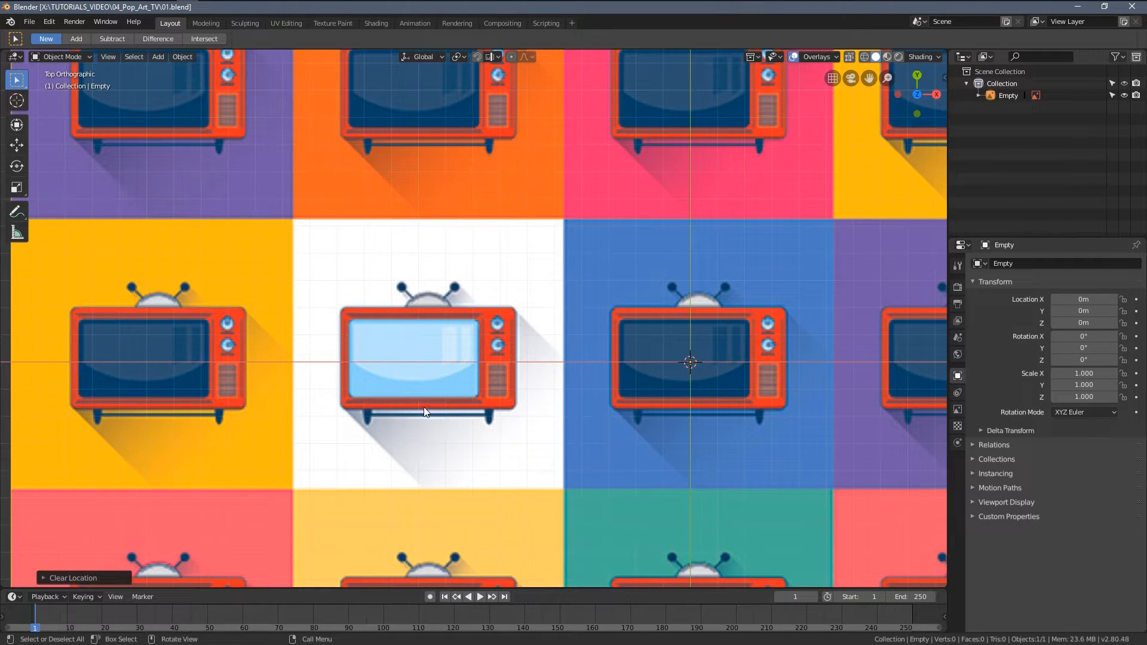
Set the TV reference image's transparency to 0.5.
click(958, 410)
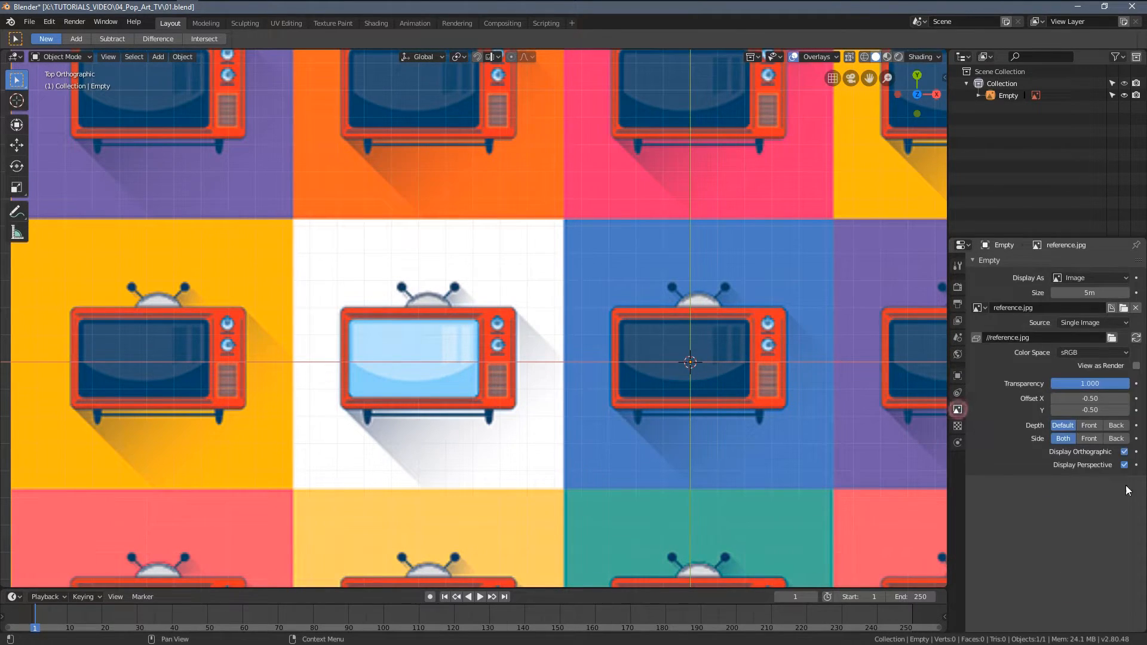
mouse_move(1102, 382)
mouse_down()
mouse_move(1052, 383)
mouse_move(1091, 384)
mouse_up()
click(1090, 384)
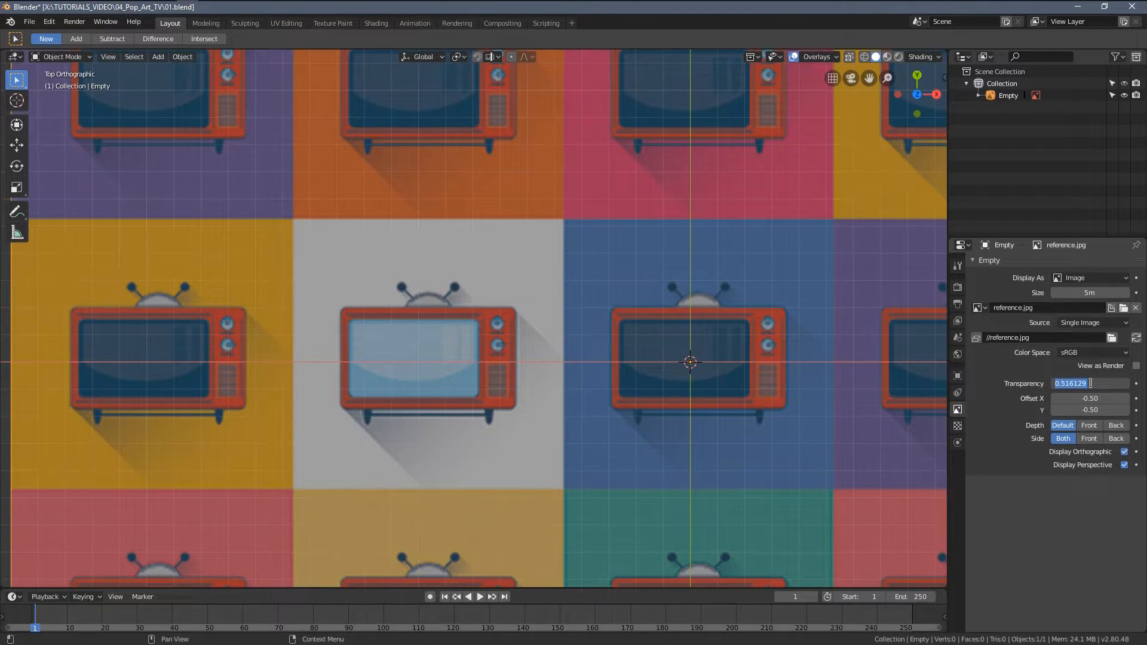
text(.5)
key(Return)
Add a plane mesh at the centre of the reference image.
scroll(489, 377, down, 3)
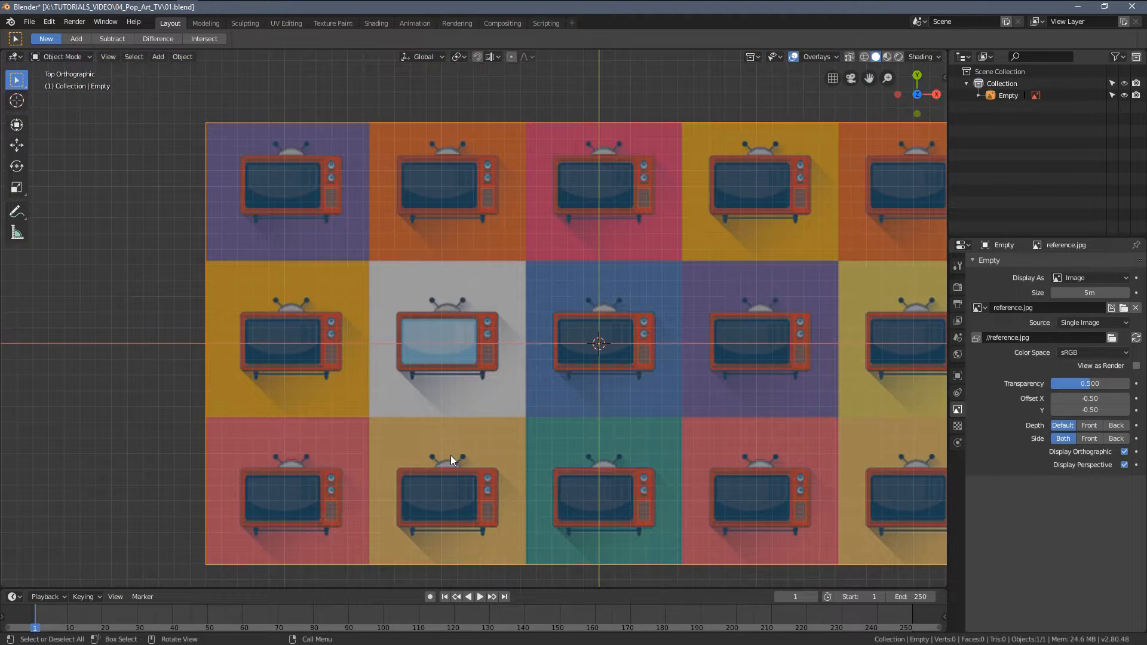
shift+middle_drag(585, 378, 513, 380)
key(shift+a)
mouse_move(470, 355)
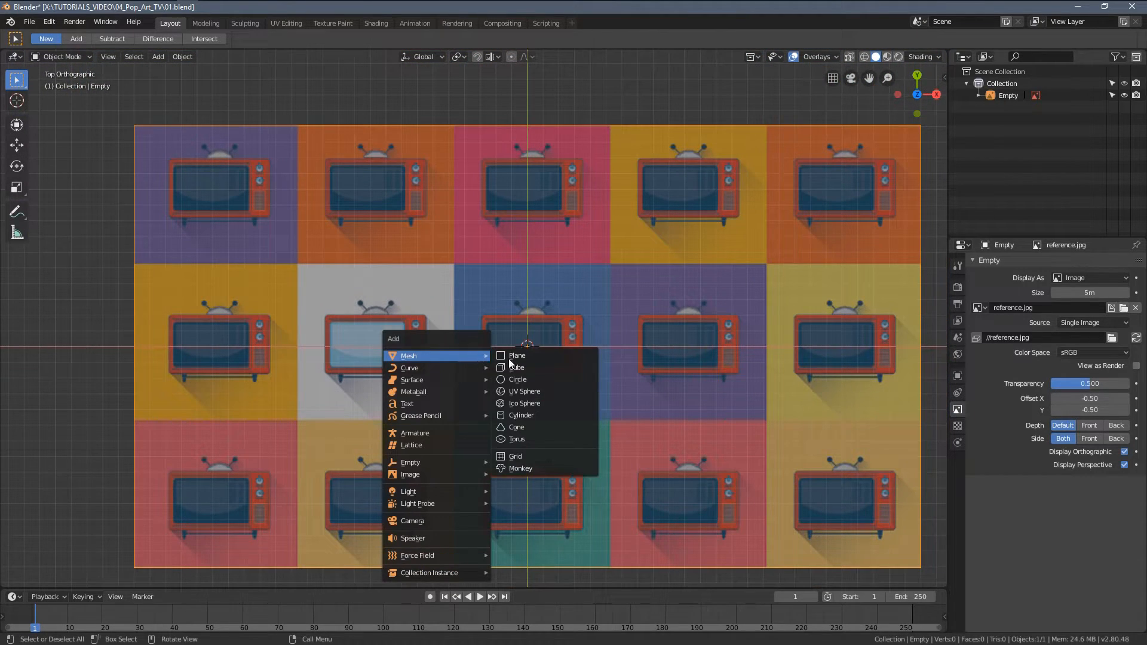
click(518, 356)
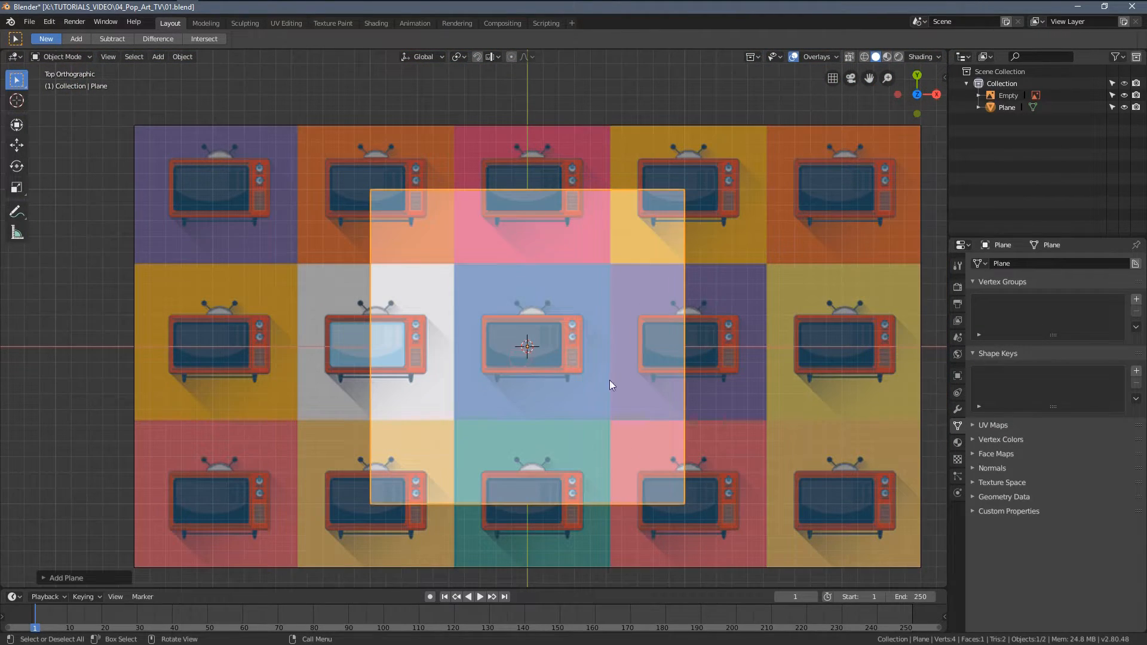
Raise the plane slightly above the reference image along the Z axis.
middle_drag(721, 464, 737, 400)
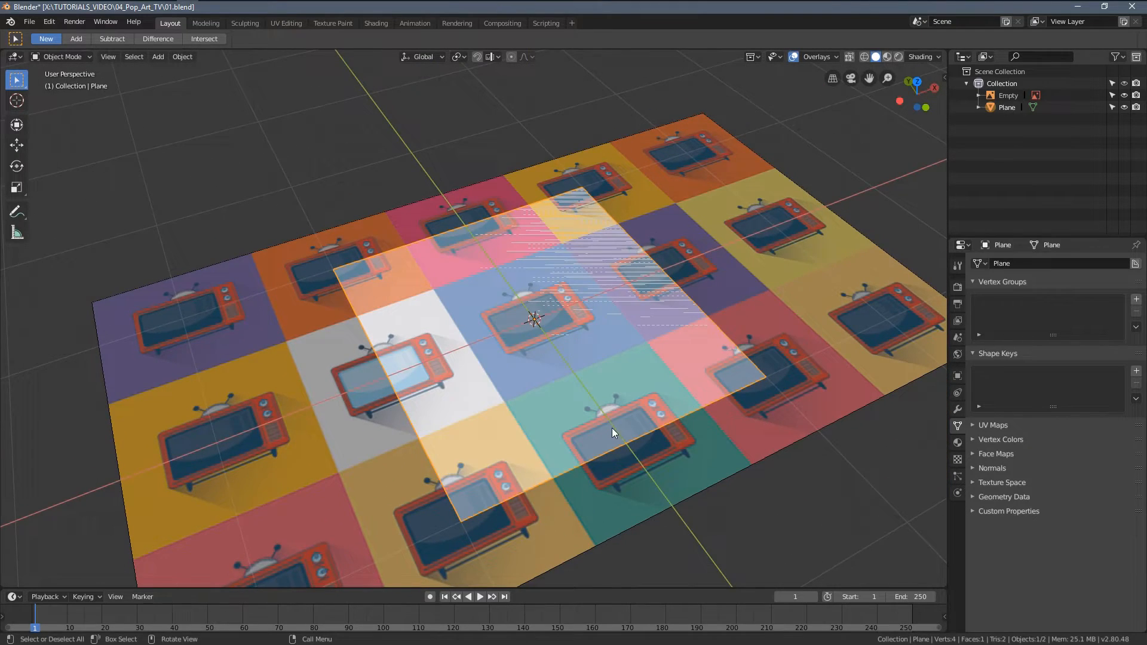
middle_drag(612, 427, 398, 283)
click(16, 145)
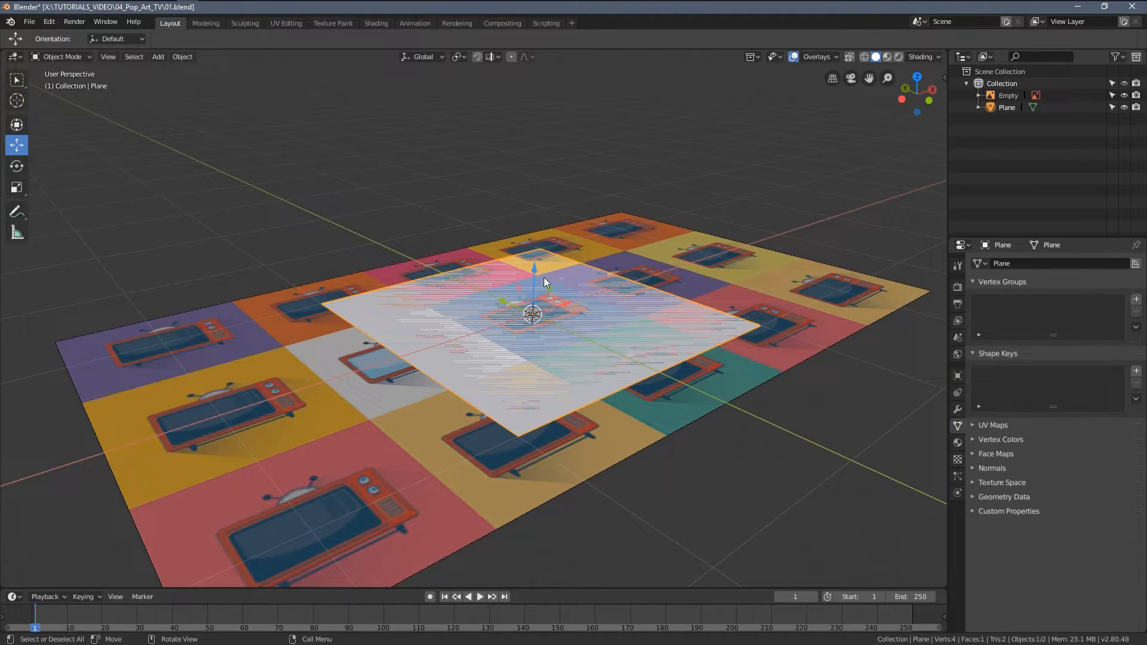
drag(536, 268, 535, 250)
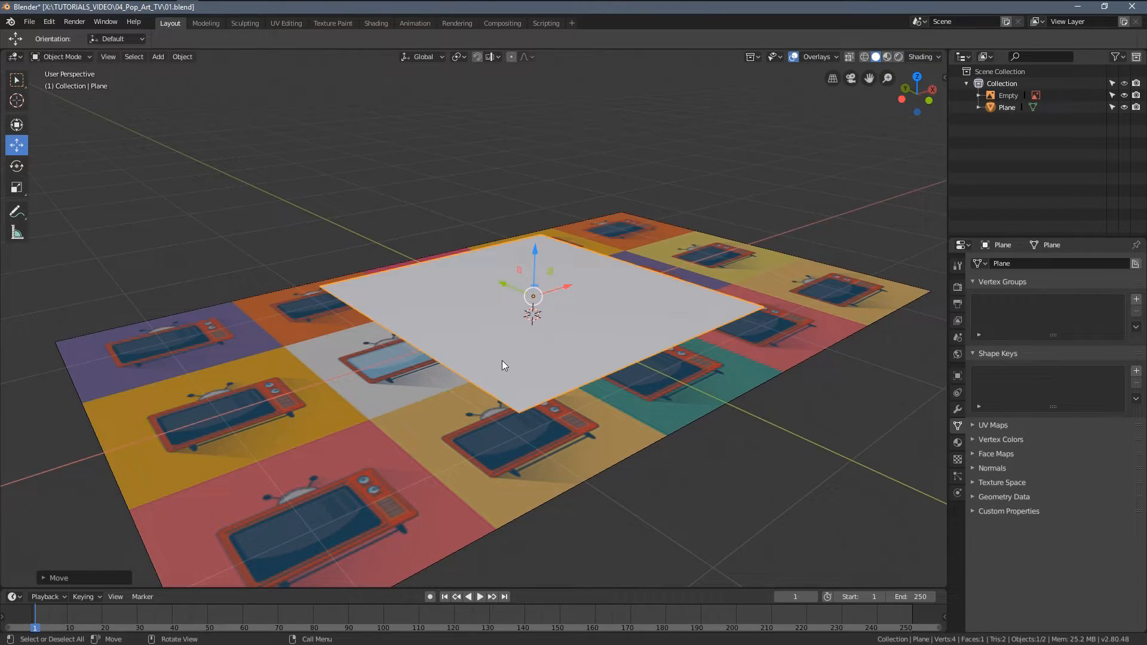
From the top view, shrink the plane and move it over the TV on the white tile.
key(KP_7)
key(s)
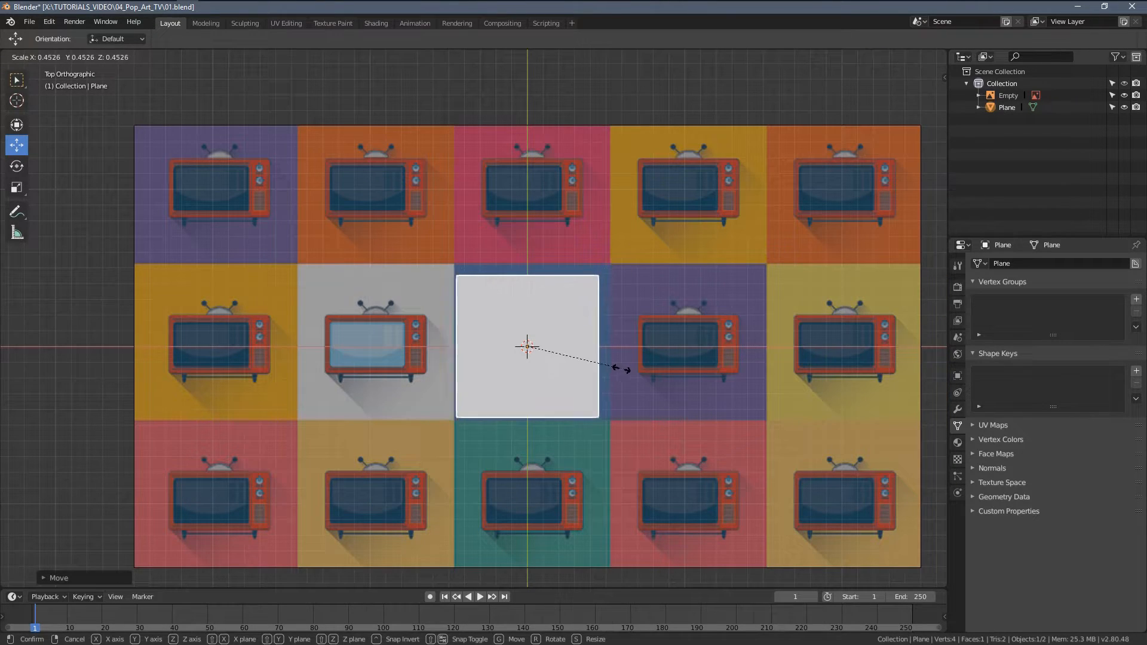
click(579, 360)
scroll(603, 394, up, 2)
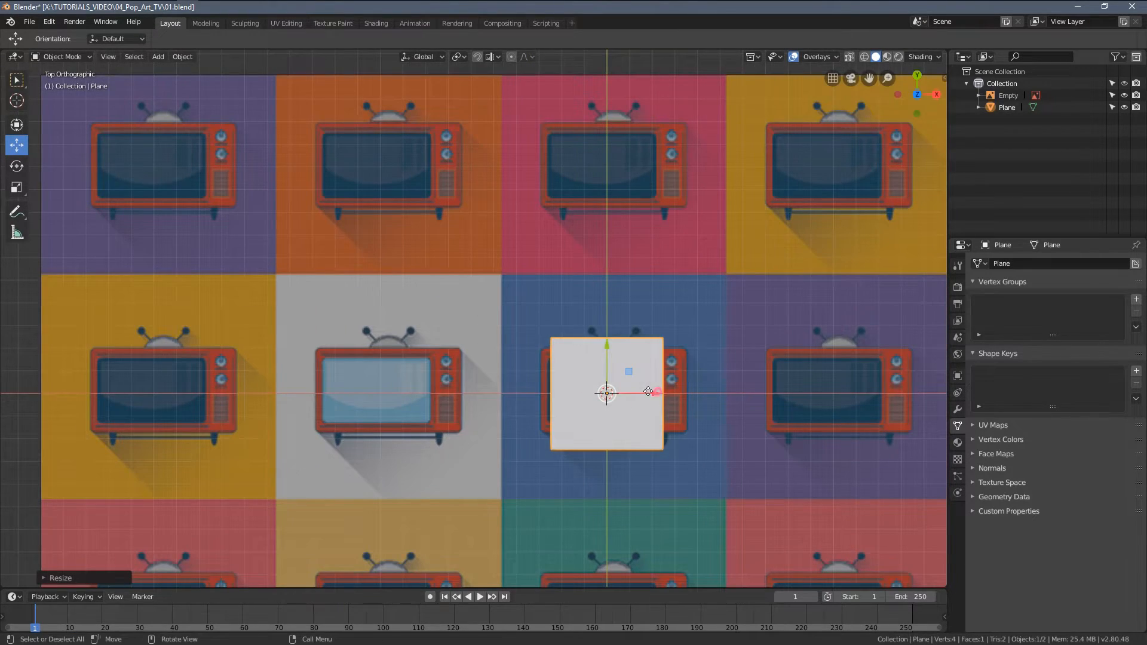
key(g)
click(424, 392)
Scale and nudge the plane so its height matches the TV body on the white tile.
scroll(500, 385, up, 3)
key(s)
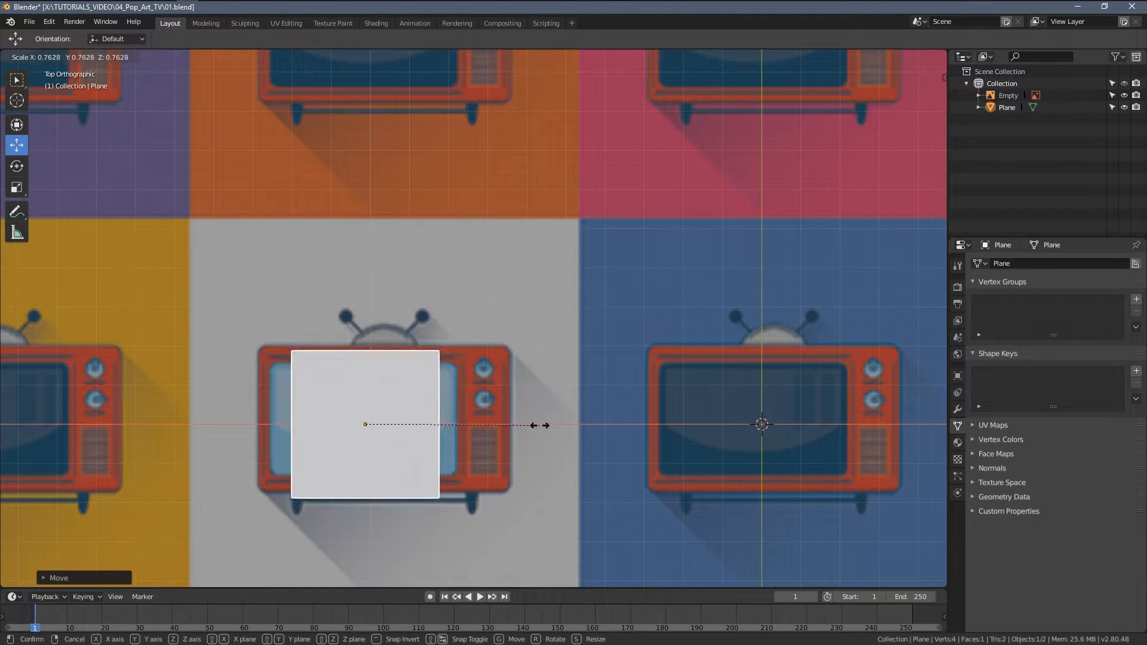
click(525, 423)
scroll(569, 402, up, 4)
drag(415, 425, 414, 413)
shift+middle_drag(562, 451, 560, 409)
key(s)
click(566, 410)
In Edit Mode, move the plane's left and right edges out to the sides of the TV body.
key(Tab)
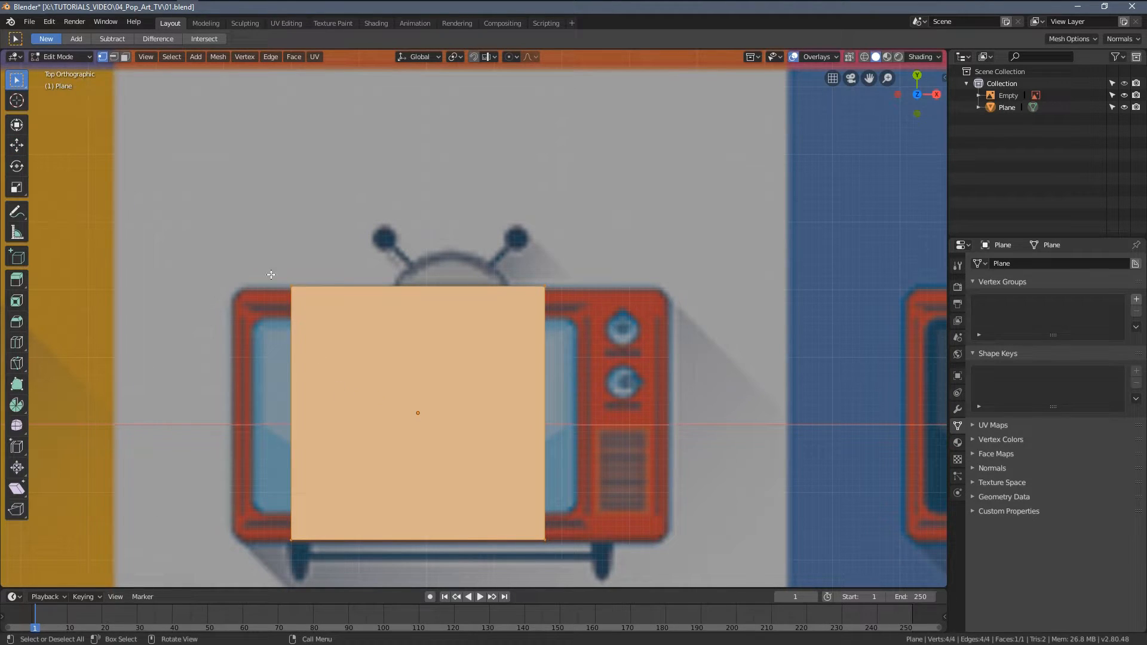
click(113, 58)
click(292, 391)
click(20, 147)
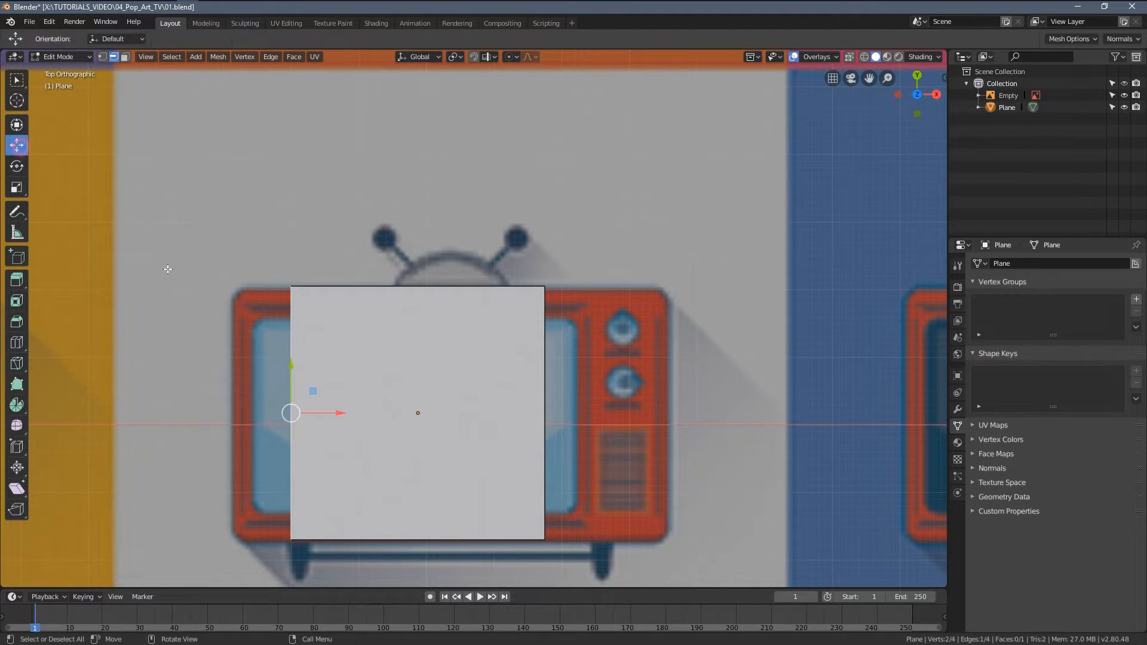
drag(343, 413, 285, 412)
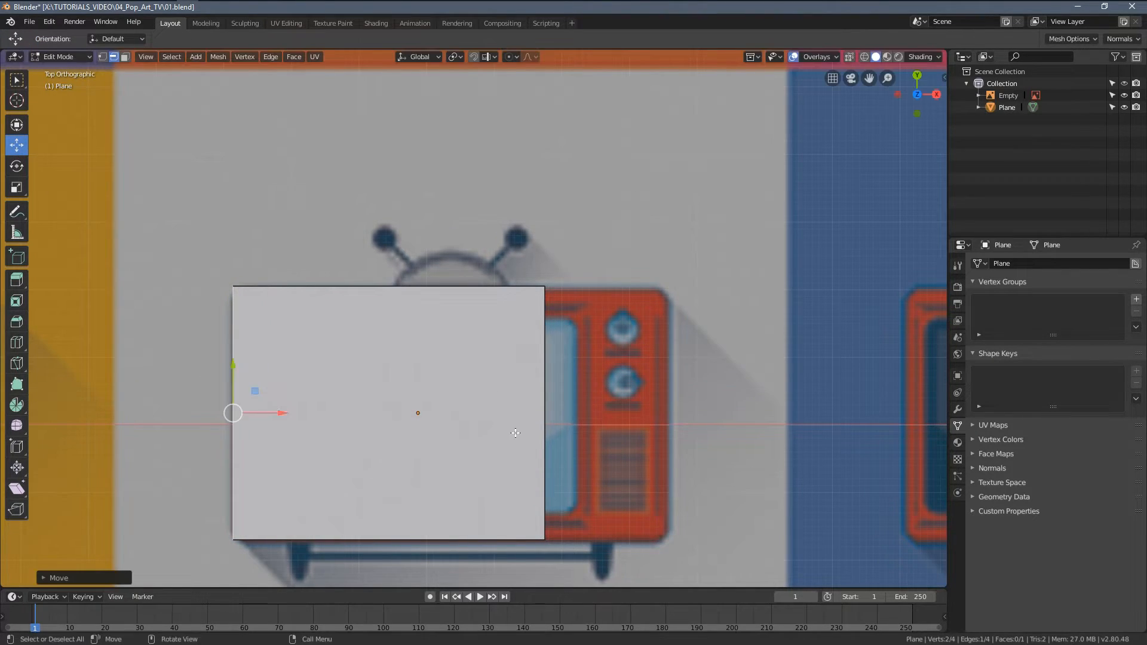
click(538, 429)
drag(593, 415, 715, 421)
In wireframe shading, add two vertical loop cuts along the left and right sides of the TV screen.
key(z)
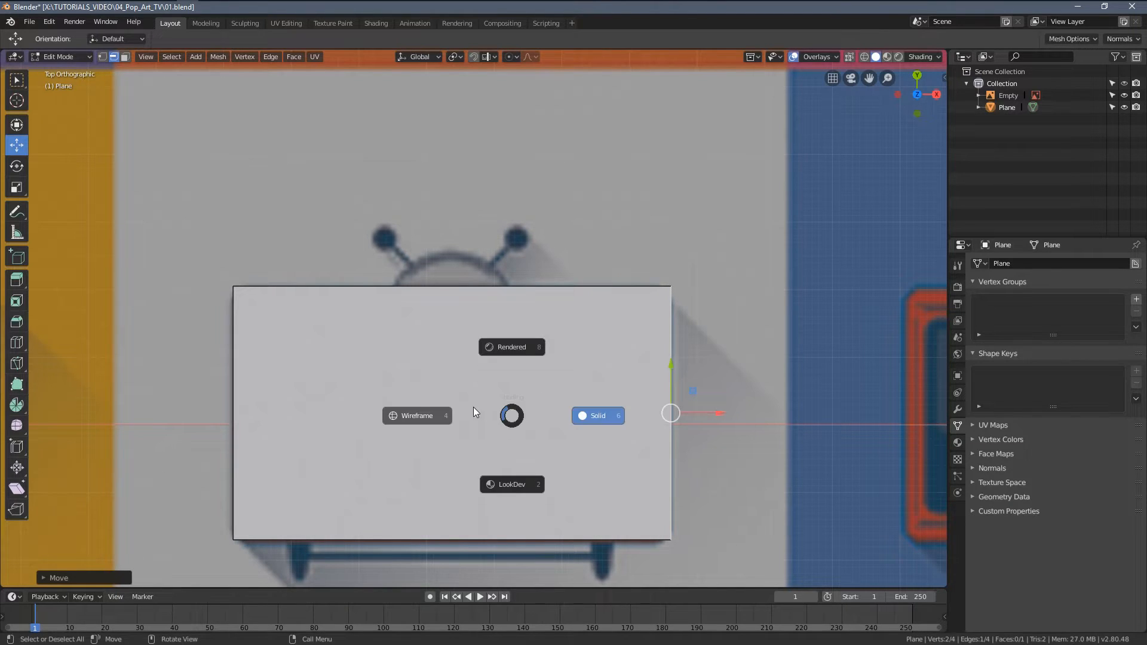
click(429, 405)
key(alt+a)
key(ctrl+r)
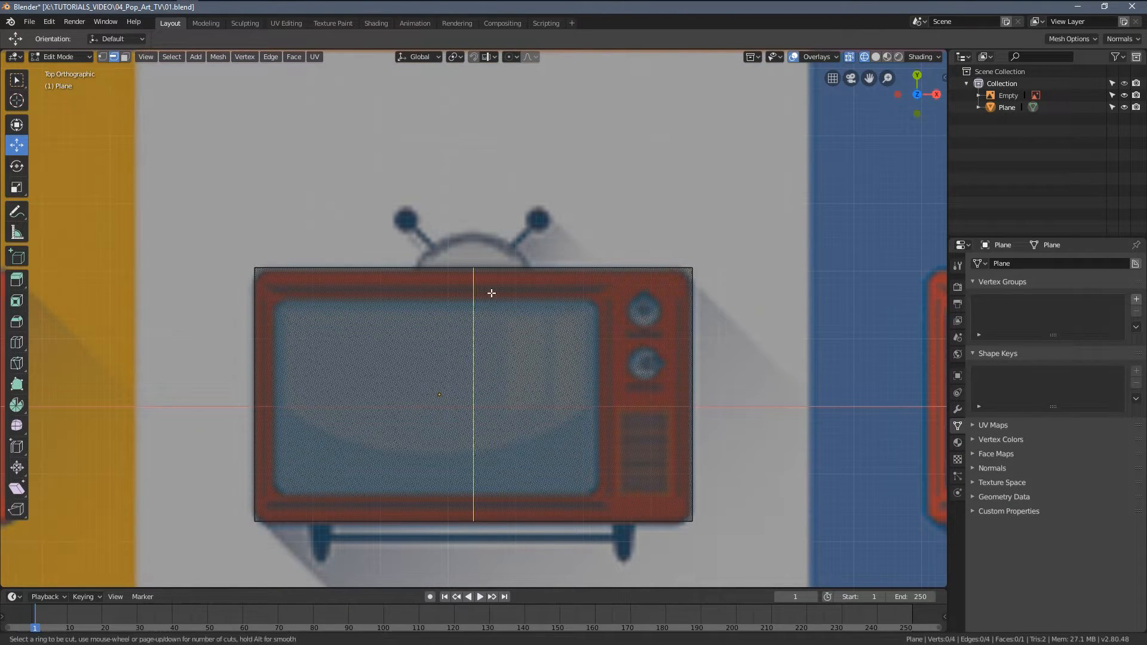
click(494, 294)
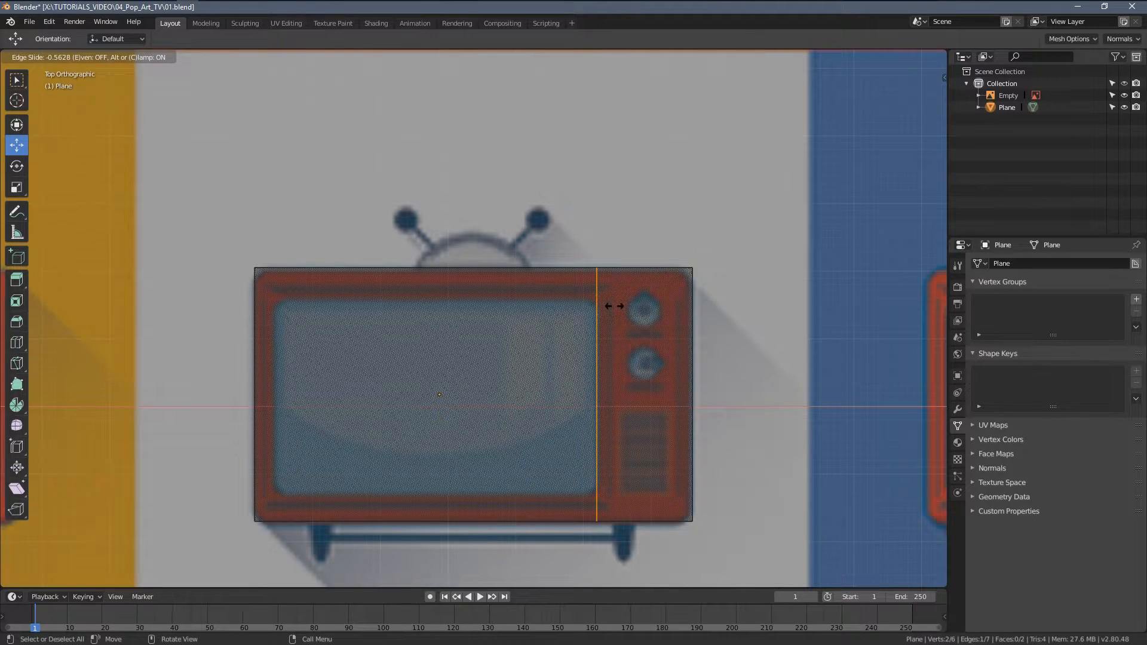
click(614, 306)
key(ctrl+r)
click(412, 268)
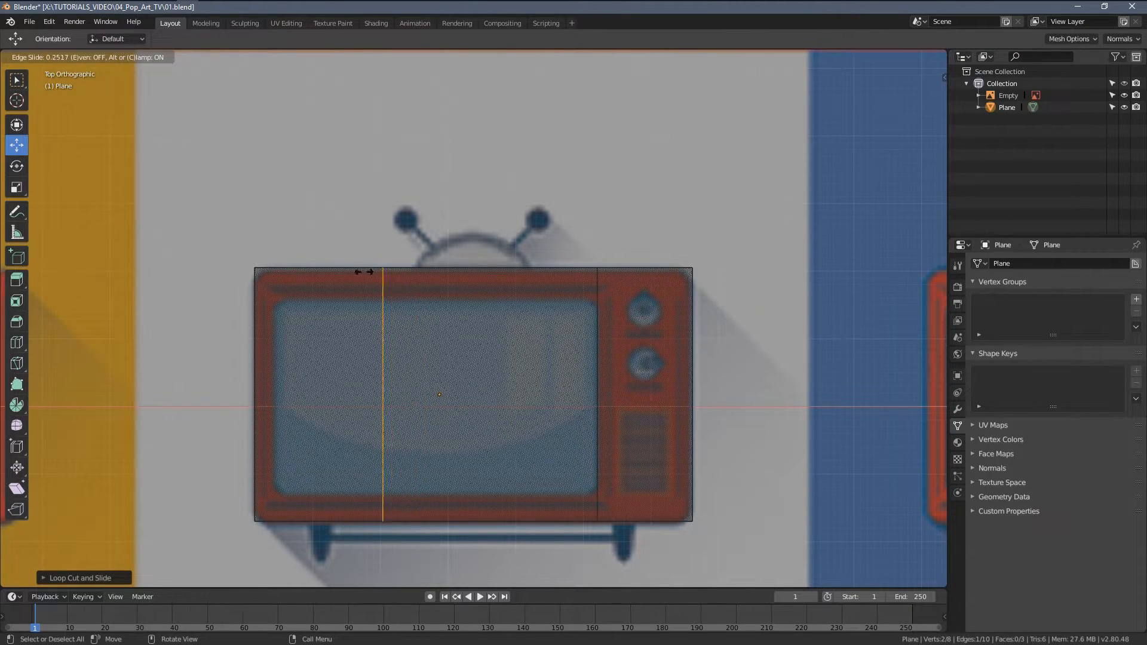
click(252, 273)
Add two horizontal loop cuts along the upper and lower borders of the TV screen.
key(ctrl+r)
click(269, 396)
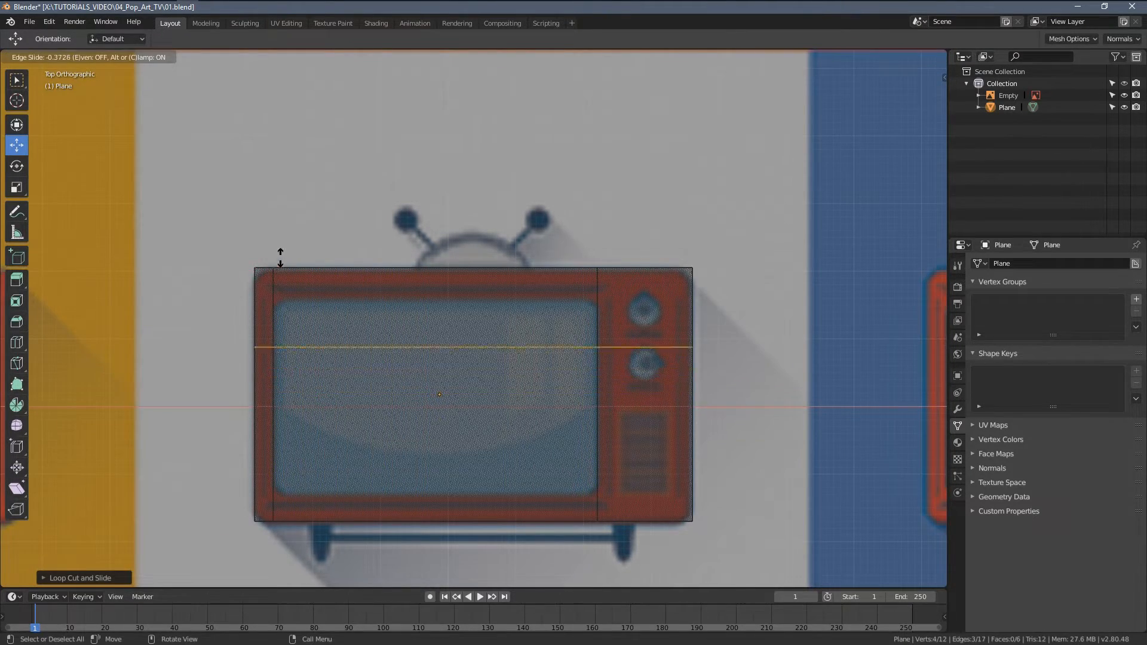
click(289, 206)
key(ctrl+r)
click(269, 410)
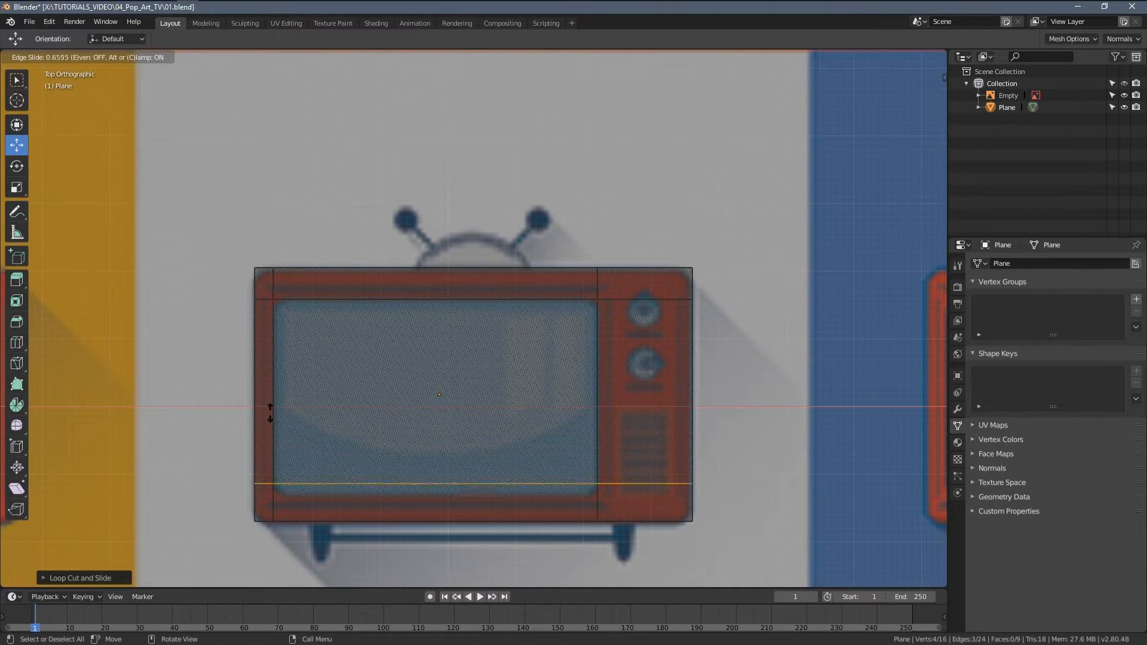
click(264, 425)
In solid shading, duplicate the central screen face and raise the copy along Z well above the plane.
key(a)
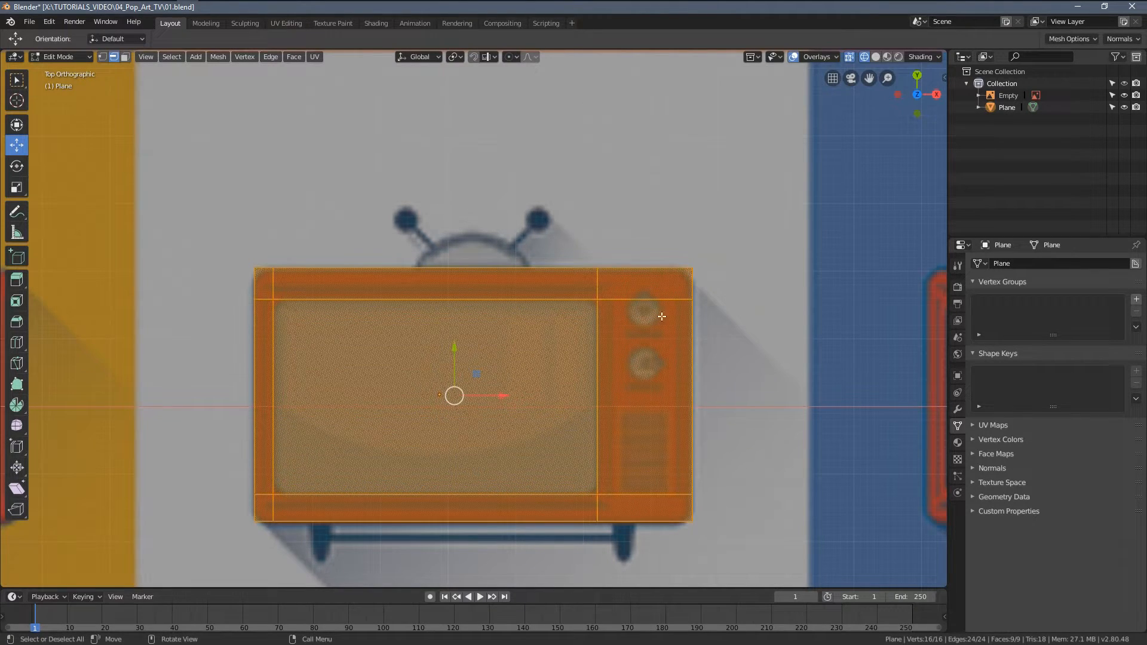
scroll(588, 382, down, 1)
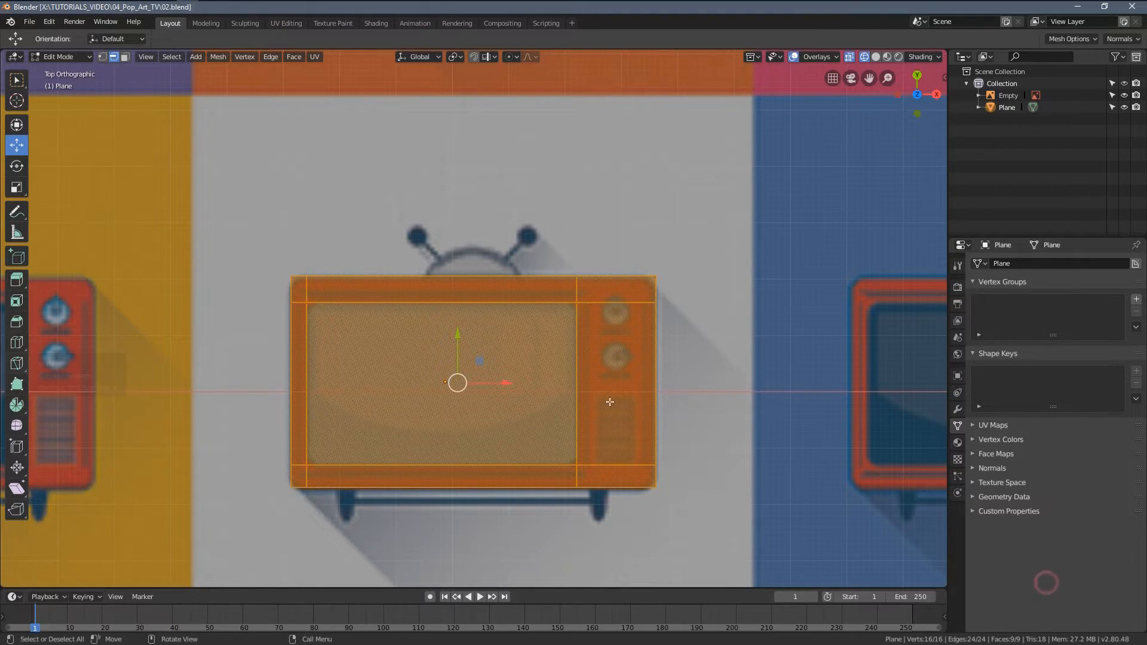
mouse_move(538, 418)
middle_down()
mouse_move(635, 353)
mouse_move(500, 304)
middle_up()
key(z)
click(578, 305)
key(3)
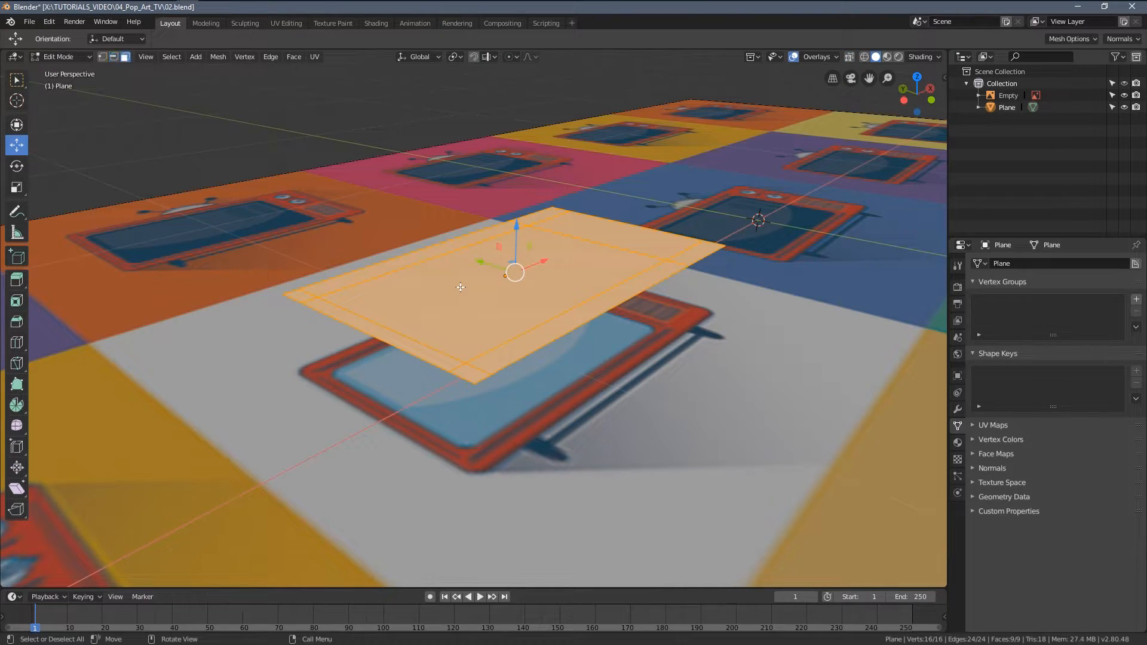
click(460, 292)
middle_drag(461, 299, 485, 308)
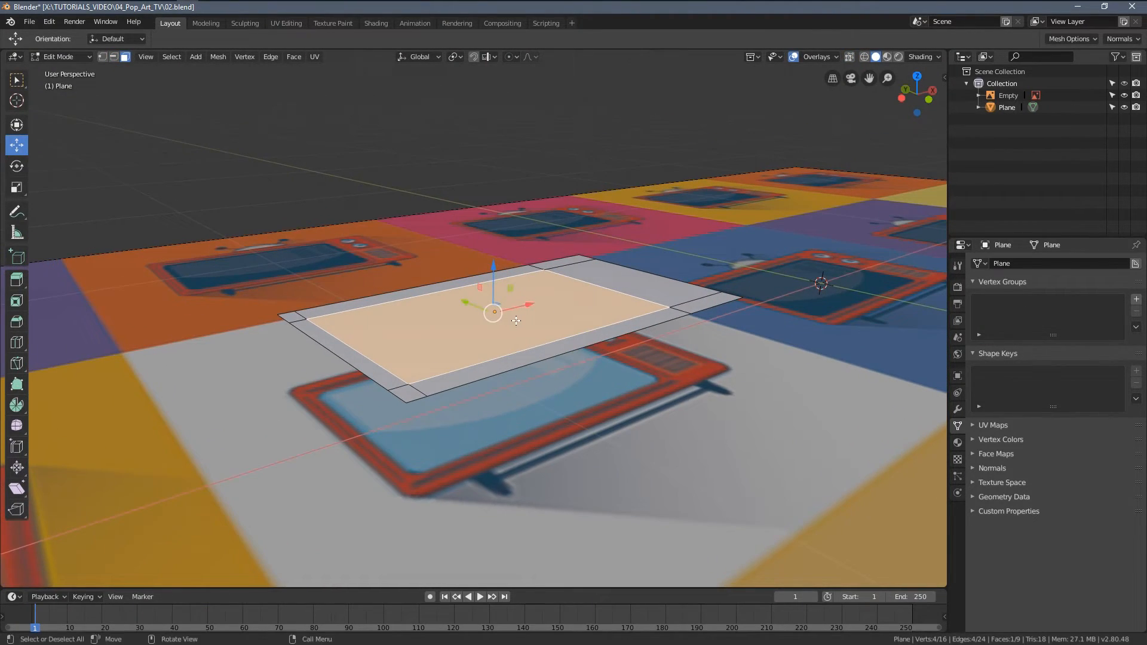
key(shift+d)
key(z)
click(506, 187)
middle_drag(506, 187, 511, 222)
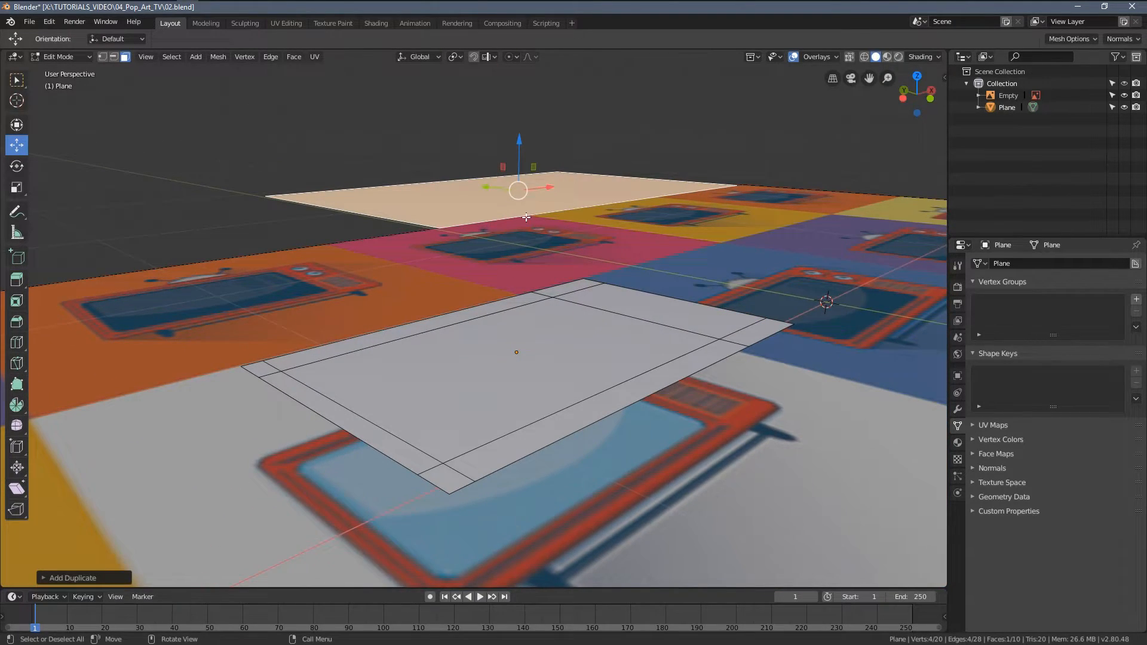
Extrude the raised screen face downward into a thin slab and delete its bottom face.
key(e)
click(538, 249)
middle_drag(538, 249, 490, 166)
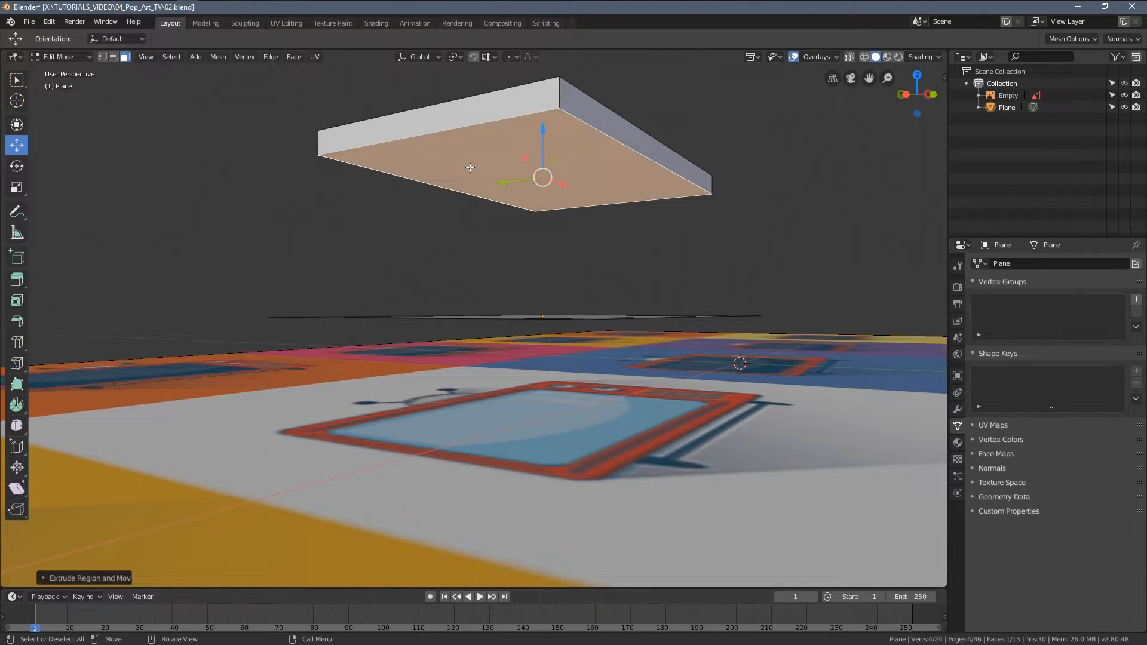
key(x)
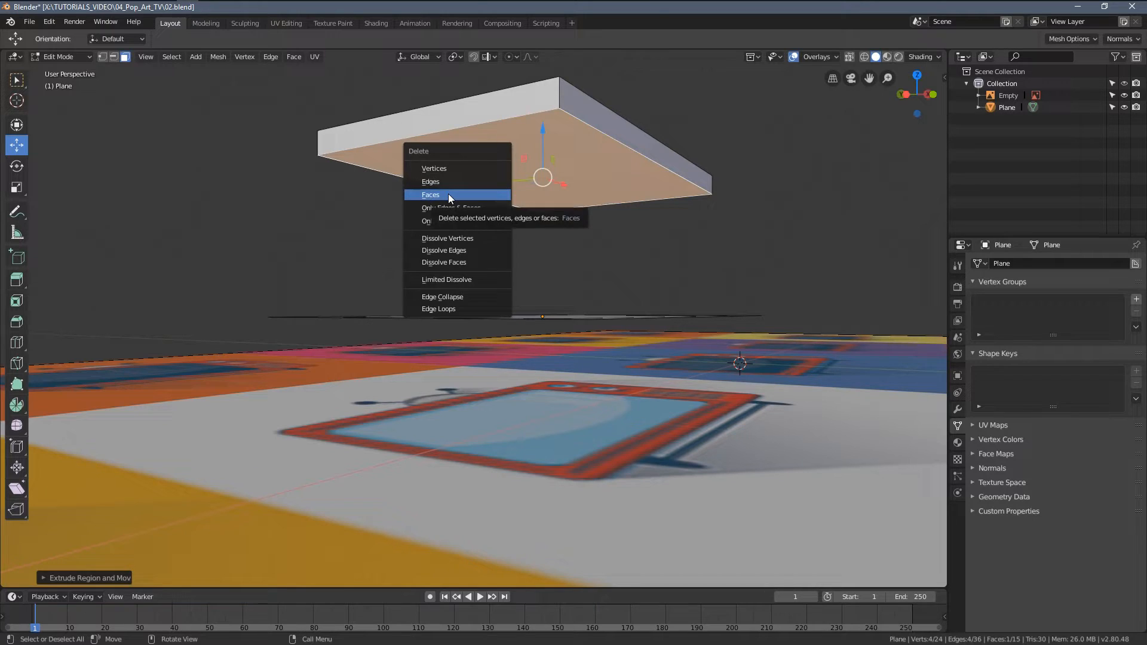
click(448, 193)
middle_drag(572, 168, 535, 263)
In Object Mode, add a Subdivision Surface modifier to the plane with viewport subdivisions set to 2.
key(Tab)
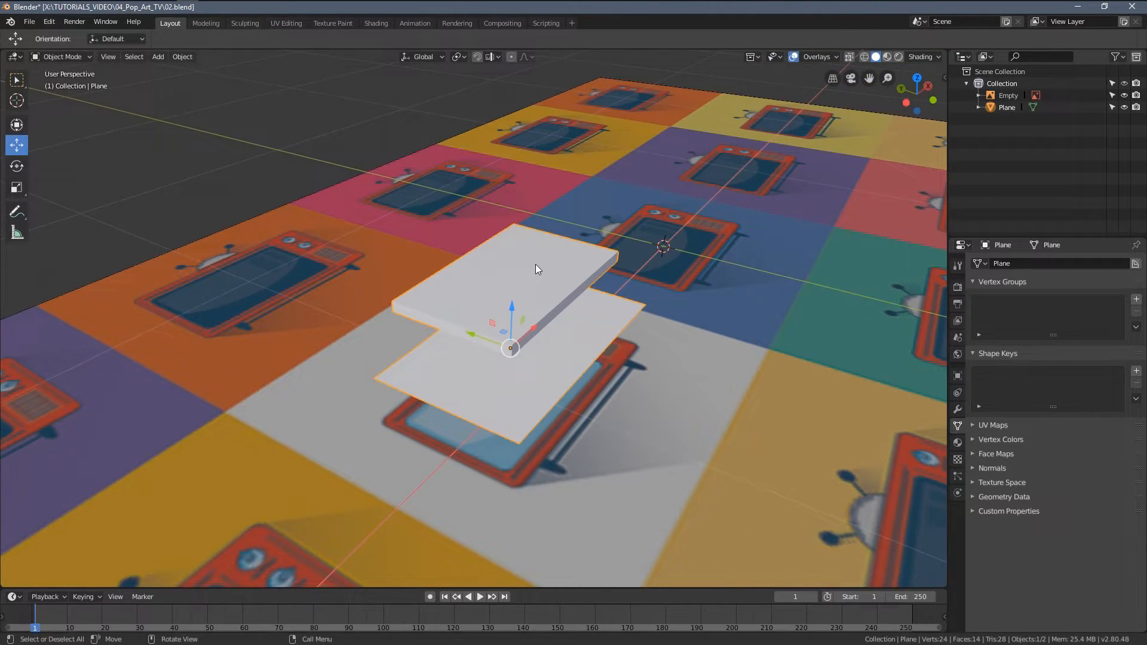
click(957, 410)
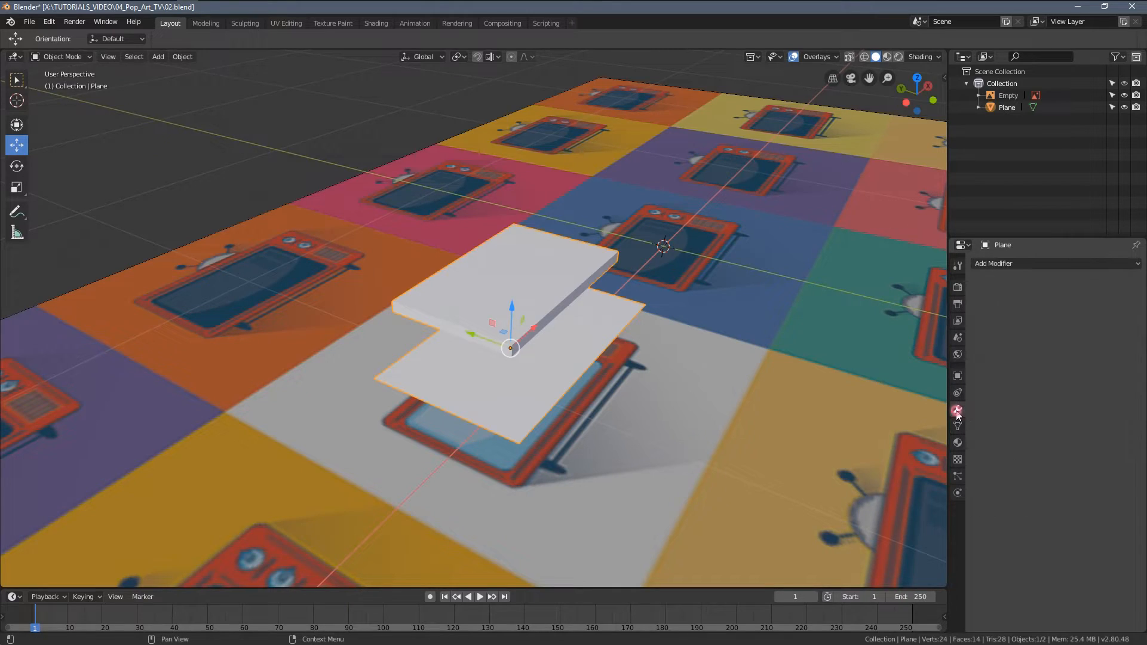
click(1010, 264)
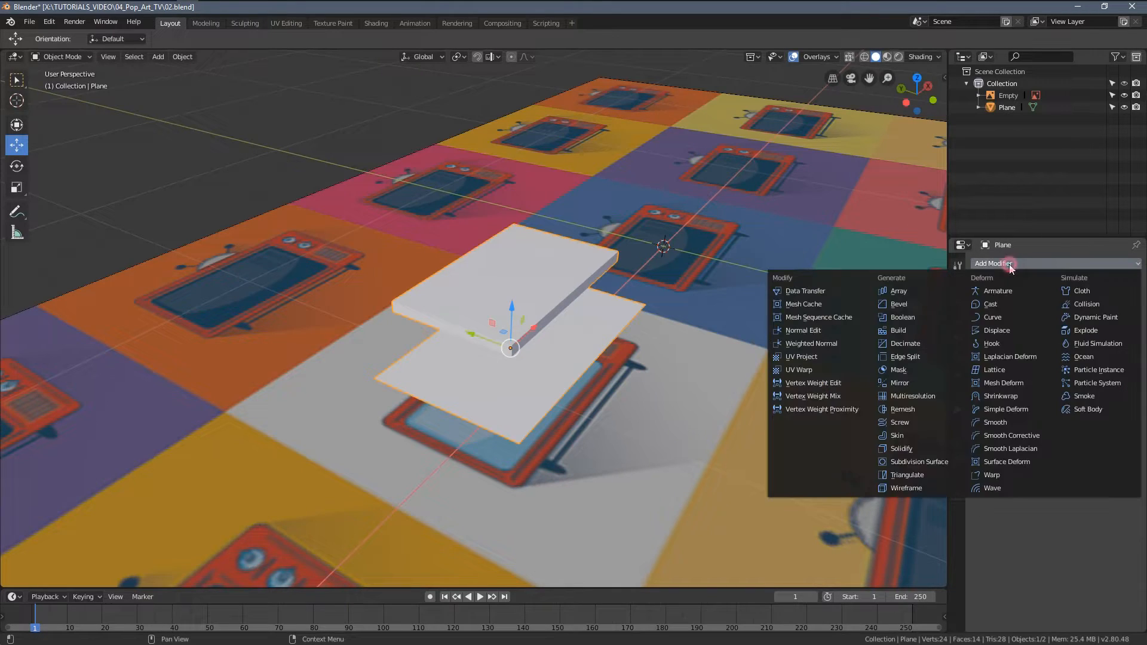
click(938, 465)
middle_drag(569, 335, 598, 321)
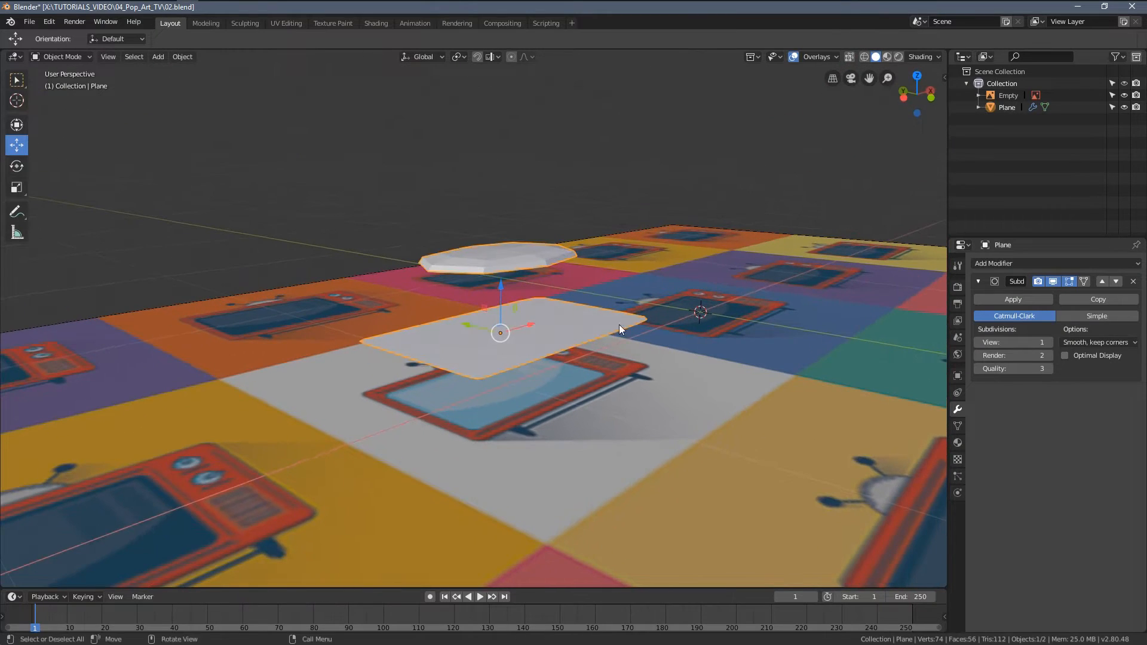
click(1048, 343)
Apply smooth shading to the subdivided plane object.
middle_drag(758, 314, 686, 321)
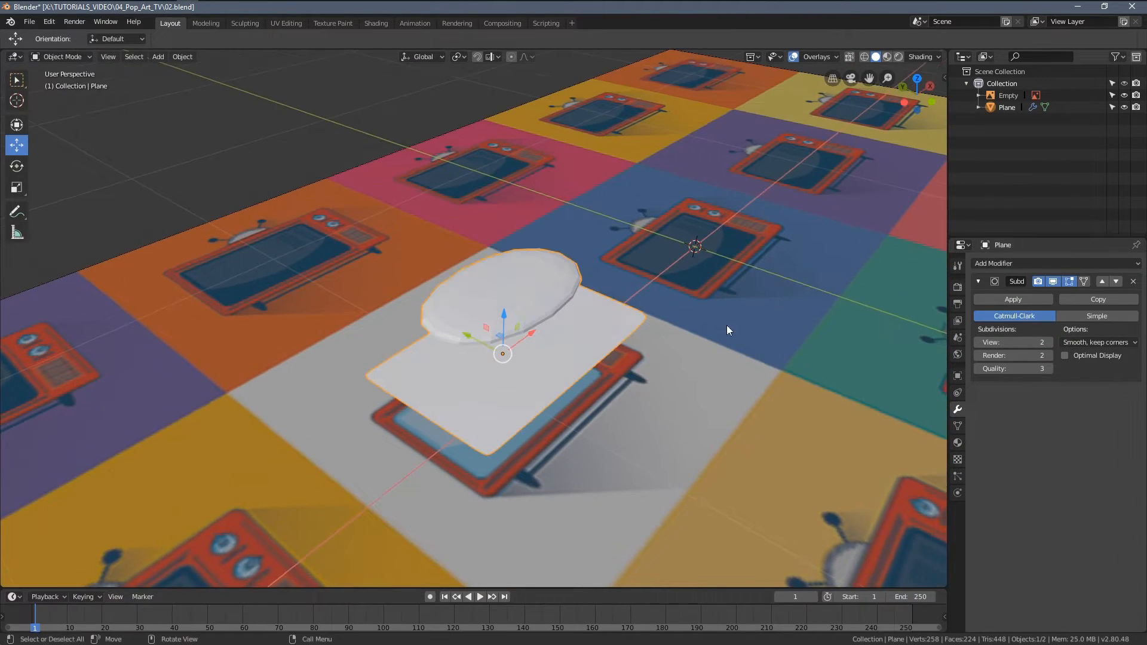
middle_drag(663, 365, 622, 325)
right_click(476, 219)
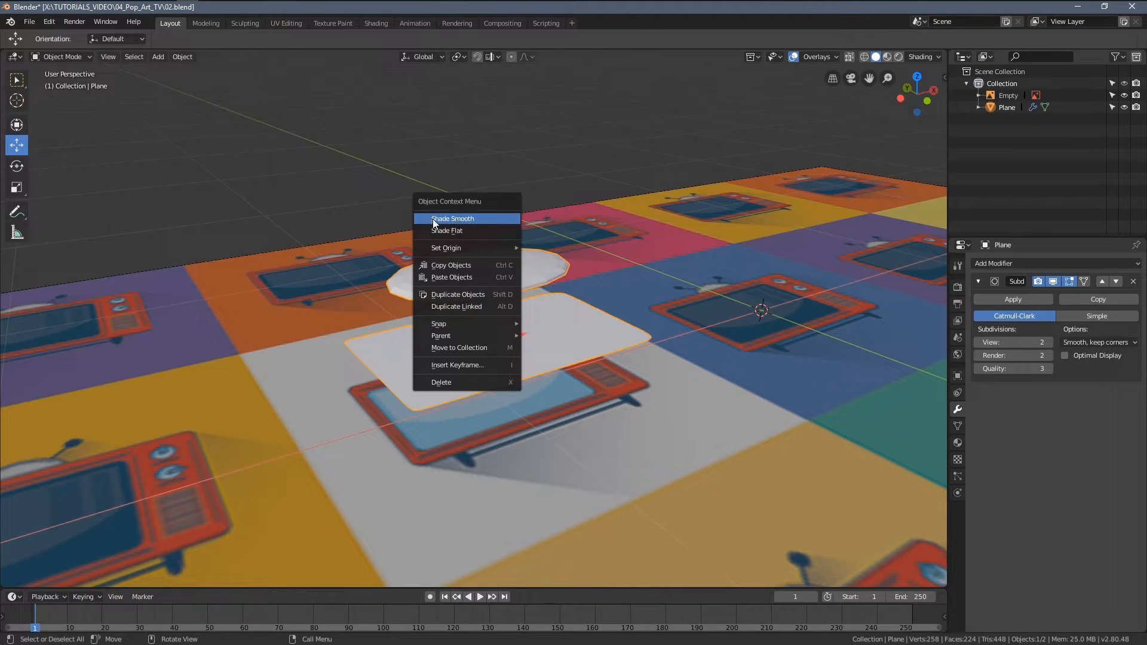
click(450, 218)
scroll(455, 298, up, 2)
middle_drag(457, 299, 681, 292)
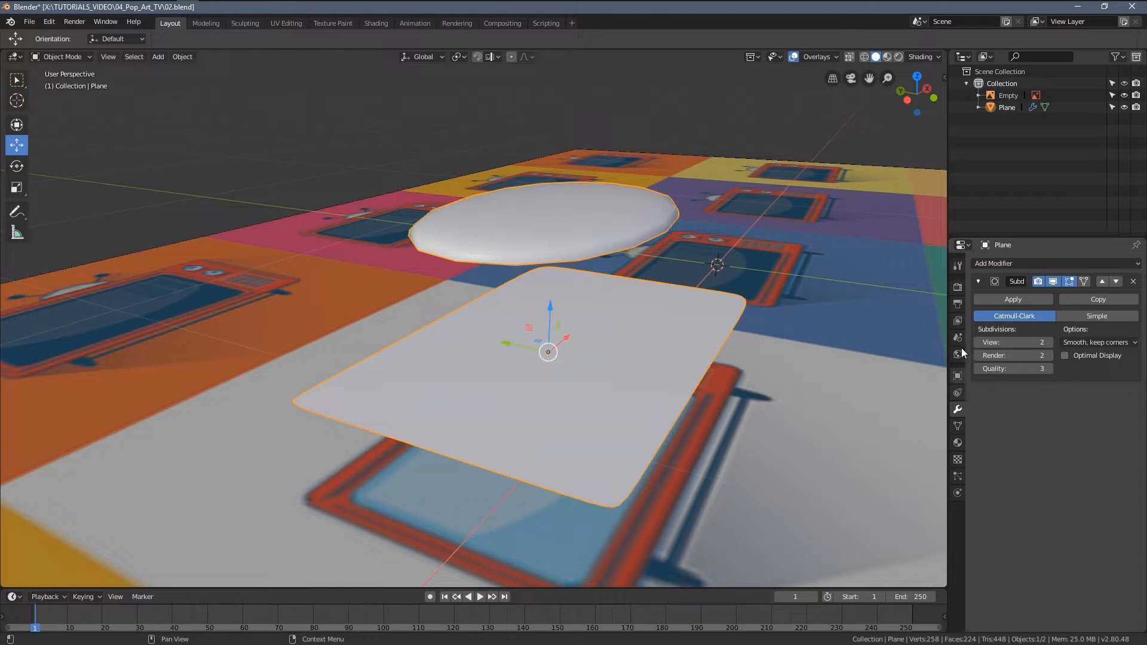
Create a new material on the plane object and name it Red.
click(957, 442)
middle_drag(664, 315, 621, 302)
middle_drag(539, 376, 525, 289)
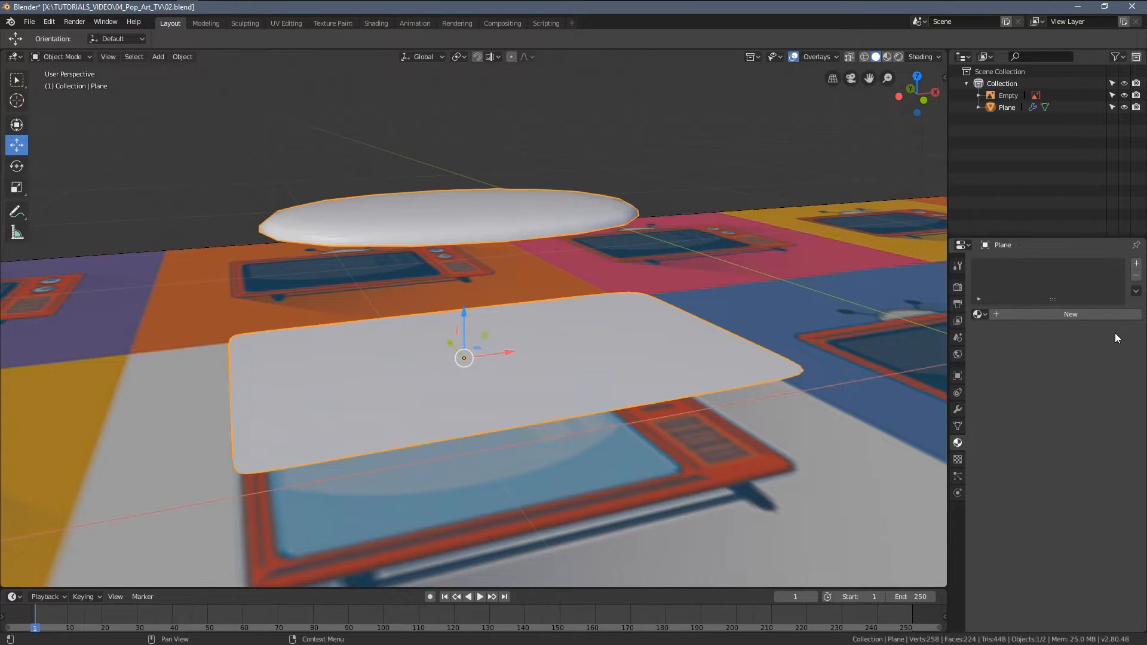
click(1010, 314)
click(1023, 314)
text(R)
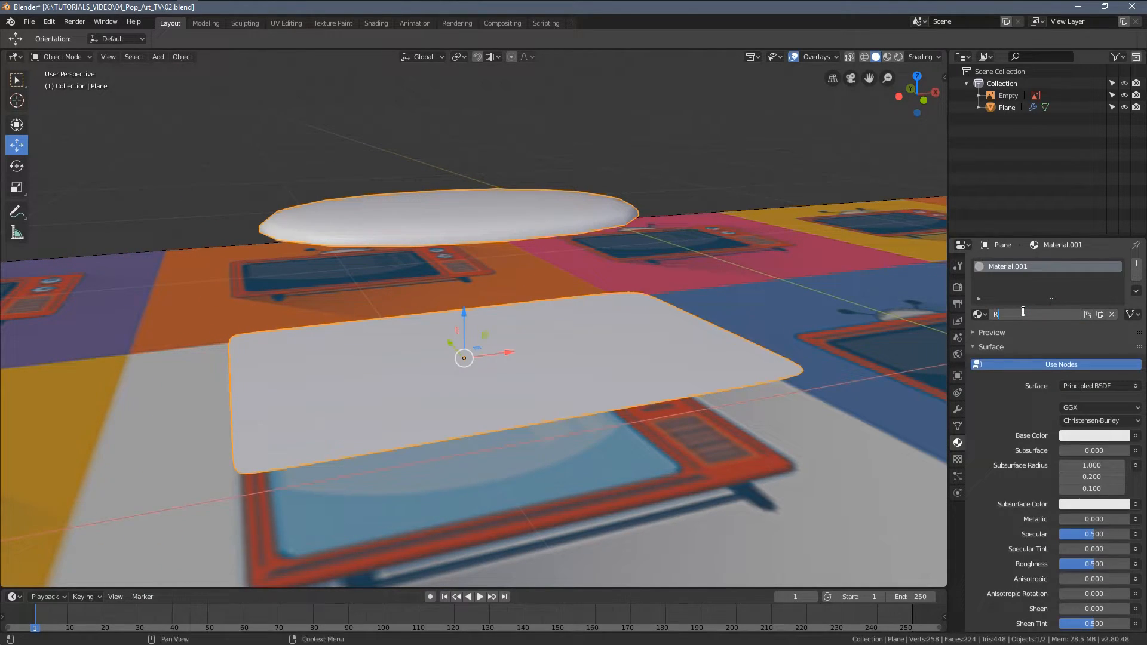
text(ed)
key(Return)
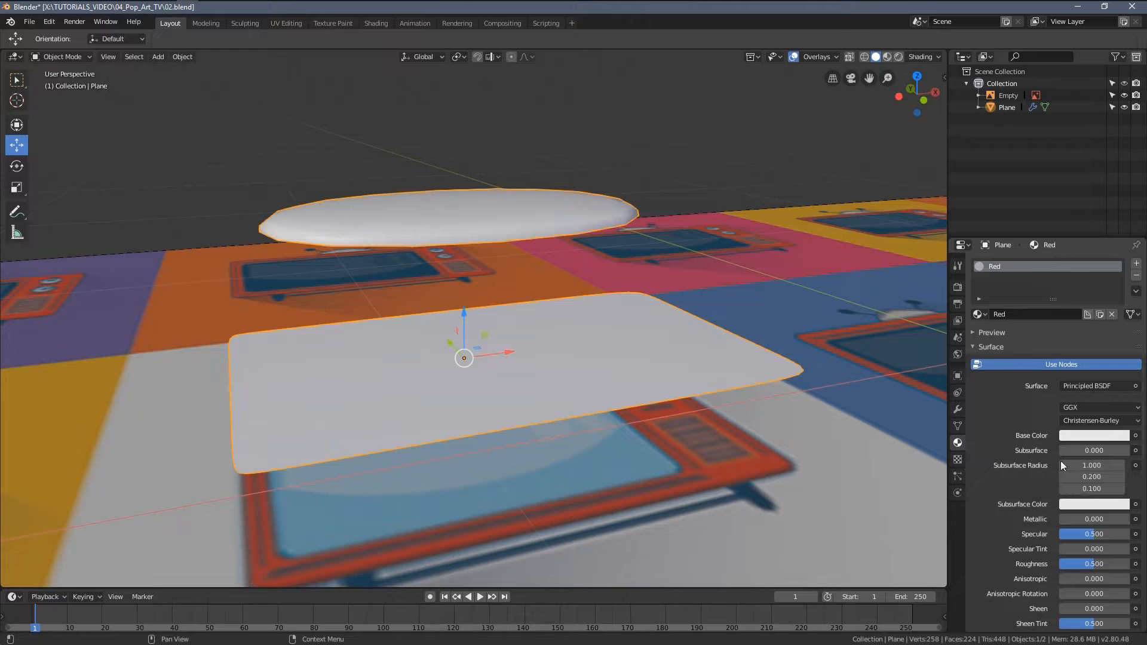
Set the Red material's viewport display color to a saturated red with hue 0.988, saturation 0.924 and value 0.906.
click(992, 349)
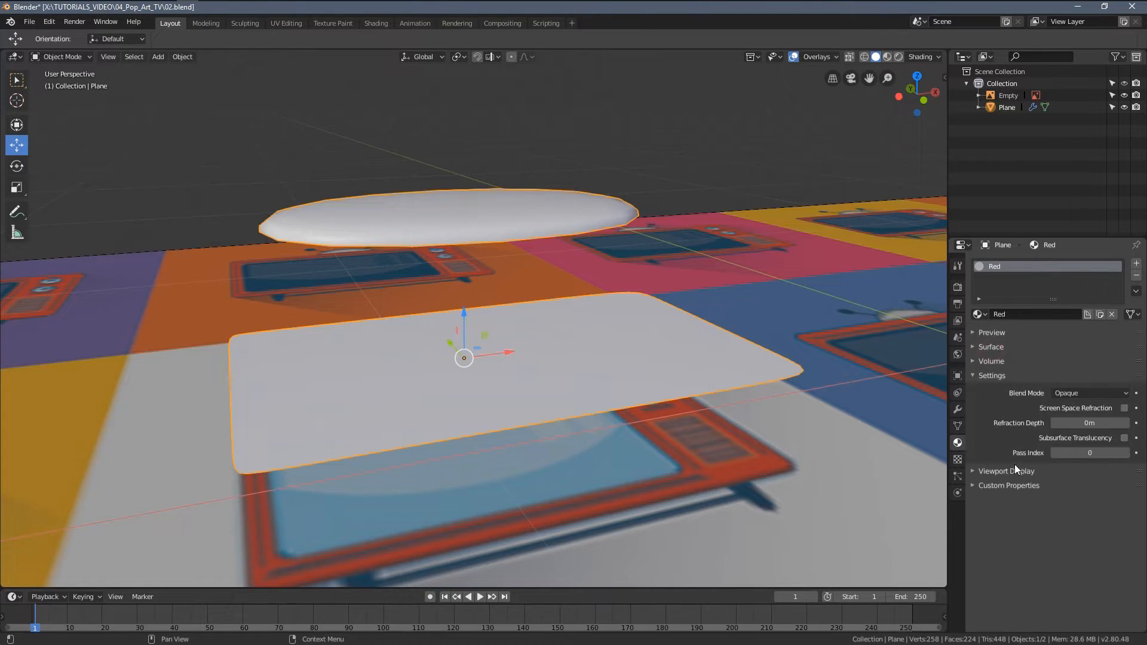
click(991, 379)
click(991, 390)
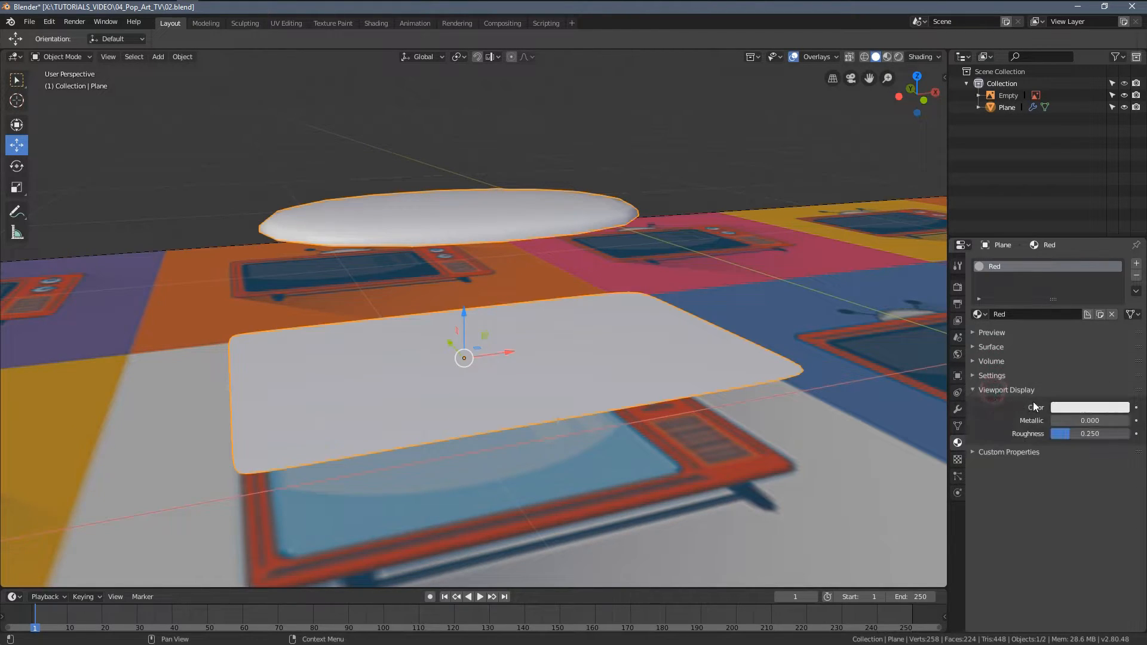
click(1068, 408)
drag(1069, 291, 1074, 322)
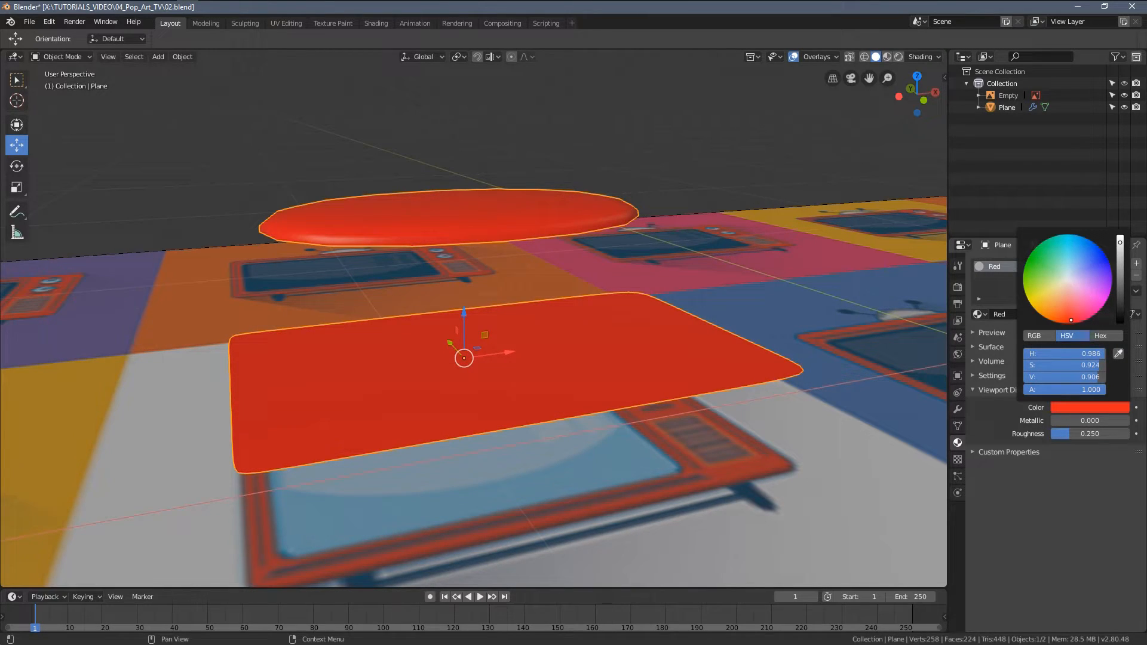
middle_drag(660, 348, 670, 371)
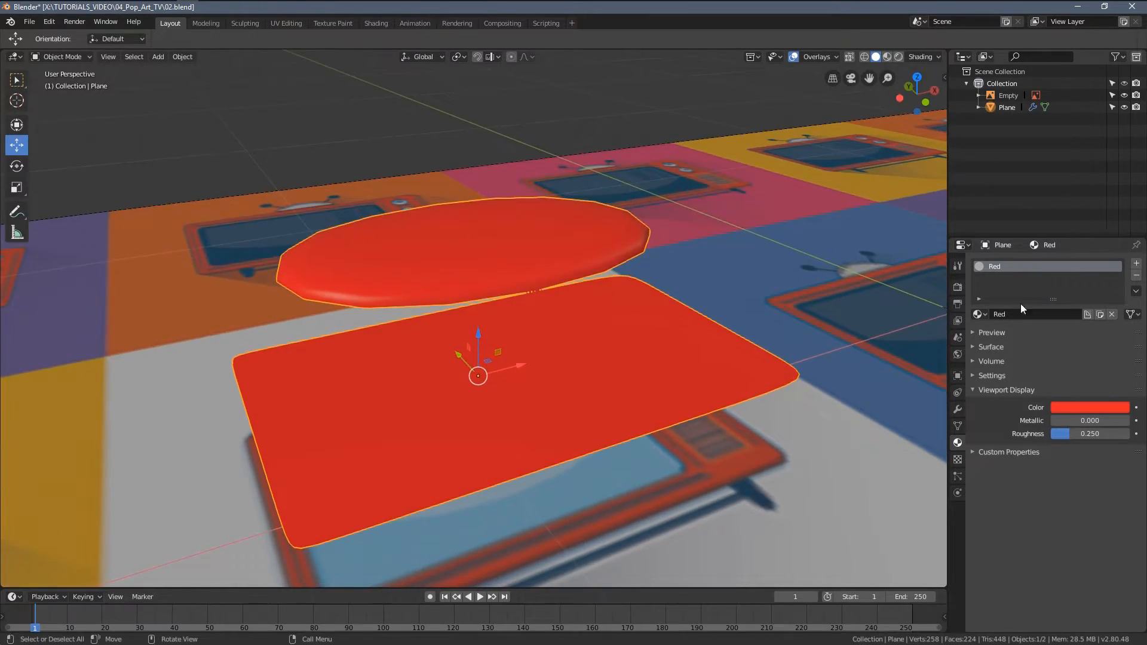
Add a second material slot with a new material and name it Screen.
click(1138, 264)
click(1010, 338)
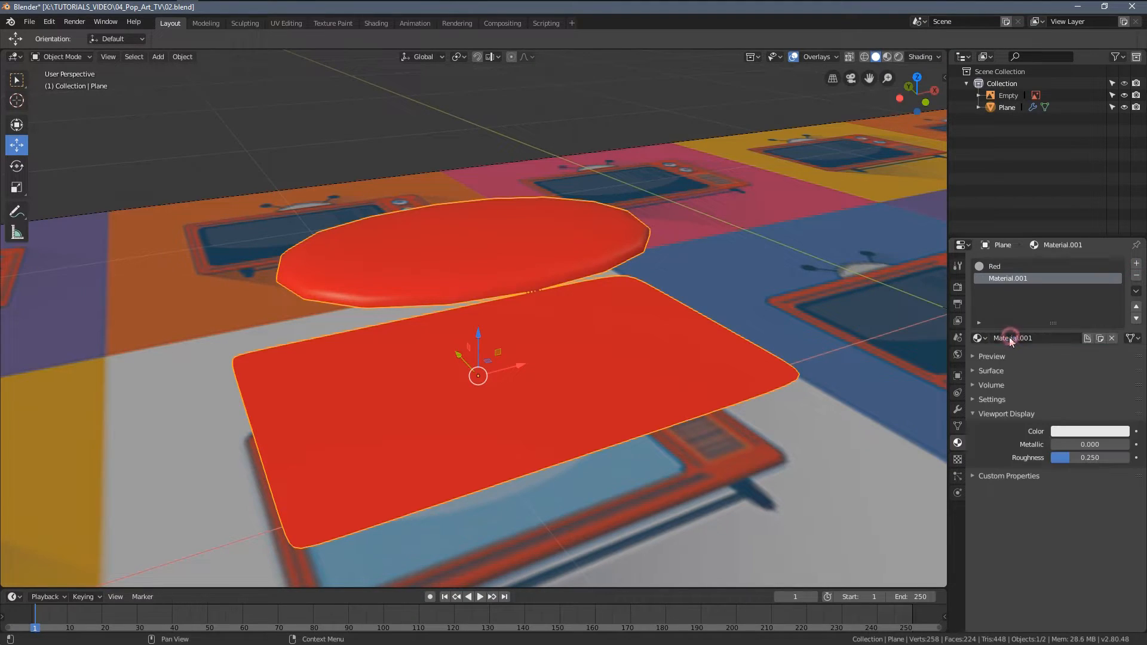
text(Scr)
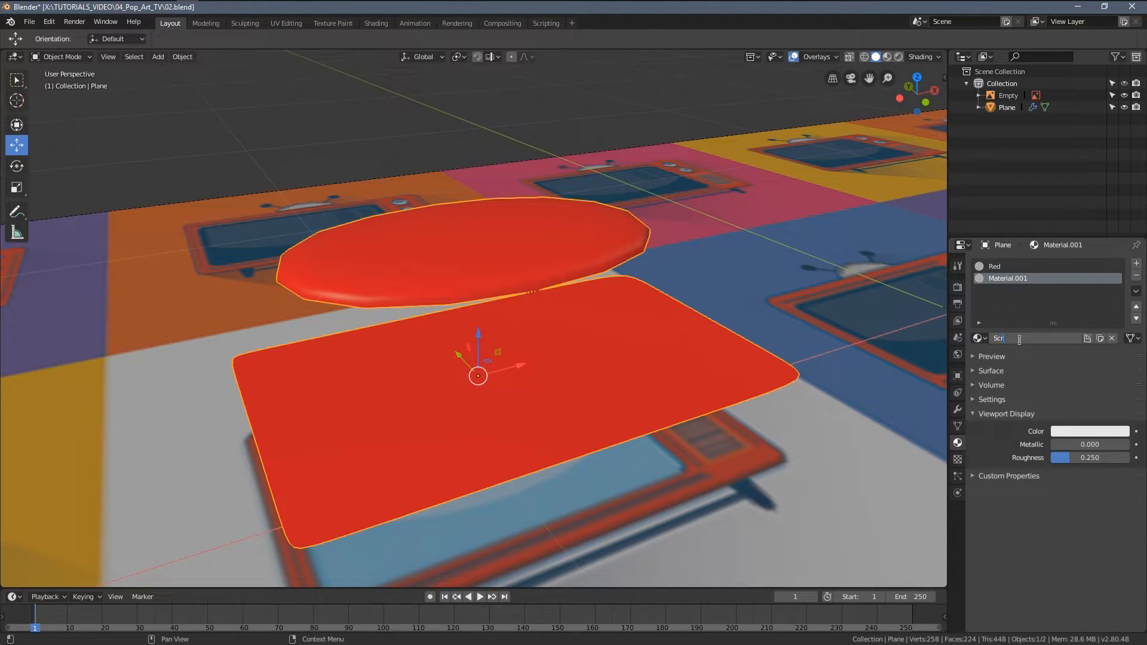
text(een)
key(Return)
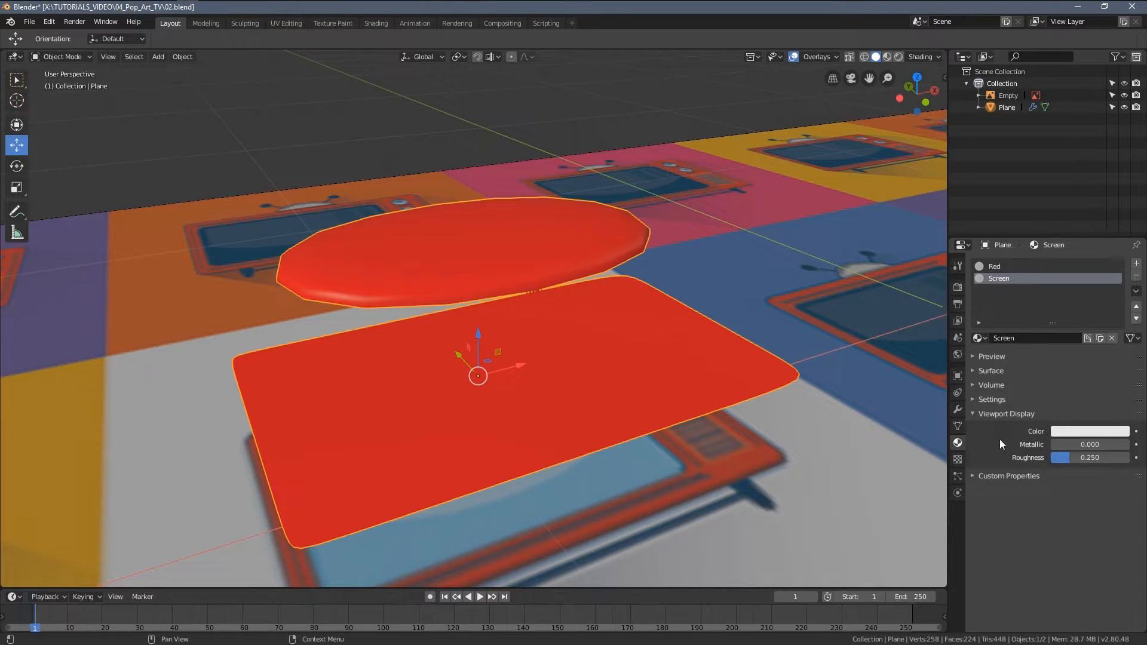
Set the Screen material's viewport display color to light blue with hue 0.531, saturation 0.476 and value 0.906.
click(1056, 432)
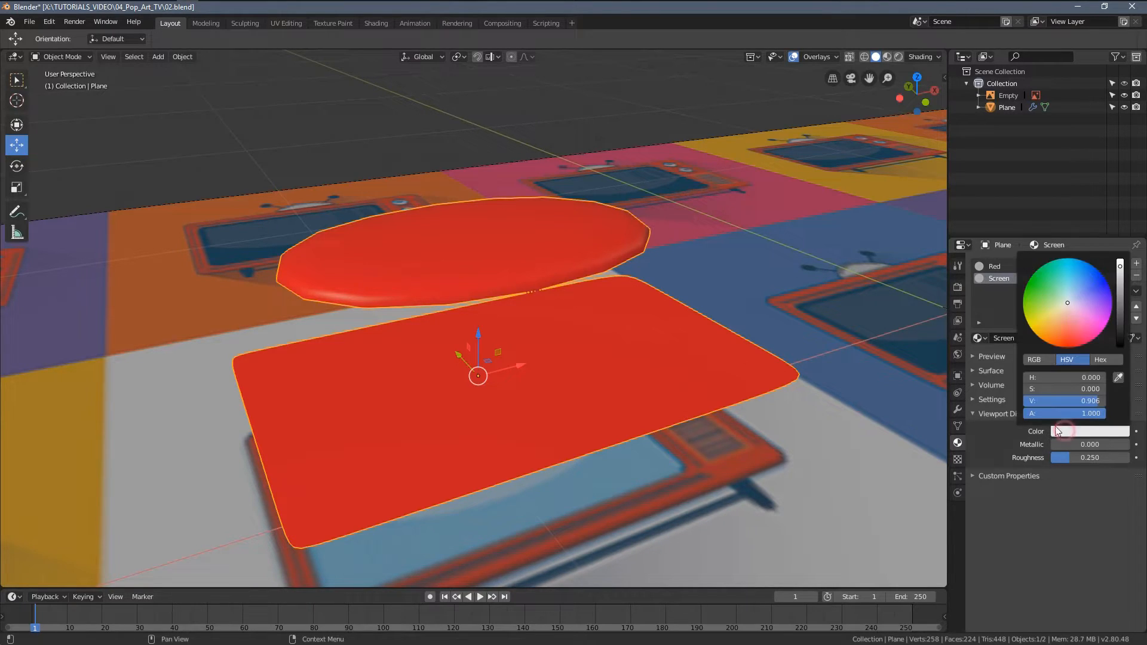
click(1072, 289)
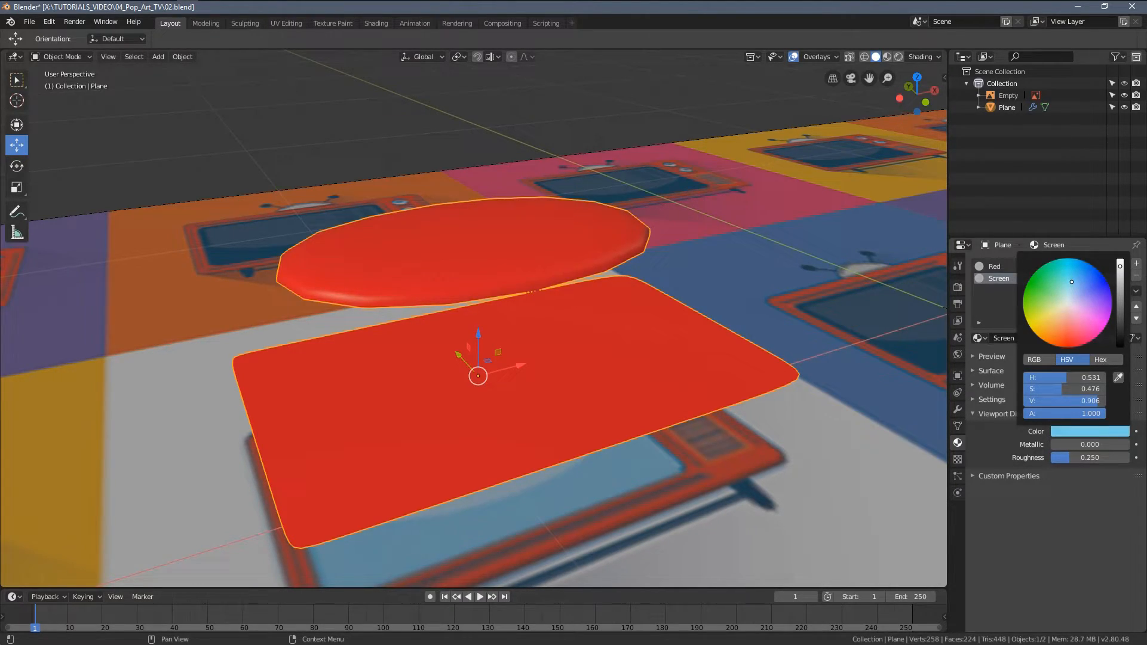
middle_drag(642, 393, 647, 343)
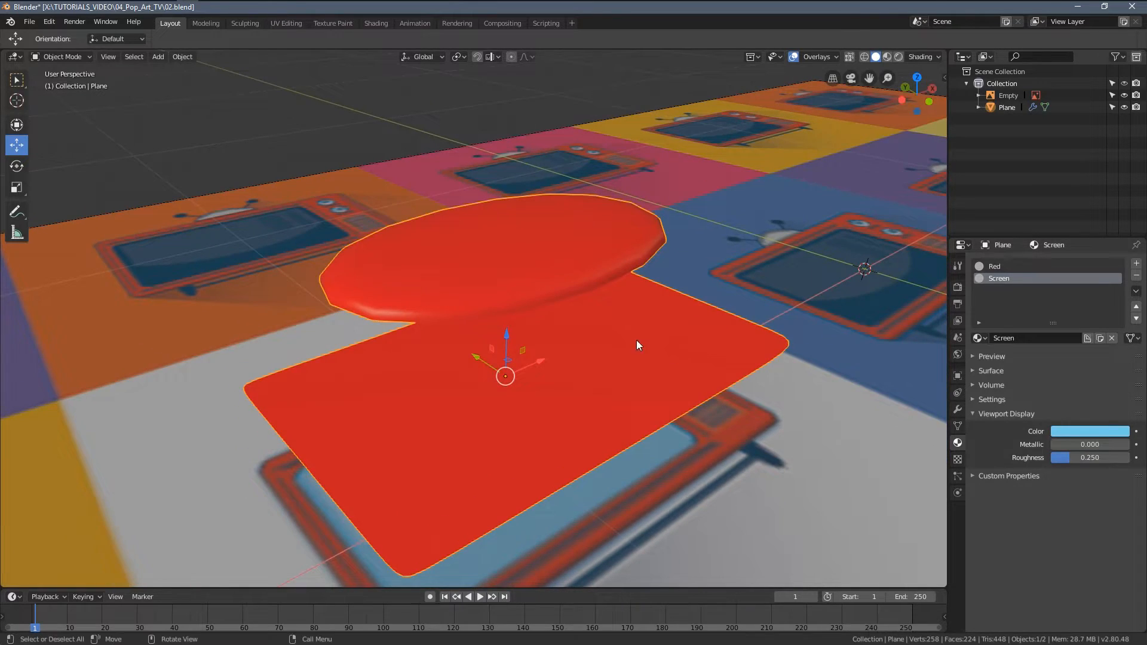
Assign the Screen material to all linked faces of the raised screen slab and return to Object Mode.
key(Tab)
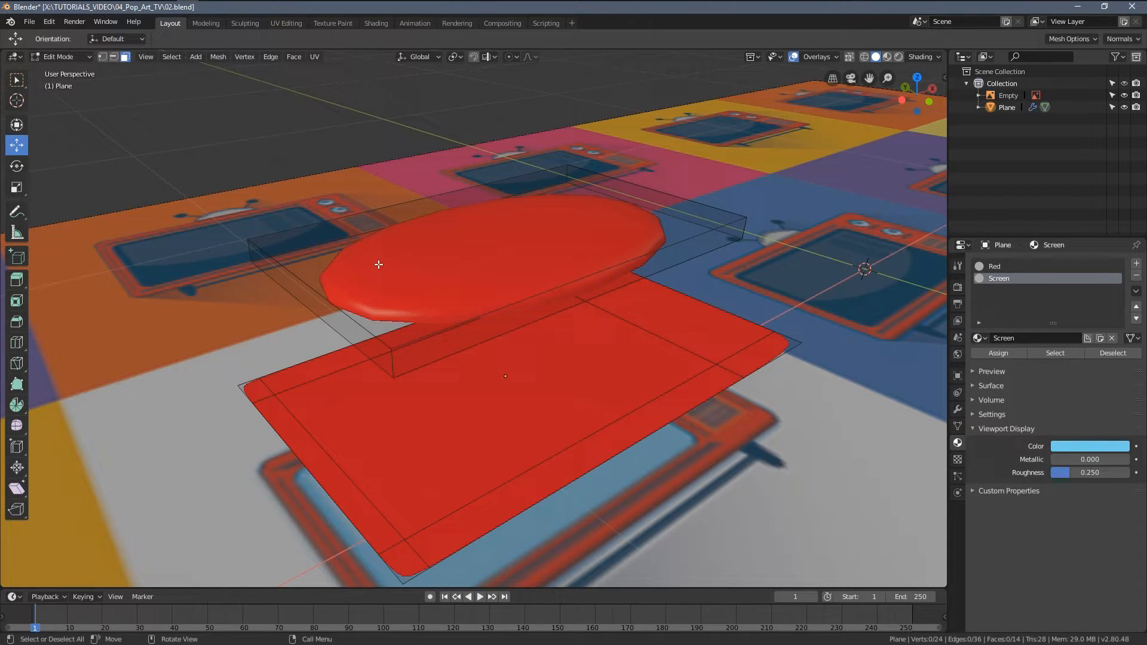
key(l)
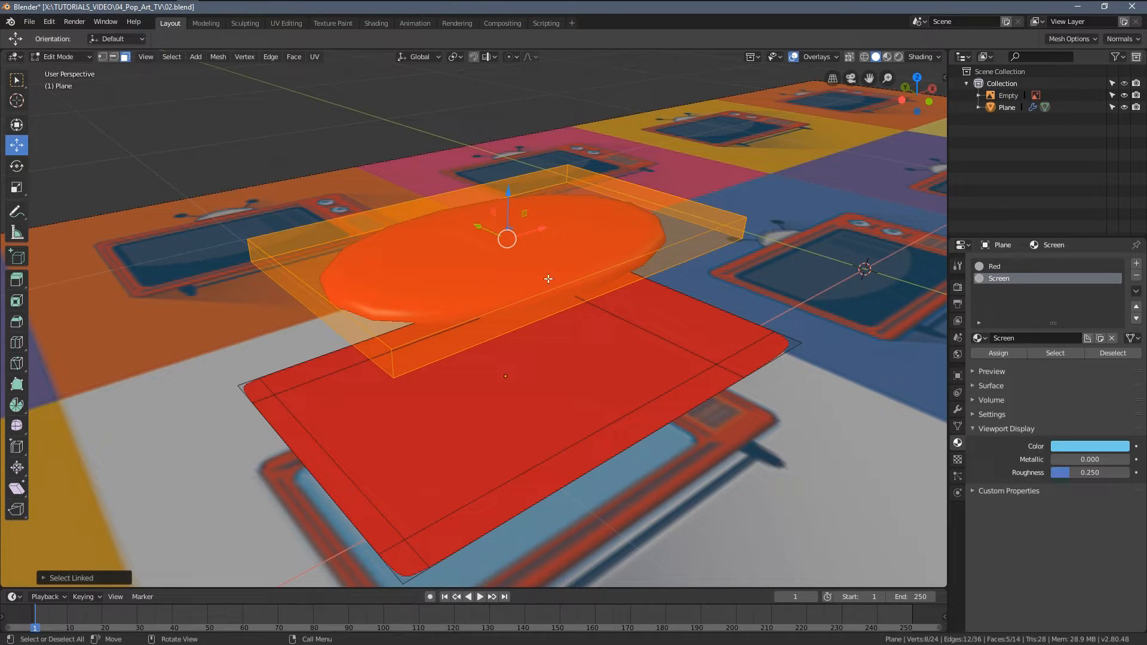
click(998, 356)
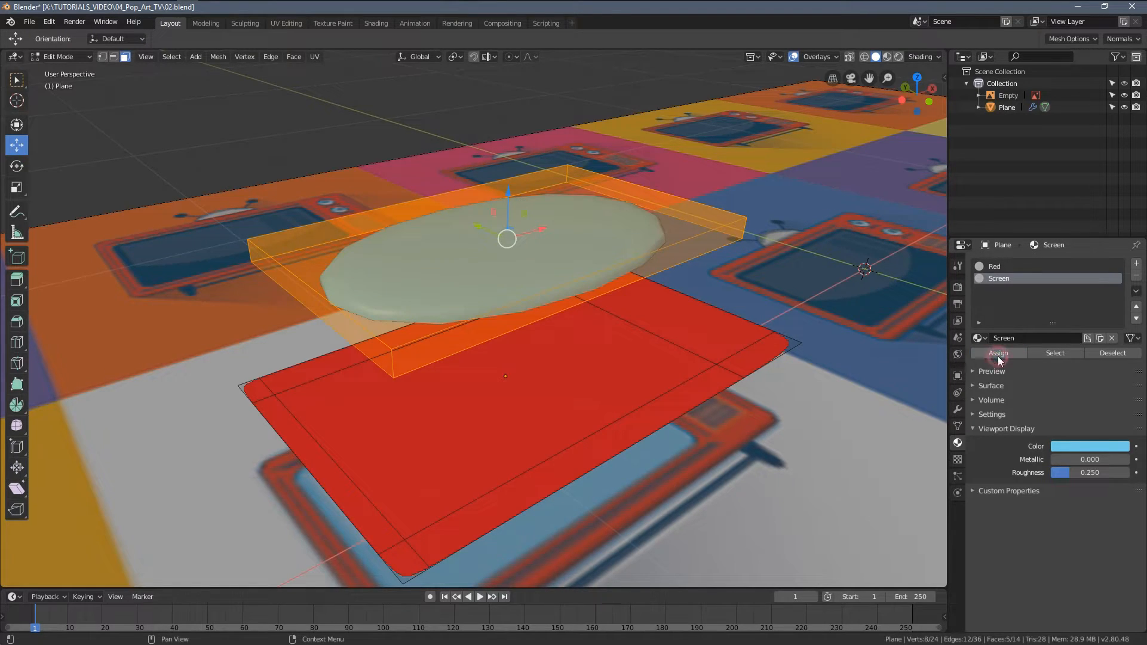
key(Tab)
middle_drag(732, 258, 623, 297)
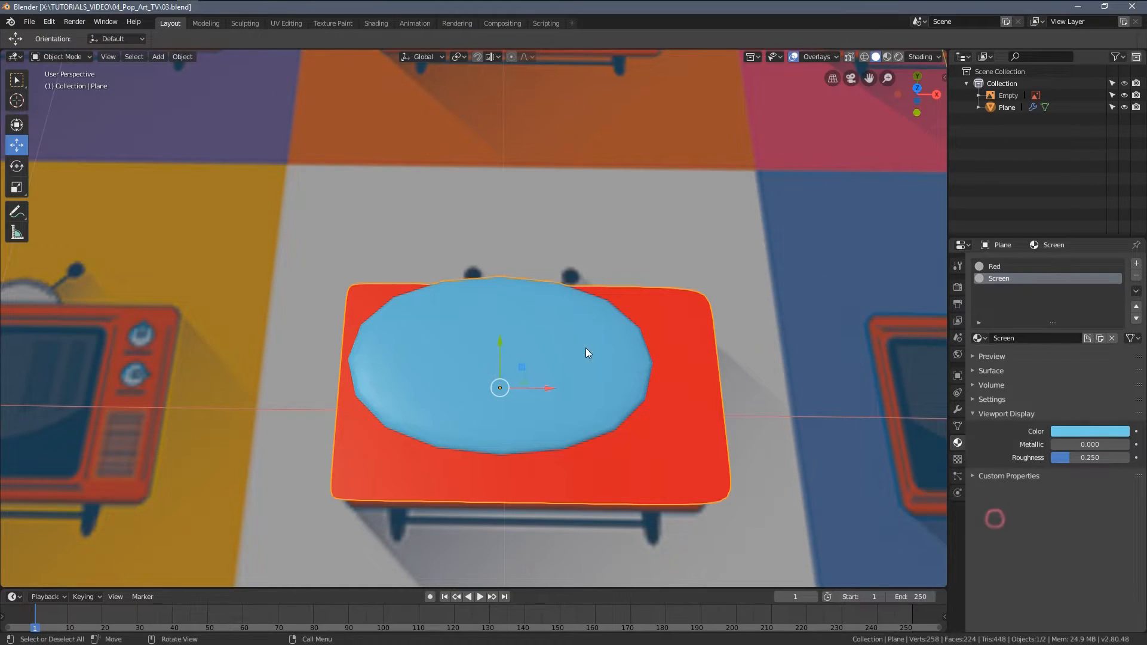
In Edit Mode, add two evenly spaced loop cuts running across the short direction of the raised screen slab.
middle_drag(586, 349, 548, 300)
key(Tab)
key(a)
key(alt+a)
scroll(548, 299, up, 1)
key(ctrl+r)
scroll(554, 329, up, 1)
click(554, 328)
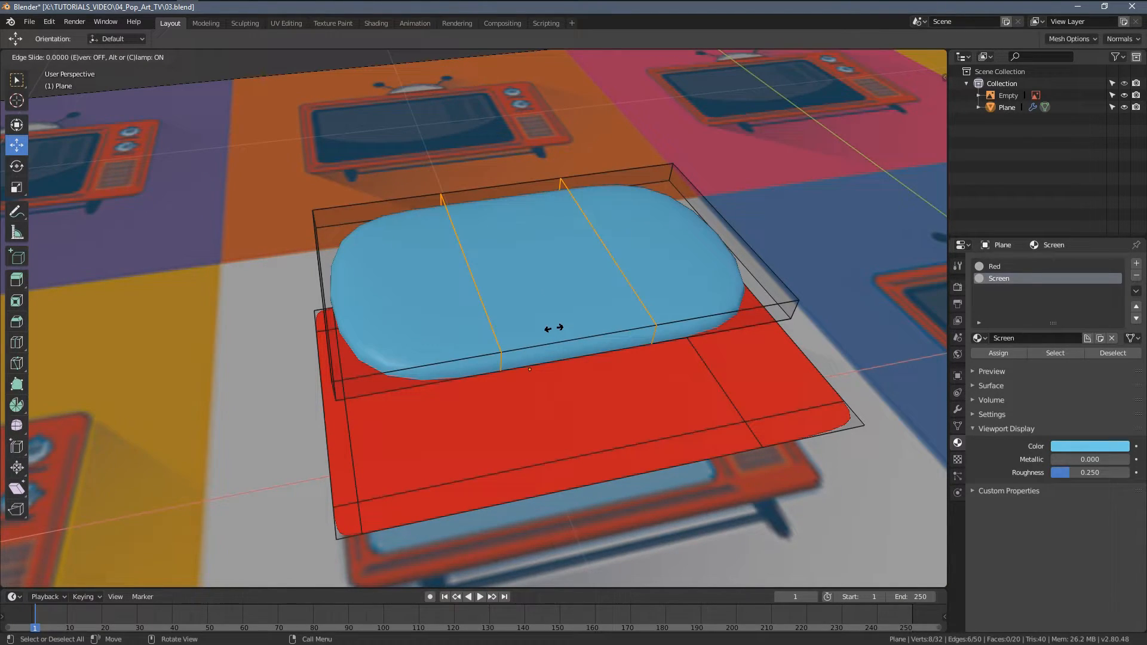
click(553, 328)
Scale the two crosswise loops outward along X until they sit near the screen slab's short ends.
middle_drag(650, 308, 639, 325)
key(s)
key(x)
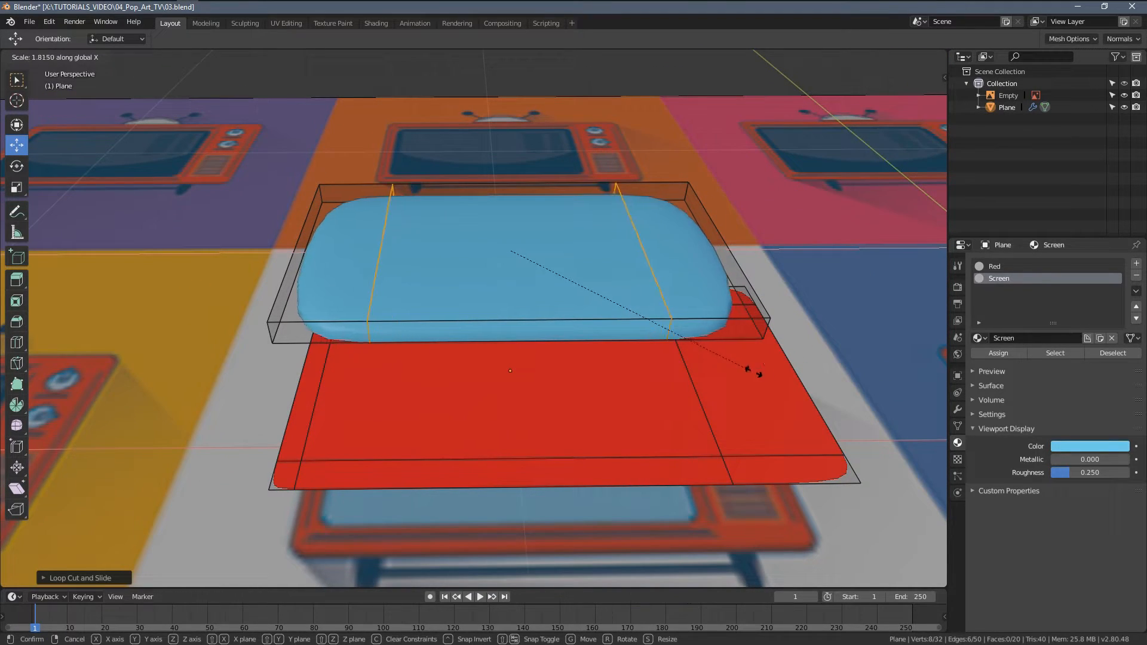
click(893, 424)
Add two evenly spaced, unslid loop cuts running along the length of the raised screen slab.
middle_drag(669, 319, 751, 326)
key(a)
key(a)
shift+middle_drag(586, 253, 565, 293)
key(ctrl+r)
scroll(550, 302, up, 1)
click(549, 302)
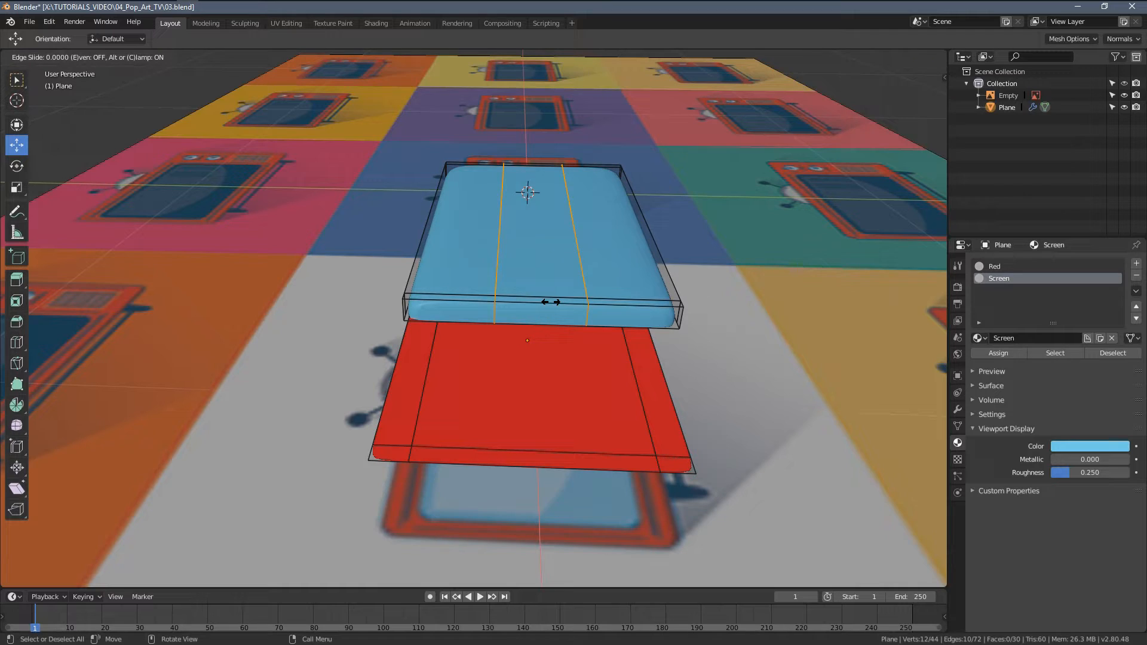
right_click(551, 302)
Scale the two lengthwise loops outward along Y toward the screen slab's long sides.
key(s)
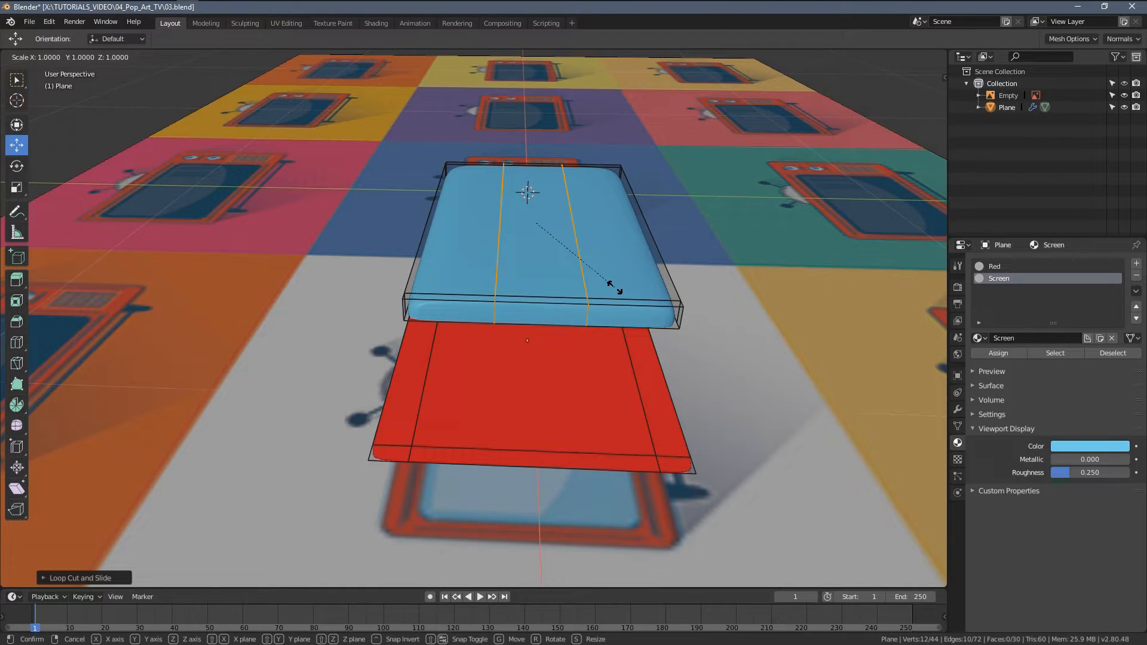
key(y)
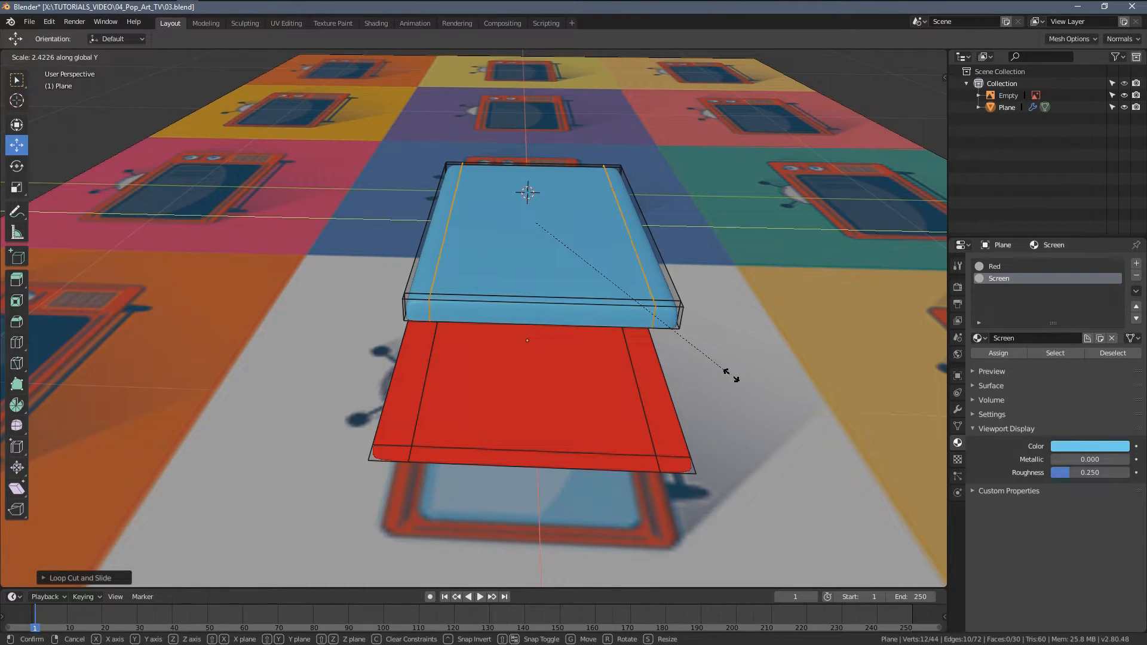
click(742, 383)
Select the whole linked screen slab and lower it along Z onto the red body plane.
middle_drag(621, 334, 452, 269)
key(alt+a)
key(l)
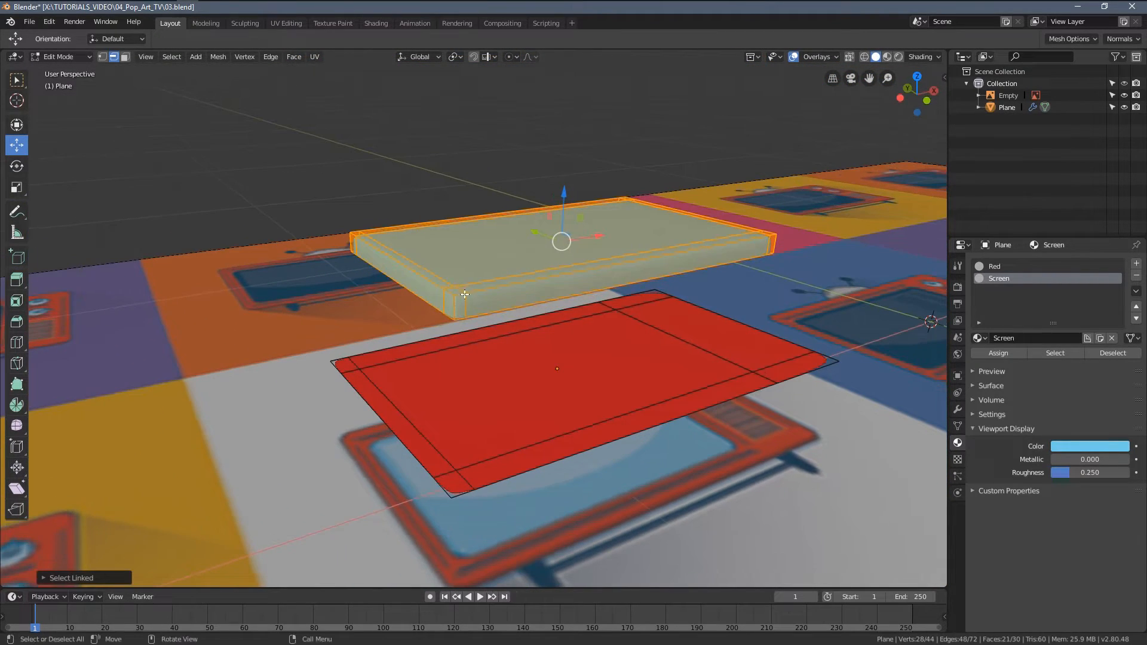
drag(565, 192, 555, 321)
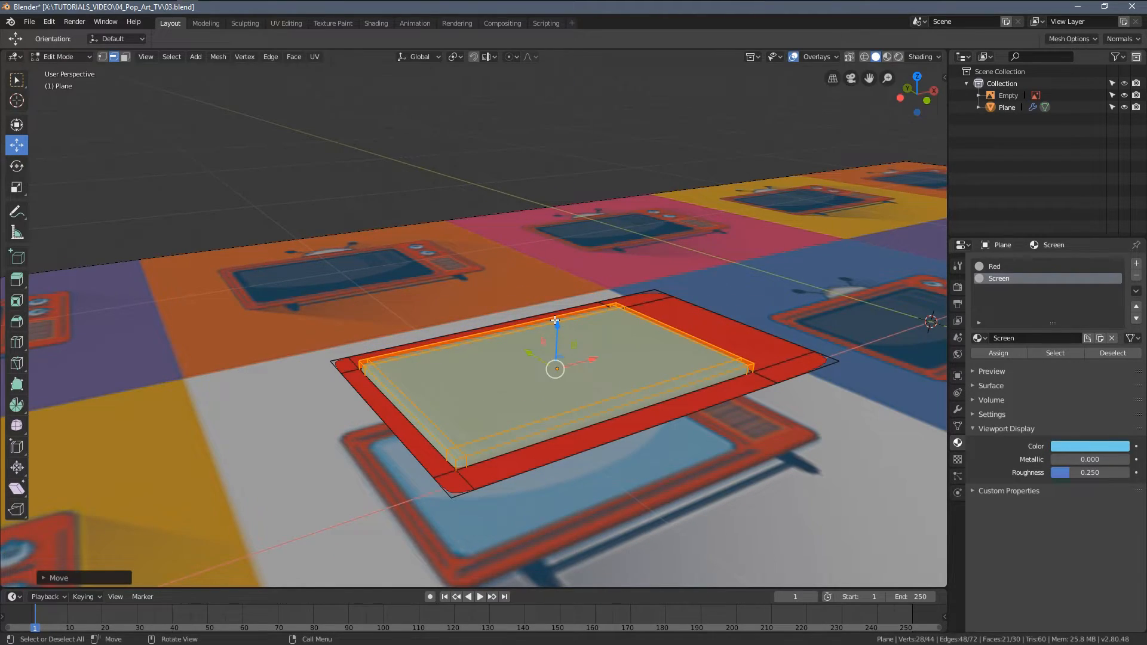
Examine the screen slab's fit against the reference TV in a top wireframe view, and return to solid shading.
key(KP_7)
key(z)
click(414, 267)
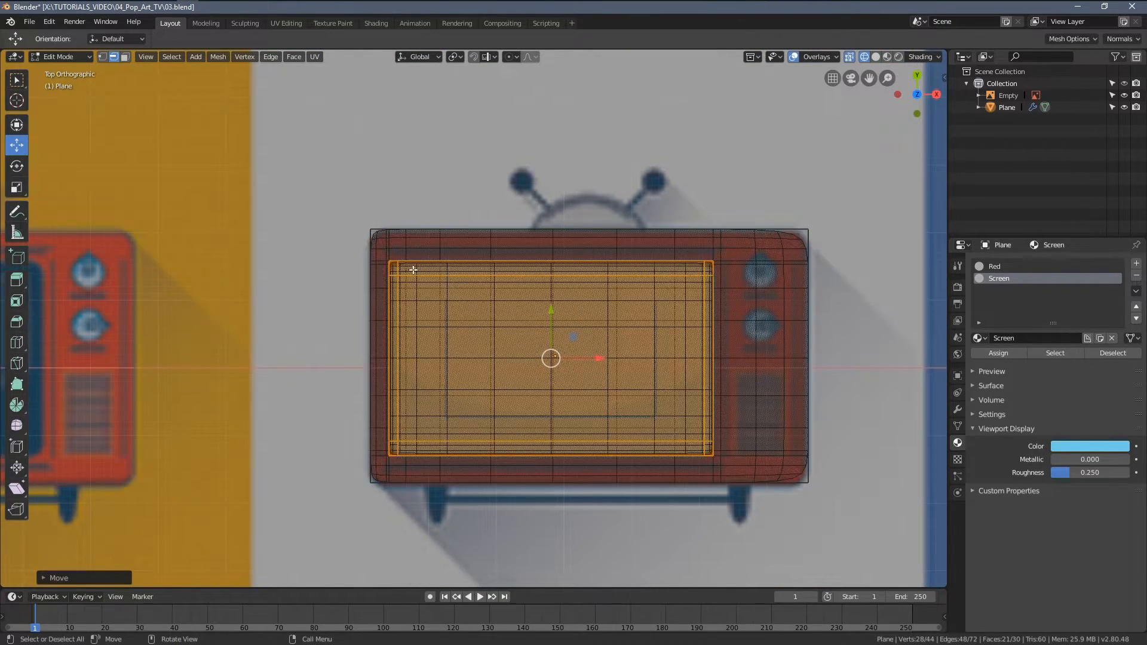
scroll(299, 209, up, 5)
key(Tab)
scroll(620, 247, down, 6)
drag(620, 247, 506, 244)
scroll(599, 247, up, 4)
key(Tab)
key(z)
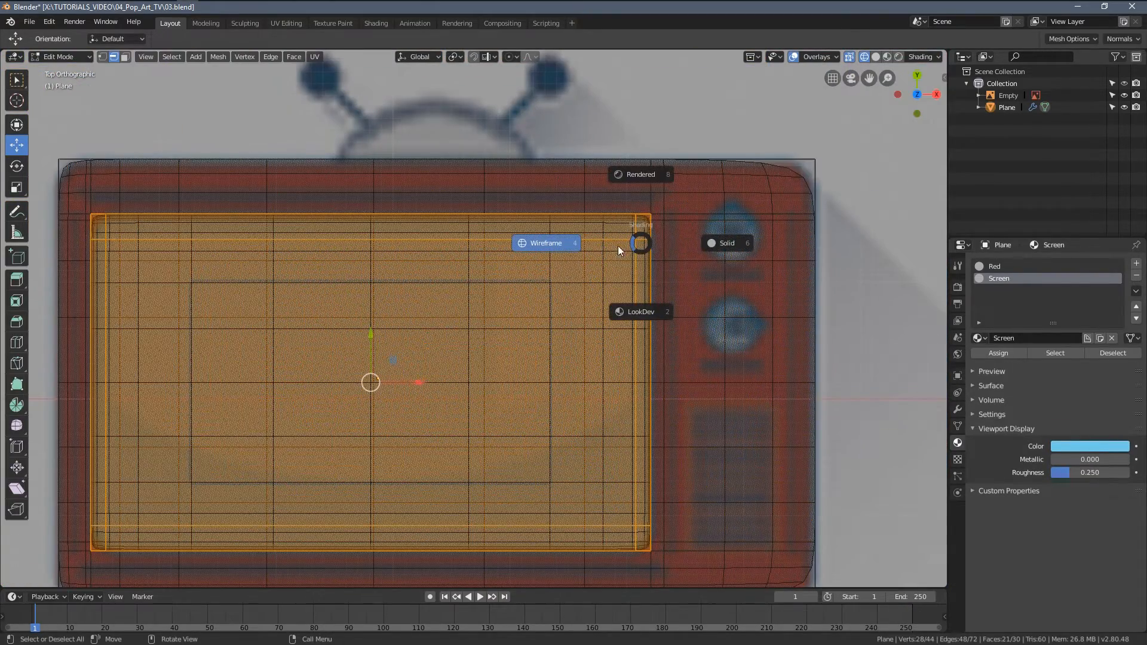
click(683, 249)
Select the two lengthwise edge loops of the screen and scale them slightly outward along Y to tighten its corners.
key(a)
key(alt+a)
alt+click(563, 240)
alt+shift+click(507, 524)
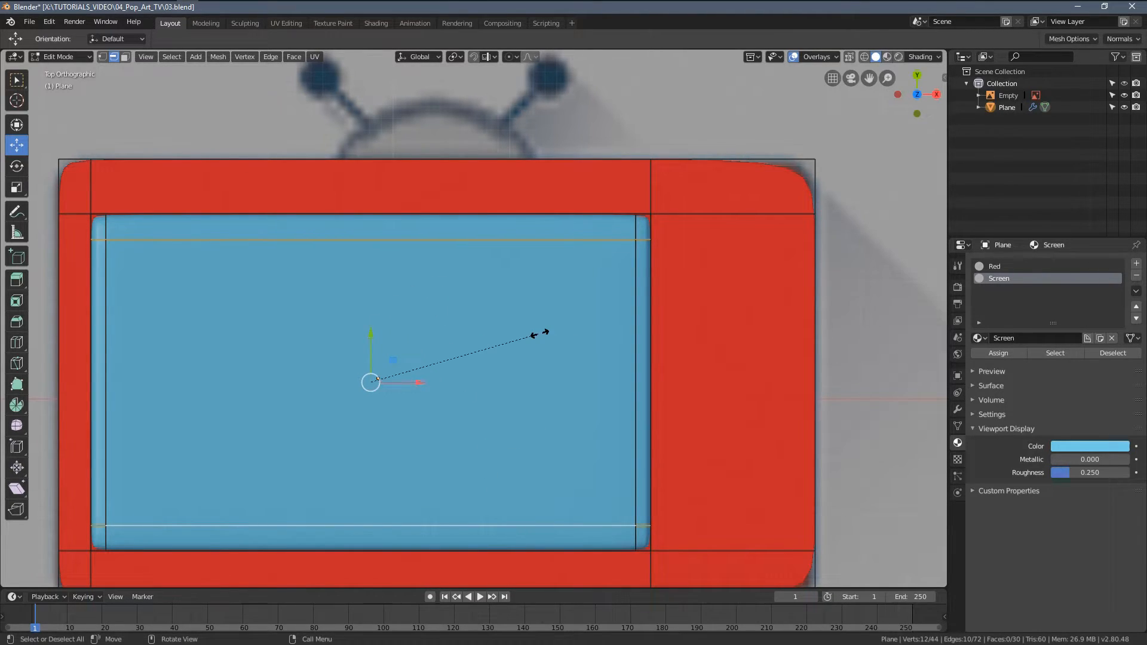
key(s)
key(y)
click(547, 332)
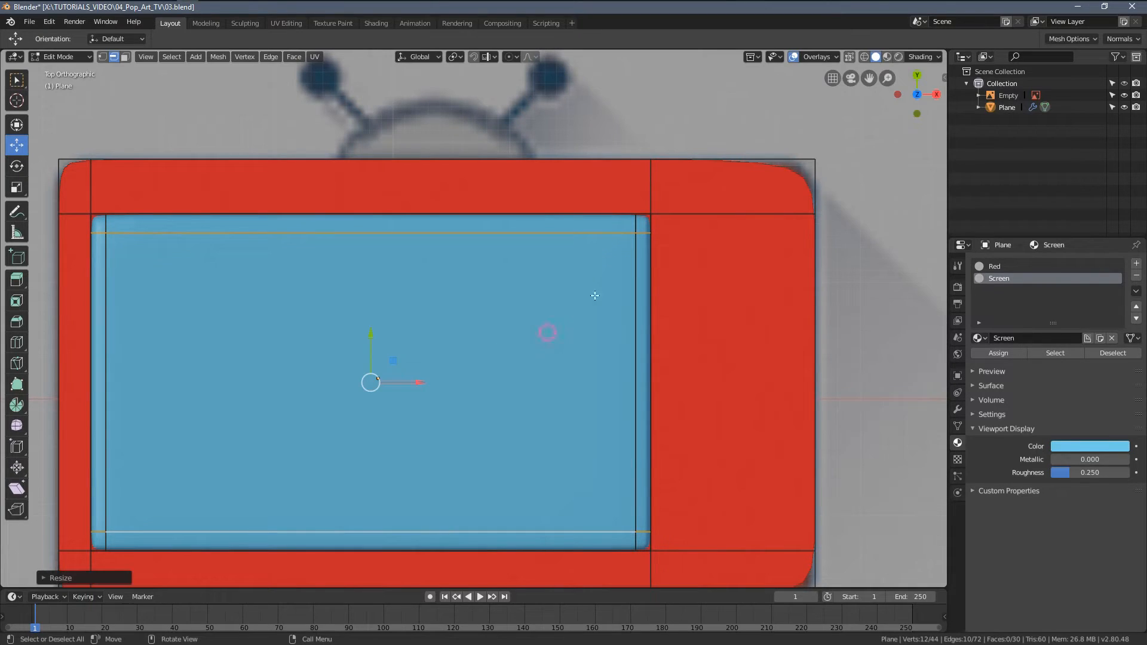
click(456, 233)
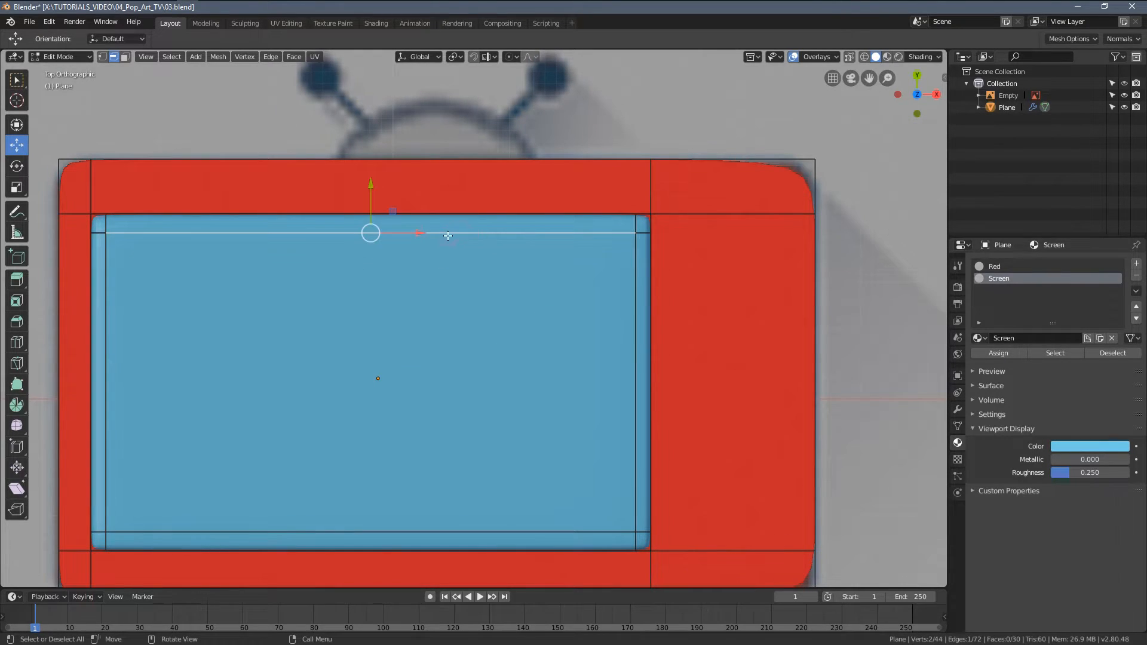
key(Tab)
scroll(521, 279, down, 3)
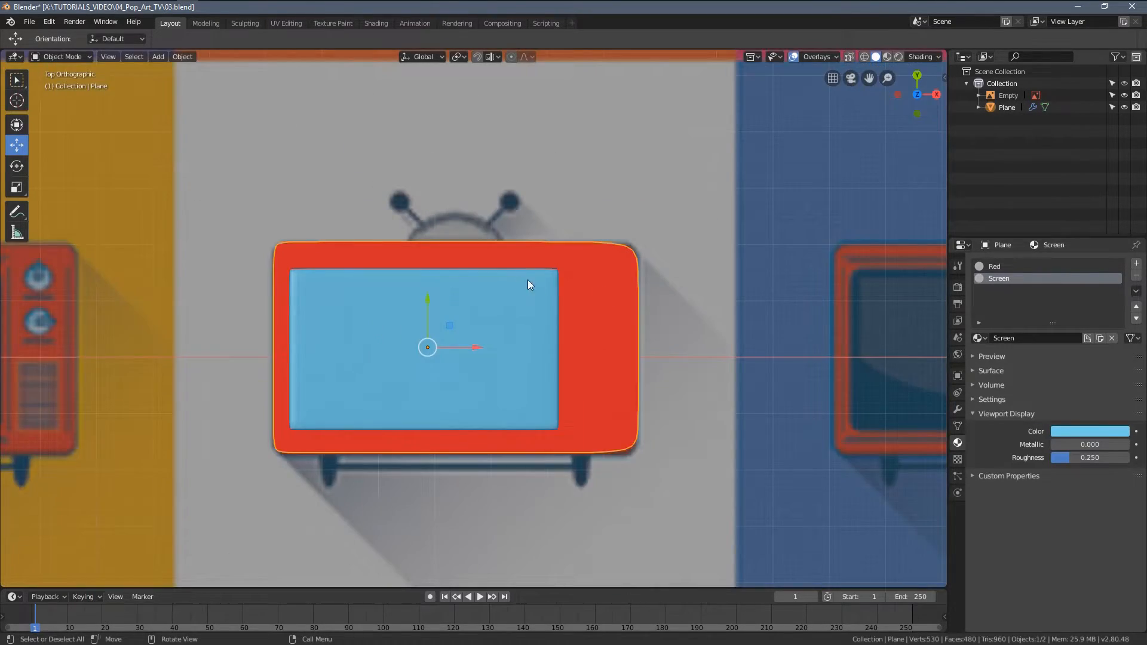
Add a vertical loop cut through the body's right section, slid by about -0.54 toward the outer edge.
scroll(668, 278, up, 2)
shift+middle_drag(668, 279, 574, 274)
key(Tab)
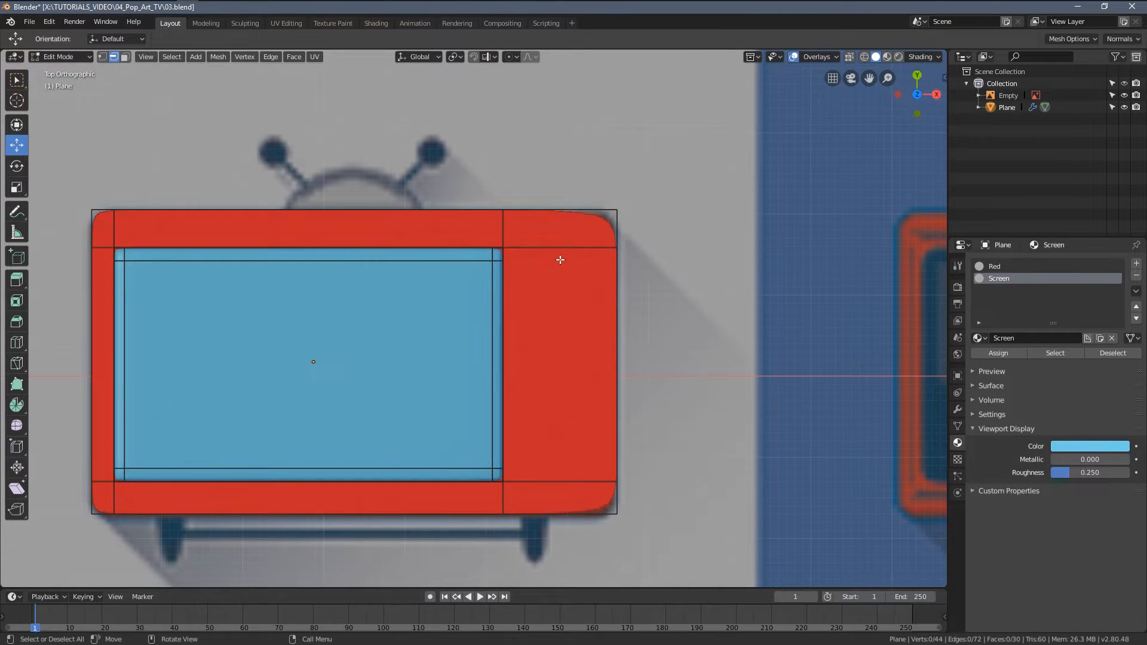
key(ctrl+r)
click(555, 245)
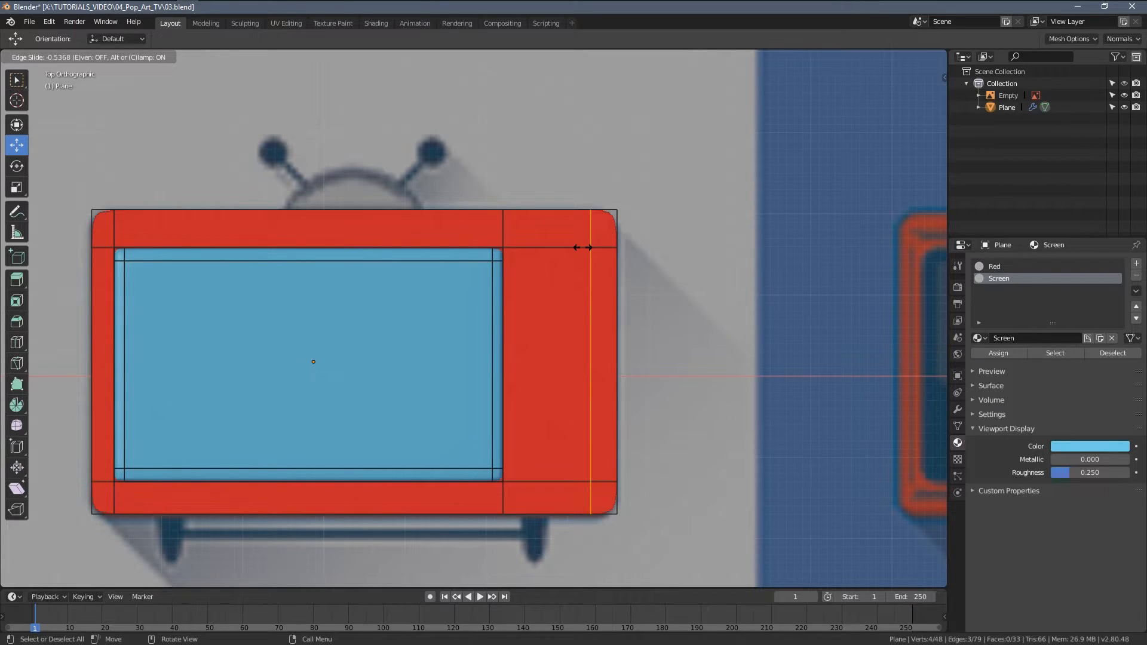
click(582, 247)
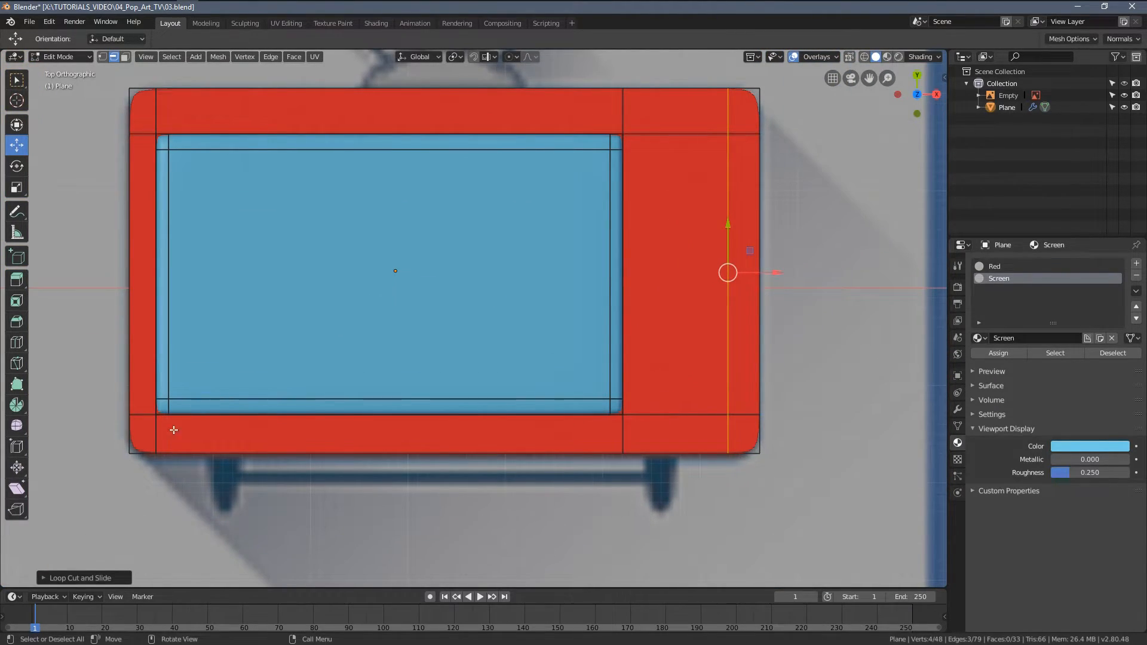
Select the body's left vertical edge loop and move it slightly inward along X to round the left corners more.
key(a)
key(a)
middle_drag(161, 433, 337, 240)
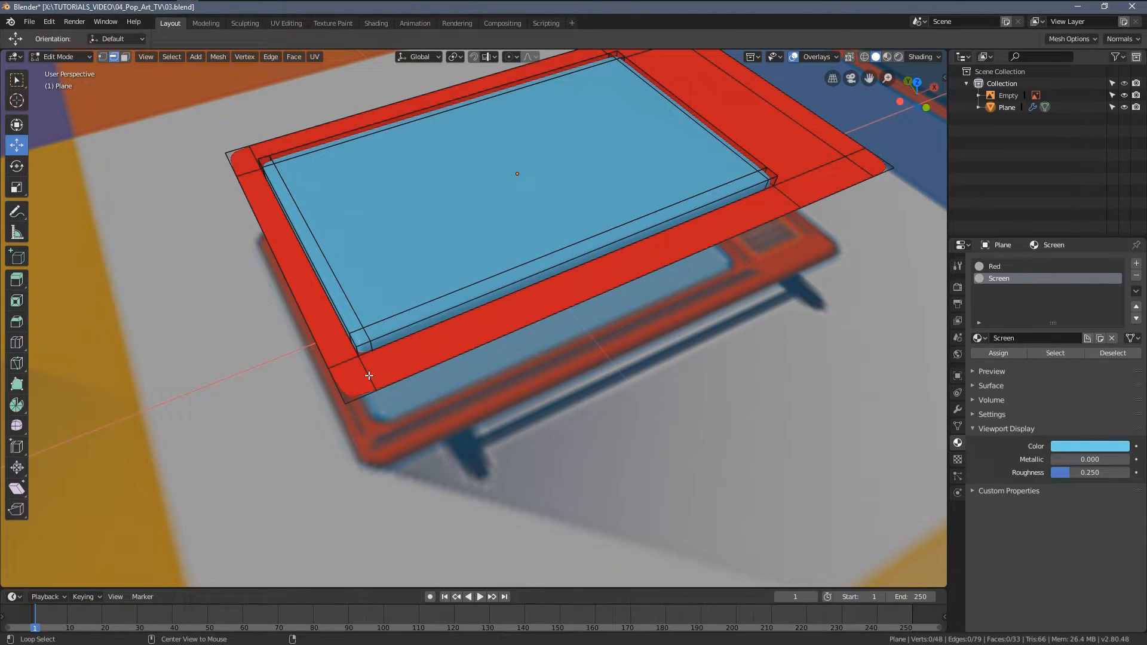
alt+click(369, 375)
drag(342, 237, 354, 233)
key(KP_7)
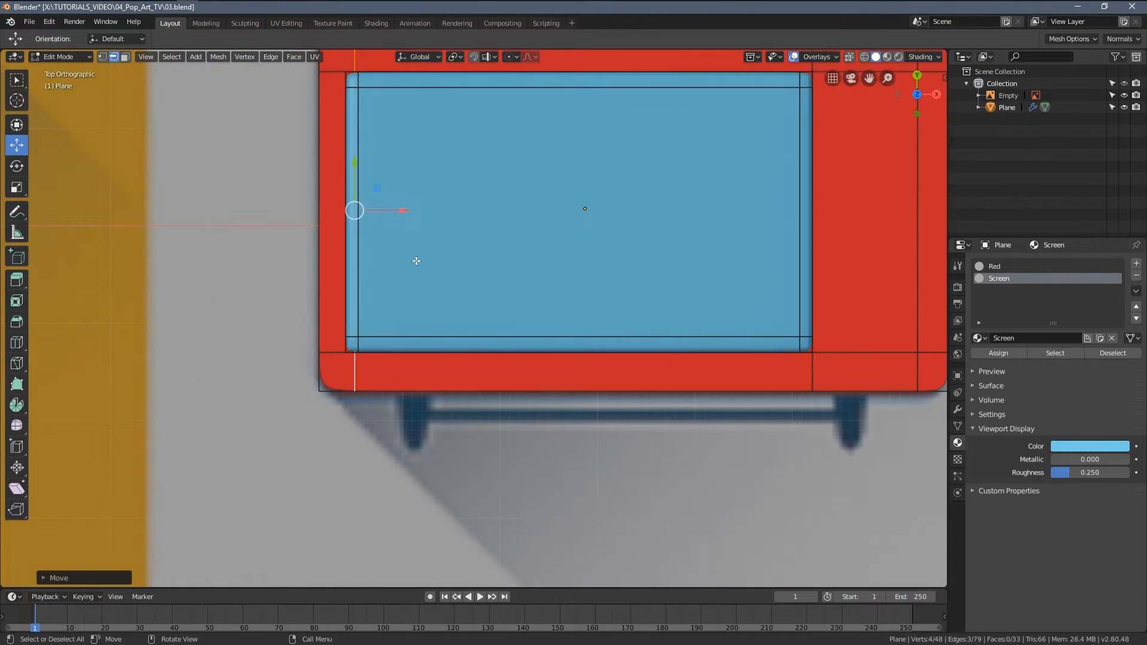
Select all geometry linked to the red body and extrude it downward along its normal to give the TV thickness.
key(Tab)
scroll(535, 302, down, 3)
middle_drag(535, 303, 476, 253)
key(Tab)
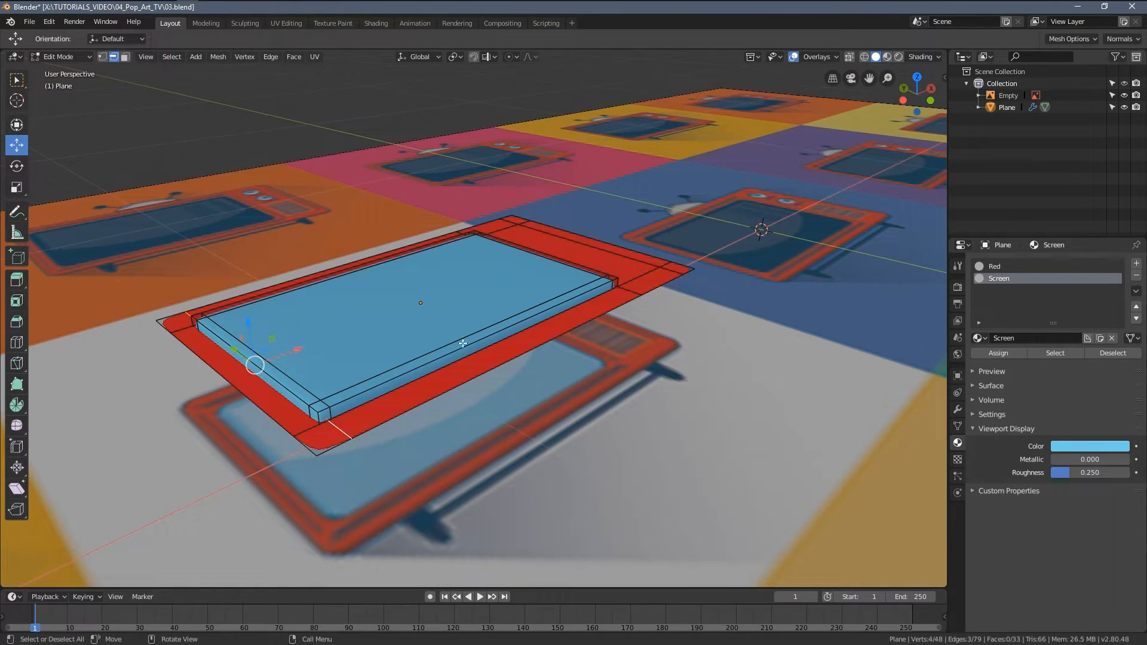
key(ctrl+l)
middle_drag(321, 447, 485, 269)
key(e)
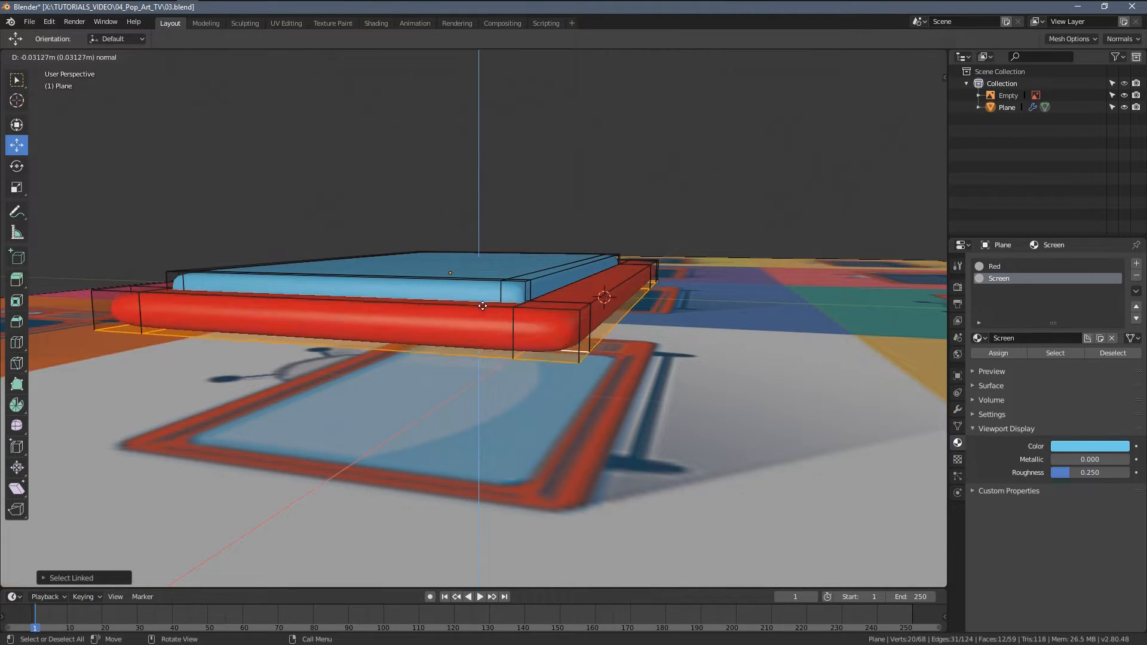
click(489, 343)
Add two horizontal loop cuts around the body's side walls and scale them apart along Z to tighten its edges.
middle_drag(601, 325, 486, 369)
key(alt+a)
key(ctrl+r)
scroll(365, 404, up, 1)
click(365, 404)
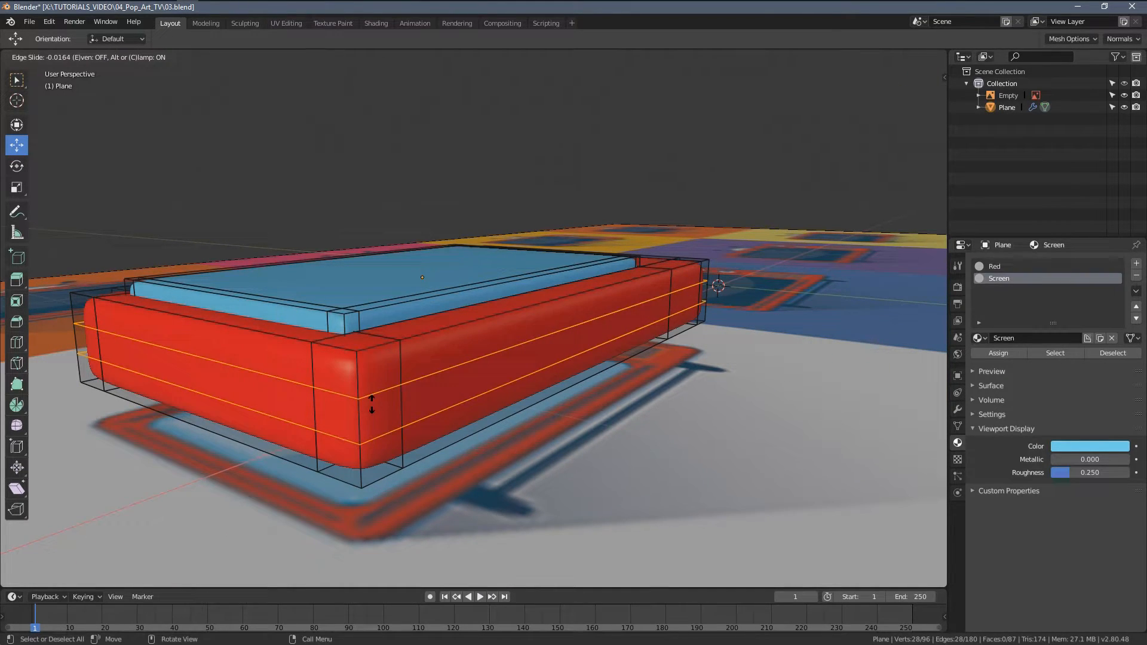
click(371, 405)
key(s)
key(z)
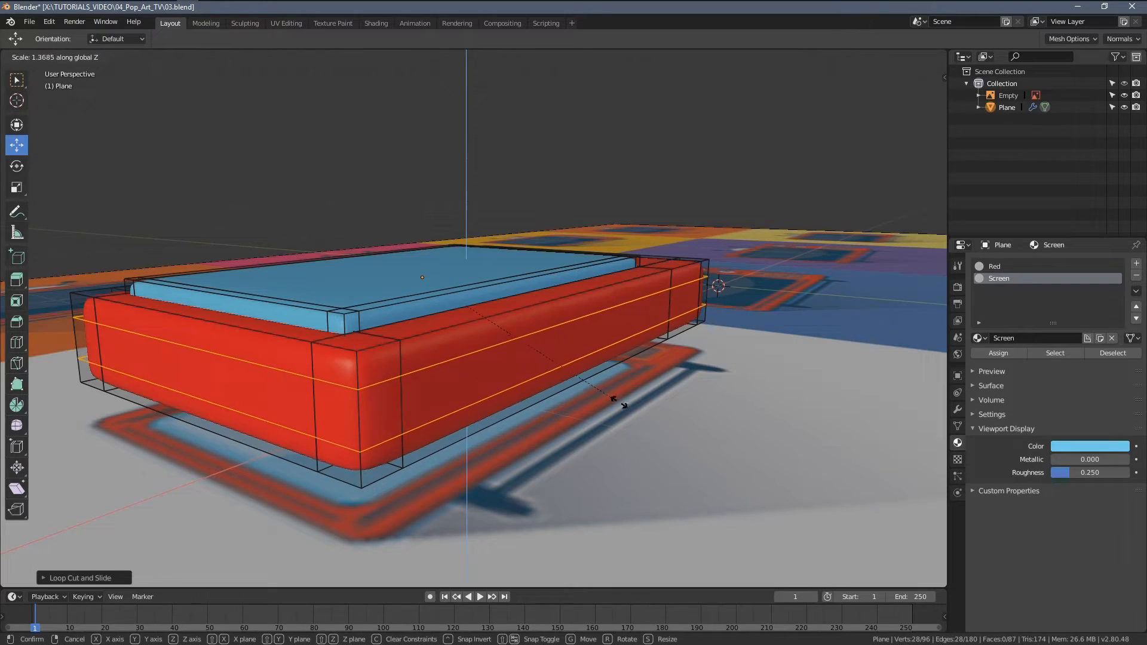
click(679, 435)
middle_drag(678, 435, 546, 360)
key(Tab)
key(Tab)
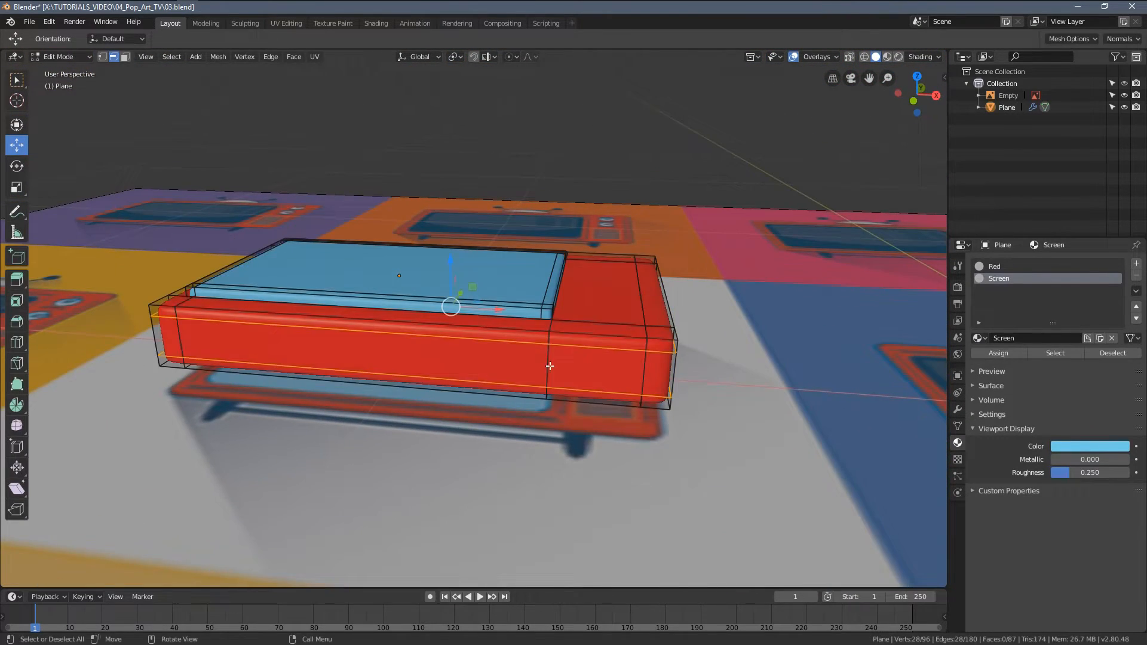
scroll(566, 396, up, 2)
alt+click(559, 396)
key(x)
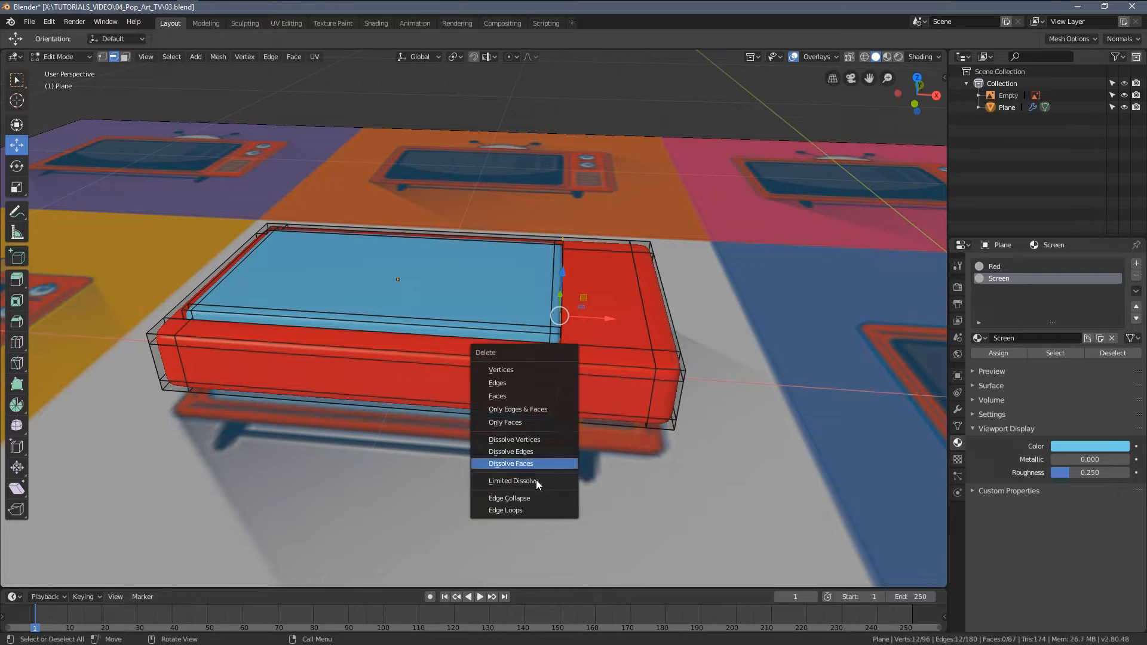
middle_drag(700, 281, 669, 309)
Examine the body's upper-right corner and control strip against the reference in a top wireframe view, and return to solid shading.
key(KP_7)
key(z)
click(590, 310)
shift+middle_drag(578, 398, 530, 424)
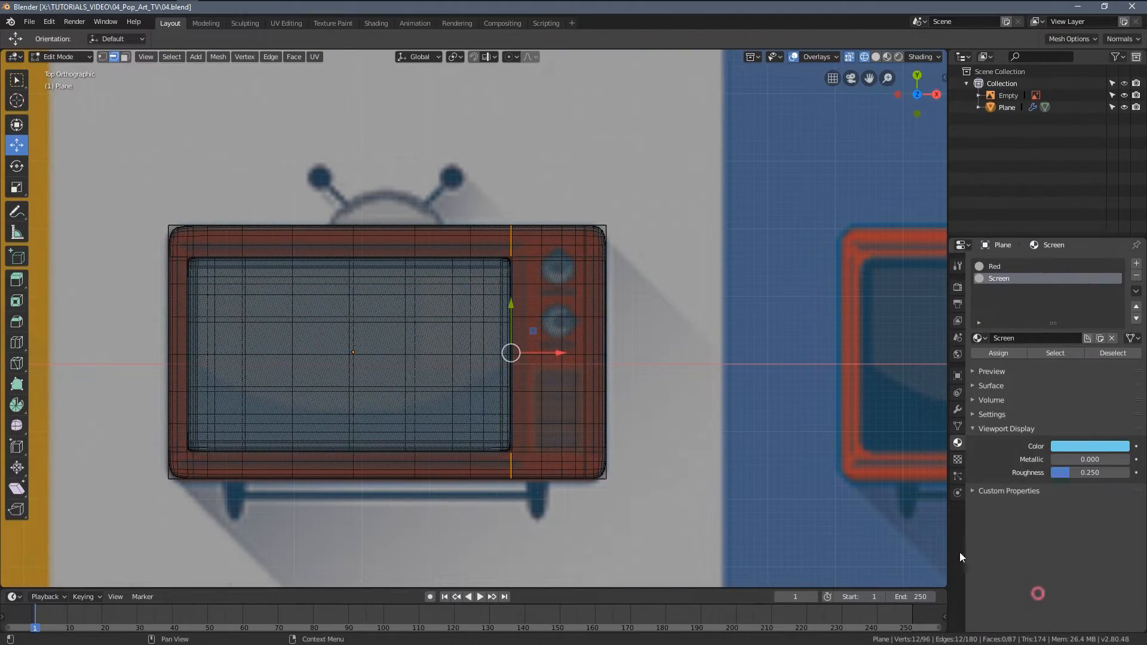
scroll(578, 286, up, 3)
shift+middle_drag(617, 244, 560, 331)
scroll(573, 325, up, 3)
scroll(582, 323, down, 4)
key(z)
click(611, 336)
Add a circle with 16 vertices and a 1 m radius to the TV mesh.
scroll(376, 369, down, 4)
key(shift+a)
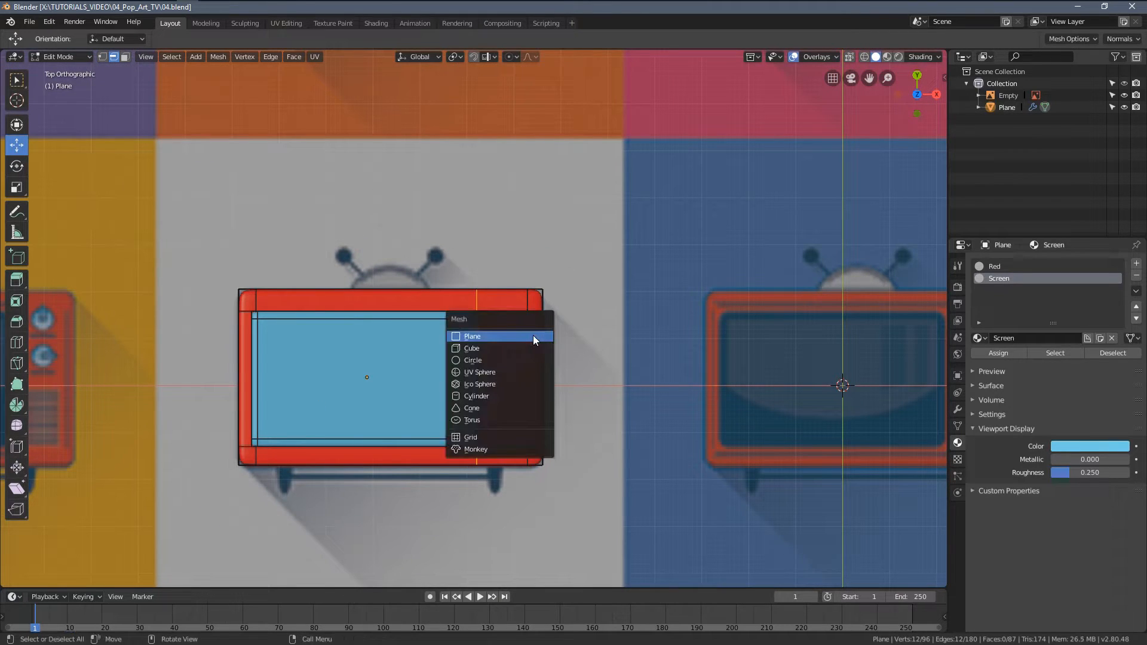
click(495, 361)
scroll(494, 359, down, 1)
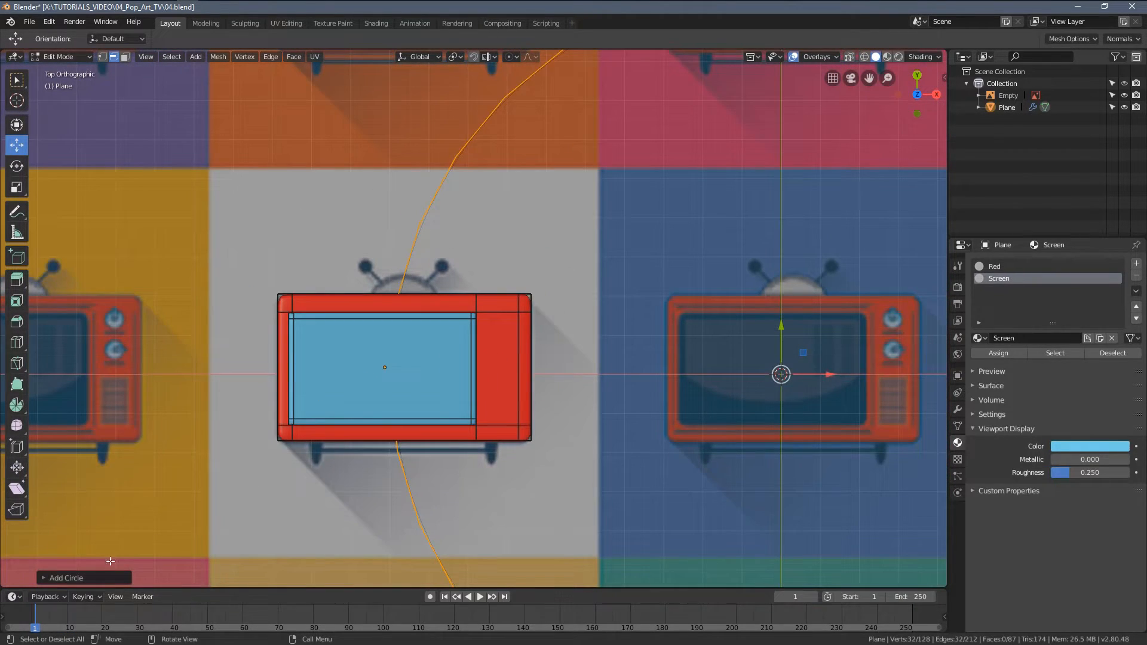
click(62, 578)
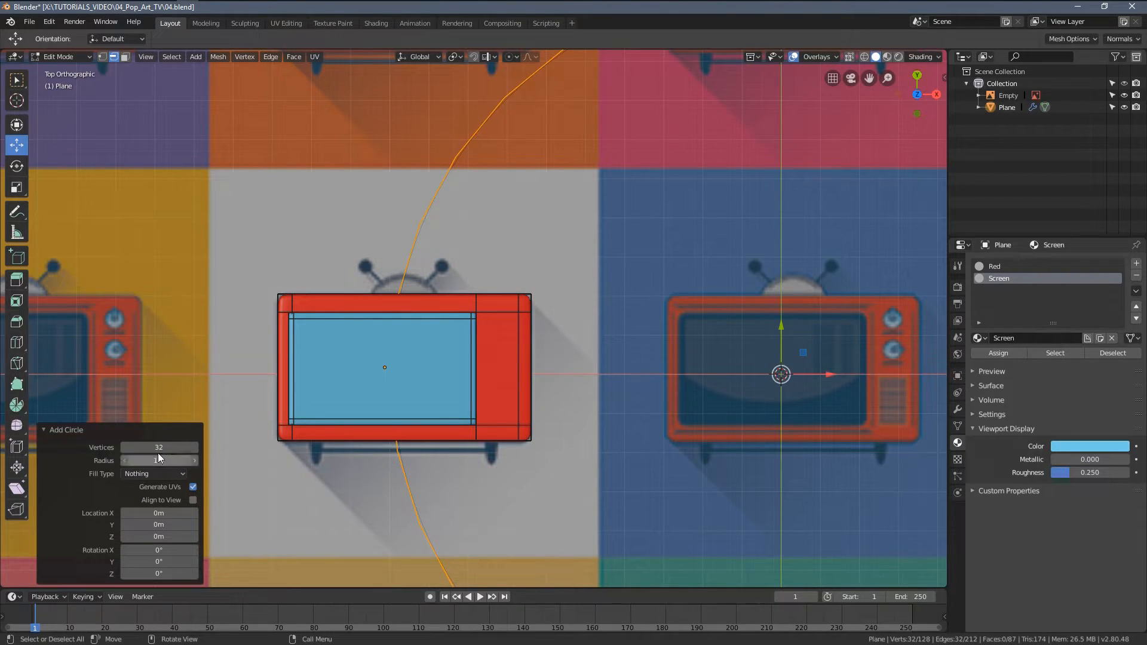
text(26)
key(Return)
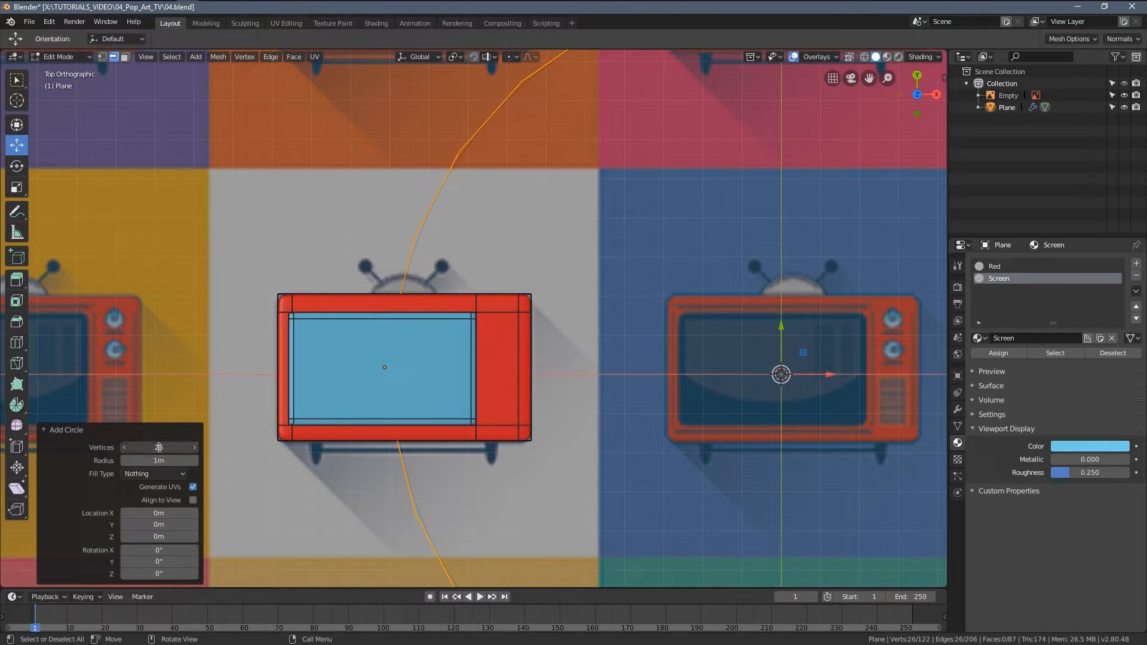
text(16)
key(Return)
Scale the circle by 0.388 and again by 0.232 in vertex select mode, and move it over the red strip beside the screen.
scroll(749, 409, down, 2)
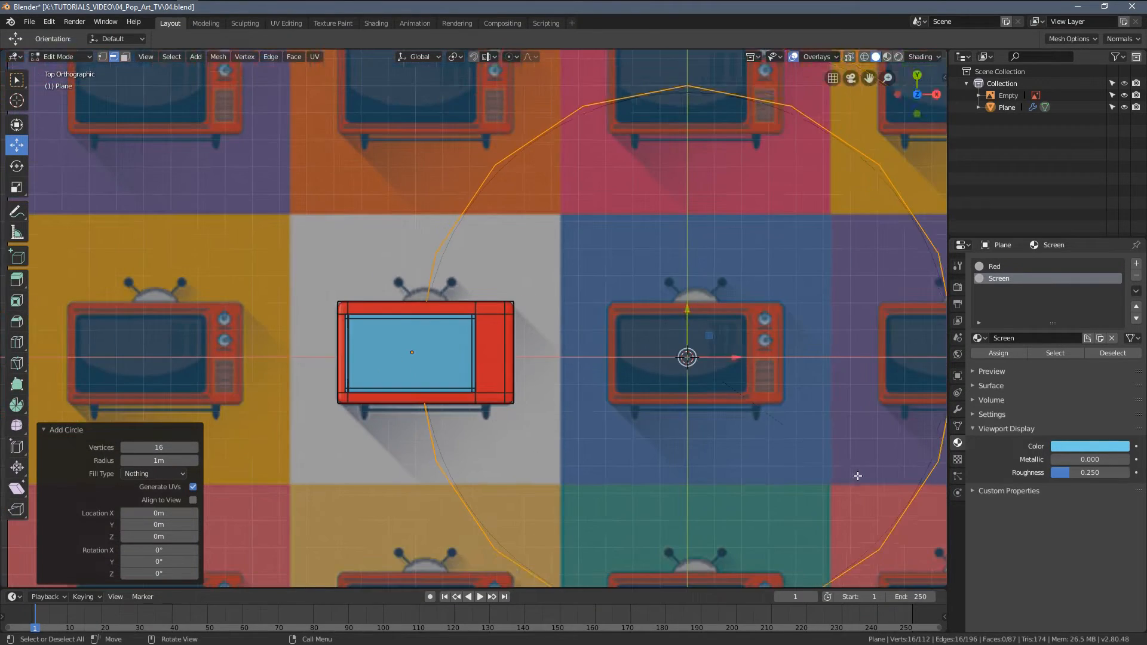
key(s)
click(687, 262)
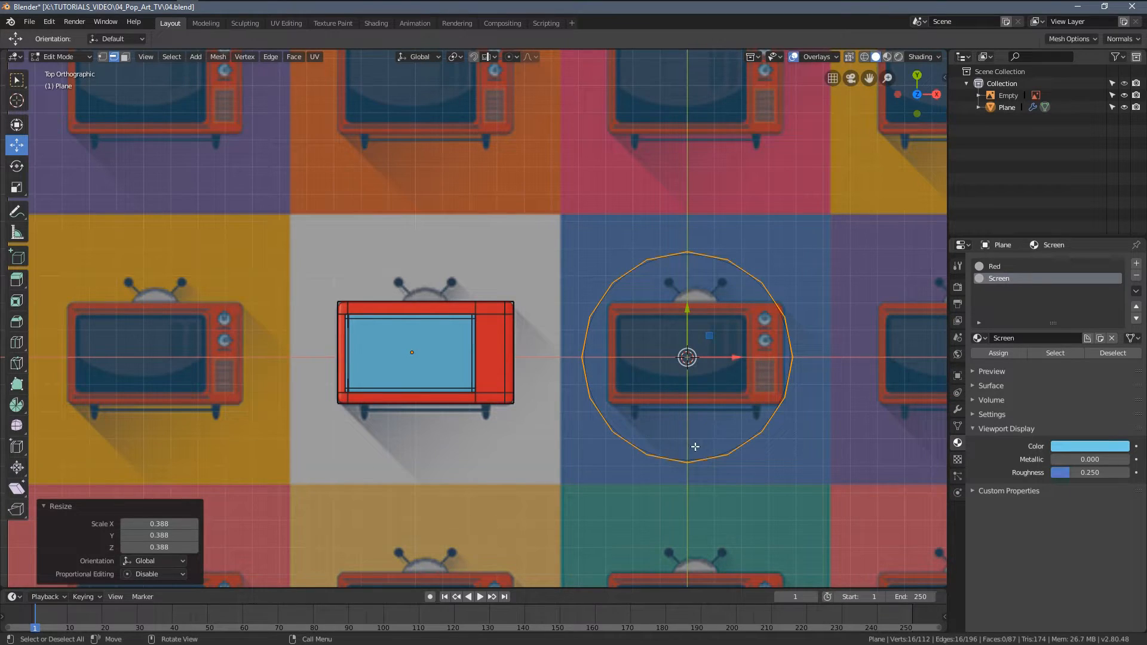
scroll(508, 324, up, 2)
click(102, 57)
key(s)
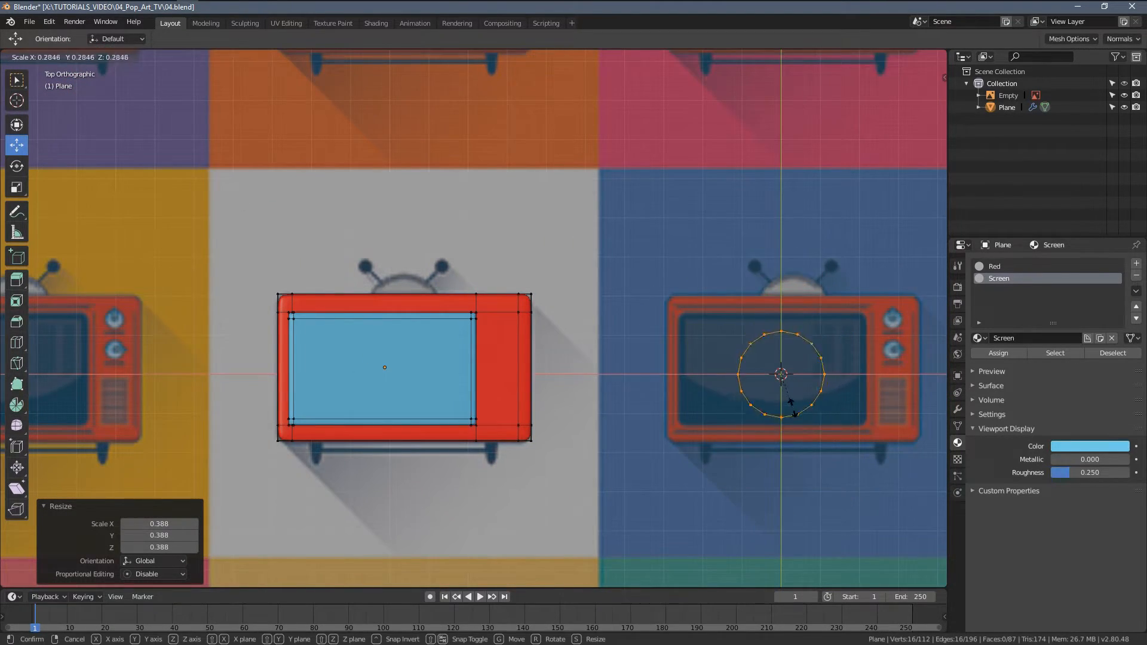
click(807, 428)
key(g)
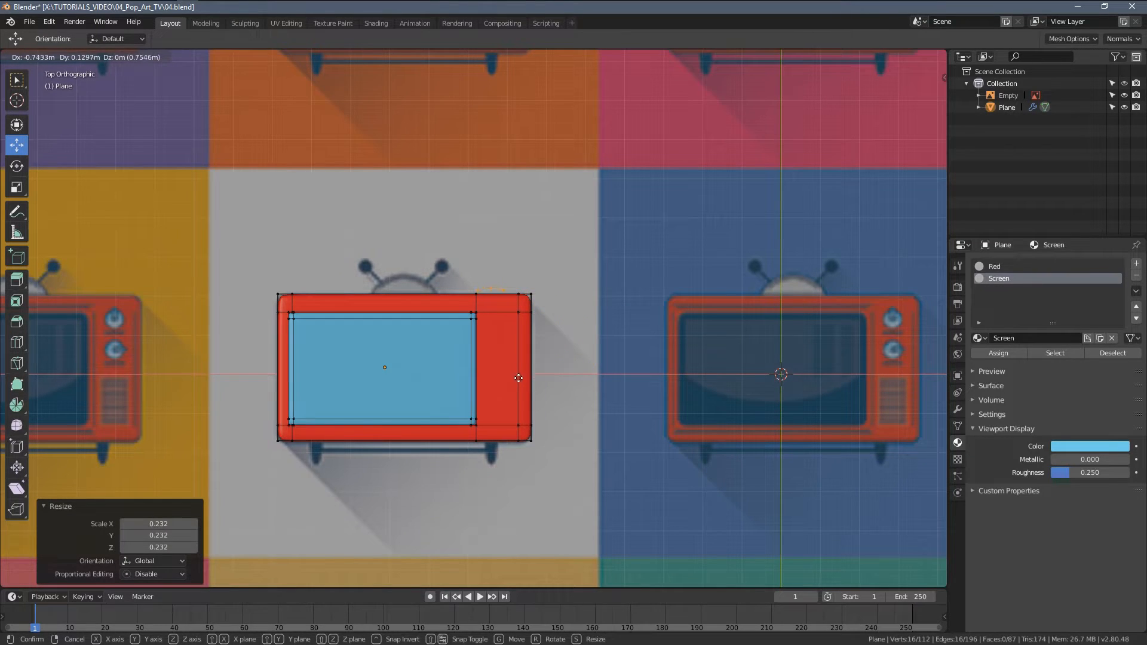
click(517, 376)
Raise the circle 0.165 m along Z above the body and scale it by 0.548.
middle_drag(517, 376, 509, 350)
drag(490, 350, 490, 263)
middle_drag(541, 329, 531, 294)
scroll(579, 371, up, 3)
key(s)
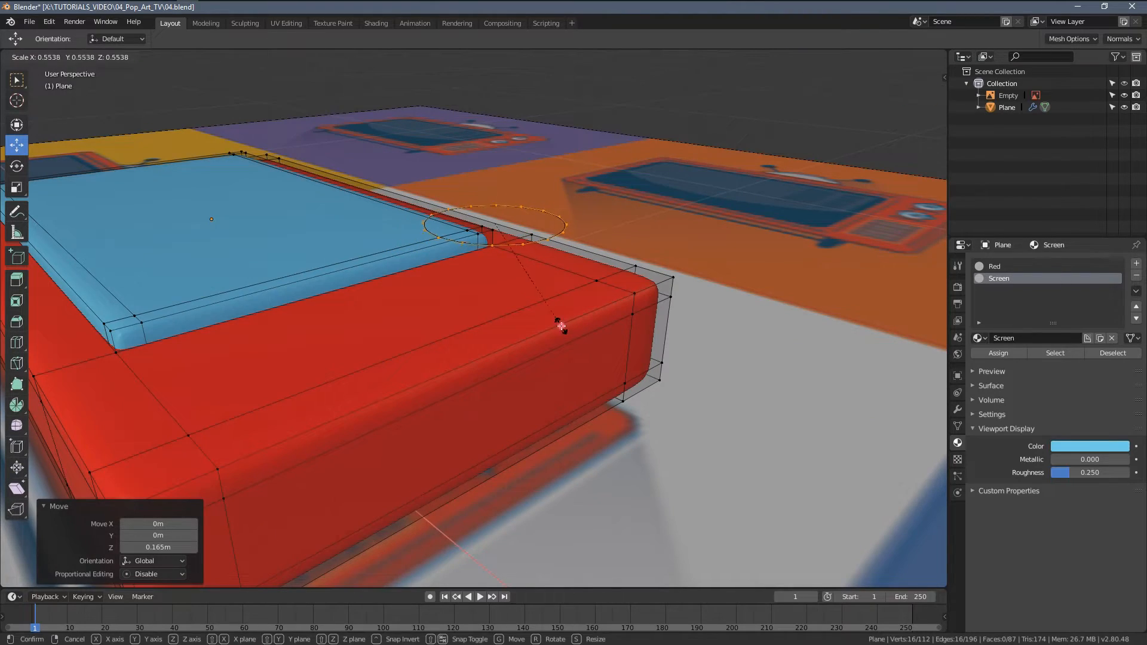
click(561, 325)
Fit the circle to the reference's upper knob in a top wireframe view, scaling it by 0.456, moving it, and scaling by 1.130.
key(KP_7)
key(z)
click(544, 355)
key(s)
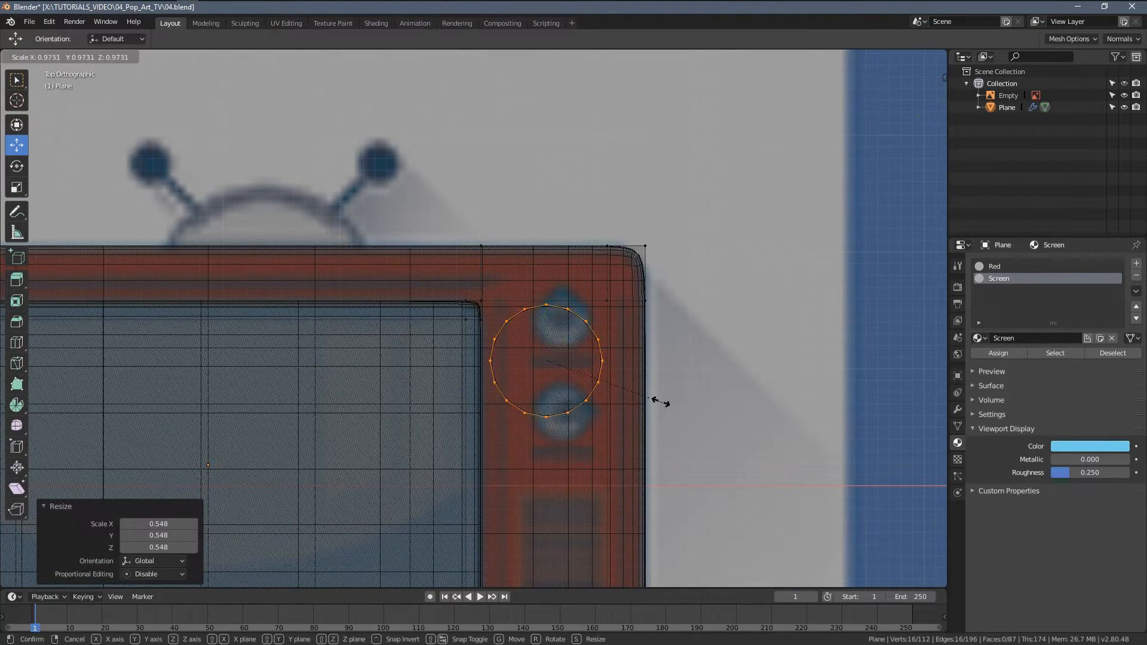
click(582, 386)
shift+middle_drag(575, 354, 565, 392)
scroll(566, 392, up, 2)
key(g)
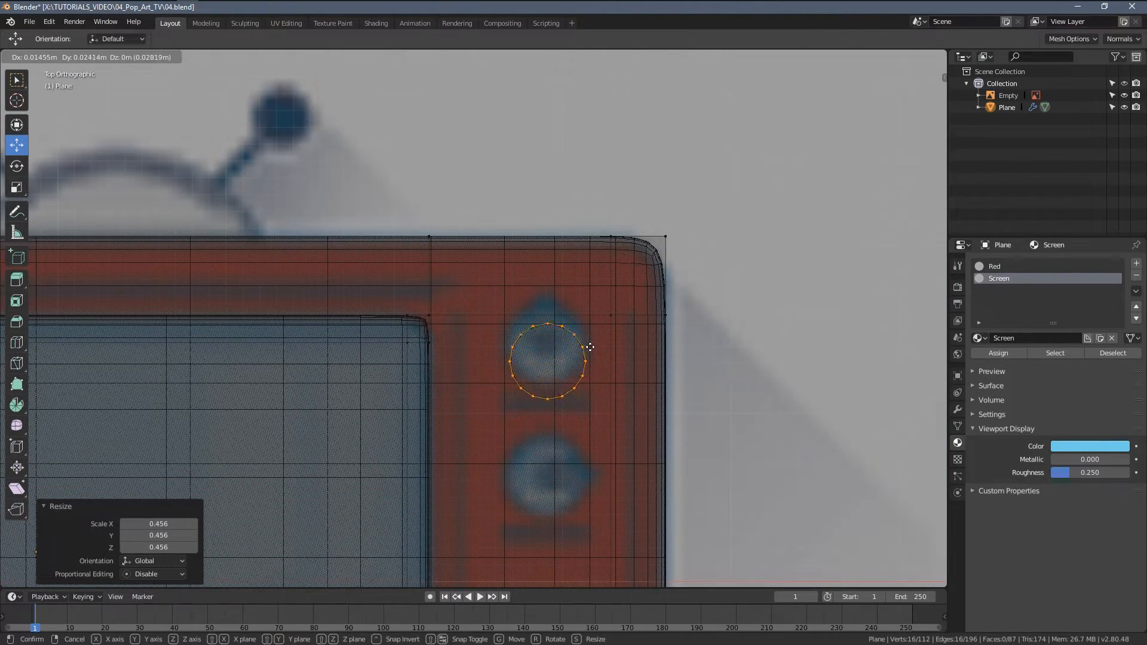
click(588, 334)
key(s)
click(635, 370)
Return to solid shading and extrude the circle 0.0128 m along Z to form the knob's side wall.
mouse_move(635, 370)
middle_down()
mouse_move(585, 389)
mouse_move(569, 305)
mouse_move(561, 325)
middle_up()
key(z)
click(606, 378)
key(e)
key(z)
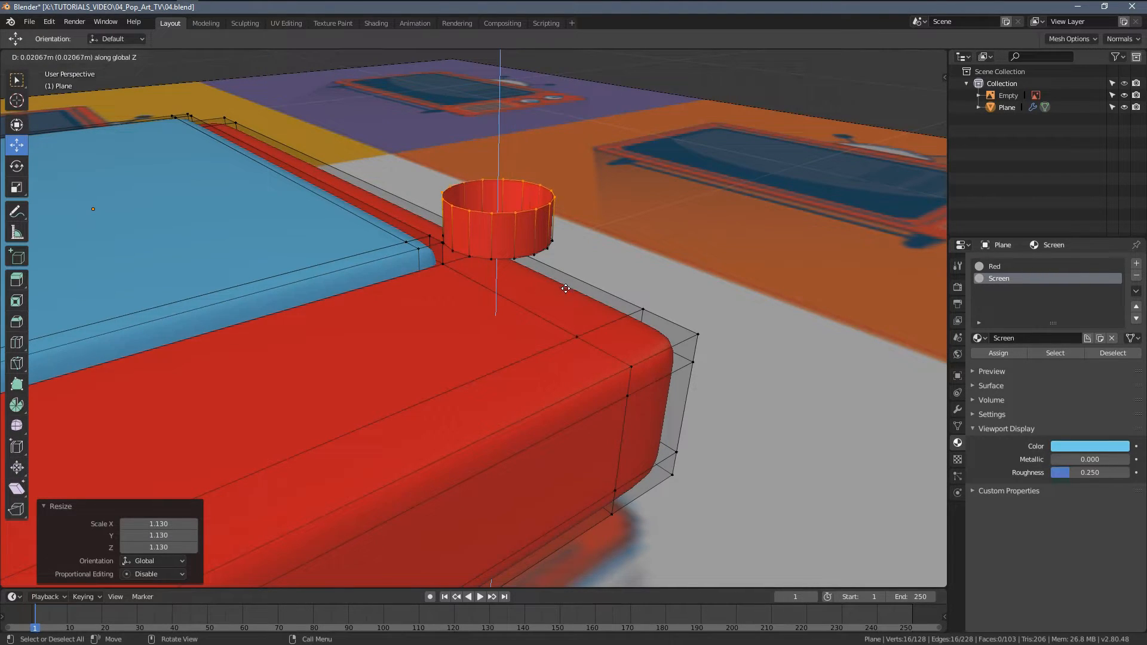
click(572, 302)
Extrude the knob's upper ring in place and scale it inward by 0.530.
middle_drag(573, 303, 584, 312)
key(e)
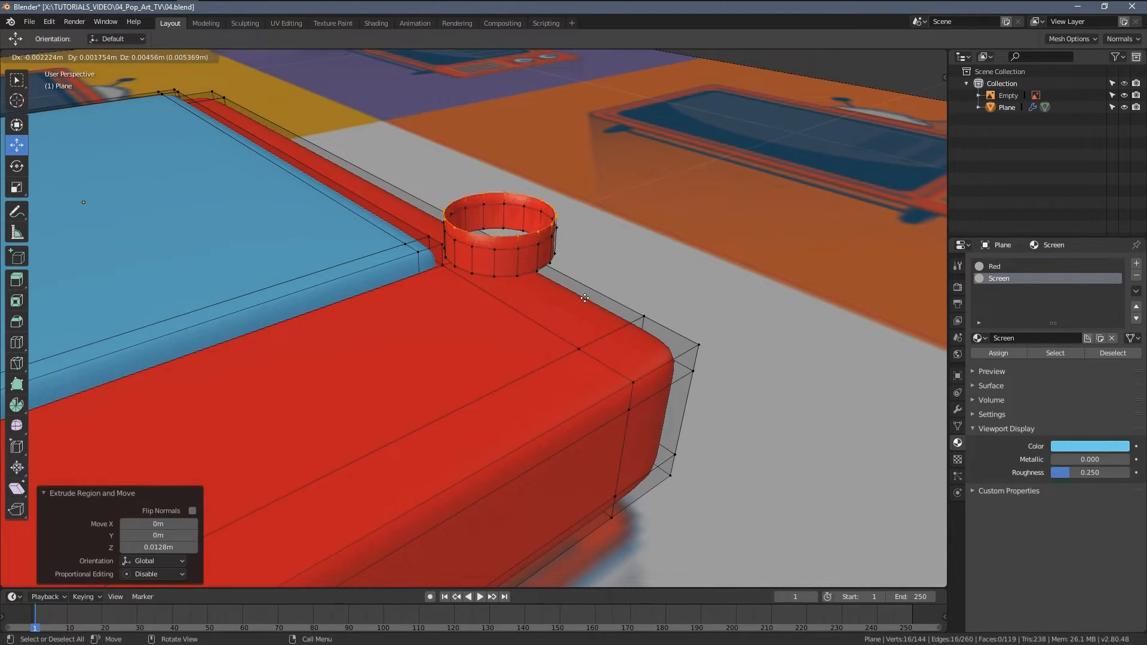
right_click(591, 306)
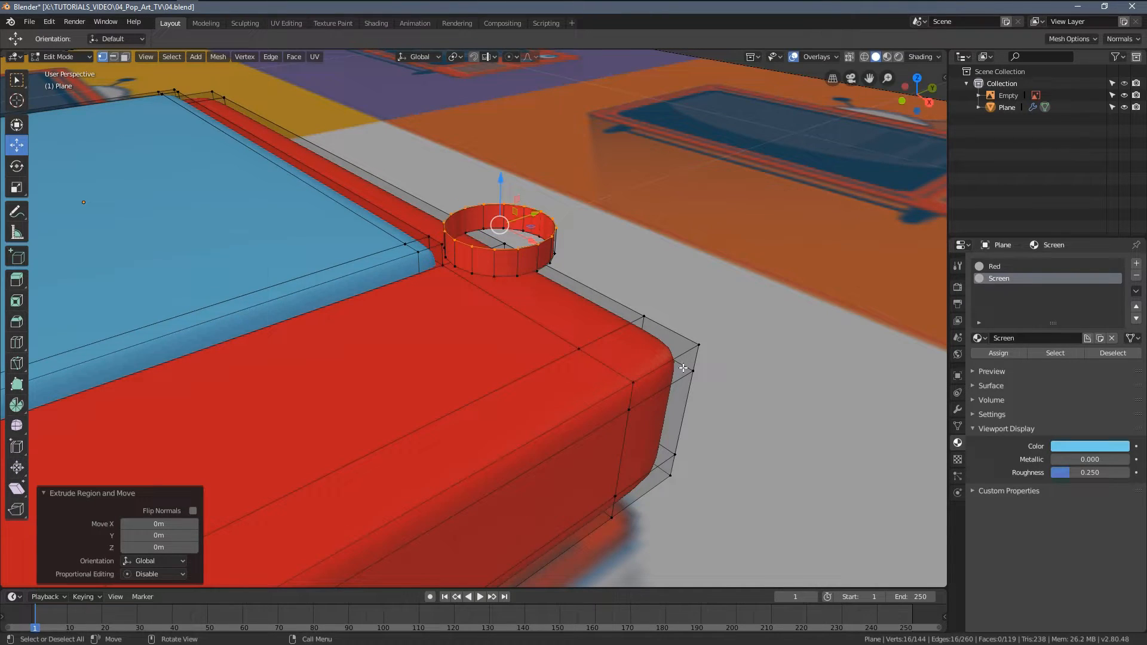
key(s)
click(592, 306)
middle_drag(592, 307, 585, 331)
Extrude the knob's inner ring in place and merge the new vertices at center to close the top.
key(e)
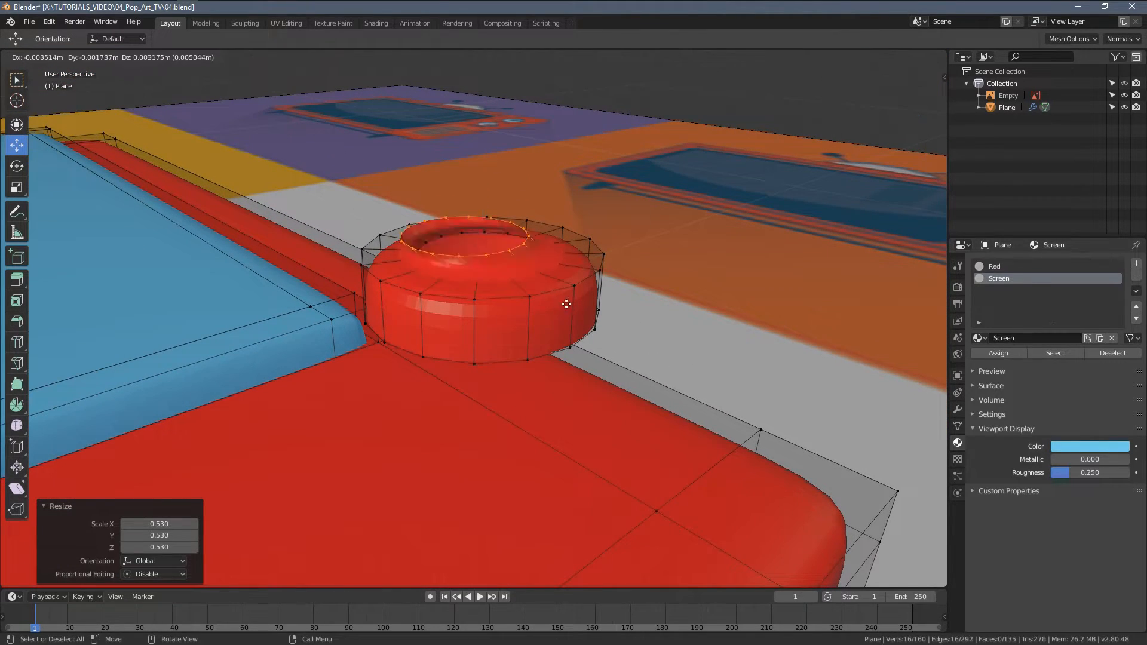
key(Escape)
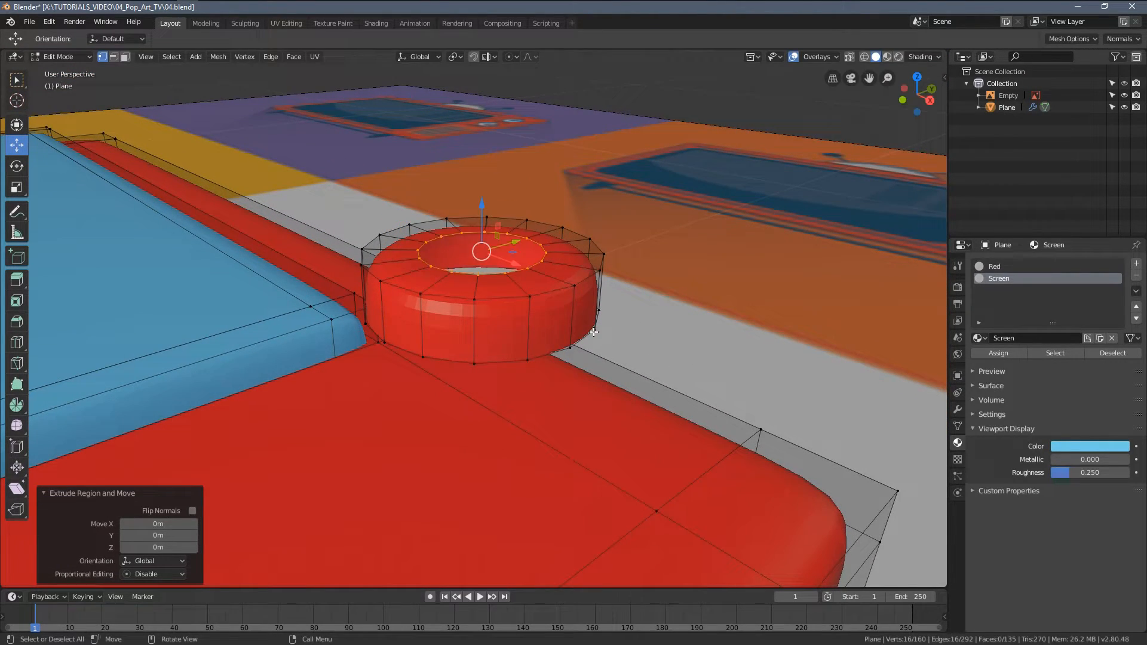
key(alt+m)
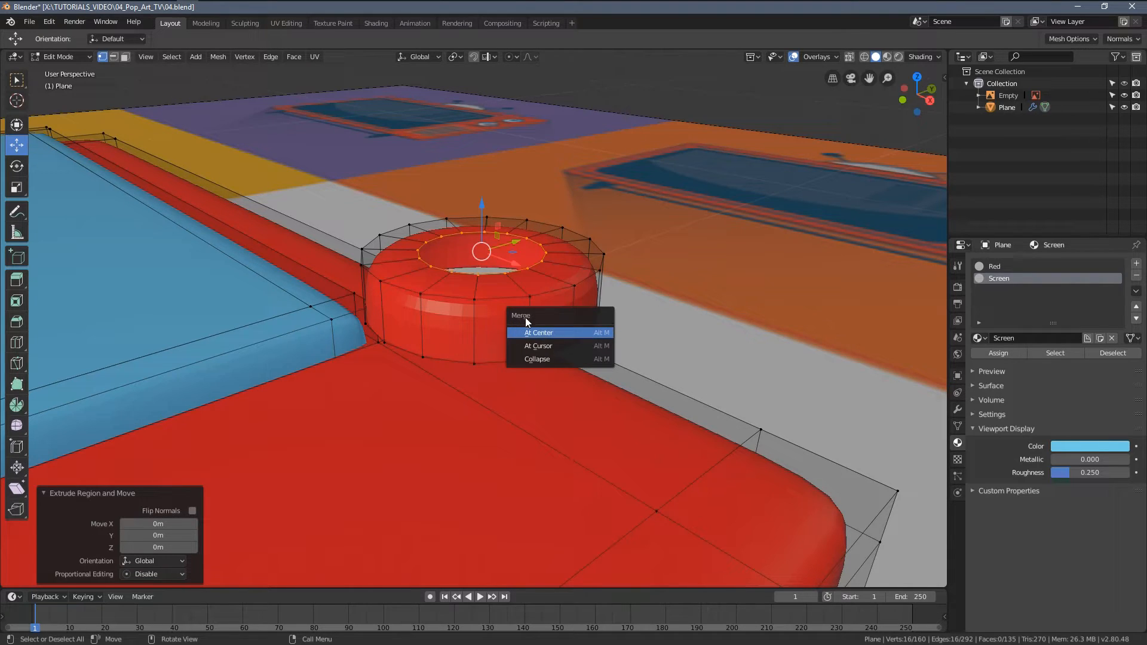
click(532, 332)
middle_drag(524, 328, 487, 321)
middle_drag(540, 361, 534, 333)
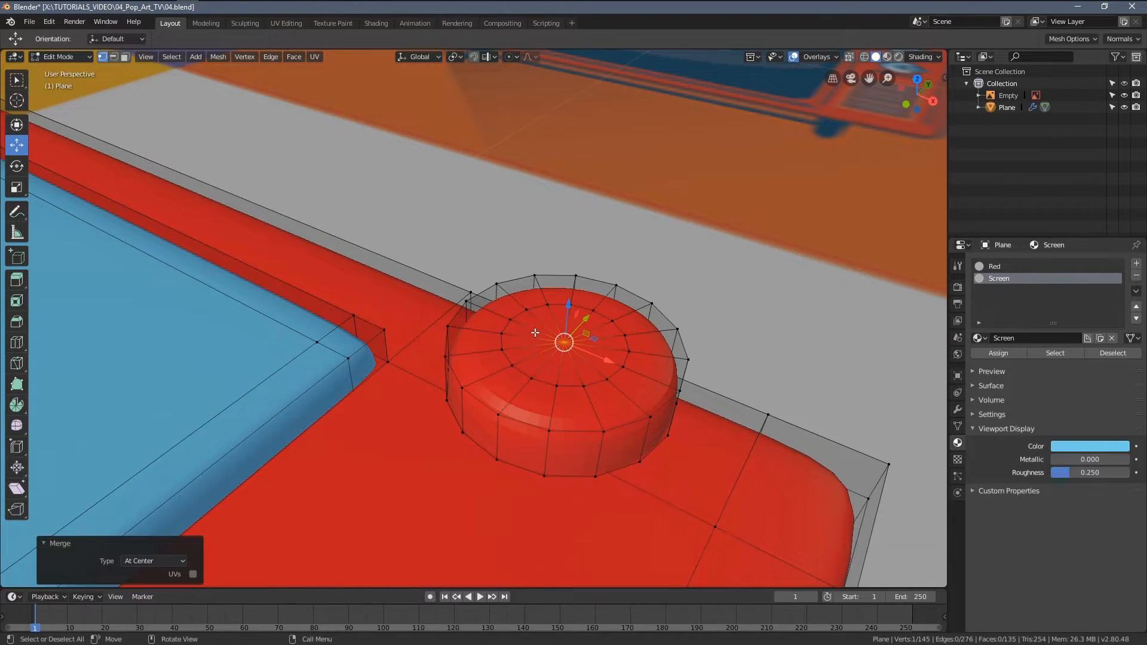
Assign the Screen material to the entire knob and lower it 0.0439 m along Z toward the body.
key(l)
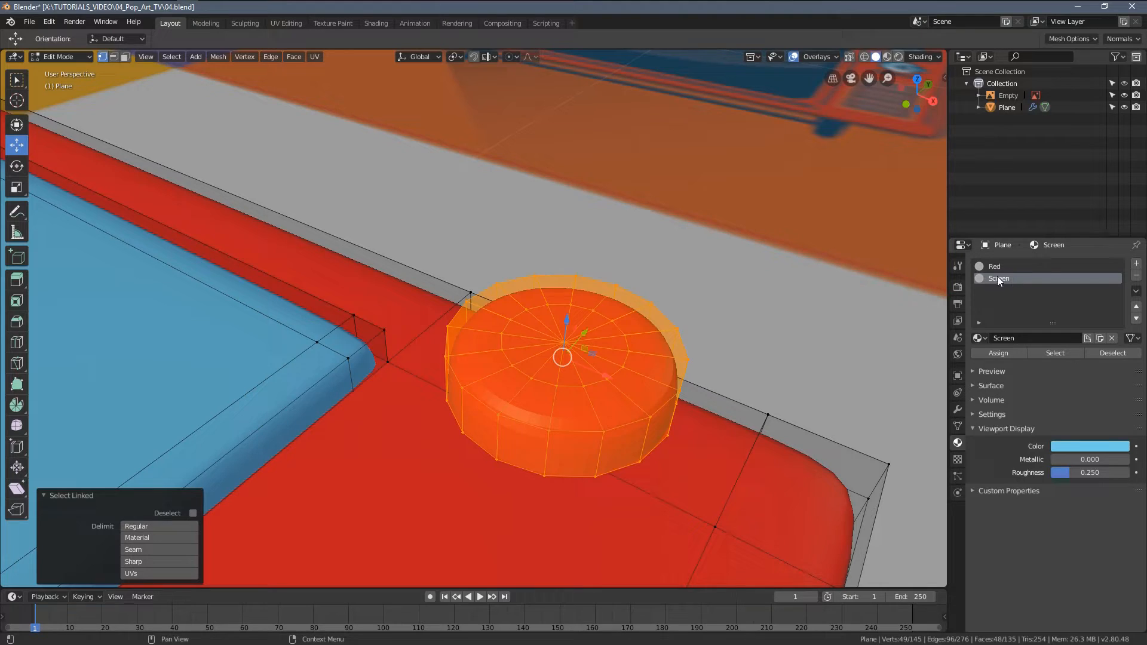
click(987, 352)
scroll(620, 335, down, 5)
middle_drag(620, 336, 613, 289)
drag(525, 225, 515, 297)
Duplicate the knob about 0.078 m down along Y onto the reference's lower knob, using a top wireframe view.
key(KP_7)
key(z)
click(431, 295)
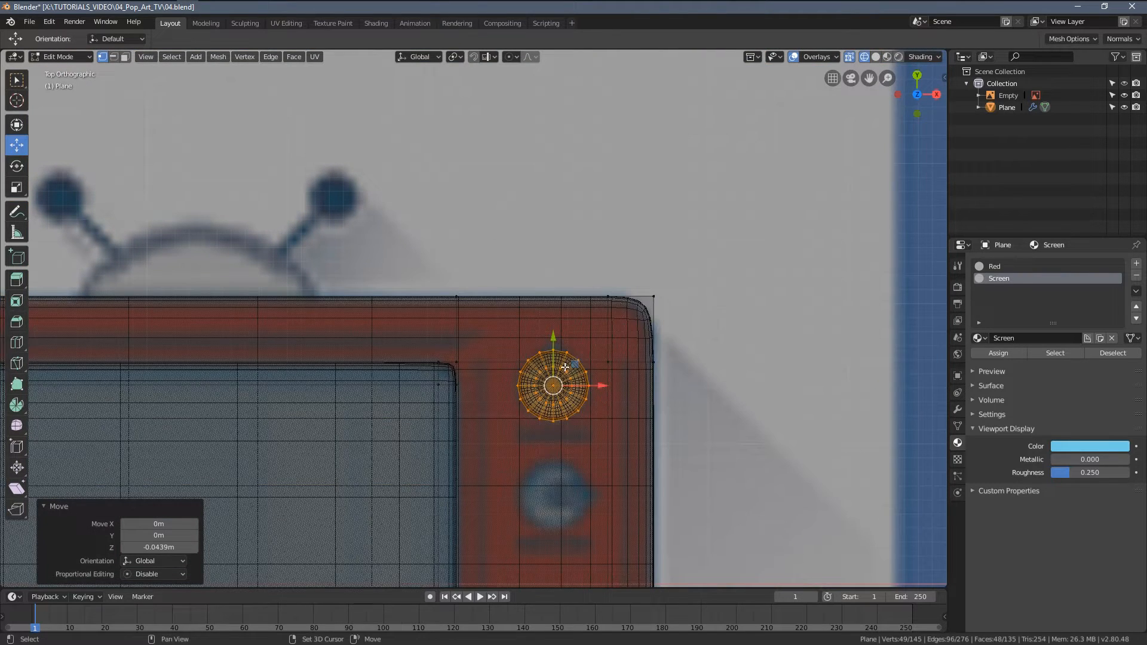
shift+middle_drag(562, 371, 540, 281)
key(shift+d)
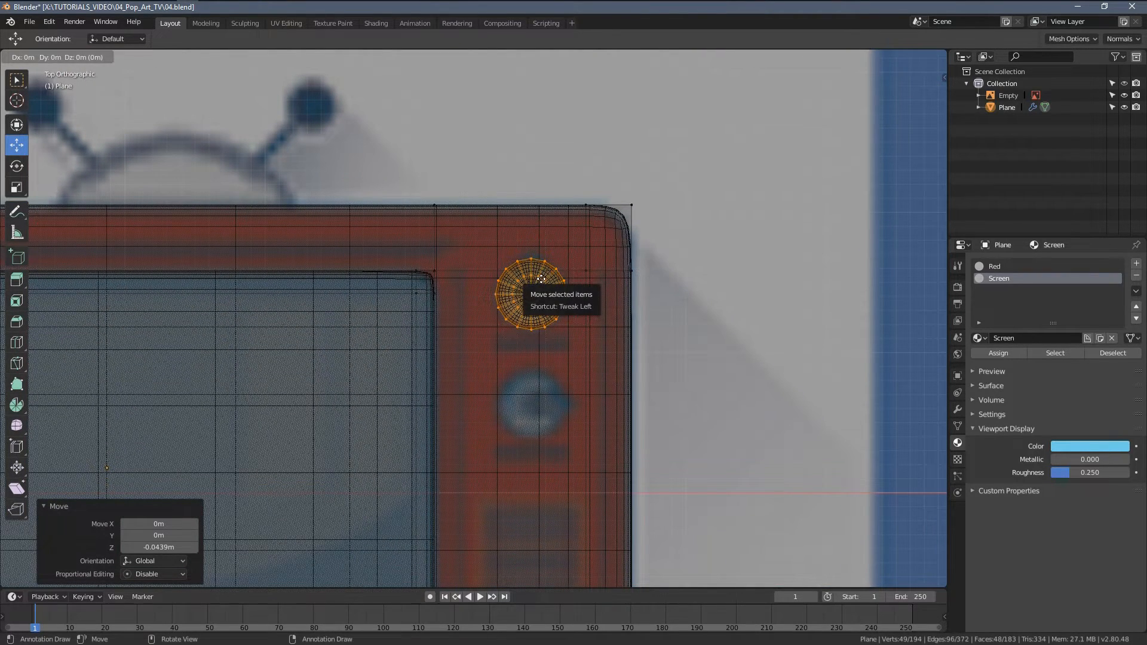
key(y)
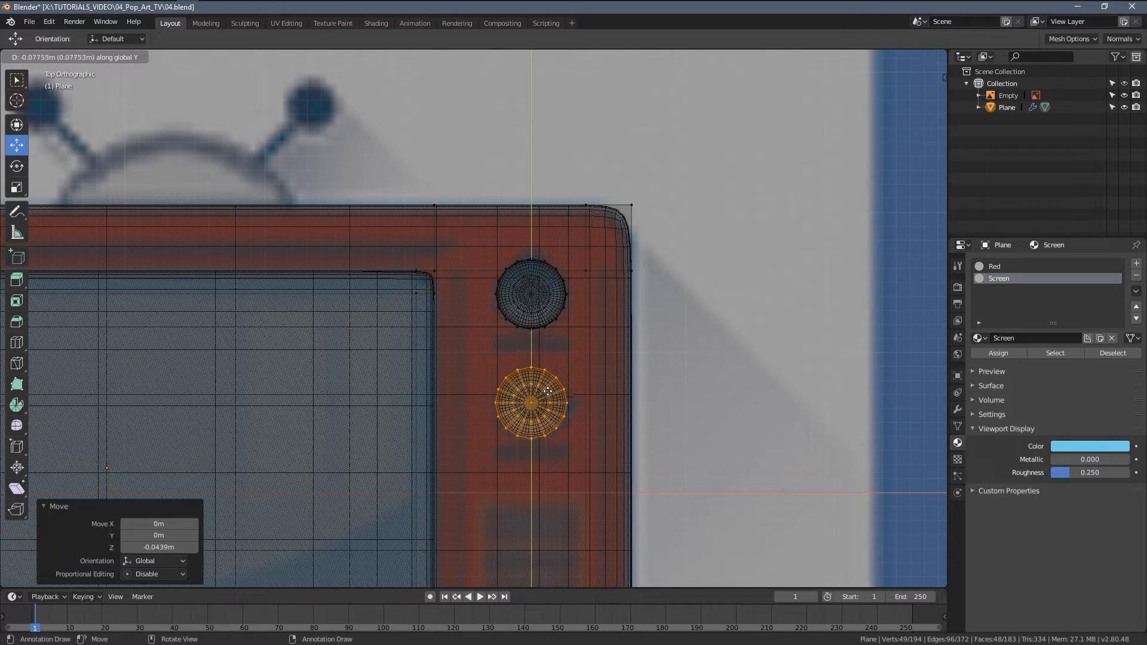
click(548, 392)
Leave mesh editing, return to solid shading, and apply smooth shading to the TV object.
scroll(565, 397, down, 4)
key(Tab)
key(z)
click(618, 398)
mouse_move(618, 397)
middle_down()
mouse_move(525, 343)
mouse_move(543, 334)
mouse_move(509, 295)
mouse_move(510, 328)
mouse_move(581, 383)
middle_up()
right_click(518, 344)
click(486, 357)
Compare the TV and its knobs with the reference in a top wireframe view, and return to solid shading.
key(KP_7)
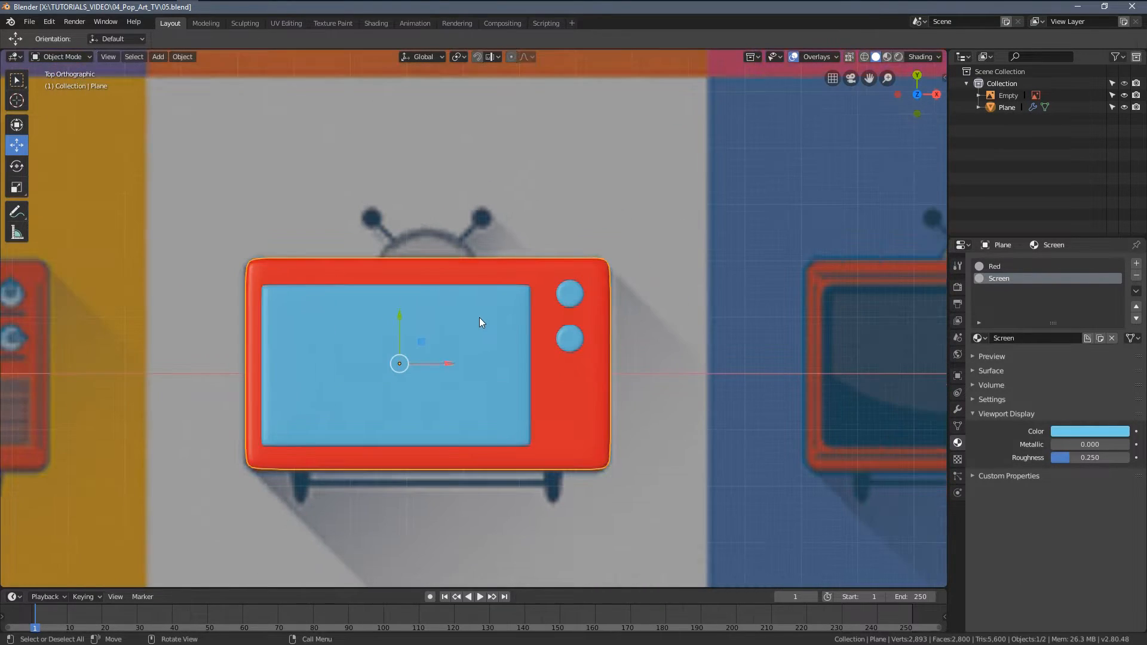
key(z)
click(383, 318)
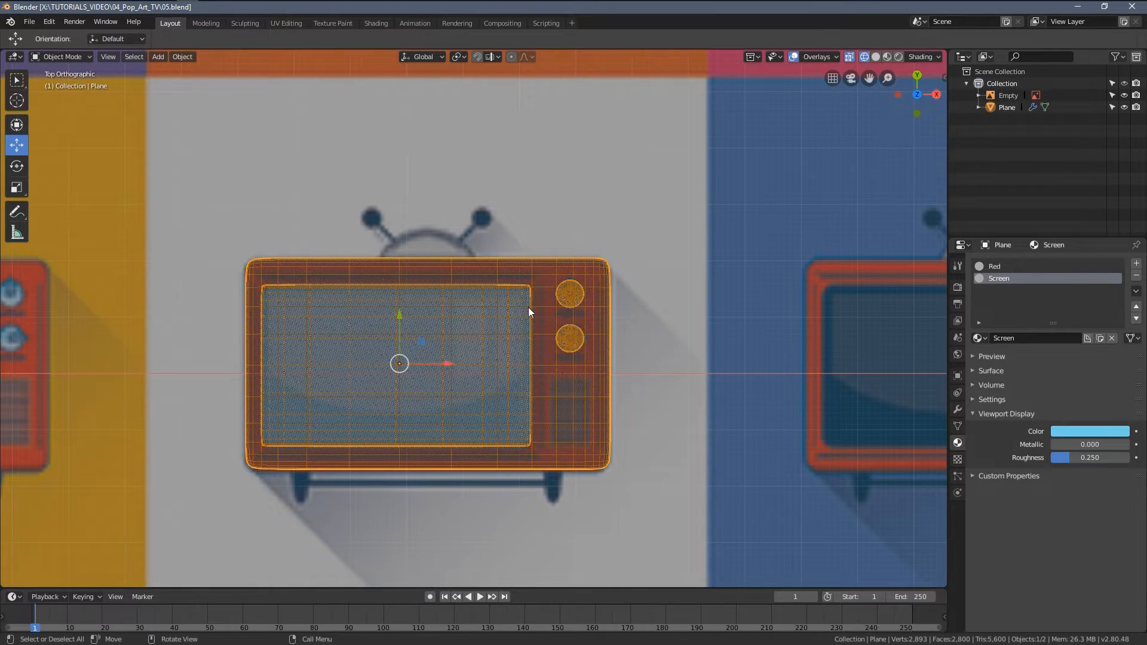
shift+middle_drag(760, 401, 504, 377)
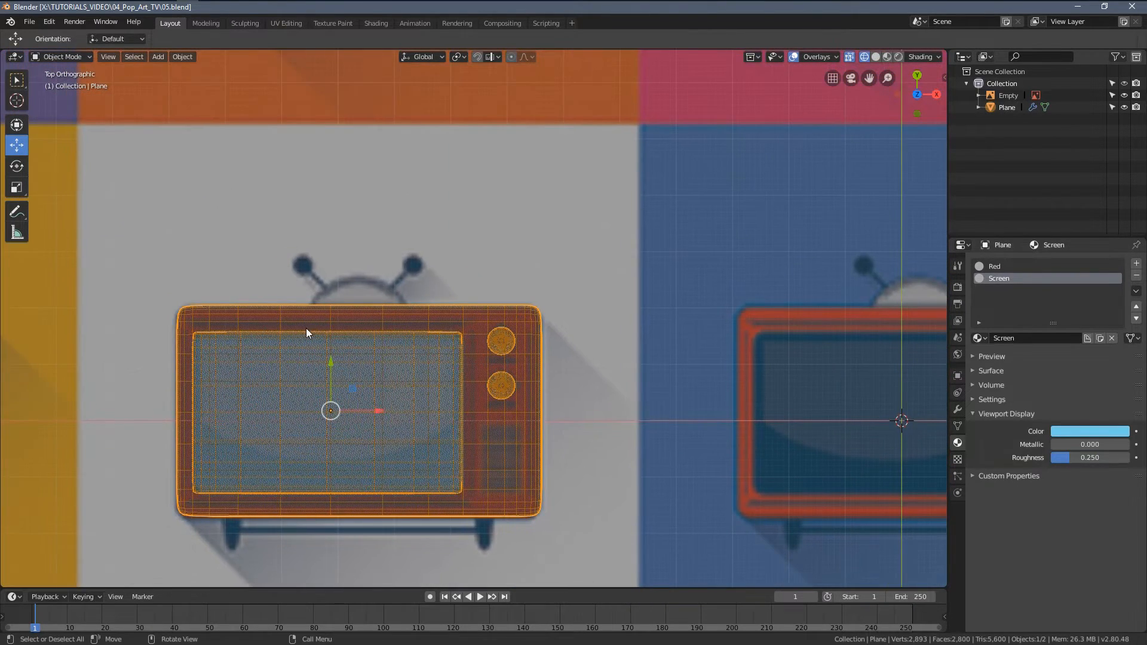
key(Tab)
shift+middle_drag(466, 418, 531, 323)
key(z)
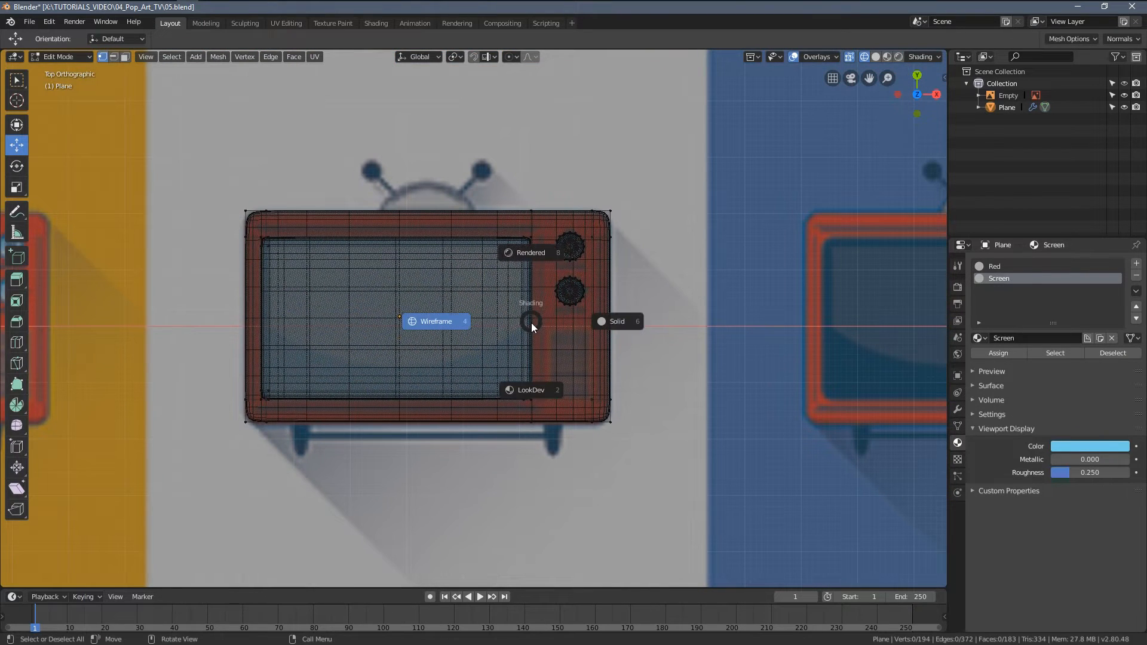
click(597, 322)
key(Tab)
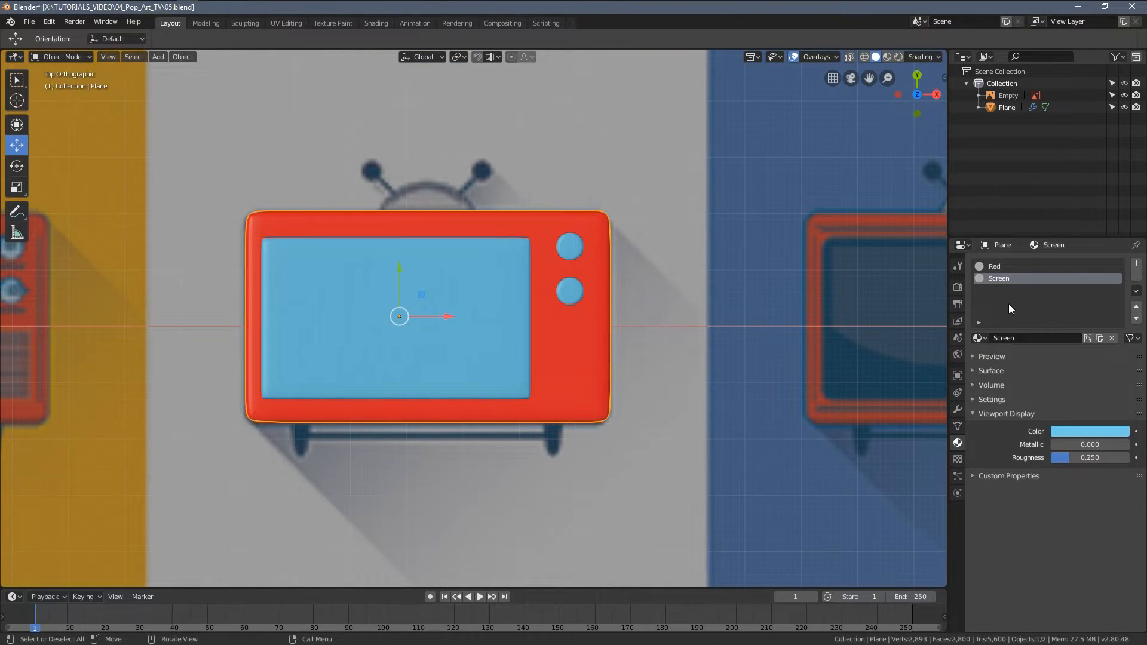
Create a third material slot on the TV with a new material named Purple, and enter mesh editing.
click(1137, 263)
click(1021, 343)
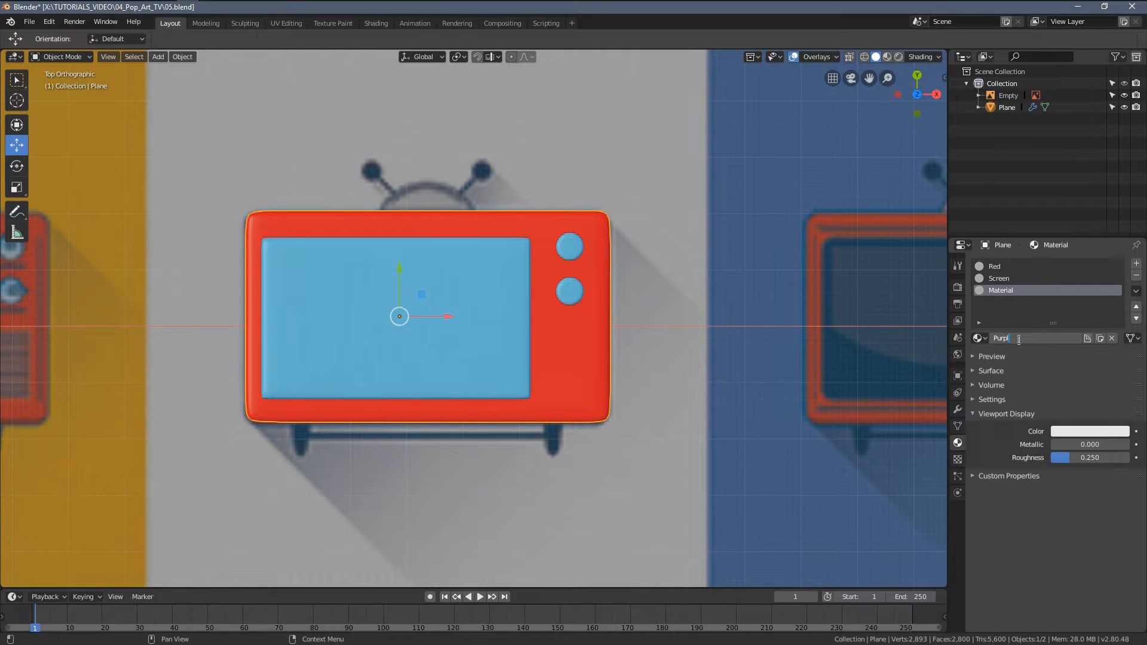
key(Tab)
Duplicate the long red frame face below the screen and raise the copy above the TV as a separate strip.
scroll(388, 434, up, 3)
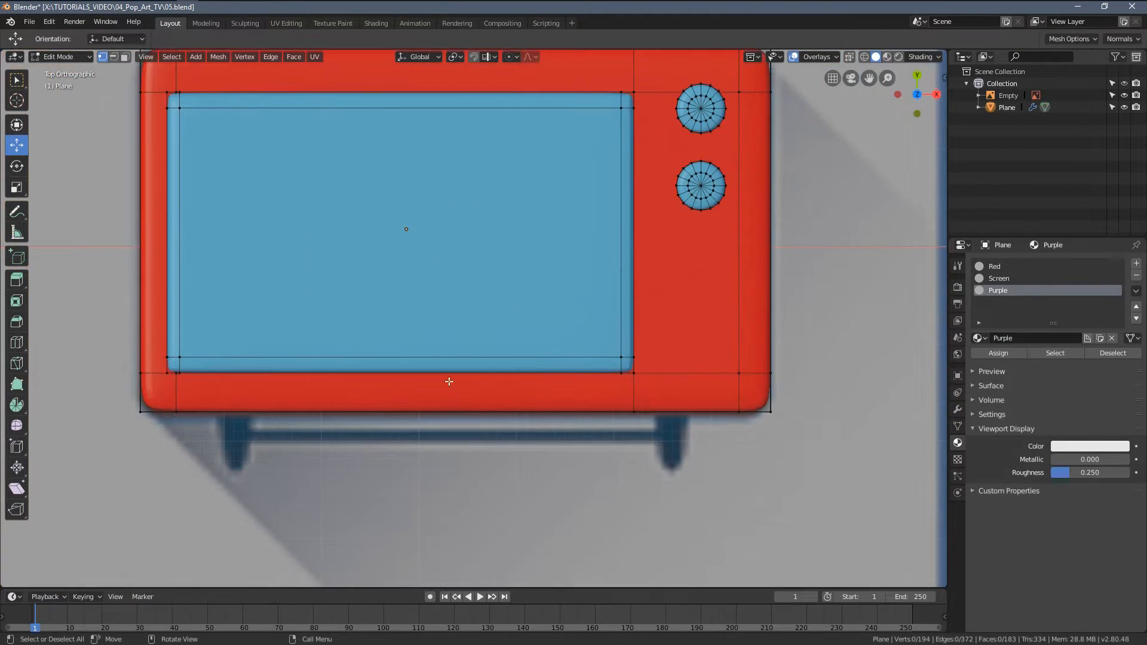
key(3)
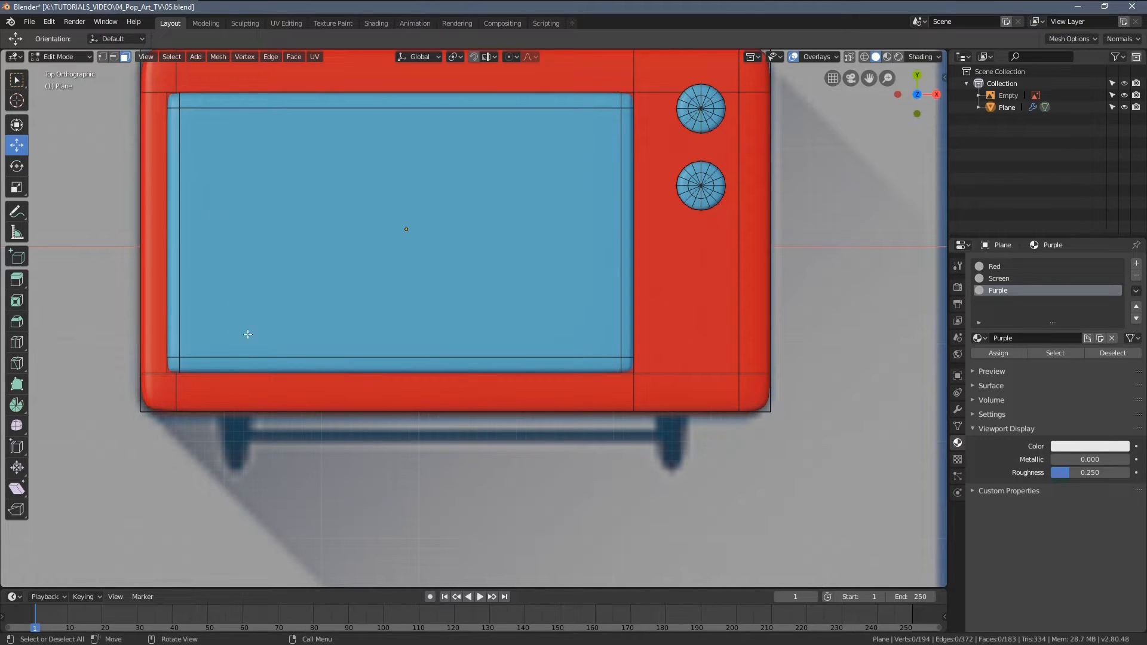
click(254, 390)
middle_drag(313, 402, 500, 370)
key(e)
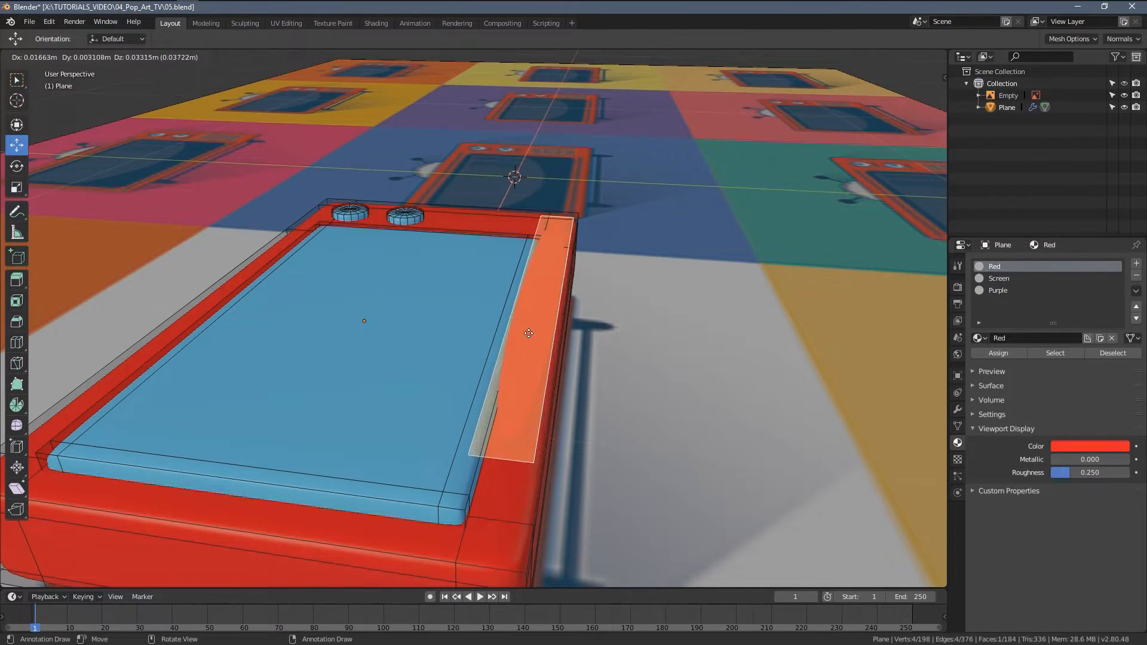
click(516, 251)
middle_drag(516, 251, 480, 267)
Add two crosswise loop cuts to the raised strip and spread them along X toward its short ends.
key(a)
key(a)
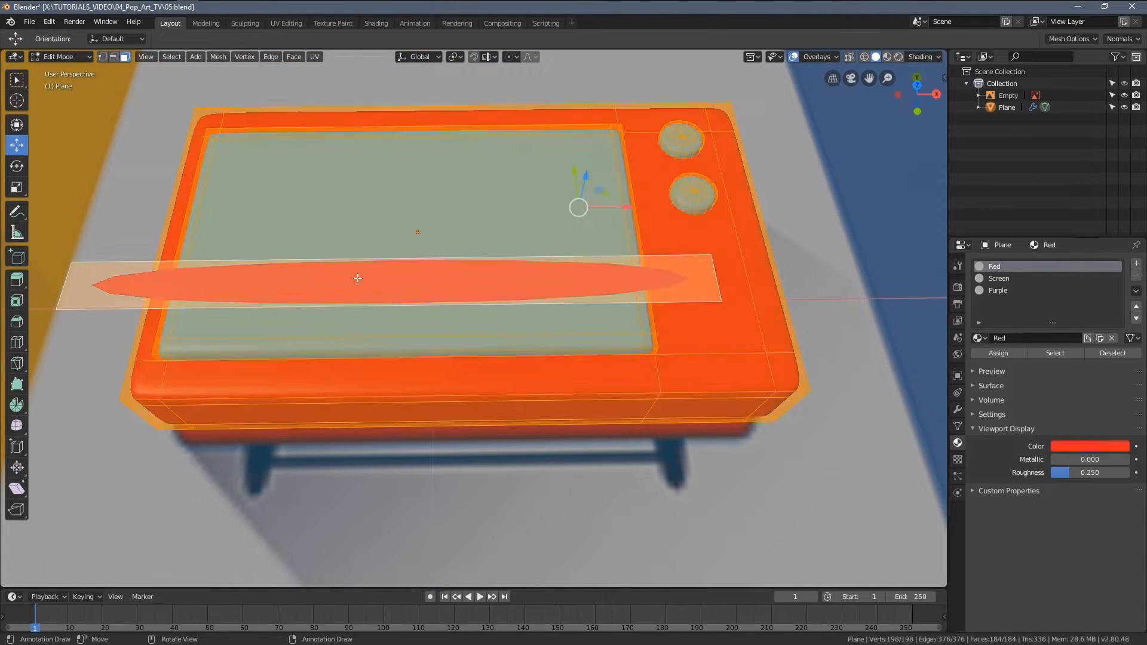
key(ctrl+r)
scroll(348, 270, up, 1)
click(349, 270)
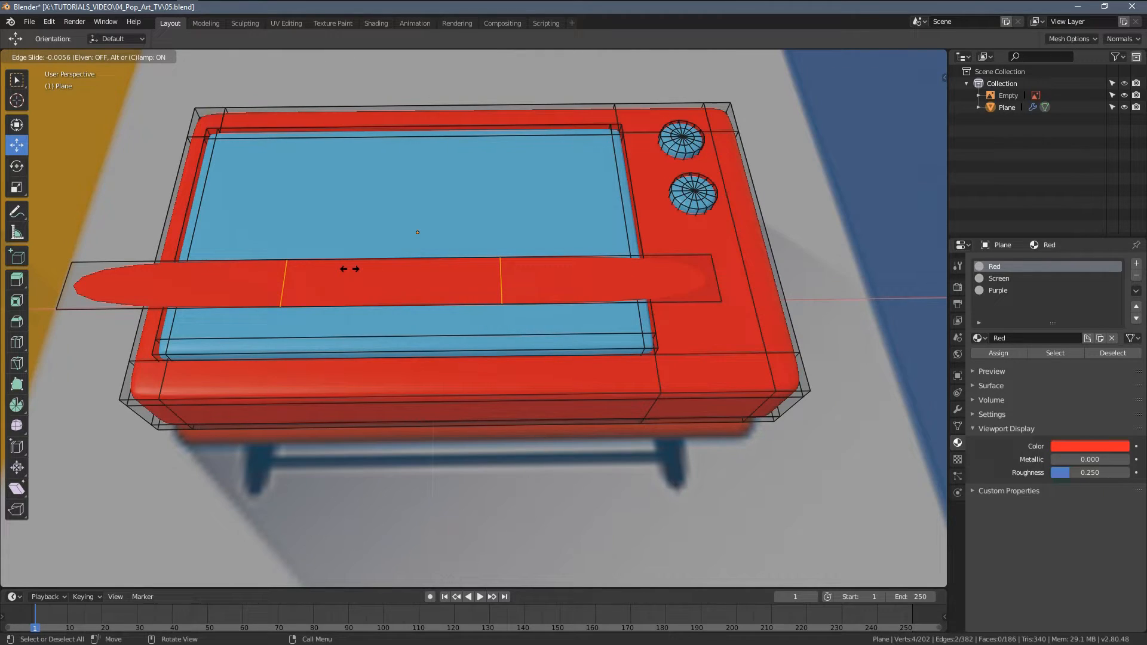
right_click(350, 270)
key(s)
key(x)
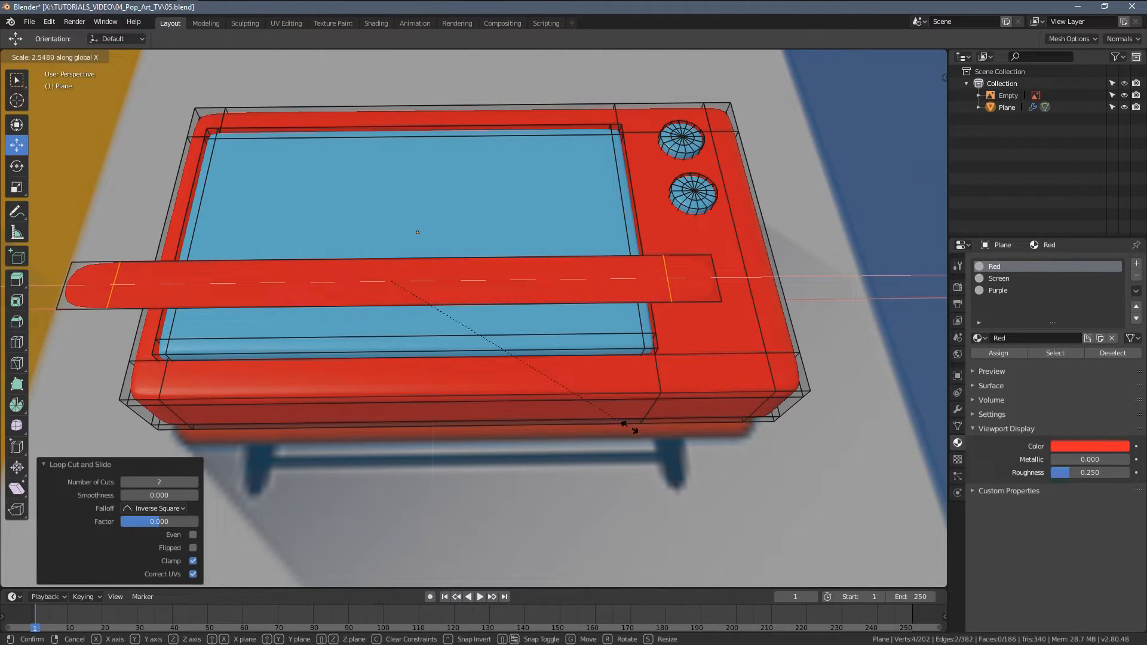
click(659, 453)
Add two lengthwise loop cuts to the strip and scale them apart along Y by 1.847.
middle_drag(658, 453, 557, 311)
key(a)
key(a)
key(ctrl+r)
scroll(557, 311, up, 1)
click(558, 312)
right_click(558, 311)
key(s)
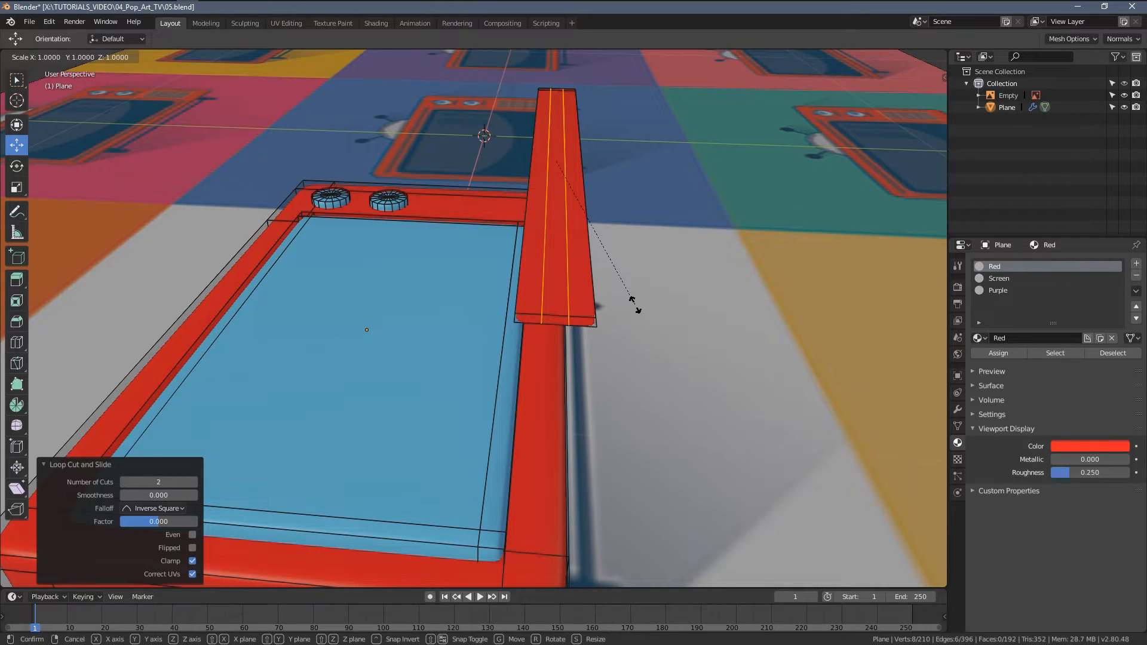
key(y)
click(692, 428)
Extrude the whole strip 0.0167 m along its normal and delete the faces on its underside.
middle_drag(692, 428, 522, 343)
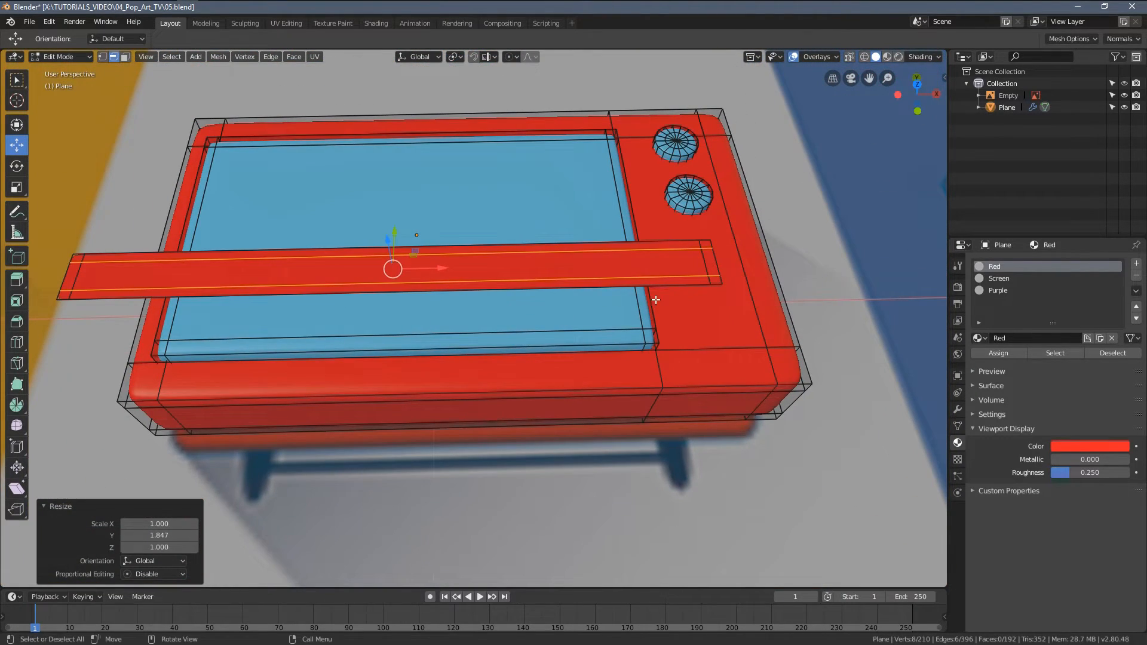
key(l)
middle_drag(711, 276, 467, 162)
key(e)
click(639, 251)
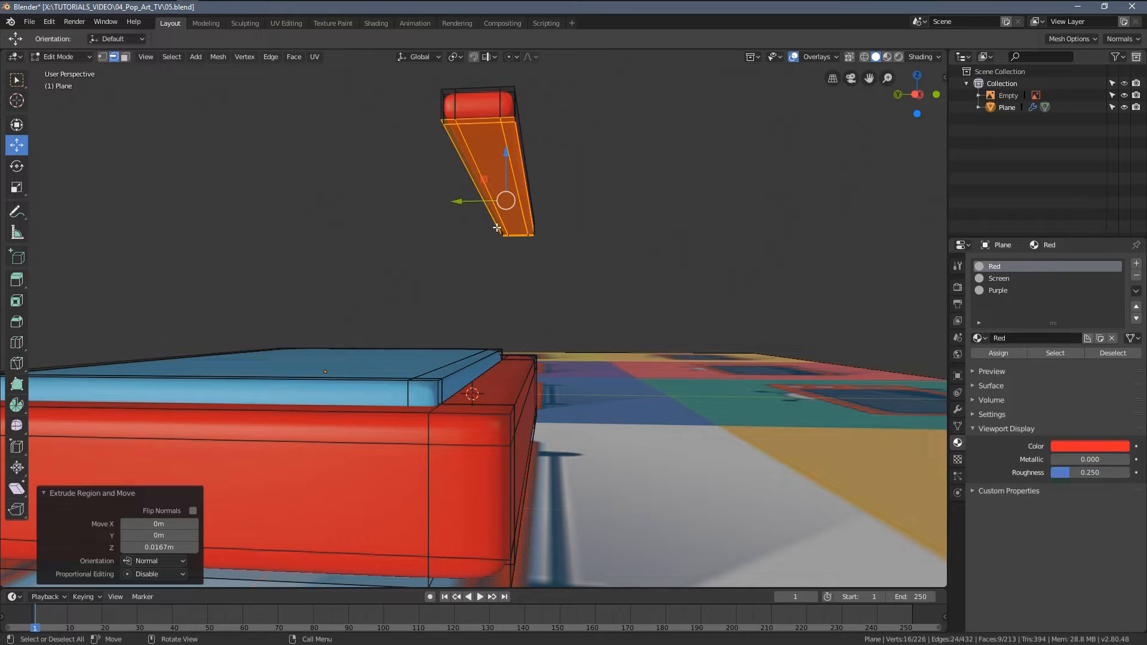
key(x)
click(445, 250)
middle_drag(452, 245, 450, 166)
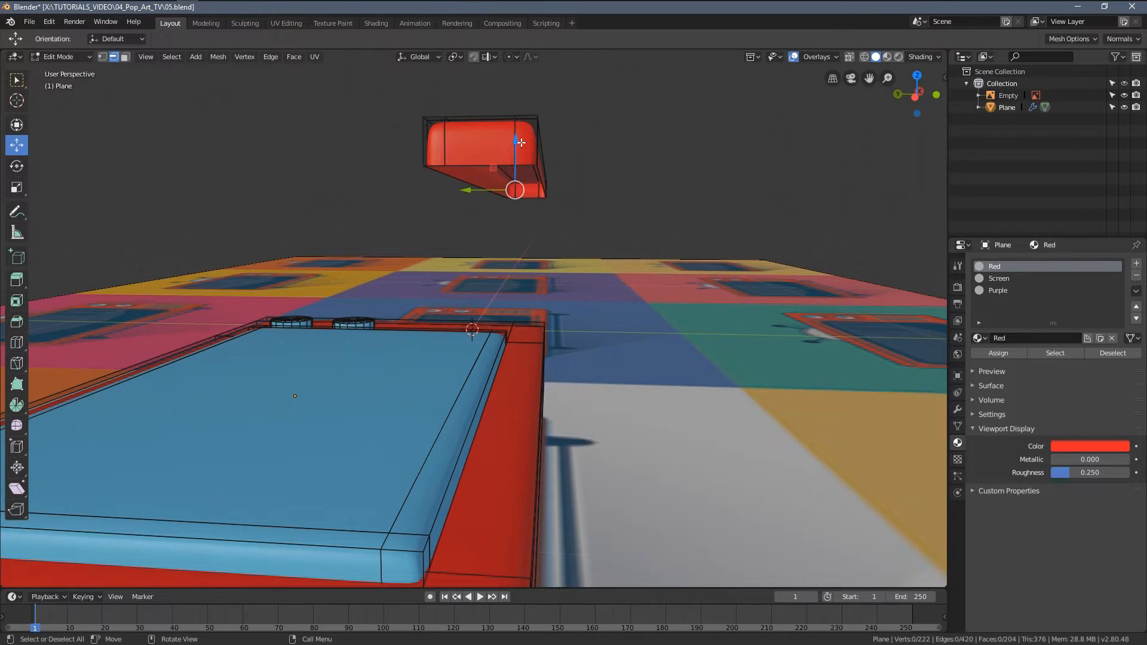
Assign the Purple material to the entire raised strip.
key(l)
click(998, 290)
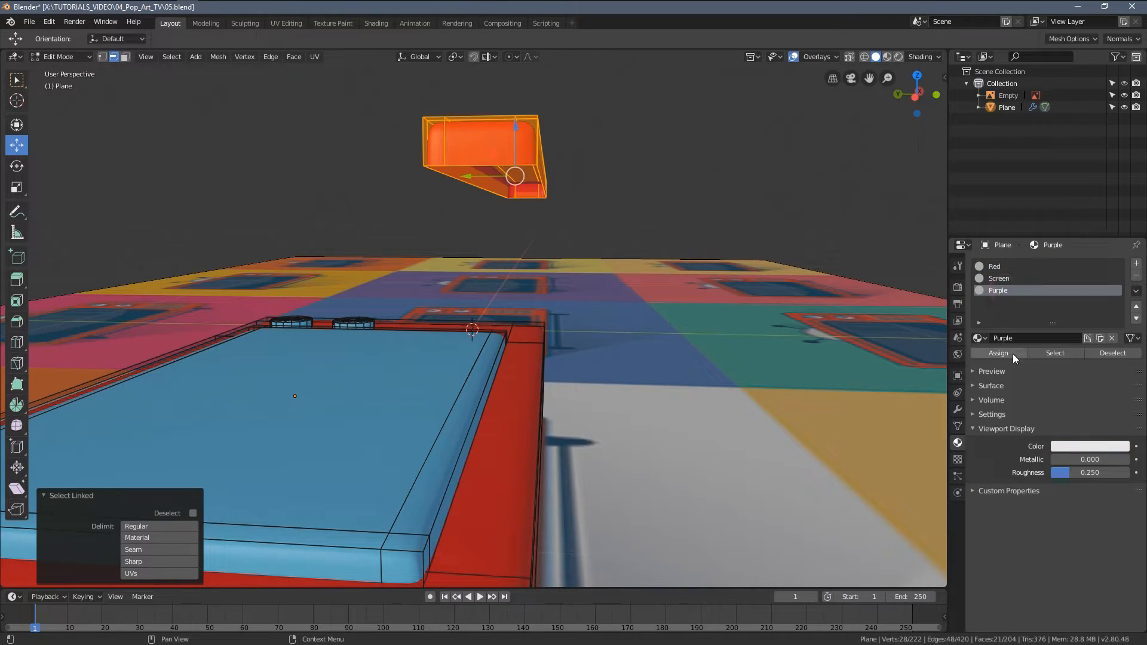
click(1011, 351)
Set the Purple material's viewport color to a darker blue with hue 0.623, saturation 0.569 and value 0.676.
click(1088, 446)
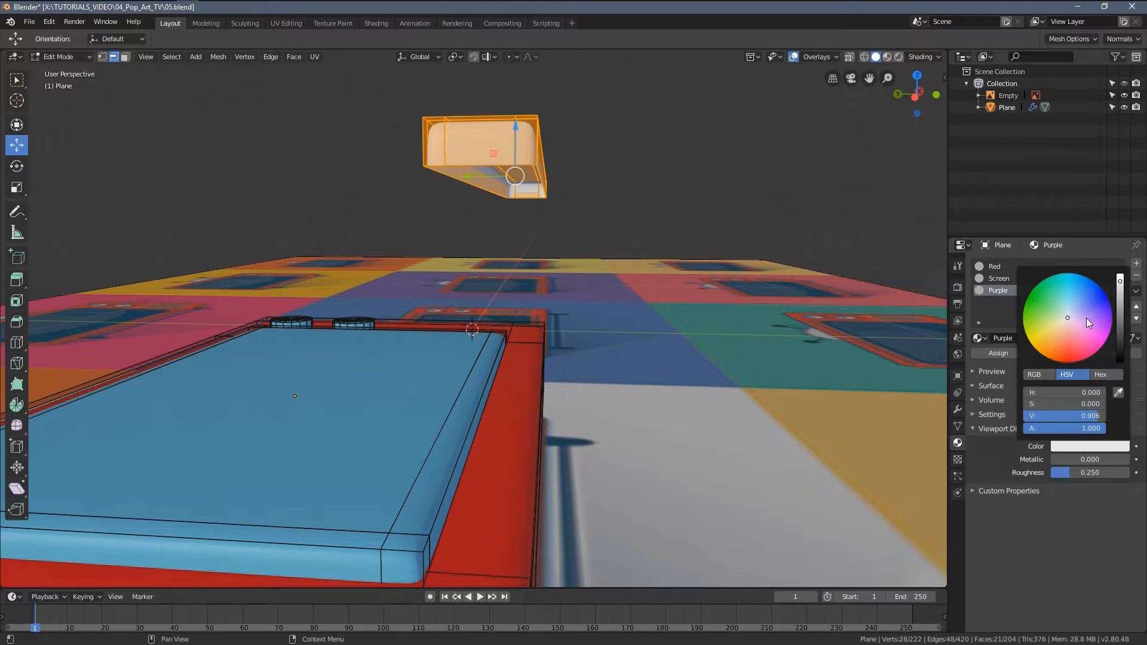
click(1083, 300)
drag(1083, 300, 1087, 297)
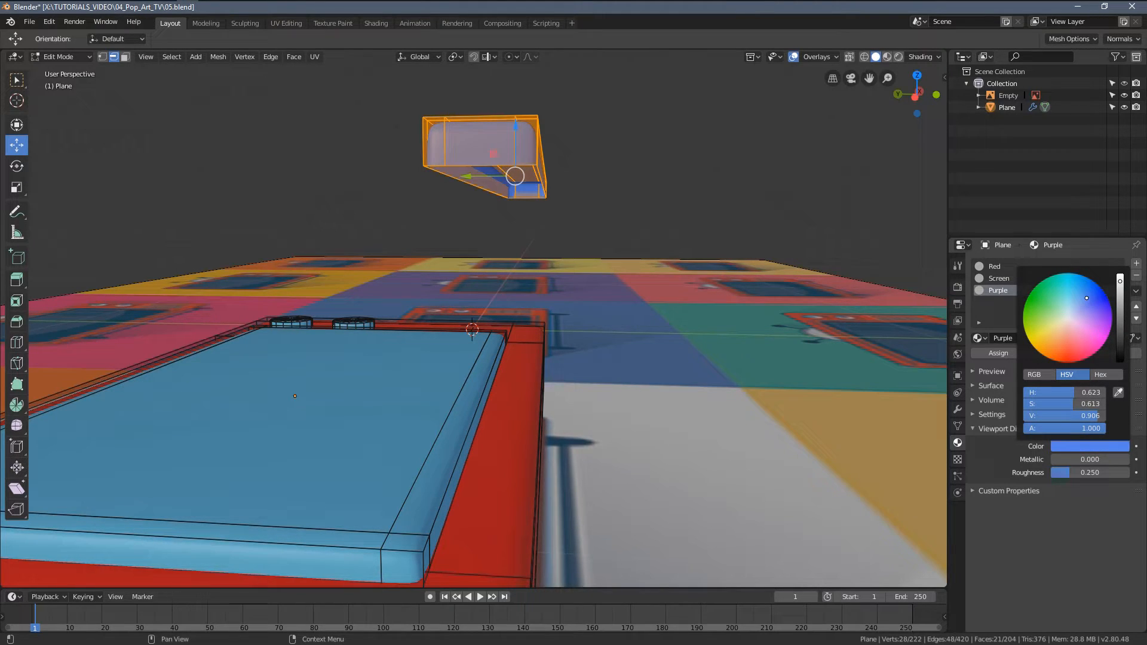
middle_drag(786, 304, 751, 358)
click(1100, 447)
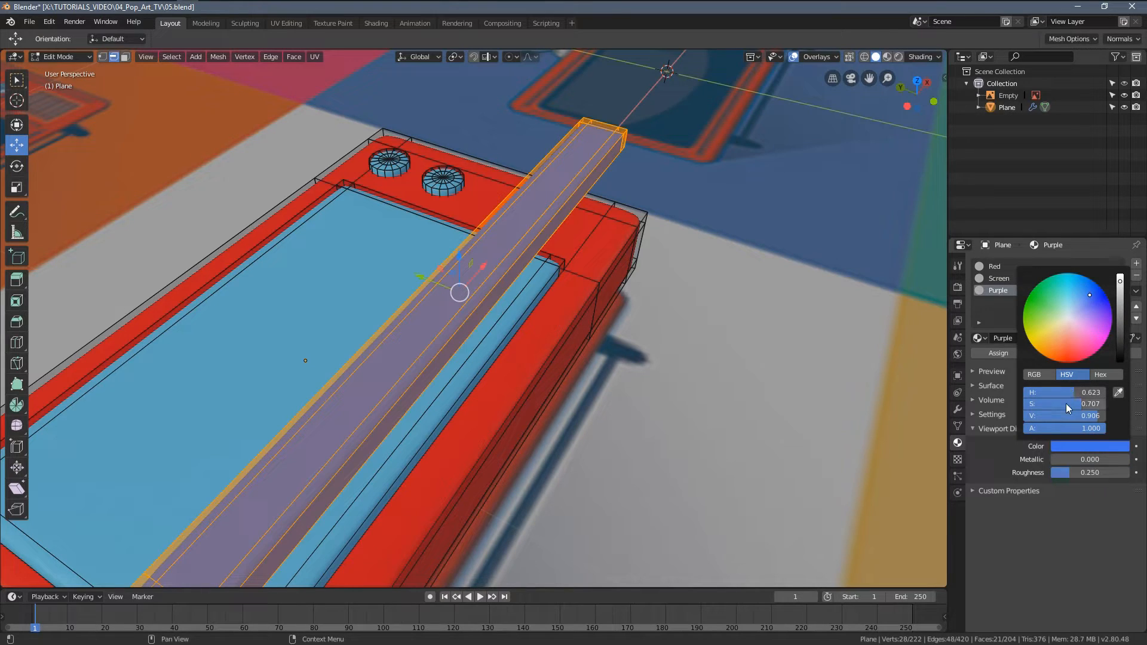
drag(1089, 295, 1086, 299)
drag(1096, 420, 1077, 420)
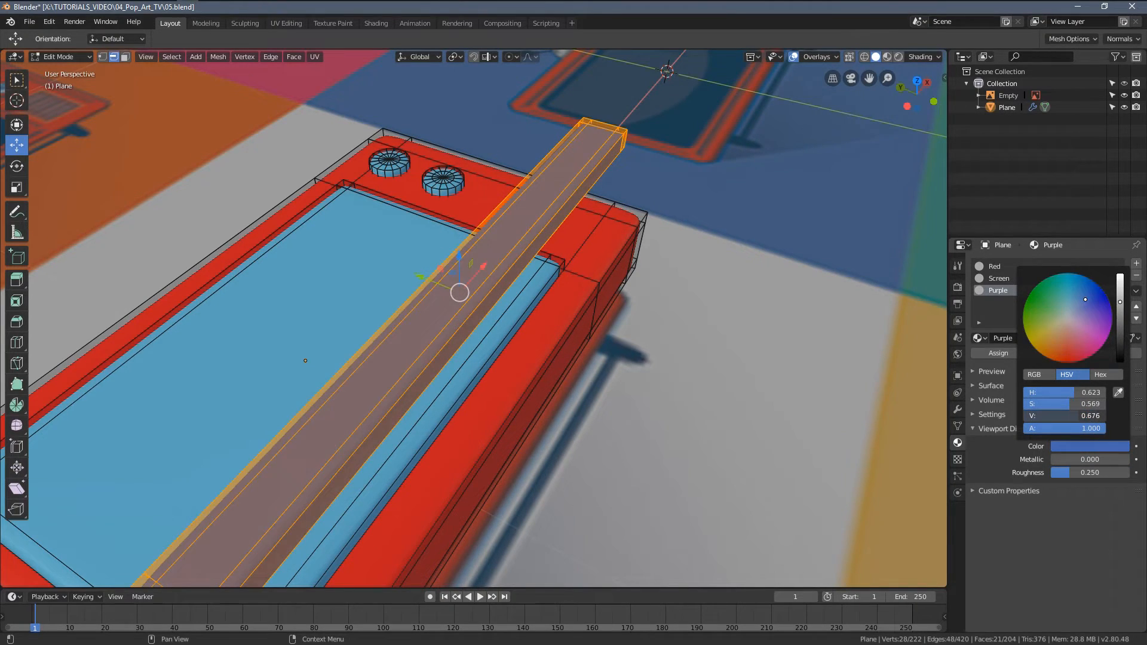
middle_drag(776, 316, 757, 348)
In a top wireframe view, scale the strip uniformly to 0.313 and nudge it 0.000355 m along Y over the reference's lower bar.
key(KP_7)
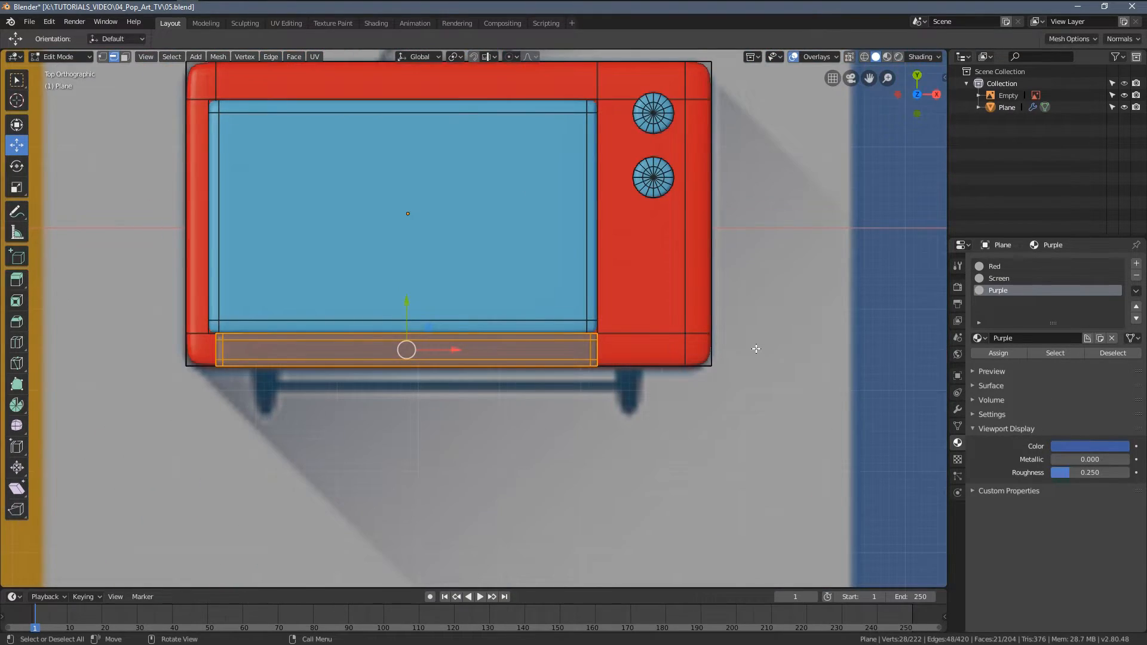
scroll(793, 396, up, 6)
key(z)
click(724, 386)
key(s)
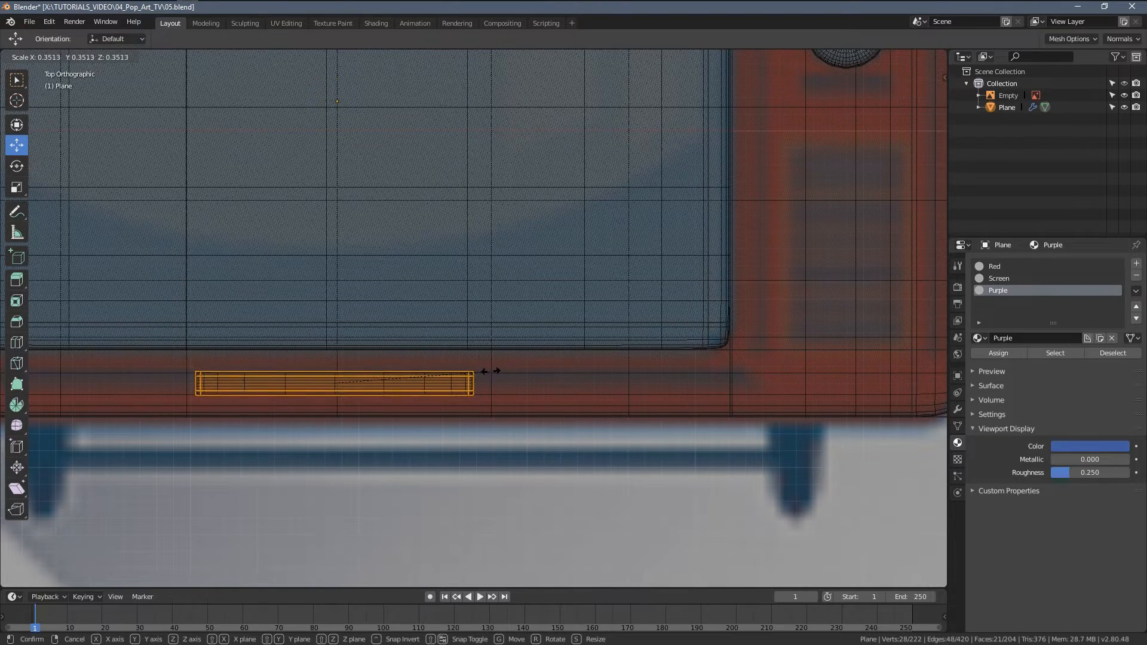
click(474, 368)
drag(336, 337, 336, 337)
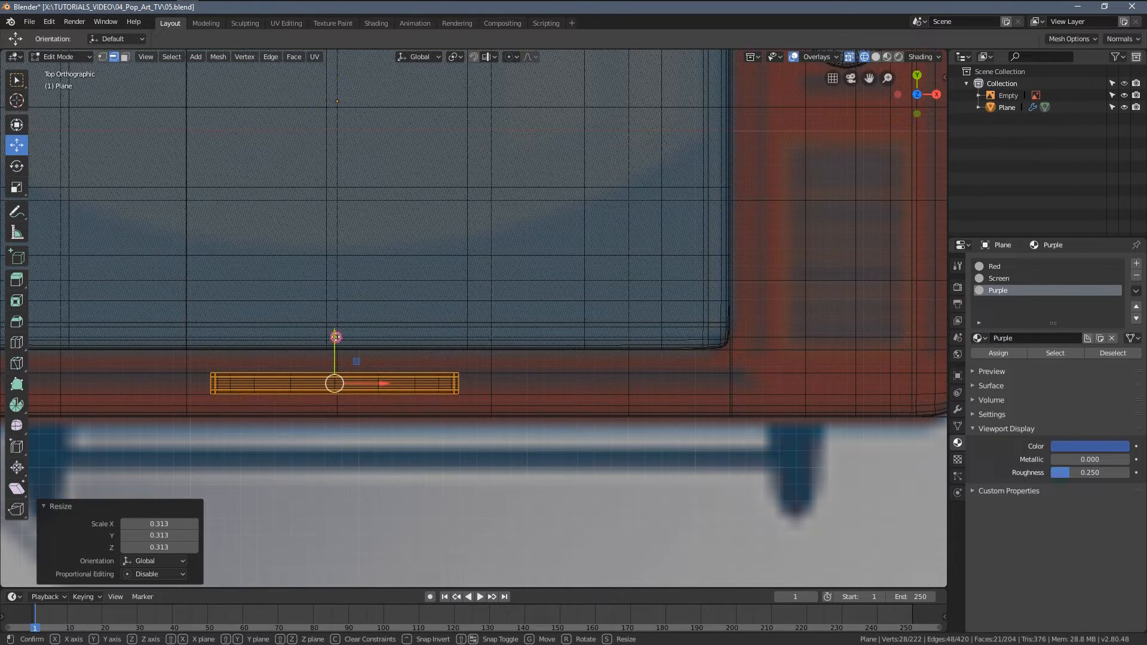
click(337, 336)
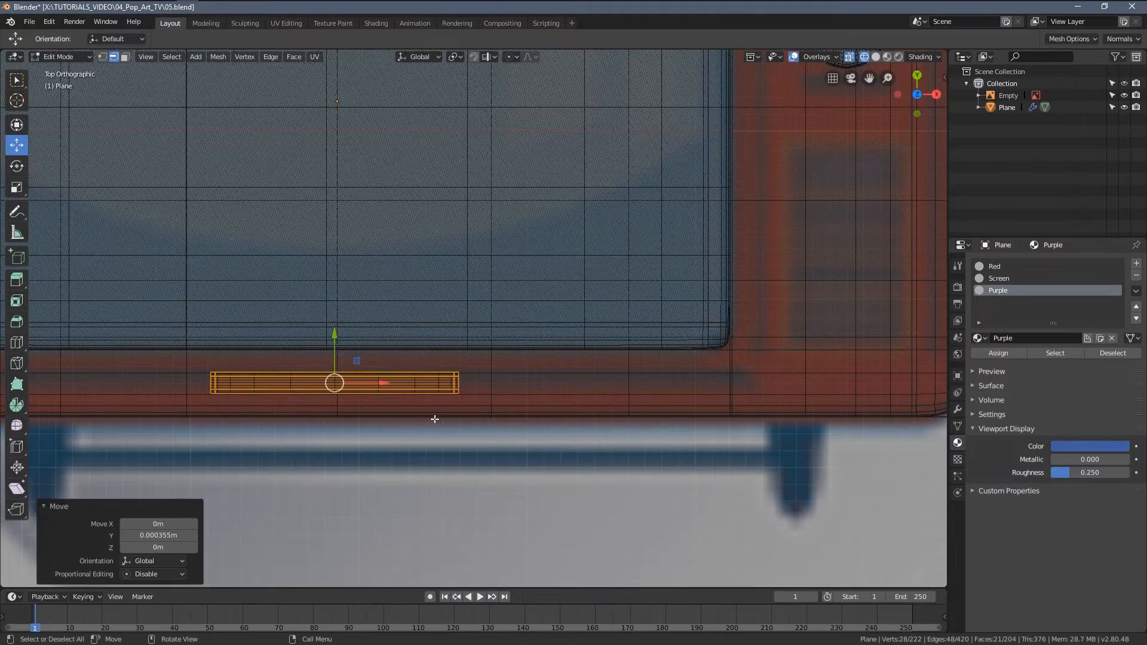
Try stretching the bar along X by 2.852, and scale it back along X by 0.412.
scroll(388, 382, down, 5)
key(s)
key(x)
click(584, 436)
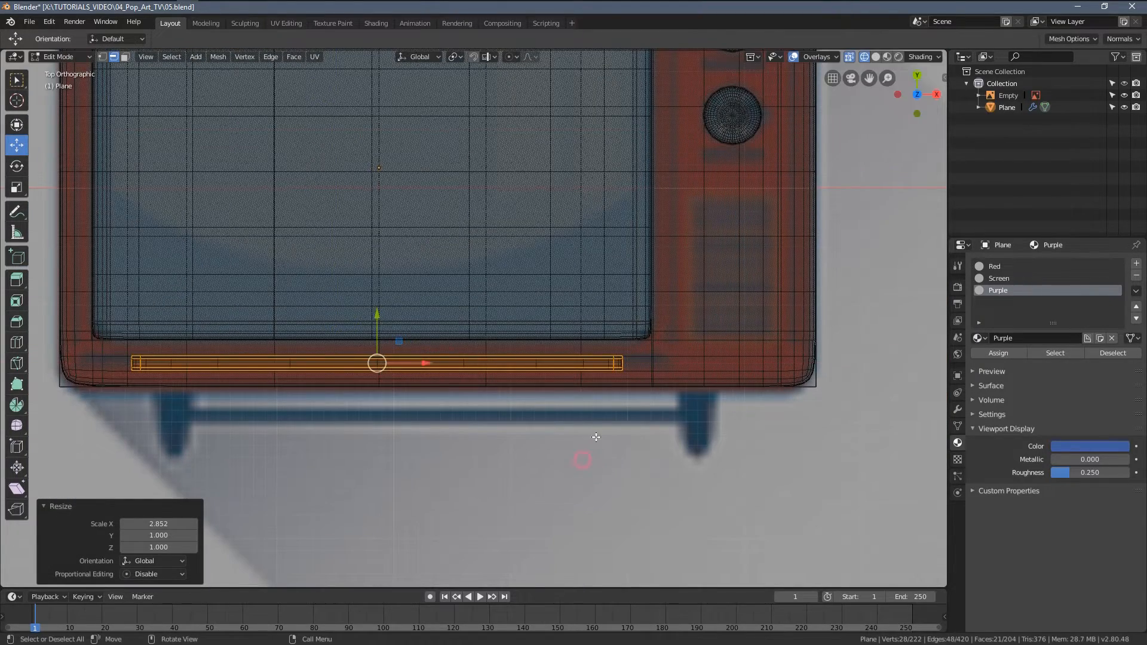
scroll(738, 406, up, 4)
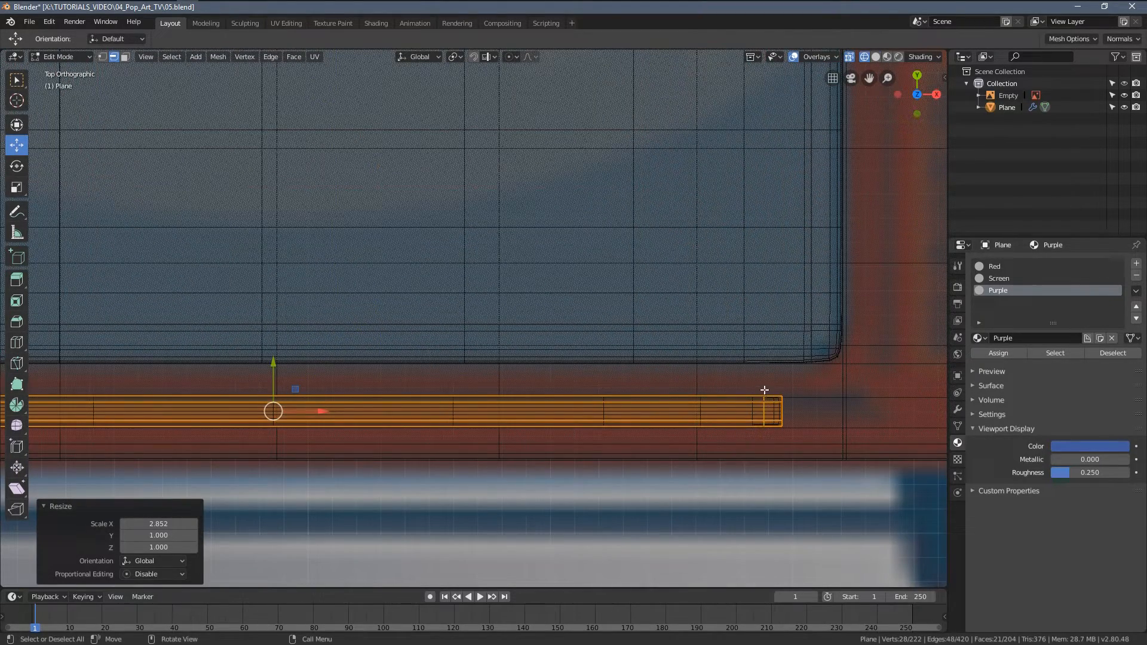
scroll(743, 412, down, 3)
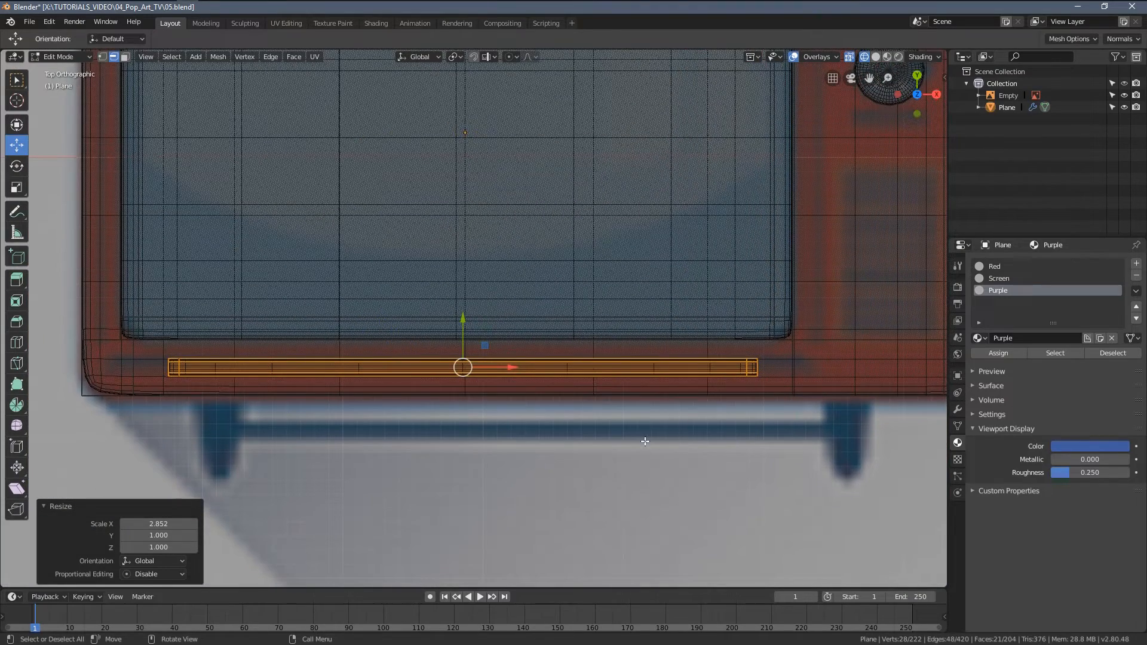
key(s)
key(x)
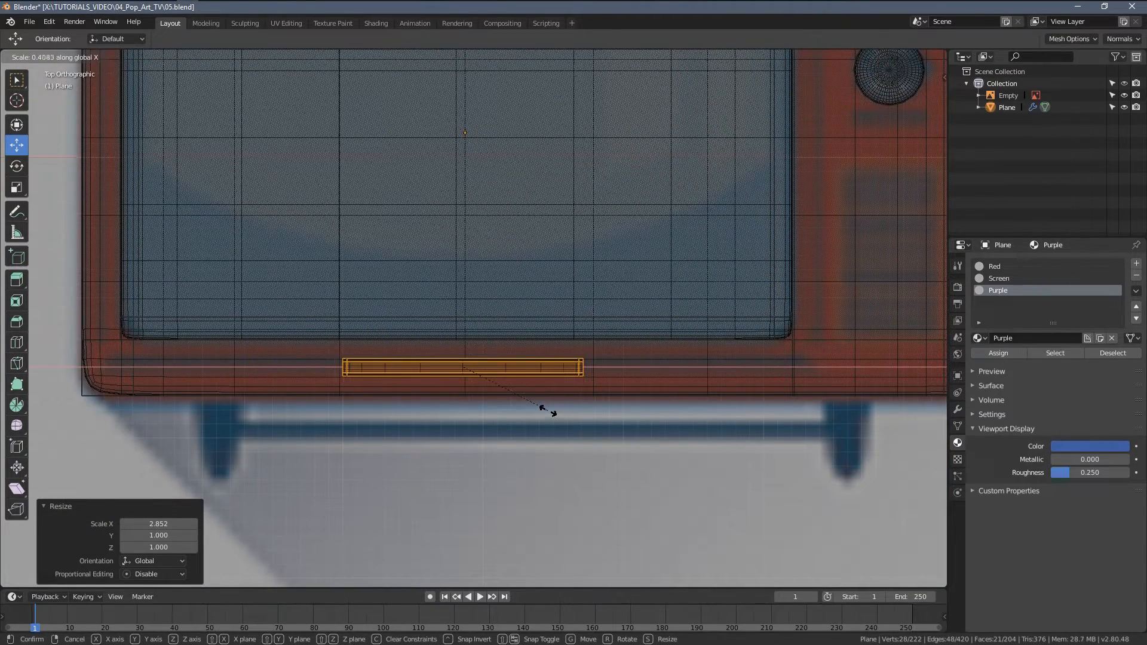
click(478, 386)
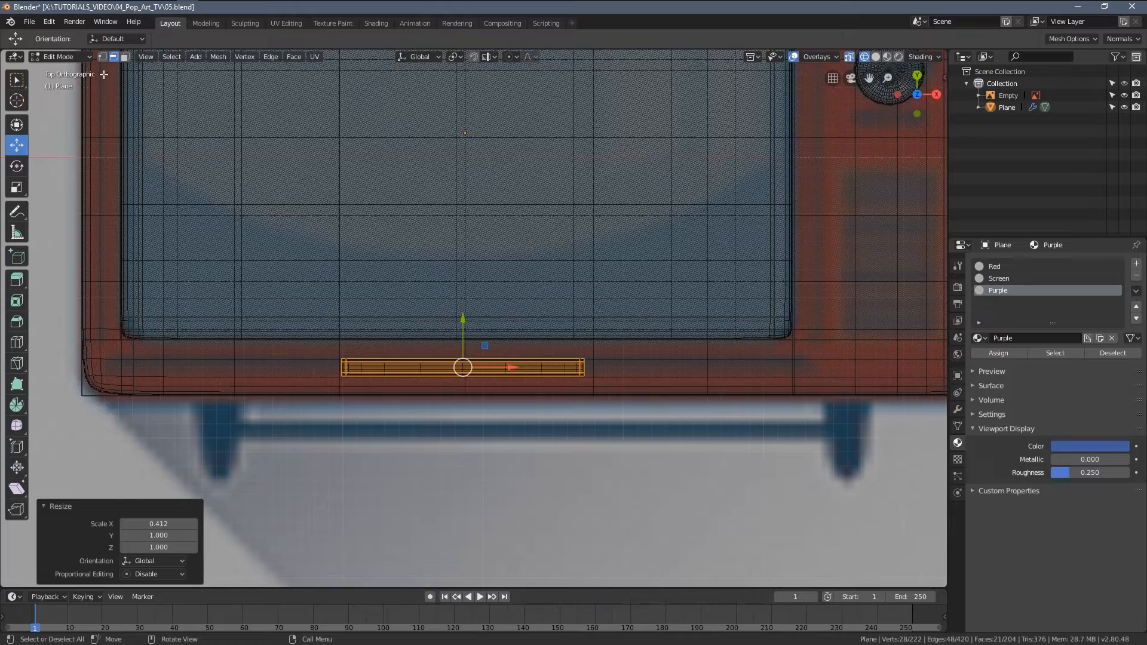
Select only the vertices at the bar's left end and move them -0.164 m along X to match the reference.
key(a)
key(alt+a)
scroll(397, 376, up, 3)
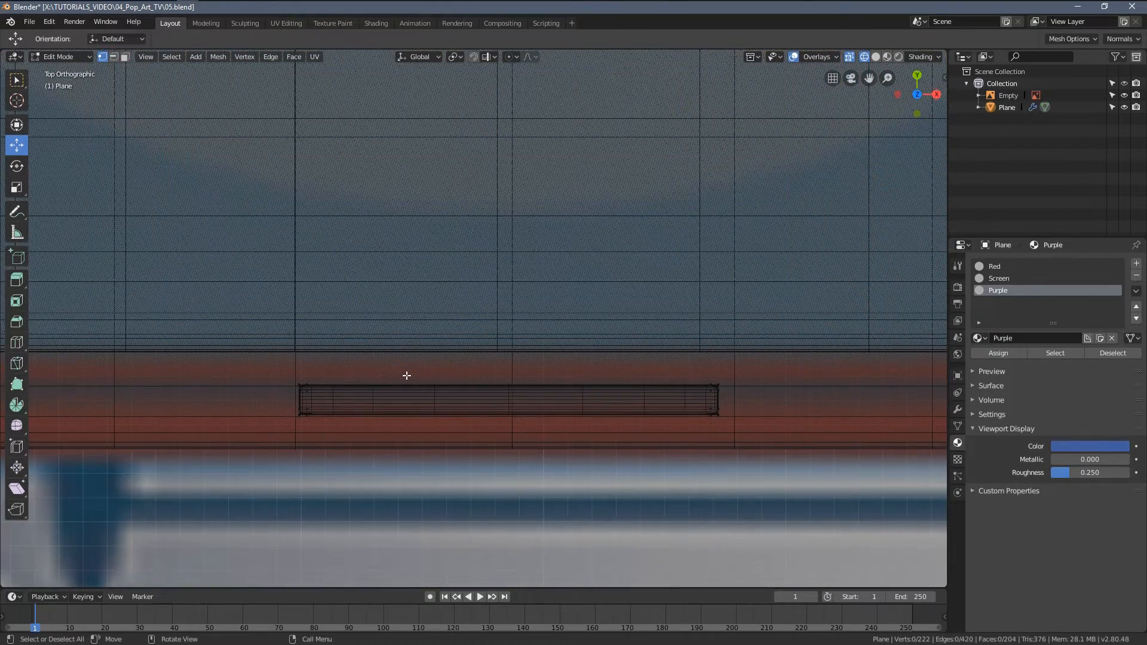
drag(269, 366, 341, 457)
scroll(371, 400, down, 3)
scroll(510, 428, up, 3)
drag(510, 428, 113, 405)
Select only the vertices at the bar's right end and move them about 0.15 m outward along X.
shift+middle_drag(581, 481, 323, 445)
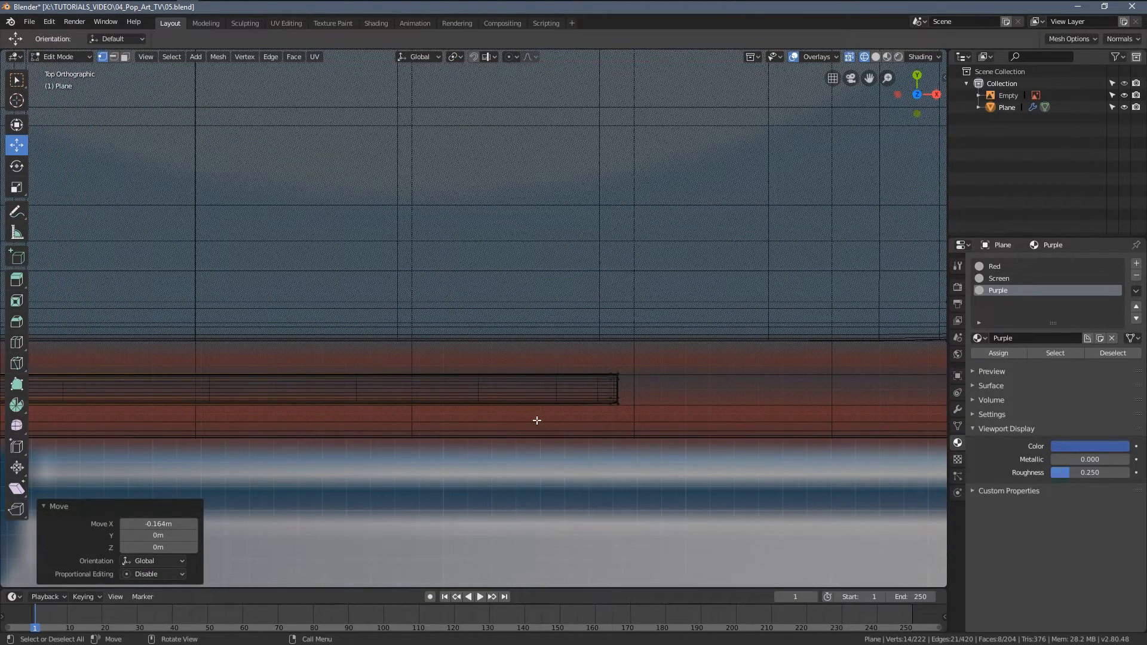
key(alt+a)
drag(579, 354, 633, 418)
scroll(617, 389, up, 4)
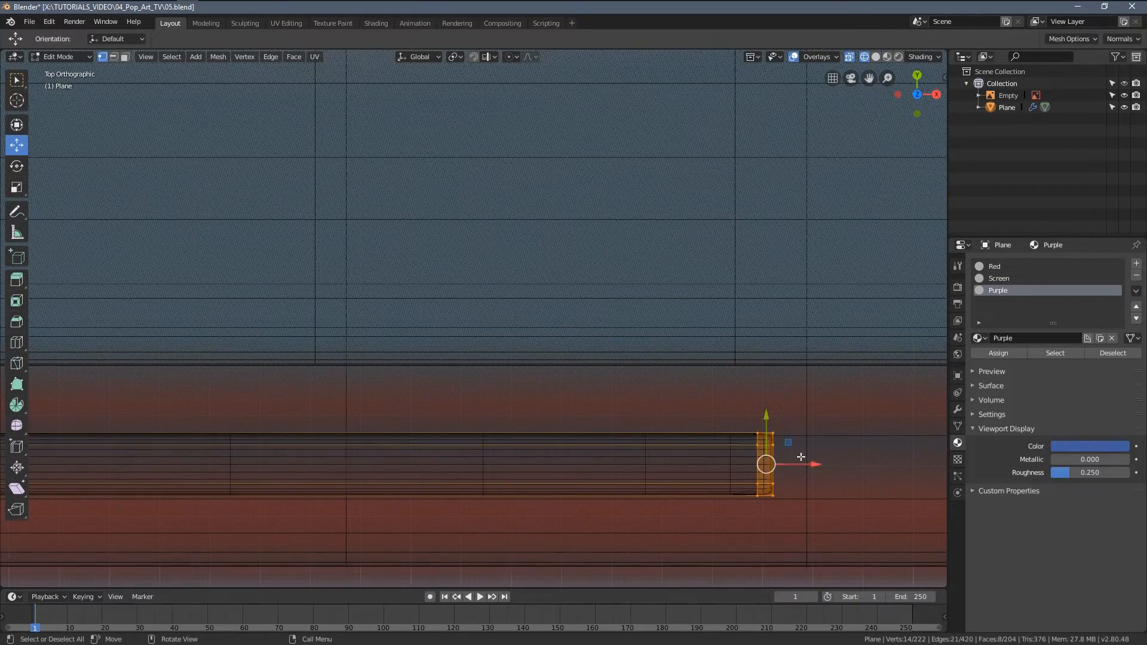
scroll(799, 455, down, 6)
key(g)
key(x)
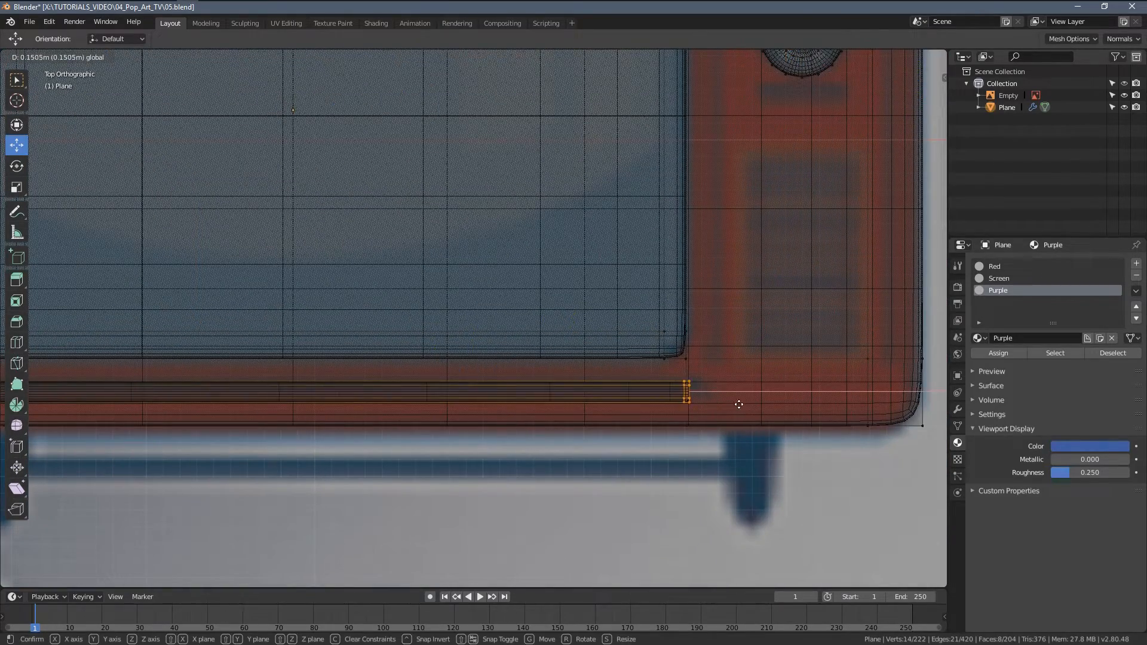
click(743, 404)
In solid display, lower the entire bar along Z onto the front of the TV body and leave mesh editing.
scroll(605, 400, down, 5)
key(alt+z)
middle_drag(491, 216, 698, 333)
key(l)
middle_drag(361, 380, 511, 201)
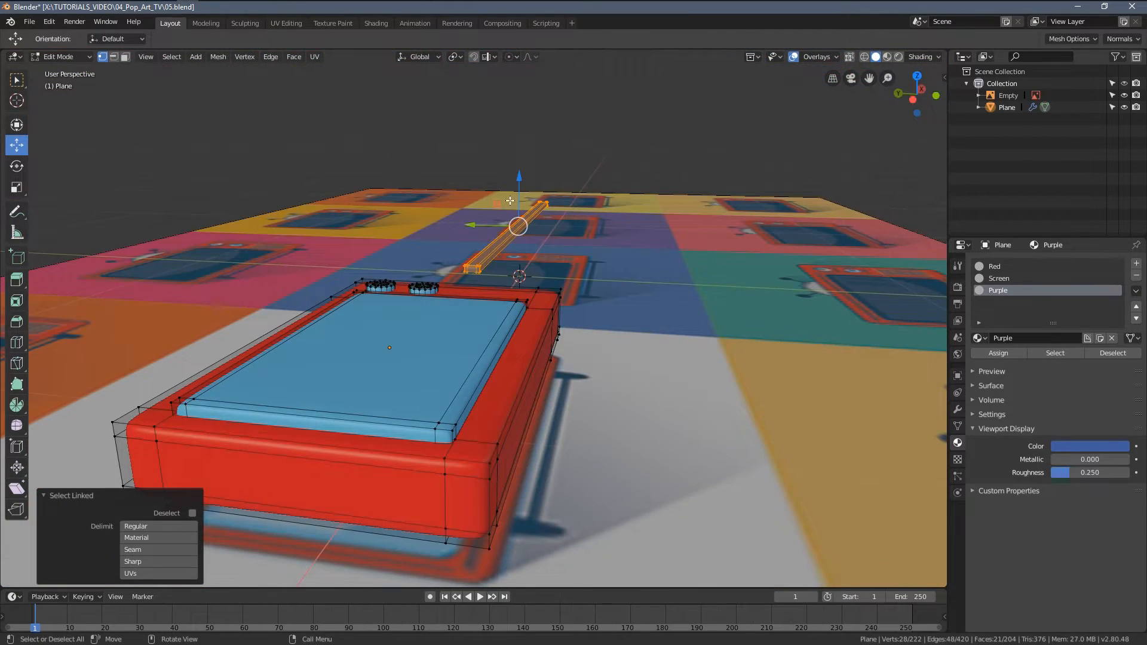
key(g)
key(z)
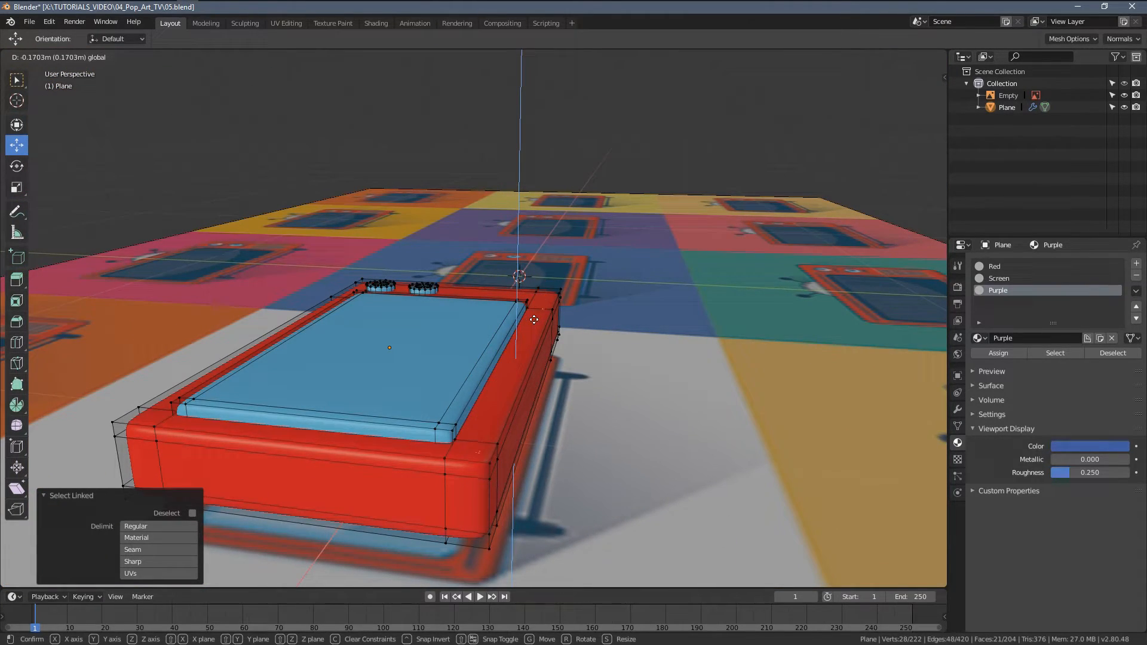
click(531, 281)
key(Tab)
mouse_move(546, 328)
middle_down()
mouse_move(470, 453)
mouse_move(428, 371)
mouse_move(512, 400)
middle_up()
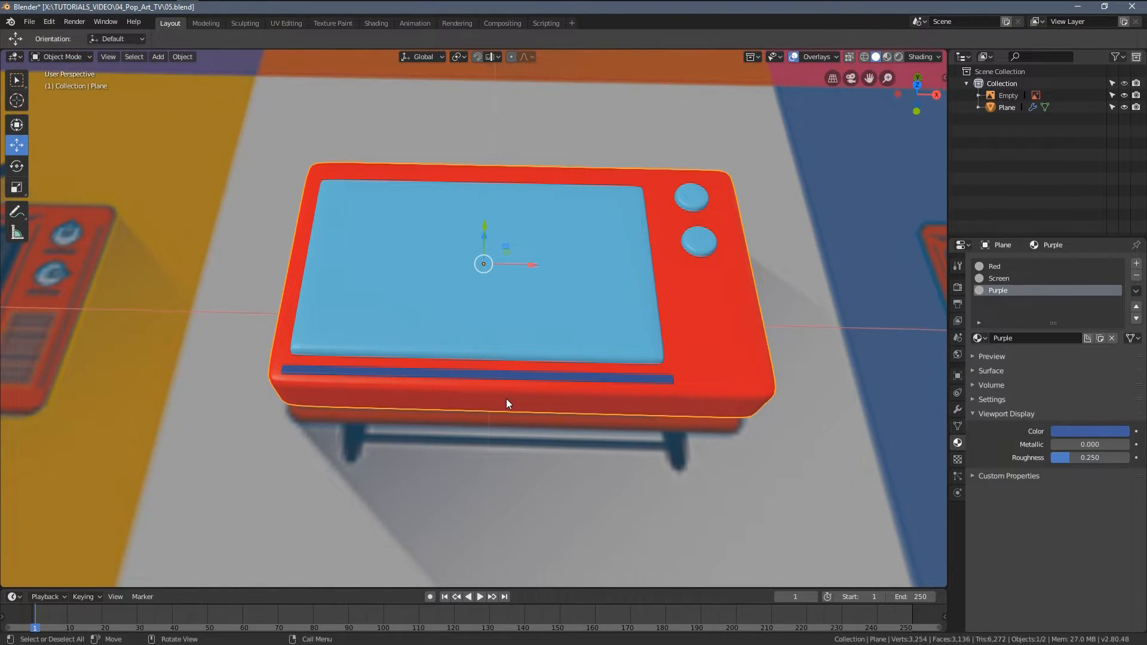
Duplicate the bar 0.326 m along Y onto the frame above the screen, using a top wireframe view in mesh editing.
key(Tab)
key(KP_7)
key(z)
click(411, 399)
ctrl+scroll(494, 396, up, 5)
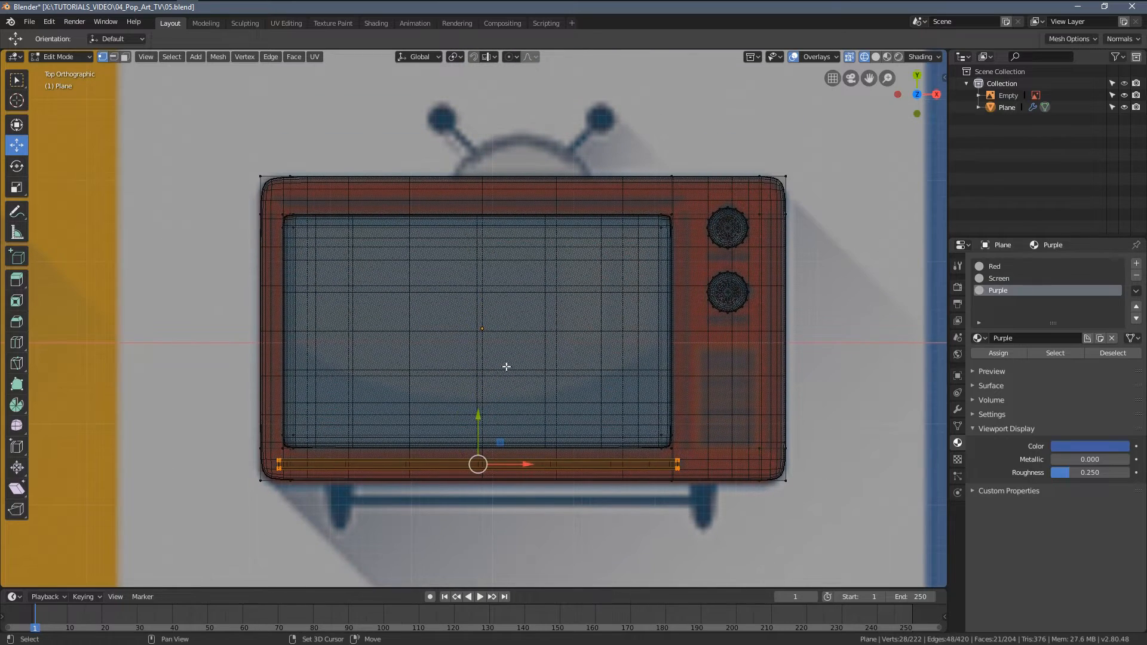
key(shift+d)
key(y)
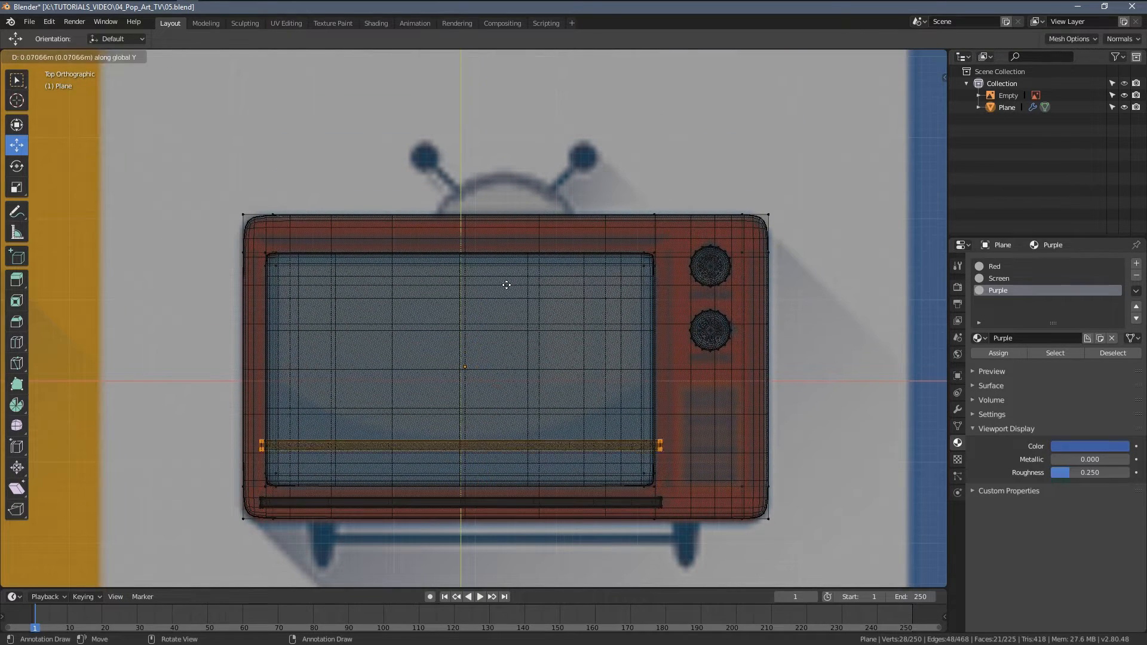
click(500, 132)
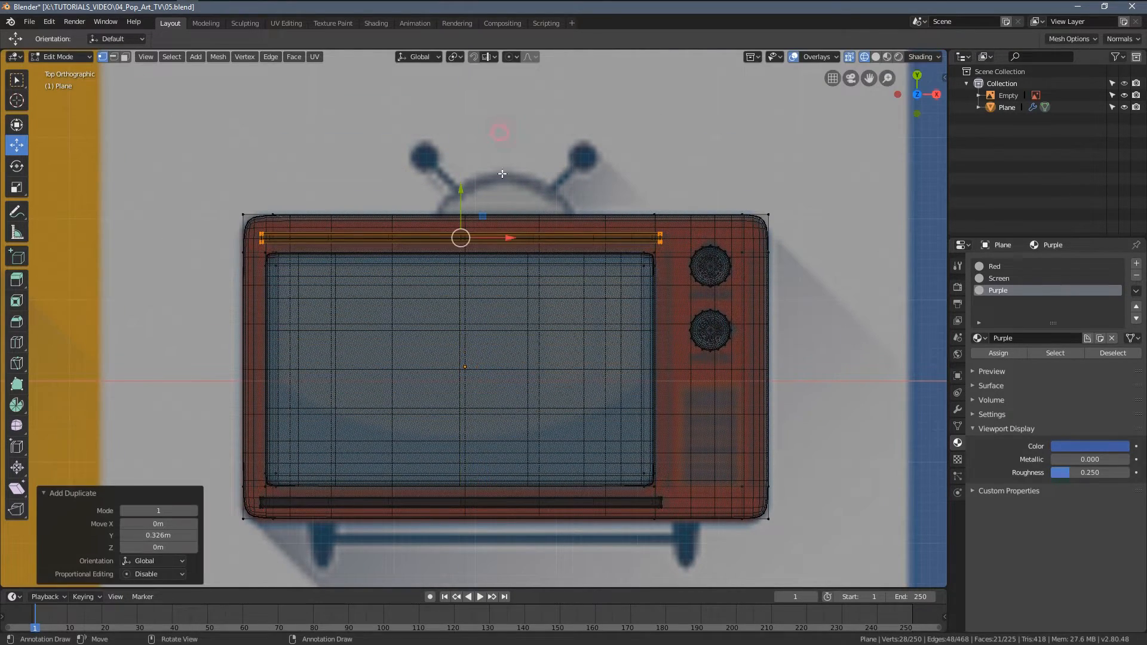
Duplicate the bar above the screen -0.158 m along Y to mid-screen and rotate the copy 90°.
key(shift+d)
key(y)
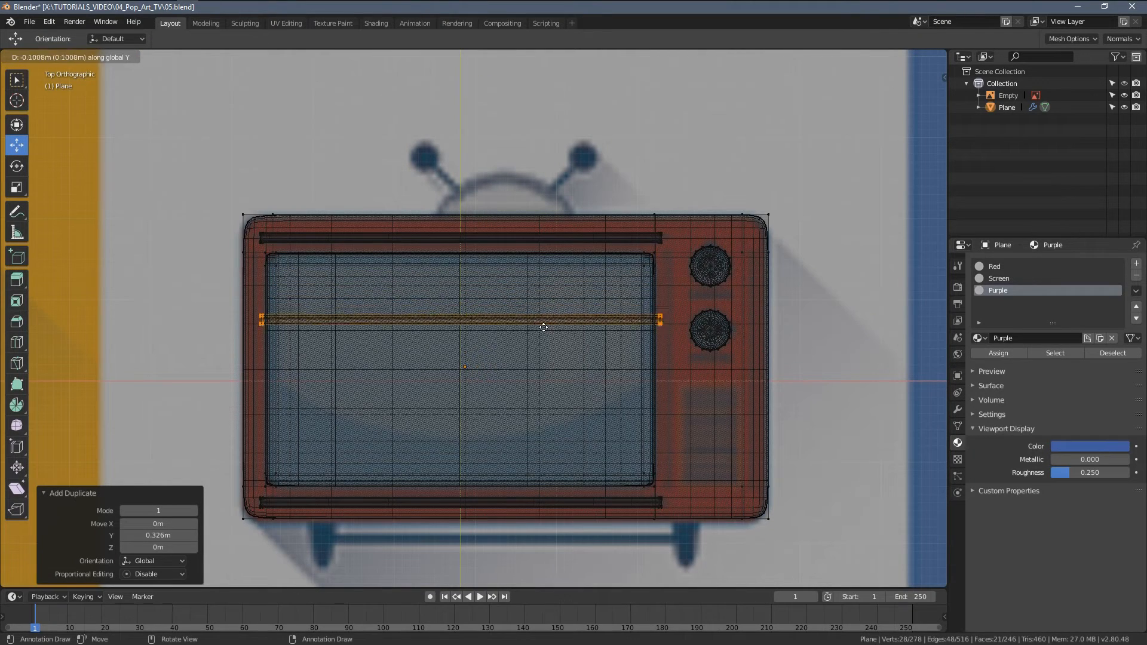
click(537, 364)
text(r)
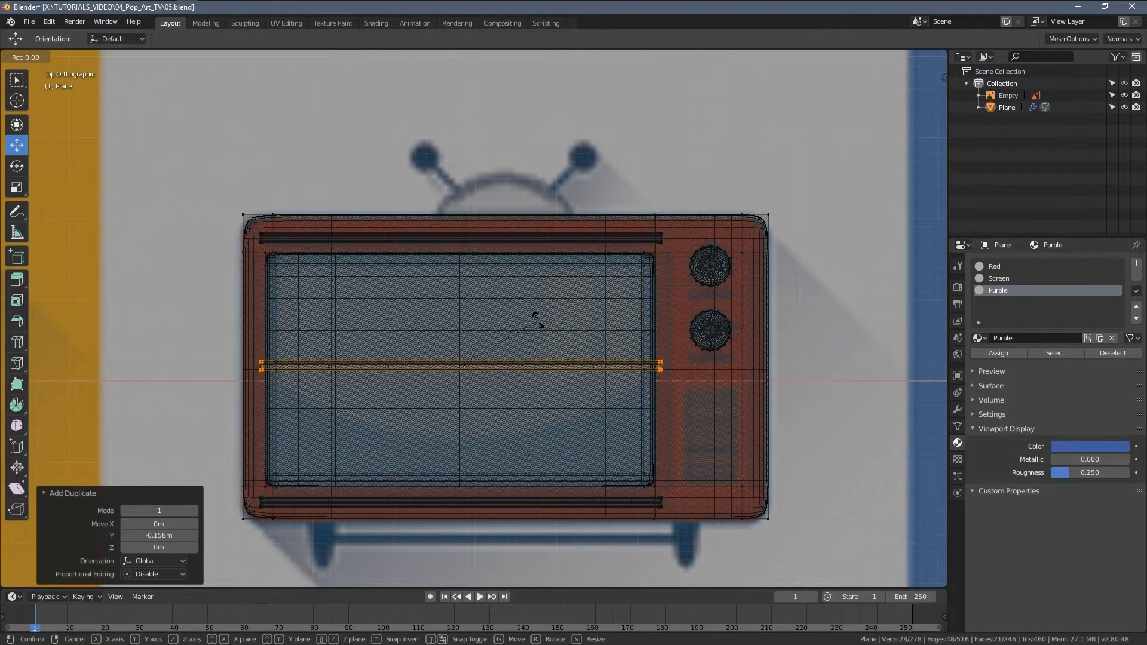
text(90)
key(Return)
In solid display, move the rotated bar 0.255 m along X to the strip between the screen and the knobs.
middle_drag(537, 319, 503, 273)
key(z)
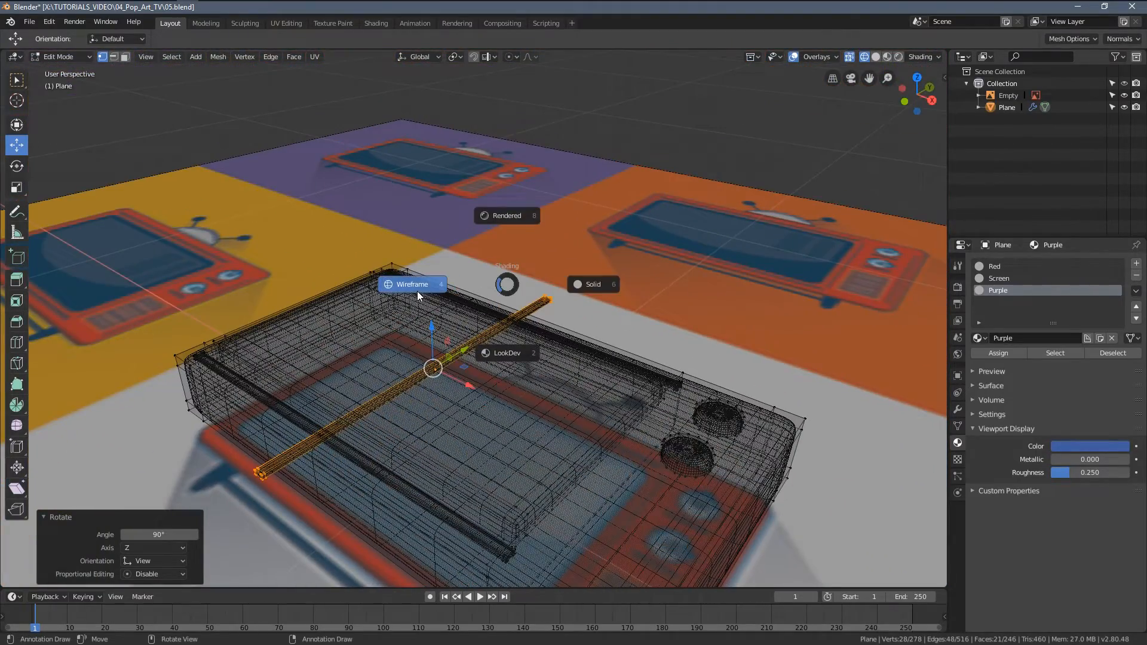
click(591, 284)
mouse_move(592, 285)
middle_down()
mouse_move(563, 281)
mouse_move(490, 378)
middle_up()
key(g)
key(x)
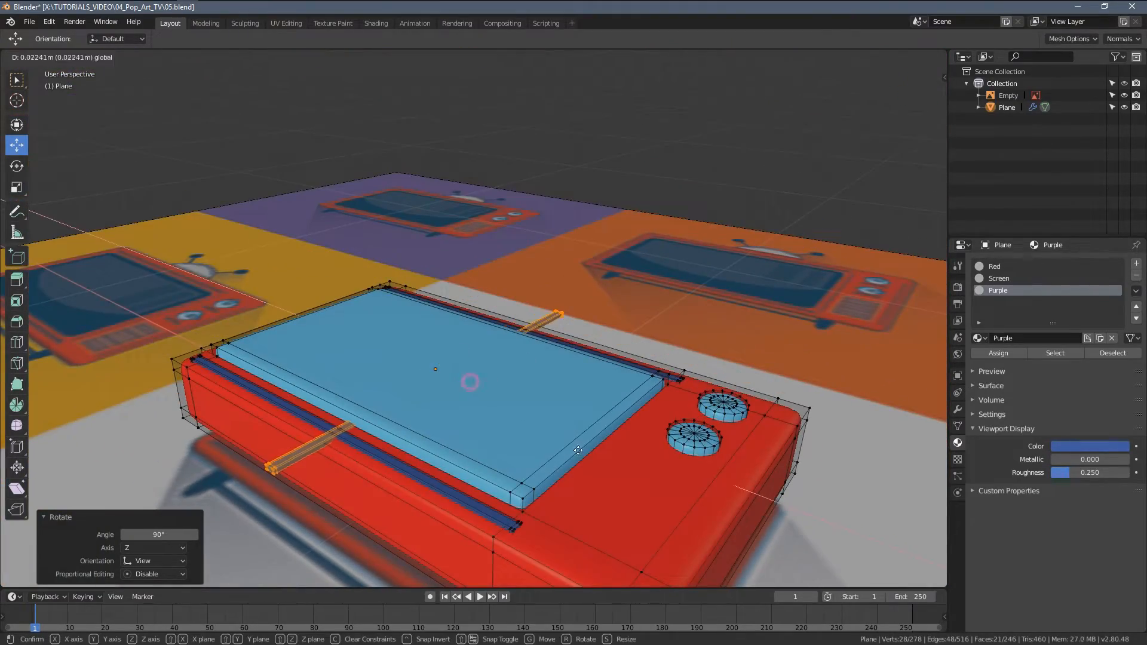
click(639, 493)
In a top wireframe view, scale the vertical bar down uniformly to match the reference TV's thinner, shorter trim.
key(KP_7)
shift+middle_drag(681, 417, 530, 446)
key(z)
click(476, 446)
scroll(582, 382, up, 5)
key(s)
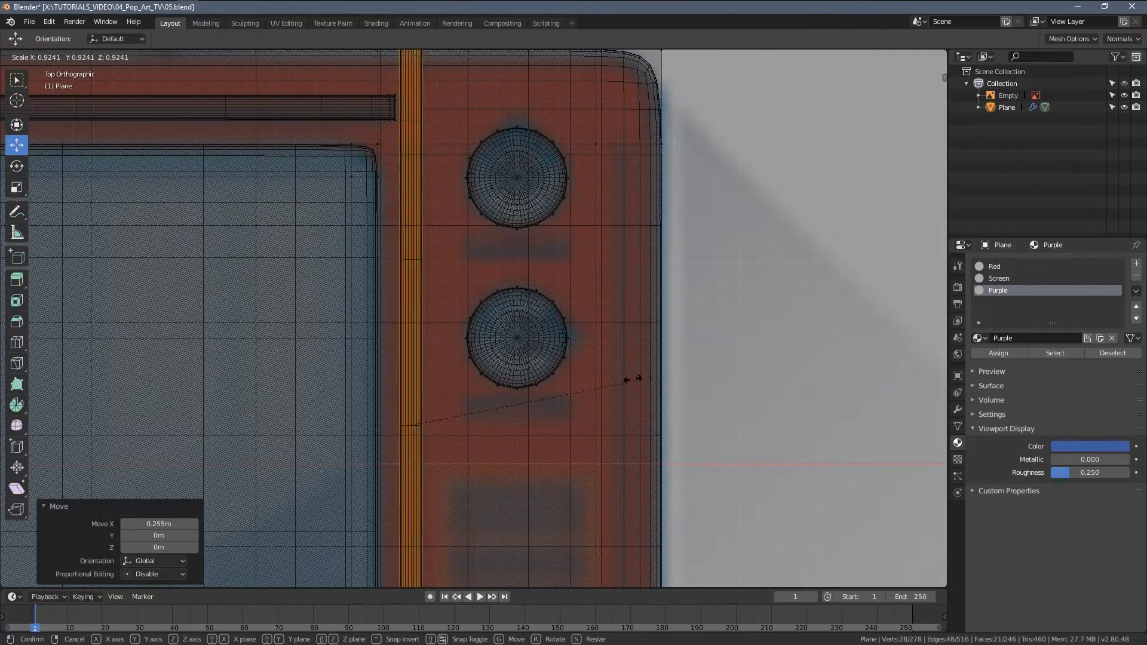
right_click(571, 391)
scroll(617, 389, down, 8)
shift+middle_drag(617, 389, 304, 356)
scroll(674, 229, up, 3)
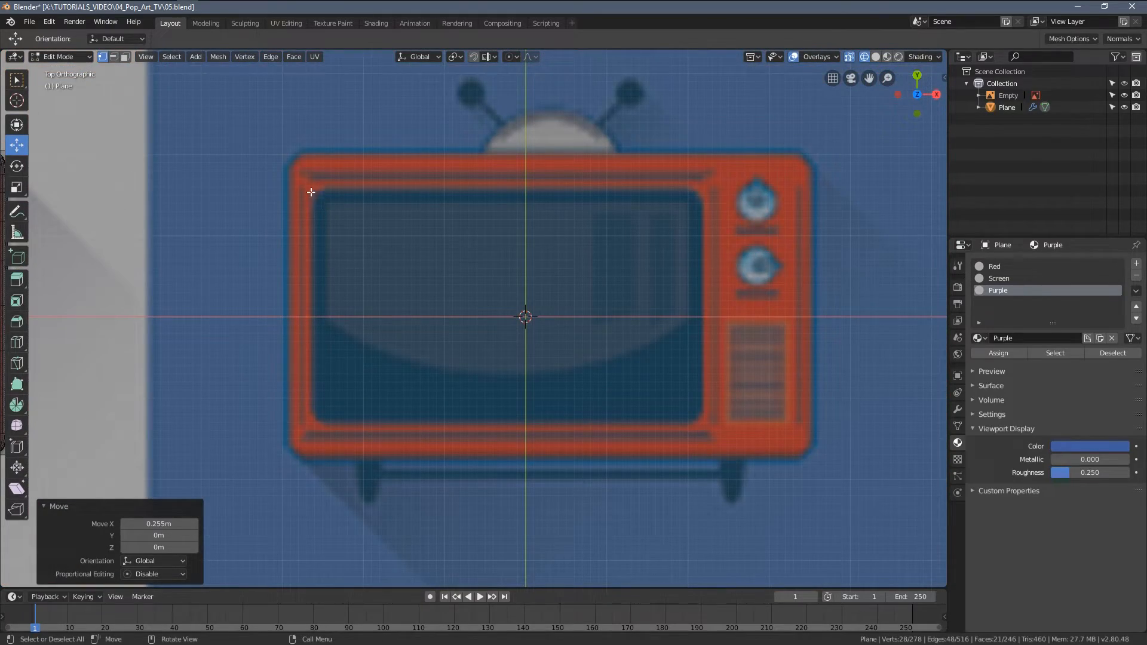
scroll(418, 350, down, 4)
shift+middle_drag(254, 335, 530, 349)
scroll(545, 353, up, 9)
shift+middle_drag(628, 332, 571, 416)
key(s)
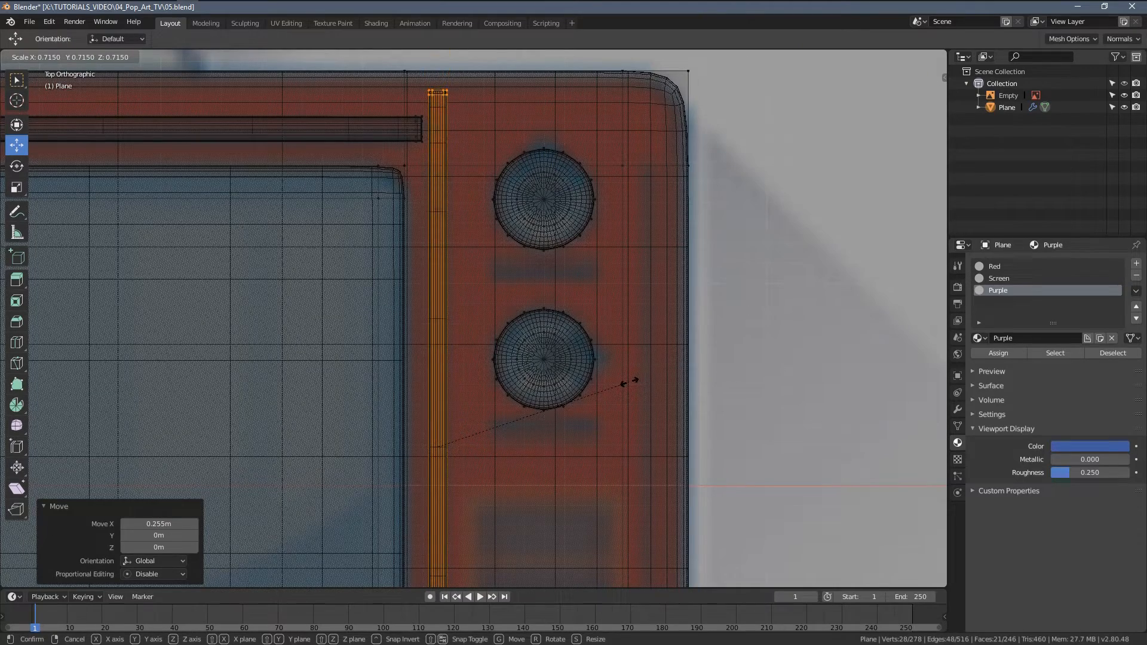
click(615, 383)
Select only the vertices at the vertical bar's upper end and move them -0.021 m along Y.
scroll(537, 367, down, 5)
scroll(539, 376, up, 3)
ctrl+drag(470, 457, 518, 497)
scroll(542, 169, up, 4)
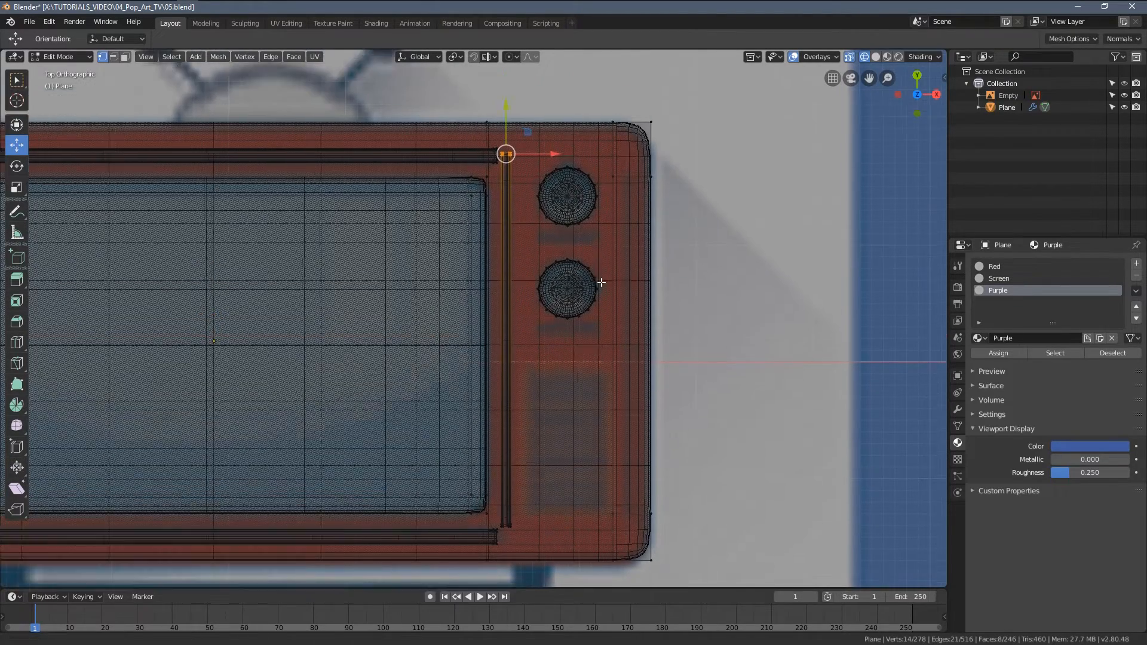
drag(542, 116, 543, 259)
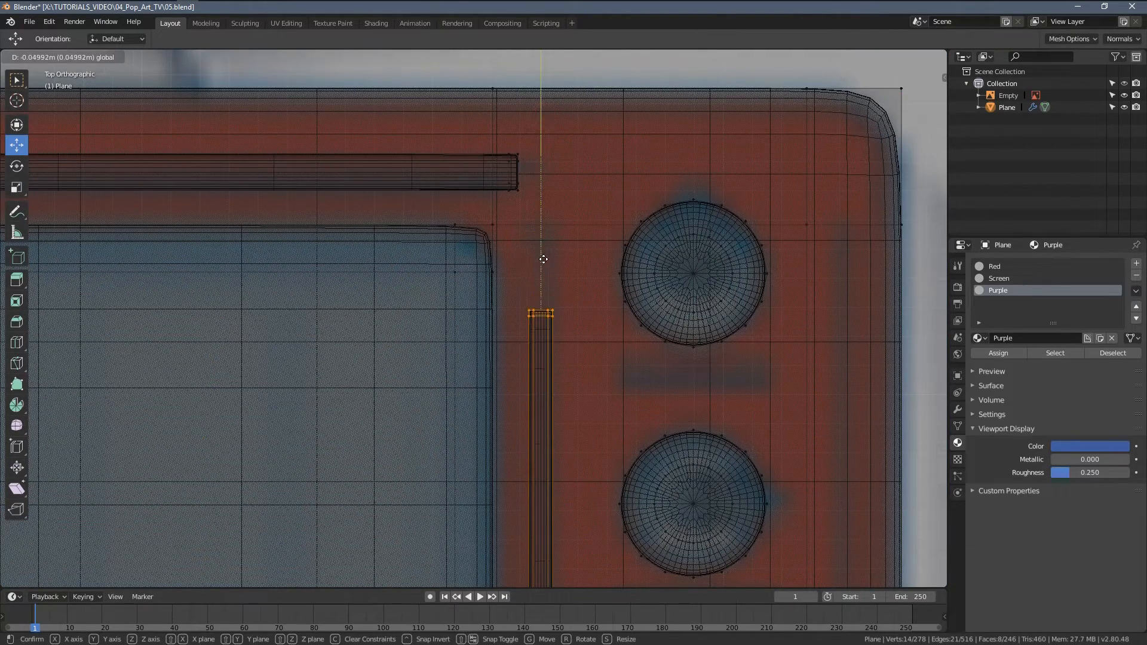
click(539, 175)
Select only the vertices at the vertical bar's lower end and move them 0.0108 m along Y.
shift+scroll(549, 257, down, 8)
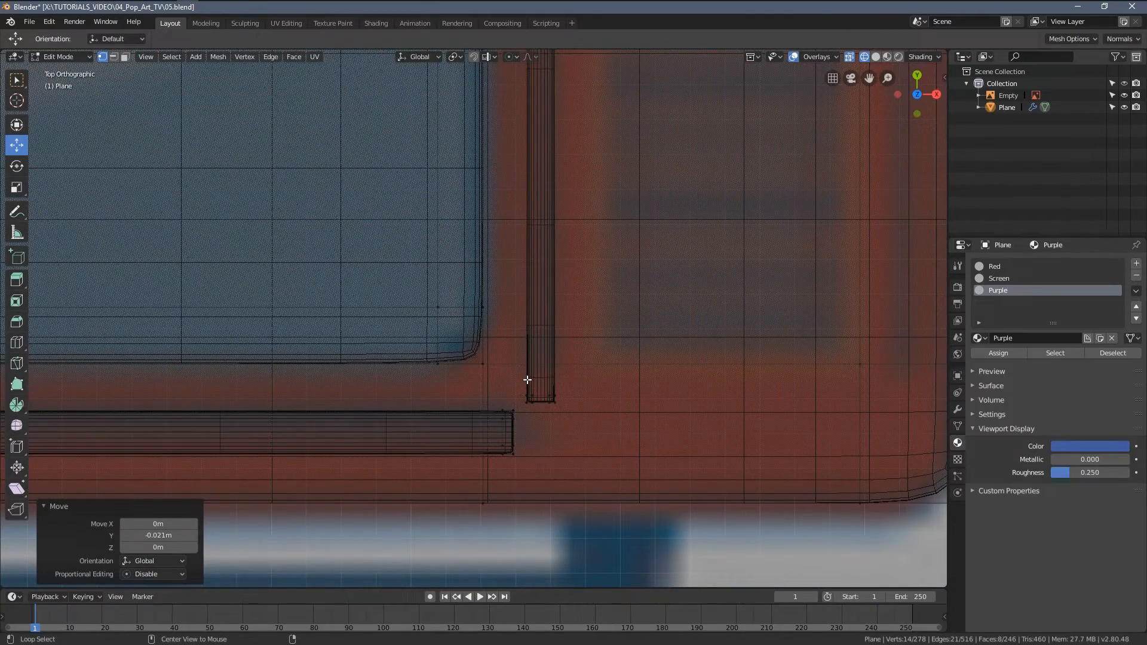
click(527, 380)
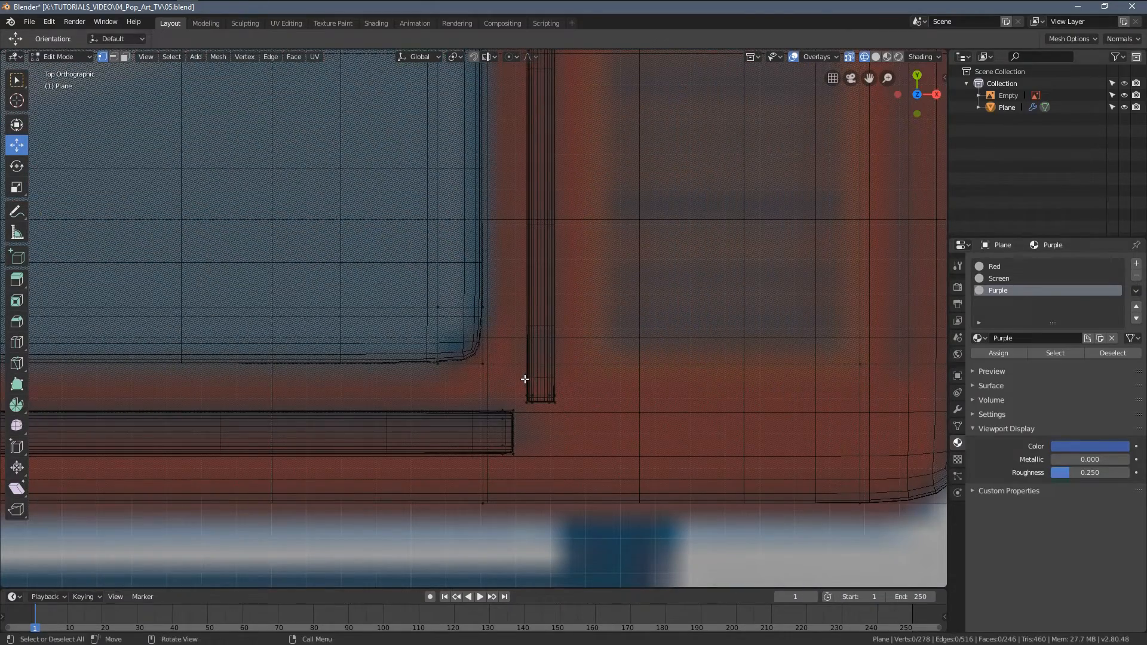
drag(492, 364, 595, 409)
drag(540, 354, 564, 310)
Select the whole vertical bar and duplicate it 0.102 m along X to the outer side of the knobs.
scroll(564, 310, down, 7)
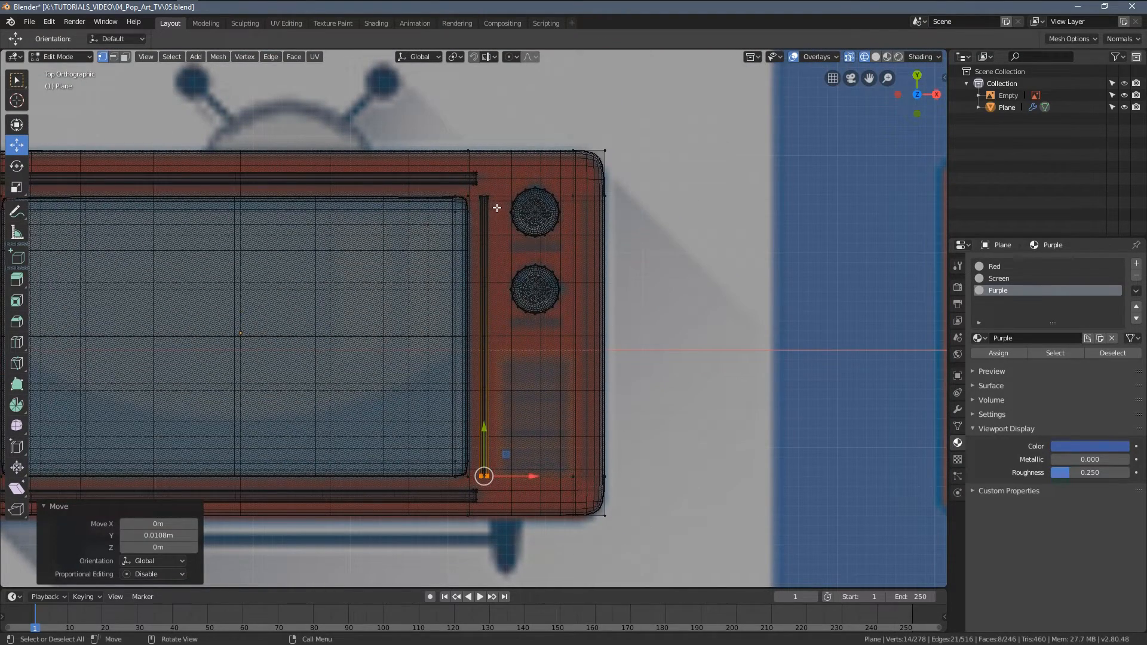
key(l)
scroll(538, 336, up, 1)
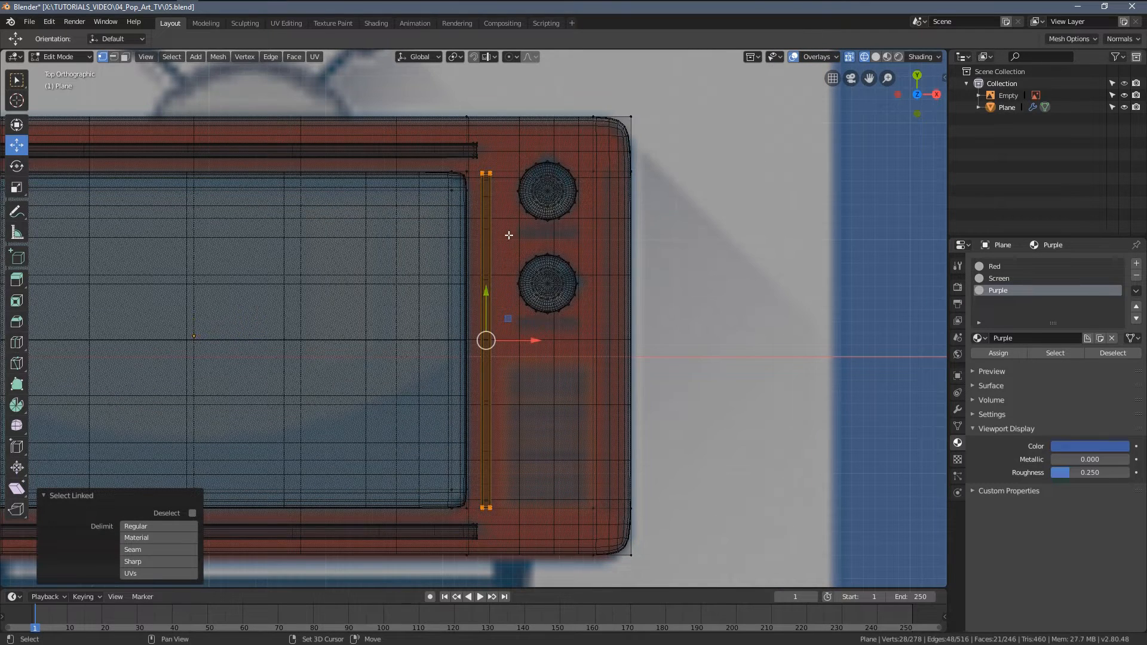
key(shift+d)
key(x)
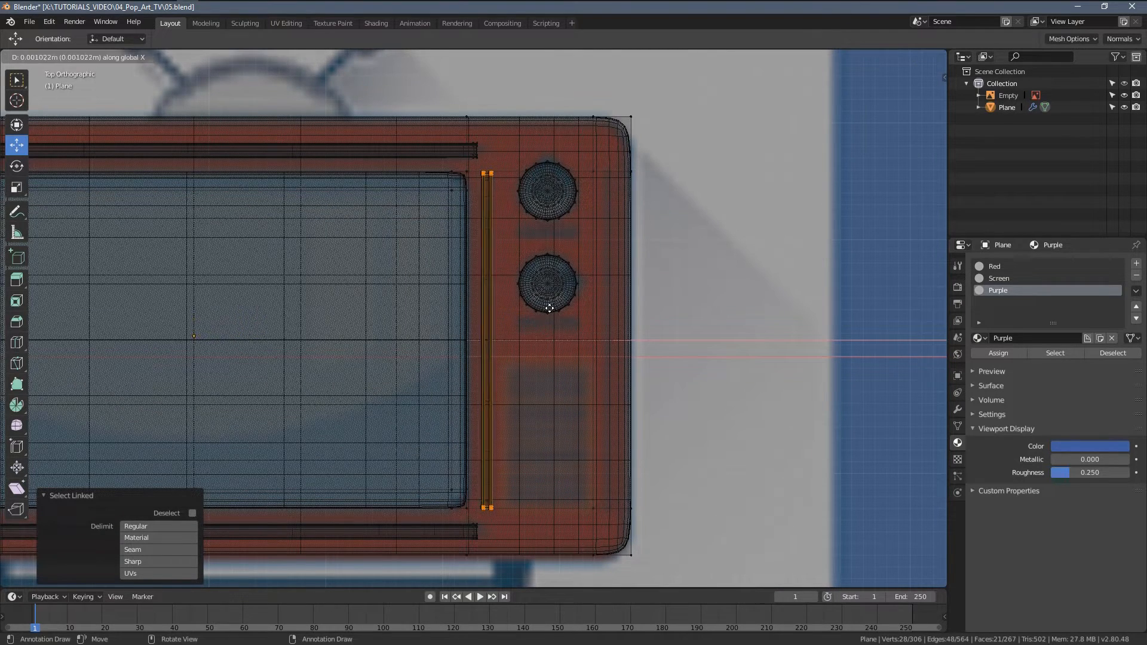
click(628, 318)
Duplicate the outer vertical bar along X and place the copy on the frame left of the screen.
shift+middle_drag(604, 333, 663, 332)
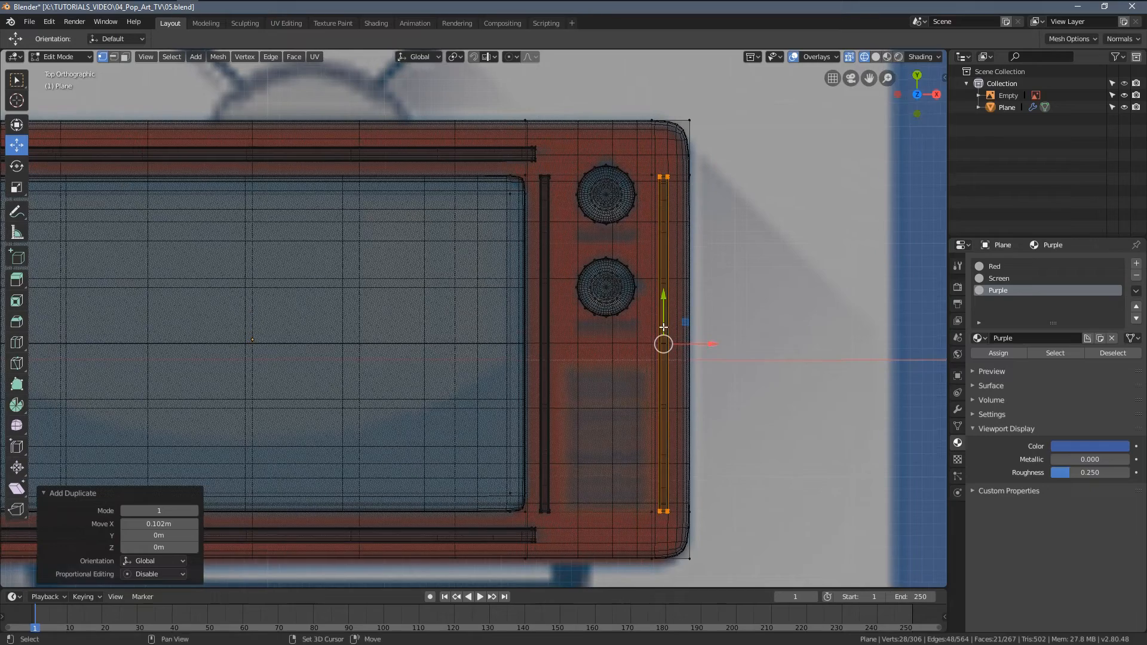
key(shift+d)
key(x)
click(295, 333)
shift+middle_drag(359, 344, 571, 362)
scroll(573, 362, down, 2)
drag(558, 349, 306, 365)
Switch to solid display, adjust the new bar's position on the left frame and leave mesh editing.
key(z)
click(453, 371)
mouse_move(397, 384)
middle_down()
mouse_move(429, 377)
mouse_move(410, 338)
mouse_move(402, 356)
middle_up()
key(Tab)
key(Tab)
key(g)
click(304, 410)
key(Tab)
middle_drag(569, 395, 571, 346)
Darken the Purple material's viewport color to H 0.623, S 0.569, V 0.529 and save the file as 06.blend.
key(KP_7)
click(1096, 431)
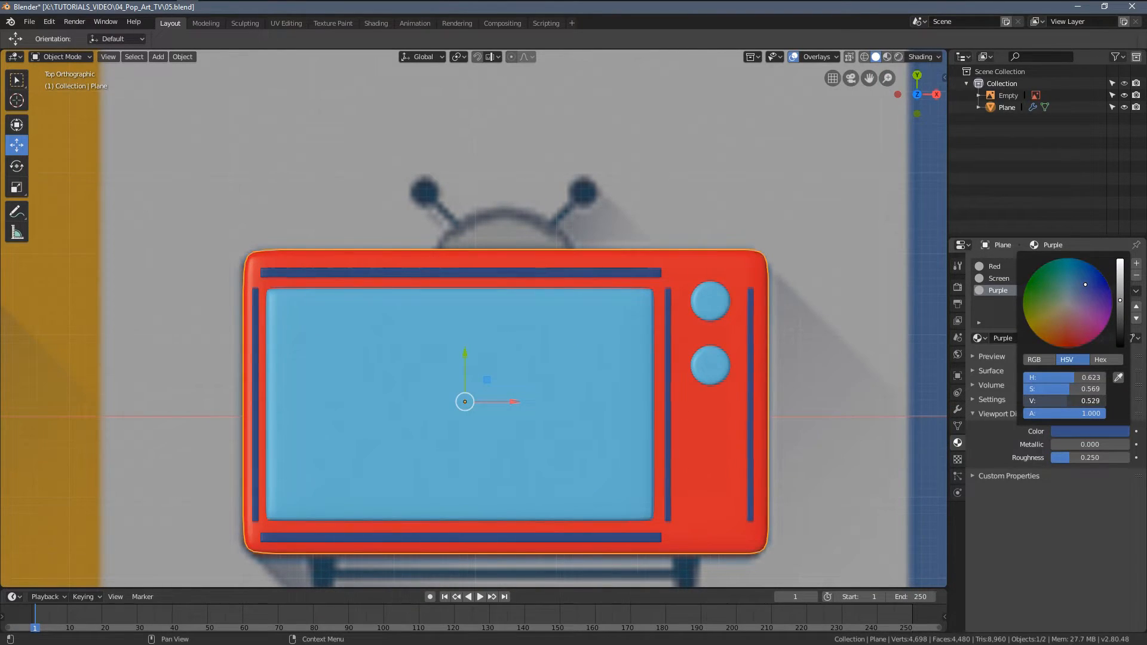
shift+middle_drag(720, 437, 613, 411)
scroll(469, 409, down, 2)
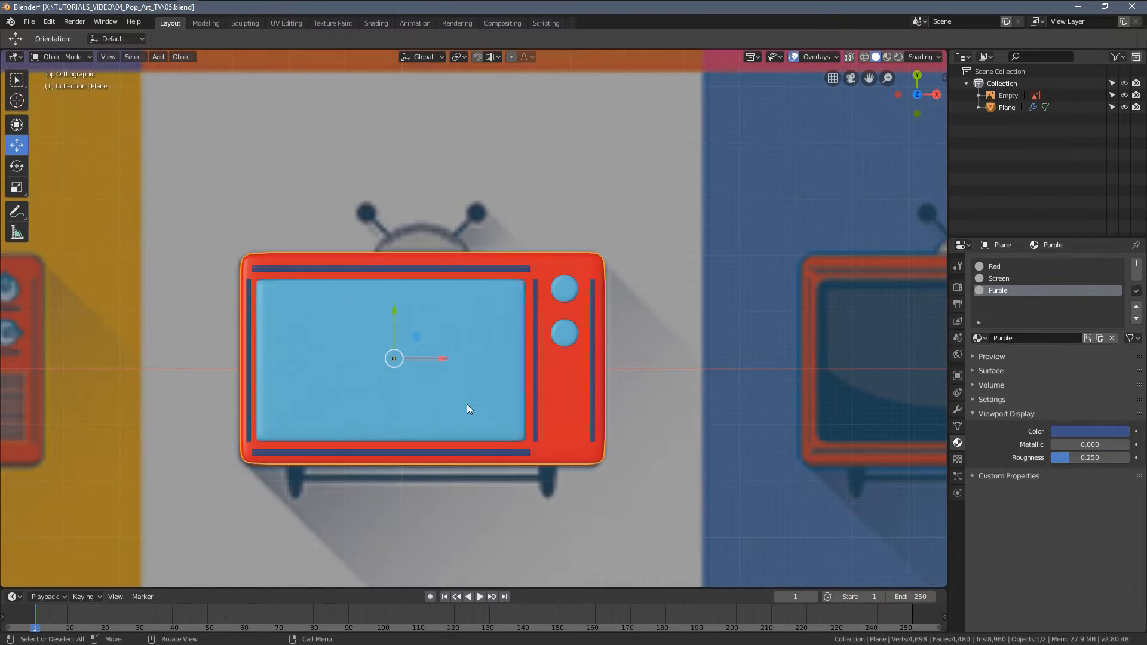
shift+middle_drag(787, 418, 532, 393)
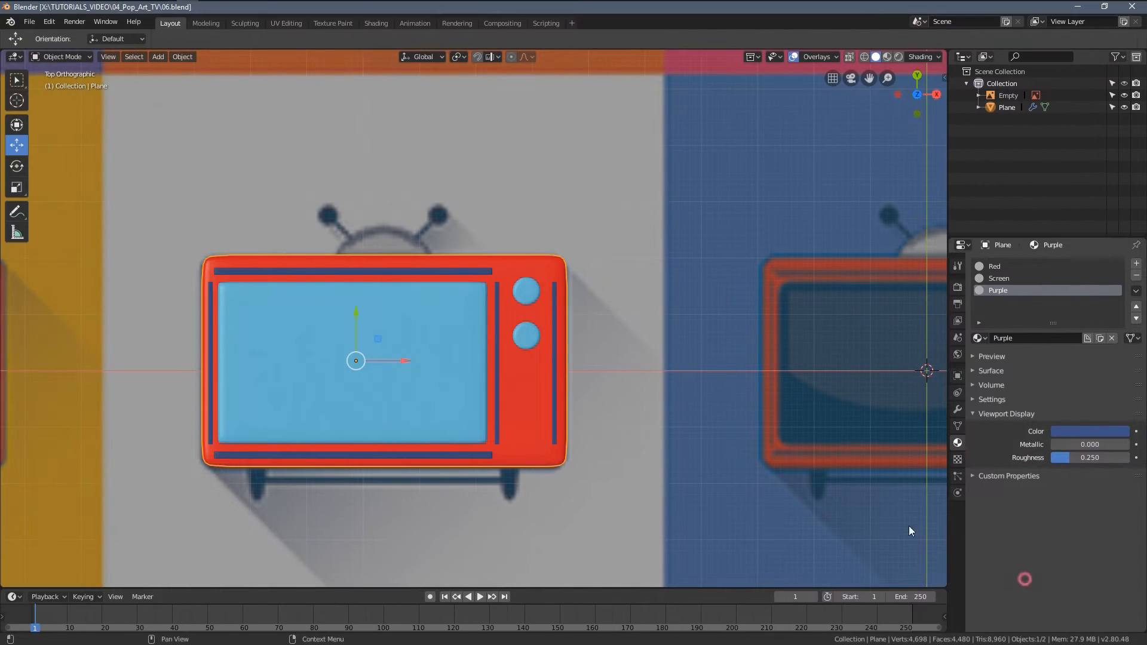
In mesh editing, select the vertical bar between the screen and the knobs and duplicate it along X toward the knobs.
ctrl+scroll(496, 400, down, 8)
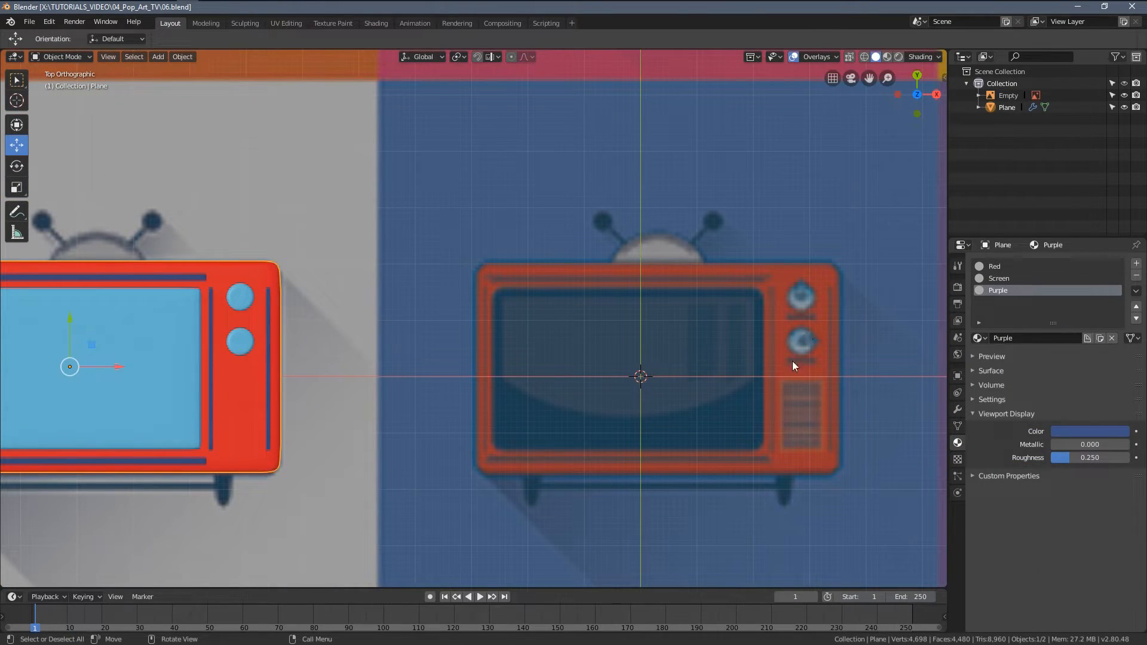
shift+middle_drag(453, 359, 639, 357)
scroll(396, 332, up, 3)
key(Tab)
scroll(362, 281, up, 3)
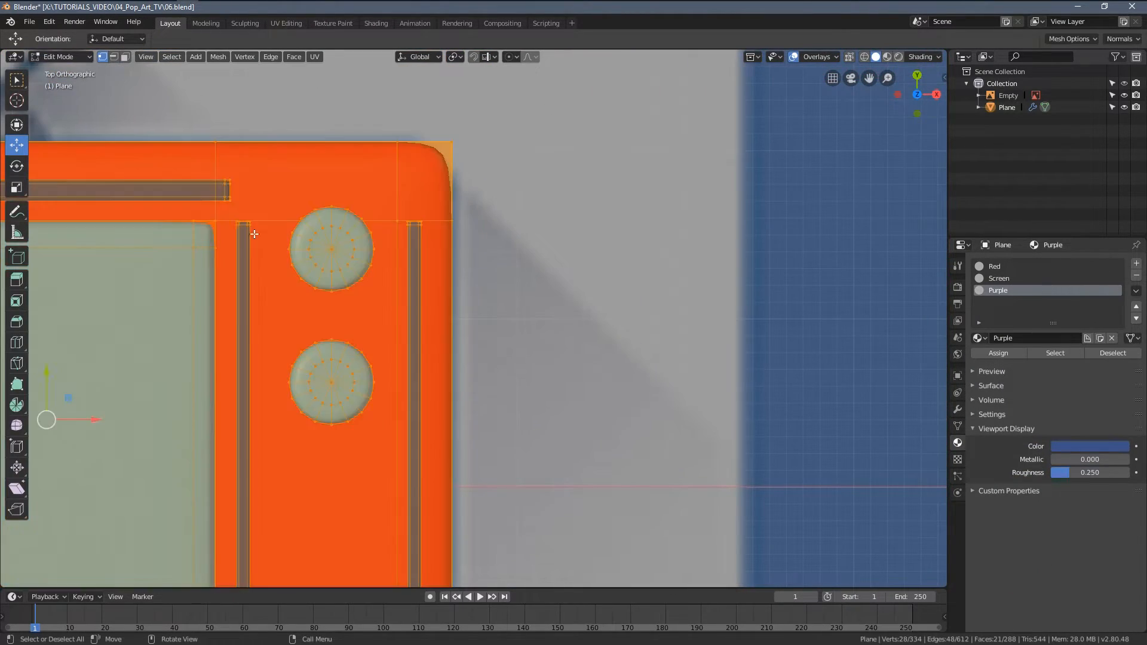
key(l)
scroll(314, 320, down, 2)
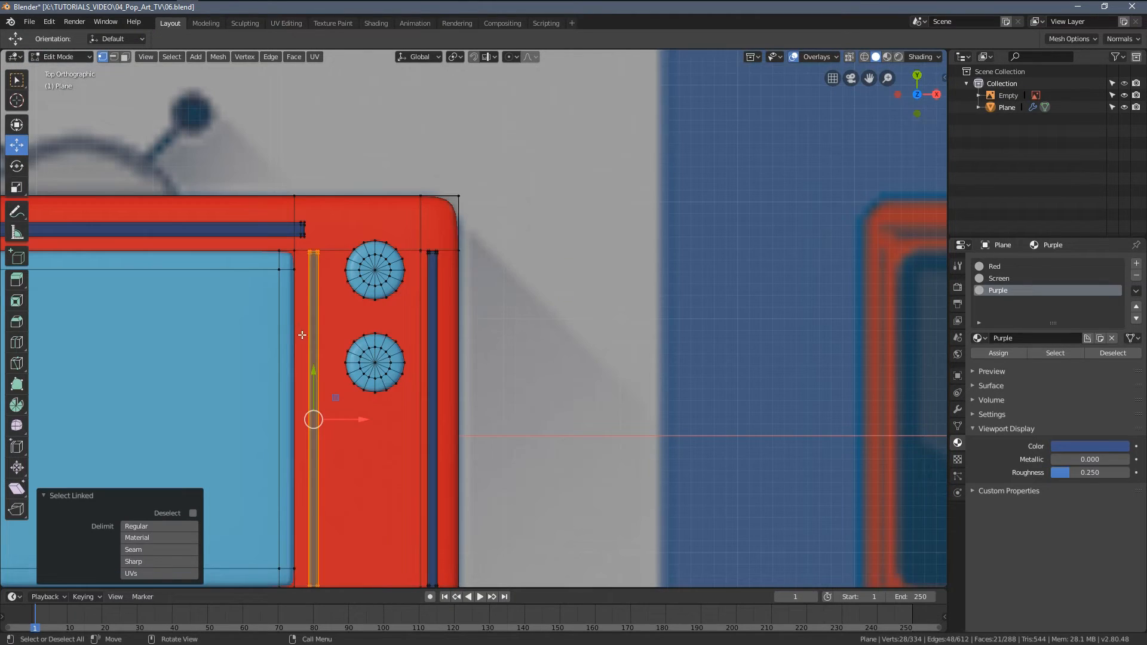
key(shift+d)
key(x)
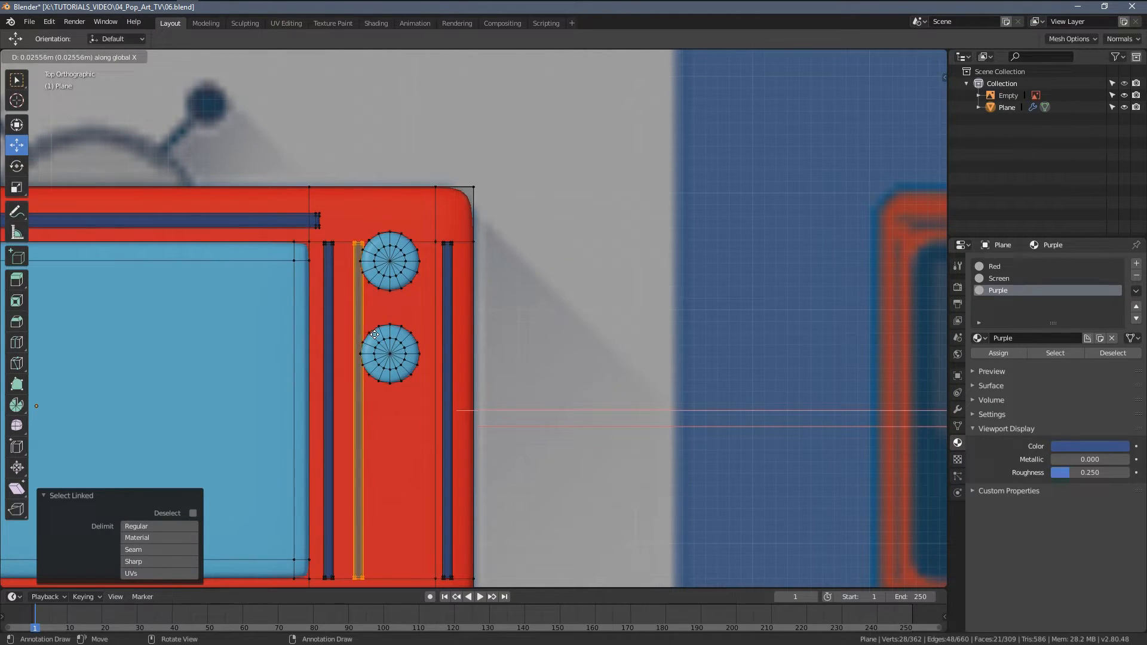
click(426, 345)
Rotate the copied bar 90° and move it 0.882 m in X and 0.0933 m in Y onto the blue reference TV.
key(r)
key(9)
key(0)
key(Return)
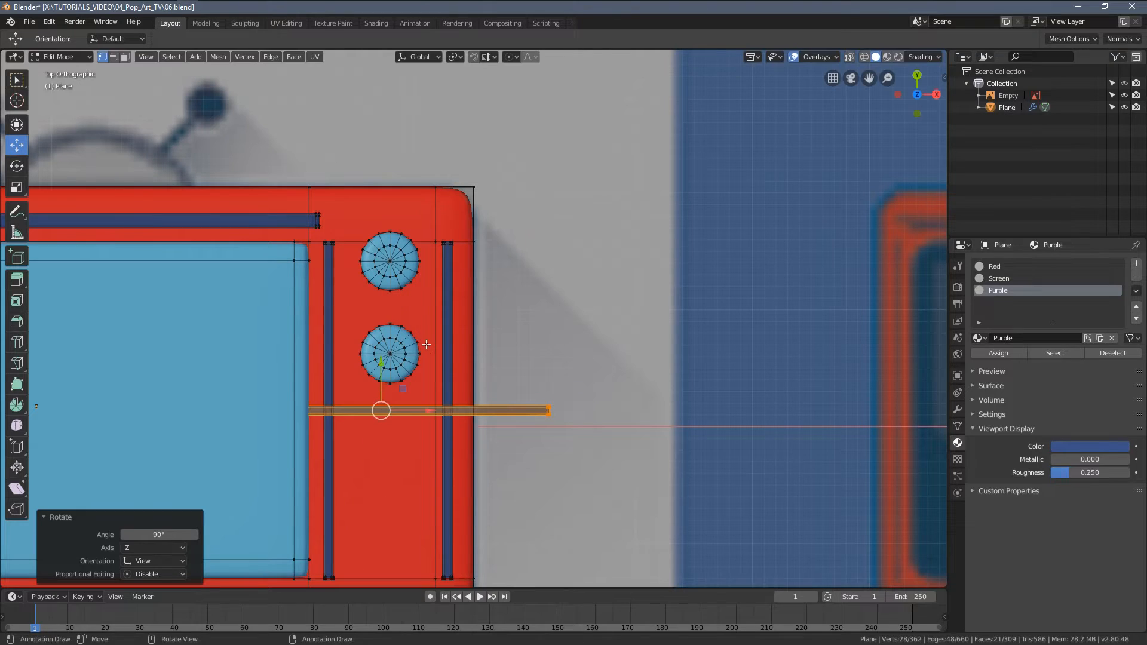
key(s)
right_click(599, 395)
scroll(582, 410, down, 4)
shift+middle_drag(581, 409, 342, 441)
key(g)
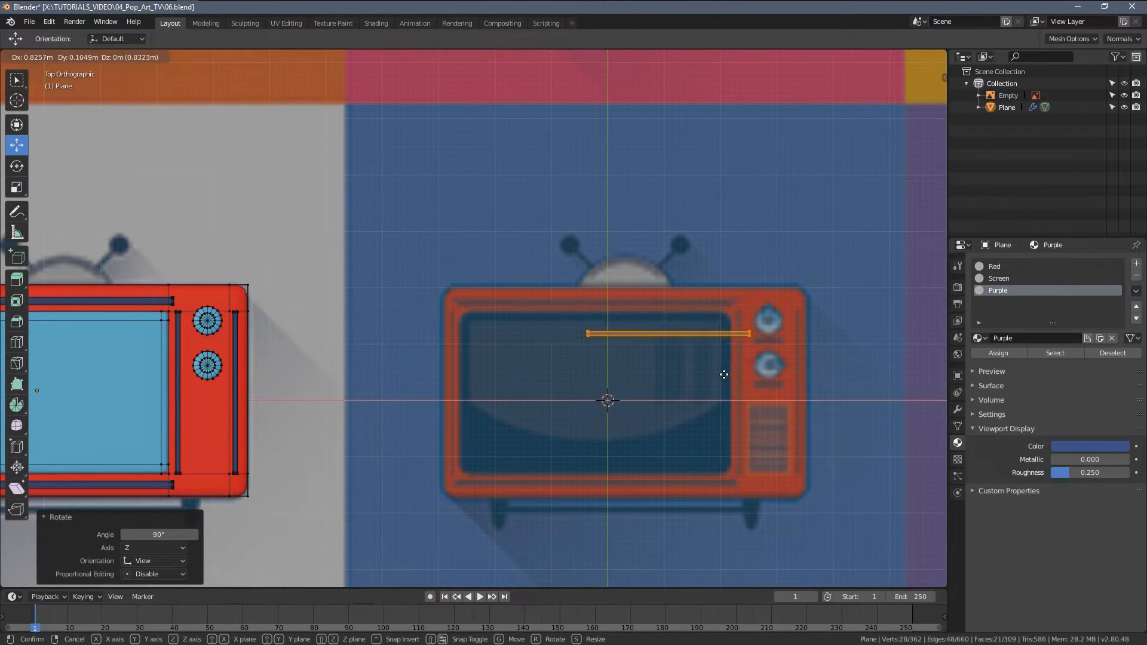
click(835, 384)
Fine-position the horizontal bar within the XY plane so its right end meets the line under the reference's upper knob.
scroll(696, 431, up, 5)
scroll(696, 431, up, 3)
shift+middle_drag(586, 384, 554, 380)
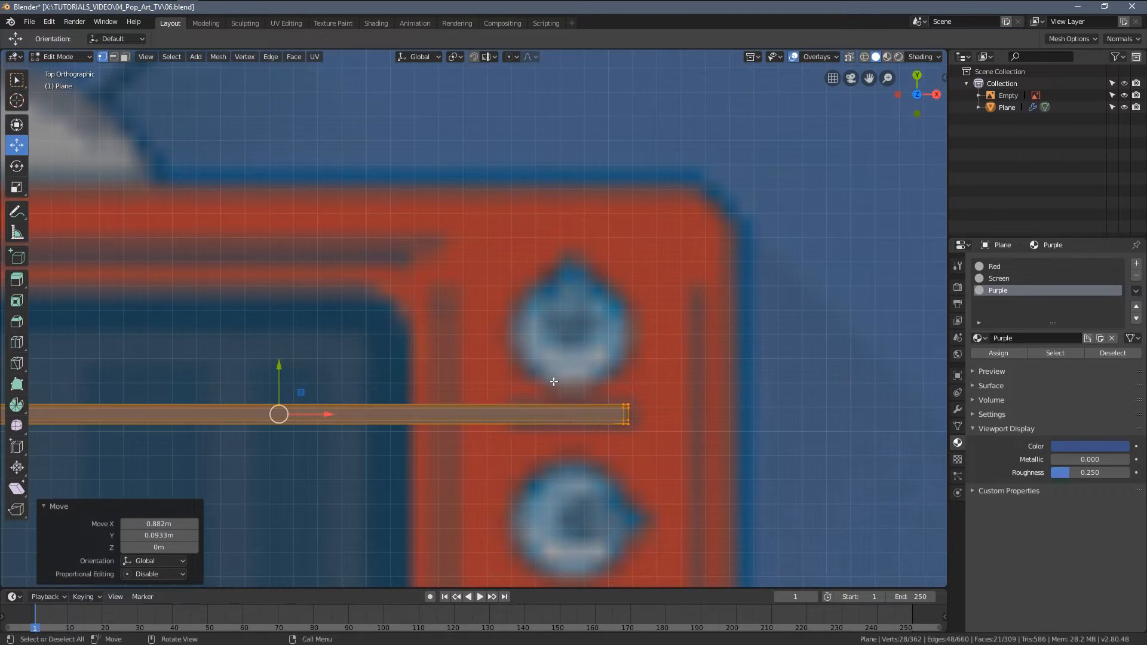
key(g)
key(shift+z)
click(536, 363)
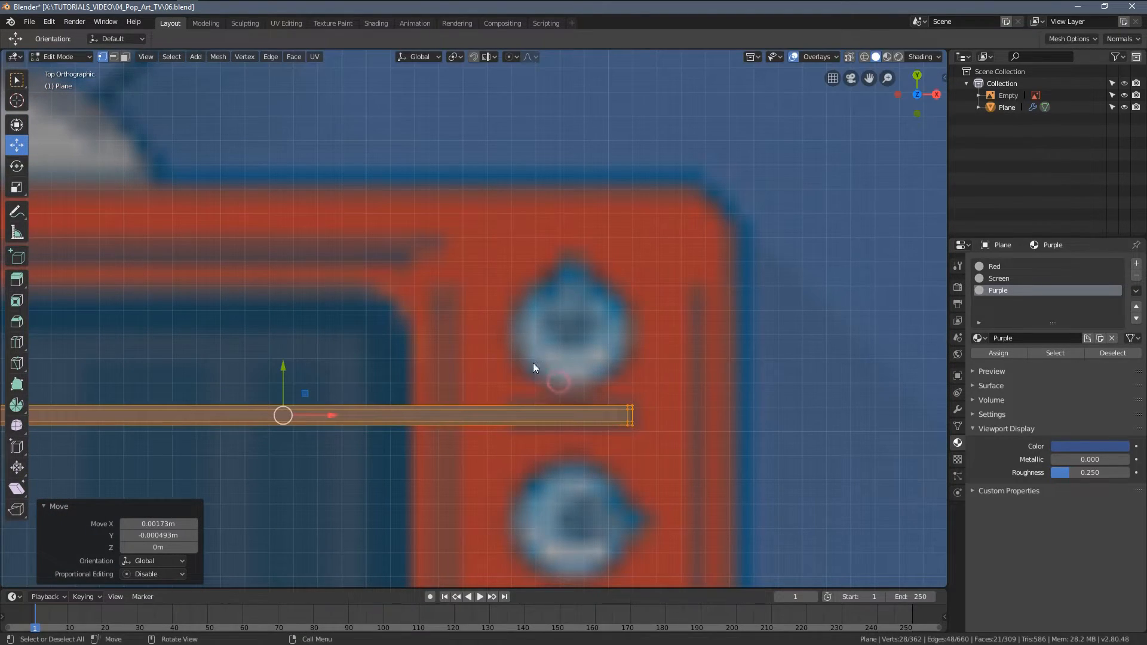
Select only the vertices at the bar's left end and move them along X to shorten it to the knob's width.
scroll(460, 371, down, 5)
key(alt+a)
key(b)
drag(208, 281, 295, 383)
key(g)
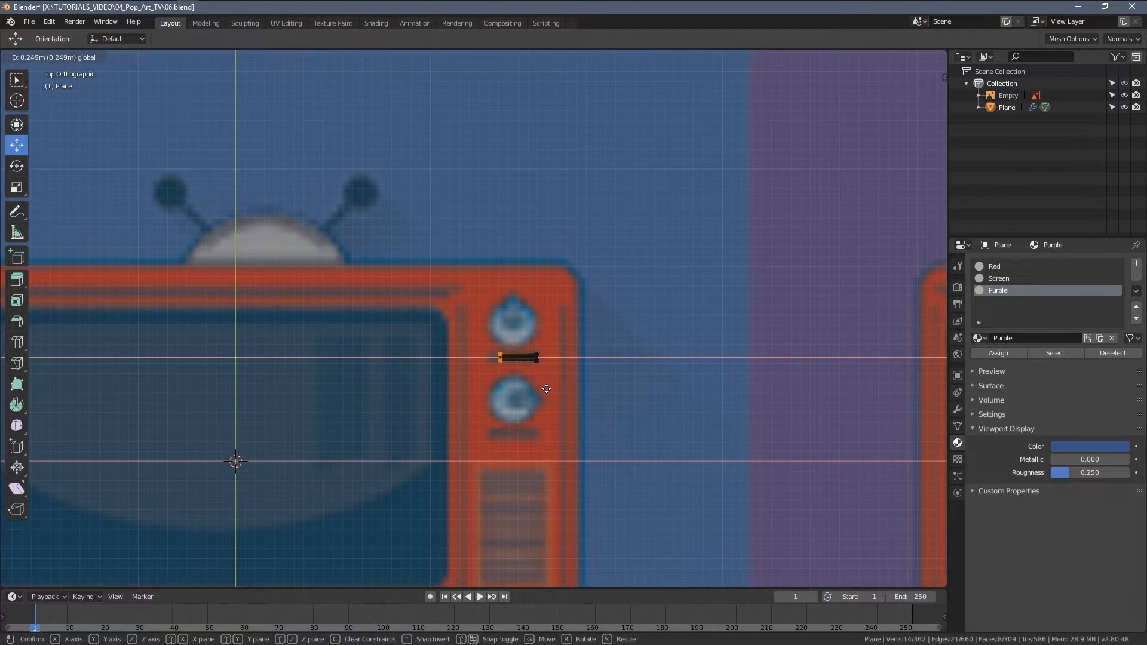
click(537, 367)
Select the whole short bar and move it -0.989 m along X back onto the TV model.
key(l)
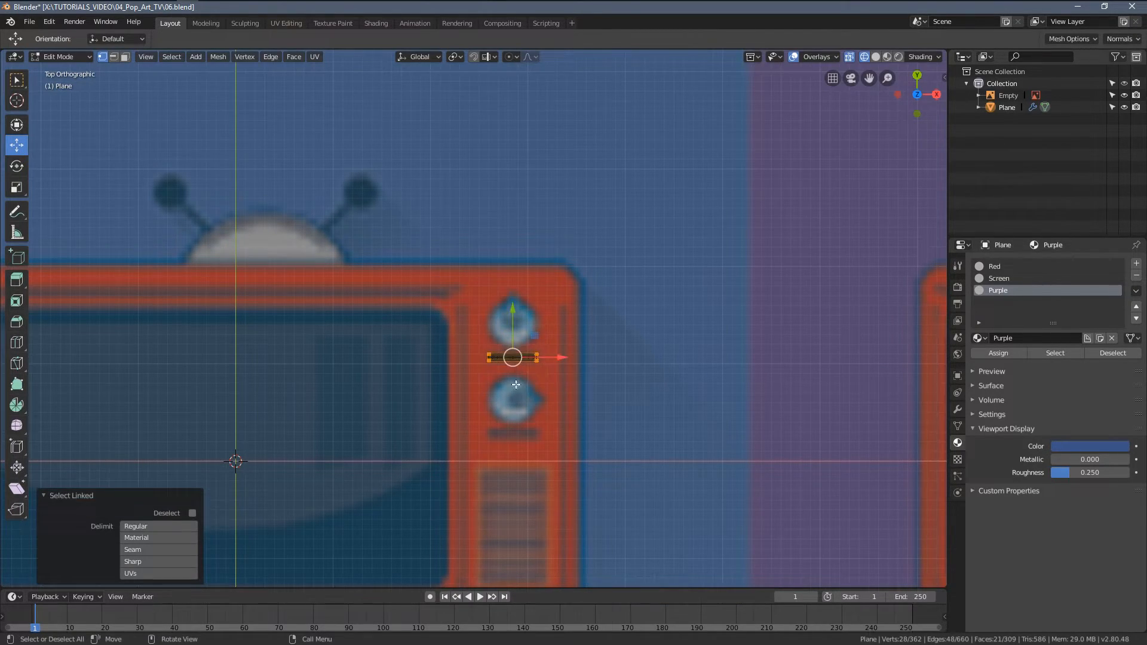
scroll(435, 374, down, 5)
shift+middle_drag(434, 374, 598, 373)
drag(698, 335, 305, 365)
scroll(305, 365, up, 8)
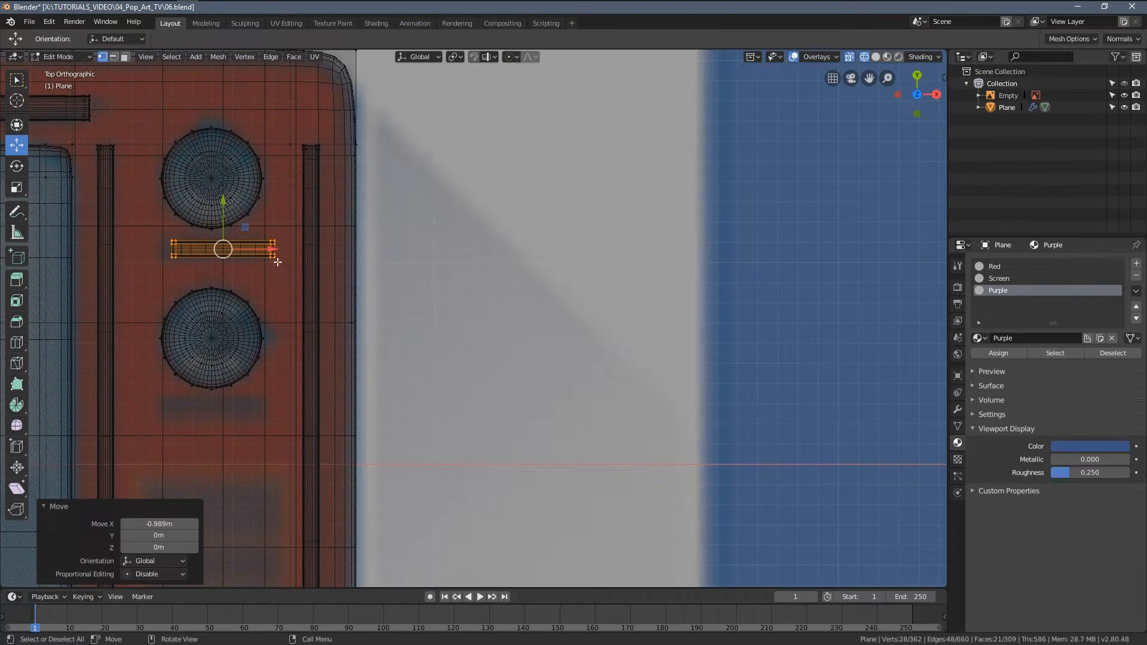
Center the short bar under the upper knob along X and scale it 1.160 along Y.
drag(244, 257, 266, 257)
key(s)
key(y)
click(330, 326)
Duplicate the short bar -0.0796 m along Y below the lower knob and check it in solid display outside mesh editing.
shift+middle_drag(212, 291, 415, 269)
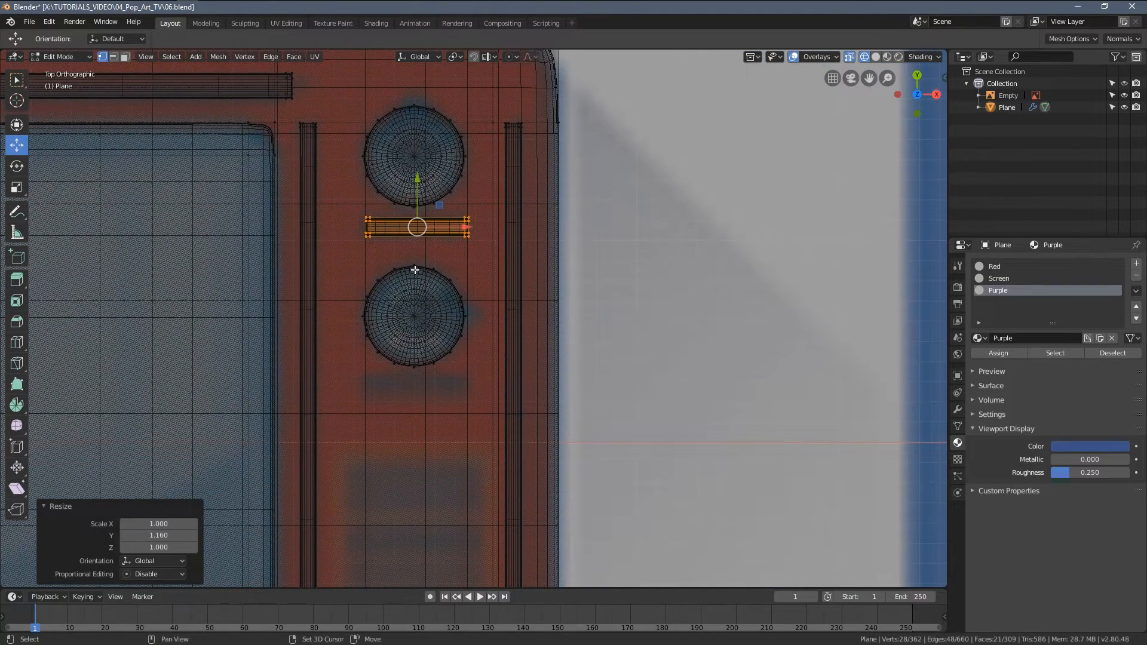
key(shift+d)
key(y)
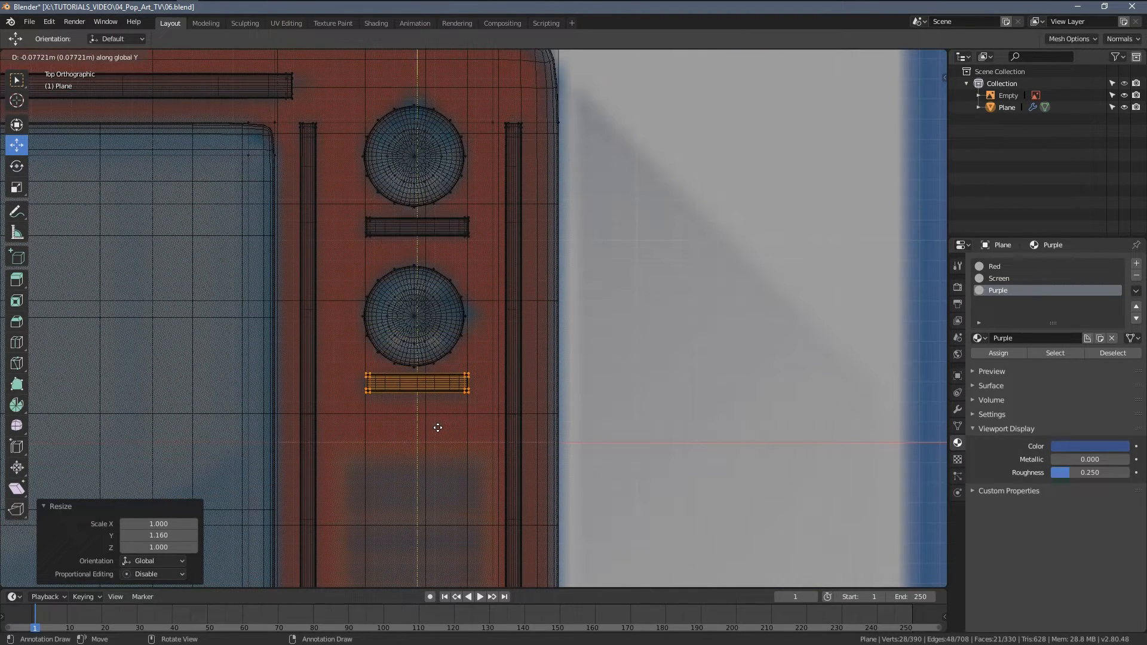
click(441, 431)
key(z)
click(605, 406)
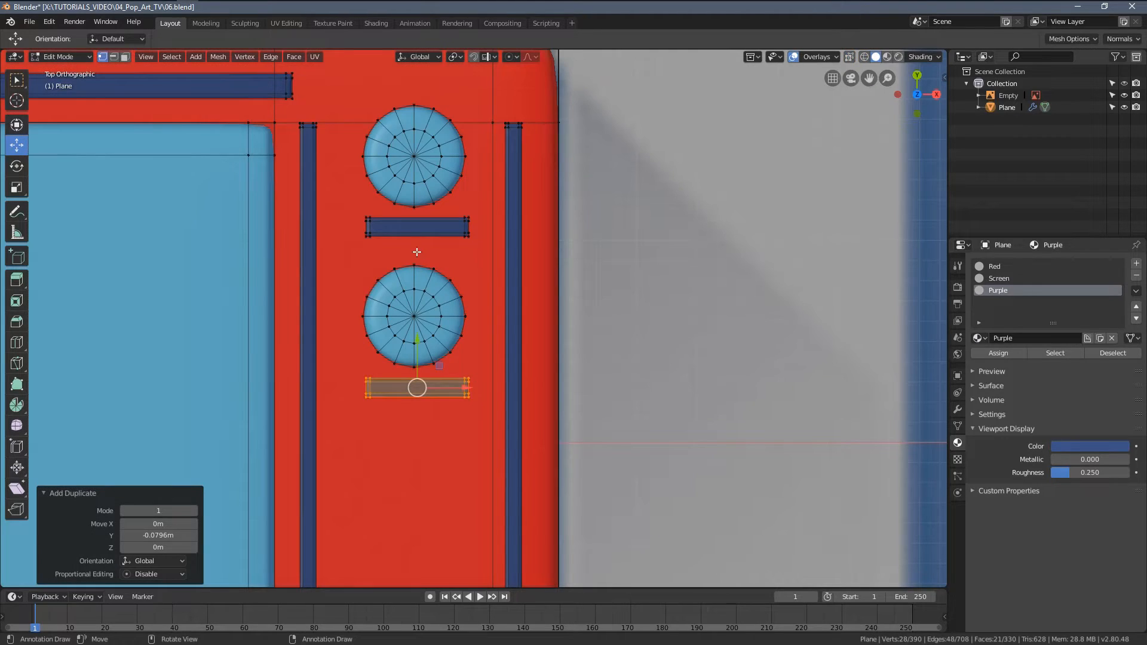
key(Tab)
scroll(433, 352, down, 4)
In wireframe mesh editing, examine the speaker grille on the reference TV and its location on the model.
key(Tab)
scroll(472, 292, up, 4)
key(z)
click(391, 350)
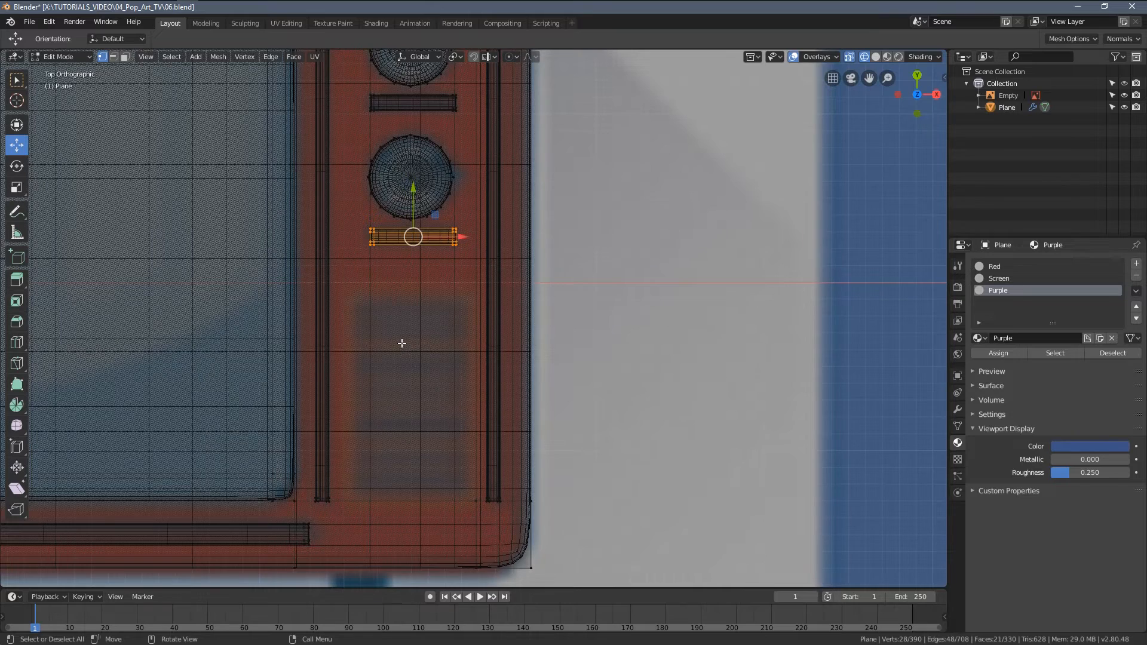
scroll(404, 345, down, 4)
shift+middle_drag(711, 360, 179, 373)
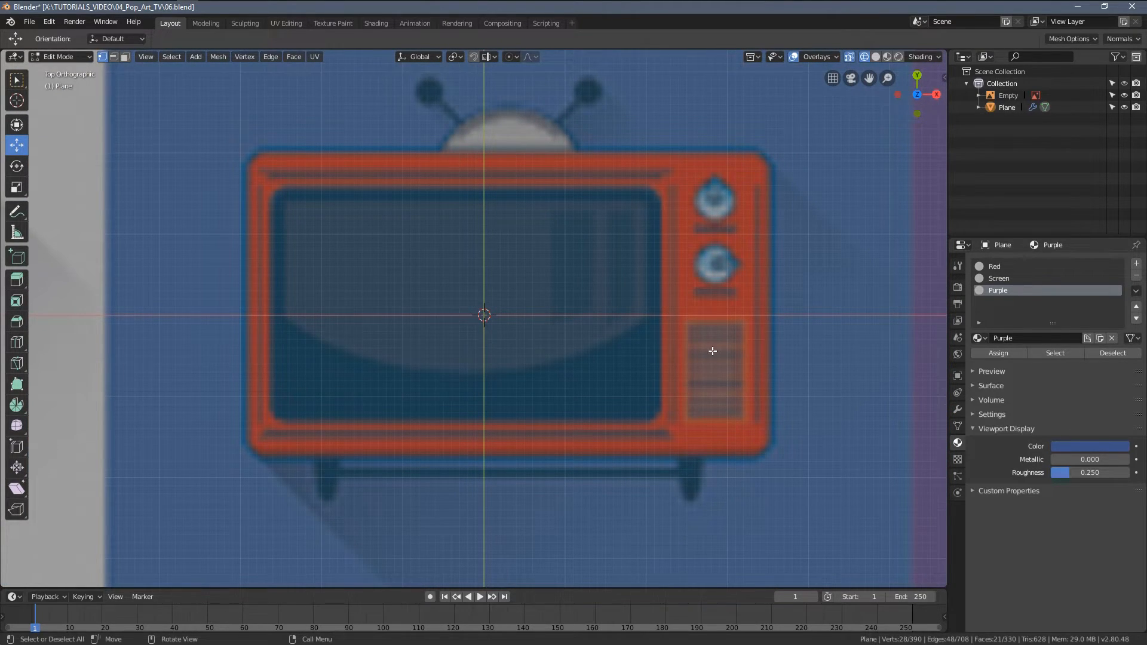
scroll(710, 343, up, 3)
shift+middle_drag(858, 333, 631, 352)
scroll(672, 341, down, 7)
shift+middle_drag(133, 330, 378, 346)
scroll(379, 346, up, 5)
shift+middle_drag(265, 343, 457, 325)
scroll(459, 328, up, 2)
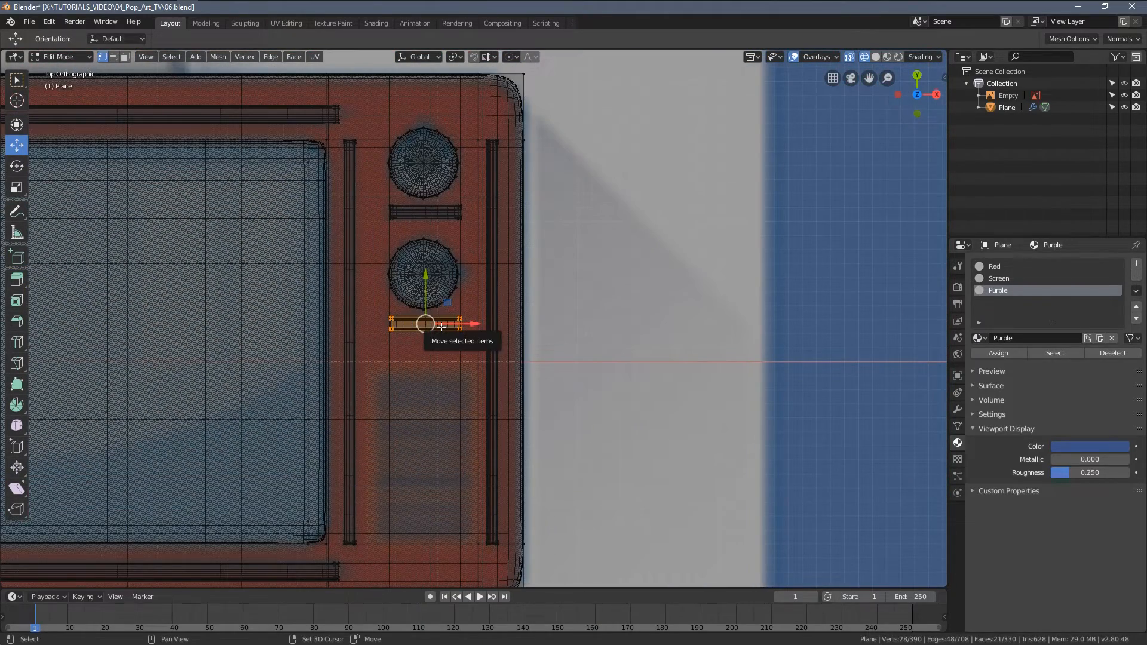
Duplicate the short bar under the lower knob -0.0329 m along Y to the grille's upper edge and scale it 0.607 along Y.
scroll(467, 322, up, 4)
key(shift+d)
key(y)
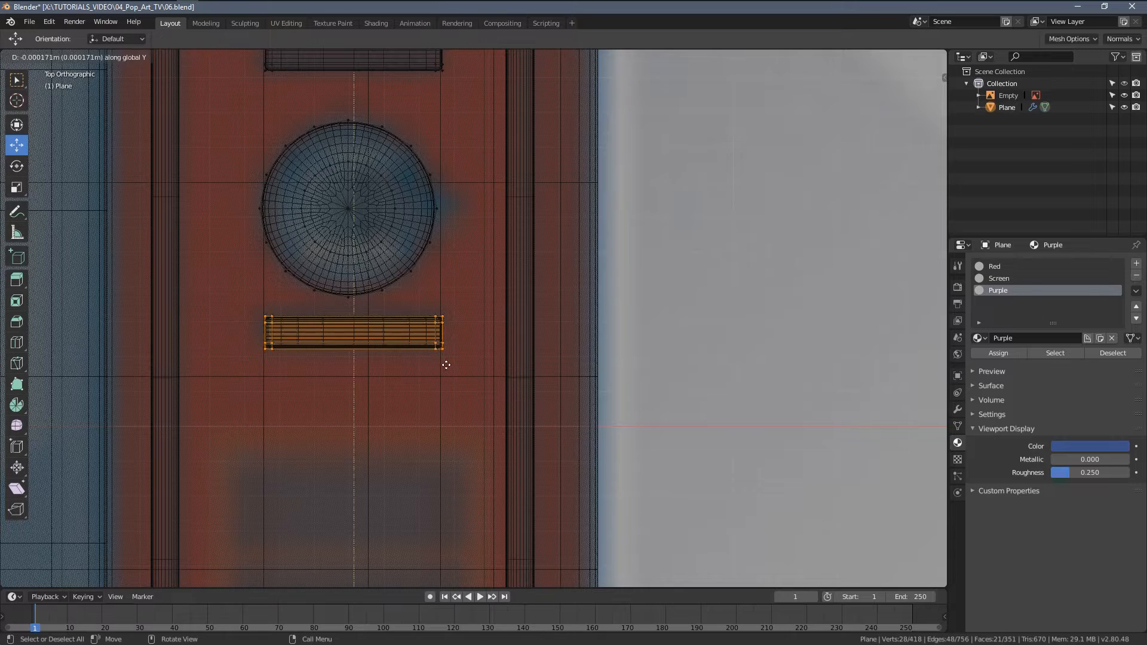
click(447, 444)
key(s)
key(y)
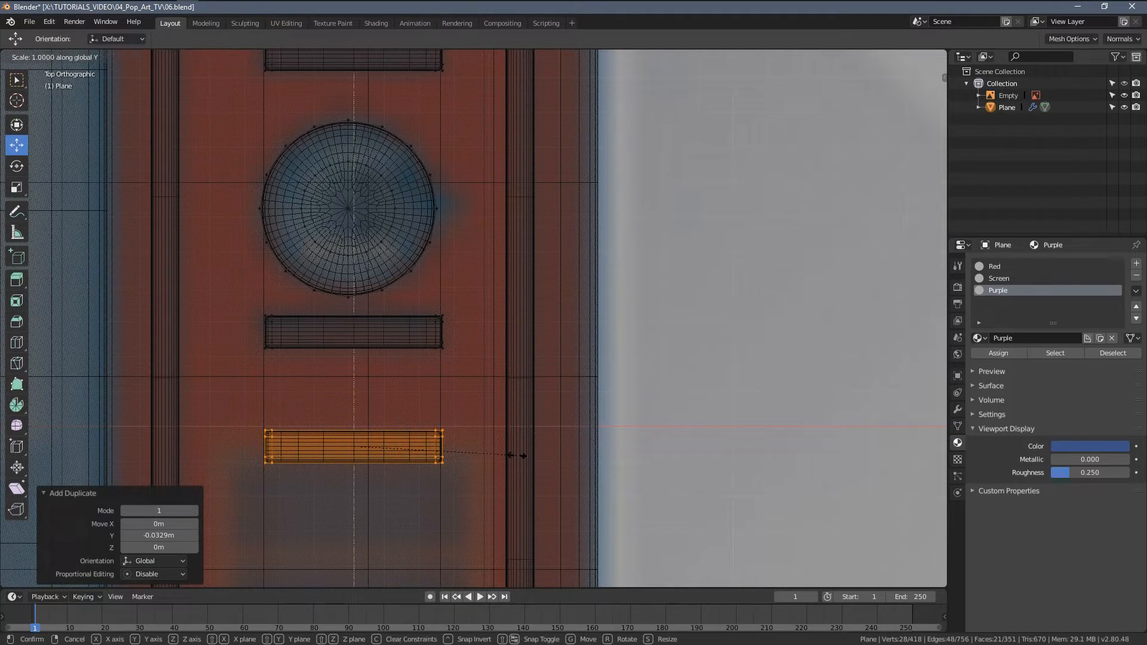
click(450, 445)
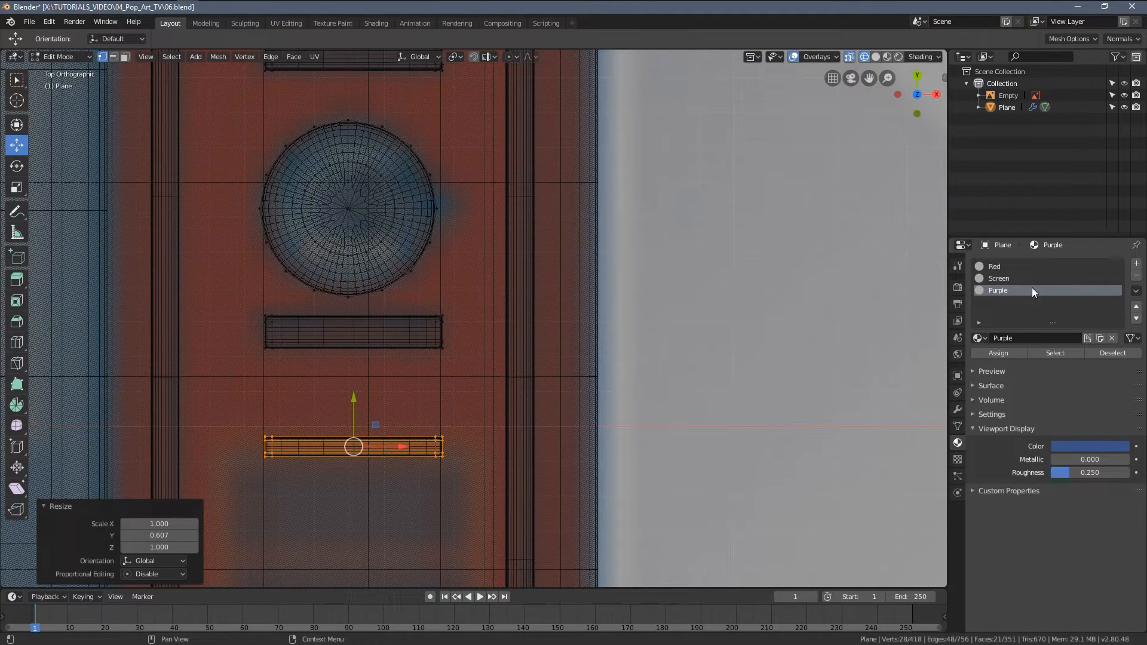
Create a new material called Orange and assign it to the selected thin bar.
click(1137, 263)
click(1025, 340)
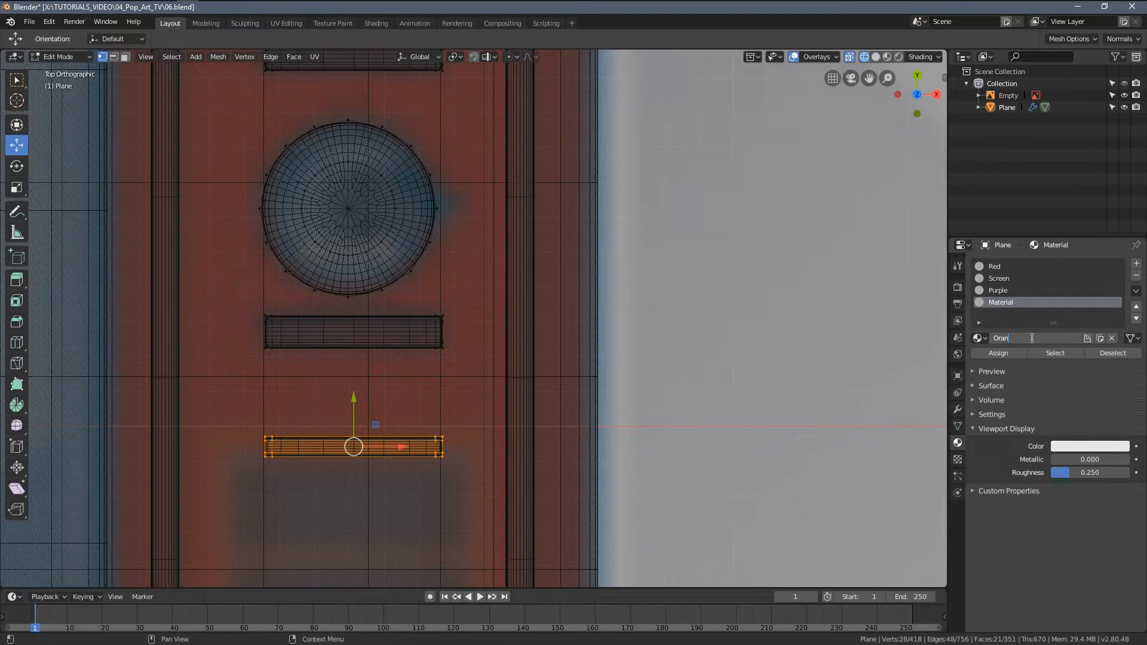
key(Return)
click(1007, 352)
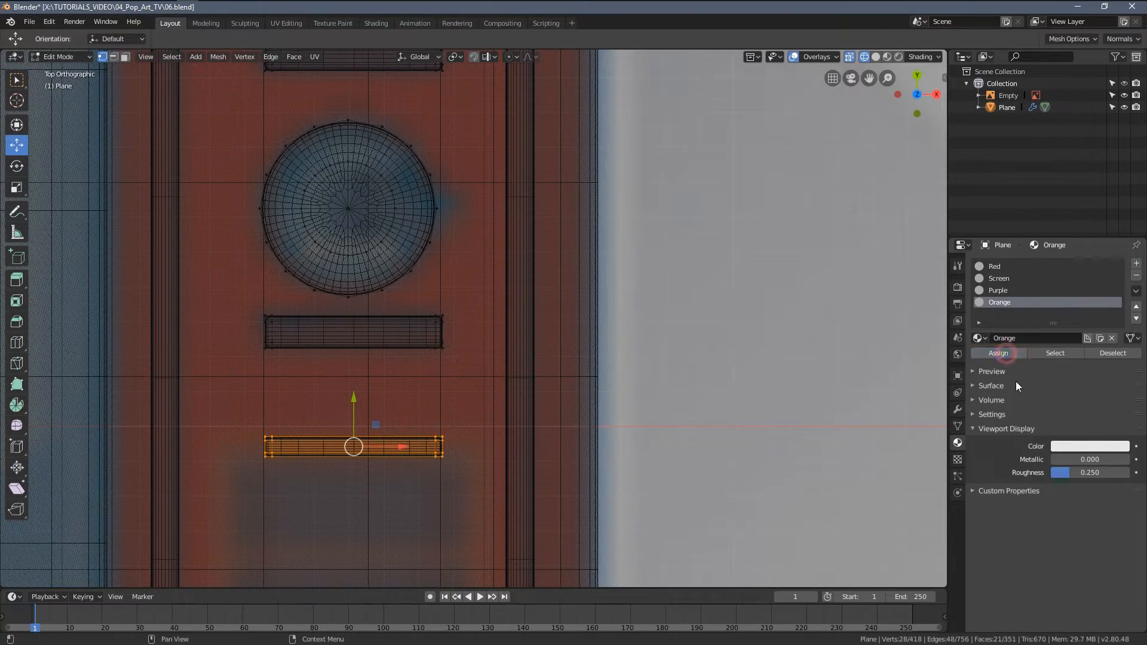
Set the Orange material's viewport display color to orange and check the bar in solid display before returning to wireframe.
click(1093, 446)
key(z)
click(515, 450)
scroll(423, 392, down, 5)
scroll(490, 315, up, 4)
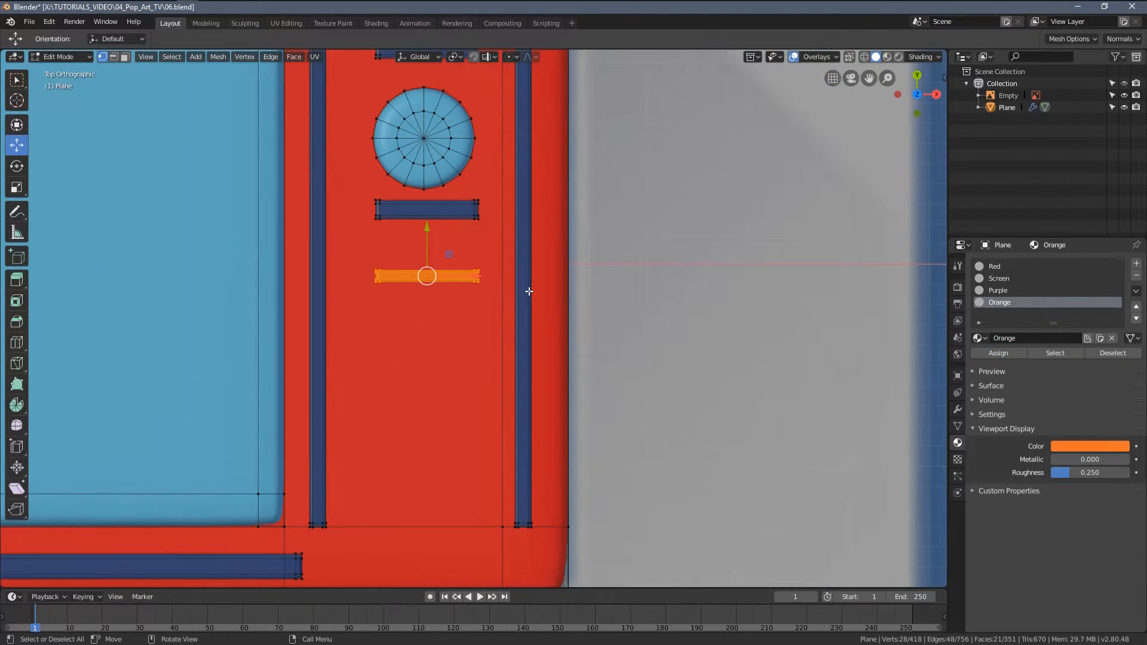
shift+middle_drag(527, 291, 526, 376)
scroll(525, 377, up, 2)
key(z)
click(422, 372)
key(s)
key(x)
key(Escape)
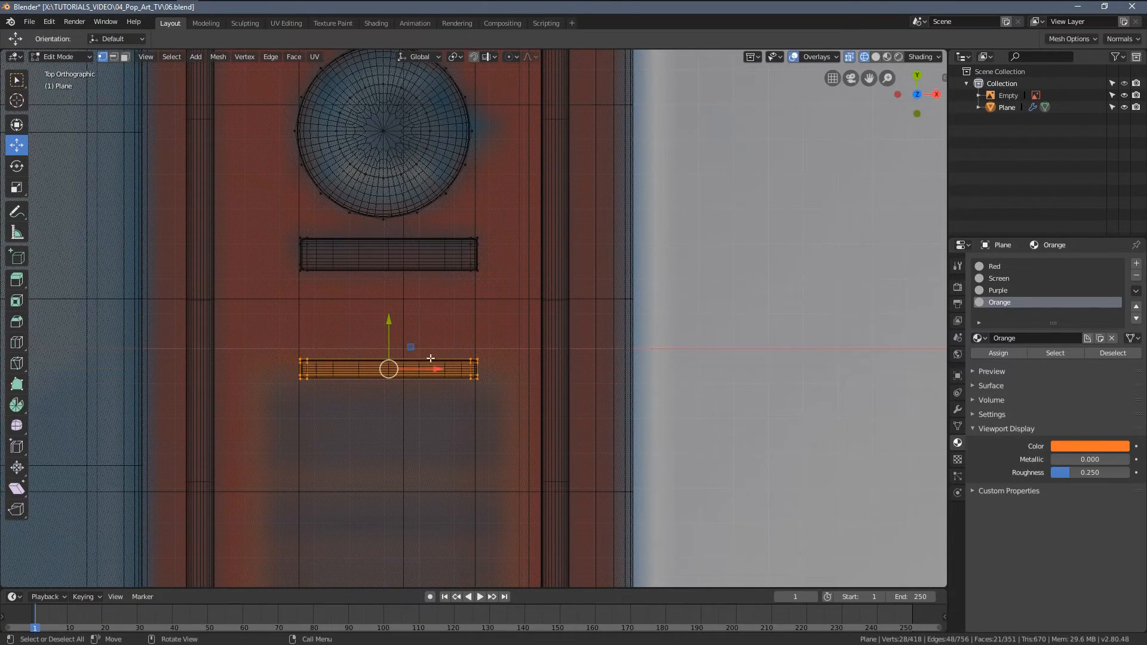
Widen the orange bar by moving its ends outward, the right one 0.0267 m along X, and select the whole bar.
drag(425, 370, 561, 372)
key(a)
key(a)
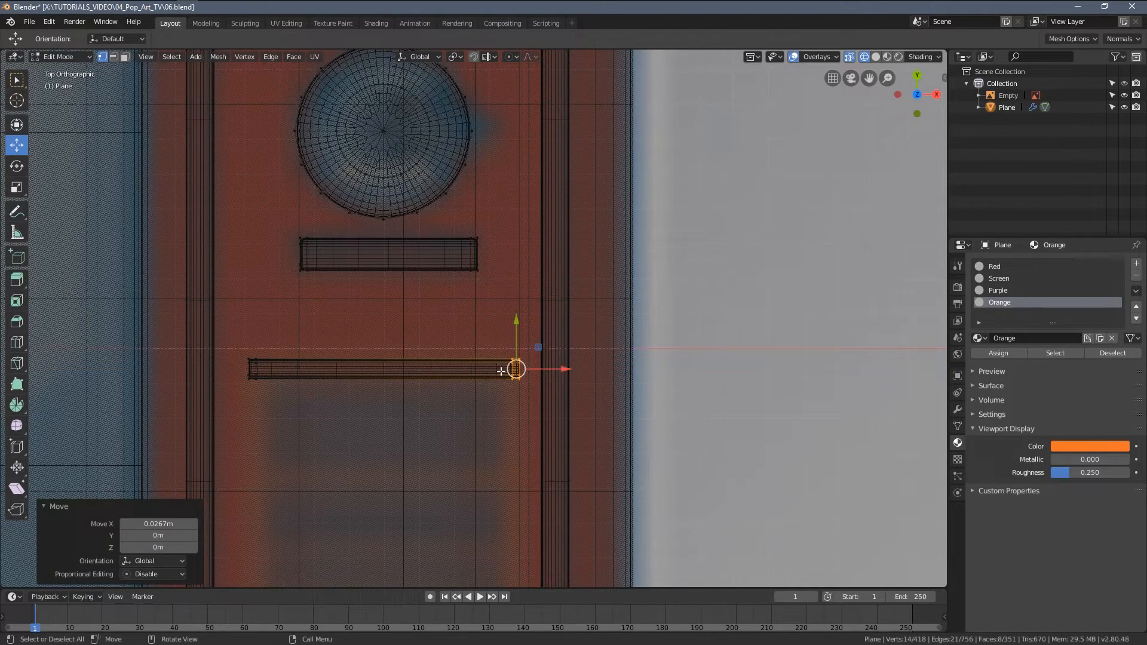
key(l)
Examine the slats and outer frame of the speaker grille on the reference TV.
scroll(476, 377, down, 4)
shift+middle_drag(443, 404, 128, 353)
scroll(472, 371, down, 5)
shift+middle_drag(782, 356, 568, 374)
scroll(568, 374, up, 4)
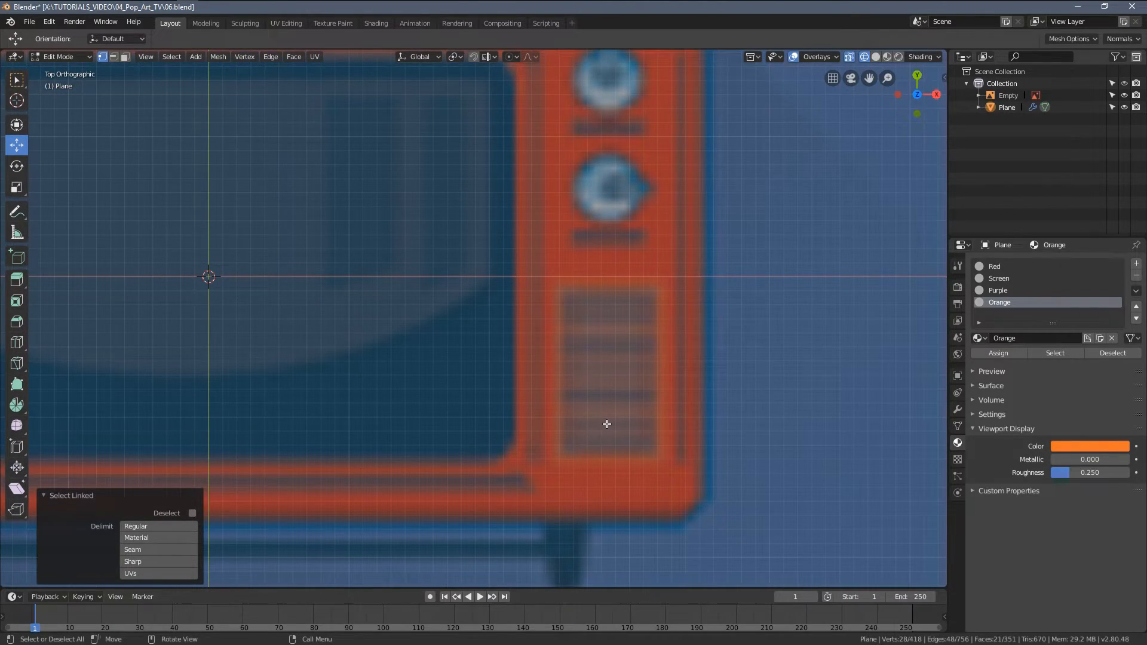
scroll(624, 355, down, 3)
shift+middle_drag(287, 296, 581, 343)
shift+middle_drag(242, 376, 583, 327)
scroll(574, 325, up, 4)
shift+middle_drag(256, 291, 363, 285)
scroll(362, 285, up, 1)
Duplicate the orange bar -0.0319 m along Y, repeat this three more times, and raise the lowest copy to the grille's bottom edge.
key(shift+d)
key(y)
click(365, 347)
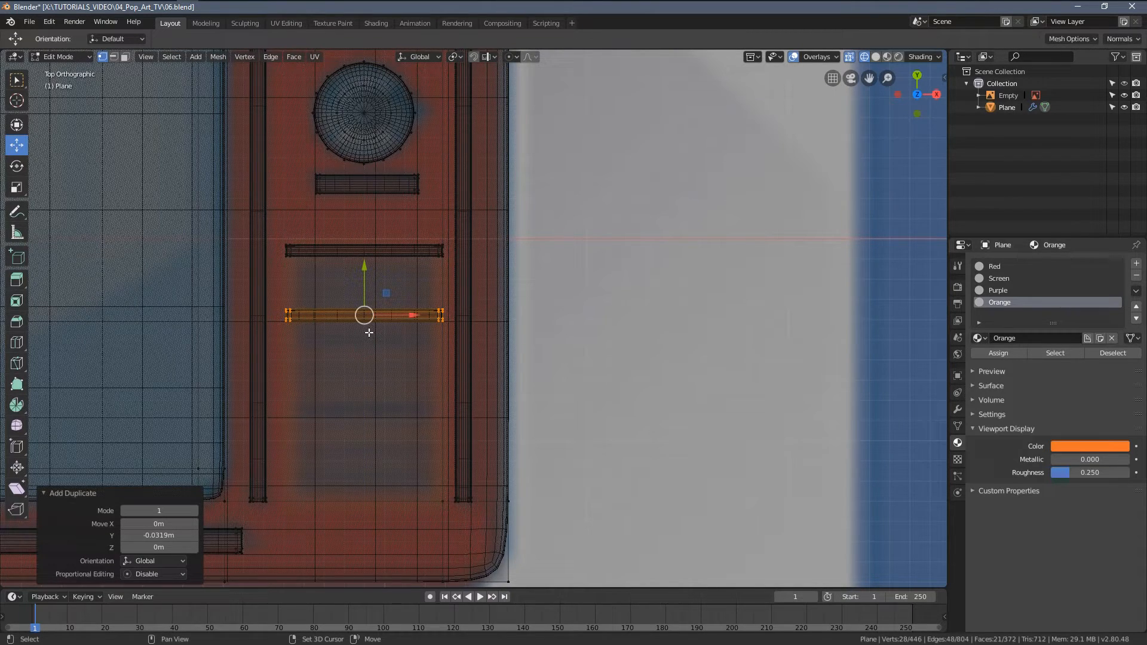
key(shift+r)
key(shift+r)
key(shift+r)
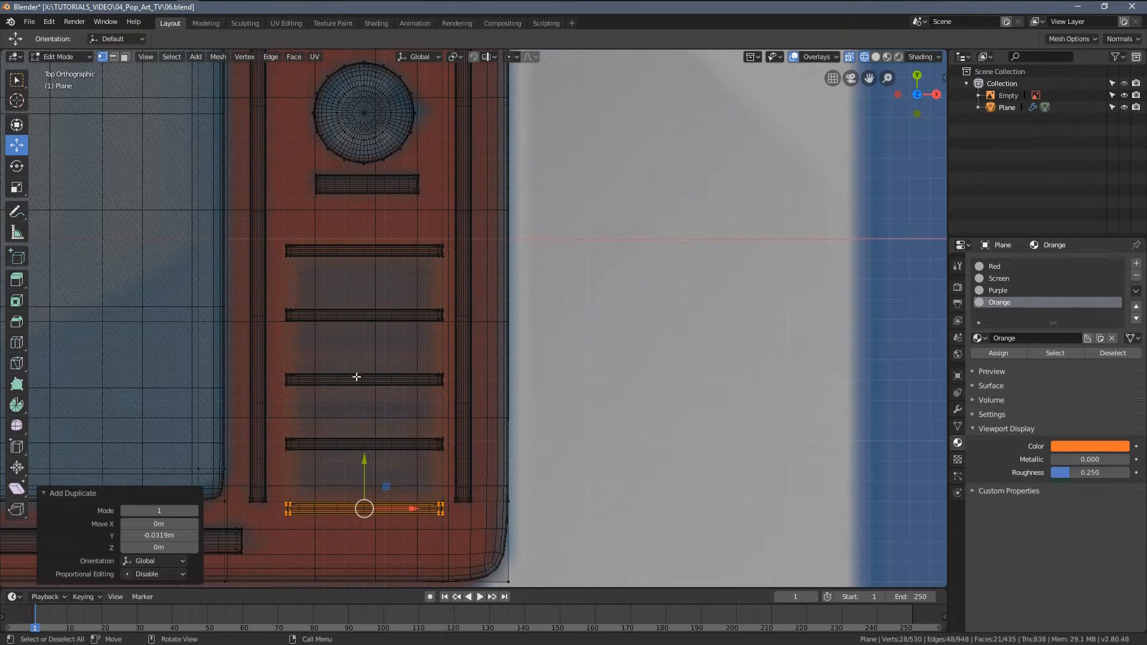
drag(365, 458, 369, 442)
Move the three middle orange bars 0.00325 m along Y and save the file as 07.blend.
key(a)
key(alt+a)
key(l)
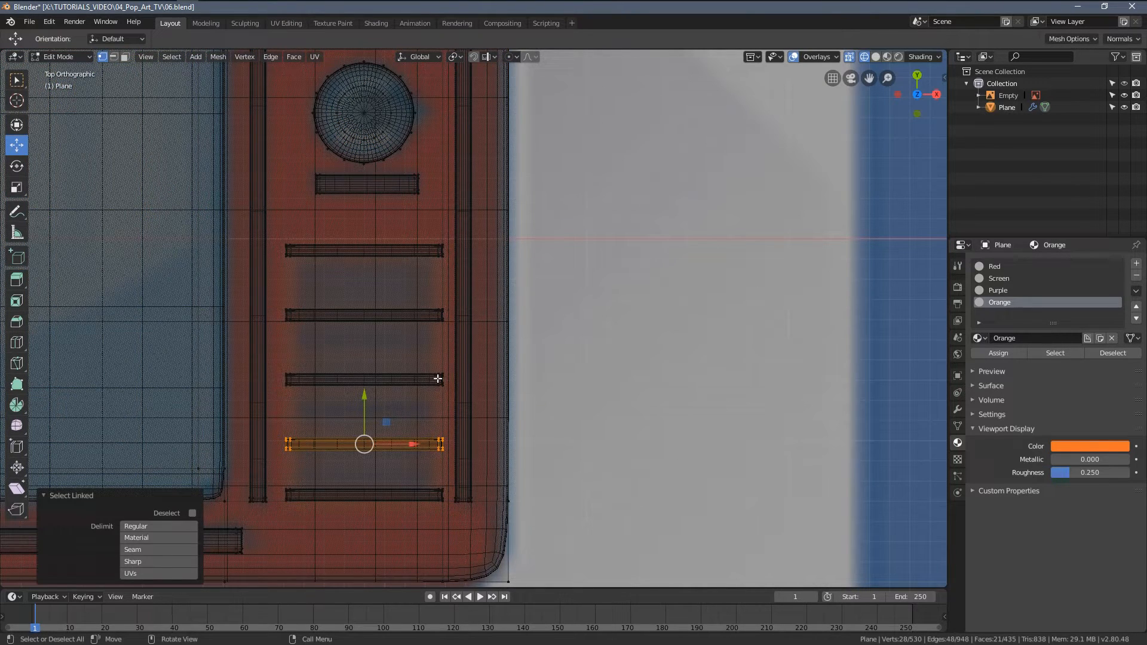
key(l)
key(l)
key(g)
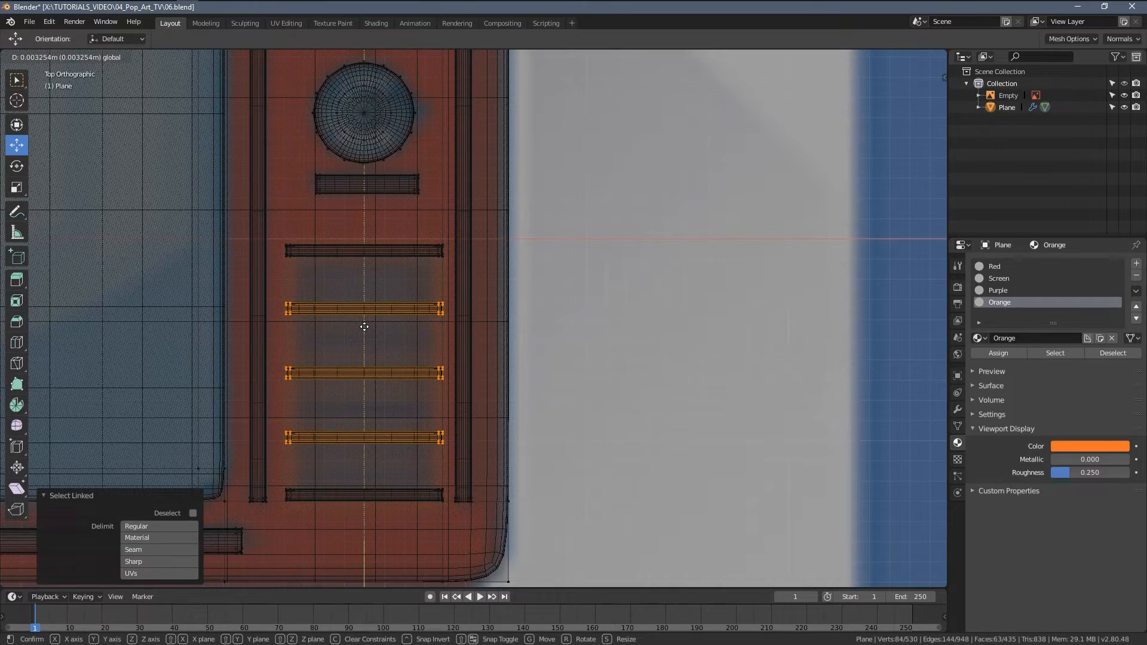
click(364, 326)
scroll(331, 336, up, 1)
key(ctrl+alt+s)
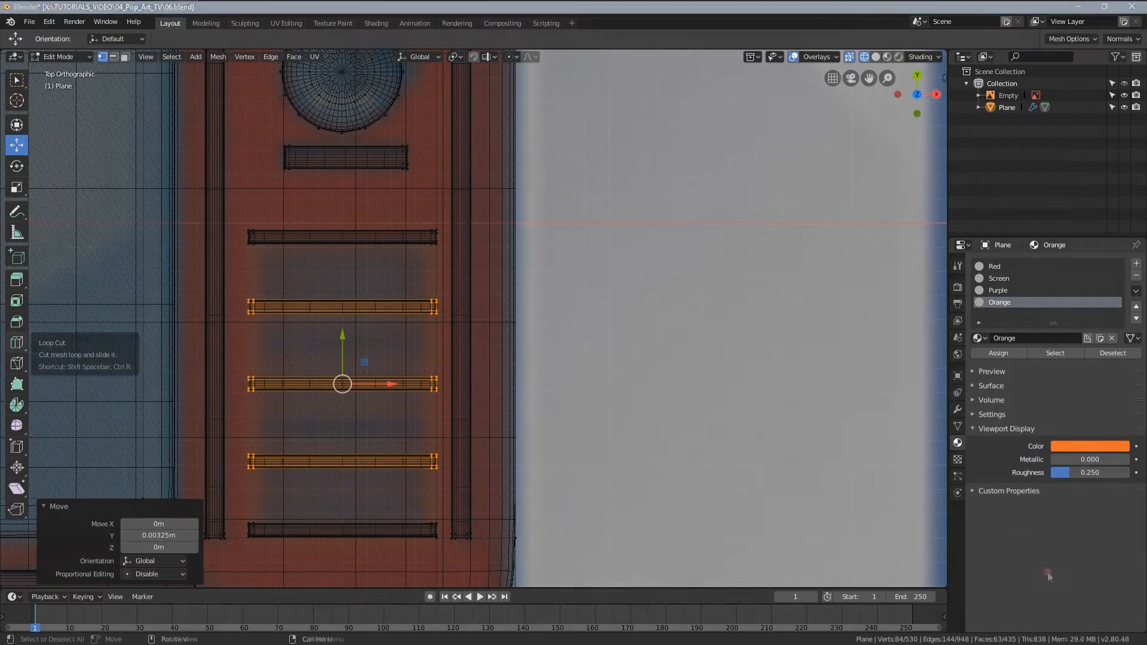
Scale the three middle orange bars to about 0.90 along X.
scroll(453, 340, up, 2)
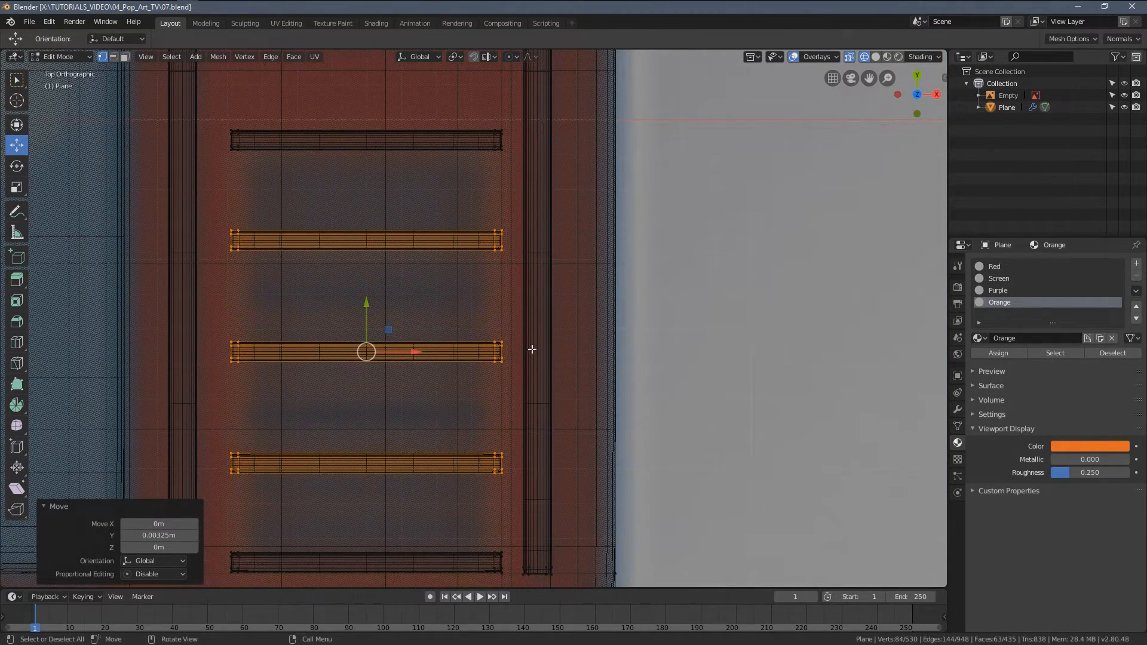
key(s)
key(x)
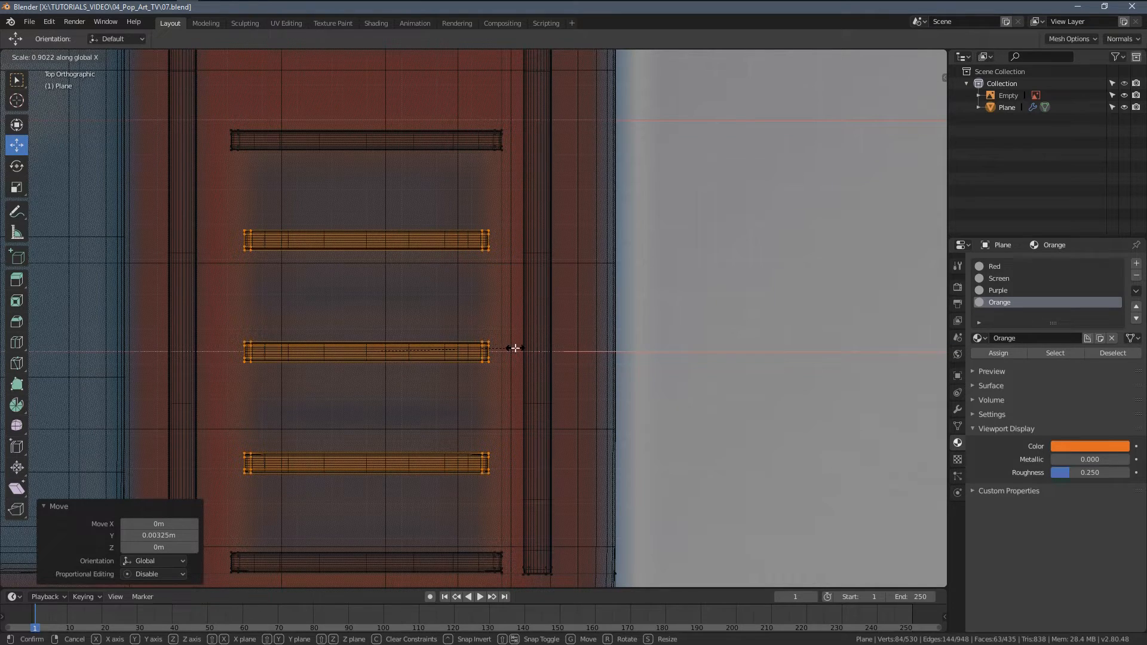
click(508, 347)
Duplicate the top orange bar, rotate the copy 90°, and place it at the grille's left side just under the top bar.
key(a)
key(alt+a)
key(l)
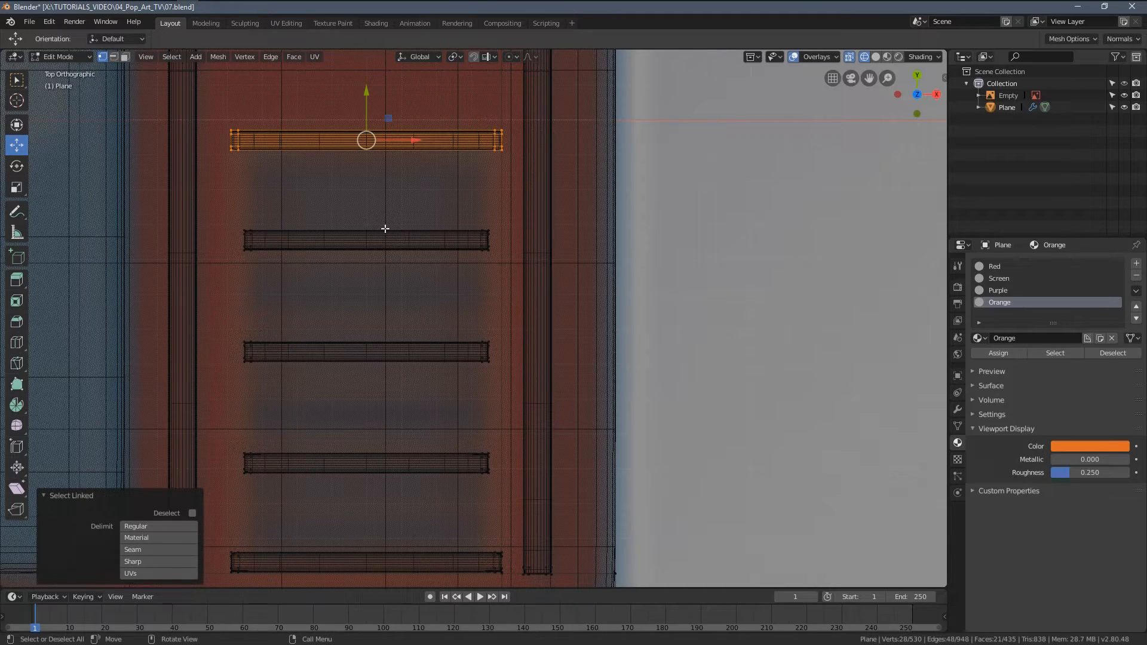
key(shift+d)
click(344, 404)
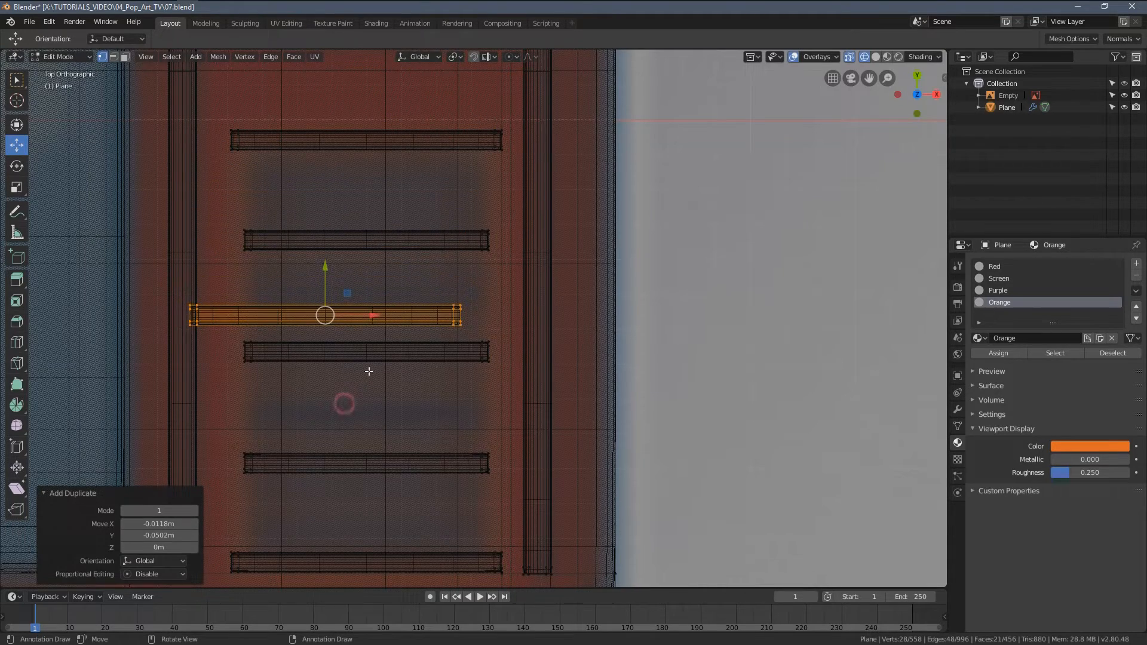
text(r90)
click(418, 346)
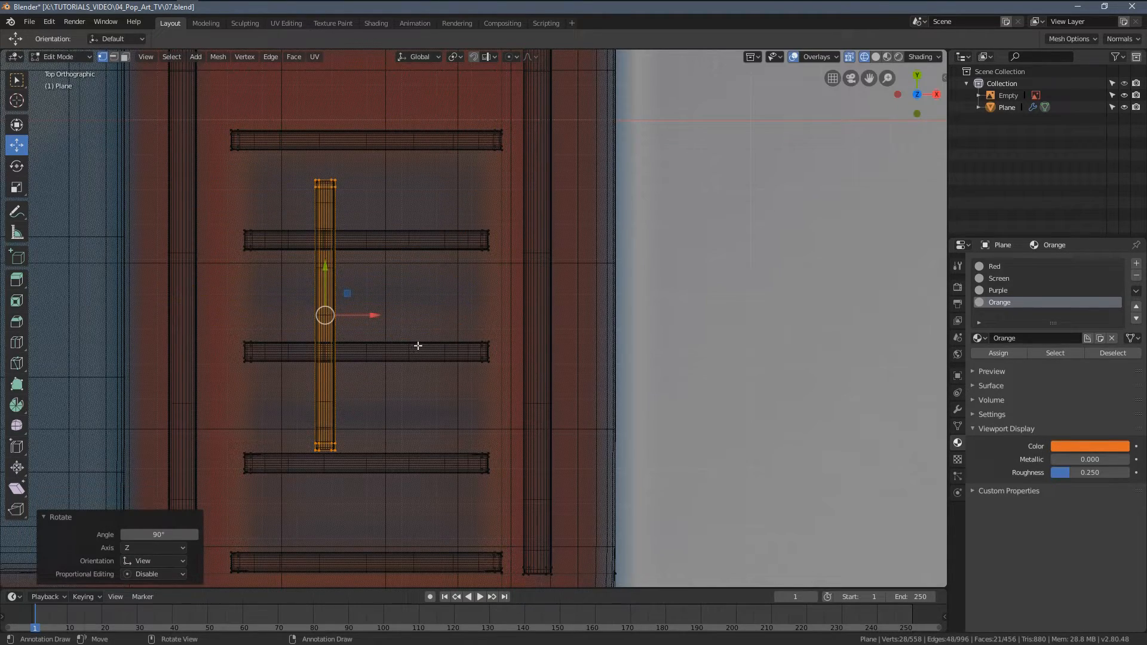
key(g)
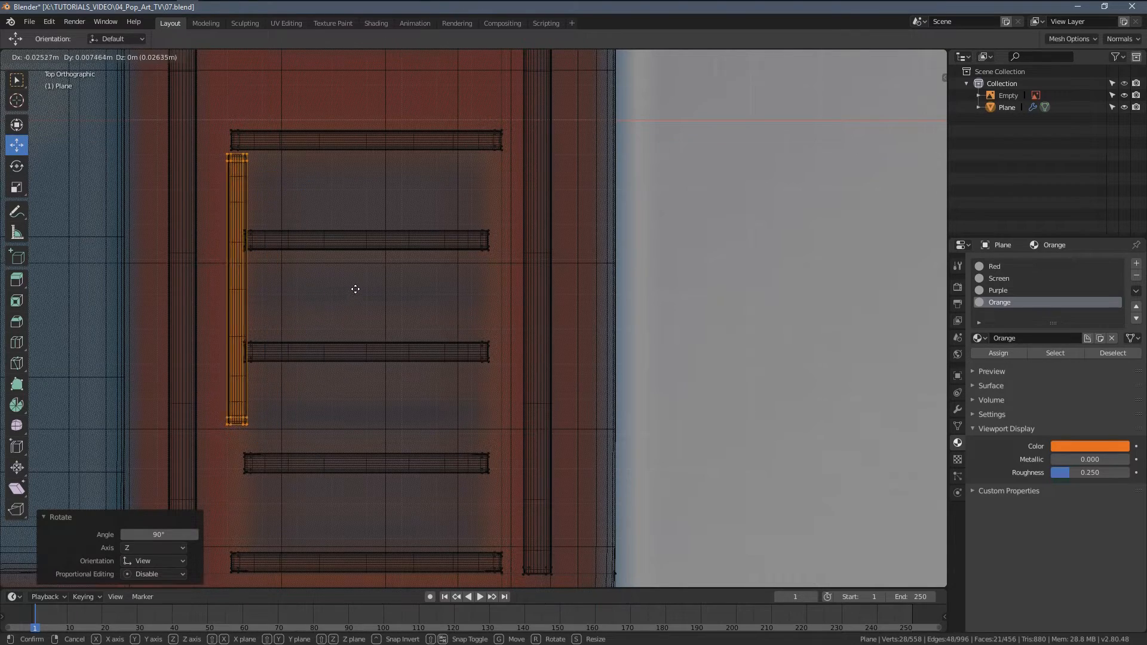
click(375, 277)
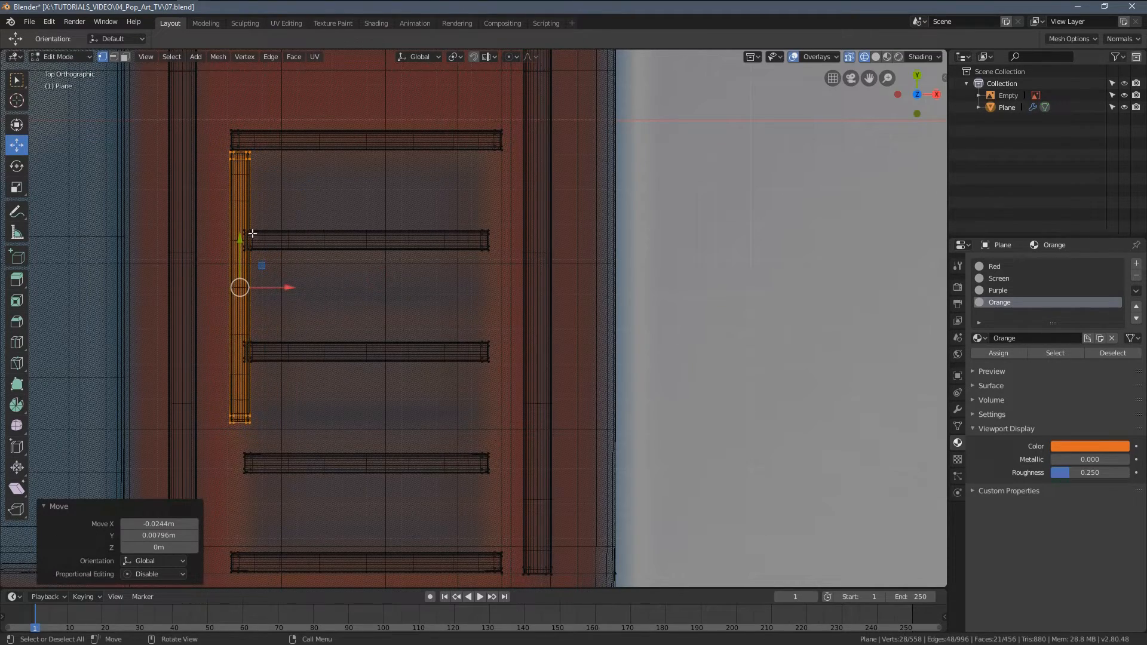
Stretch the vertical orange bar by moving its lower end along Y down to the bottom bar.
key(b)
middle_drag(197, 123, 291, 191)
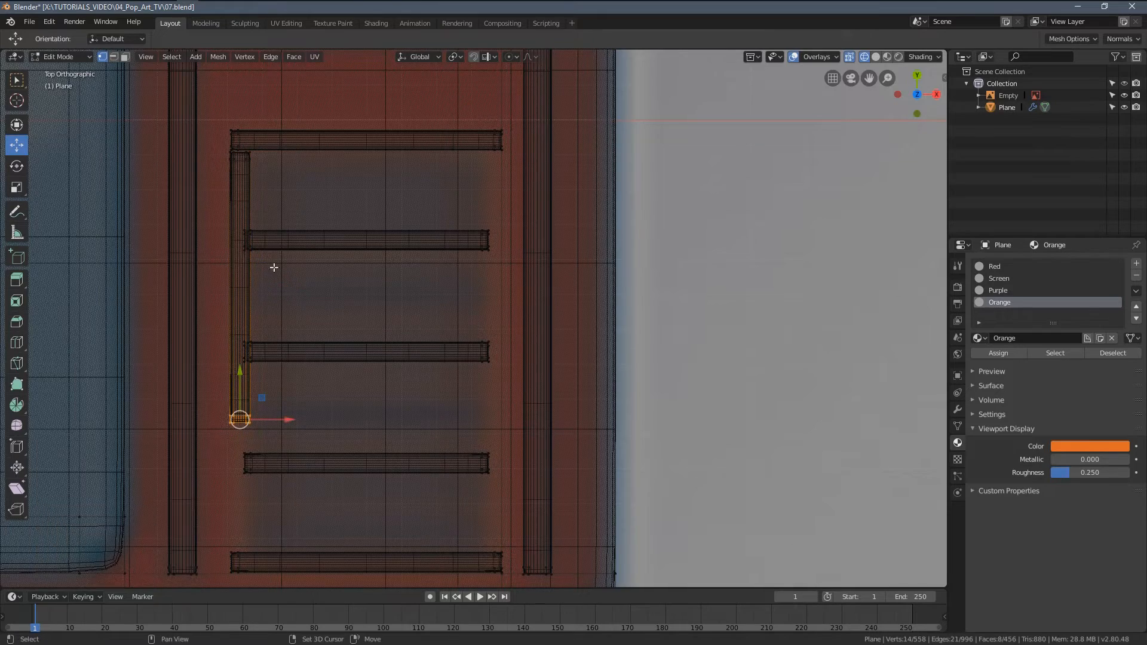
scroll(263, 396, up, 1)
shift+middle_drag(262, 395, 281, 327)
drag(254, 314, 259, 469)
Duplicate the whole vertical bar along X to the grille's right side and check the frame in solid display.
key(l)
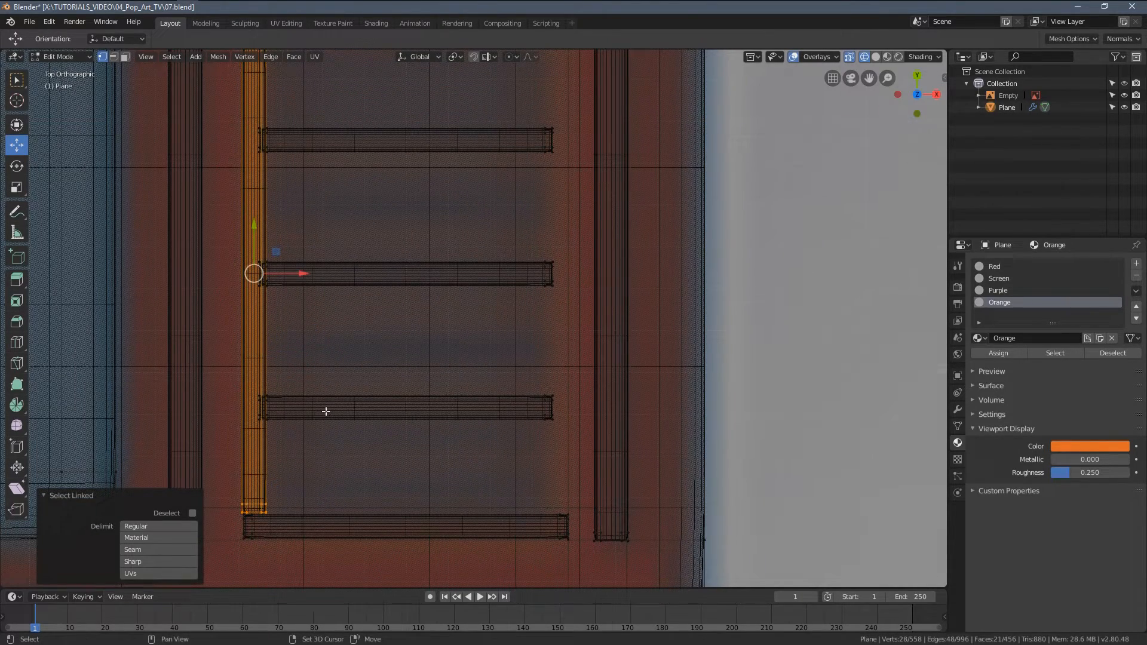
key(shift+d)
key(x)
click(630, 402)
key(z)
click(531, 387)
middle_drag(472, 404, 481, 364)
key(Tab)
scroll(386, 490, up, 2)
mouse_move(391, 508)
shift+middle_down()
mouse_move(484, 377)
mouse_move(668, 267)
mouse_move(576, 307)
mouse_move(532, 369)
mouse_move(448, 361)
shift+middle_up()
Nudge the grille's bottom and top orange bars along Y toward the ends of the side bars and check the fit.
key(Tab)
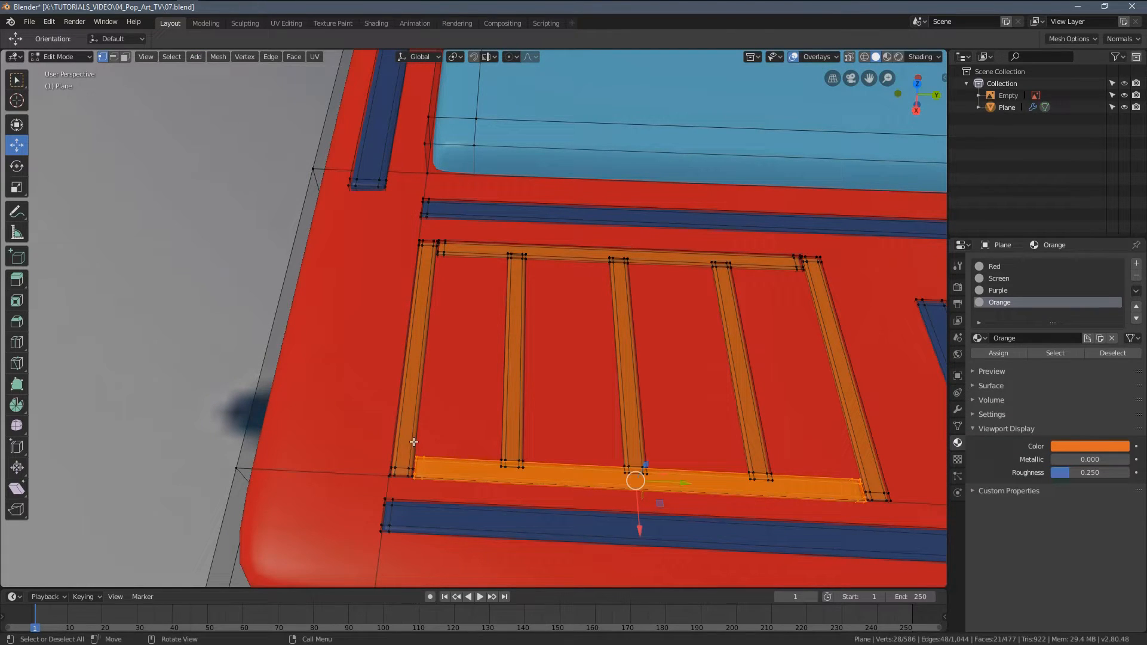
key(alt+a)
key(l)
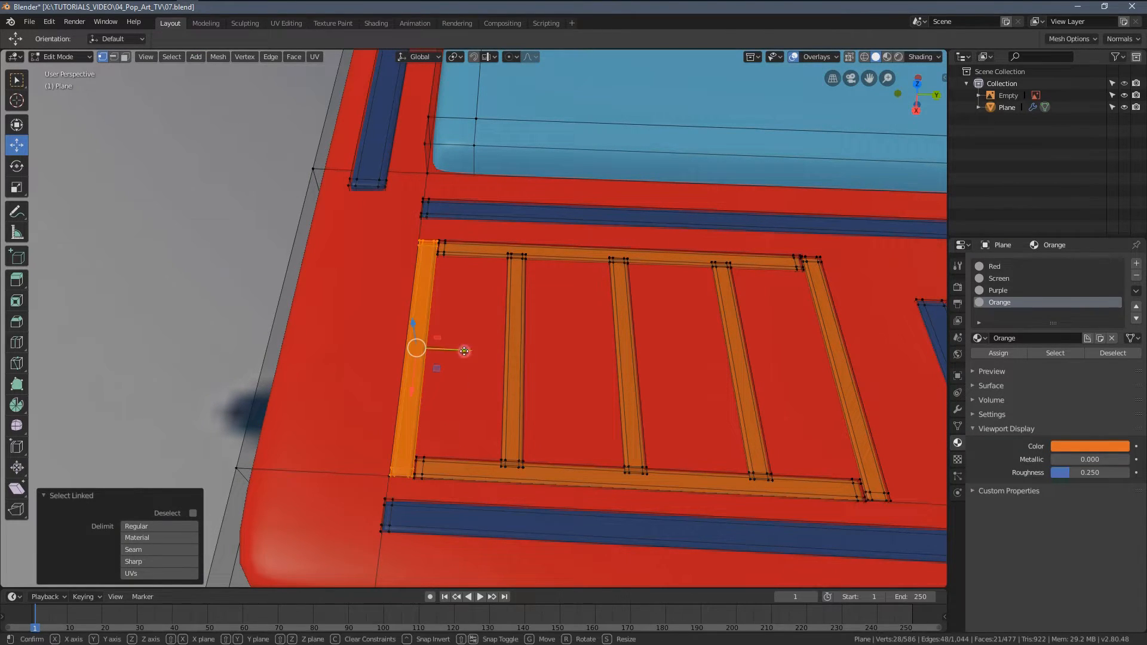
key(g)
click(497, 356)
shift+middle_drag(518, 382, 281, 358)
key(alt+a)
key(l)
drag(629, 347, 609, 348)
middle_drag(388, 332, 357, 254)
key(Tab)
scroll(479, 357, down, 2)
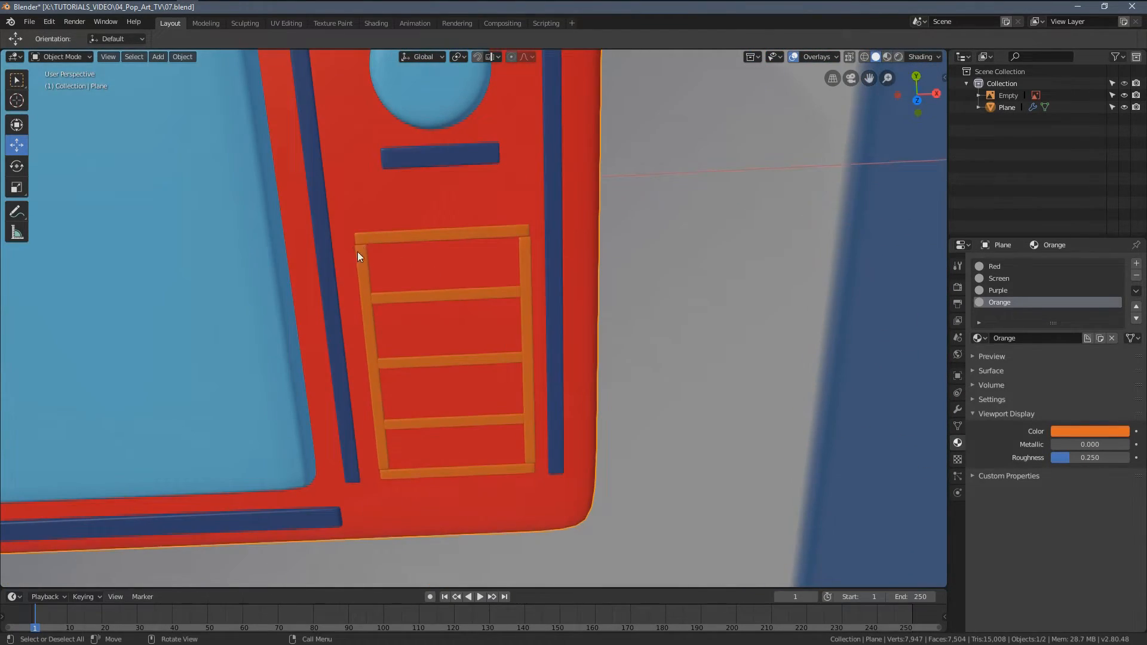
Scale the top and bottom orange bars together along X so their ends line up with the outer edges of the side bars.
key(KP_7)
key(Tab)
scroll(366, 386, up, 3)
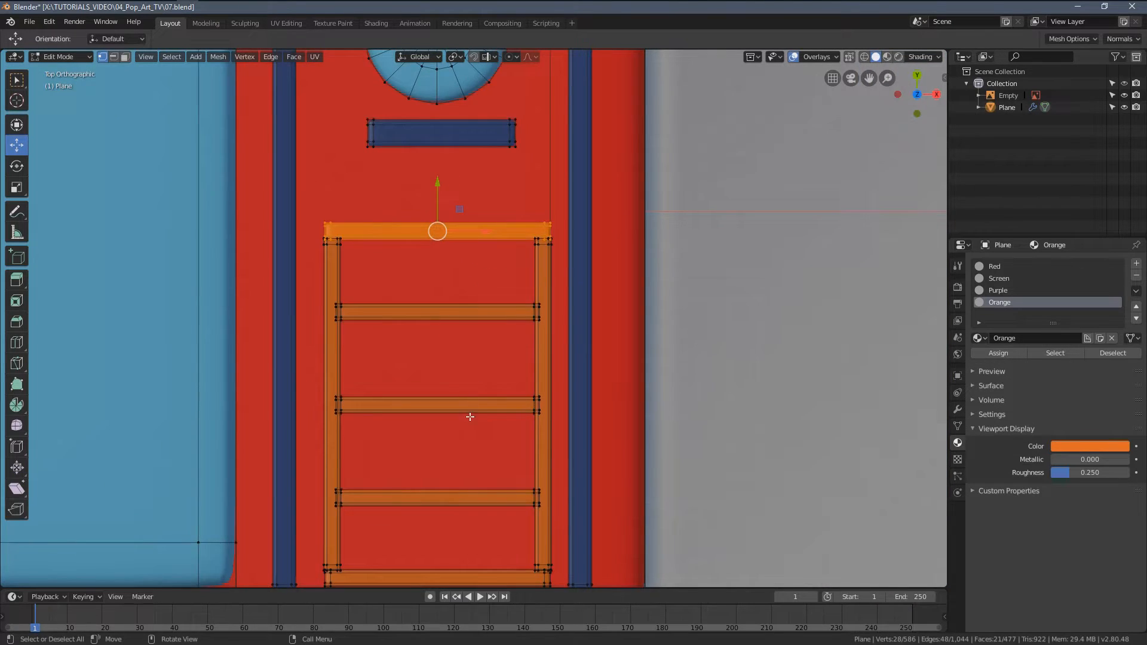
shift+middle_drag(366, 386, 417, 363)
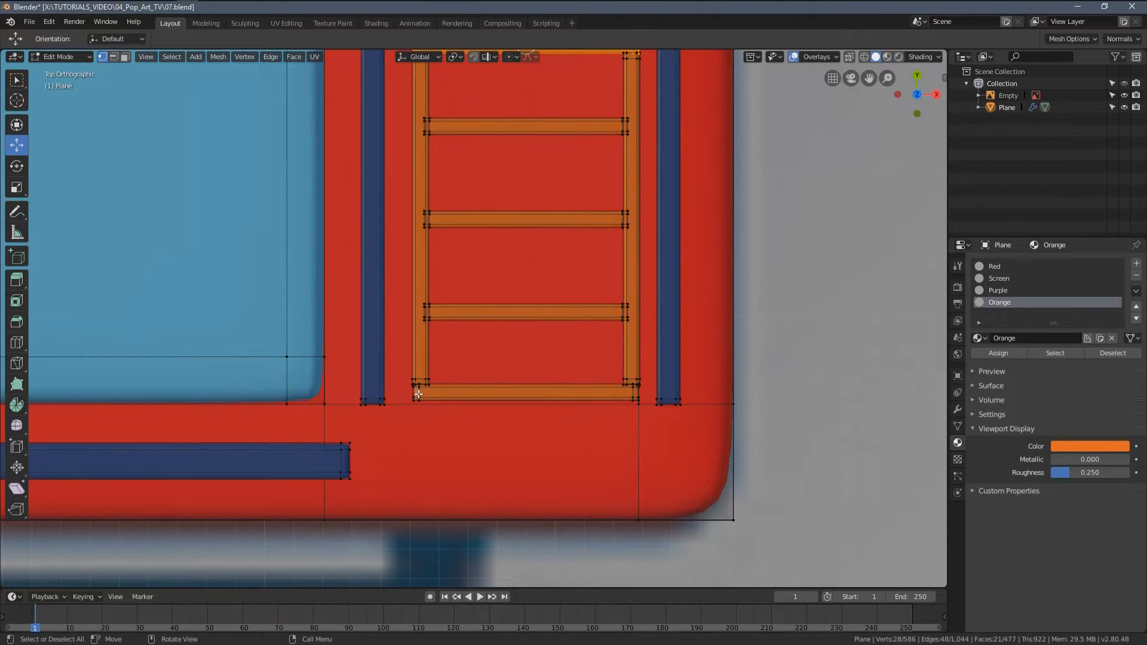
key(l)
scroll(427, 341, up, 3)
key(s)
key(x)
click(416, 351)
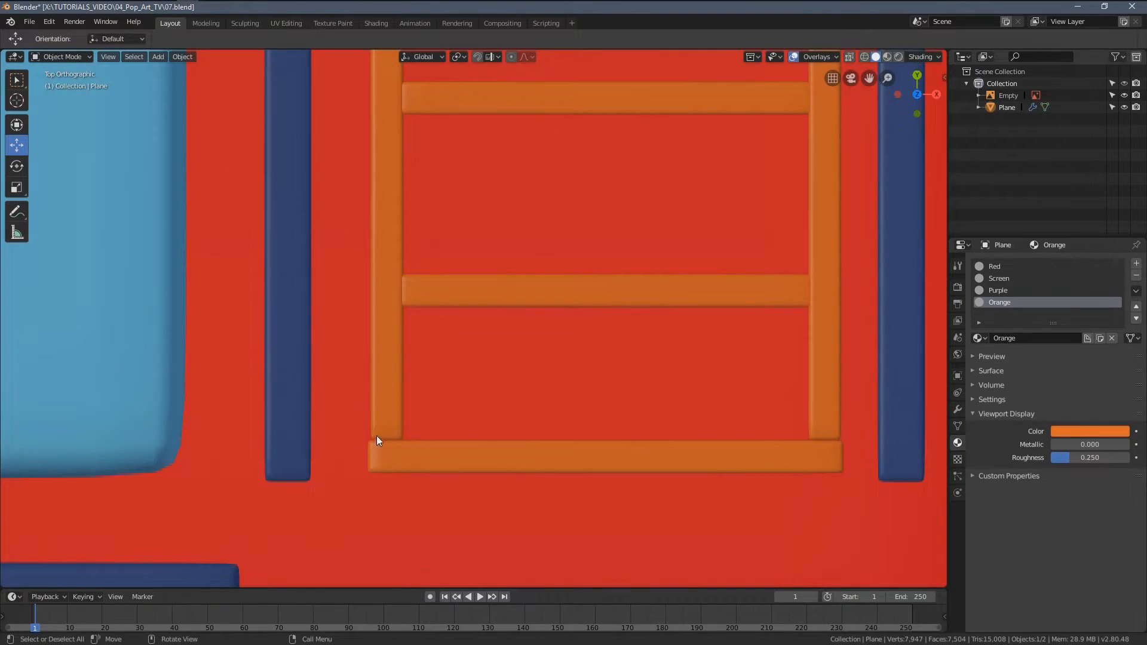
key(s)
key(x)
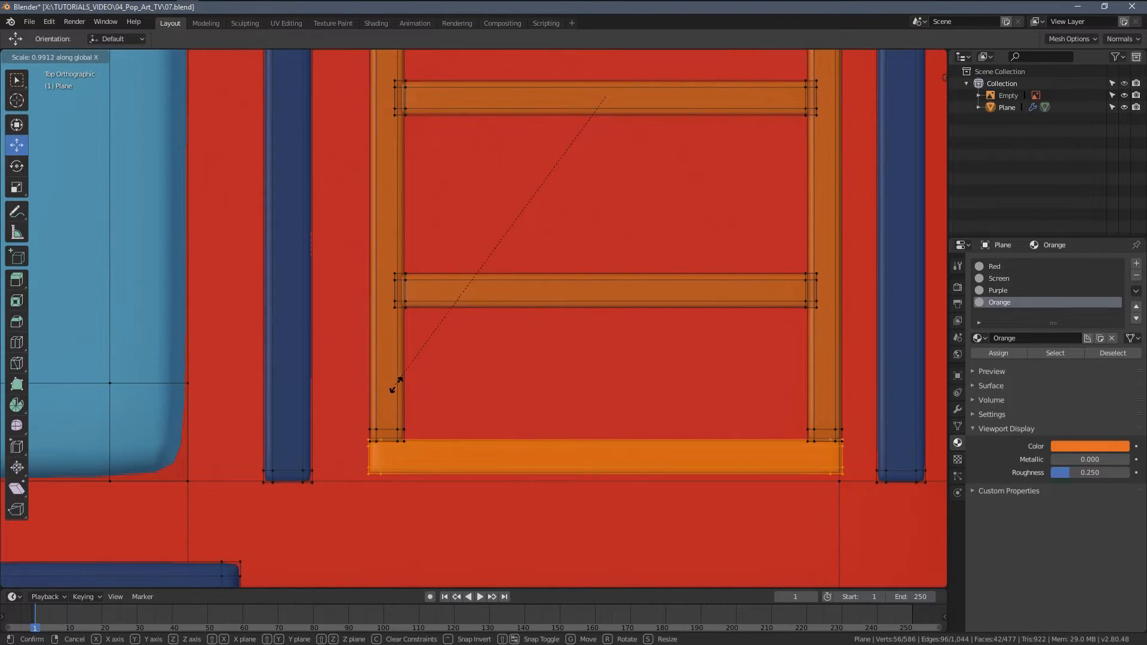
click(399, 381)
key(Tab)
scroll(443, 368, down, 10)
scroll(474, 332, up, 4)
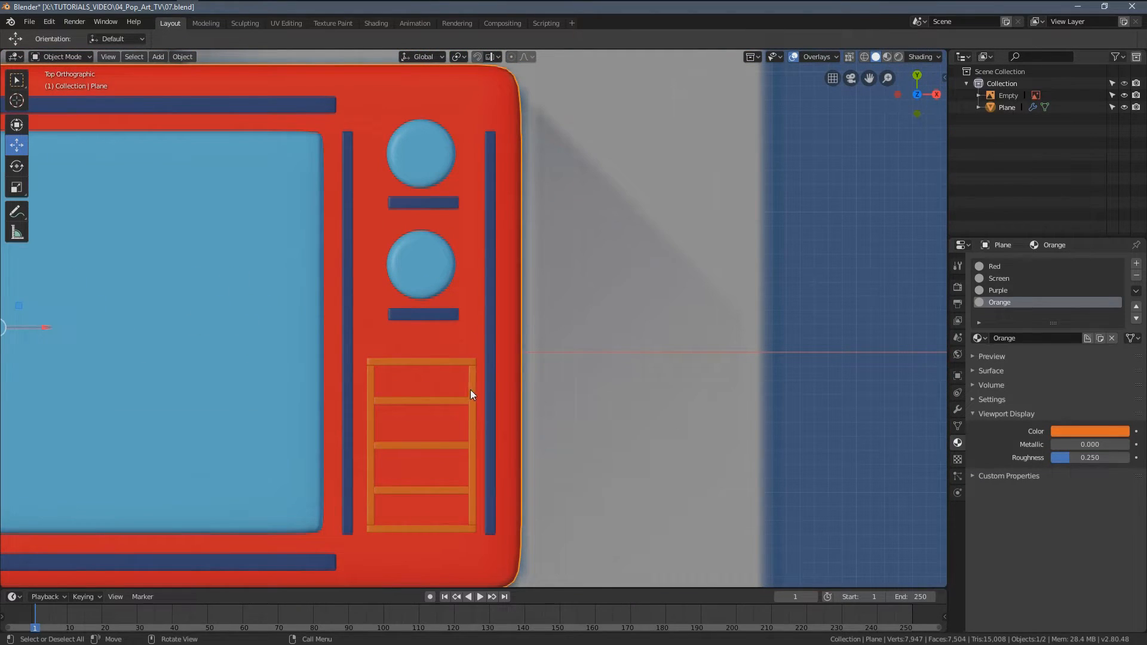
shift+middle_drag(382, 351, 417, 295)
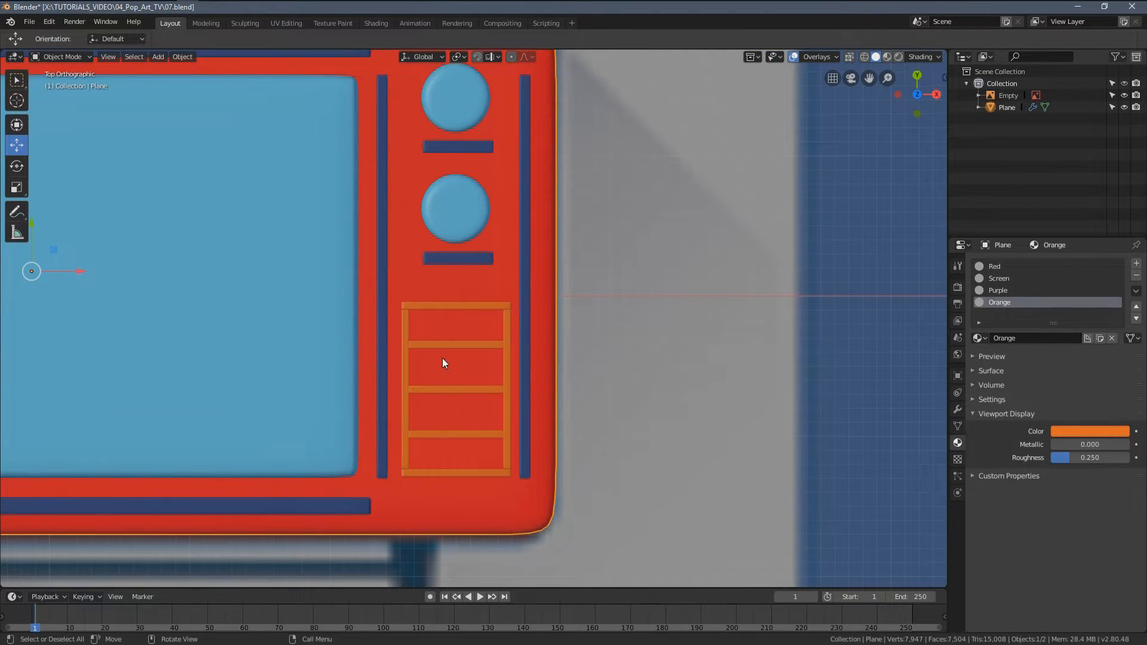
Duplicate the front face of the purple bar under the lower knob and move the copy down along Y into the grille.
scroll(450, 337, up, 2)
key(Tab)
scroll(430, 266, up, 2)
key(alt+a)
key(3)
click(407, 194)
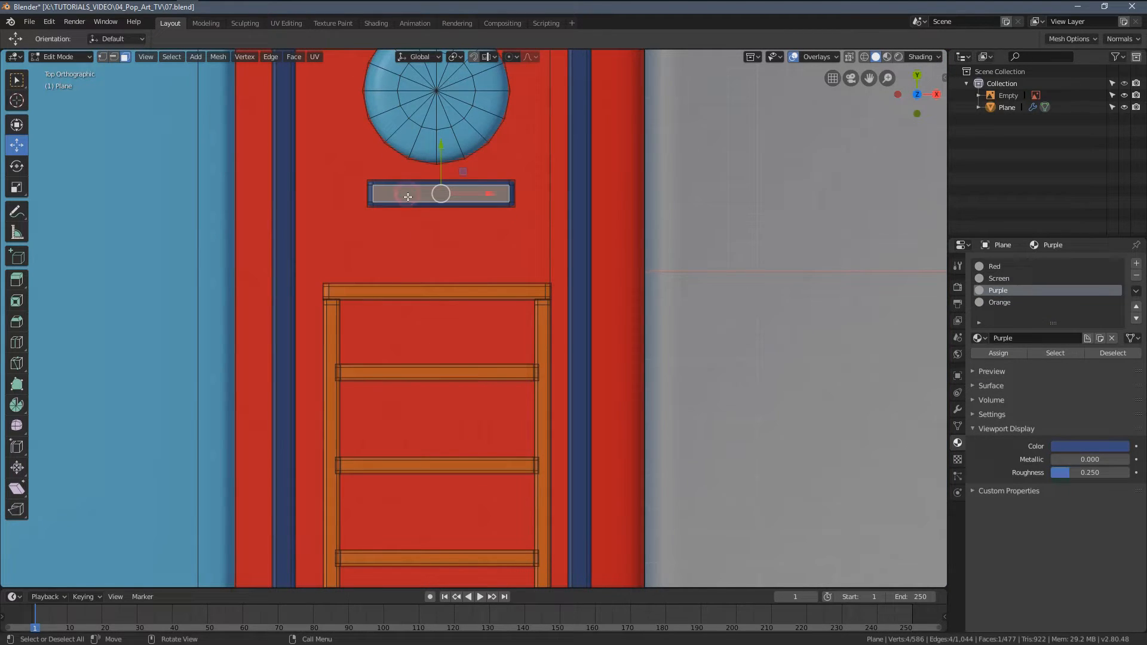
key(shift+d)
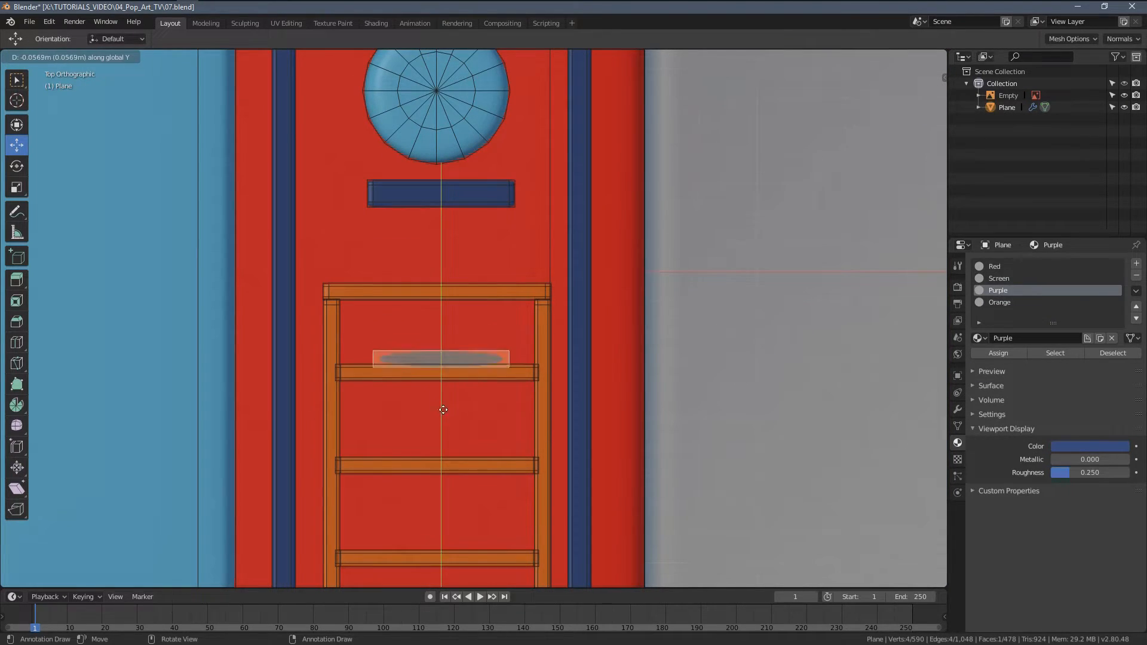
click(438, 380)
Scale the duplicated face 7.231 along Y.
scroll(438, 380, down, 4)
key(s)
key(y)
click(911, 330)
scroll(780, 299, up, 4)
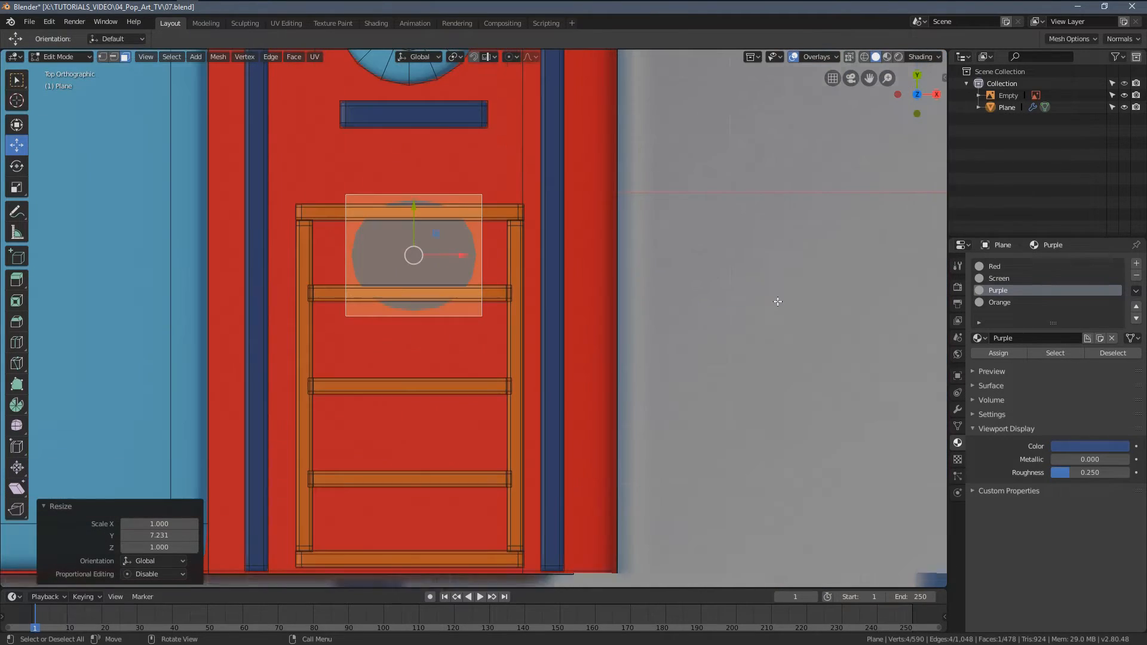
Move the duplicated purple face 0.0347 m down along Y into the grille and lower it 0.000497 m along Z.
drag(419, 212, 419, 335)
middle_drag(419, 335, 479, 264)
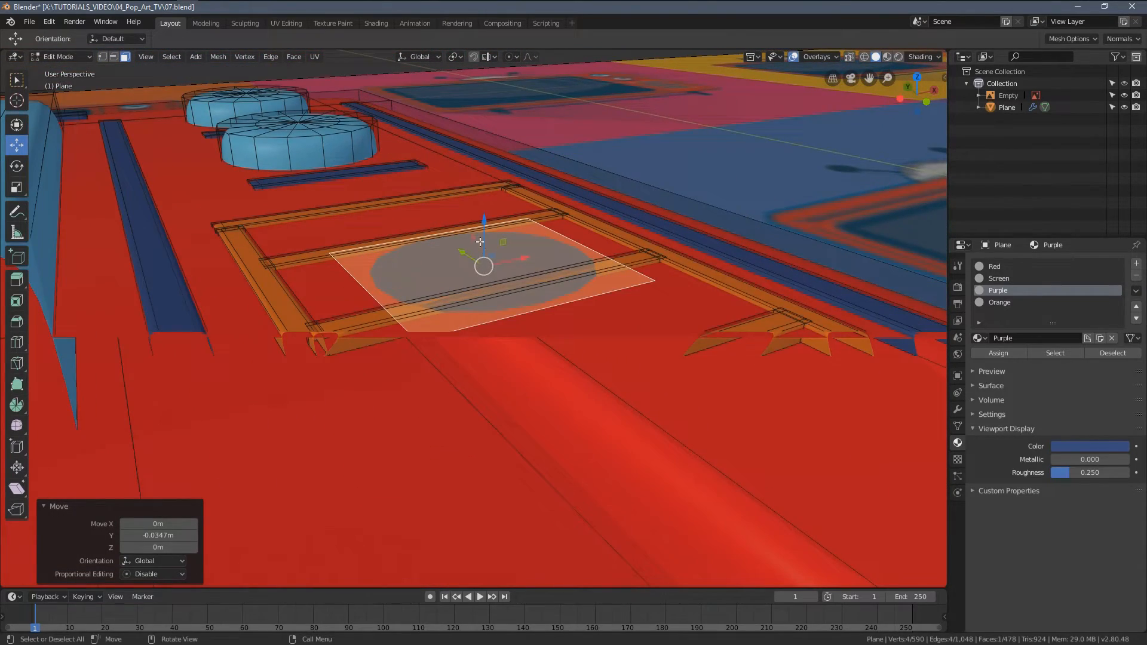
key(KP_5)
scroll(486, 233, up, 6)
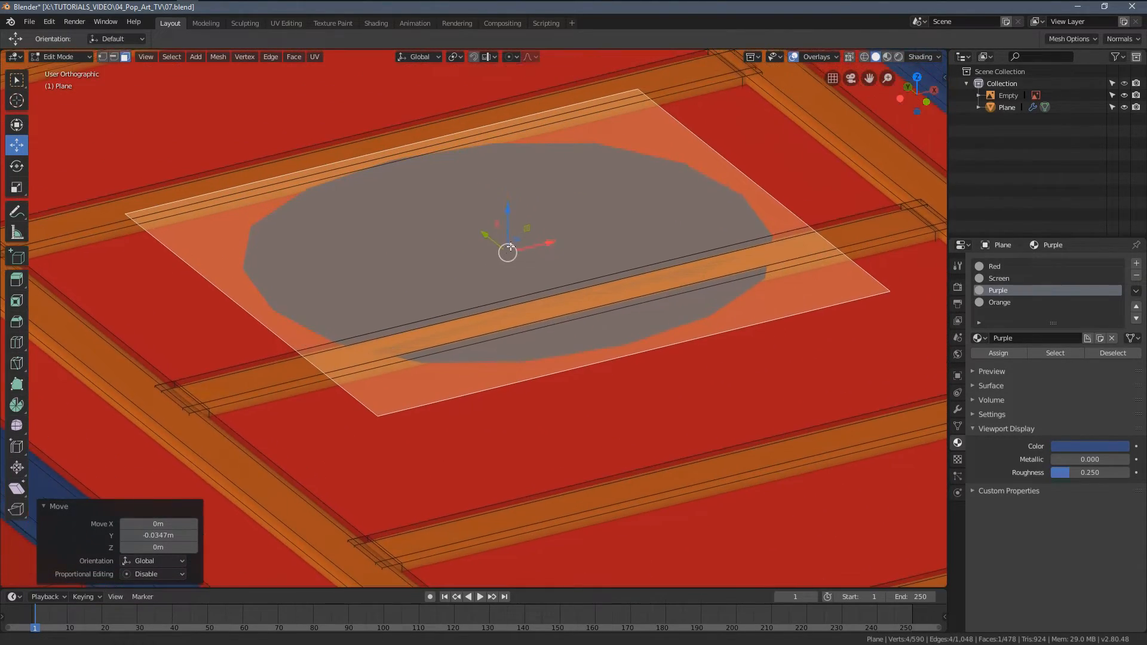
drag(513, 196, 315, 187)
scroll(532, 317, down, 4)
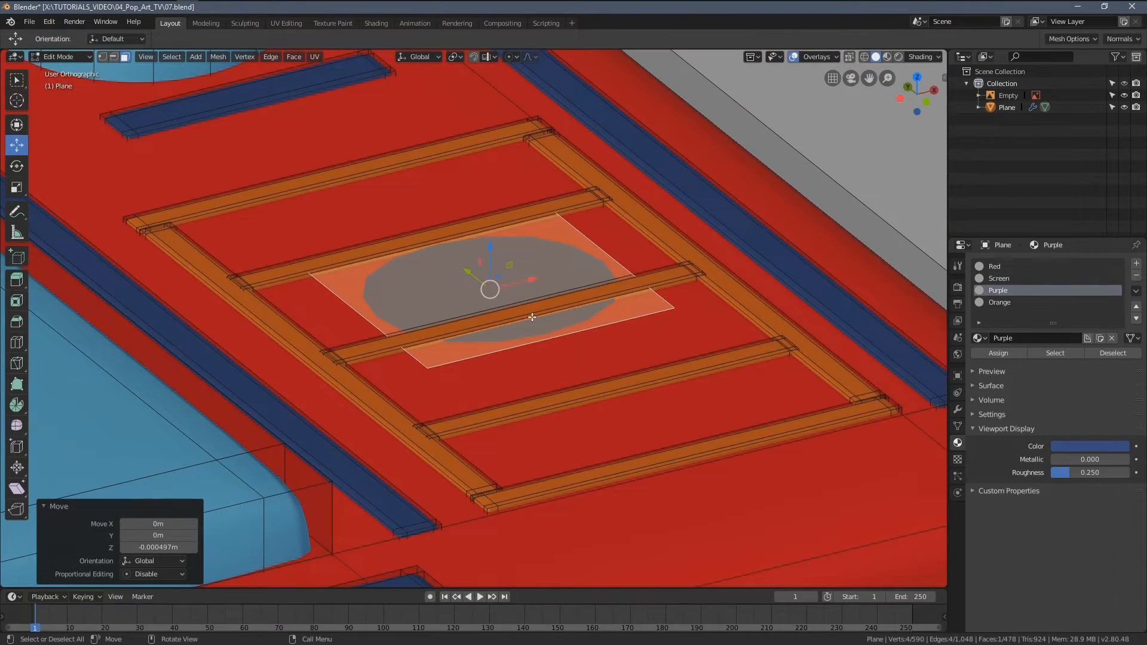
Scale the purple backing face 2.372 along Y inside the orange grille frame.
key(KP_7)
scroll(537, 325, down, 4)
key(s)
key(y)
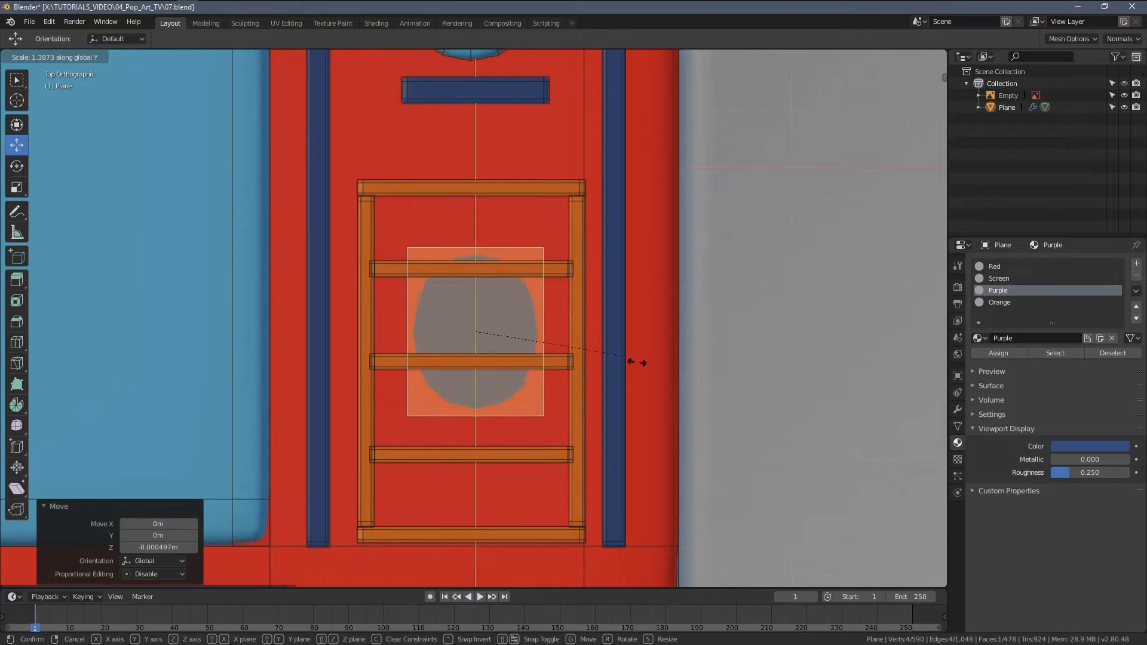
click(734, 403)
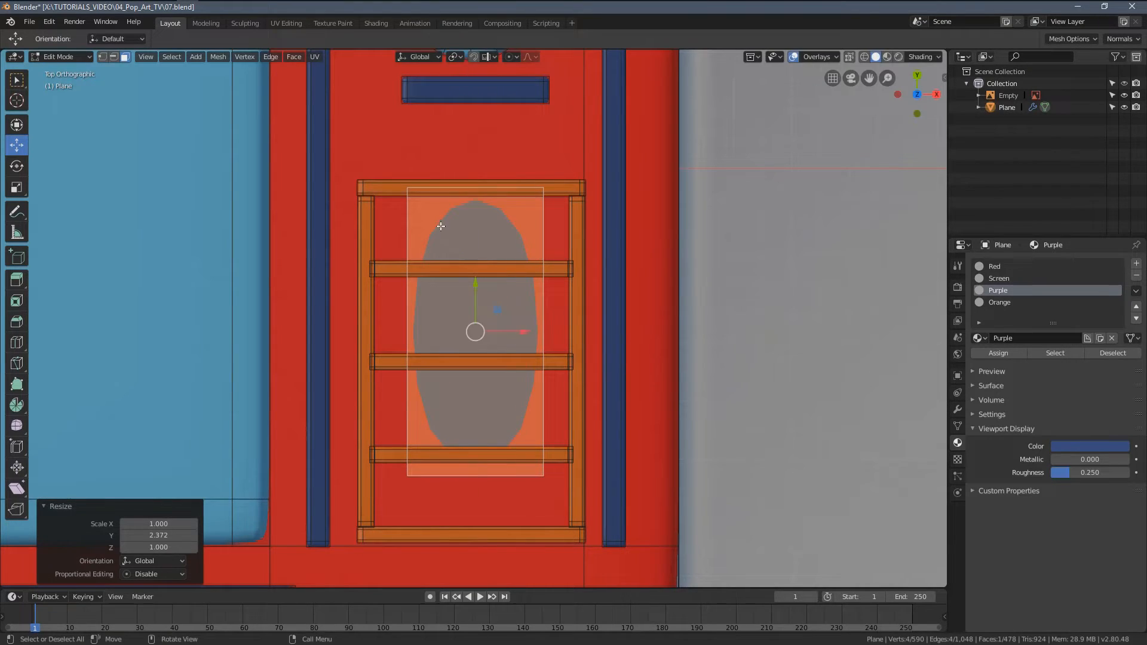
Move only the backing face's bottom vertices -0.0205 m along Y so its lower edge sits under the bottom orange bar.
click(102, 57)
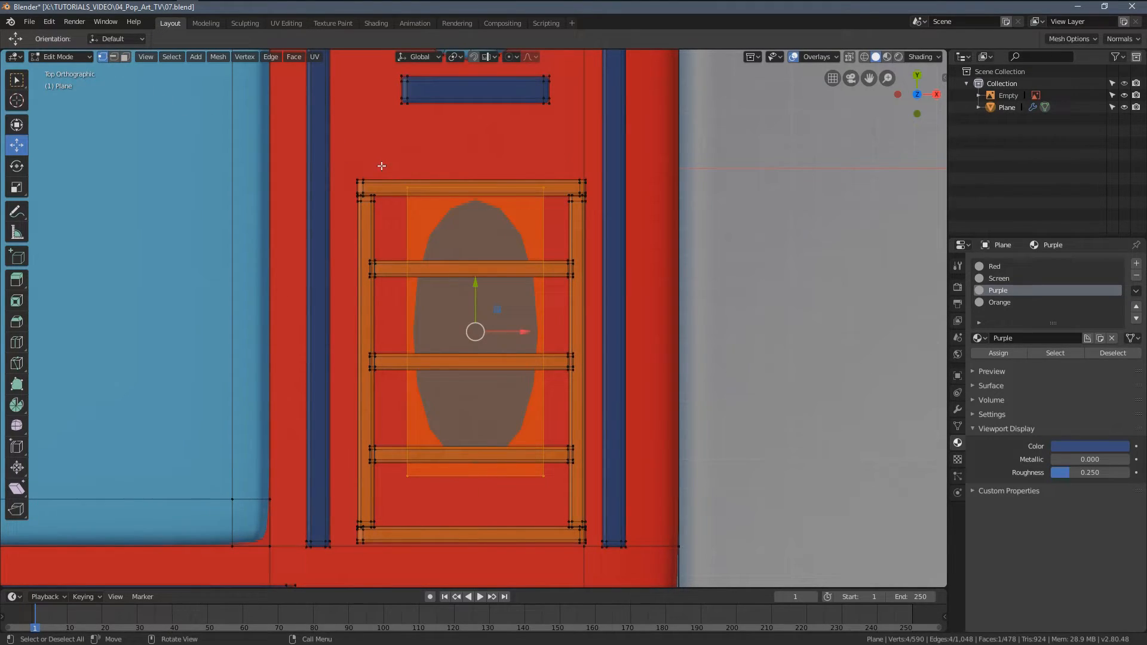
key(b)
middle_drag(363, 146, 597, 230)
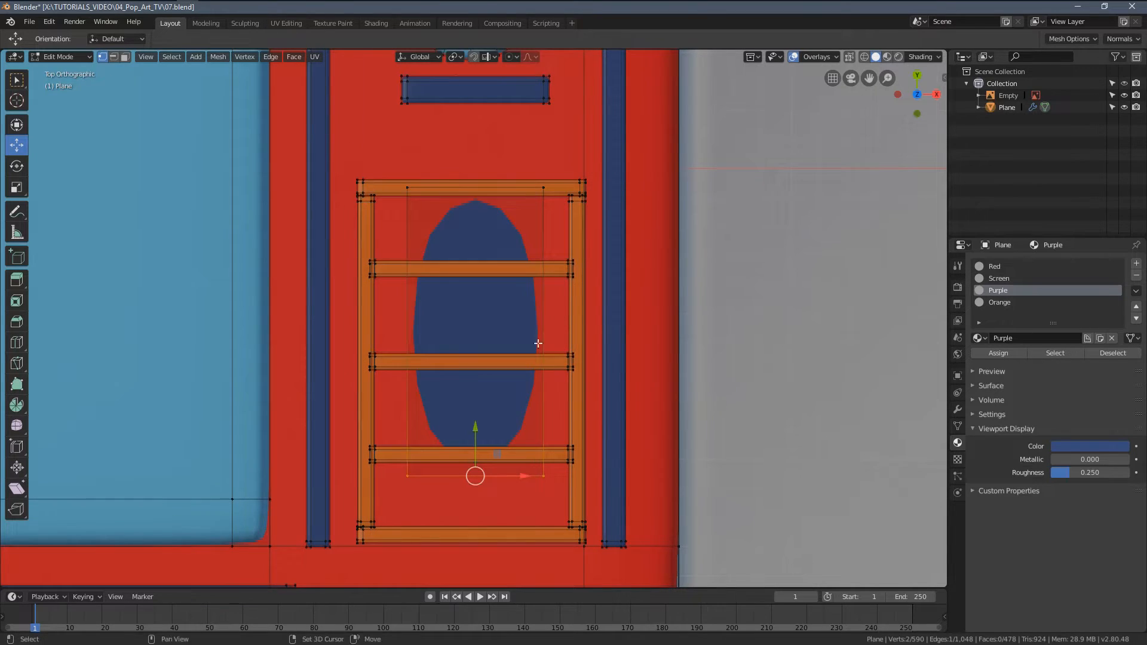
shift+middle_drag(538, 364, 537, 281)
drag(474, 348, 473, 404)
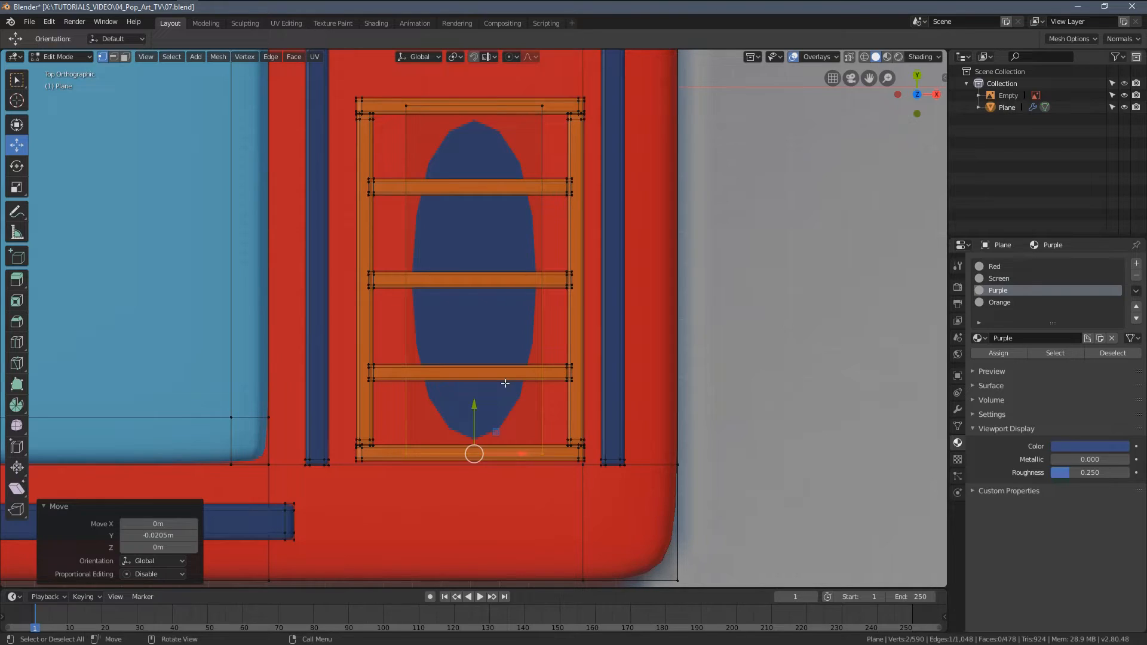
Move the backing face's left vertices -0.014 m along X so that edge sits under the left orange bar.
key(ctrl+KP_Add)
key(b)
middle_drag(511, 81, 629, 516)
scroll(494, 259, up, 1)
drag(452, 280, 389, 281)
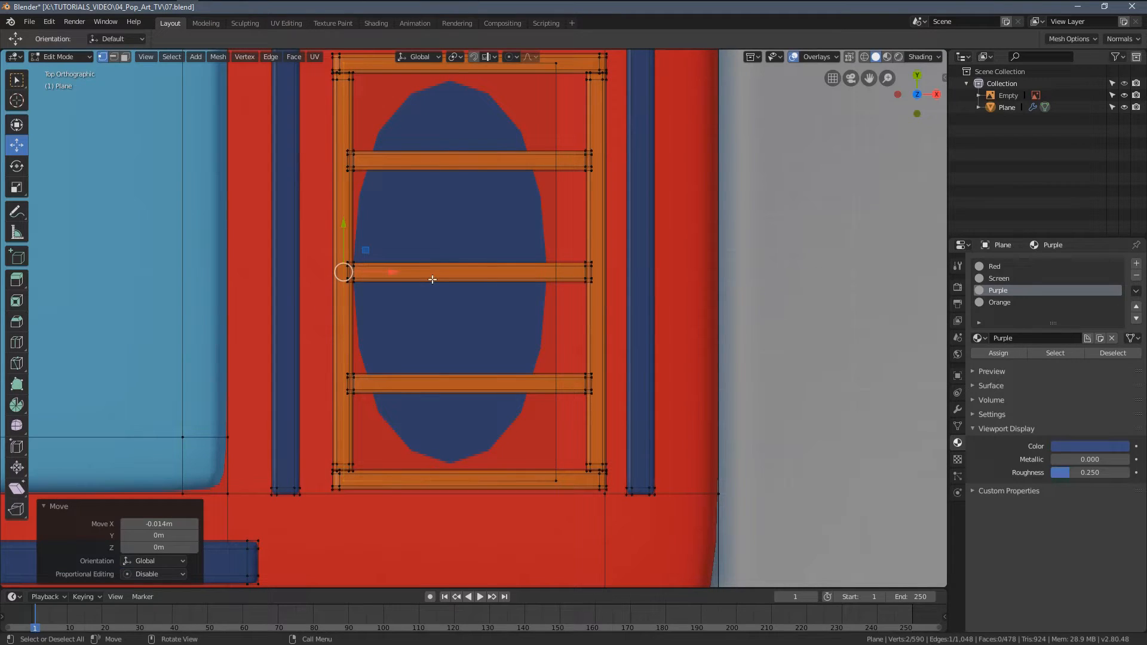
Move the backing face's right vertices 0.0118 m along X under the right orange bar and reselect the whole face.
key(ctrl+KP_Add)
scroll(419, 268, down, 2)
key(b)
middle_drag(351, 107, 429, 445)
scroll(621, 240, up, 2)
shift+middle_drag(654, 232, 597, 297)
drag(547, 338, 586, 344)
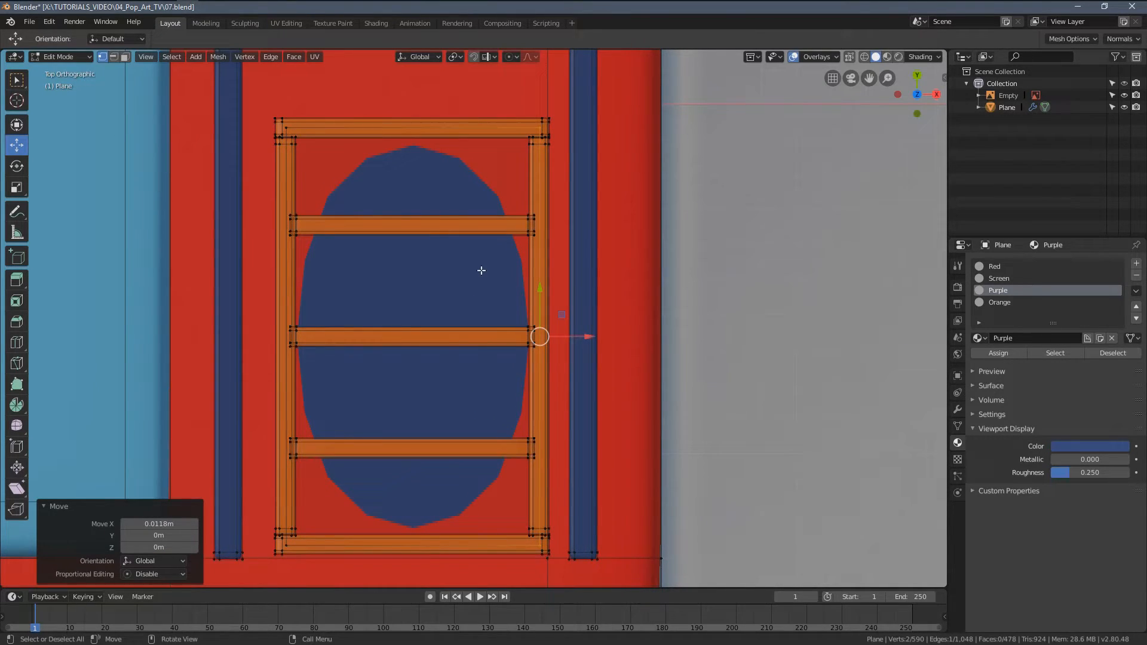
key(ctrl+KP_Add)
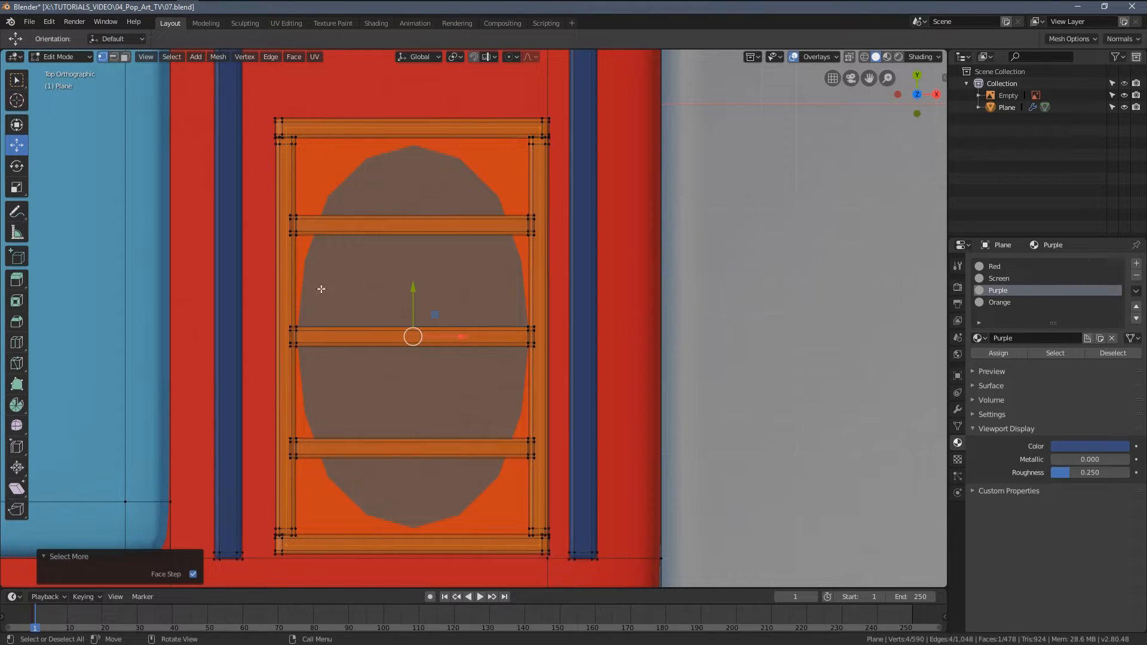
Add two vertical loop cuts to the backing panel and spread them along X toward its side edges.
scroll(318, 286, down, 1)
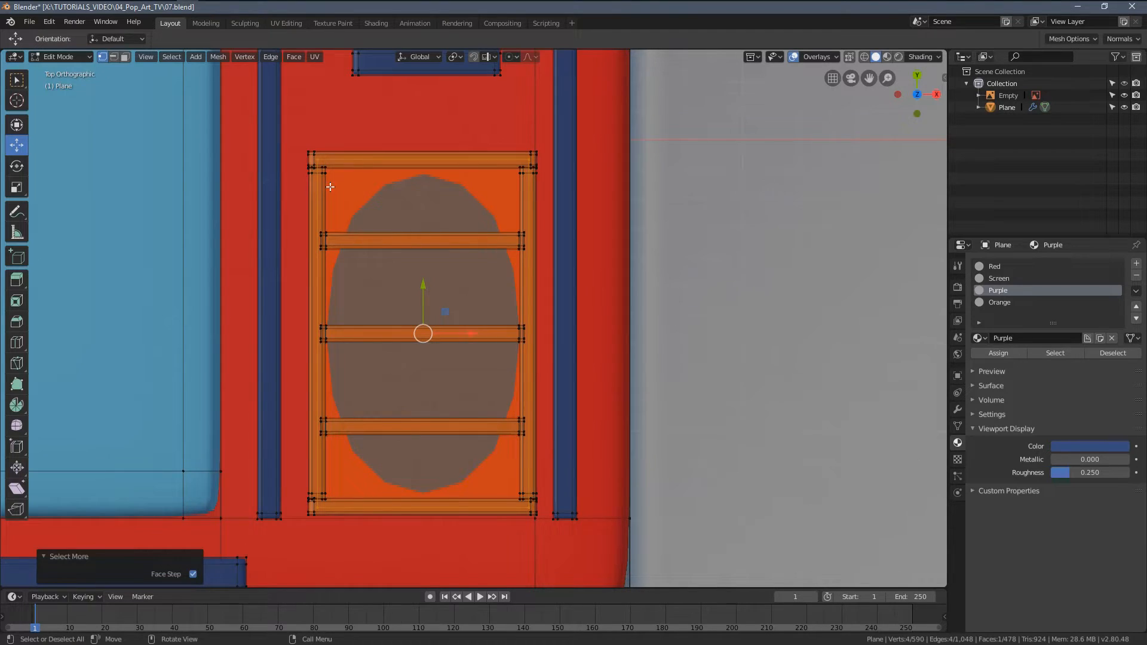
scroll(330, 187, up, 2)
key(alt+a)
key(ctrl+r)
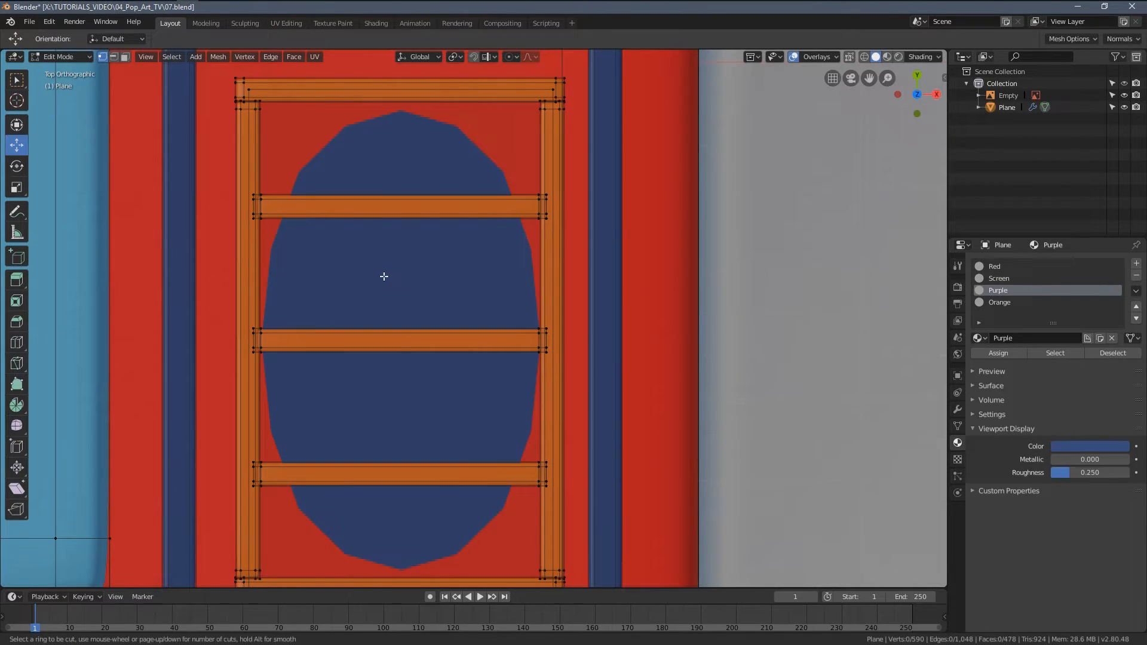
key(Escape)
scroll(411, 459, down, 2)
key(ctrl+r)
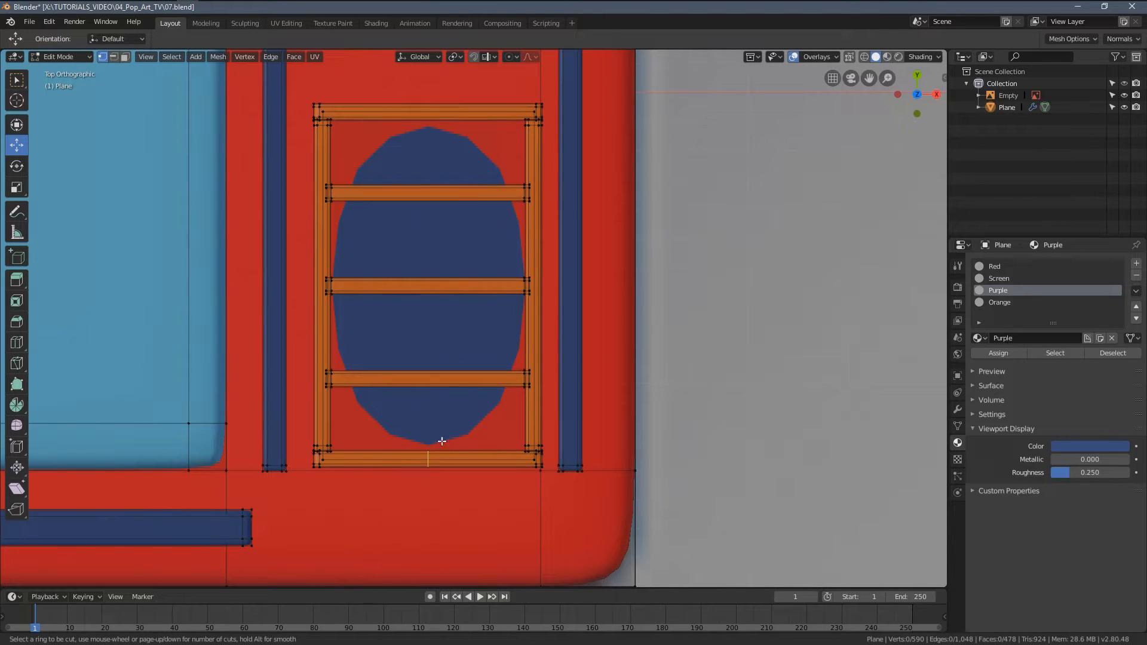
scroll(415, 459, up, 1)
click(415, 458)
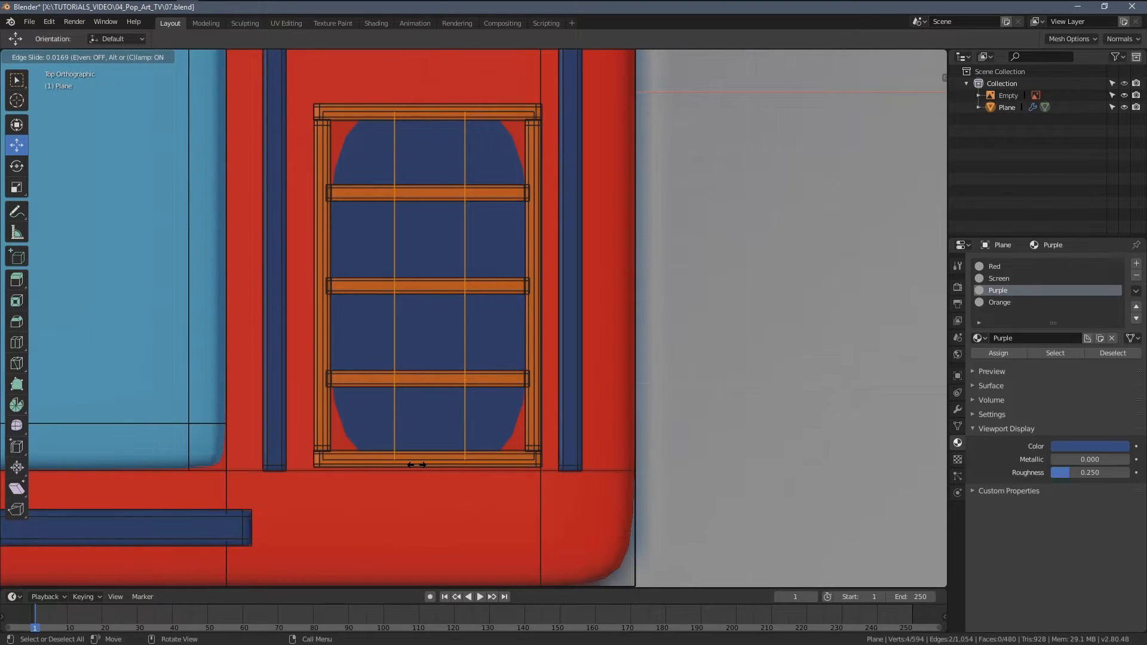
right_click(417, 465)
key(s)
key(x)
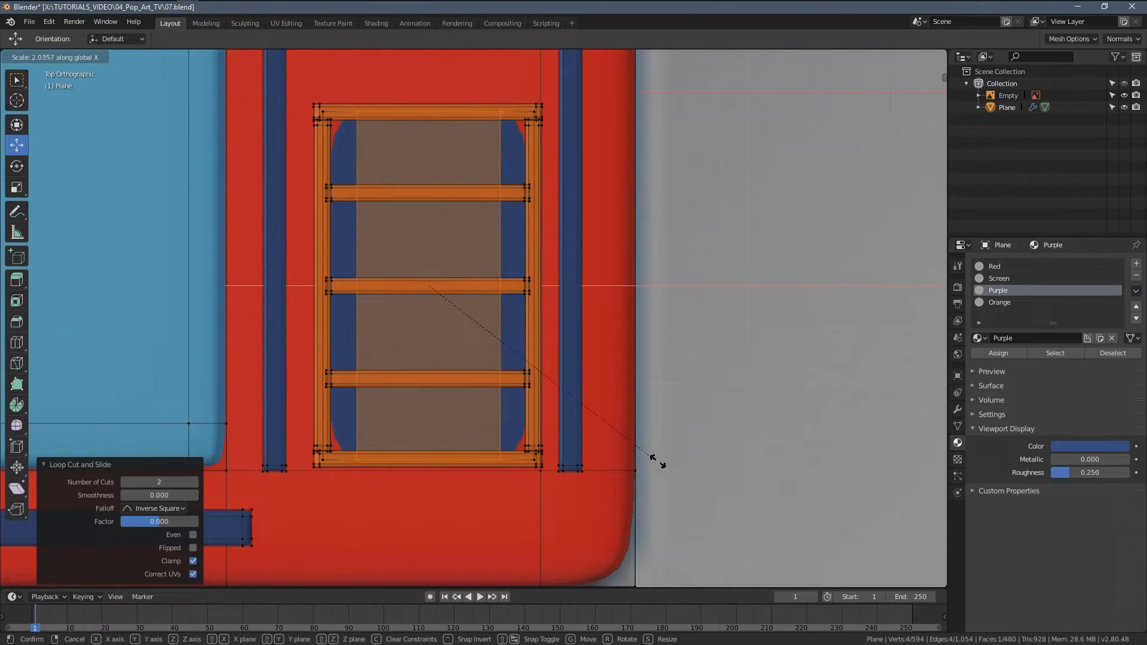
click(715, 471)
Add two horizontal loop cuts to the backing panel and spread them along Y toward its top and bottom edges.
key(a)
key(a)
key(ctrl+r)
scroll(511, 327, up, 1)
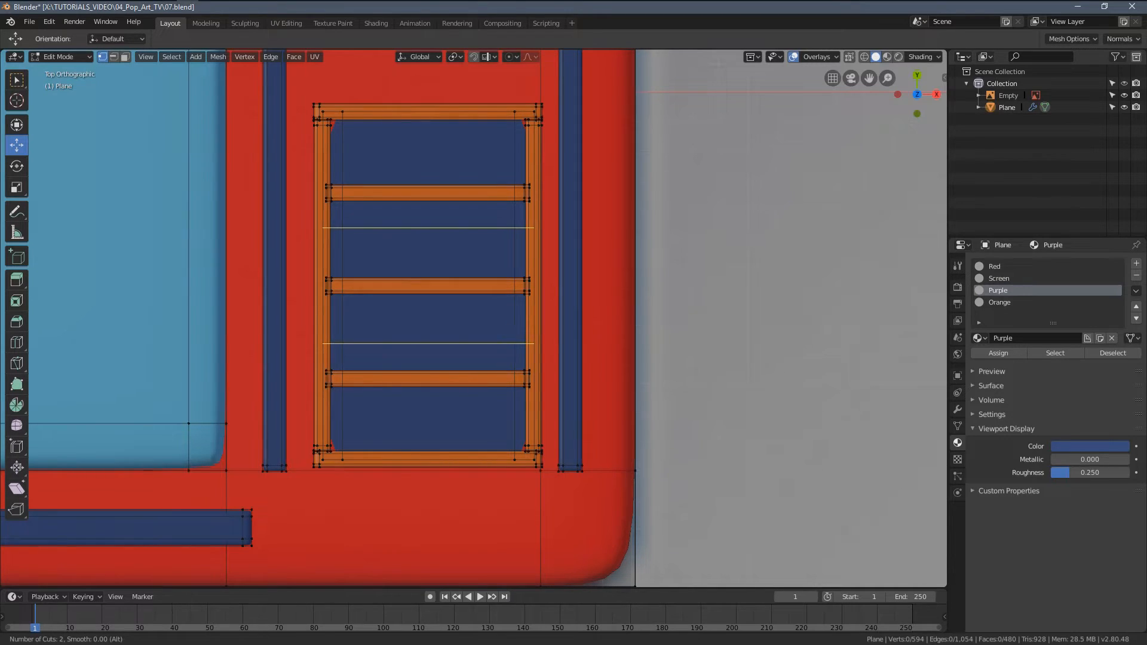
click(517, 325)
right_click(518, 323)
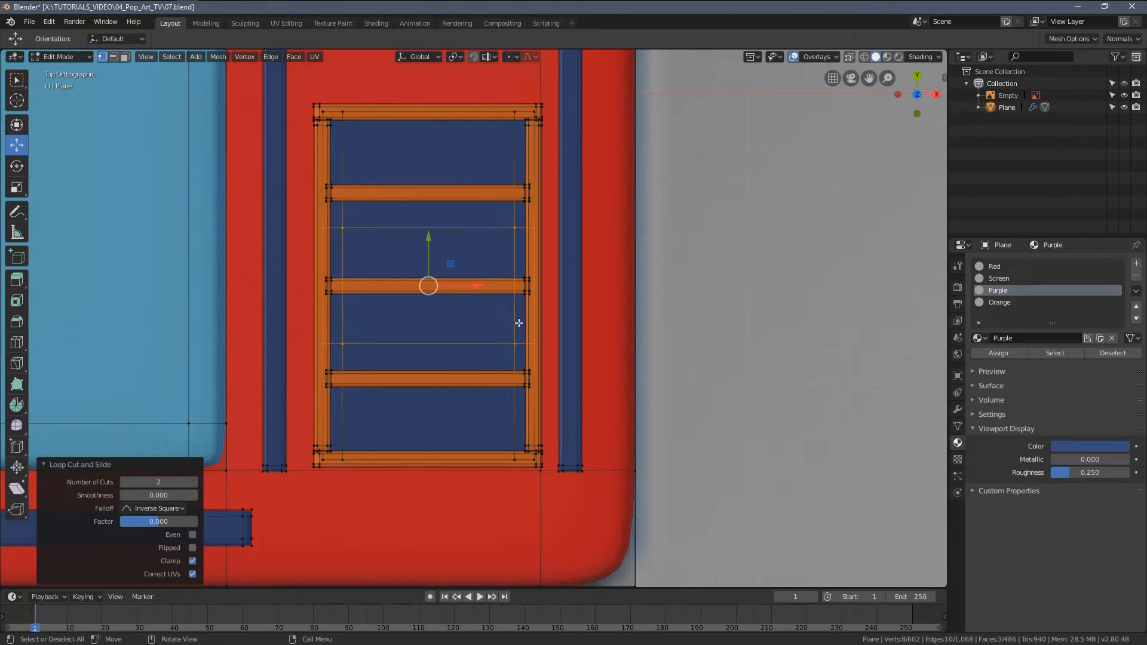
key(s)
key(y)
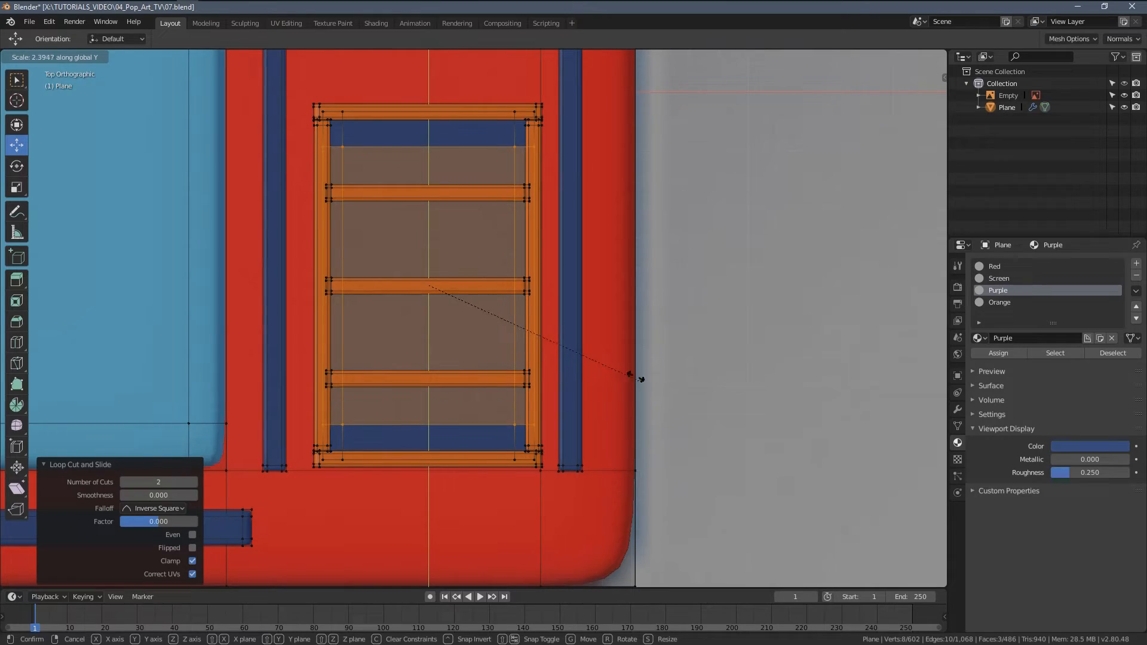
click(651, 384)
Examine the grille in Object Mode and compare it with the speaker slats on the reference TV.
key(Tab)
scroll(555, 363, down, 2)
middle_drag(557, 361, 631, 264)
key(KP_7)
scroll(632, 264, down, 4)
shift+middle_drag(837, 302, 474, 320)
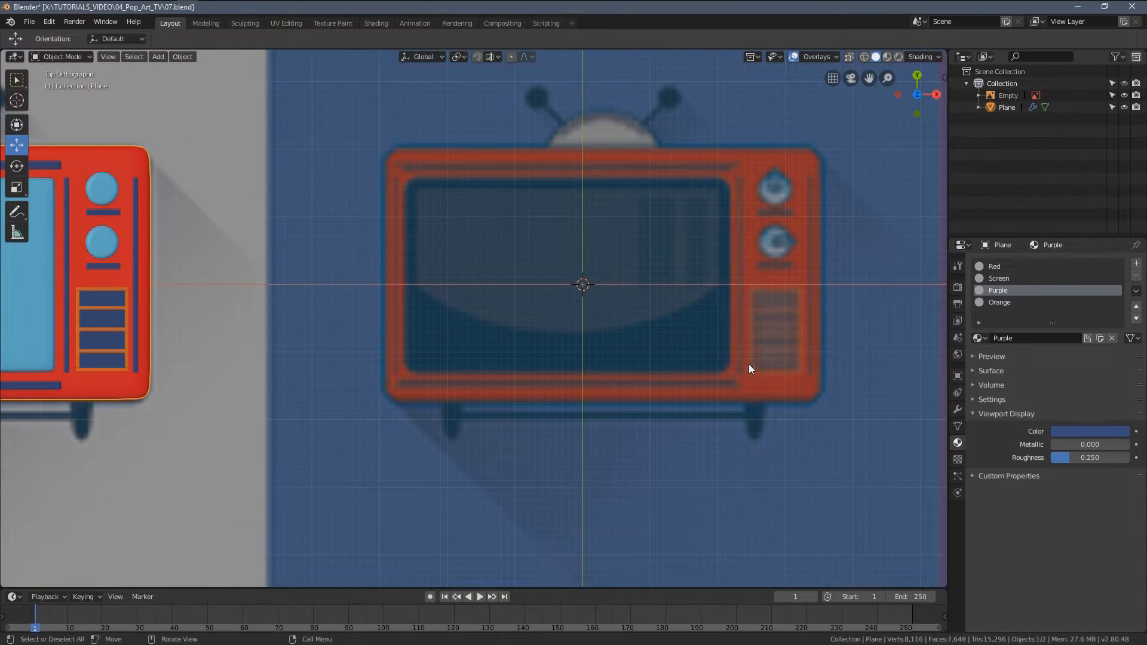
scroll(852, 374, up, 2)
scroll(853, 373, down, 1)
shift+middle_drag(145, 350, 603, 330)
scroll(522, 336, up, 4)
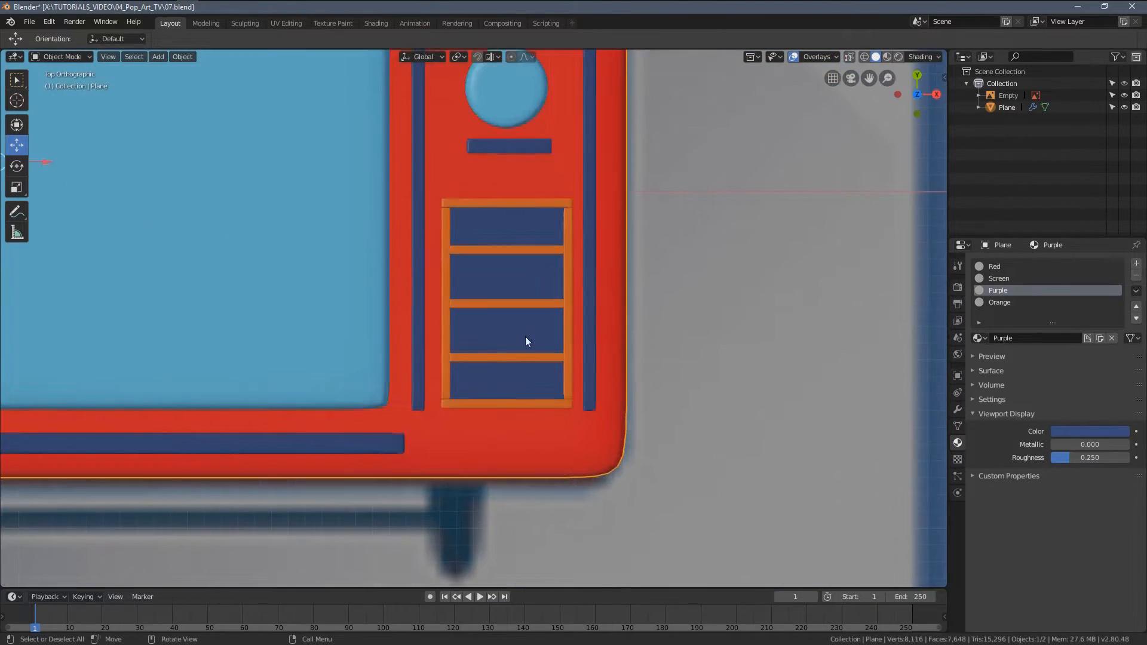
Duplicate the lowest inner orange bar, move the copy down along Y into the bottom gap and scale it 0.604 along Y.
key(Tab)
scroll(524, 341, up, 4)
key(2)
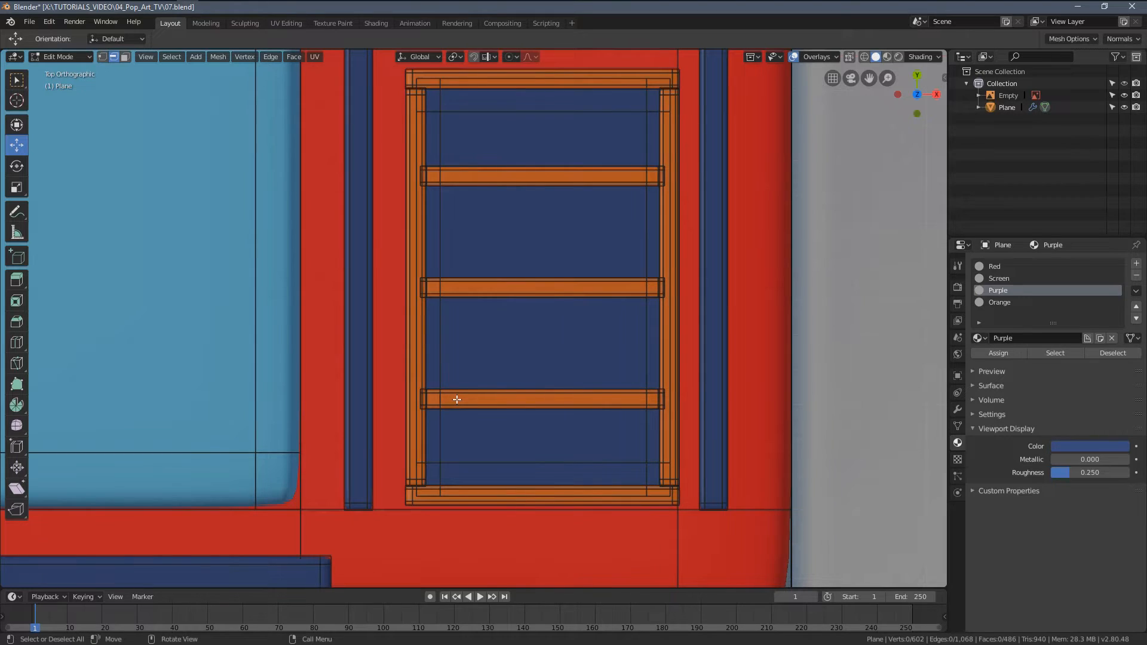
key(l)
shift+middle_drag(542, 389, 506, 395)
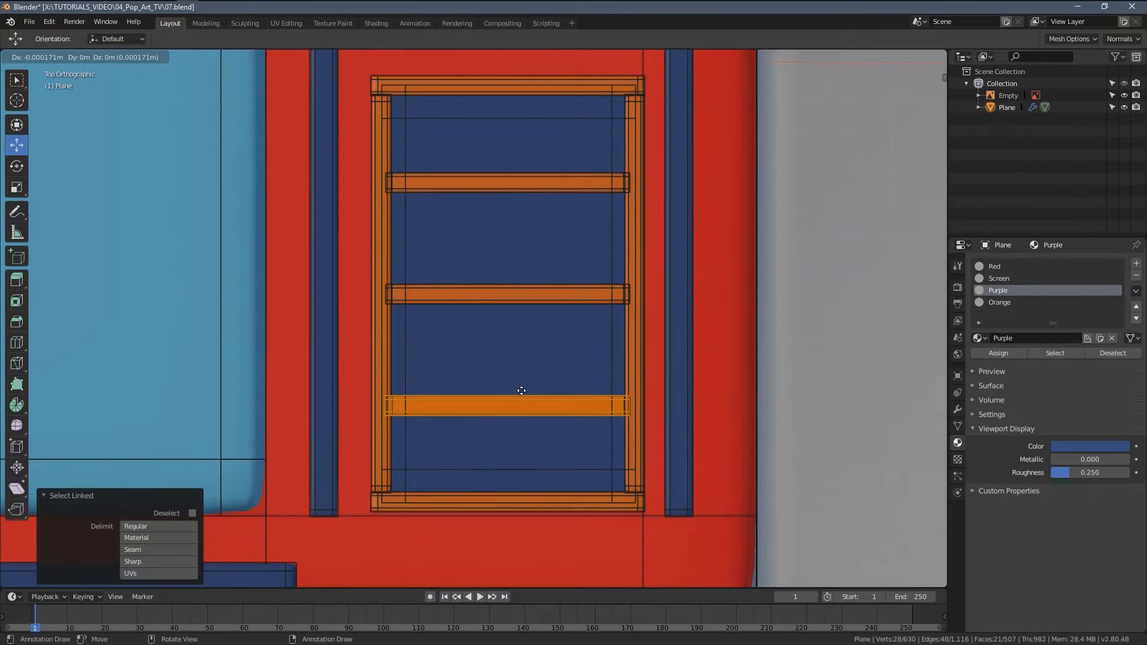
key(g)
key(y)
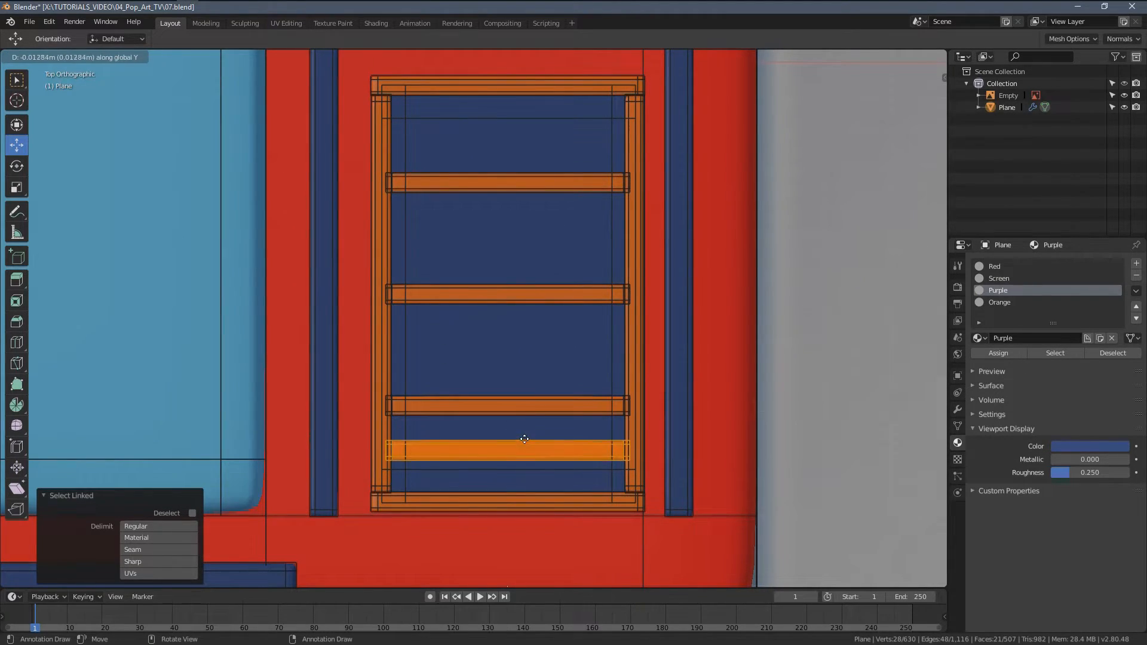
click(508, 452)
key(s)
key(y)
click(547, 392)
Duplicate the thin bar 0.0296 m up along Y and repeat the duplication twice to fill the remaining gaps.
key(shift+d)
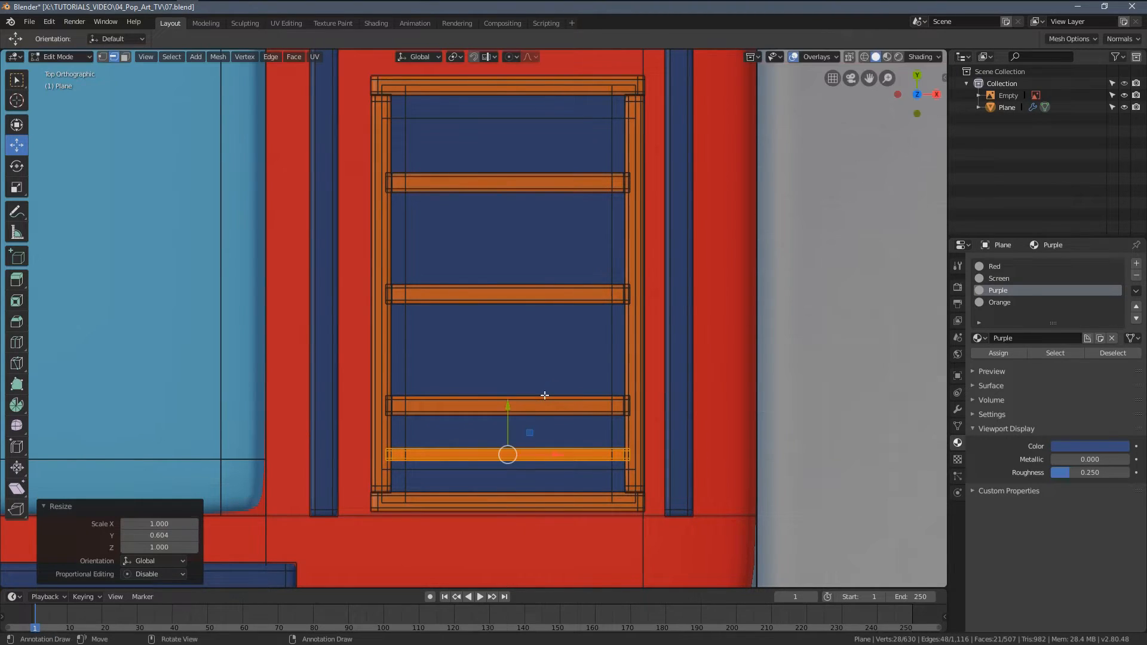
key(y)
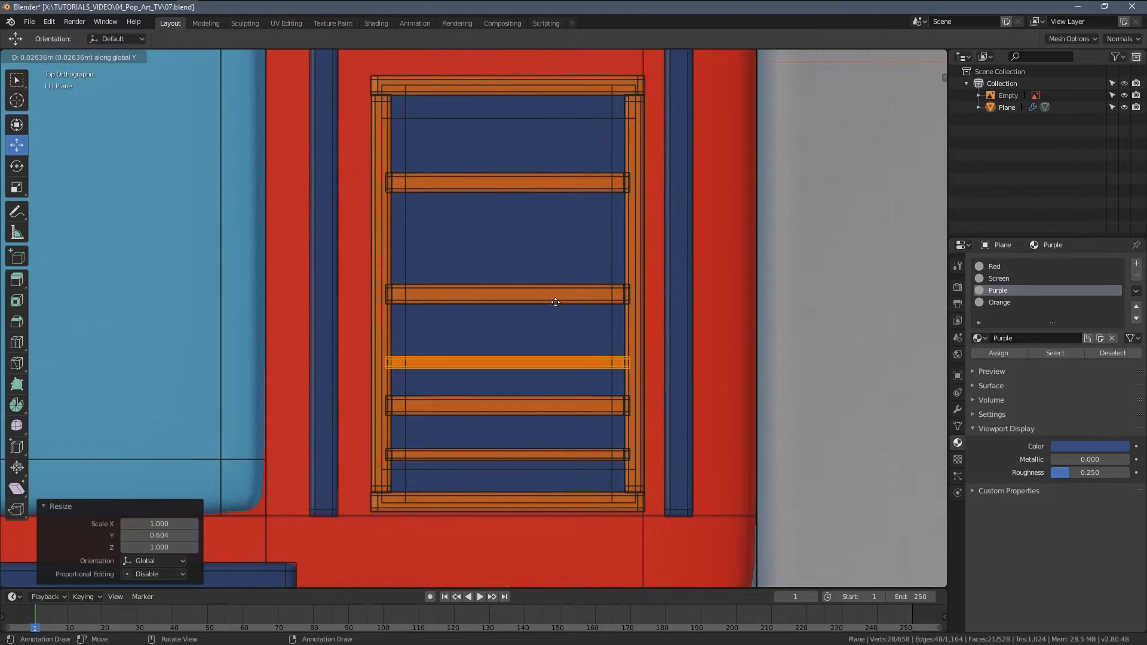
click(558, 292)
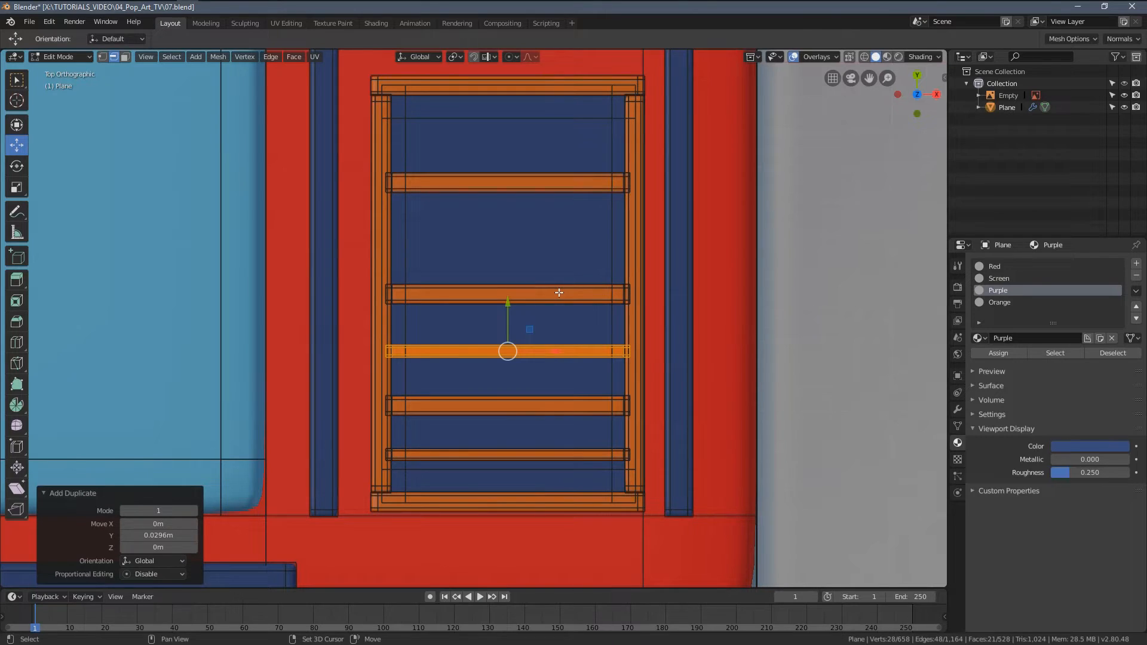
key(shift+r)
key(shift+r)
Nudge the two uppermost thin bars slightly up along Y to center them between the thicker grille bars.
drag(508, 102, 507, 90)
key(a)
key(alt+a)
click(487, 244)
key(ctrl+l)
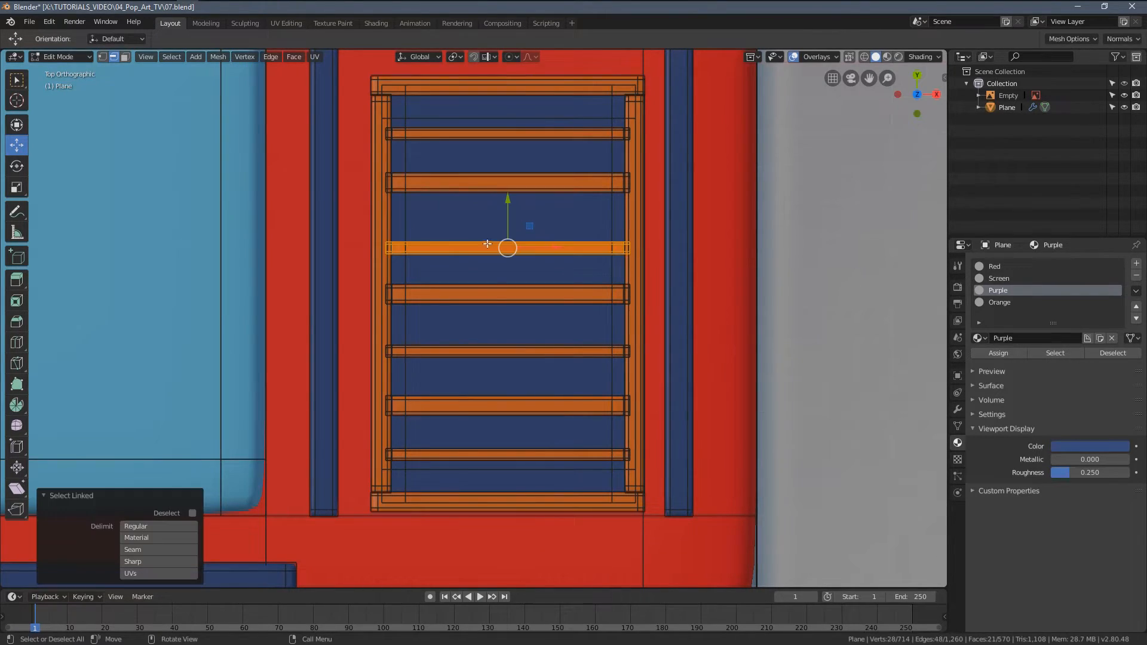
drag(507, 204, 507, 195)
key(a)
key(a)
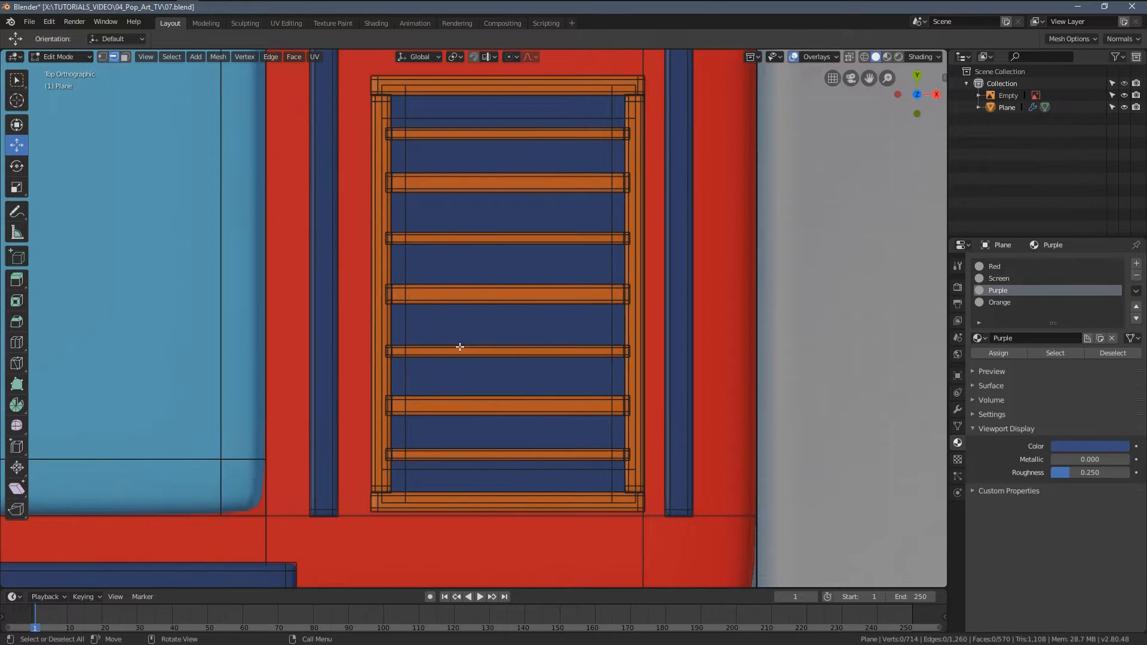
Examine the TV front in Object Mode, checking the slatted grille and the knob area against the reference image.
scroll(458, 347, down, 5)
scroll(445, 335, down, 6)
key(Tab)
shift+middle_drag(402, 323, 509, 354)
scroll(519, 357, up, 3)
key(a)
key(a)
shift+middle_drag(479, 309, 487, 272)
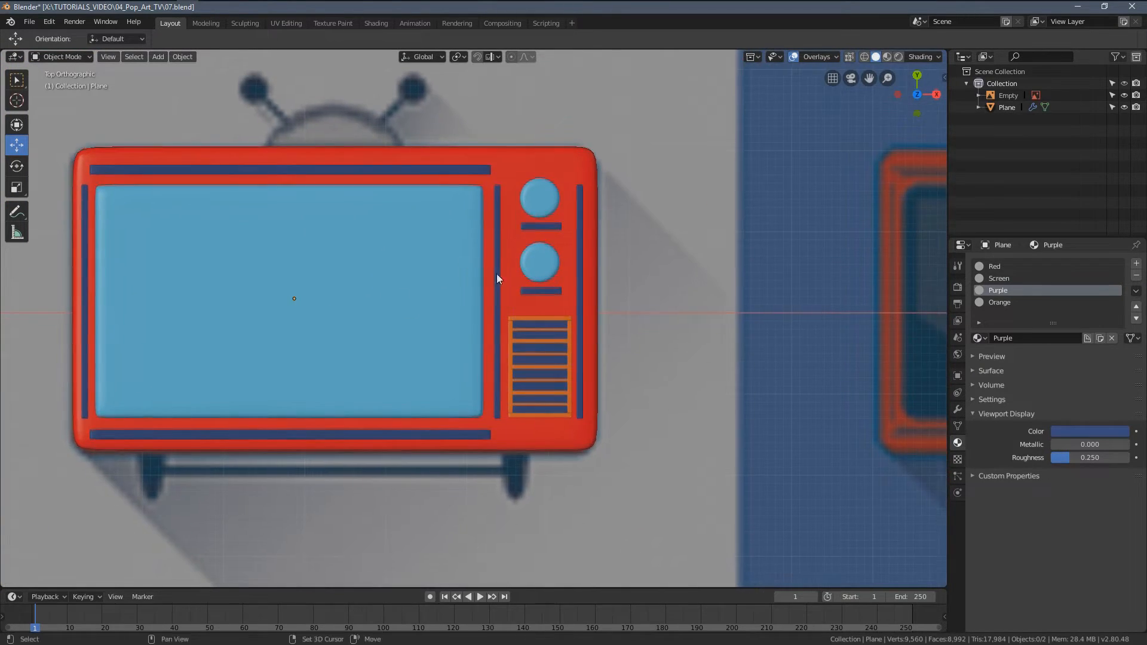
scroll(571, 156, up, 3)
shift+middle_drag(611, 127, 572, 263)
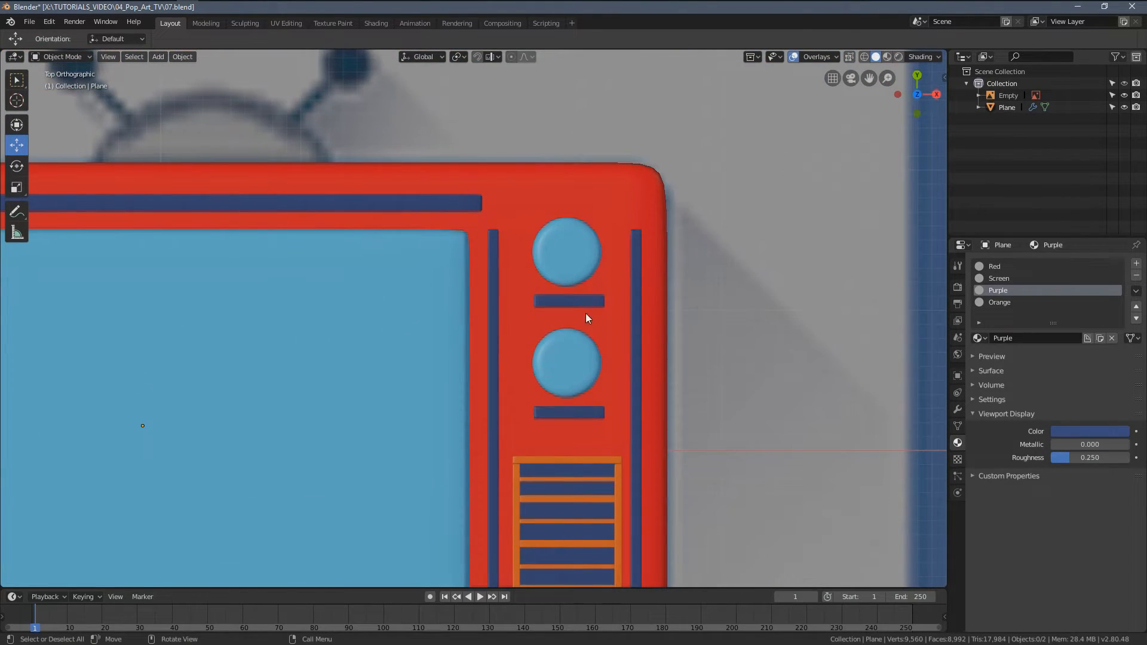
scroll(568, 303, up, 3)
key(Tab)
key(a)
key(alt+a)
key(l)
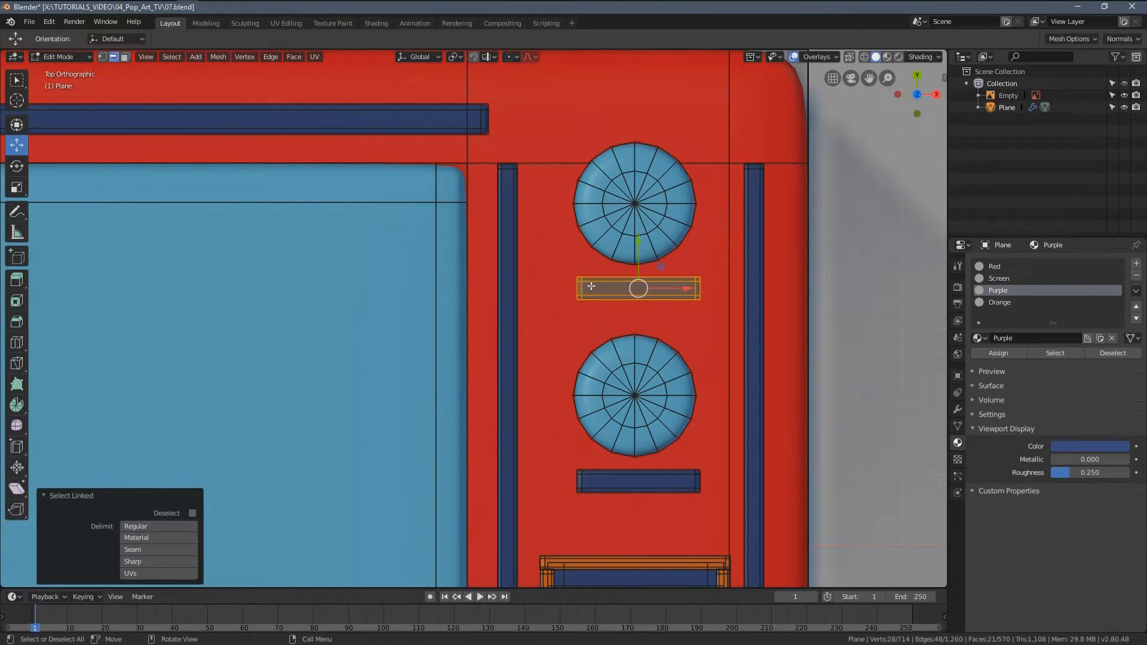
scroll(602, 405, down, 5)
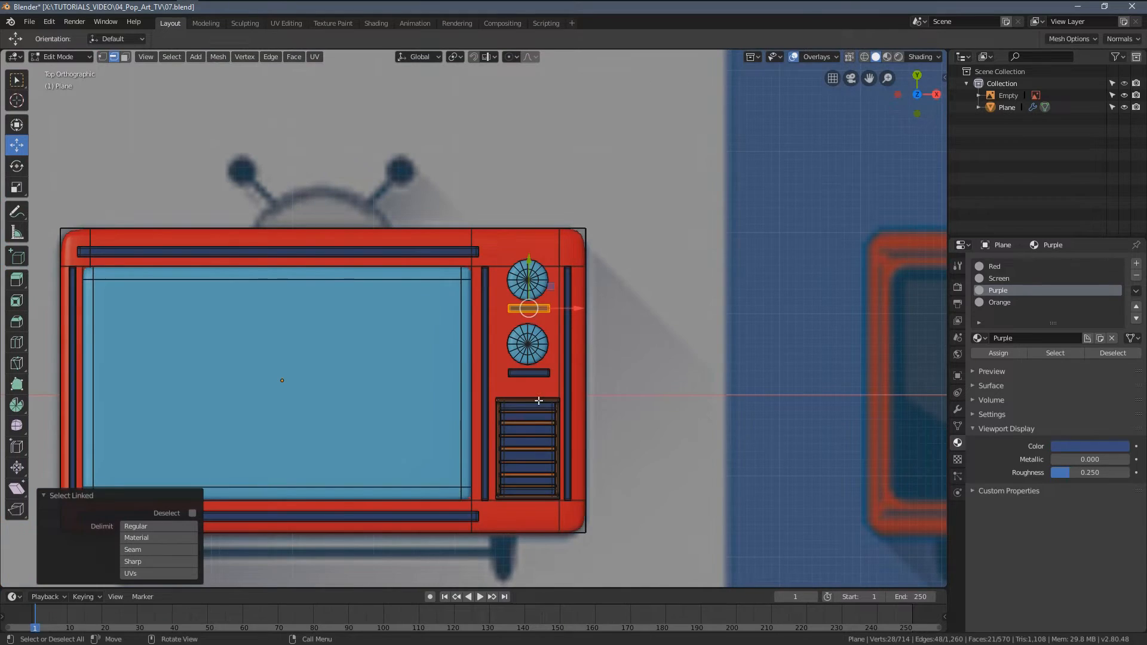
scroll(558, 454, up, 4)
key(Tab)
shift+middle_drag(599, 432, 683, 428)
ctrl+middle_drag(495, 395, 451, 438)
key(alt+a)
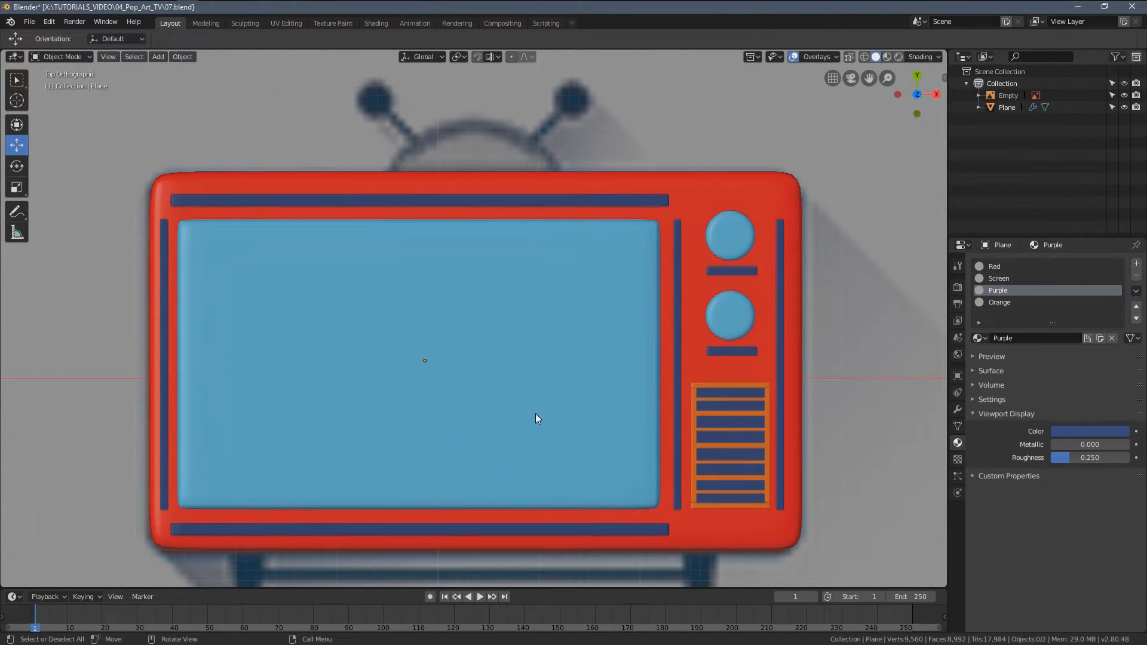
scroll(549, 394, down, 2)
shift+middle_drag(461, 317, 428, 341)
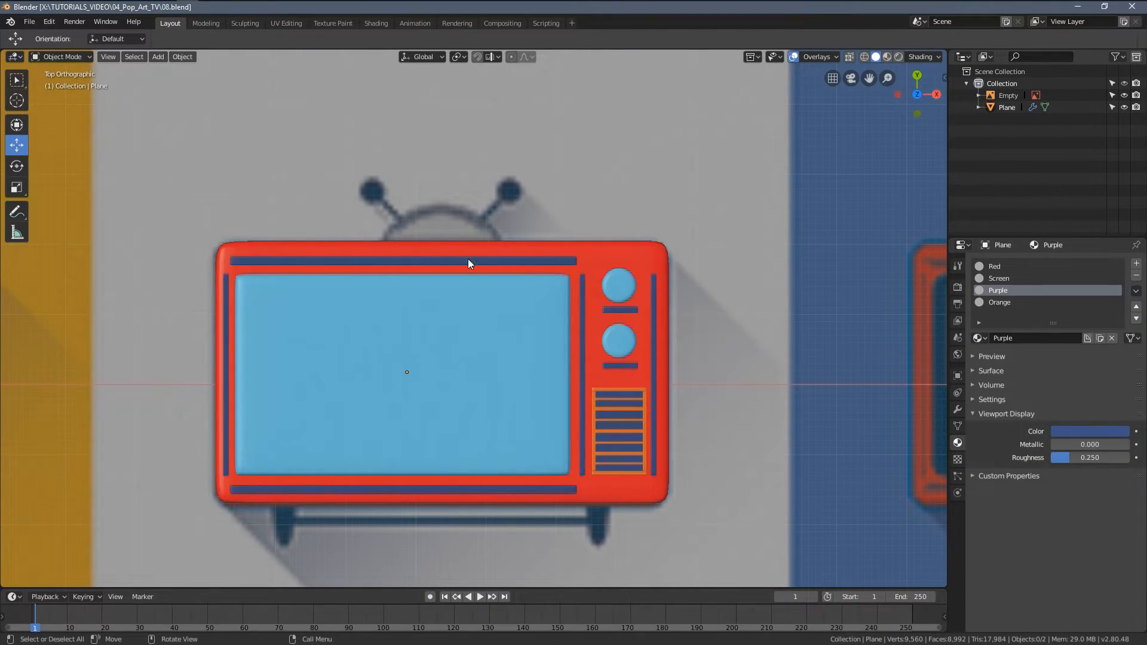
Add a UV sphere with 32 segments and 16 rings to the TV mesh and rotate it 90° about X.
key(Tab)
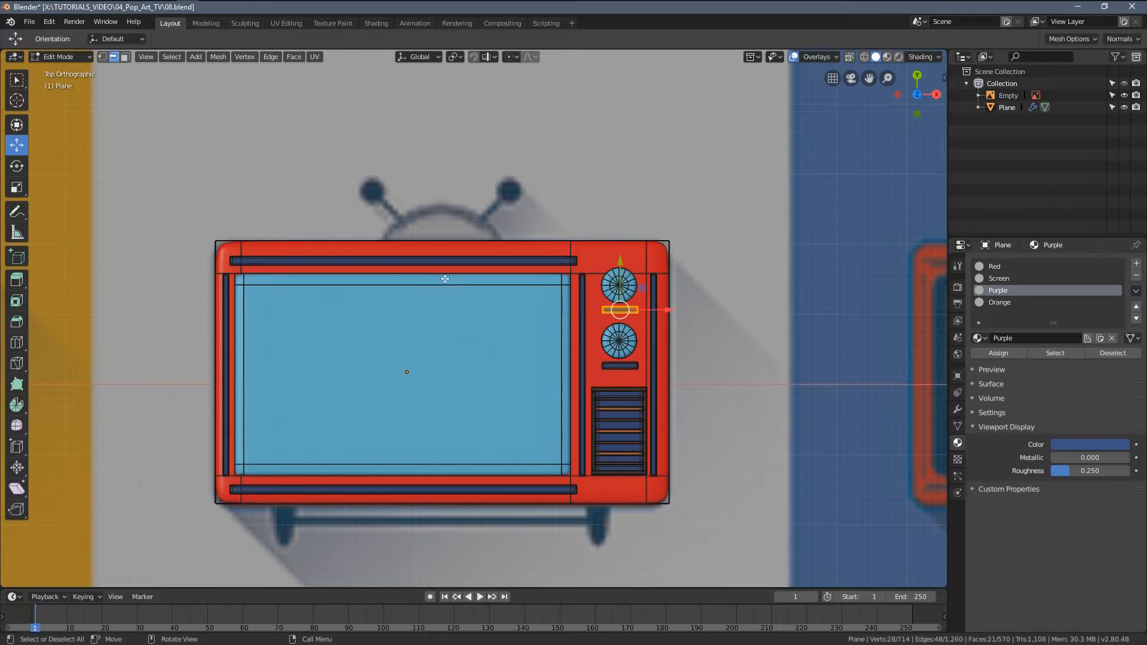
key(shift+a)
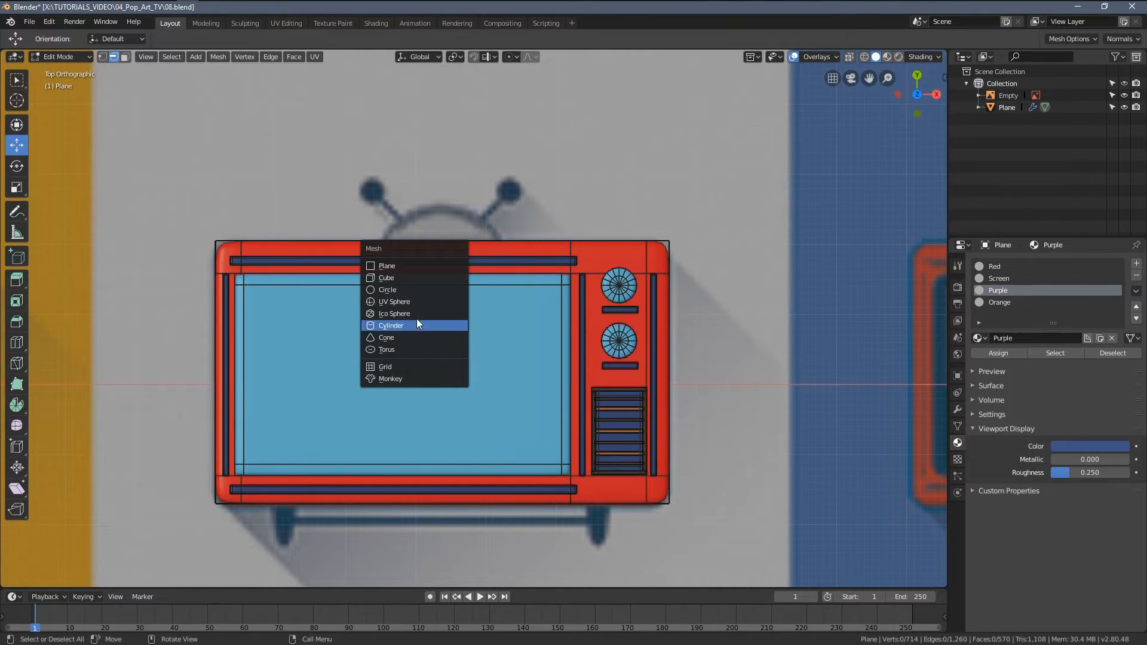
click(395, 301)
scroll(730, 381, down, 3)
scroll(730, 381, up, 3)
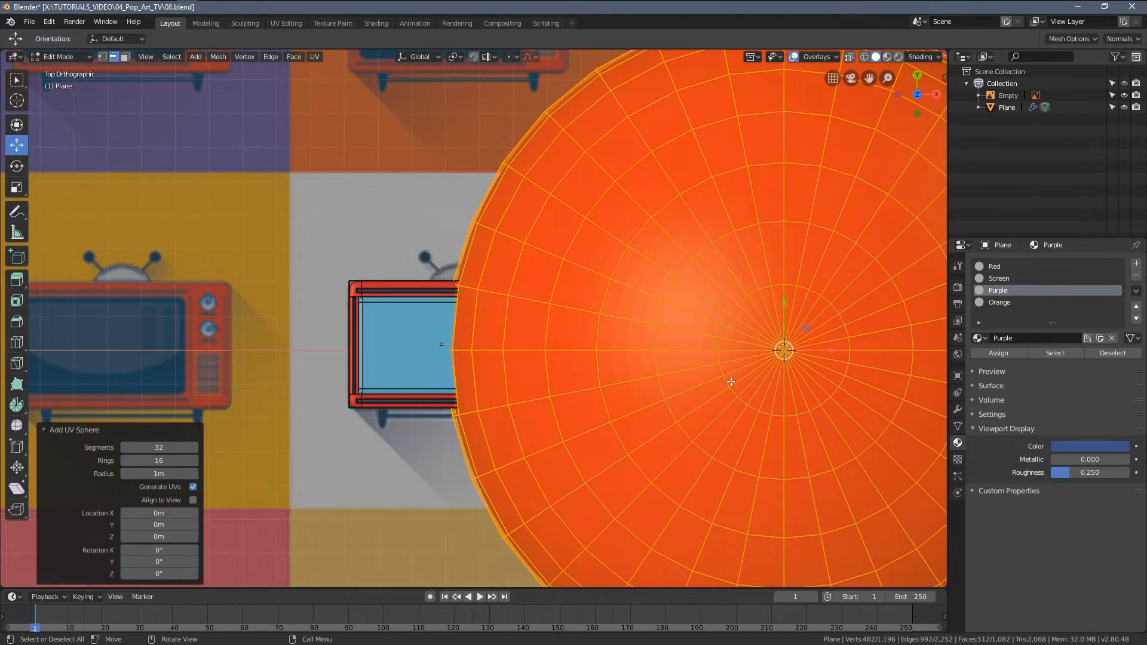
key(r)
key(x)
key(9)
key(0)
key(Return)
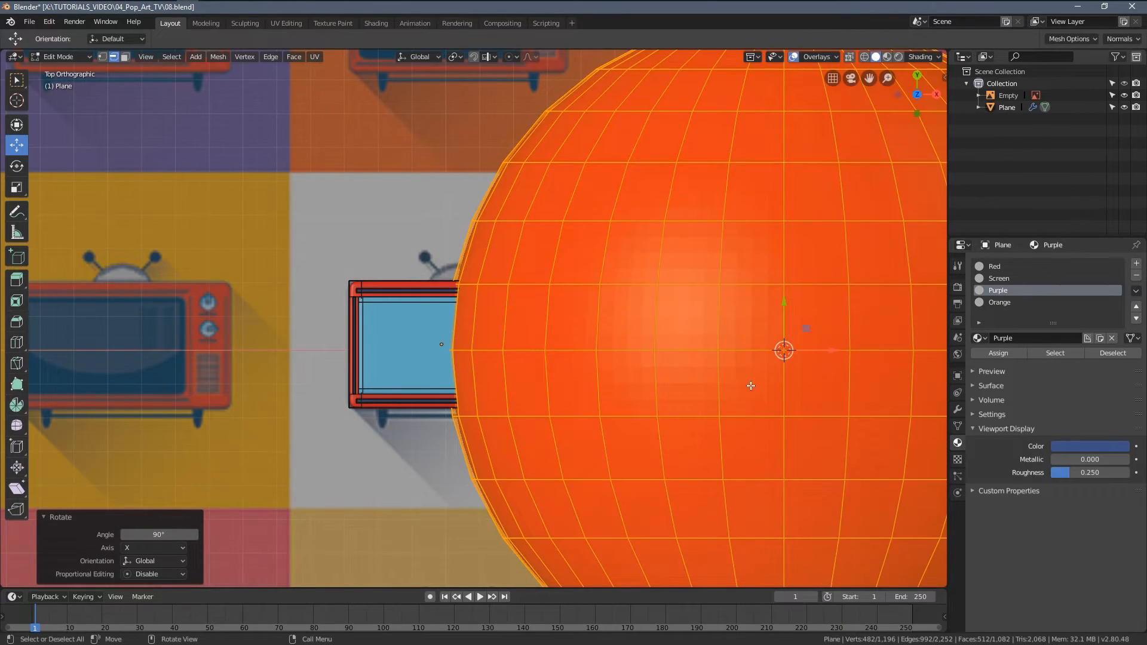
Scale the new sphere uniformly to 0.379.
scroll(751, 385, down, 4)
scroll(795, 410, up, 1)
key(s)
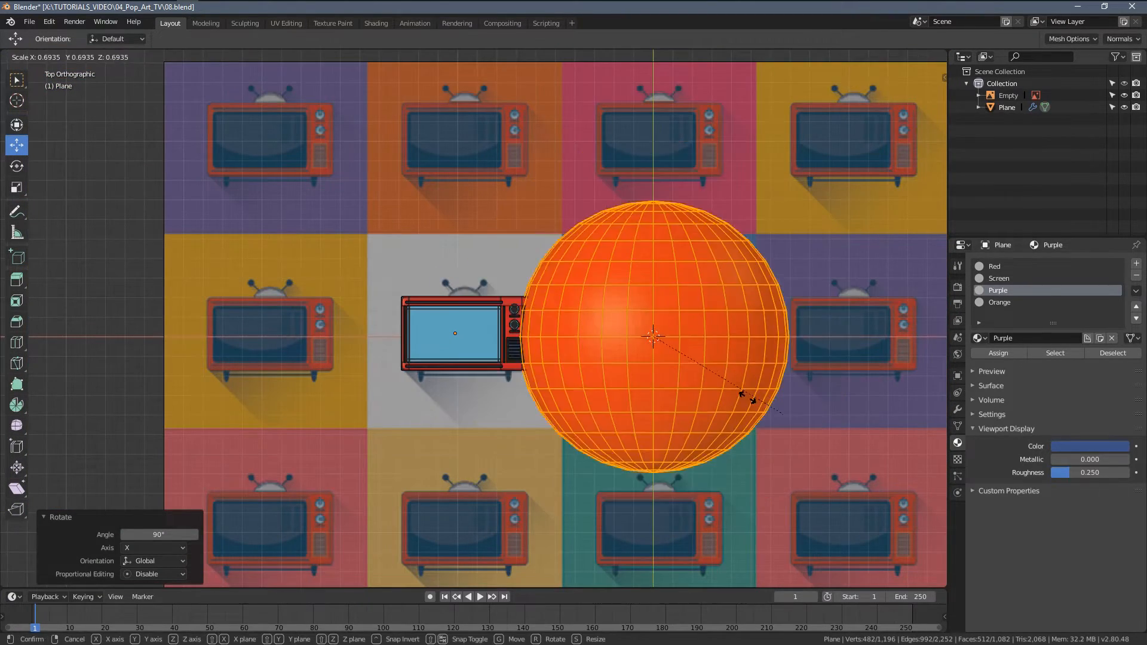
click(693, 382)
scroll(686, 385, up, 3)
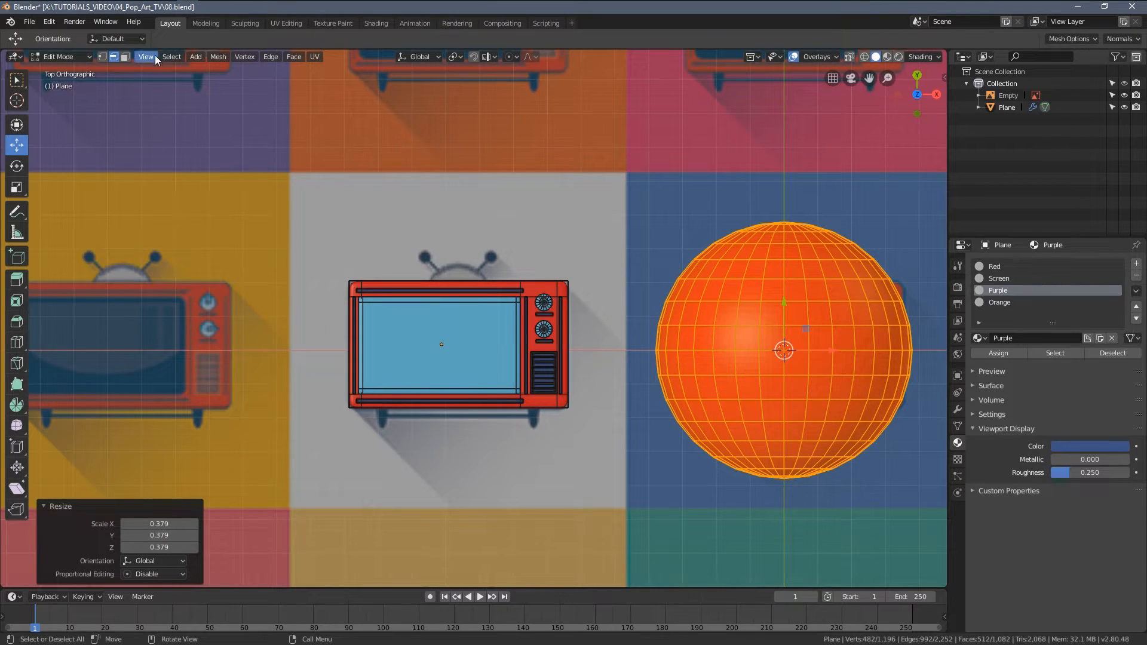
Delete the vertices of the sphere's lower half in wireframe view, keeping the upper hemisphere.
click(101, 58)
key(z)
click(576, 314)
shift+middle_drag(655, 332, 476, 325)
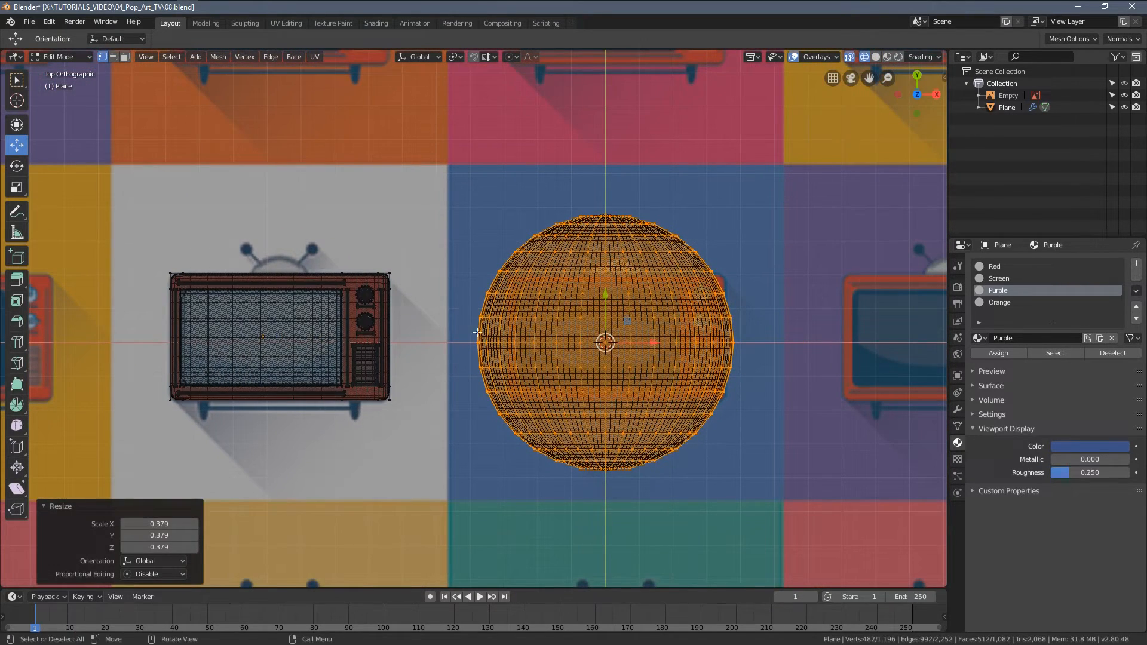
key(a)
key(a)
drag(468, 359, 734, 511)
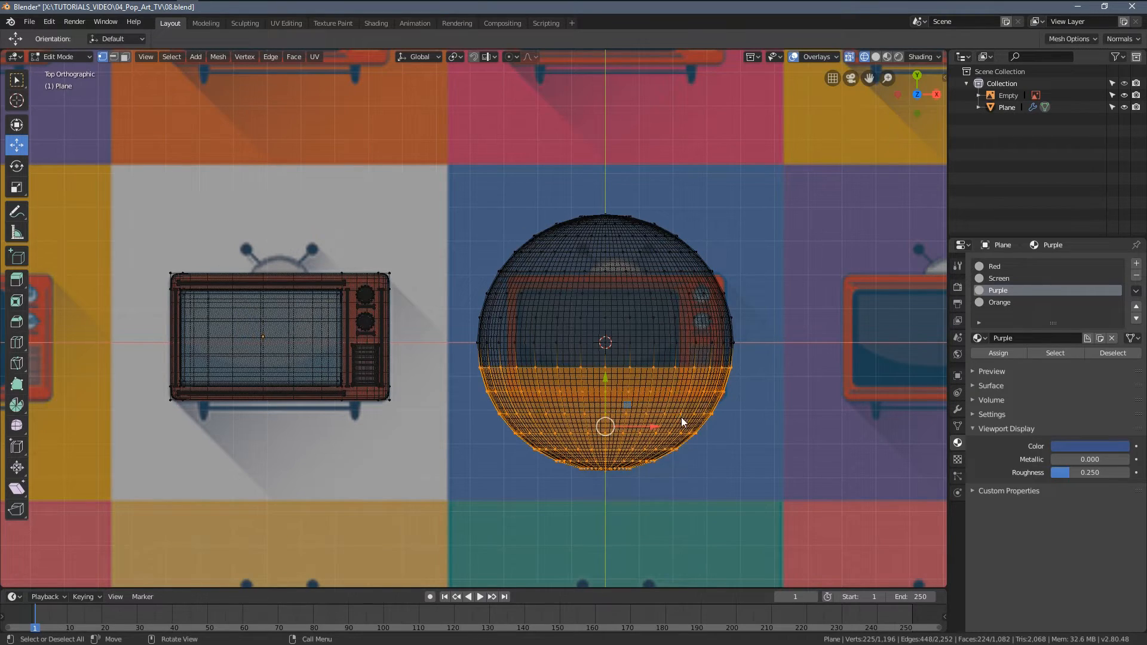
key(x)
click(679, 390)
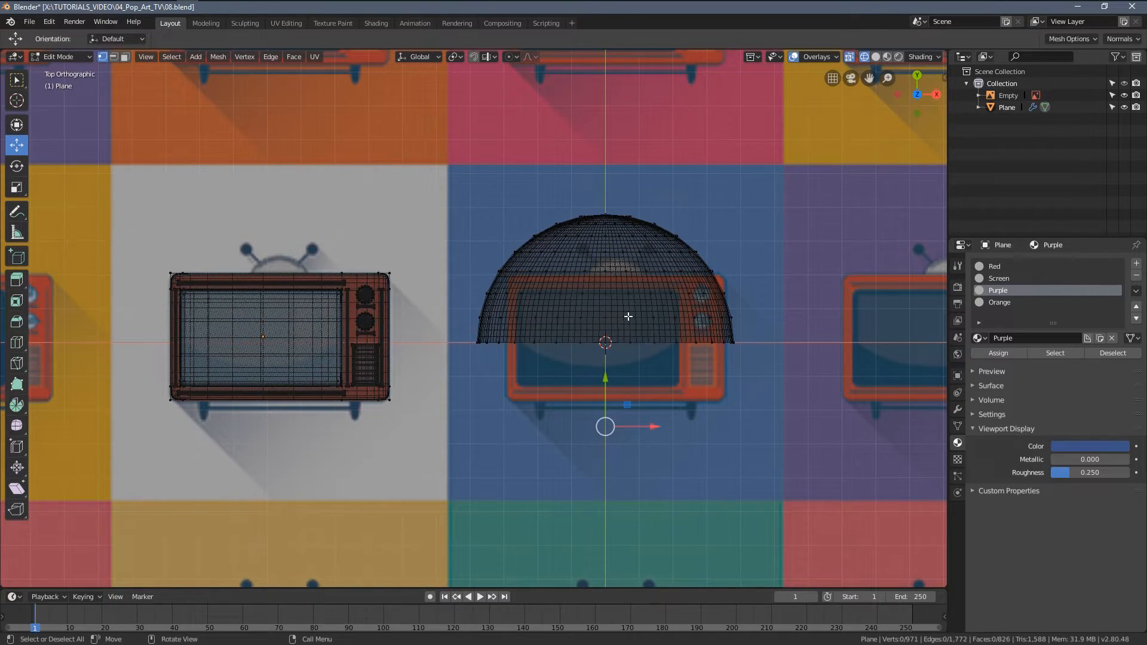
Move the half-sphere above the TV, scale it uniformly by 0.553 and center it over the reference antenna base.
key(l)
shift+middle_drag(628, 316, 672, 379)
key(g)
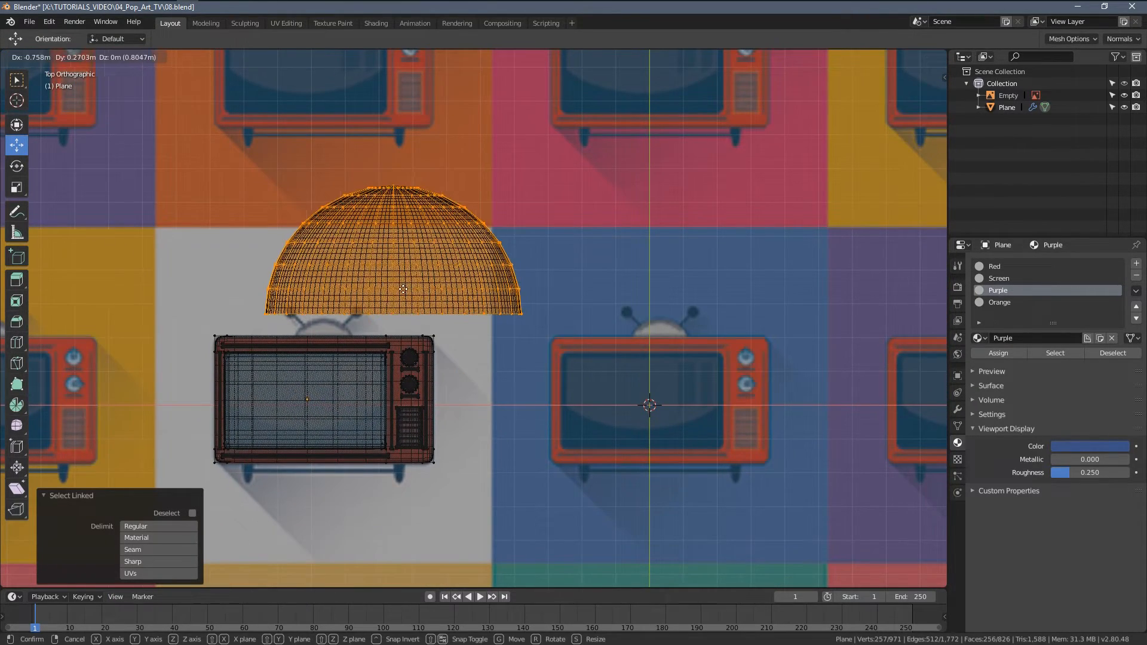
click(332, 302)
key(s)
click(441, 340)
scroll(441, 340, up, 3)
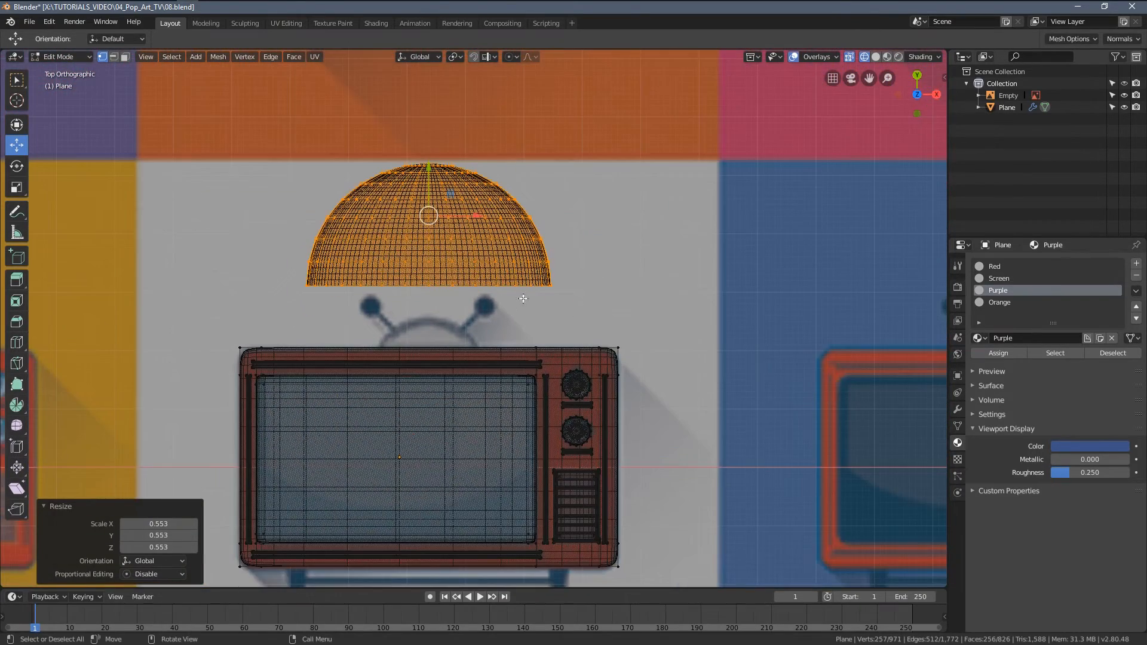
shift+middle_drag(528, 273, 568, 300)
key(g)
click(555, 349)
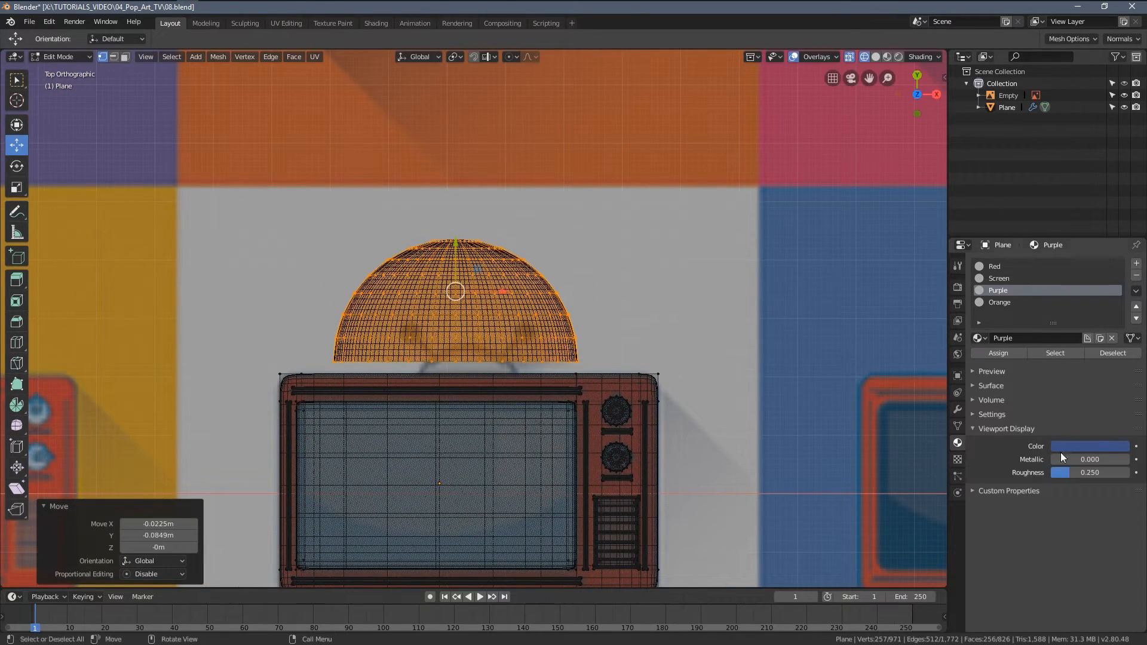
Turn off the Subdivision modifier's Edit Mode display and scale the half-sphere uniformly by 0.600.
click(957, 410)
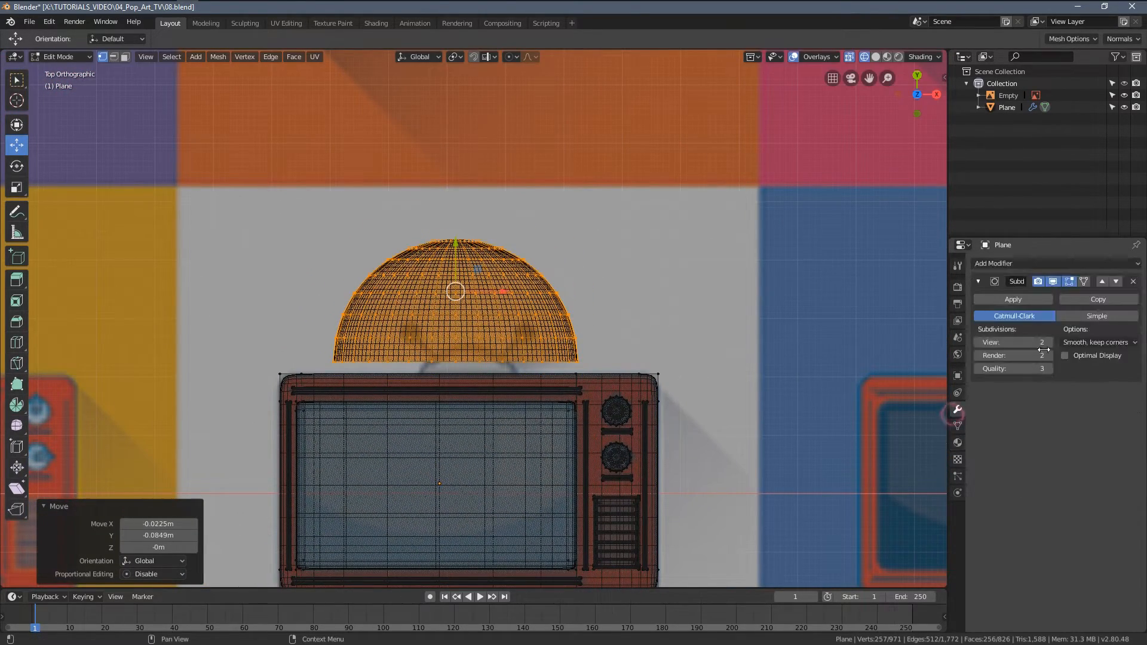
click(1070, 281)
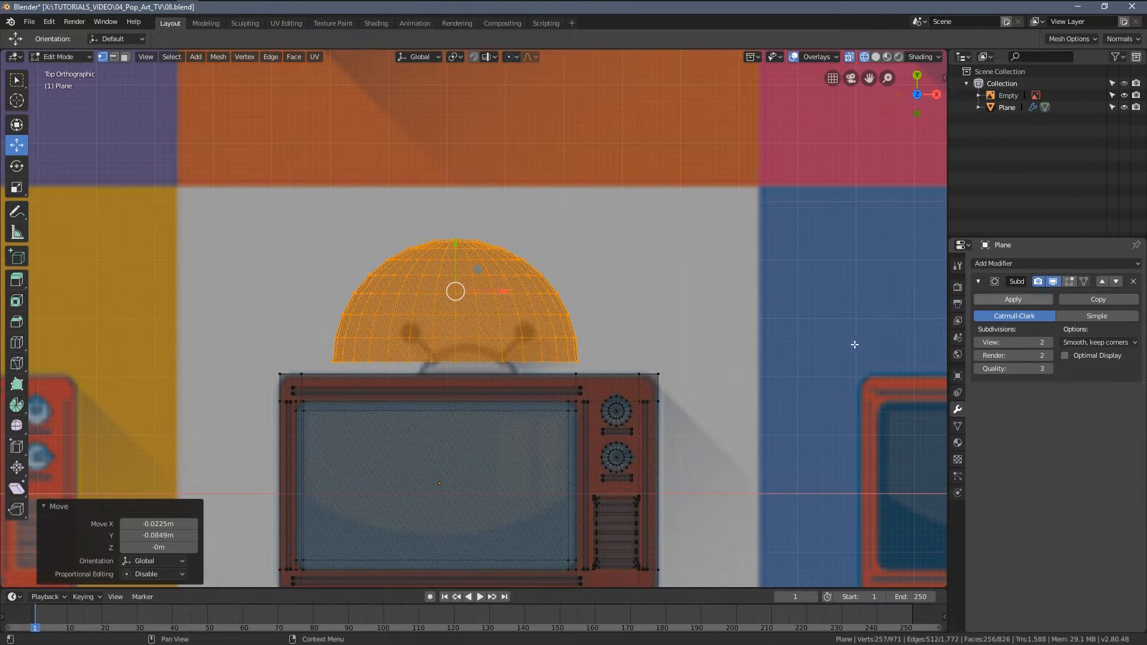
key(s)
click(628, 358)
scroll(524, 360, up, 4)
scroll(524, 361, up, 1)
Shift the dome closer to the reference antenna base and delete its lowest ring of vertices.
key(g)
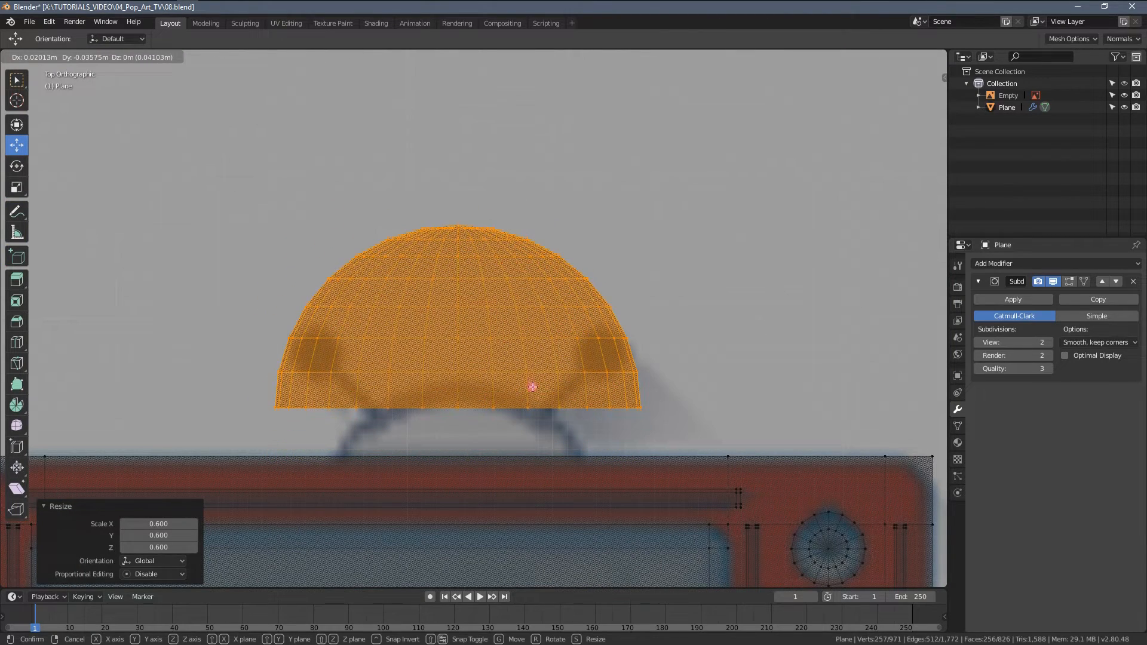
click(532, 387)
key(alt+a)
key(b)
drag(239, 390, 725, 432)
key(x)
click(485, 363)
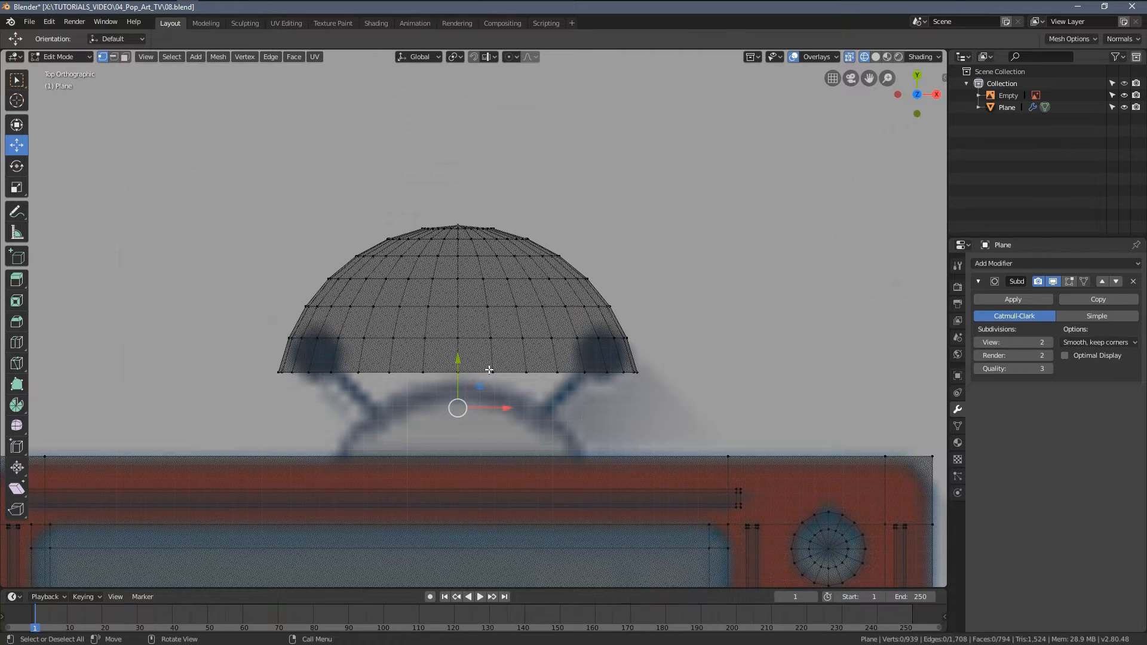
Lower the dome onto the TV's top edge, then scale it overall and along Y to match the reference antenna base.
key(l)
key(g)
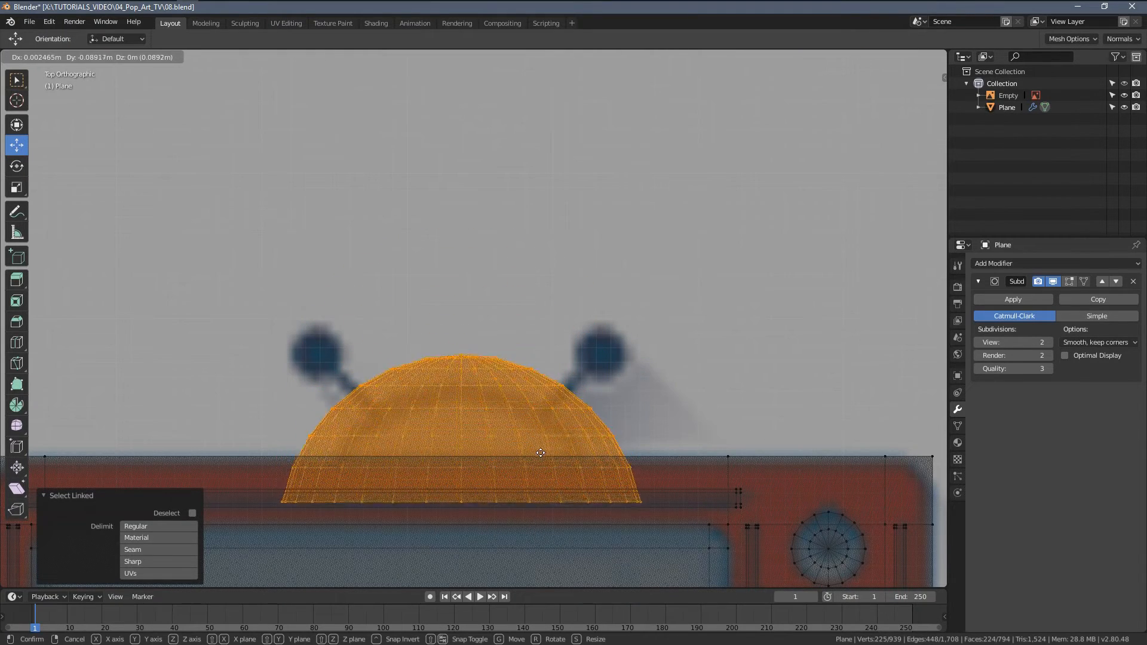
click(536, 467)
key(s)
click(572, 435)
drag(457, 391, 457, 372)
key(s)
key(y)
click(584, 346)
key(s)
click(647, 374)
Raise the dome 0.077 m along Z into the TV body's depth and flatten it along Z, finishing with a 0.841 scale.
mouse_move(647, 374)
middle_down()
mouse_move(696, 306)
mouse_move(733, 325)
mouse_move(778, 317)
mouse_move(720, 328)
mouse_move(615, 390)
middle_up()
key(z)
click(748, 301)
drag(525, 425, 524, 324)
key(s)
key(z)
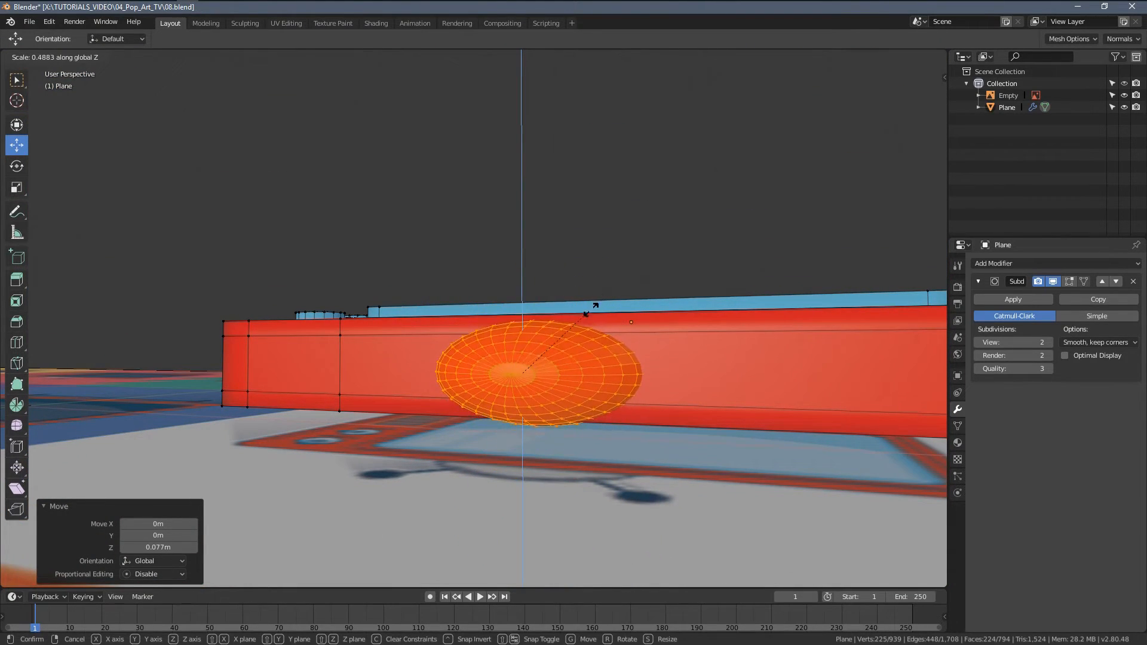
click(594, 304)
key(s)
key(z)
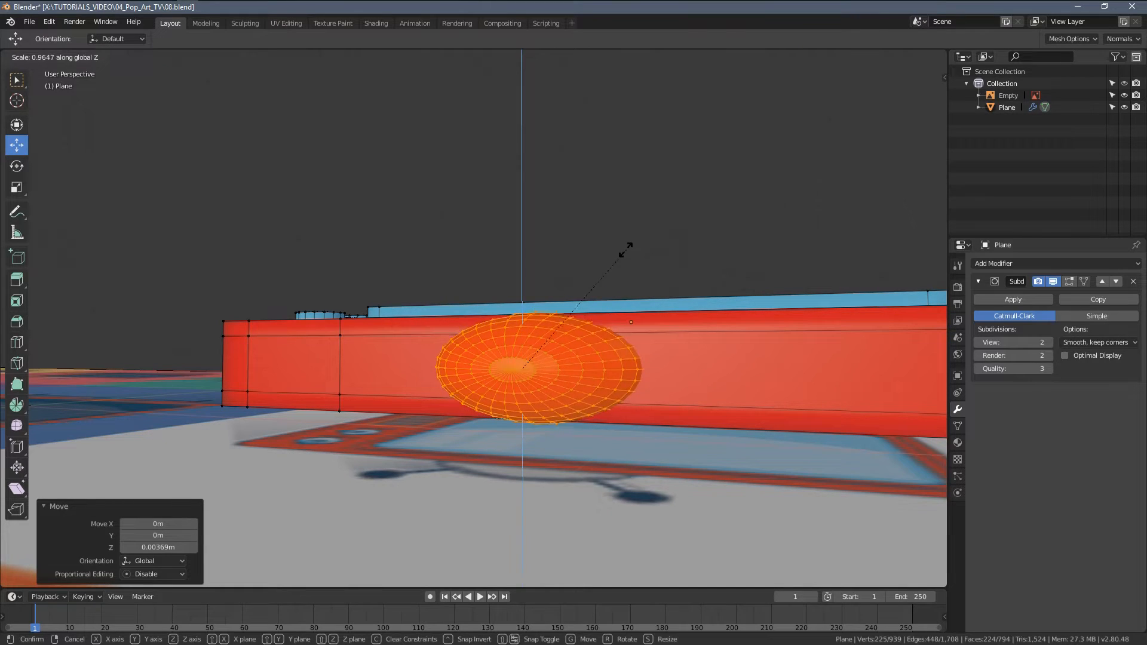
click(610, 262)
Check the dome in Object Mode and readjust its depth with another scale along Z.
middle_drag(609, 261, 484, 336)
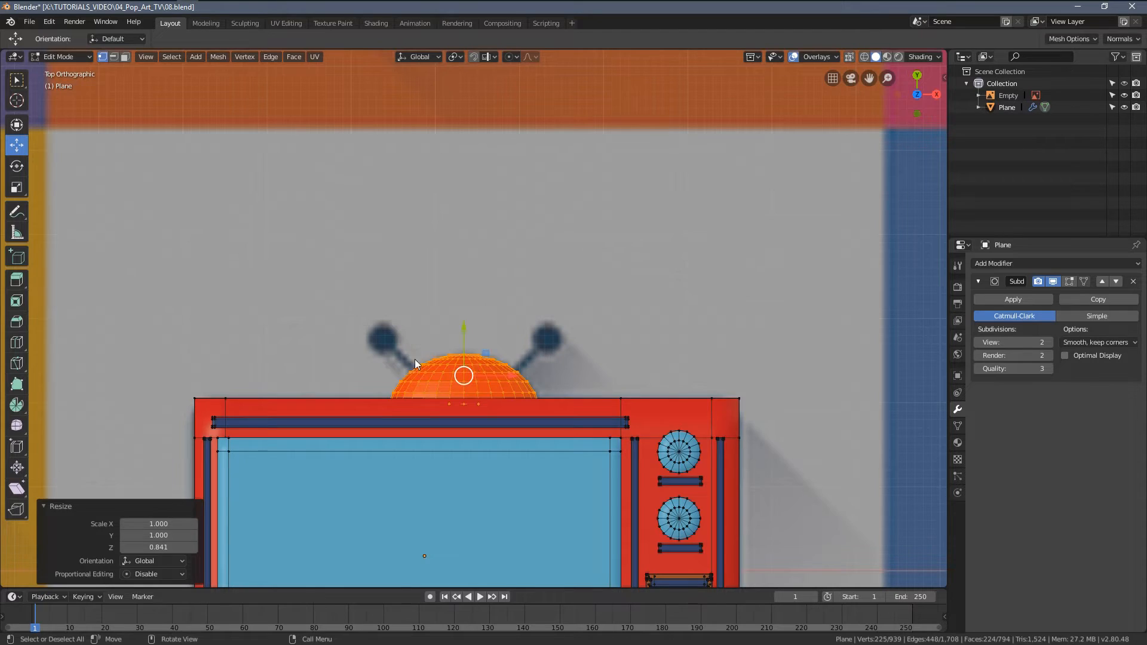
key(Tab)
middle_drag(472, 425, 647, 324)
key(Tab)
key(s)
key(z)
click(722, 274)
key(Tab)
Apply Shade Smooth to the TV object and return to the top view.
scroll(722, 274, down, 3)
middle_drag(720, 273, 609, 391)
click(697, 324)
right_click(696, 320)
click(668, 320)
key(KP_7)
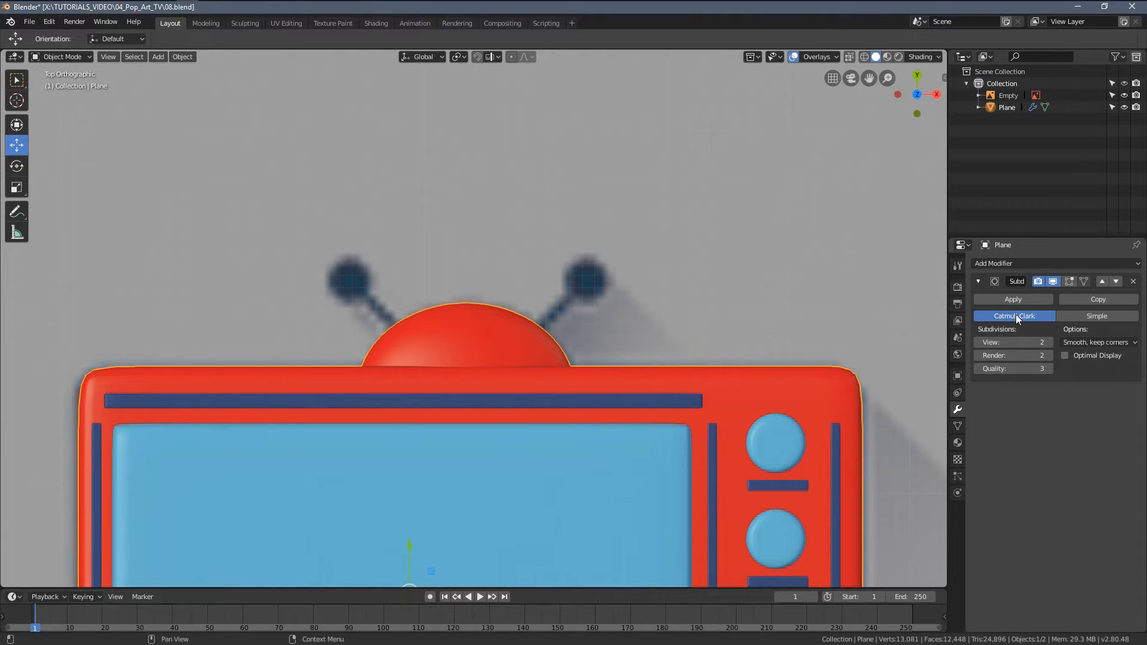
Add a new material slot after Orange and name its material Metal.
click(957, 444)
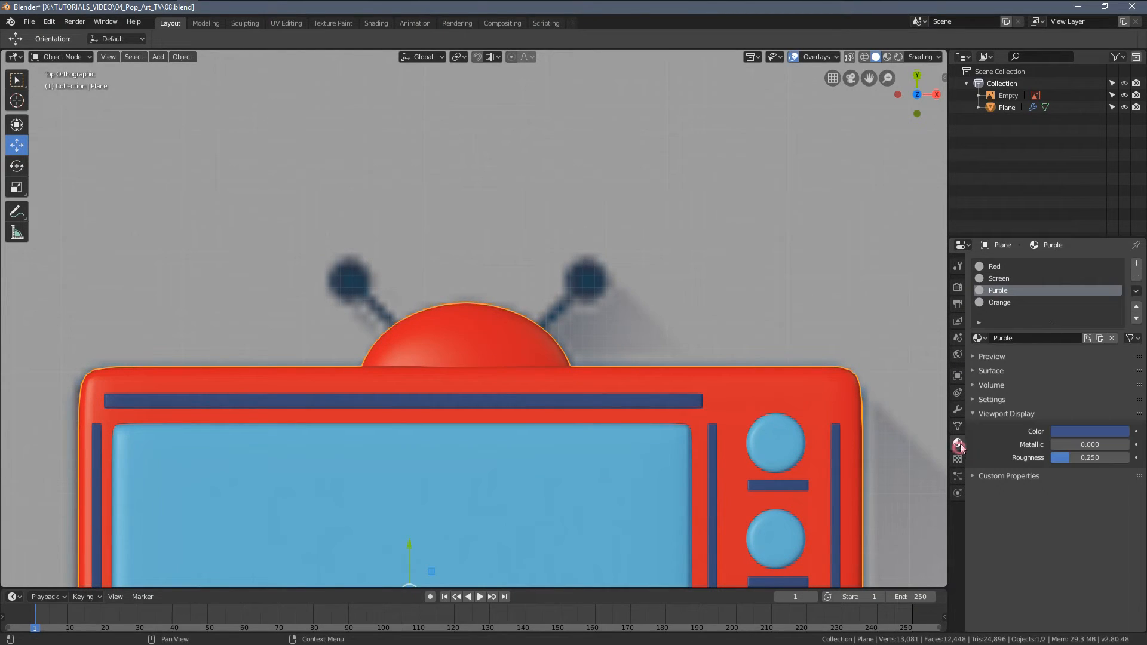
click(1010, 303)
click(1137, 264)
click(1023, 336)
double_click(1032, 339)
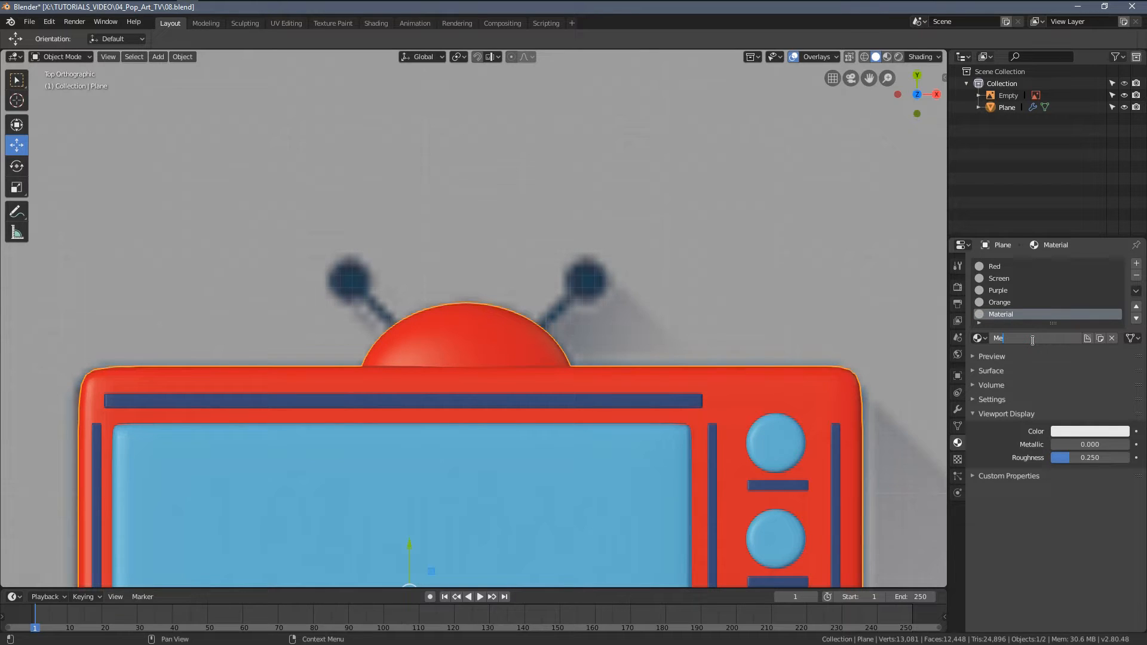
Set the Metal viewport color to grey with a value of 0.700 and assign it to the dome.
key(Tab)
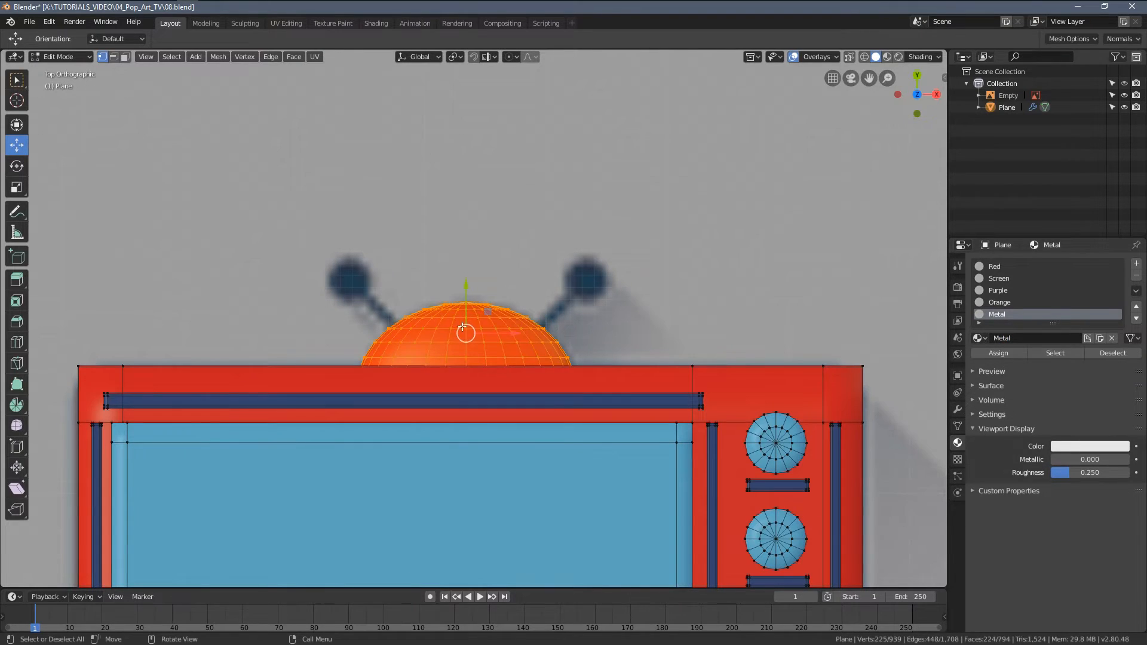
click(1069, 446)
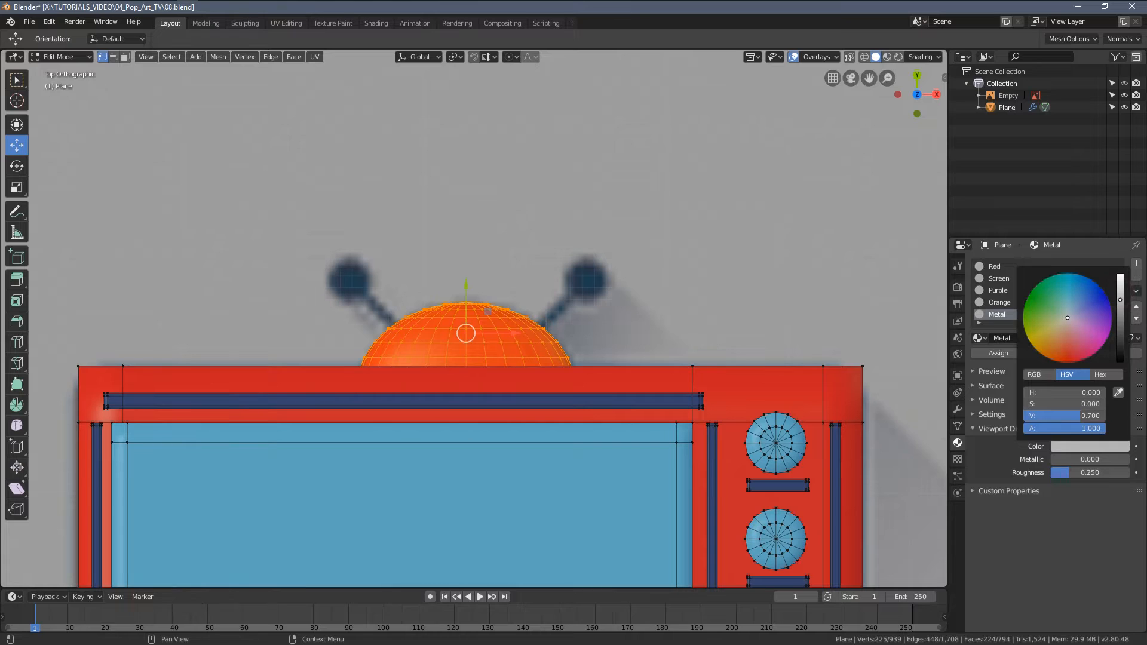
click(998, 353)
key(Tab)
scroll(514, 311, down, 4)
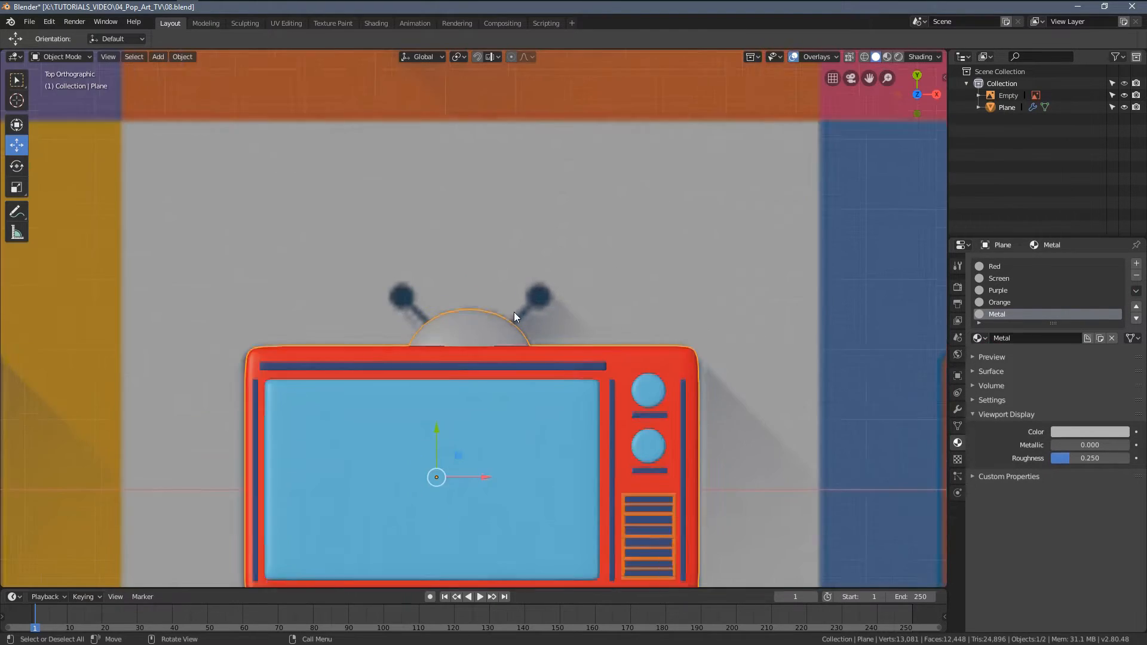
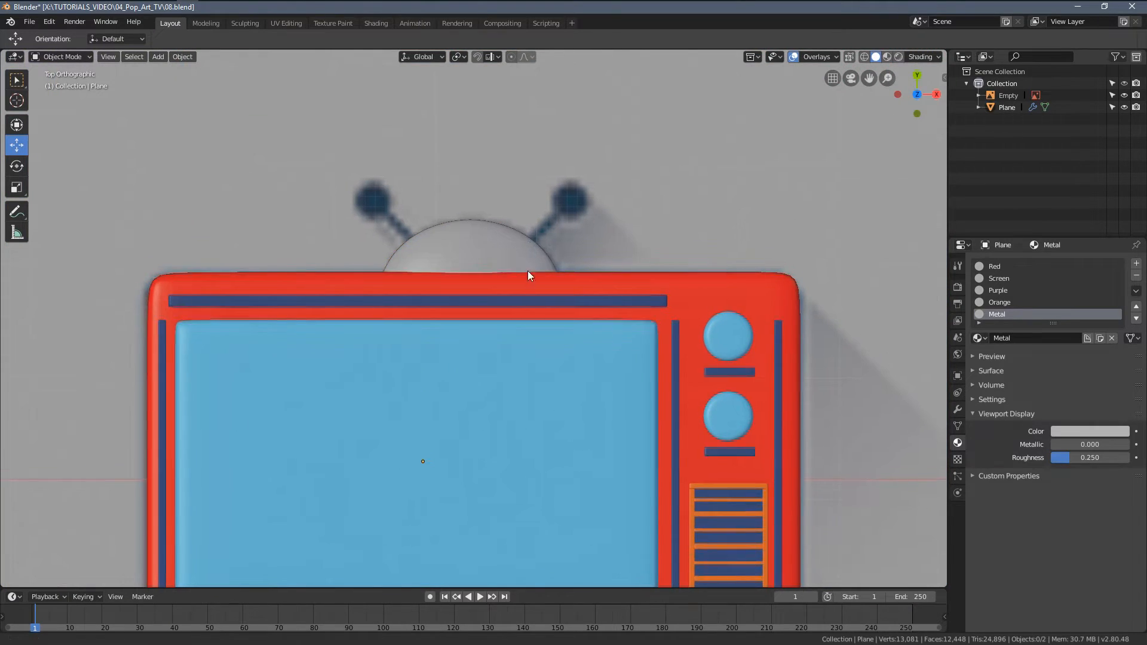
Save the scene as 09.blend and reselect the TV object.
click(1040, 568)
click(643, 351)
Duplicate the upper round knob and move the copy -0.148 m in X and 0.139 m in Y onto the right antenna tip.
scroll(640, 352, down, 2)
key(Tab)
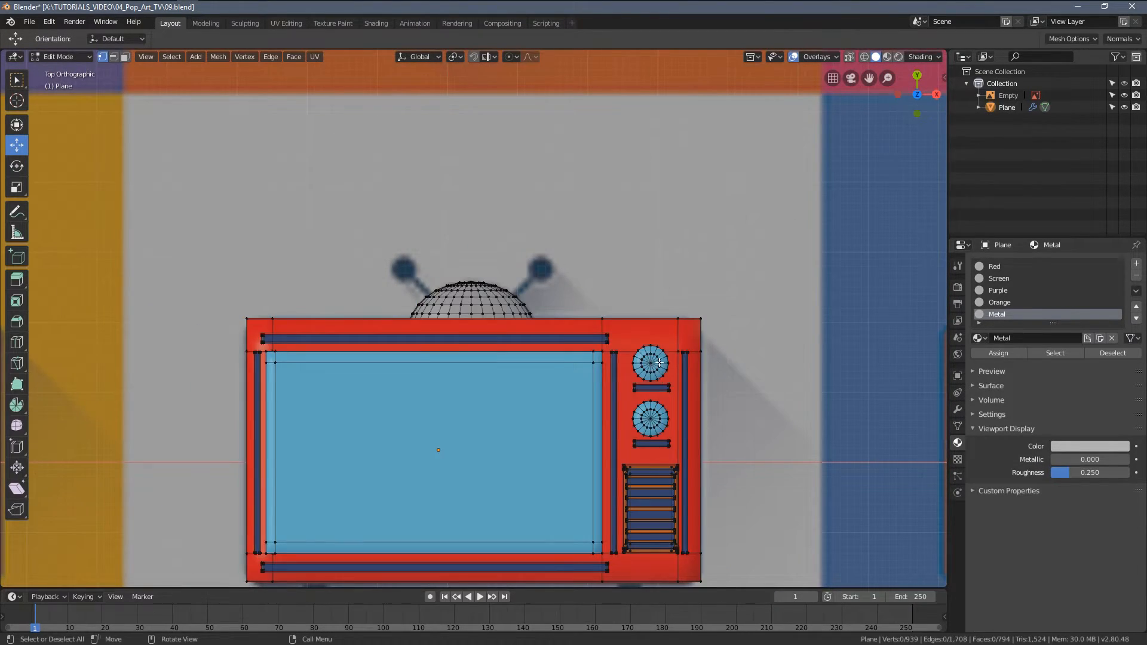
scroll(659, 363, up, 6)
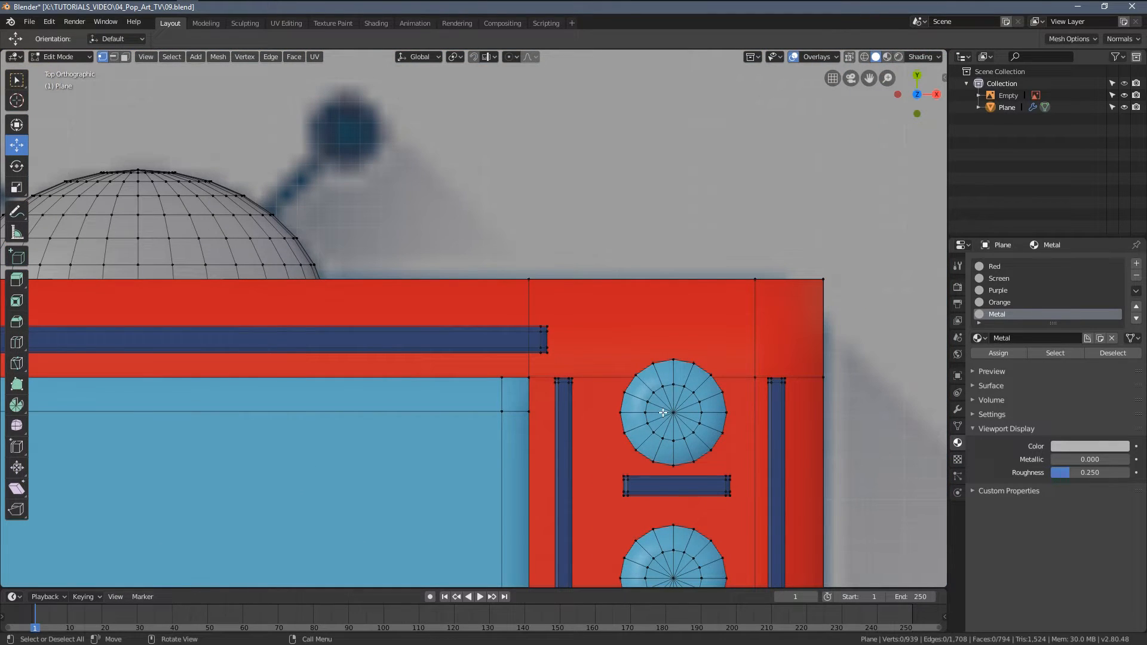
key(l)
shift+middle_drag(663, 412, 677, 474)
key(shift+d)
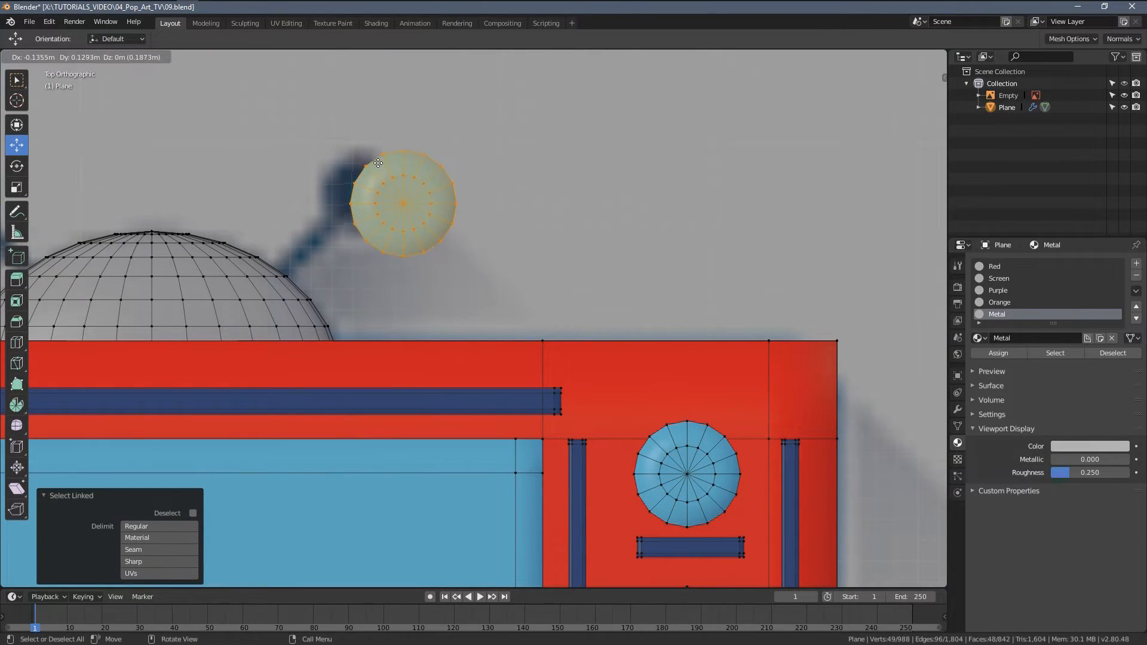
click(354, 145)
Scale and reposition the copied knob in wireframe view to match the reference antenna ball, finishing with a 1.201 scale.
shift+middle_drag(471, 206, 591, 307)
scroll(591, 307, up, 2)
key(z)
click(505, 307)
key(s)
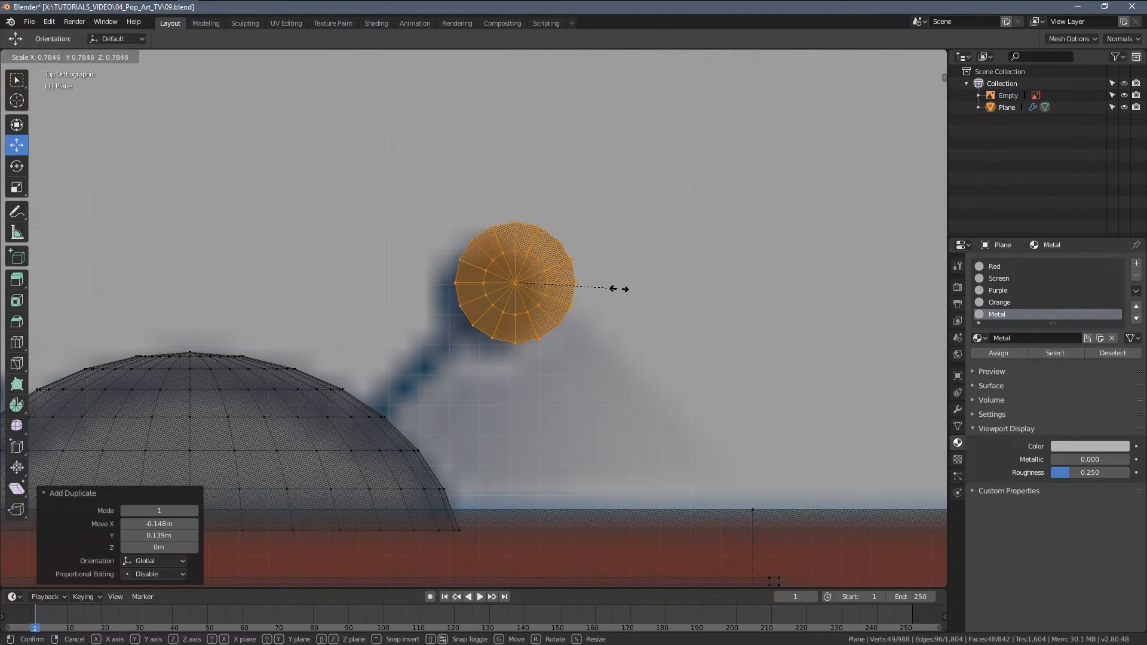
click(604, 287)
key(g)
click(580, 298)
key(s)
click(596, 306)
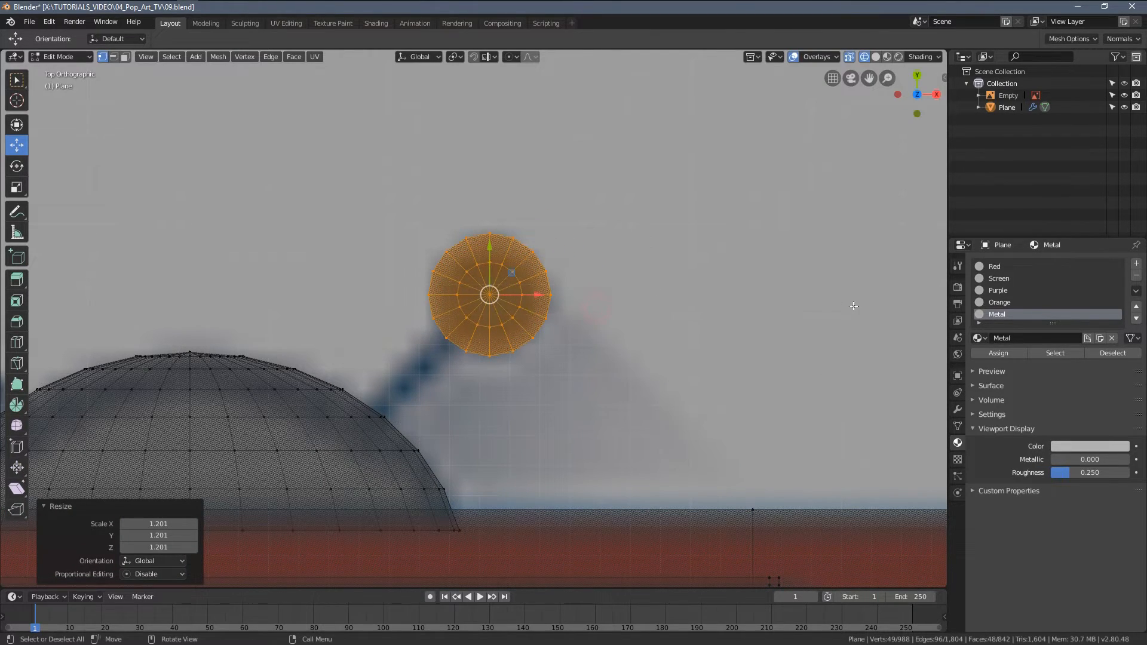
Assign the Purple material to the antenna ball and return to solid view in Object Mode.
click(1013, 291)
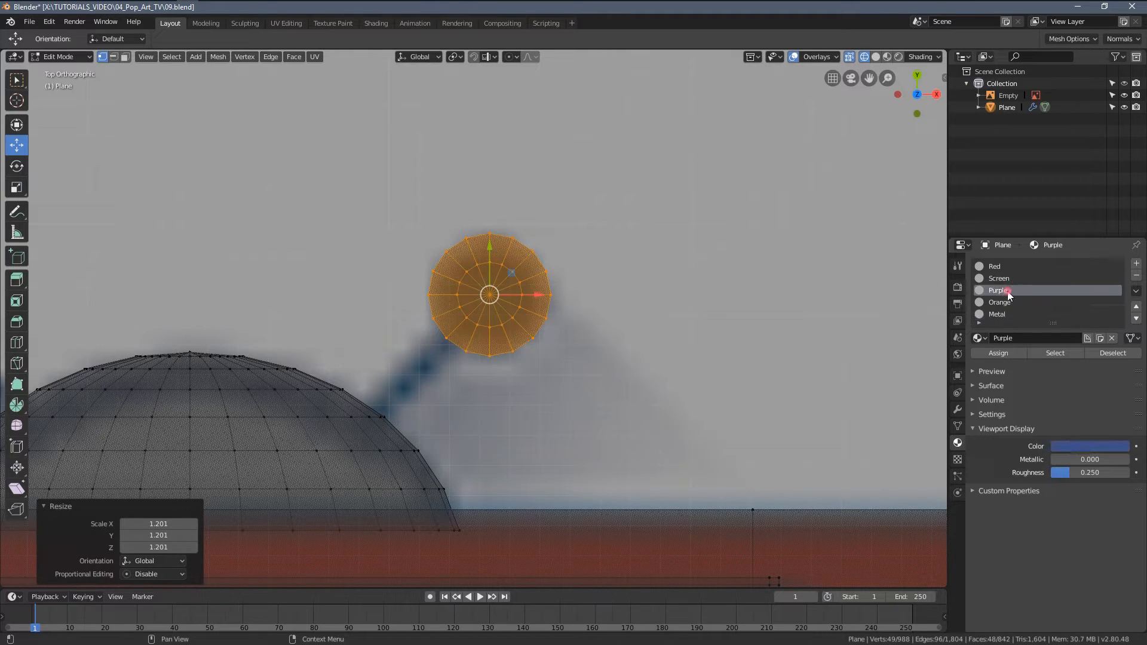
click(999, 353)
key(Tab)
scroll(682, 321, down, 3)
key(z)
click(603, 304)
scroll(517, 323, down, 4)
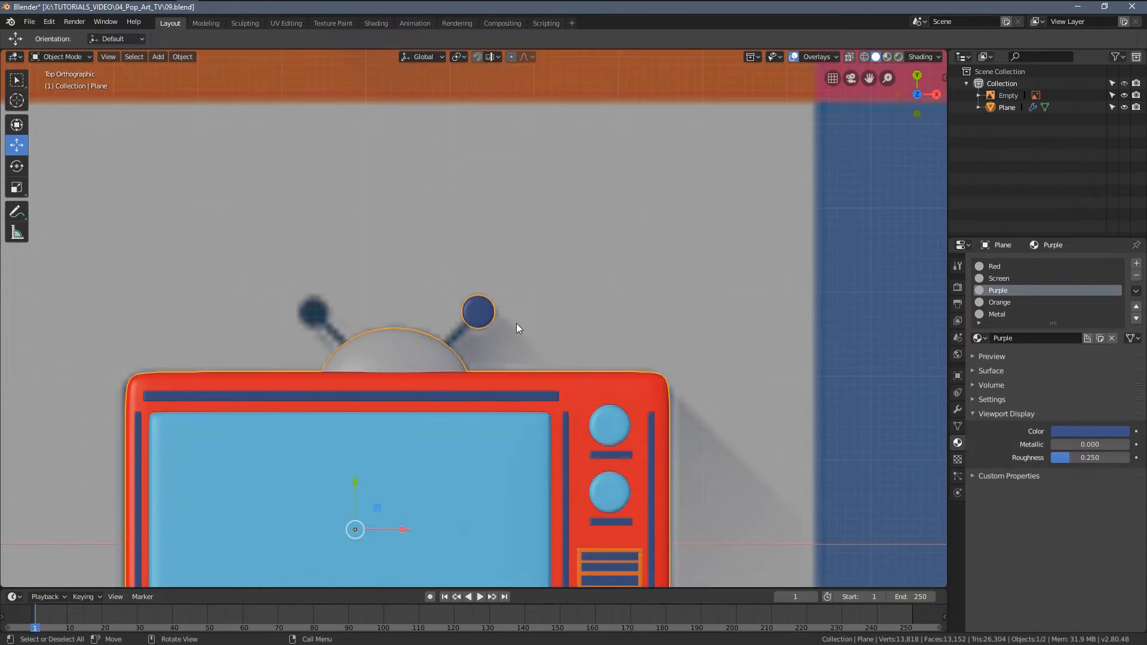
Scale the antenna ball along the Z axis and move it -0.00398 m in Z.
scroll(516, 323, up, 6)
key(Tab)
scroll(454, 337, up, 4)
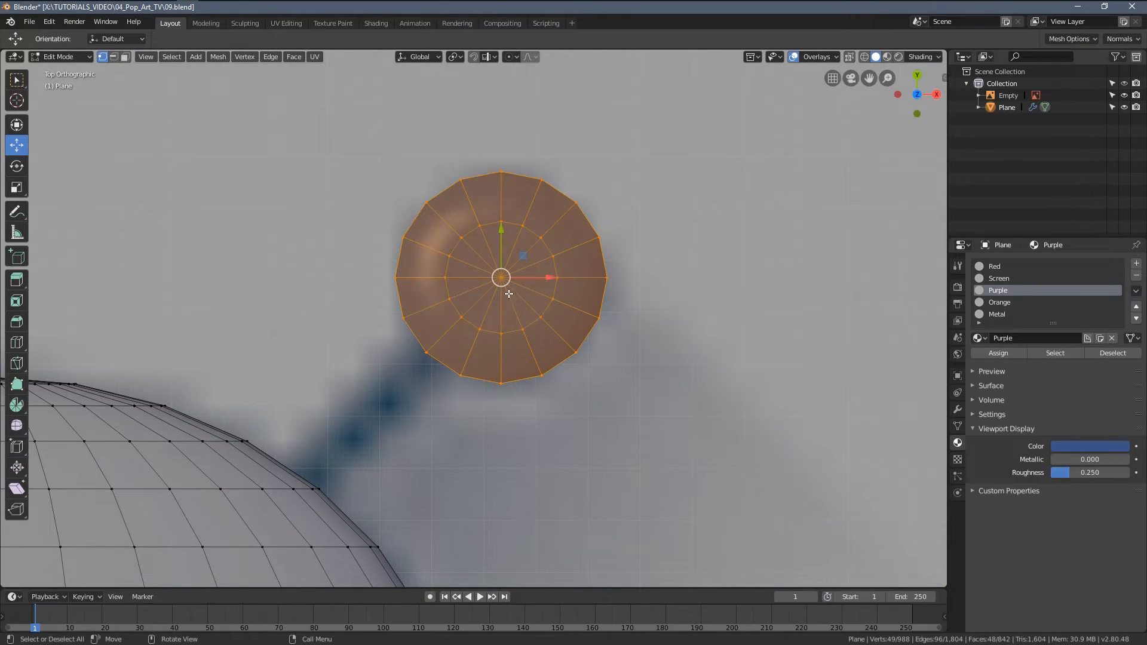
scroll(509, 295, down, 5)
middle_drag(563, 289, 730, 210)
drag(454, 242, 453, 308)
key(s)
key(z)
click(611, 338)
key(KP_7)
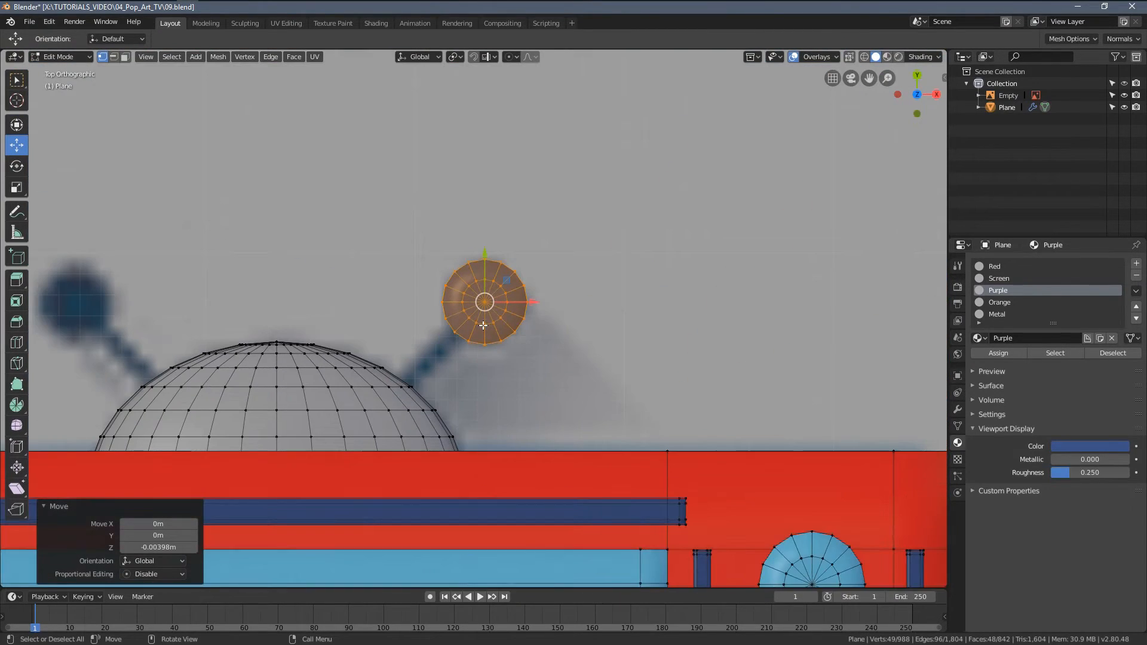
Duplicate the antenna ball's inner edge loop in place and rotate the copy 90° about the Y axis.
scroll(481, 323, up, 4)
key(alt+a)
alt+click(461, 311)
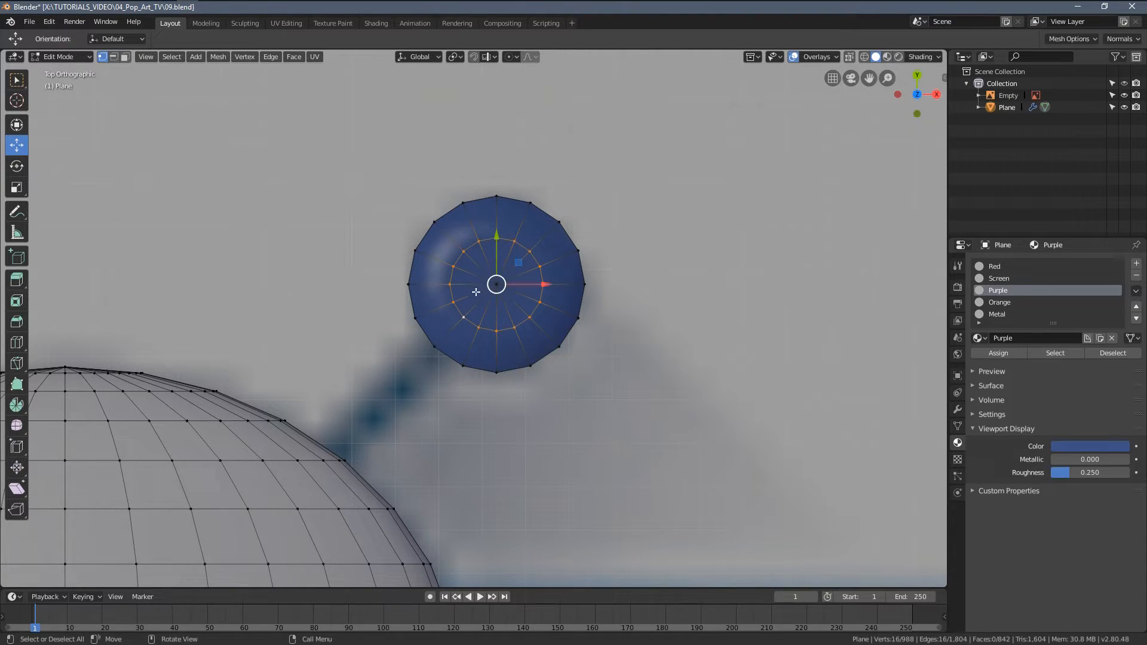
shift+middle_drag(497, 283, 506, 309)
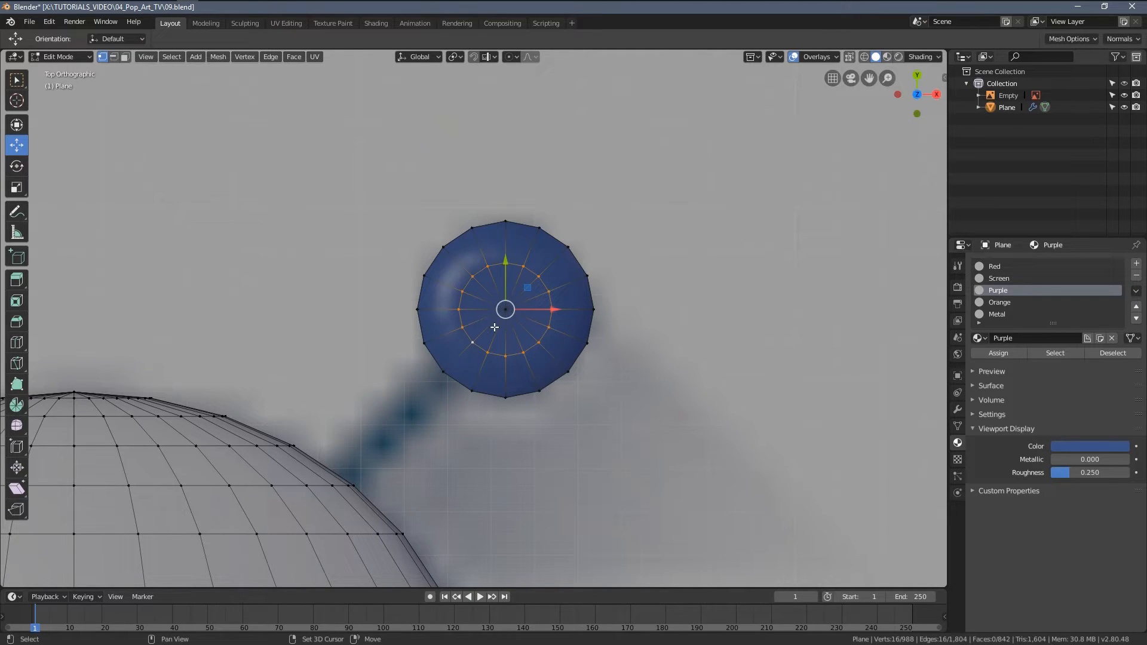
key(shift+d)
right_click(544, 340)
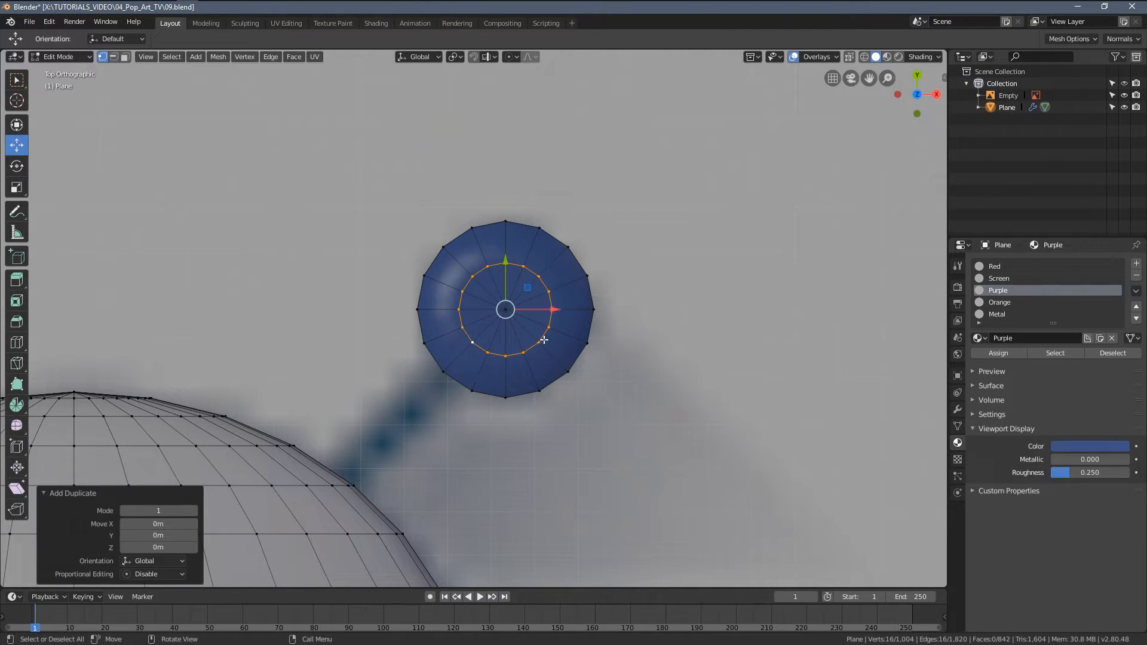
text(ry90)
key(Return)
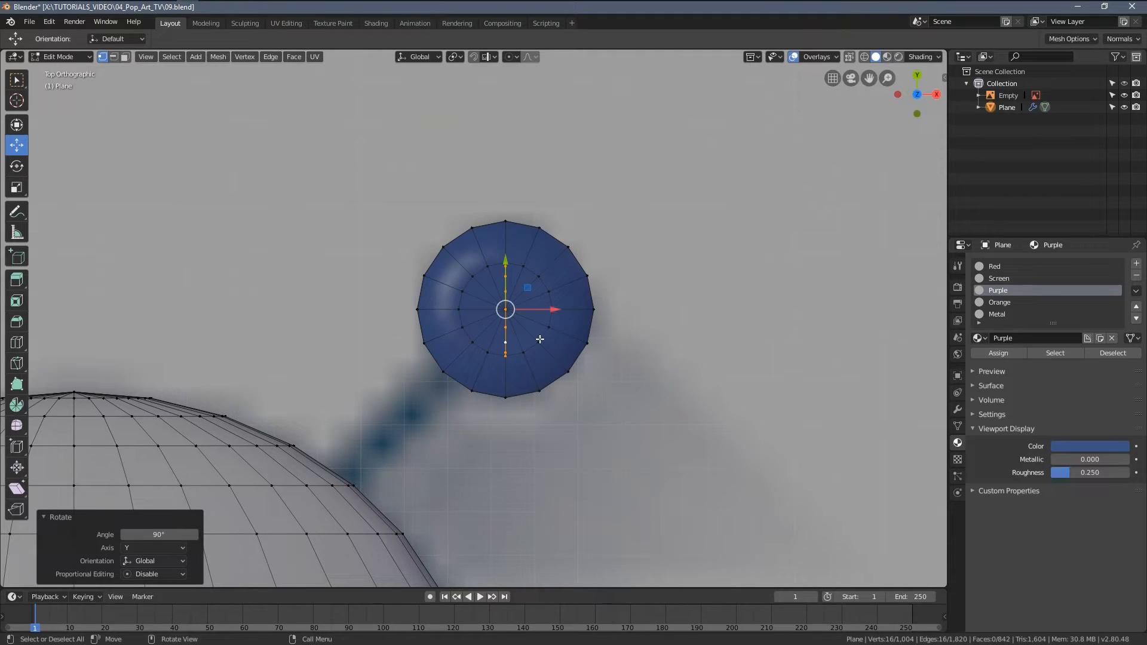
Extrude the rotated loop 0.0974 m along X into a tube and move its end ring further outward along X.
key(e)
key(x)
click(962, 340)
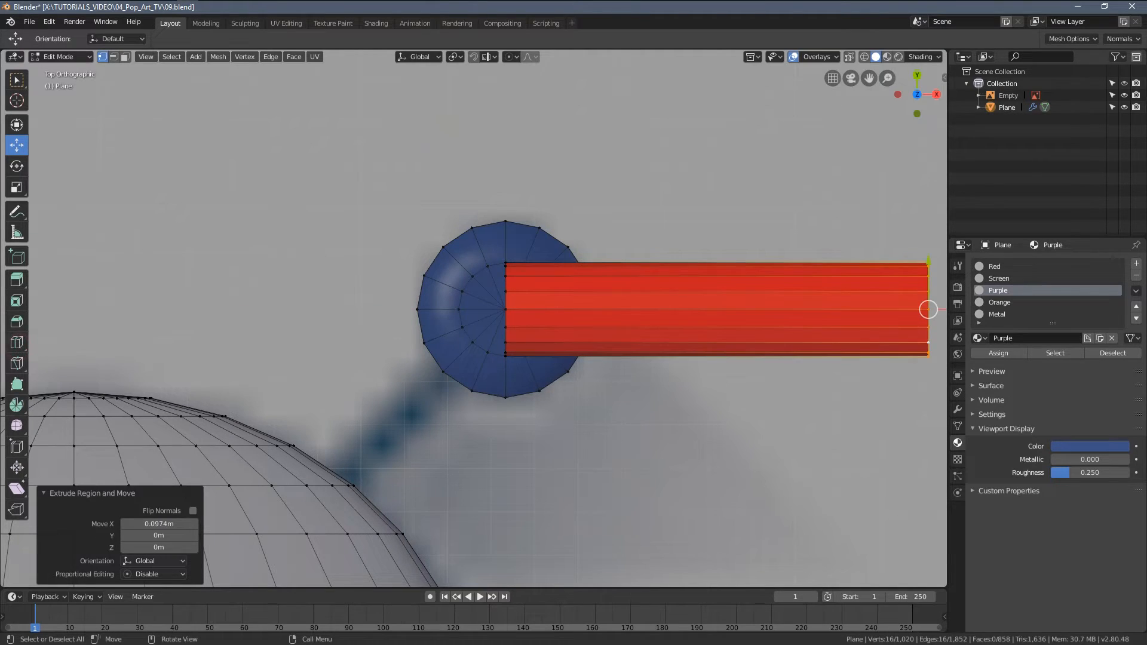
scroll(435, 343, down, 4)
key(g)
key(x)
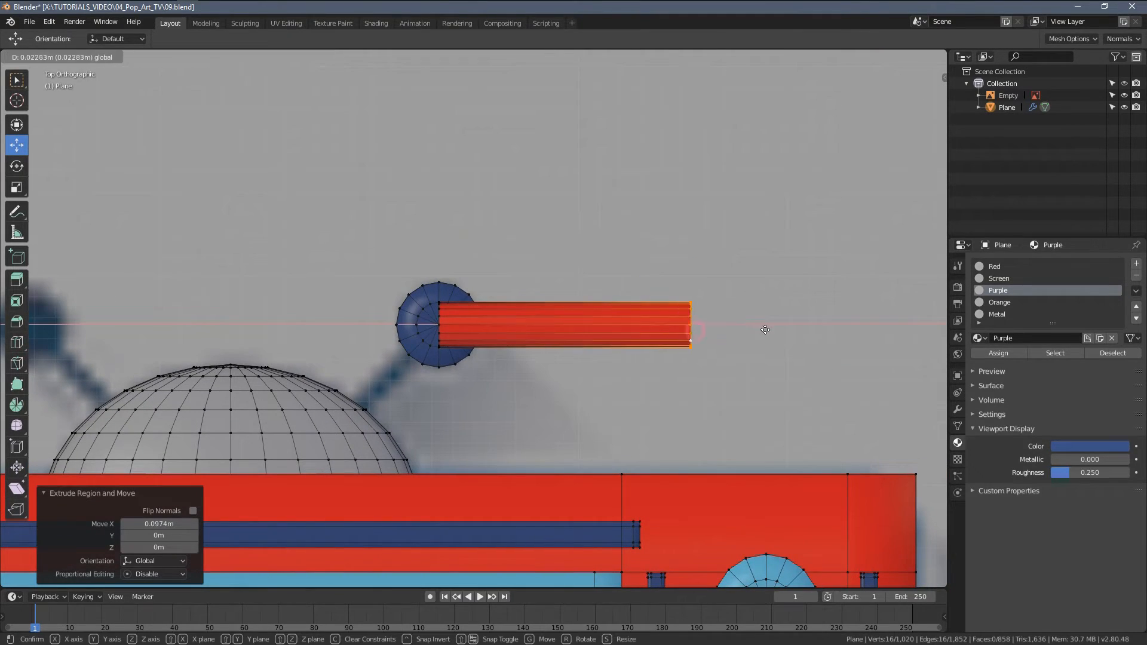
click(798, 326)
Assign the Purple material to the whole extruded tube and scale it uniformly by 0.474.
key(ctrl+KP_Add)
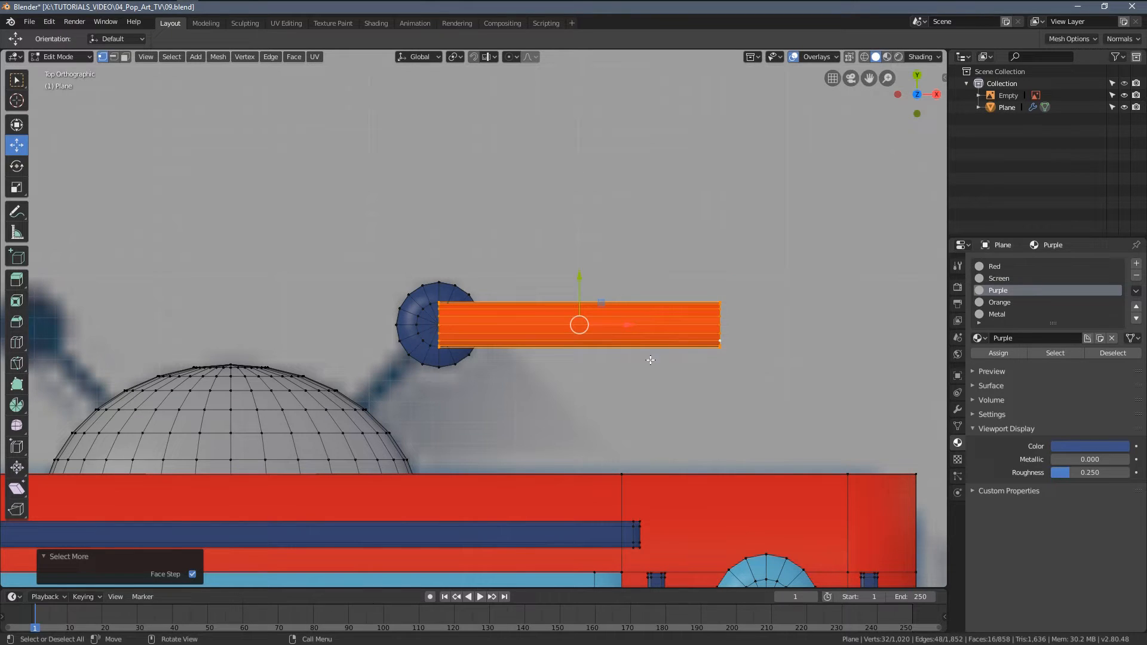
click(997, 351)
key(s)
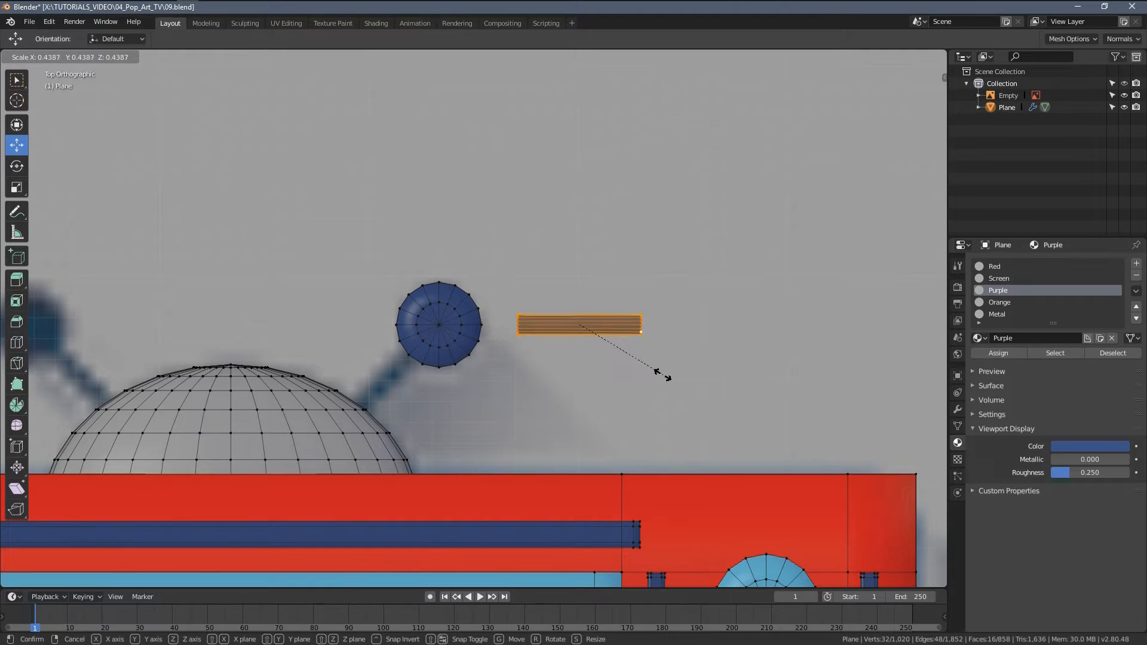
click(668, 374)
shift+middle_drag(669, 374, 693, 362)
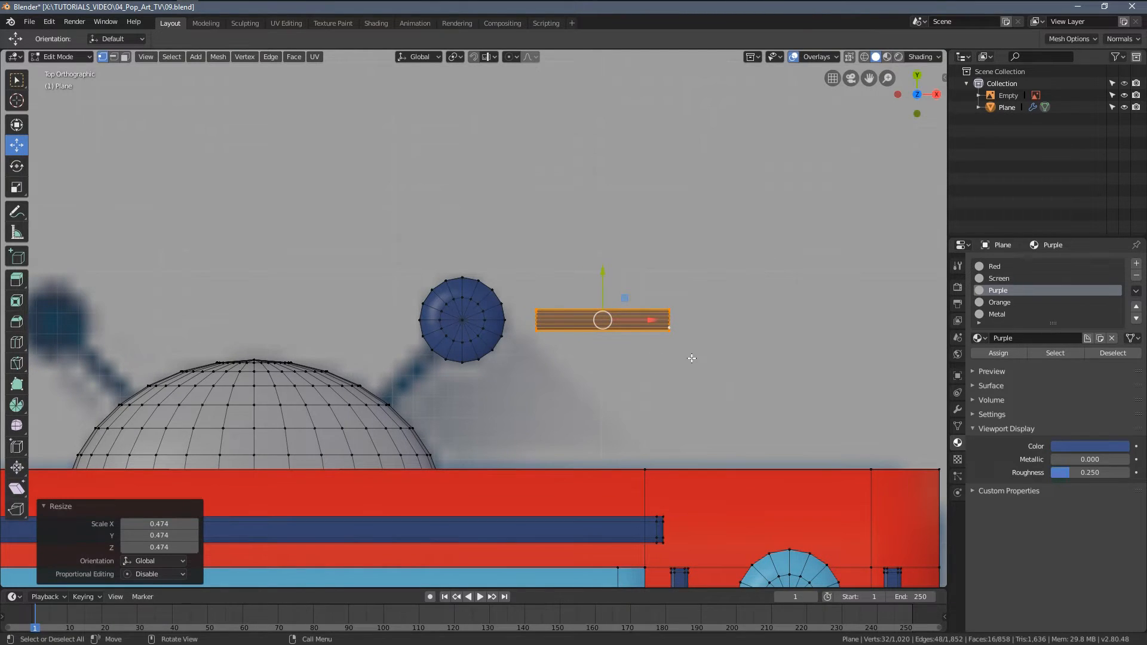
Duplicate the small horizontal cylinder and place the copy over the stand's crossbar below the TV in the reference image.
scroll(688, 353, down, 5)
shift+scroll(688, 353, down, 3)
key(shift+d)
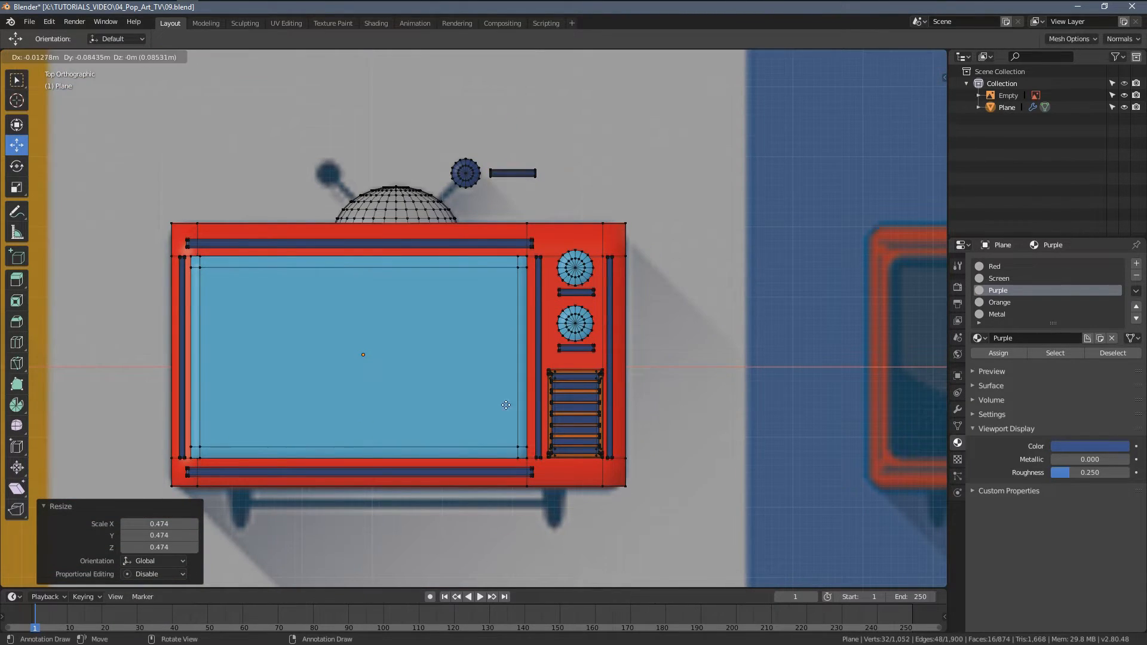
click(491, 525)
Select the original cylinder, rotate it about -45.9° and position it as an antenna rod between the dome and the ball.
shift+middle_drag(508, 332, 491, 466)
scroll(536, 276, up, 10)
key(alt+a)
key(l)
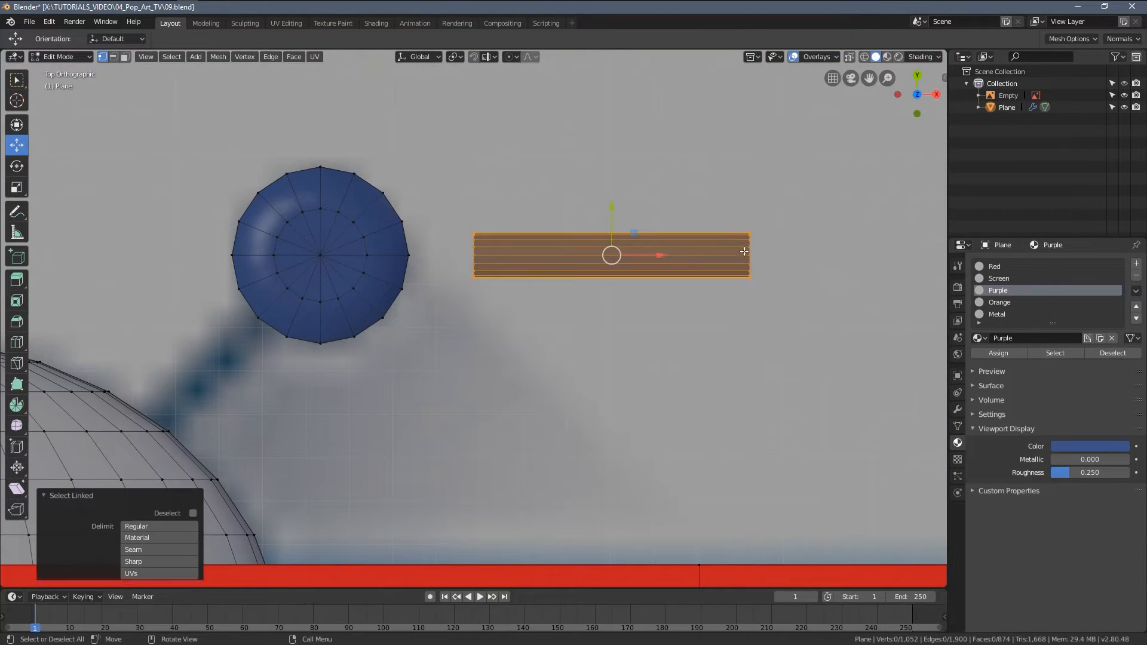
shift+middle_drag(744, 252, 775, 273)
key(g)
click(465, 359)
shift+middle_drag(465, 359, 635, 352)
key(r)
click(522, 250)
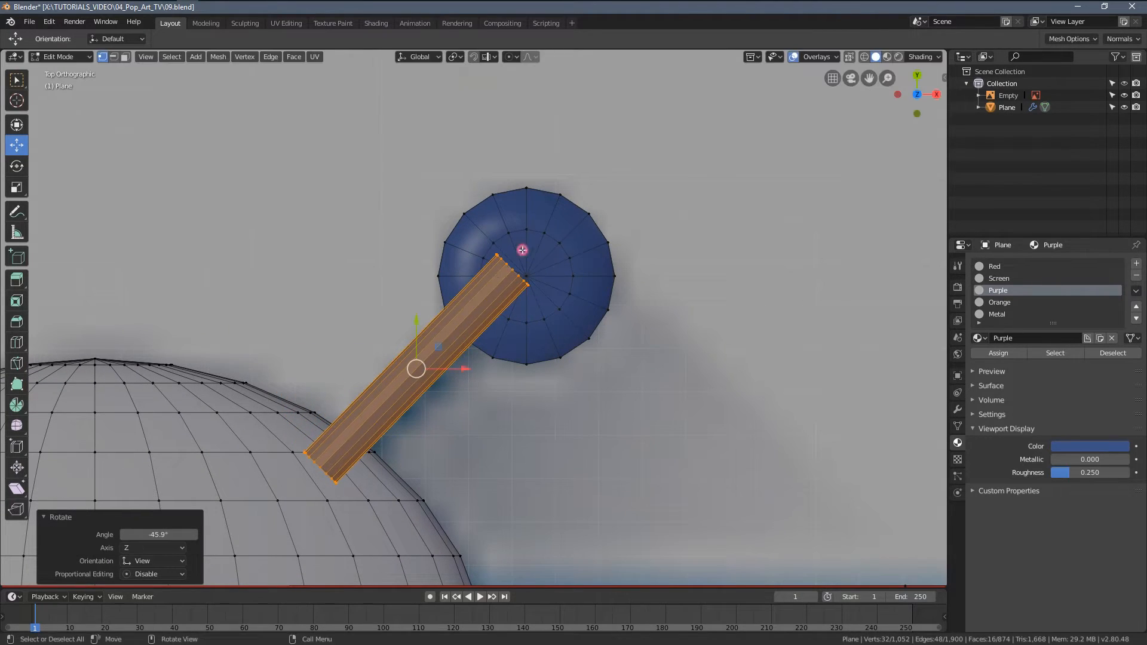
key(g)
click(503, 303)
Adjust the antenna rod's height along Z and select its connected ball together with it, shifting them about -0.0136 m along Z.
middle_drag(556, 310, 402, 335)
key(g)
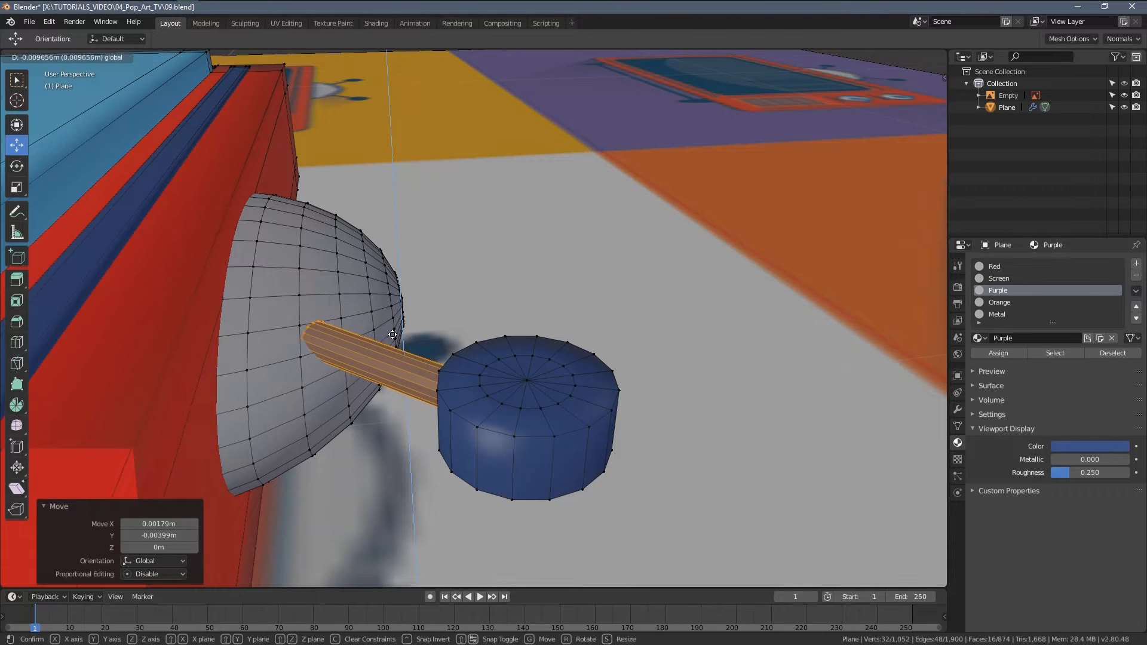
drag(392, 333, 393, 336)
scroll(393, 336, down, 4)
middle_drag(393, 337, 412, 288)
drag(447, 309, 472, 326)
key(l)
middle_drag(473, 328, 548, 396)
key(KP_7)
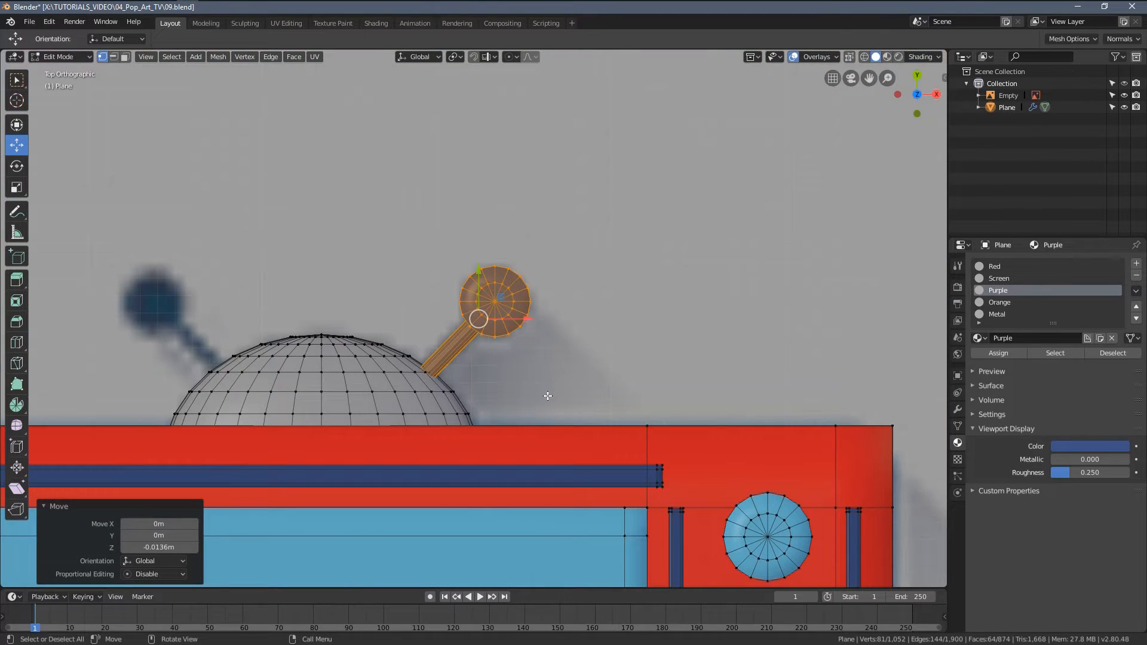
Select the whole antenna dome and snap the 3D cursor to its center.
shift+middle_drag(505, 328, 620, 334)
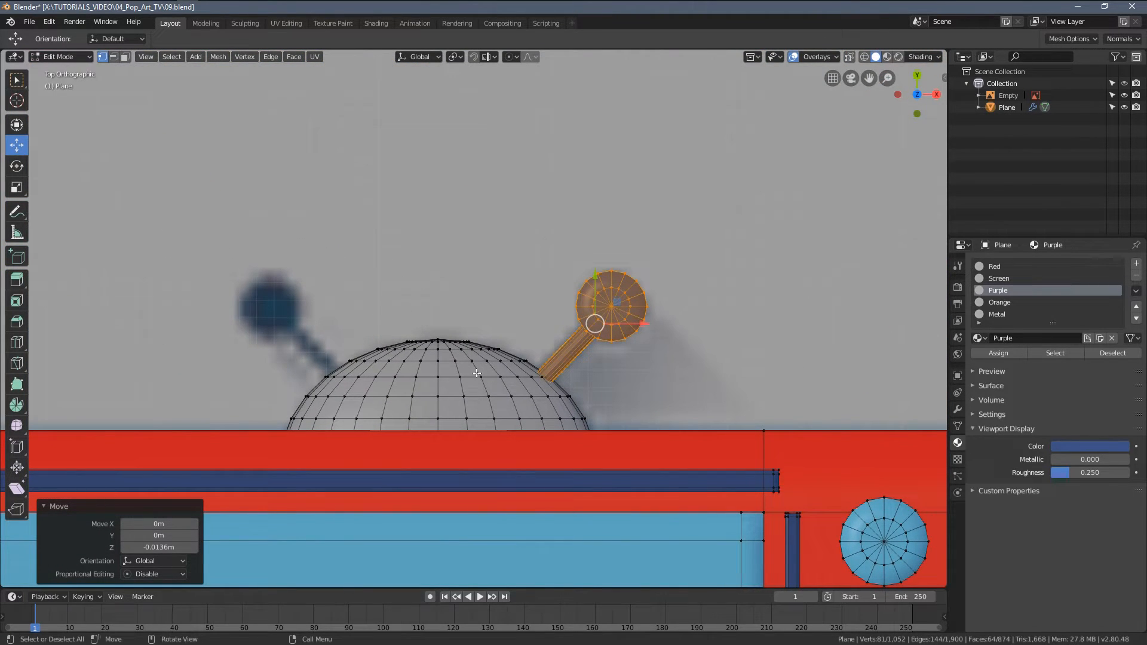
key(alt+a)
key(l)
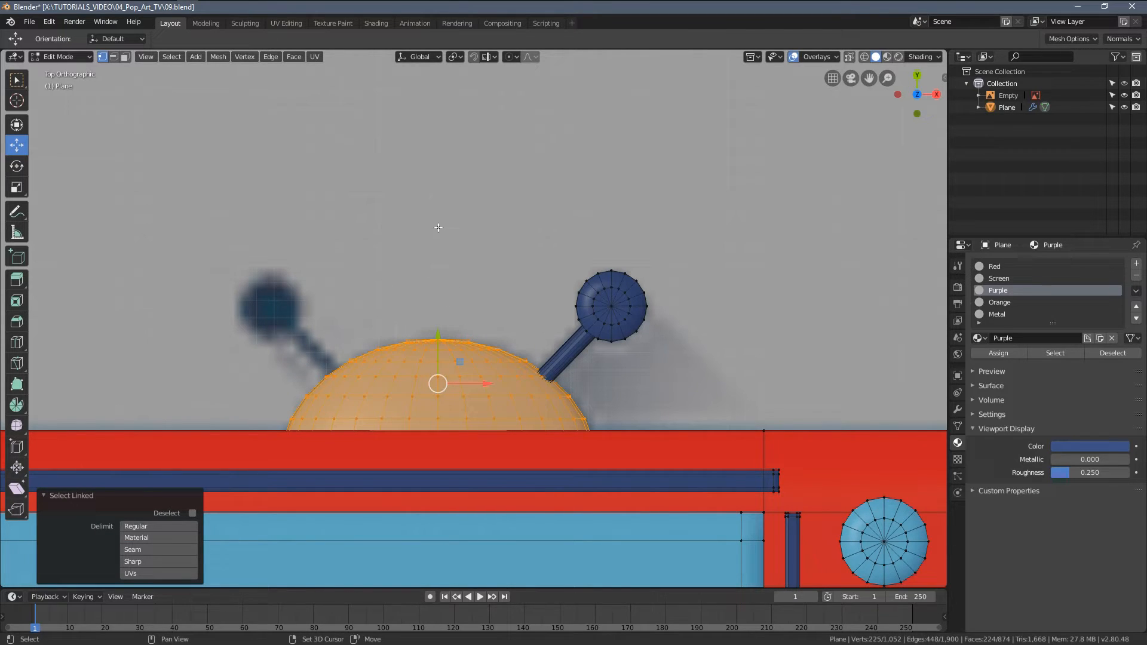
key(shift+s)
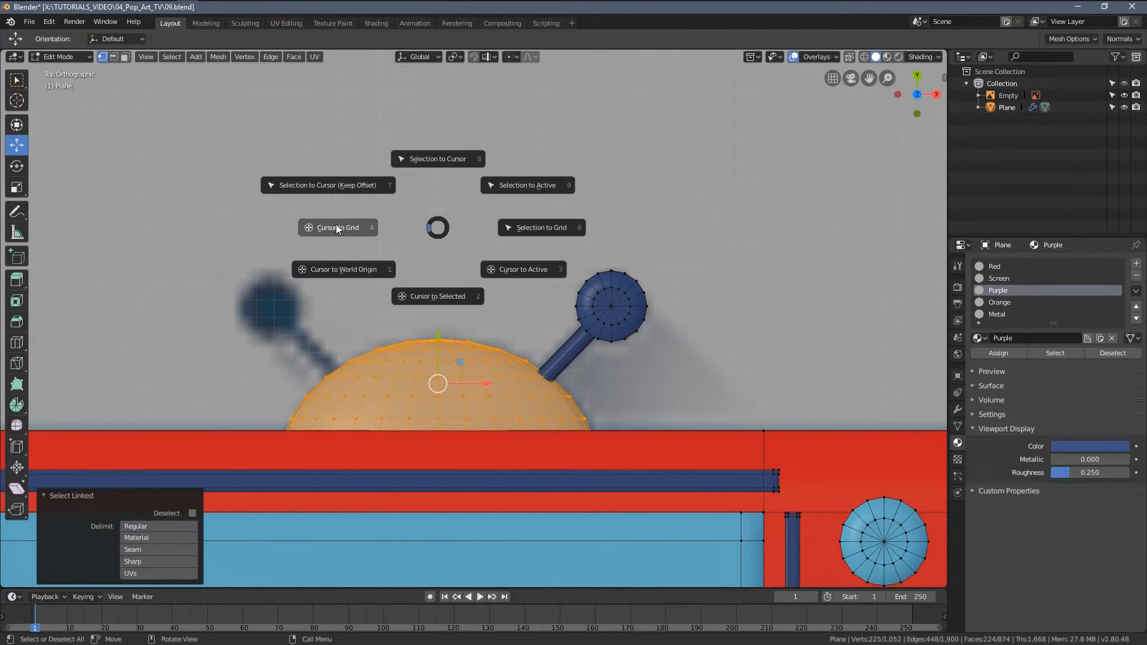
click(431, 297)
Select only the antenna's ball and rod, and duplicate them in place.
key(alt+a)
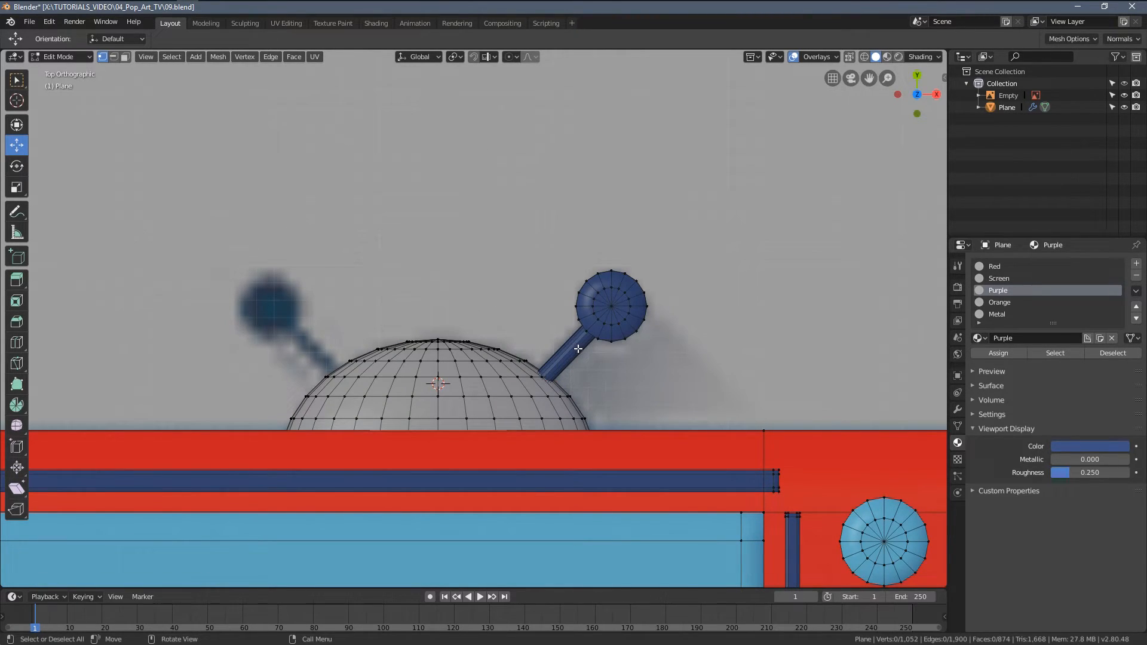
key(l)
key(2)
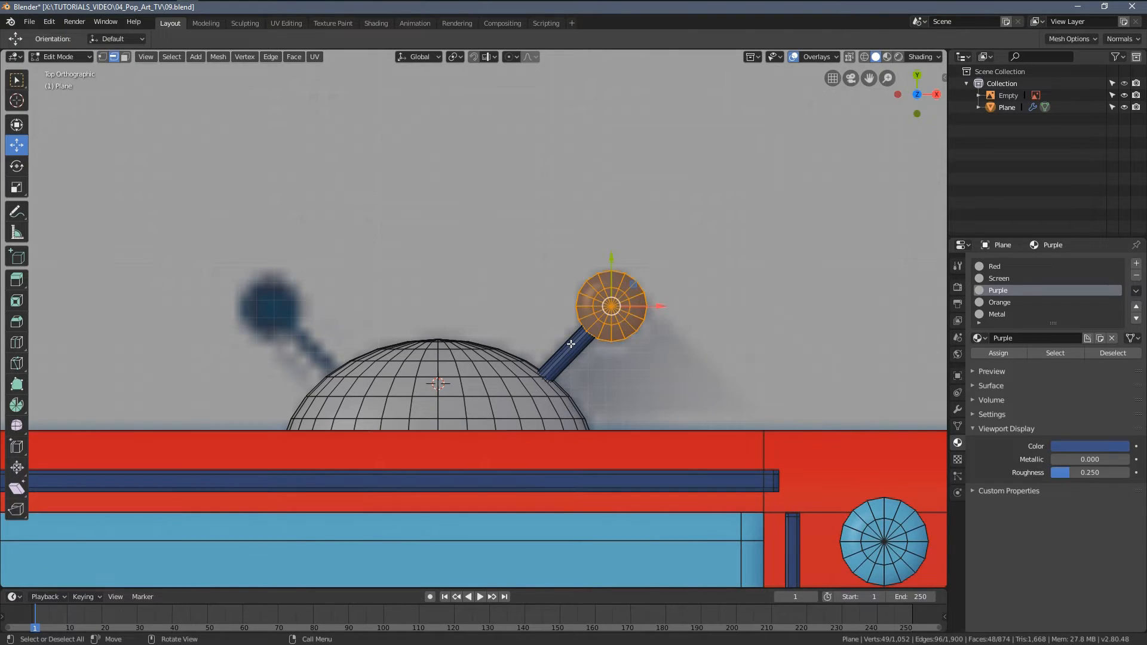
key(l)
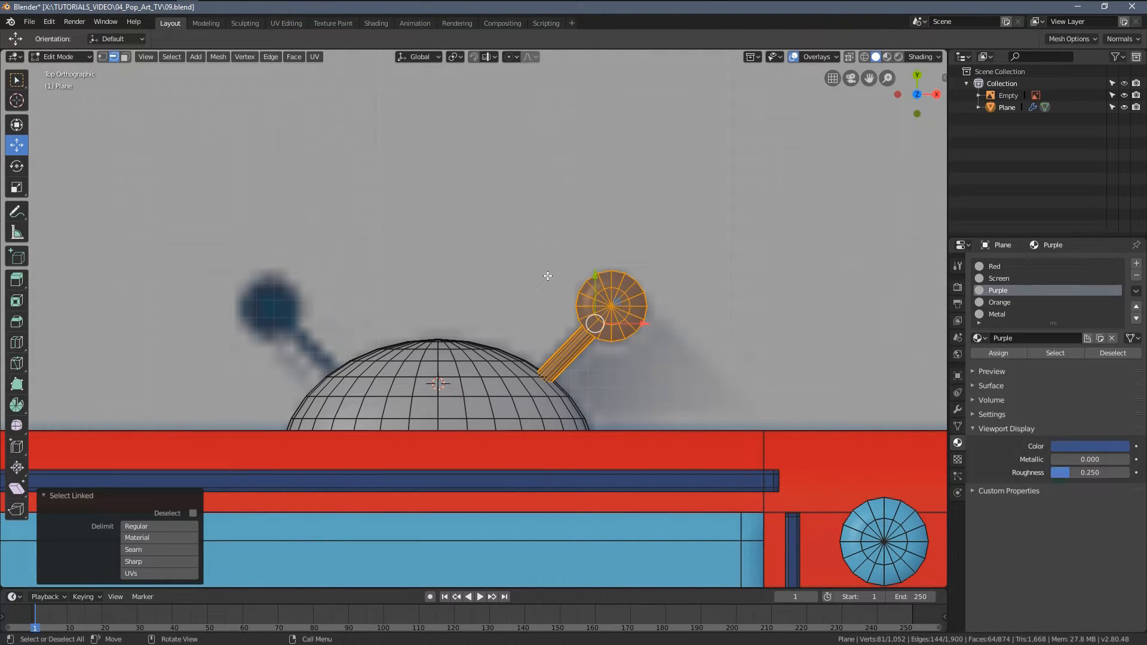
key(shift+d)
right_click(500, 185)
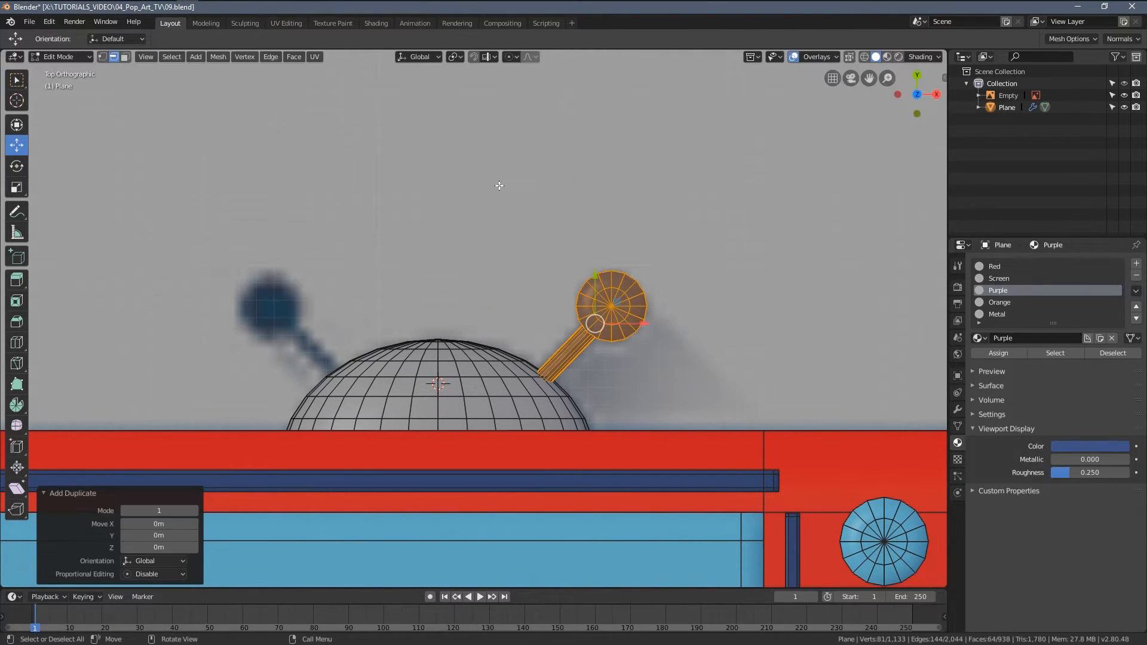
Set the pivot point to 3D Cursor and mirror the duplicated antenna along X to the dome's other side.
key(period)
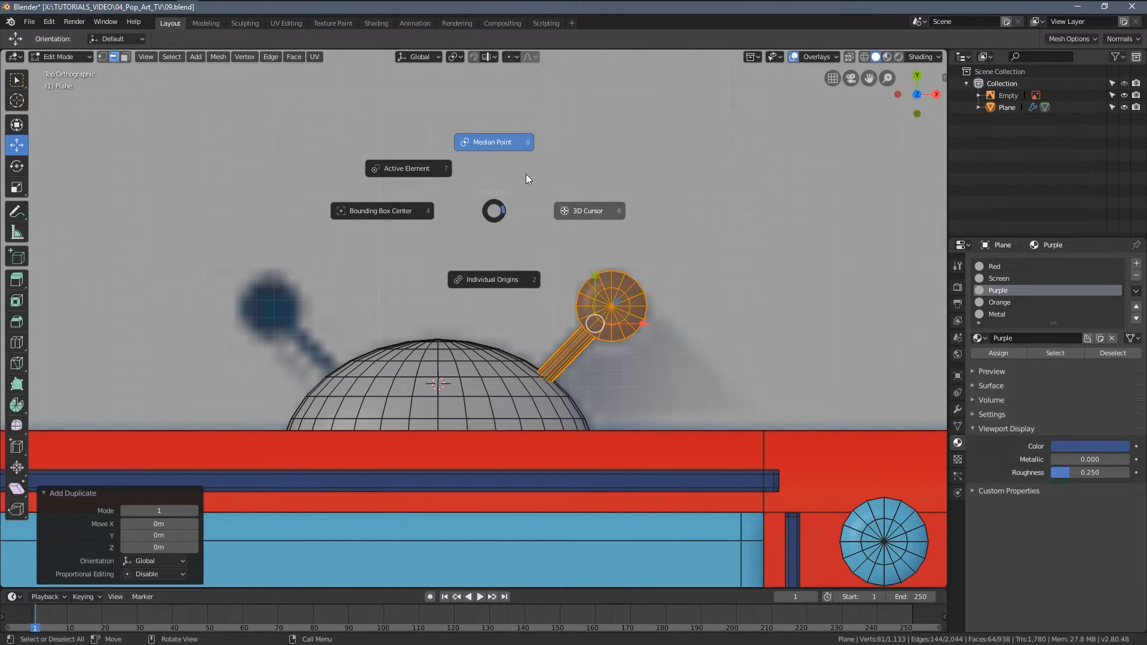
click(575, 213)
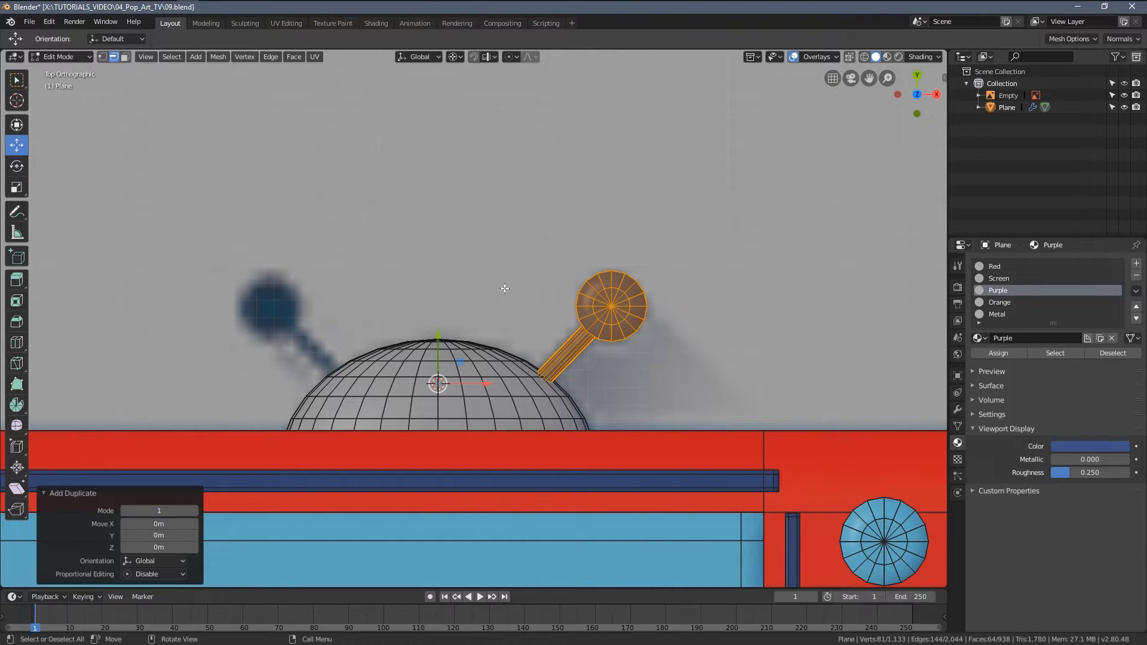
key(ctrl+m)
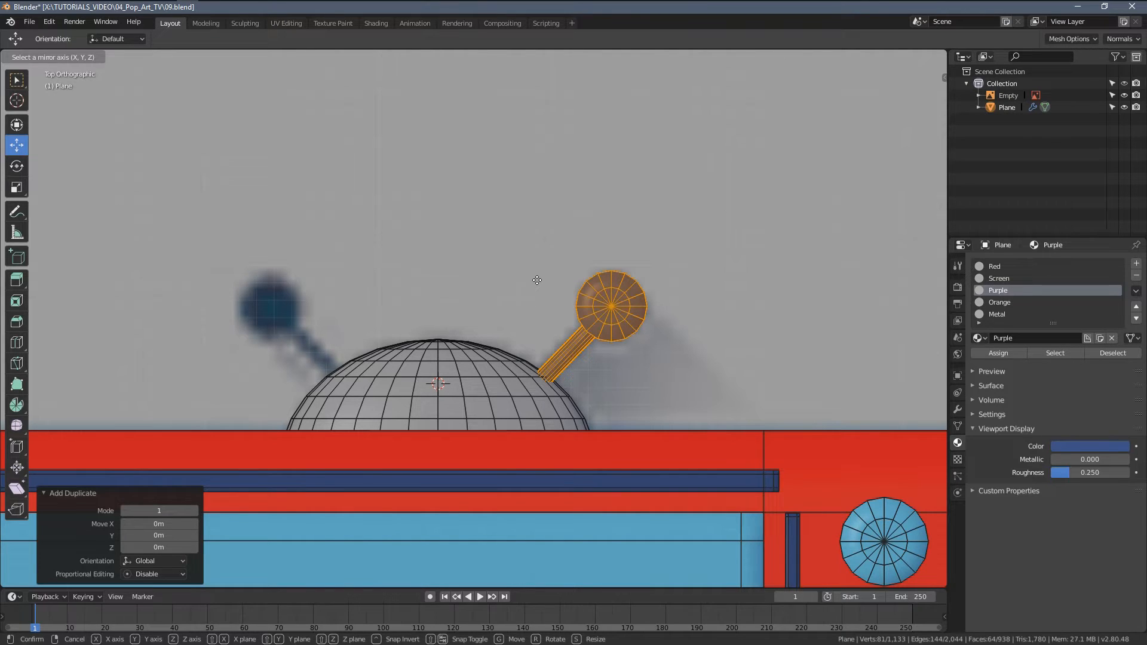
key(x)
click(482, 287)
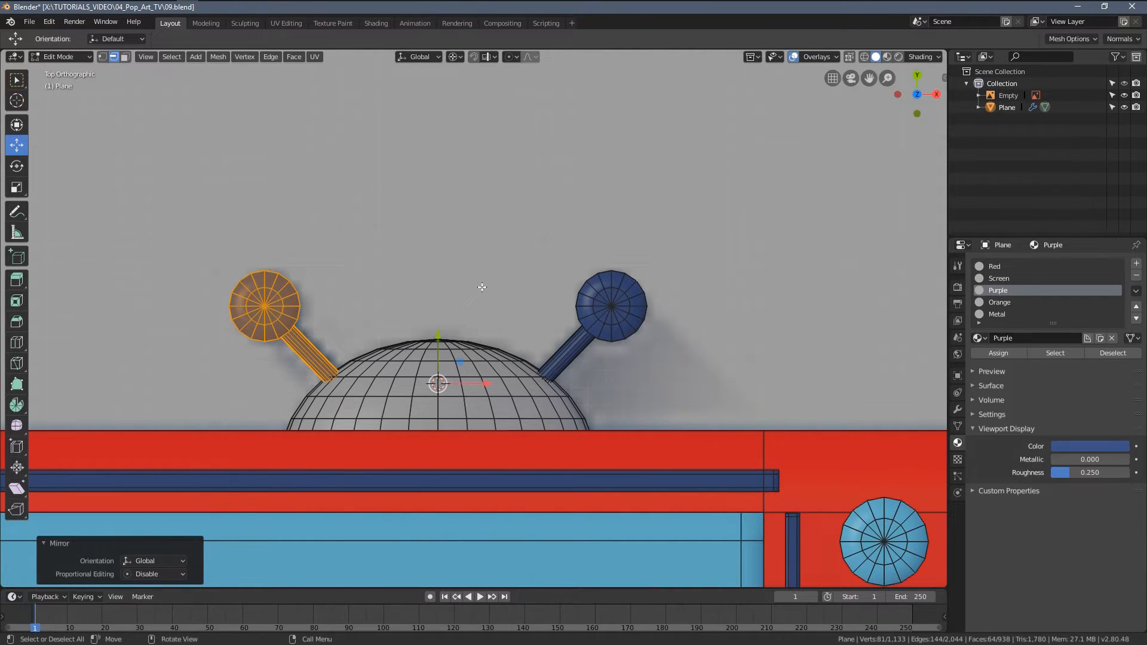
shift+middle_drag(400, 285, 518, 292)
scroll(451, 275, down, 4)
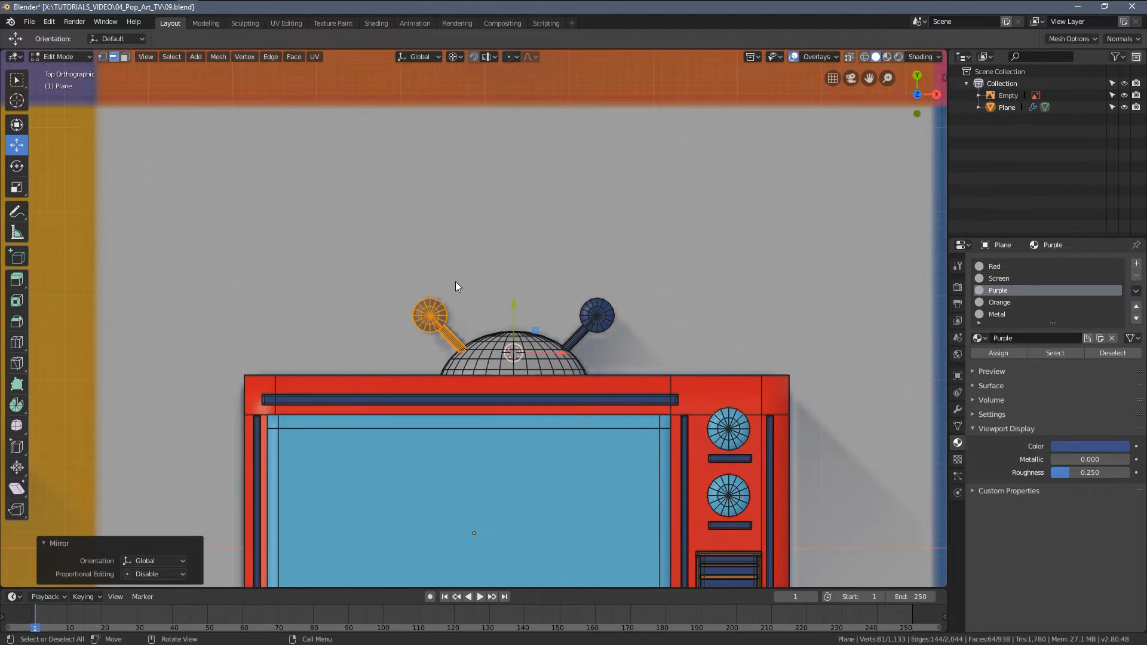
Switch to Object Mode and enable the Face Orientation overlay to check the TV's normals.
key(Tab)
scroll(543, 295, up, 1)
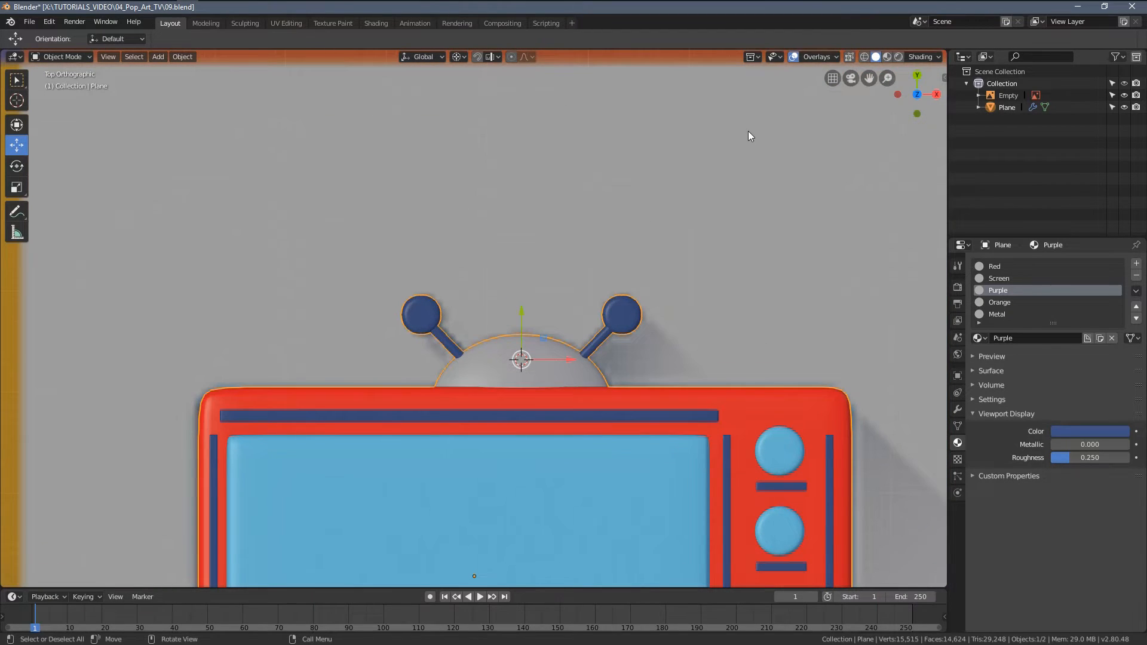
click(820, 57)
click(747, 287)
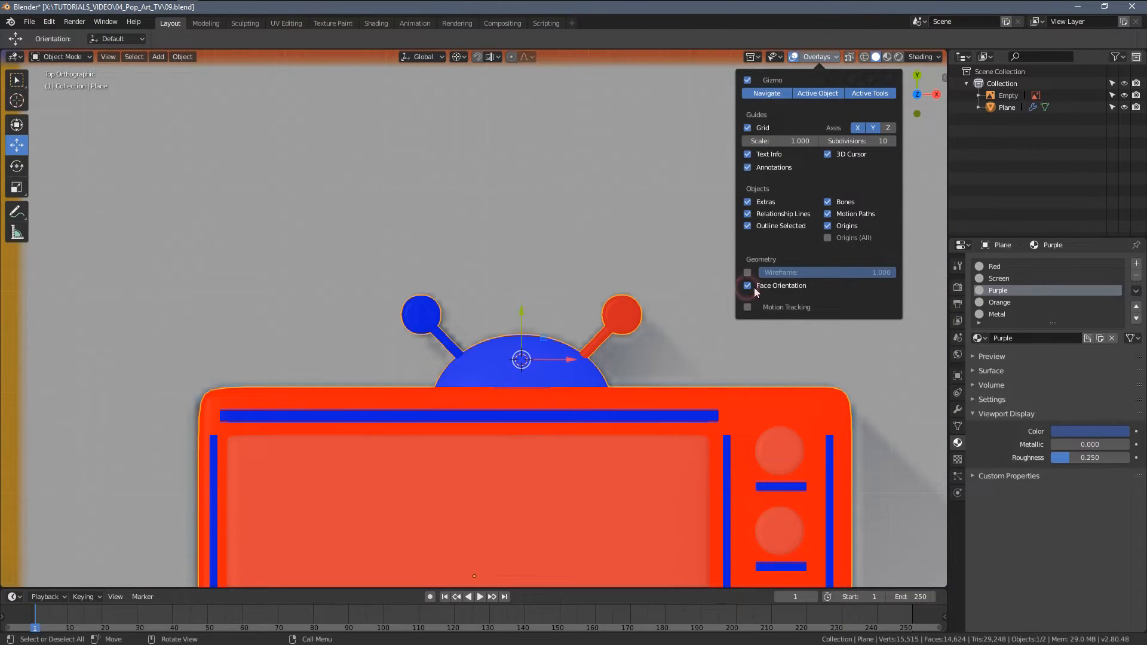
scroll(587, 400, down, 5)
middle_drag(568, 414, 541, 293)
scroll(466, 399, up, 4)
Select the entire TV mesh in Edit Mode, recalculate its normals to face outward, and inspect it in Object Mode.
key(Tab)
key(a)
key(a)
key(a)
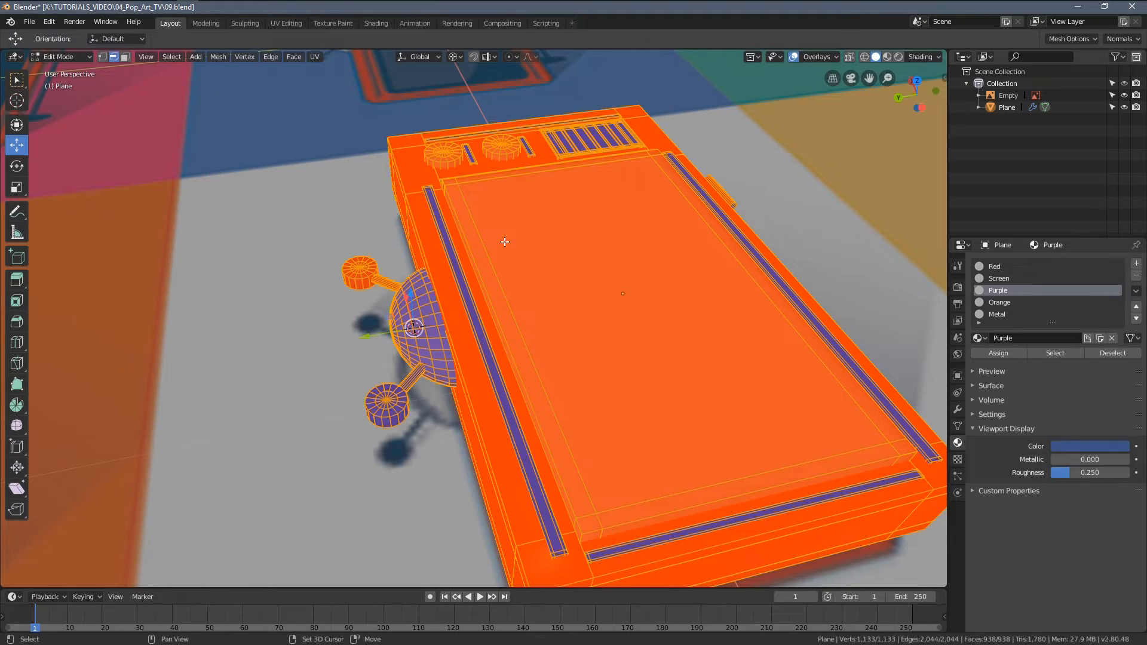
key(shift+n)
middle_drag(566, 299, 518, 297)
key(Tab)
scroll(627, 351, down, 1)
middle_drag(628, 351, 554, 411)
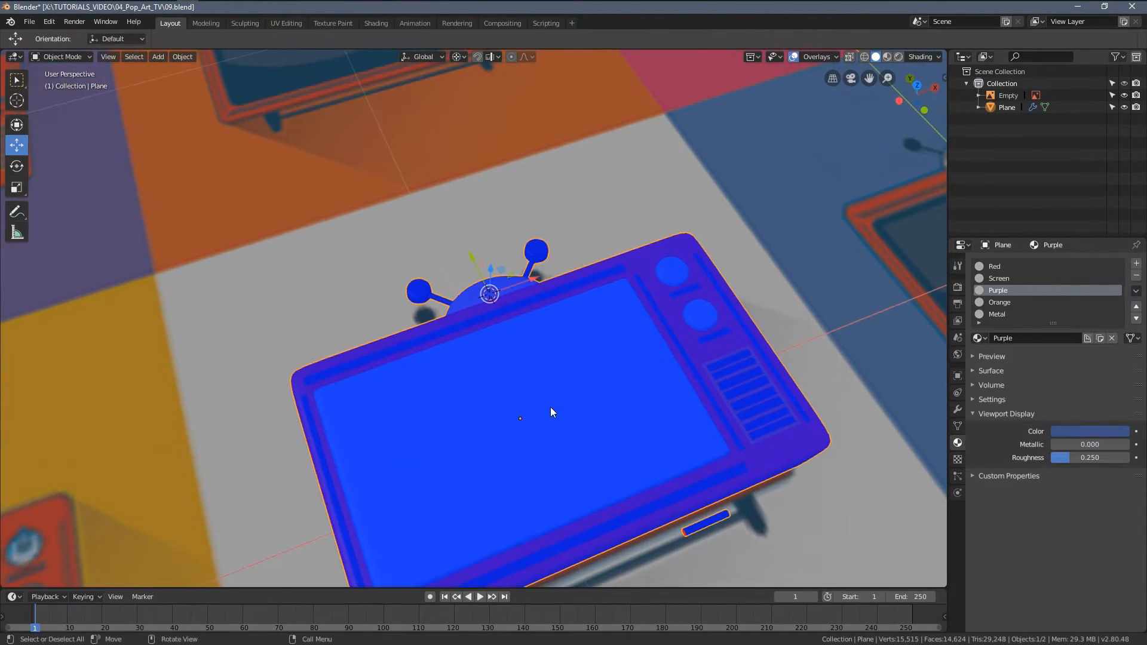
middle_drag(664, 393, 622, 421)
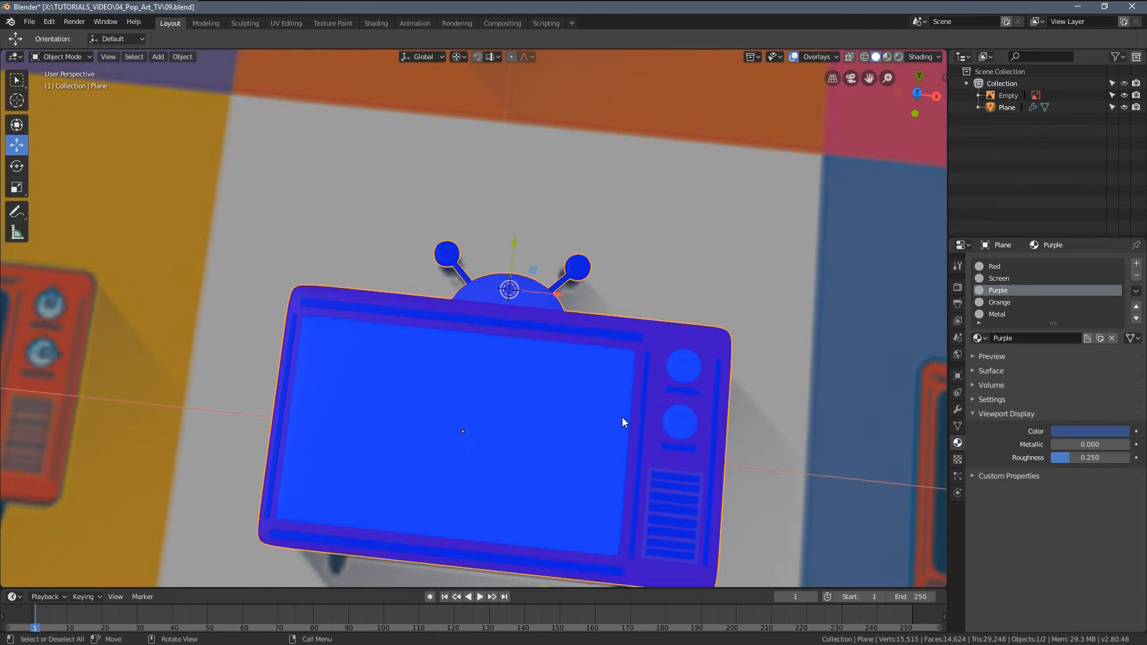
Return to the top view and disable the Face Orientation overlay.
key(KP_7)
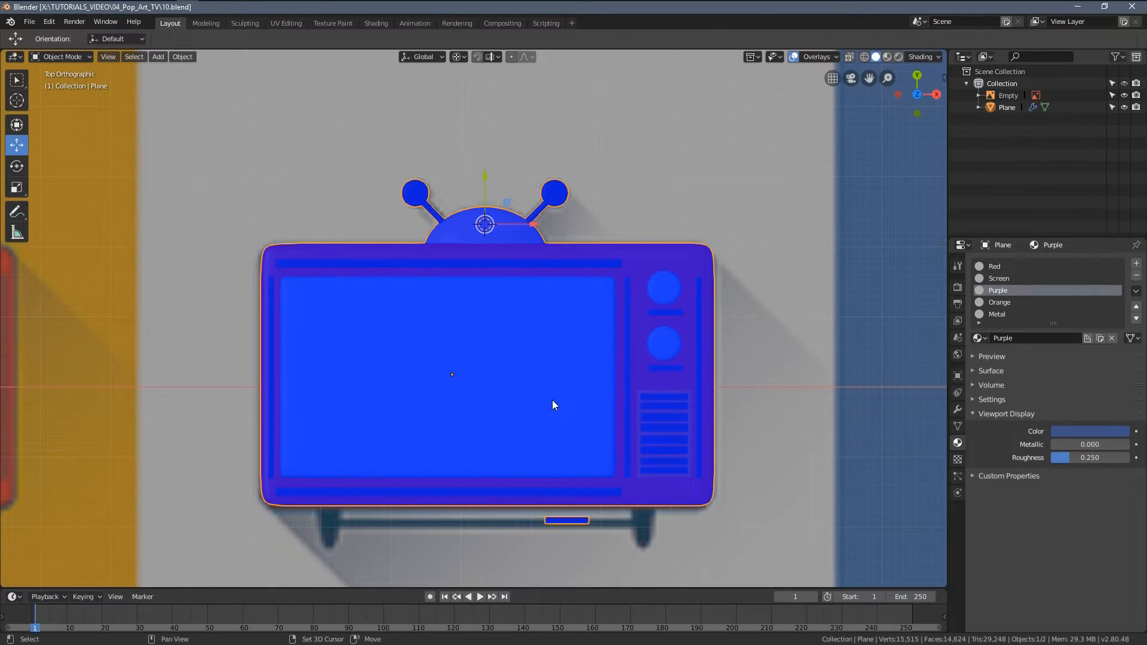
shift+middle_drag(552, 404, 550, 354)
click(822, 56)
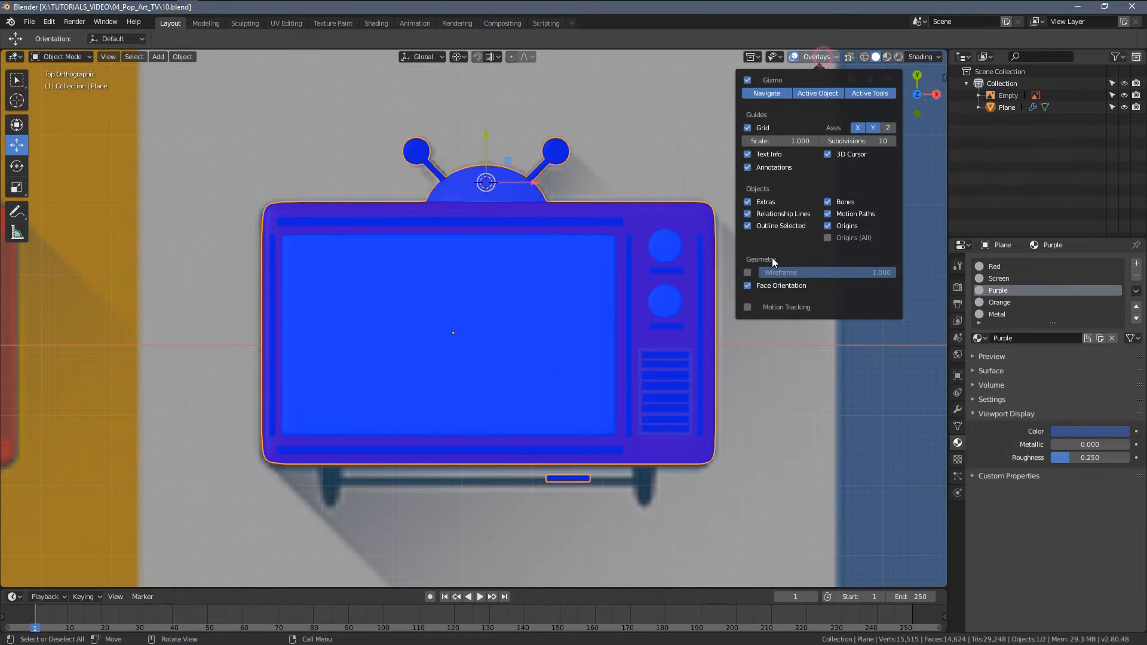
click(748, 288)
In vertex mode, select the small cylinder below the TV and move it about -0.0971 m in X and -0.00345 m in Y.
scroll(469, 352, up, 5)
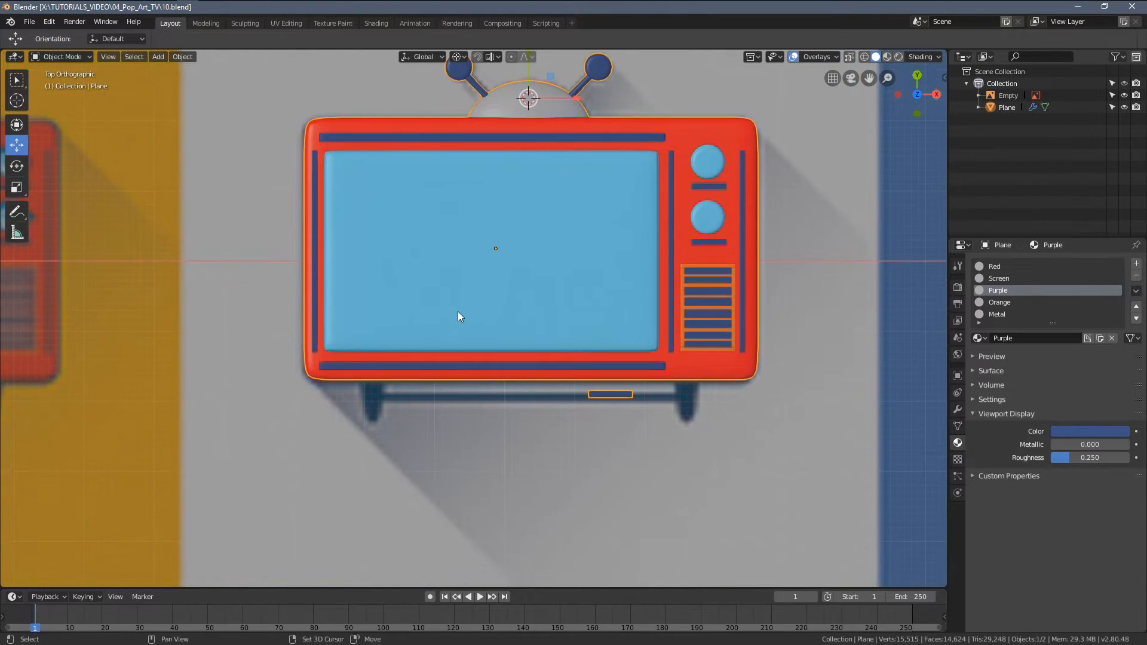
key(Tab)
scroll(512, 381, up, 2)
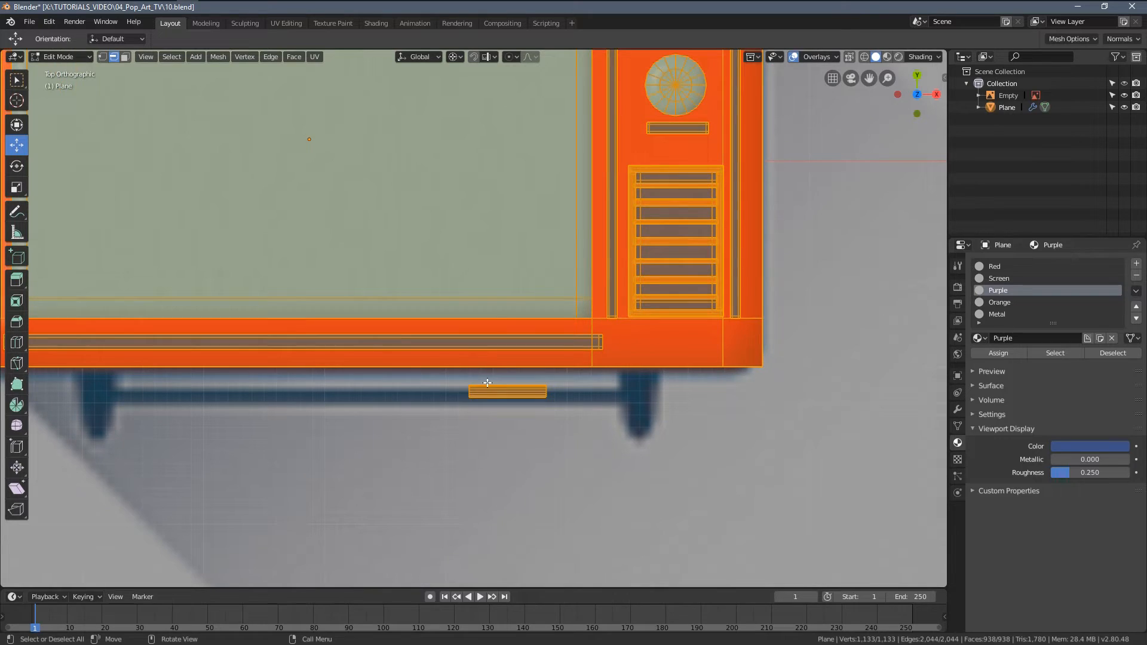
key(1)
key(alt+a)
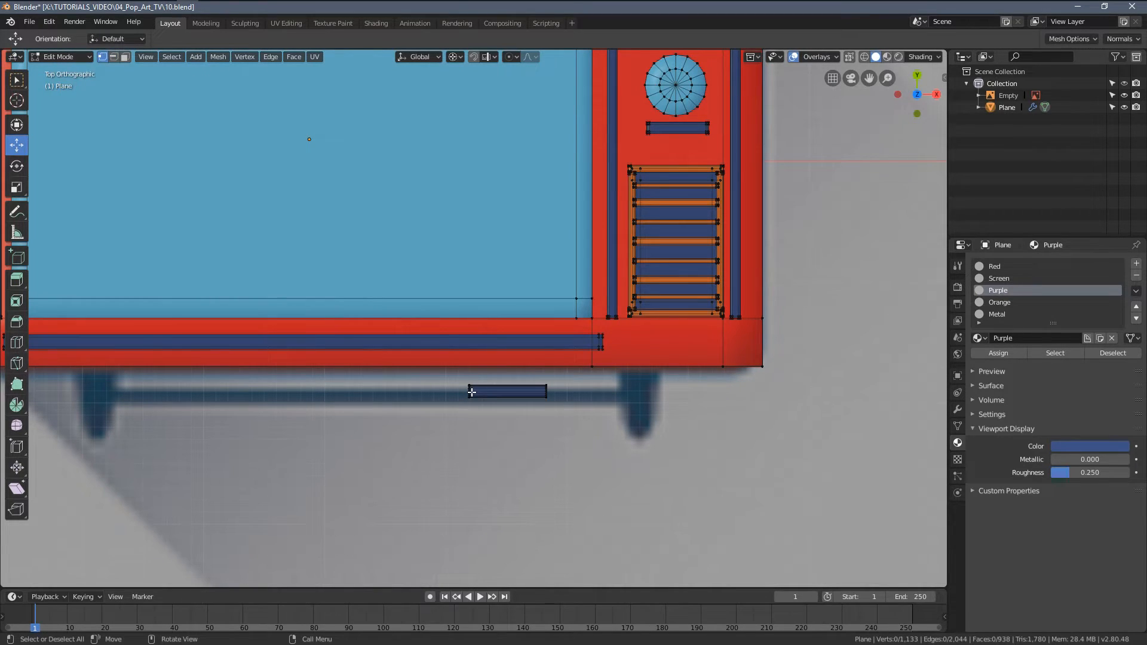
key(l)
shift+middle_drag(512, 396, 548, 394)
key(g)
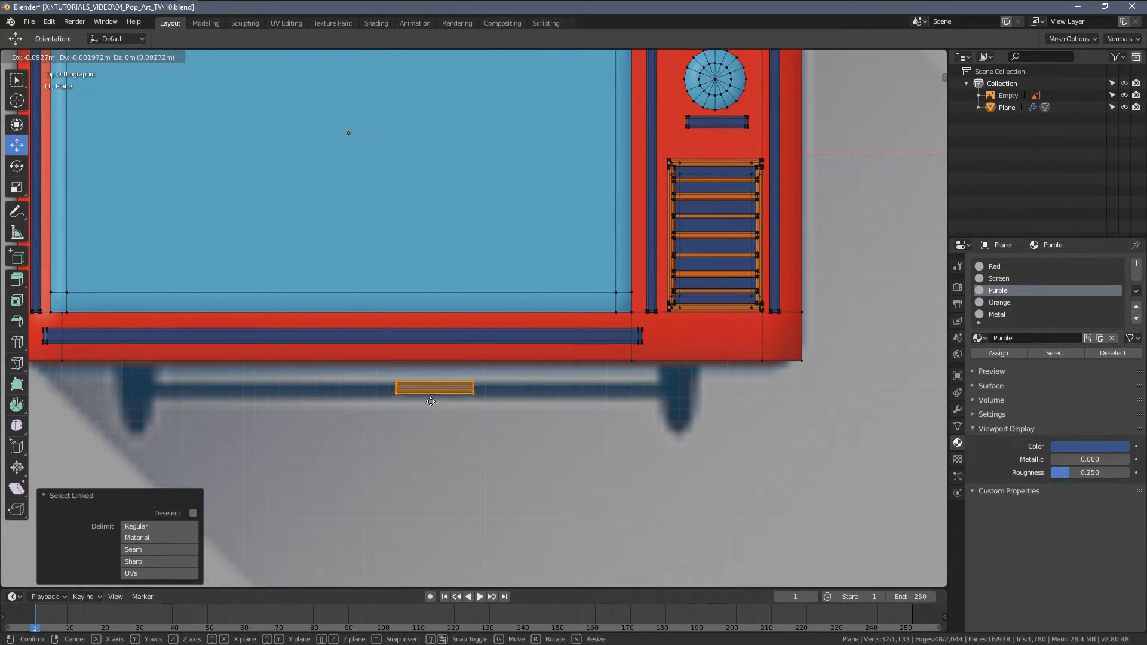
click(430, 402)
Set the transform pivot point to Median Point.
scroll(432, 341, down, 8)
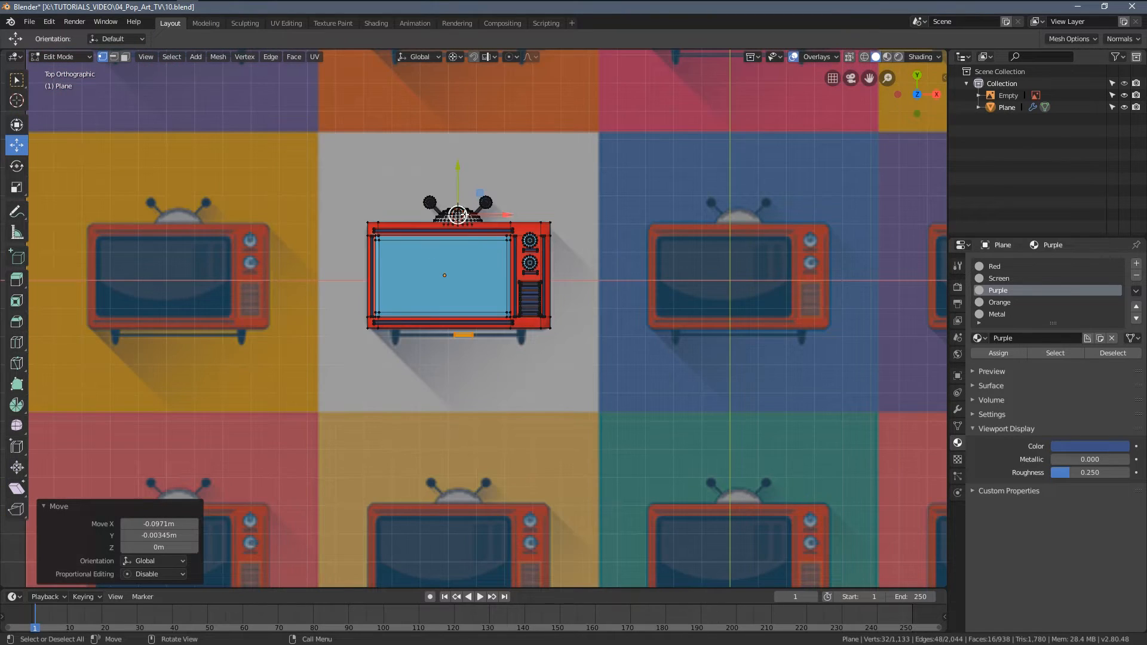
scroll(463, 203, up, 4)
key(period)
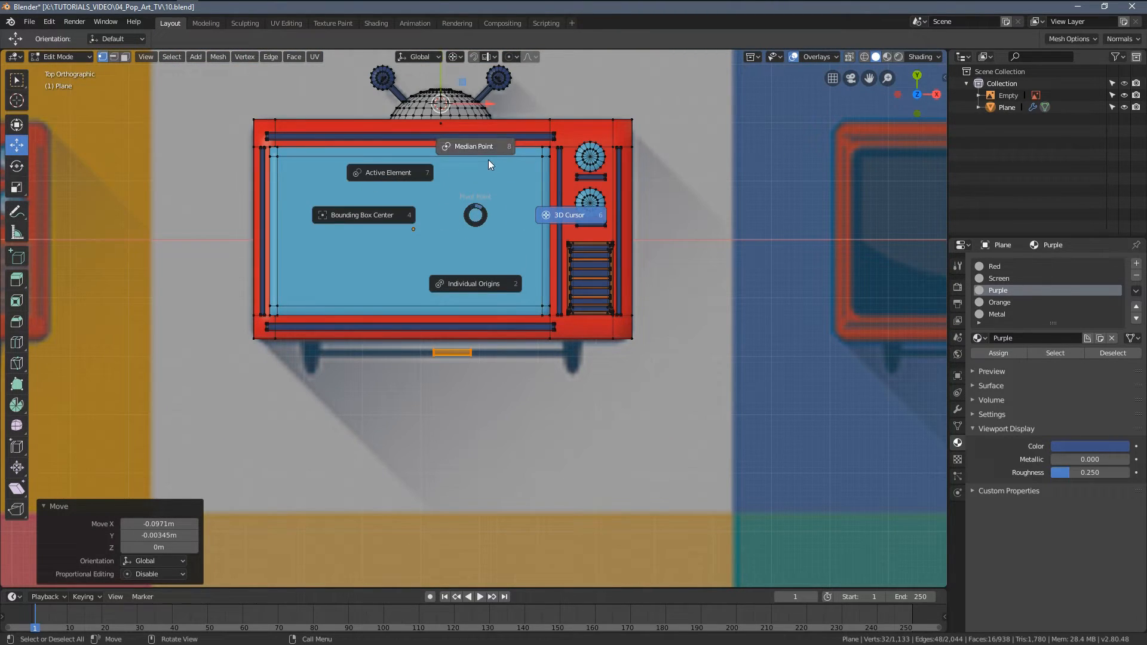
click(411, 174)
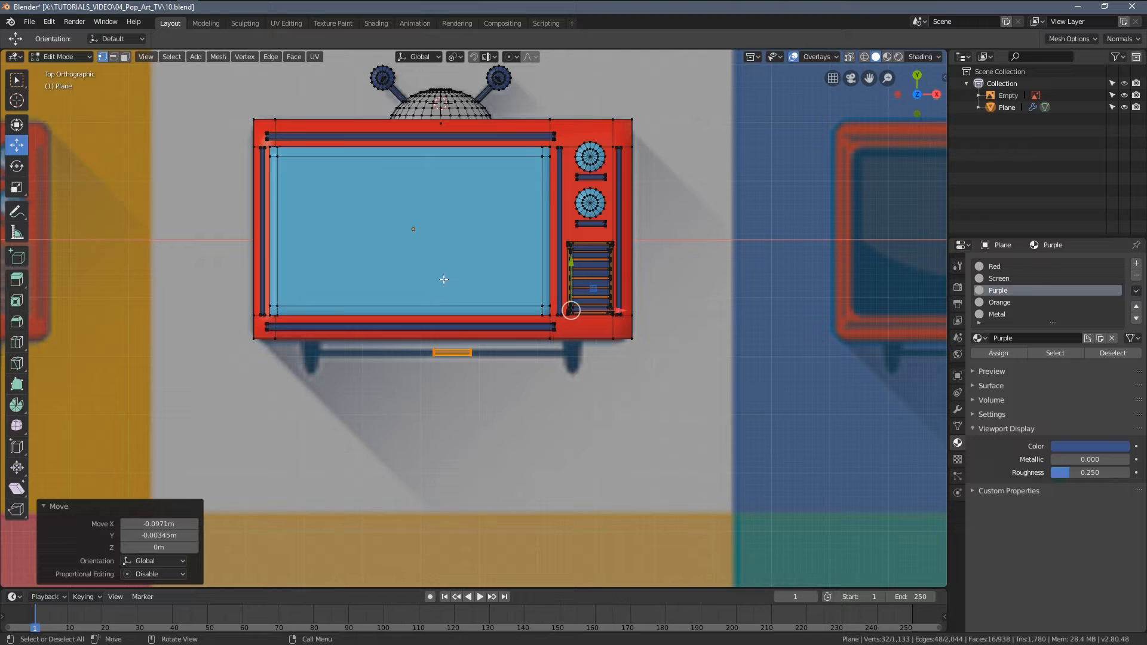
key(period)
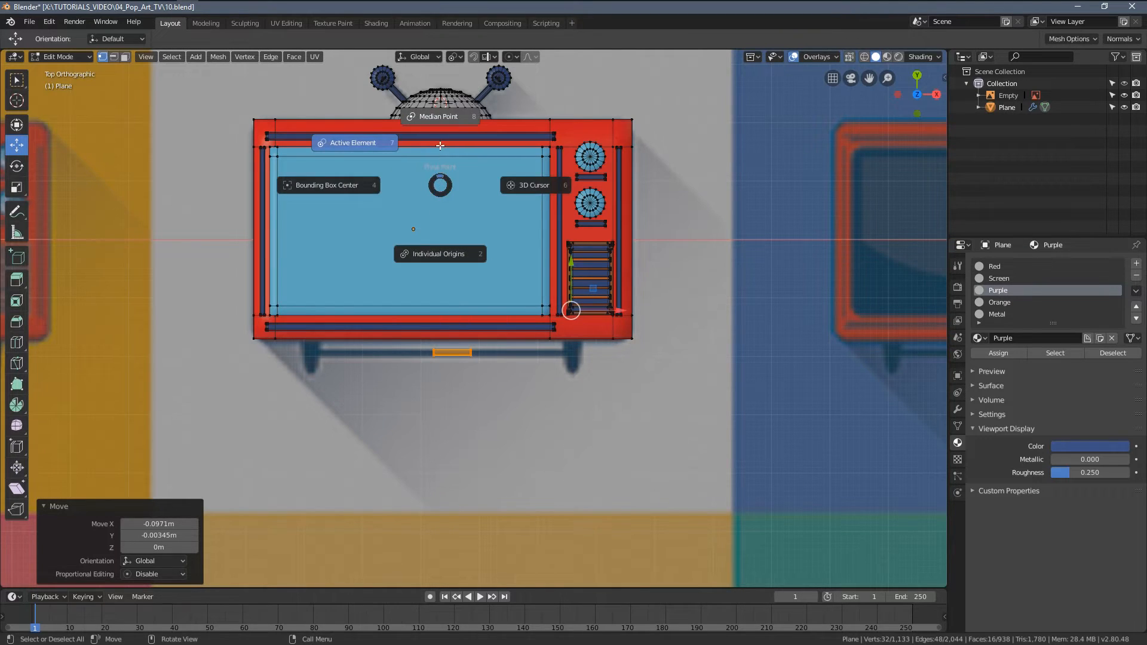
click(440, 146)
Scale the crossbar cylinder by about 1.288, stretch it along X to span both legs, and move it about -0.0185 m in X.
scroll(481, 361, up, 3)
shift+middle_drag(510, 398, 543, 361)
scroll(544, 361, up, 1)
scroll(544, 361, up, 2)
key(s)
click(595, 398)
key(s)
key(x)
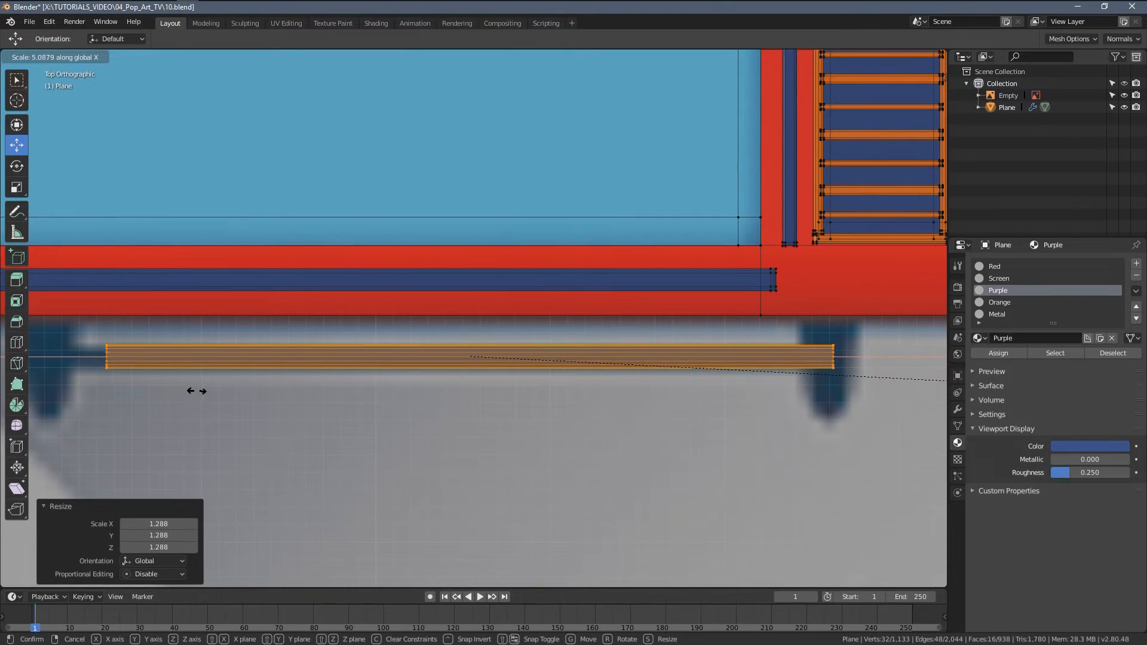
click(231, 397)
drag(516, 358, 479, 358)
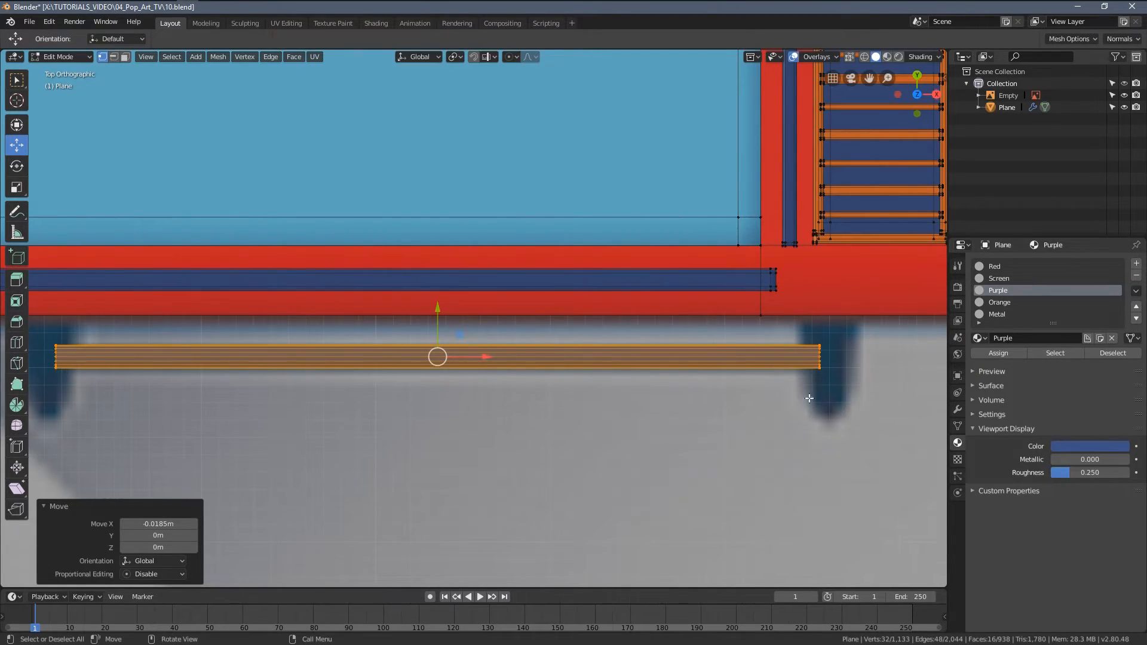
Lower the stretched crossbar along Z beneath the TV body.
scroll(768, 418, down, 6)
scroll(667, 389, up, 2)
middle_drag(583, 338, 475, 296)
drag(460, 303, 461, 329)
Duplicate the antenna dome on top of the TV and place the copy below it, about -0.211 m in X and -0.498 m in Y.
key(alt+a)
middle_drag(457, 274, 444, 466)
key(KP_7)
shift+middle_drag(457, 335, 451, 447)
key(l)
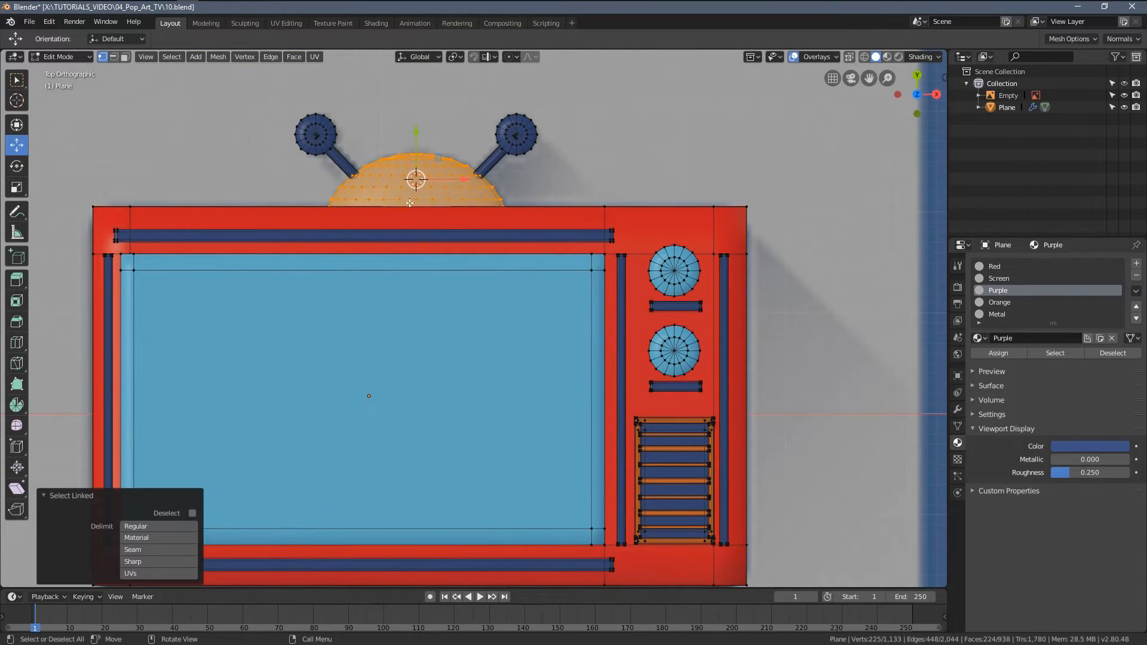
scroll(412, 189, down, 5)
key(g)
click(372, 392)
shift+middle_drag(426, 395, 432, 335)
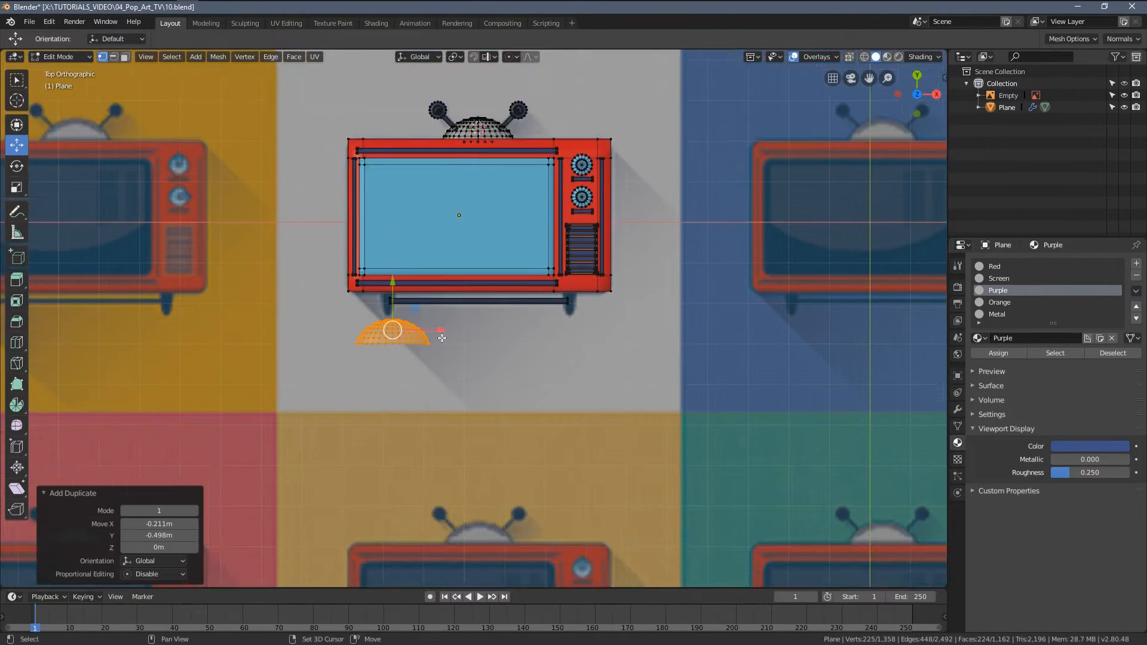
Scale the duplicated dome along X to about 0.399.
scroll(424, 379, up, 5)
shift+middle_drag(423, 387, 463, 361)
middle_drag(463, 361, 479, 263)
shift+middle_drag(479, 263, 527, 311)
scroll(527, 311, up, 1)
key(s)
key(x)
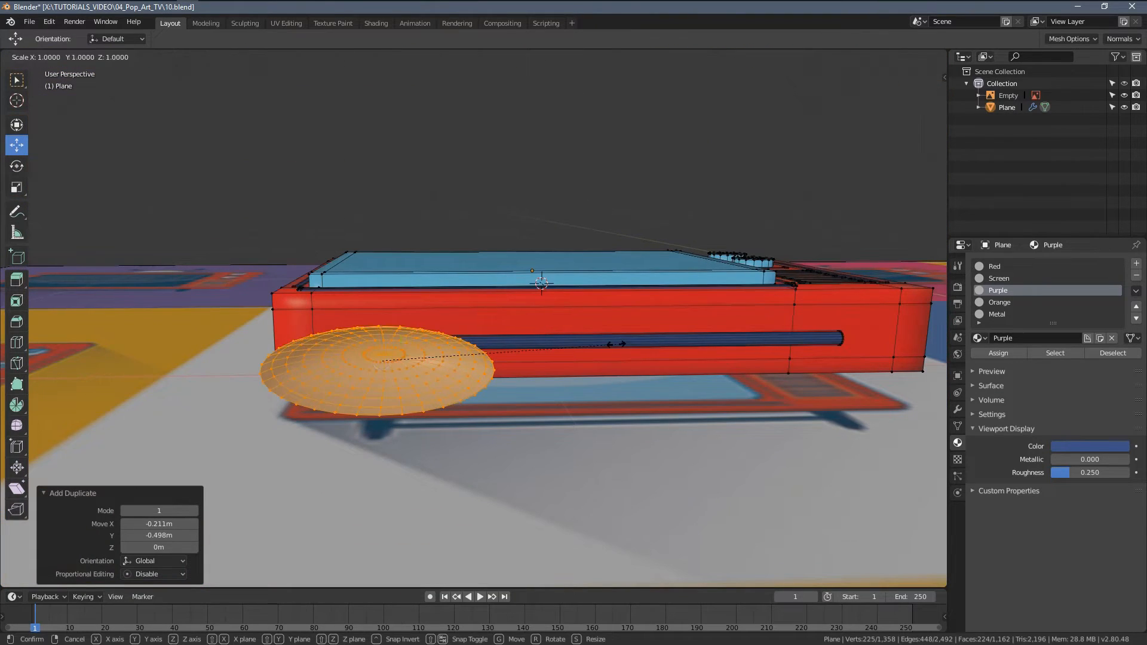
click(475, 361)
mouse_move(476, 361)
middle_down()
mouse_move(454, 306)
mouse_move(469, 373)
middle_up()
key(KP_7)
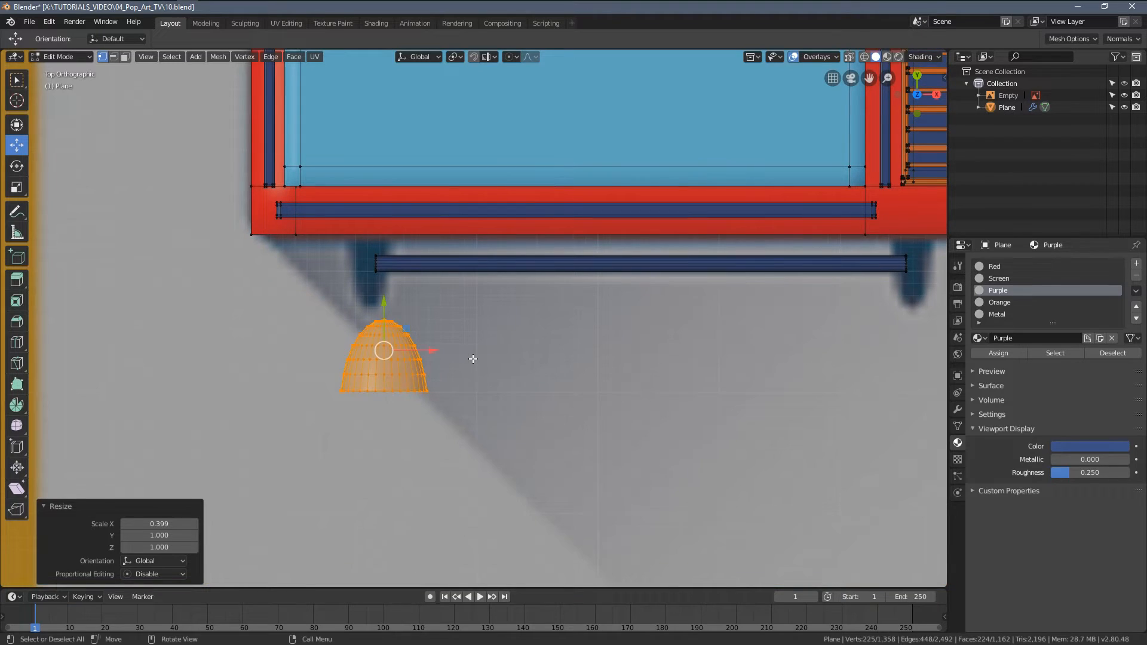
Rotate the narrowed dome 180° in top view and scale it down uniformly.
text(r180)
key(Return)
scroll(482, 349, up, 4)
shift+middle_drag(432, 329, 490, 356)
key(s)
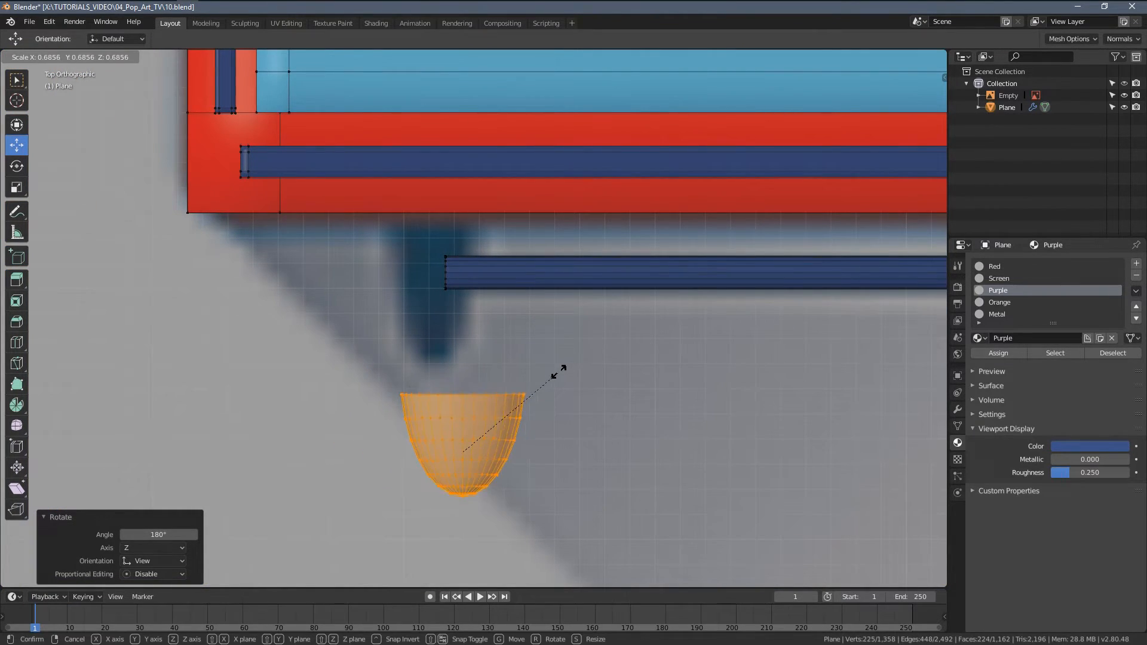
click(566, 369)
Delete the two uppermost edge loops of the upside-down dome.
key(alt+a)
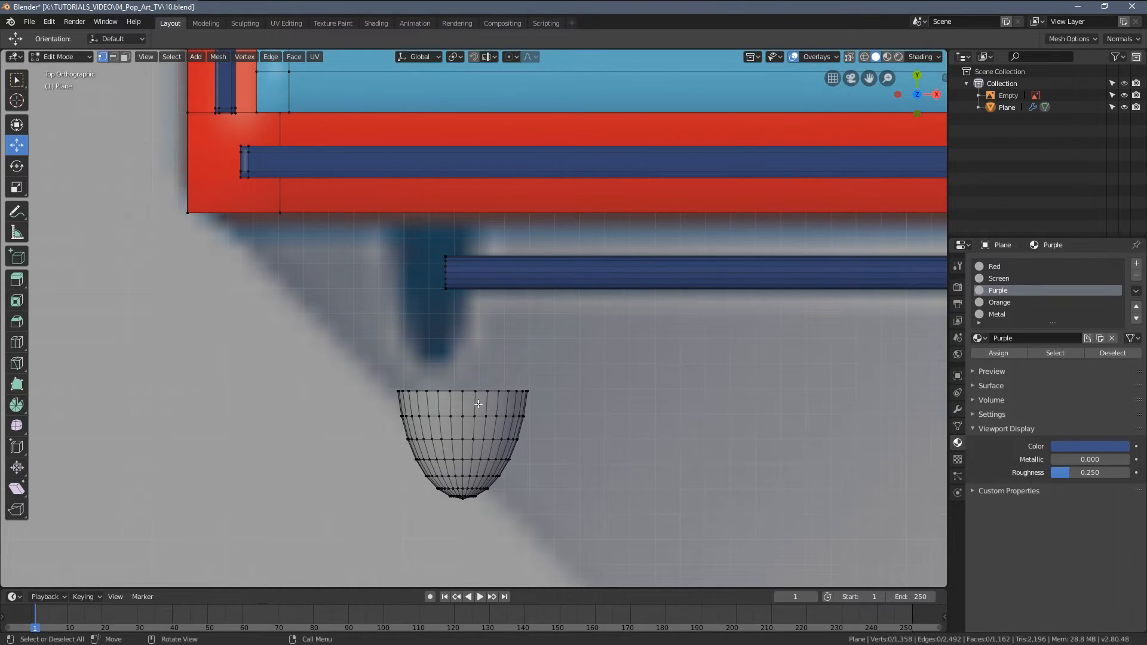
alt+click(455, 392)
alt+shift+click(472, 416)
key(x)
click(494, 419)
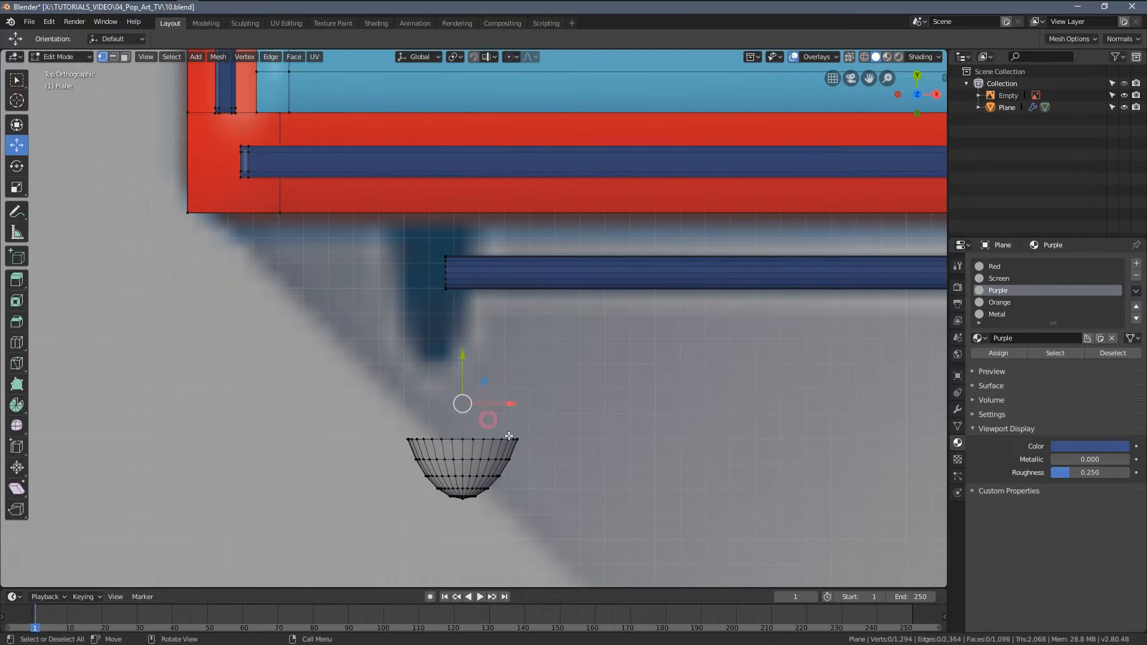
Scale the remaining dome piece uniformly to about 0.772, then stretch it along Y by about 1.881.
shift+middle_drag(483, 443, 490, 412)
key(l)
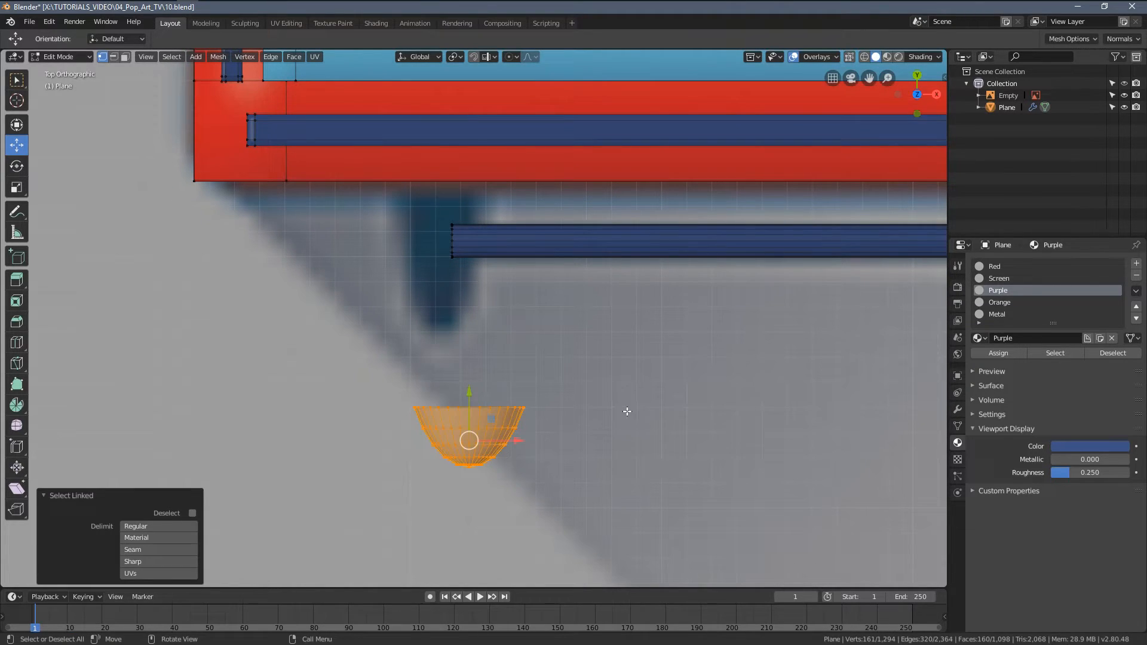
key(s)
click(591, 415)
key(s)
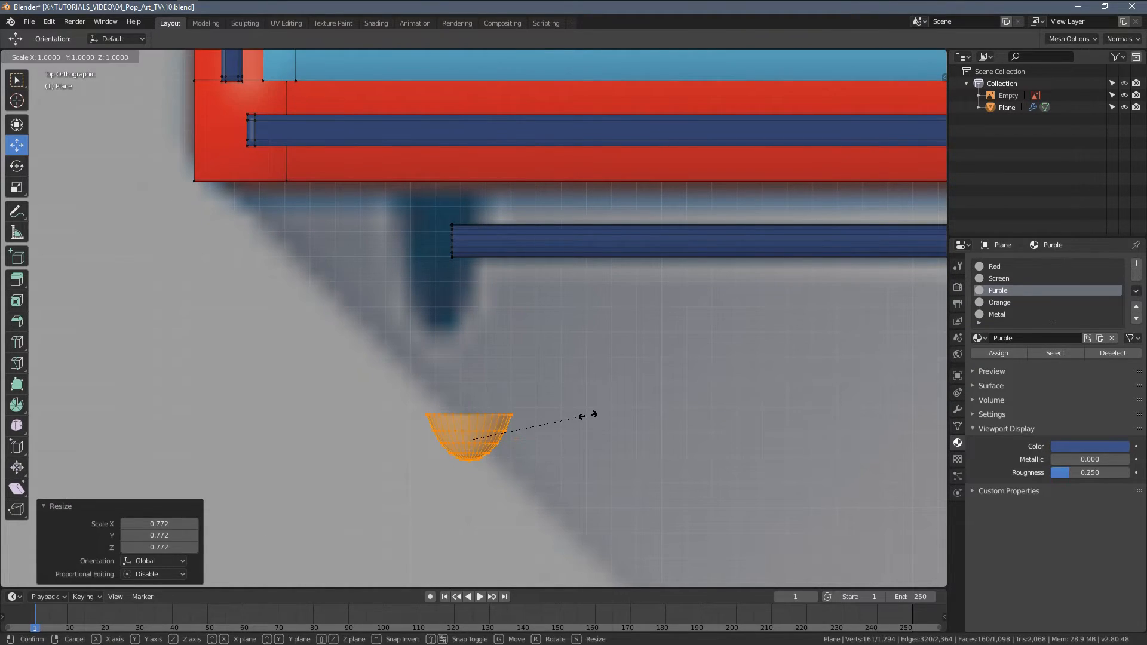
key(y)
click(696, 385)
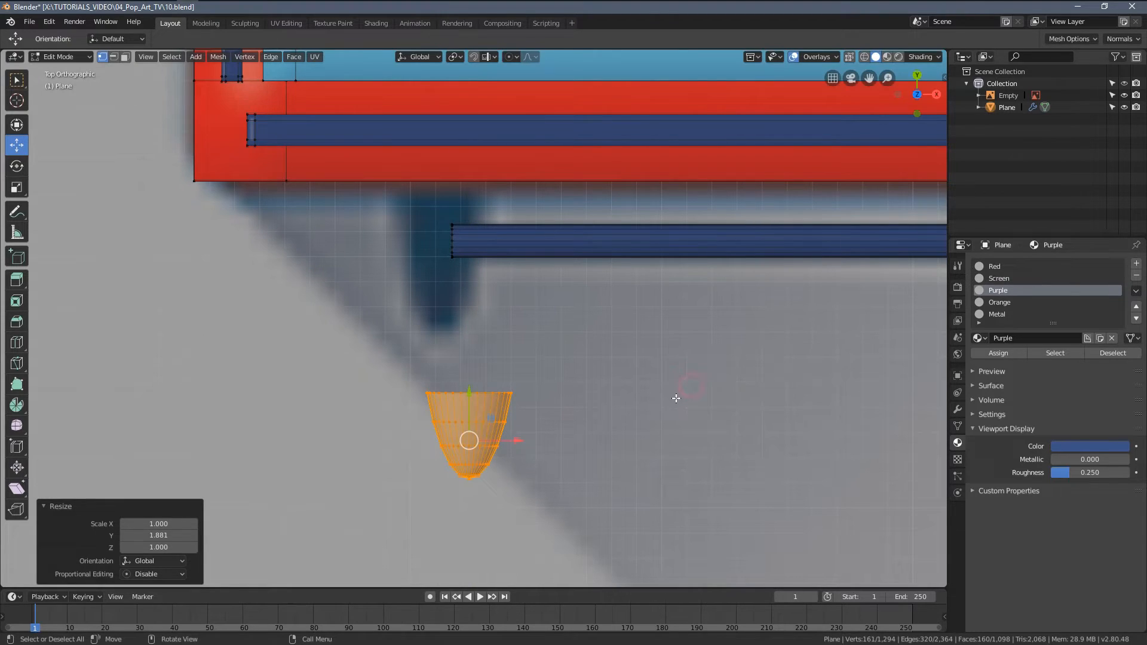
Hide the selected leg tip and reveal it again, twice.
key(h)
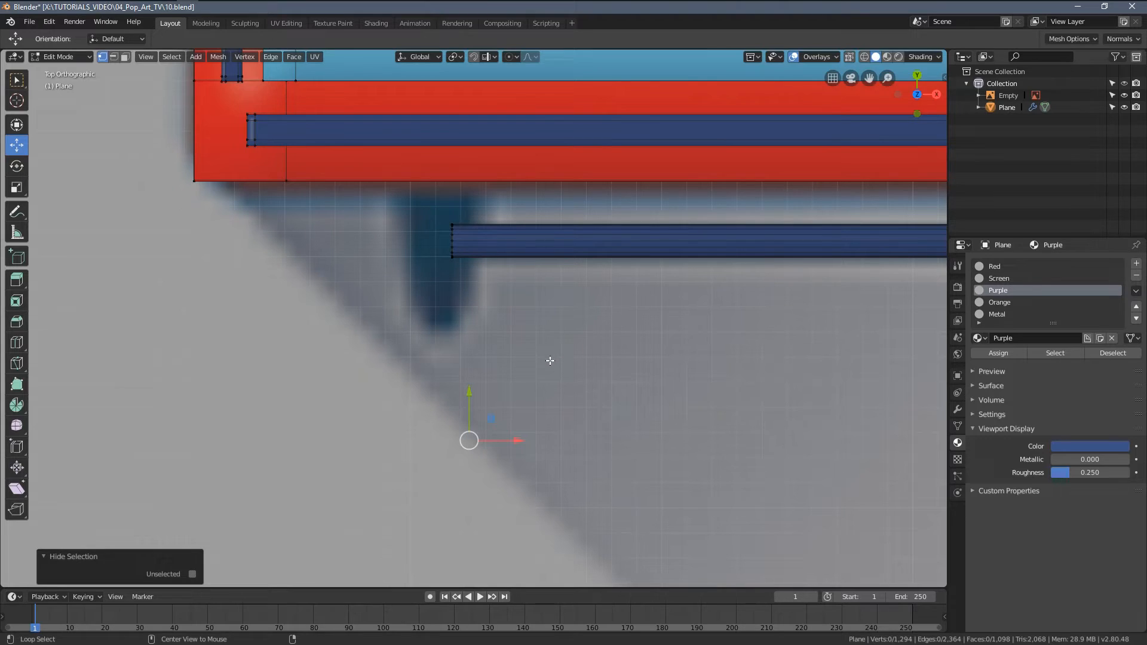
key(alt+h)
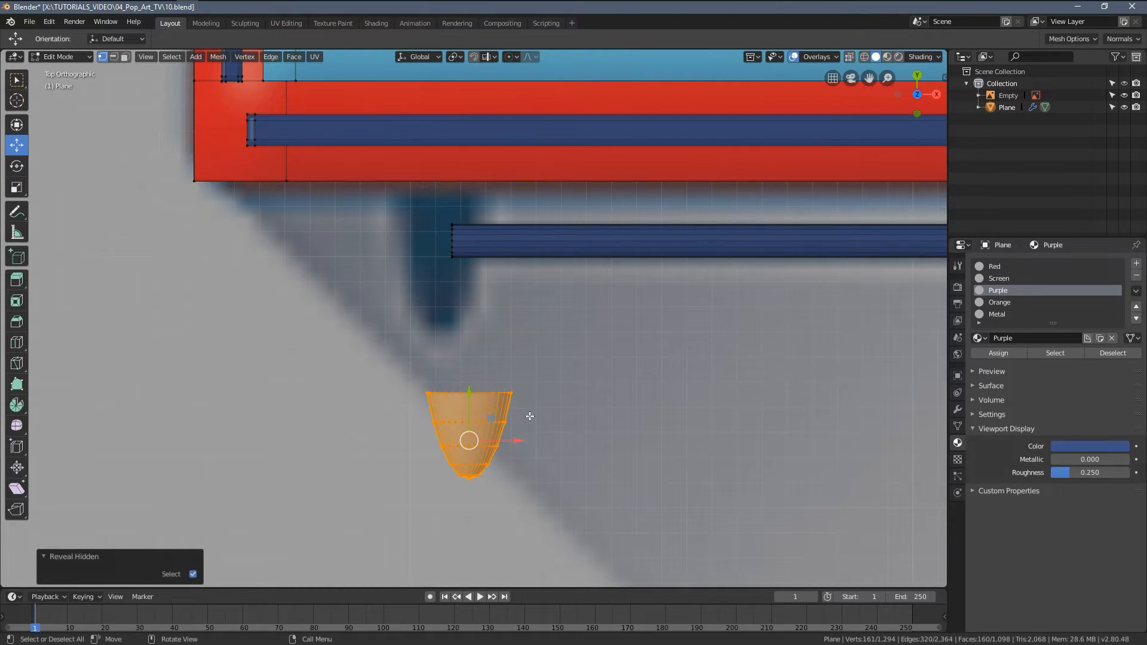
key(h)
key(alt+h)
Move the leg tip about -0.0112 m in X and 0.0552 m in Y onto the reference leg, and scale down its open upper loop.
key(g)
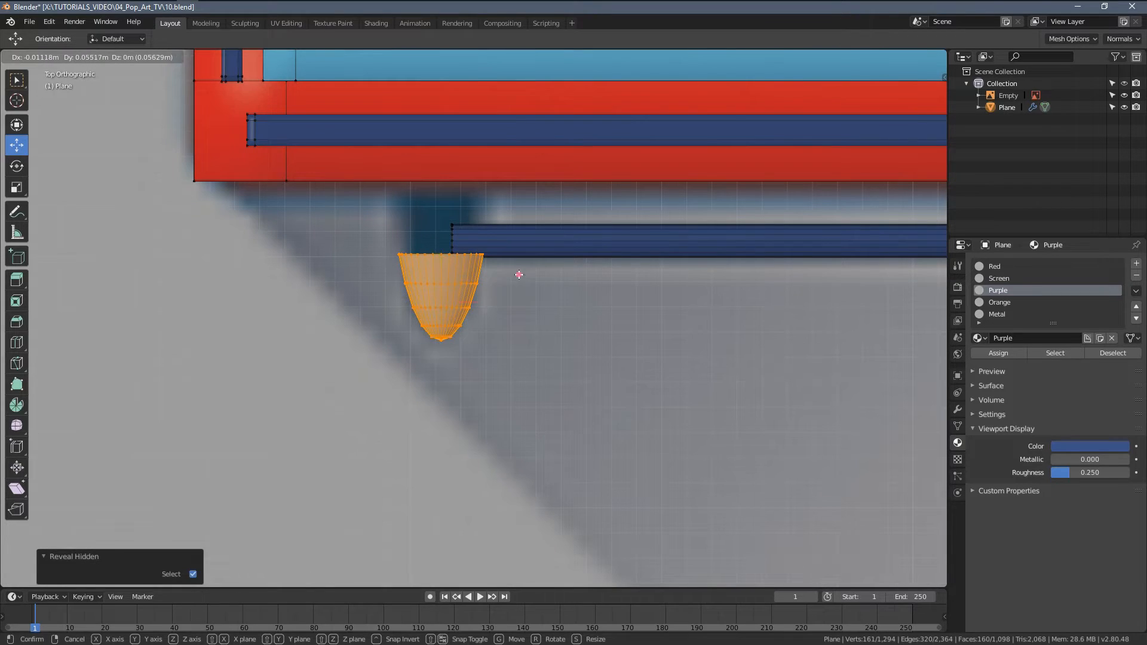
click(519, 274)
shift+middle_drag(568, 294, 552, 339)
scroll(552, 339, up, 2)
key(alt+a)
alt+click(376, 284)
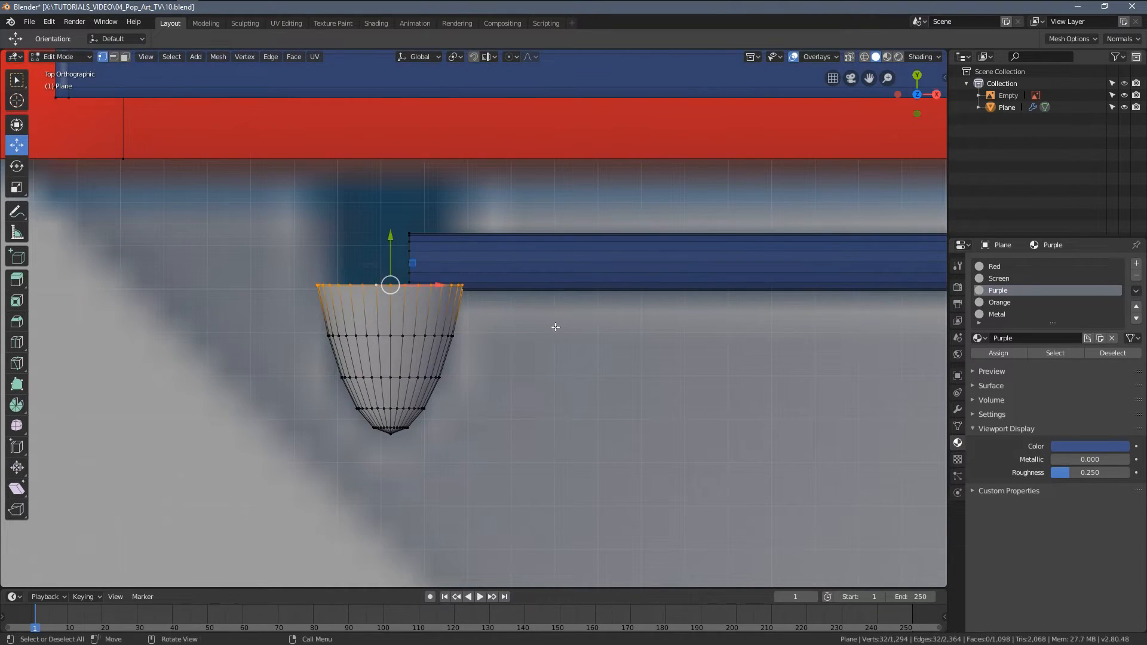
key(s)
click(534, 326)
Extrude the leg's upper loop about 0.0322 m along Y up to the TV body.
shift+middle_drag(502, 269, 503, 333)
drag(503, 334, 500, 190)
key(y)
click(498, 193)
Select the whole linked leg and assign the Purple material to it.
middle_drag(499, 193, 413, 412)
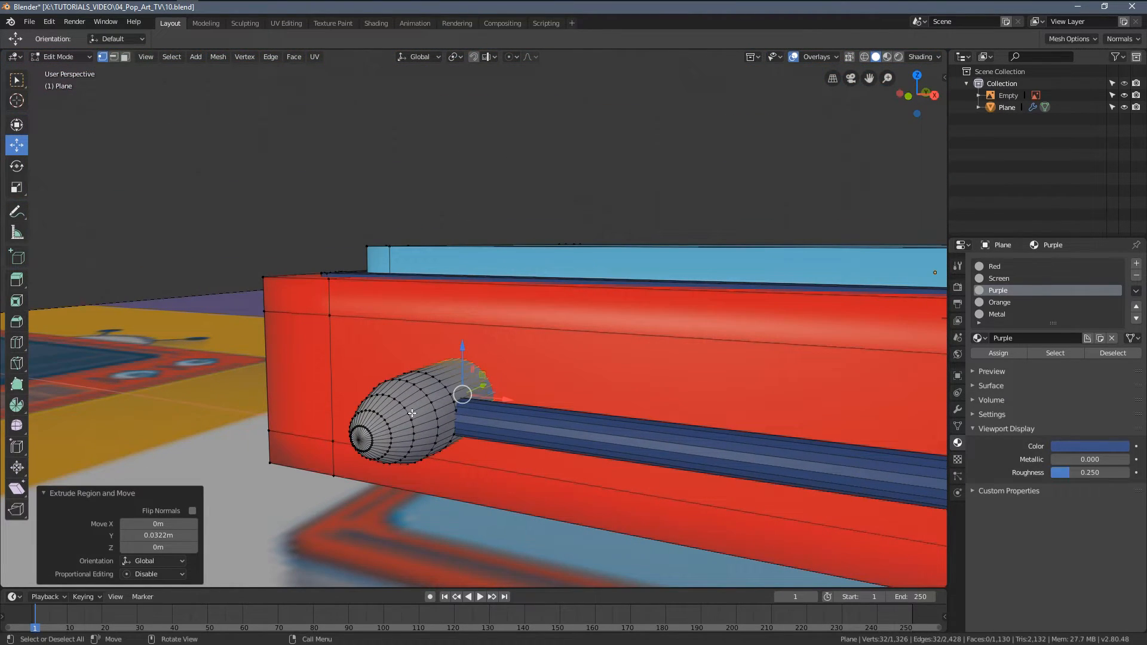
key(l)
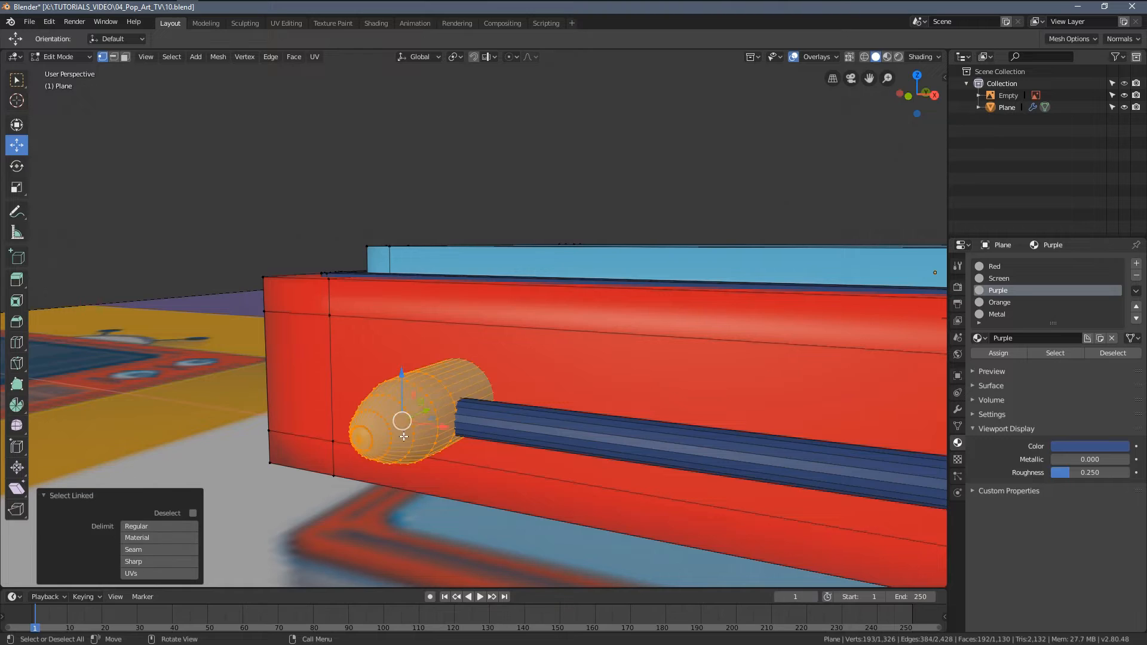
click(991, 352)
Duplicate the leg about 0.448 m along X onto the other reference leg at the far end of the crossbar.
middle_drag(478, 394, 471, 445)
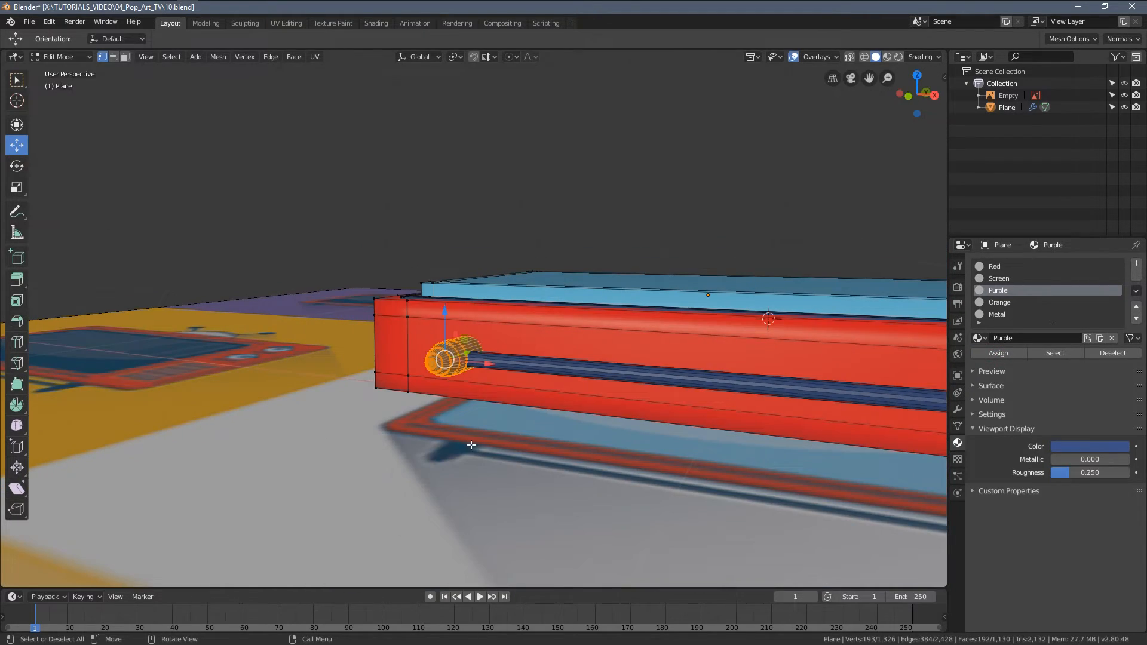
key(KP_7)
shift+middle_drag(582, 379, 299, 392)
scroll(326, 385, down, 2)
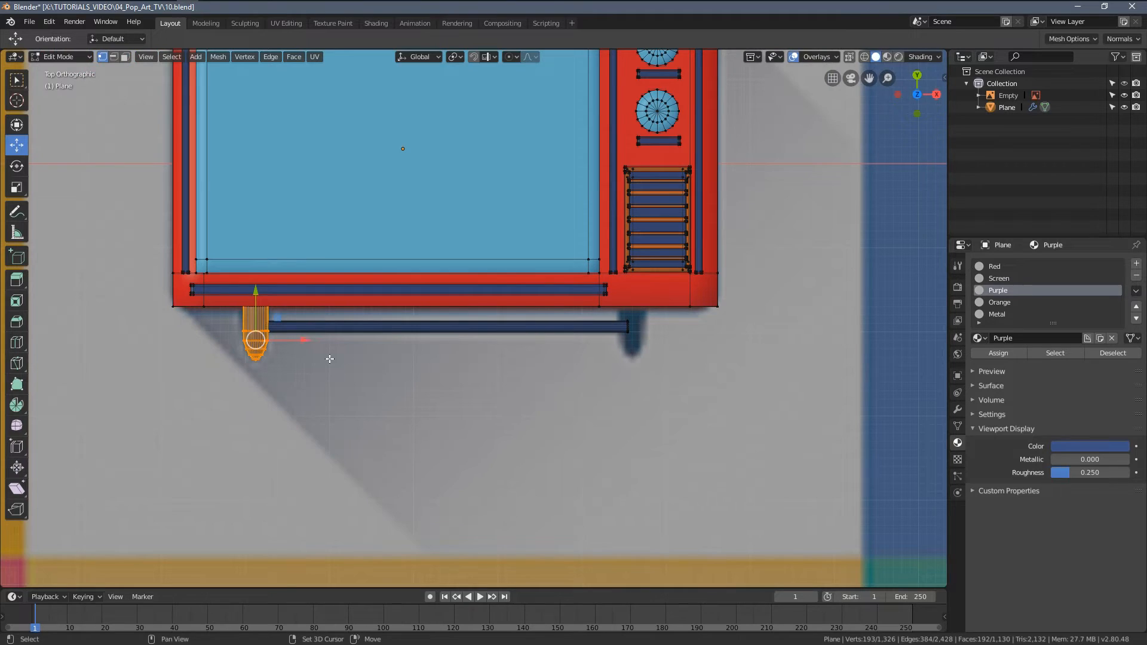
key(shift+d)
key(x)
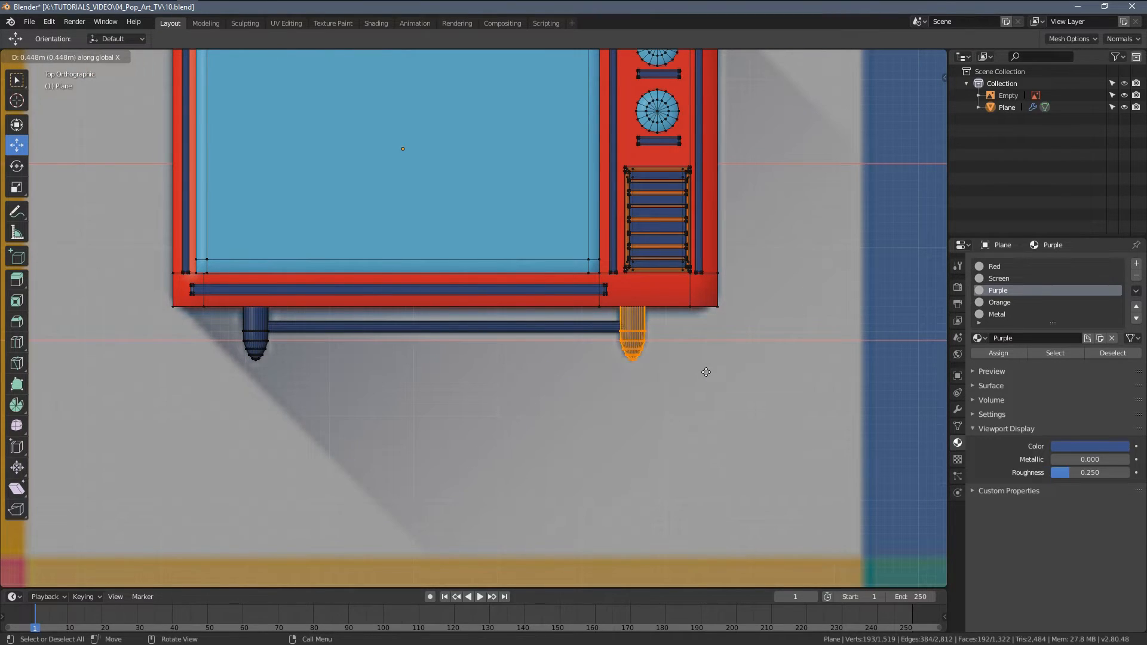
click(706, 373)
Leave edit mode and examine the TV with its new stand in solid shading from several angles.
key(Tab)
mouse_move(584, 398)
middle_down()
mouse_move(534, 380)
mouse_move(579, 338)
middle_up()
key(z)
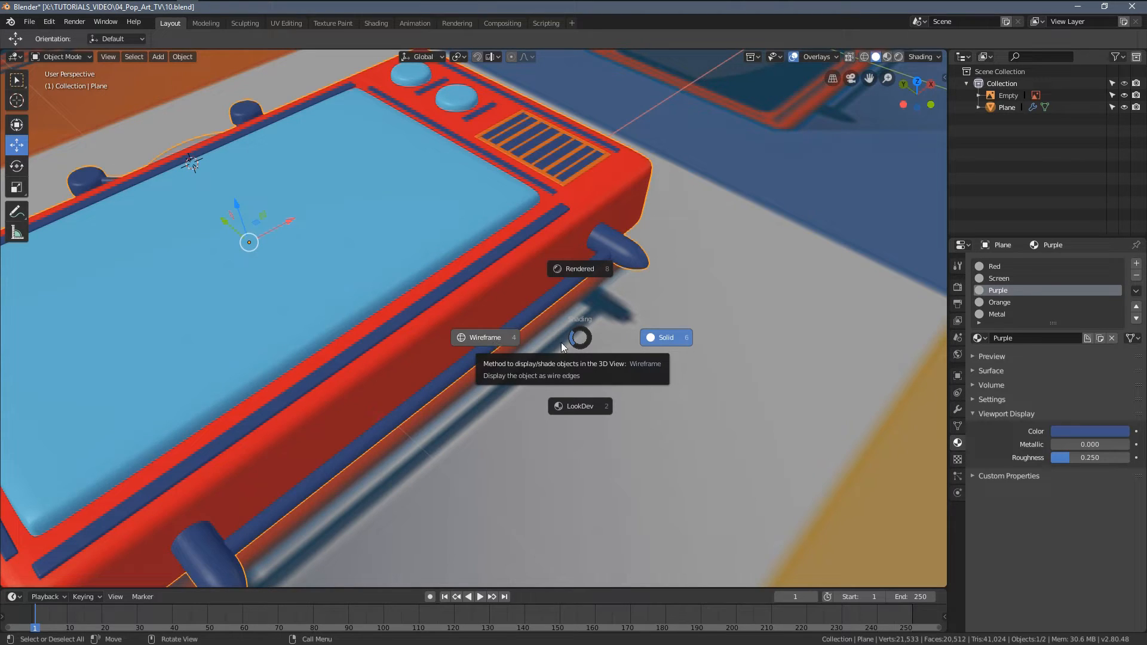
click(666, 337)
mouse_move(669, 343)
middle_down()
mouse_move(568, 341)
mouse_move(407, 303)
mouse_move(452, 325)
middle_up()
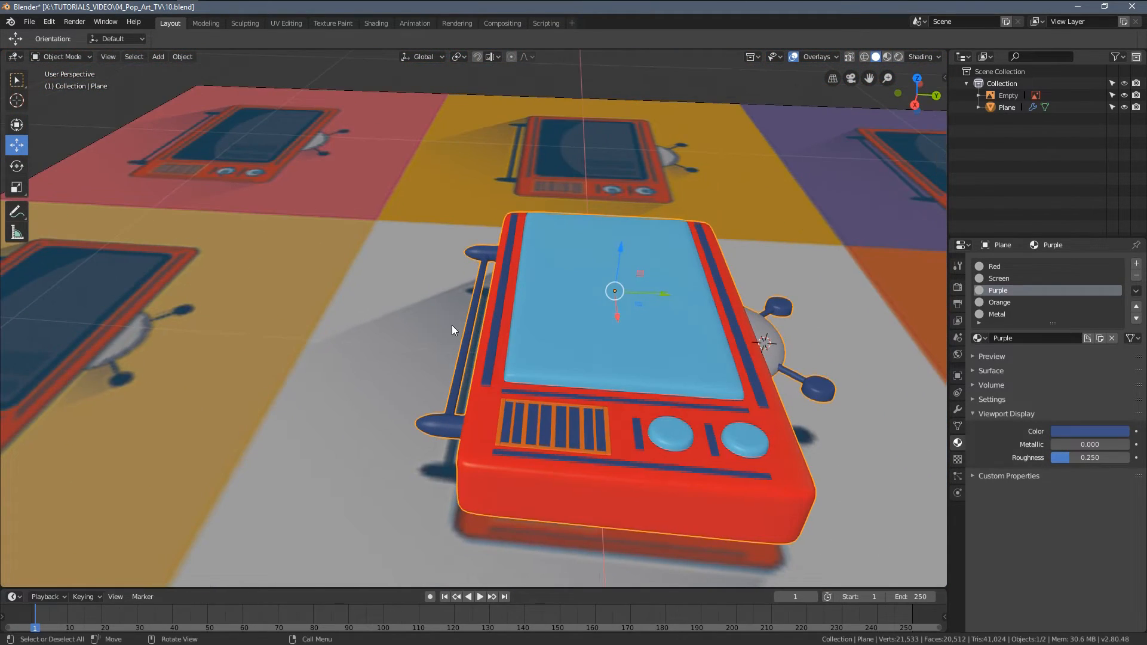
key(KP_7)
shift+middle_drag(481, 227, 457, 370)
scroll(447, 303, down, 2)
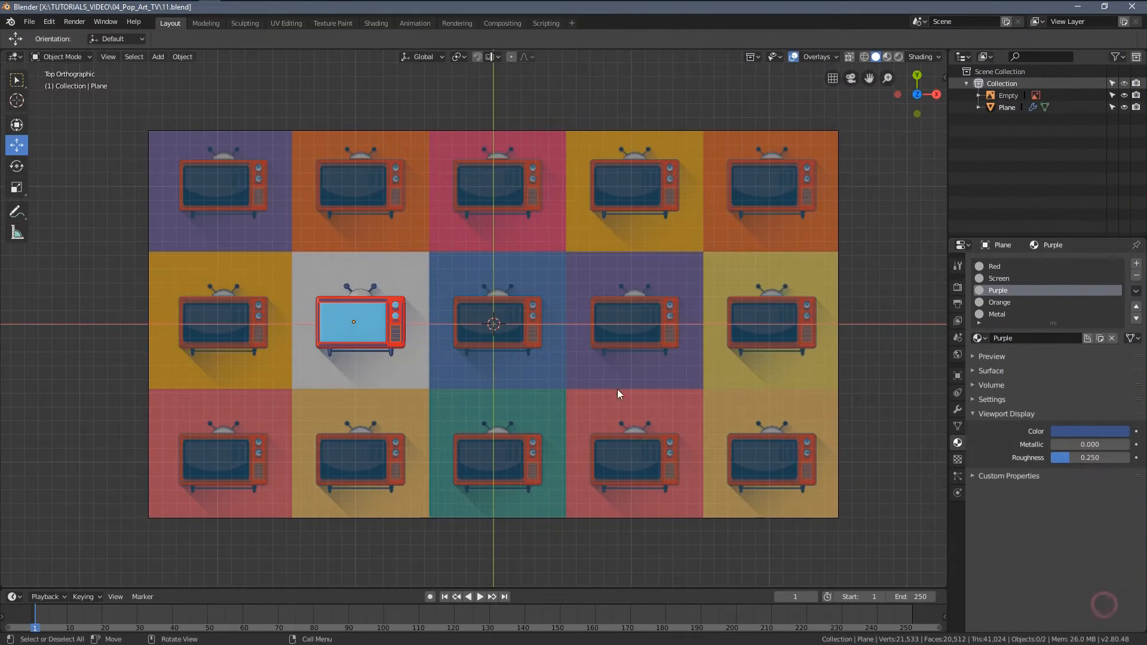
Hide the TV model and add a mesh plane scaled by about 1.401 to match the reference image's height.
click(370, 309)
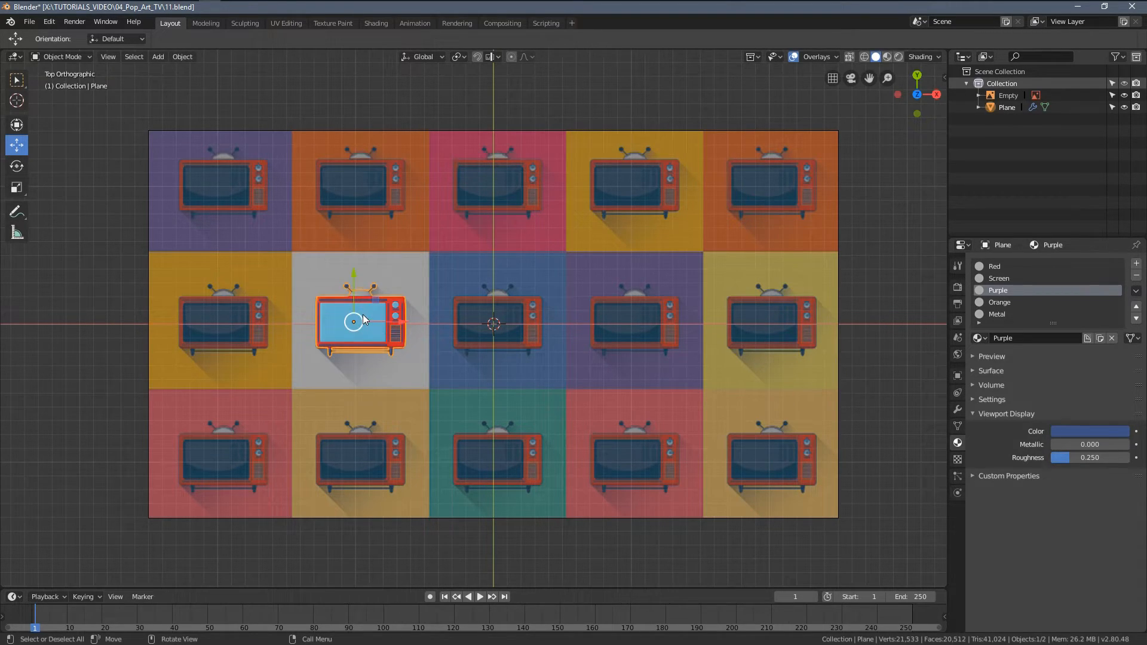
key(h)
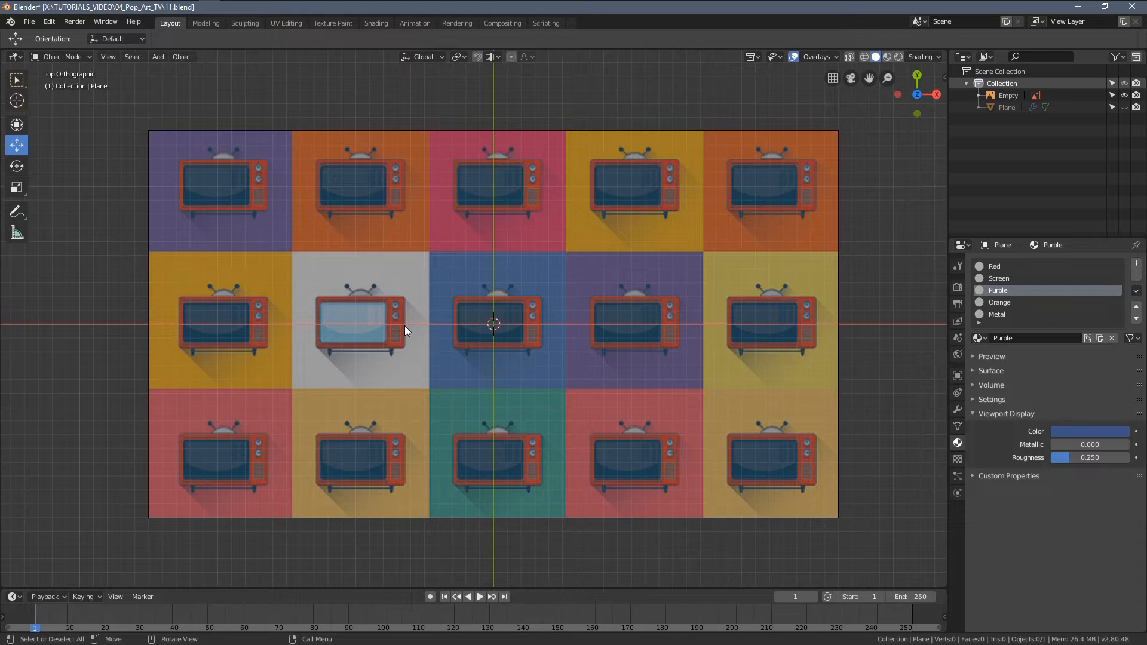
key(shift+a)
mouse_move(402, 326)
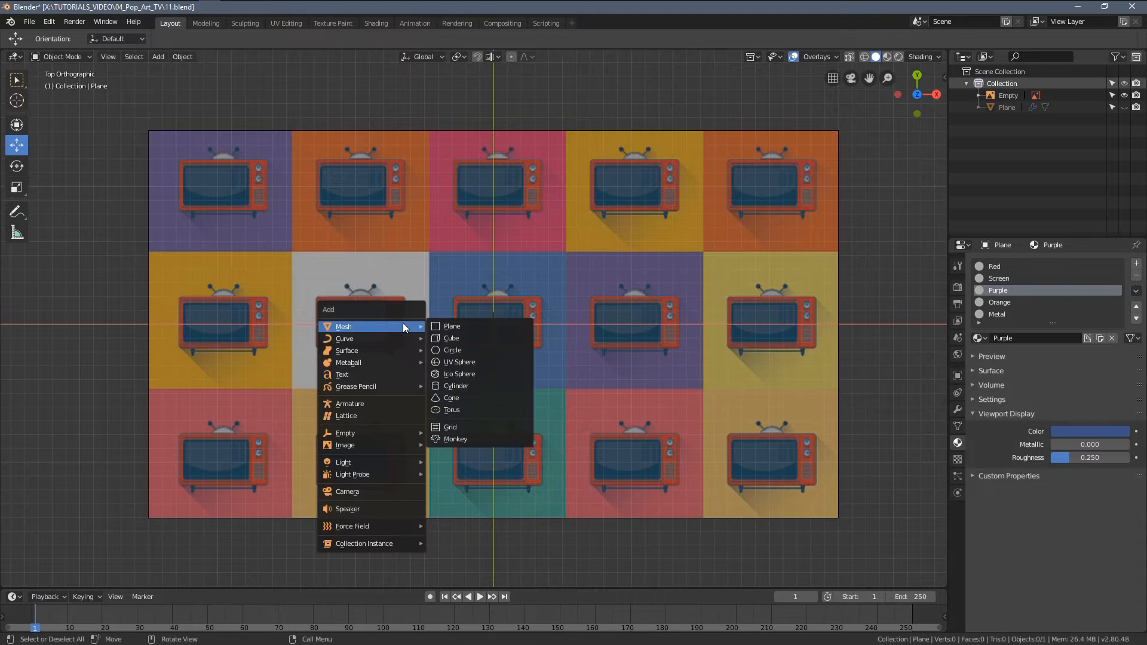
click(472, 326)
key(s)
click(679, 392)
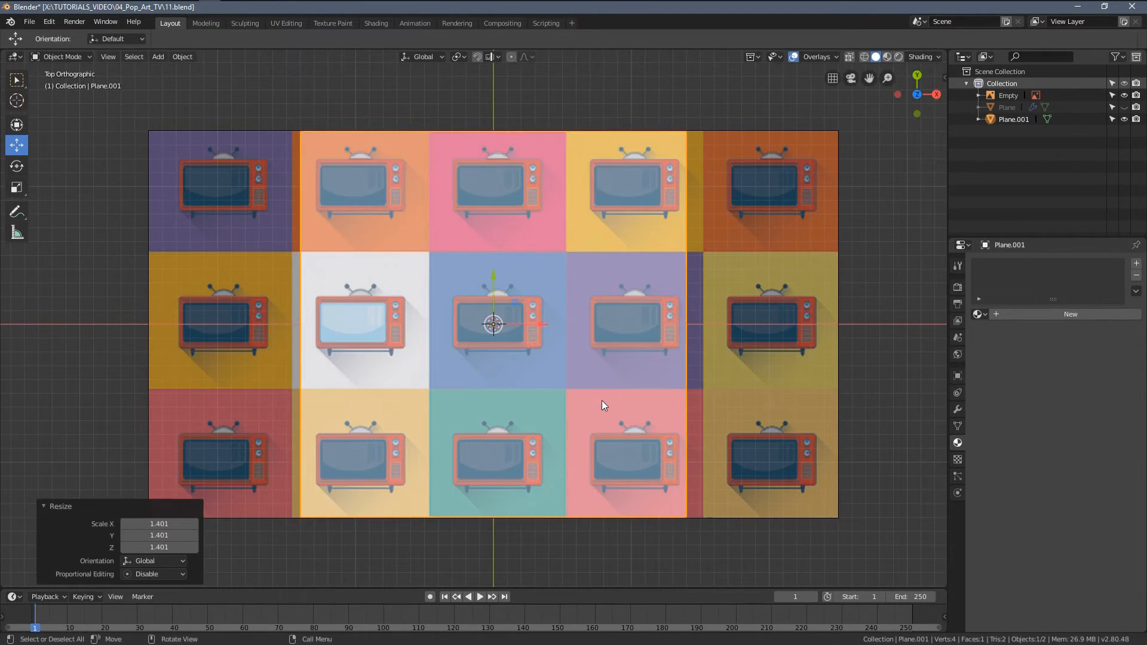
Raise the plane about 0.109 m in Z and display it as wireframe in top view.
middle_drag(602, 405, 573, 285)
mouse_move(493, 273)
mouse_down()
mouse_move(494, 245)
mouse_move(491, 257)
mouse_up()
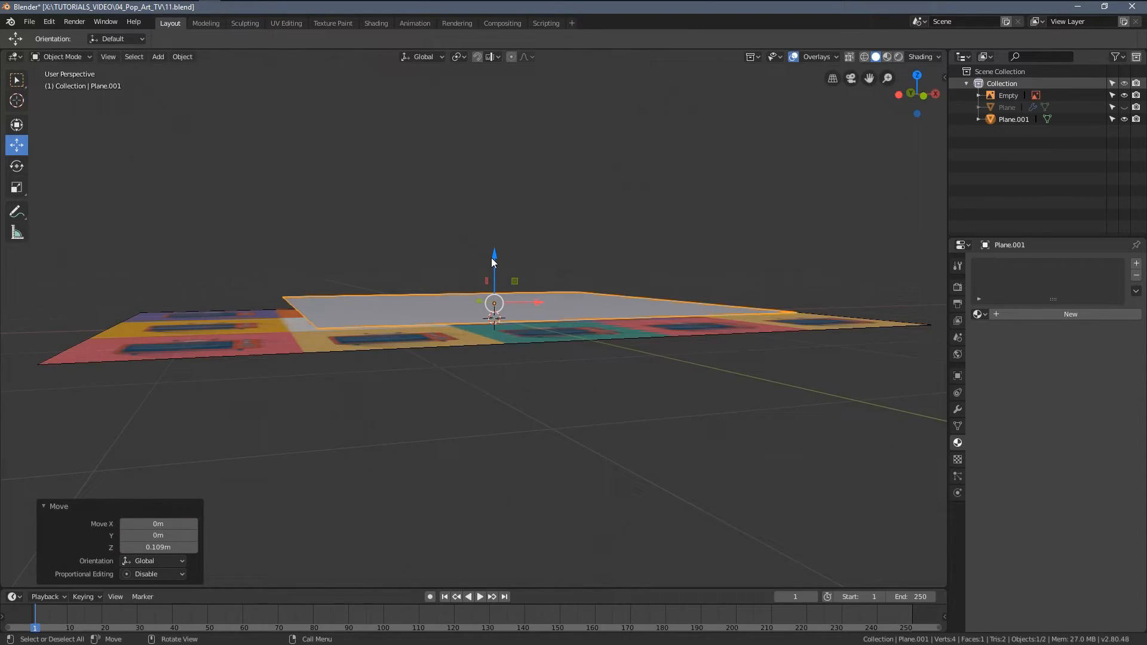
key(KP_7)
key(z)
click(394, 263)
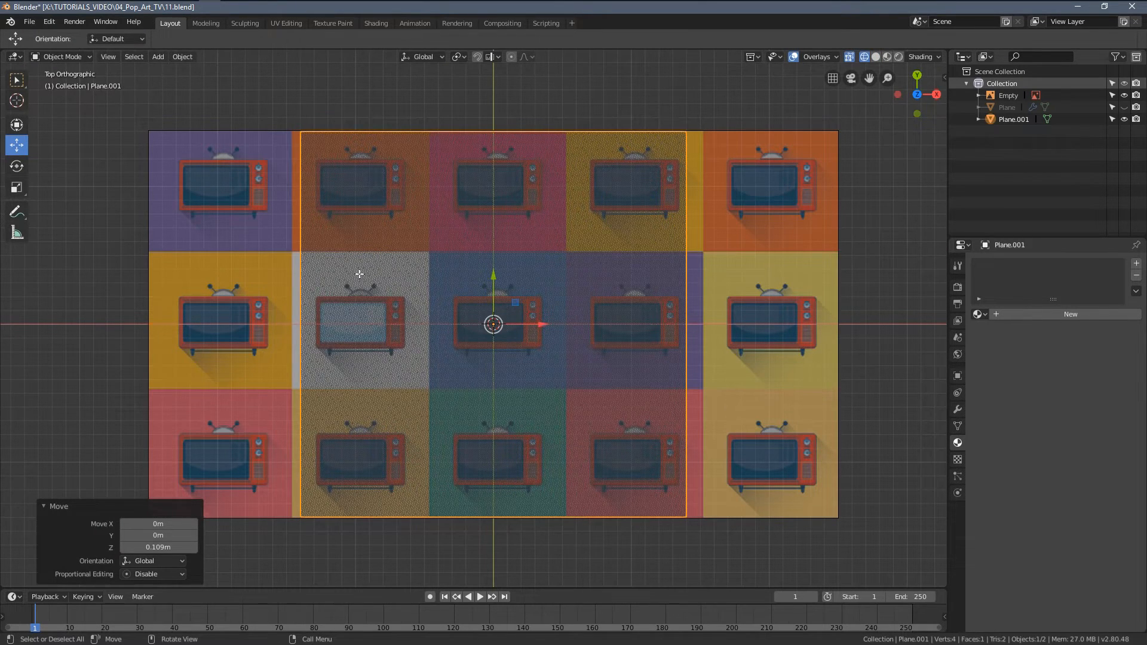
In edit mode, move the plane's two side edges outward along X to the outer borders of the reference image.
key(Tab)
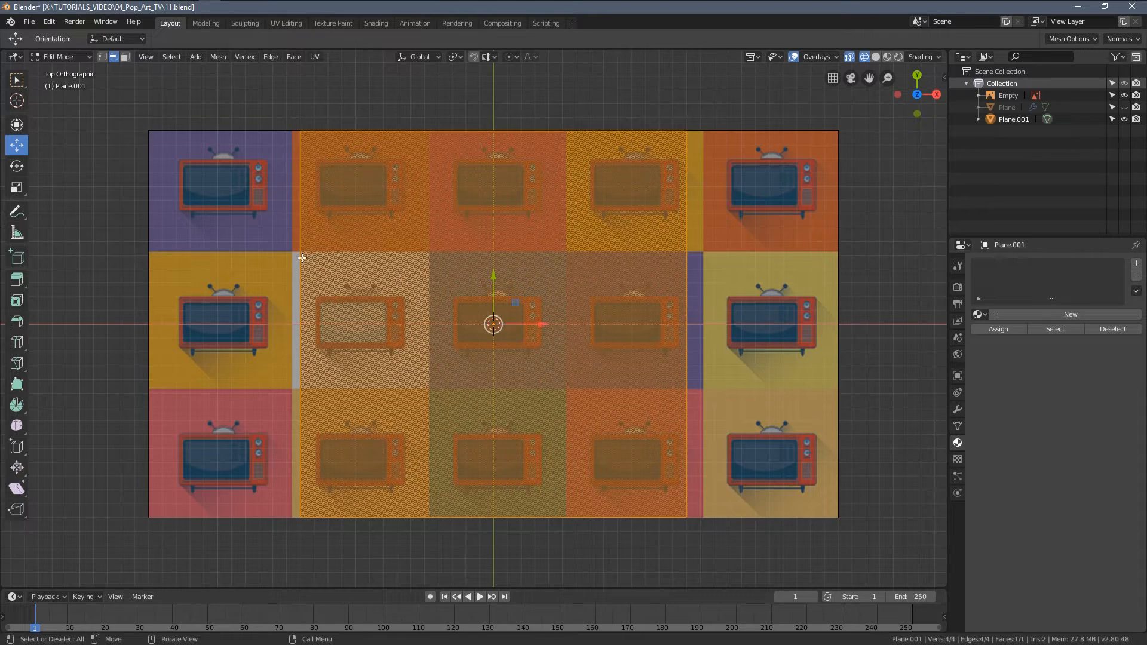
click(302, 257)
drag(348, 326, 197, 348)
click(103, 57)
click(125, 58)
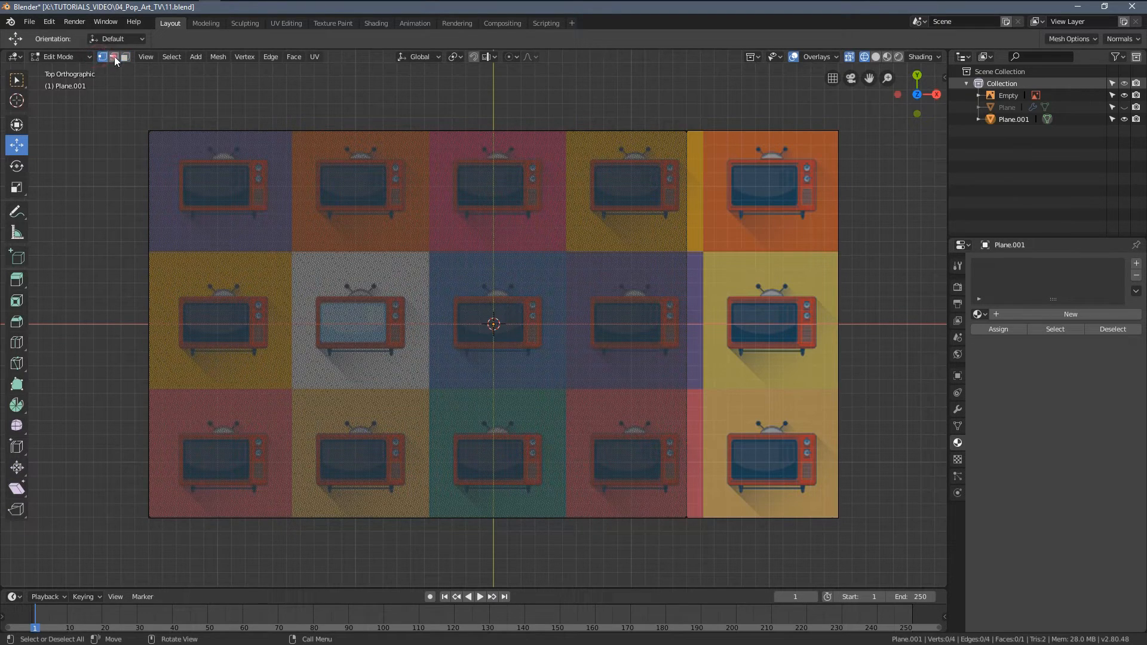
click(126, 57)
click(687, 304)
drag(735, 323, 888, 336)
click(780, 256)
Add two horizontal loop cuts to the plane and align them with the borders between the reference's three rows.
key(ctrl+r)
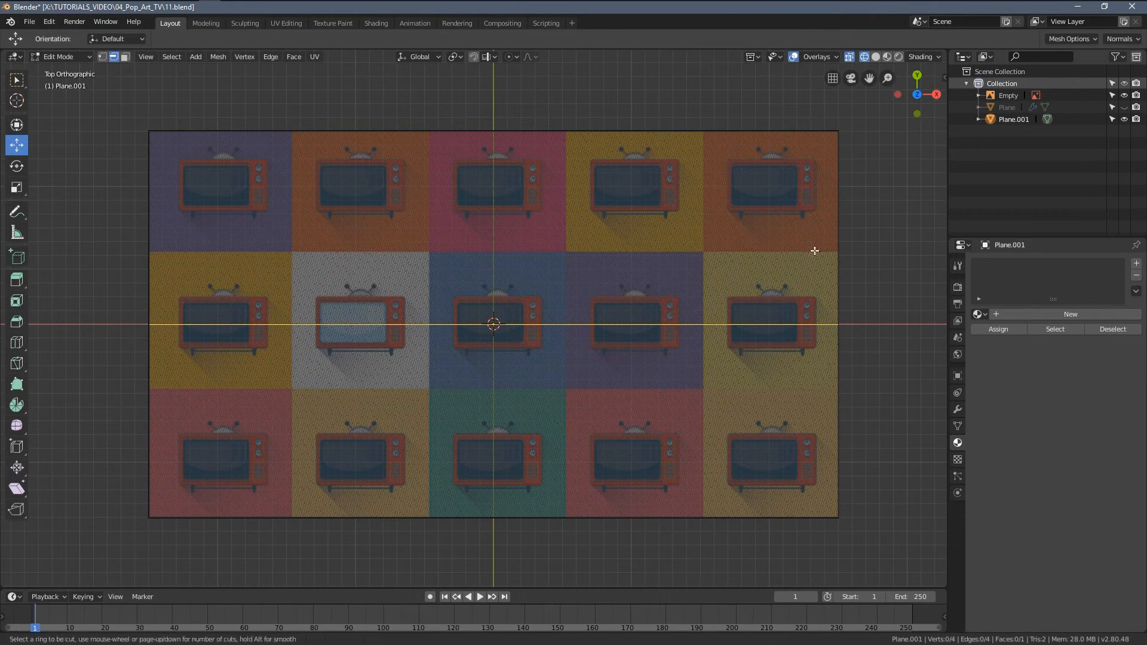
scroll(821, 262, up, 1)
click(822, 261)
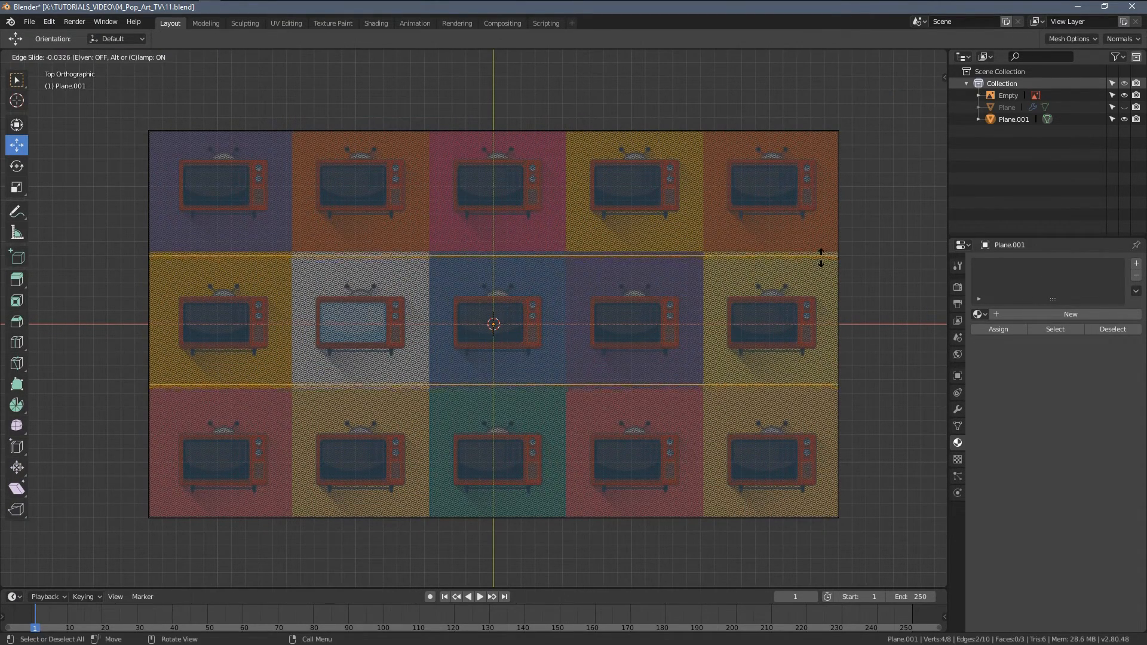
click(822, 262)
click(564, 262)
drag(495, 216, 494, 208)
key(alt+a)
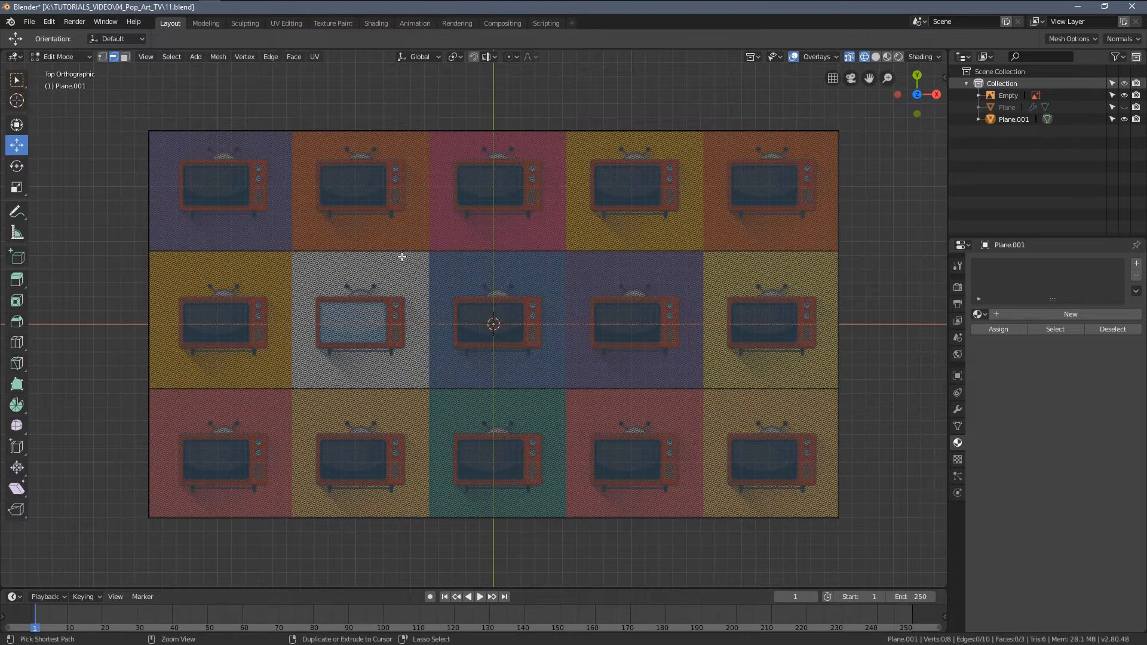
Add four evenly spaced vertical loop cuts, slide them onto the reference's column borders with a factor of about -0.035, and display the plane as solid.
key(ctrl+r)
scroll(402, 257, up, 3)
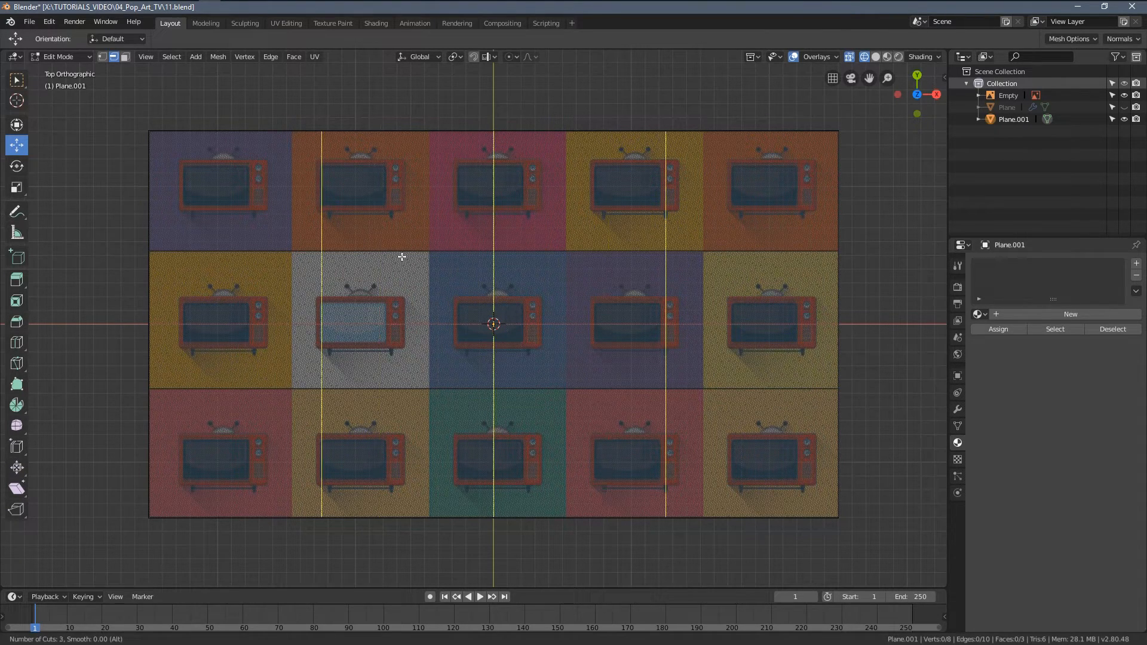
click(403, 257)
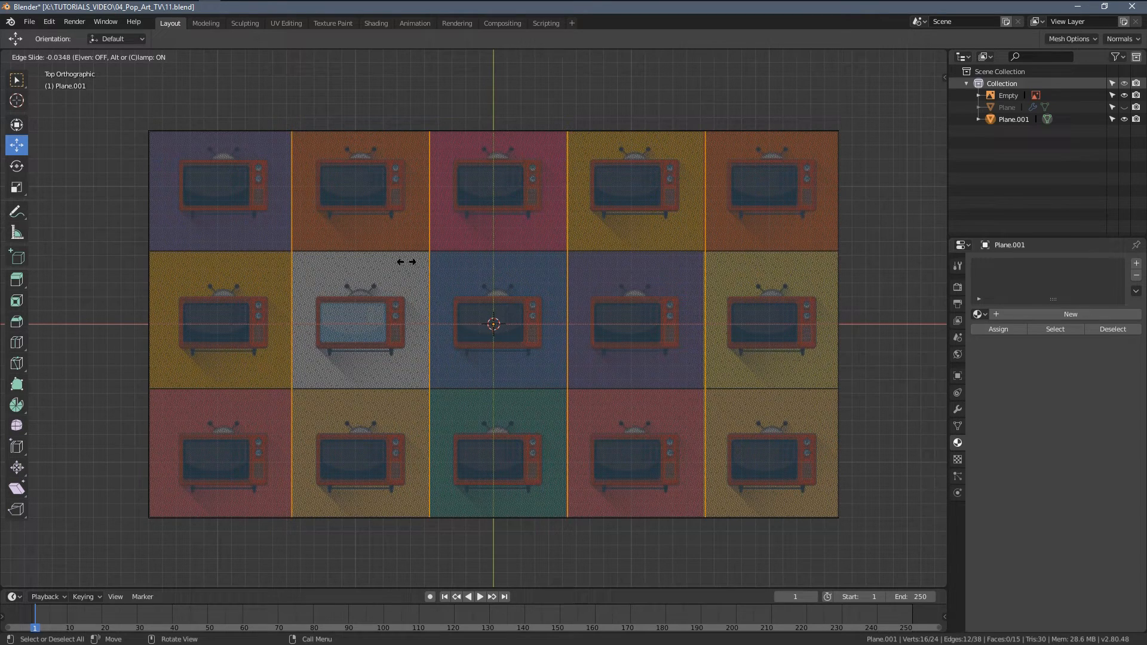
click(406, 261)
key(z)
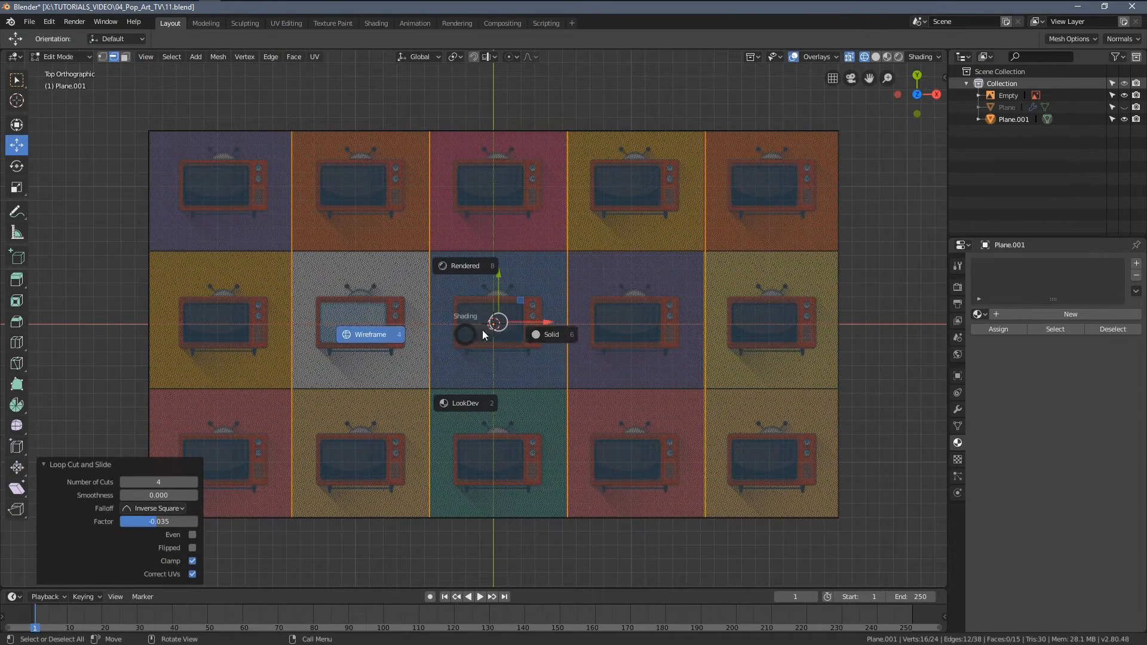
click(495, 335)
mouse_move(487, 346)
middle_down()
mouse_move(512, 258)
mouse_move(511, 272)
middle_up()
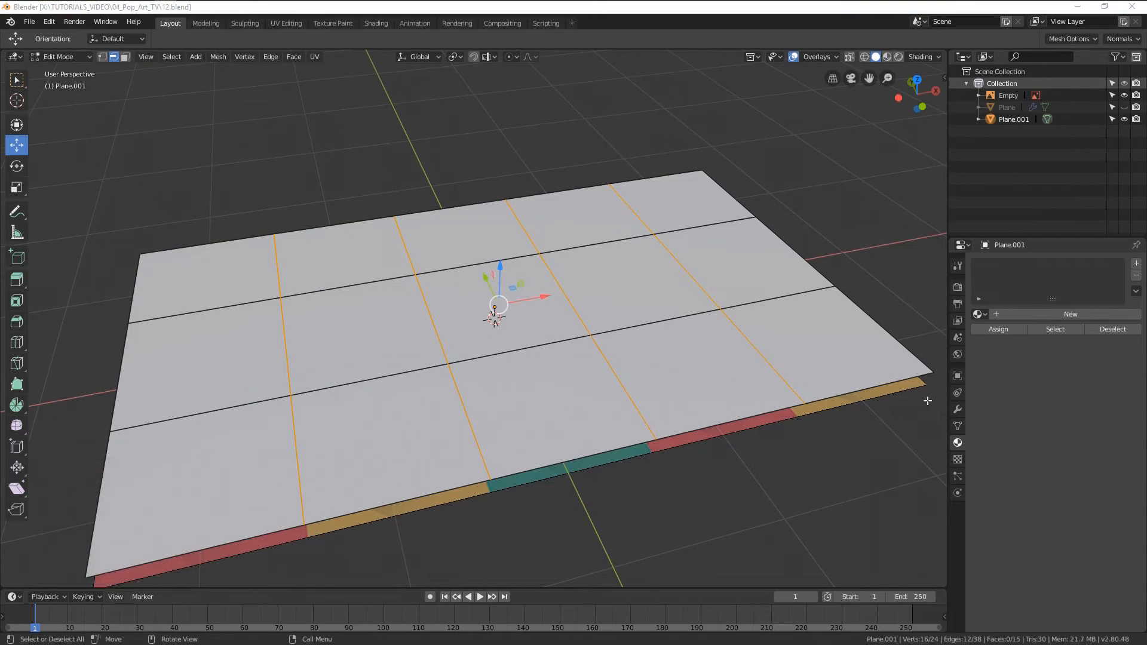
In object mode, move the reference image about -3.33 m along Y, clear of the plane, and make it fully opaque.
click(1070, 439)
scroll(594, 456, down, 4)
key(Tab)
click(496, 392)
middle_drag(513, 401, 556, 371)
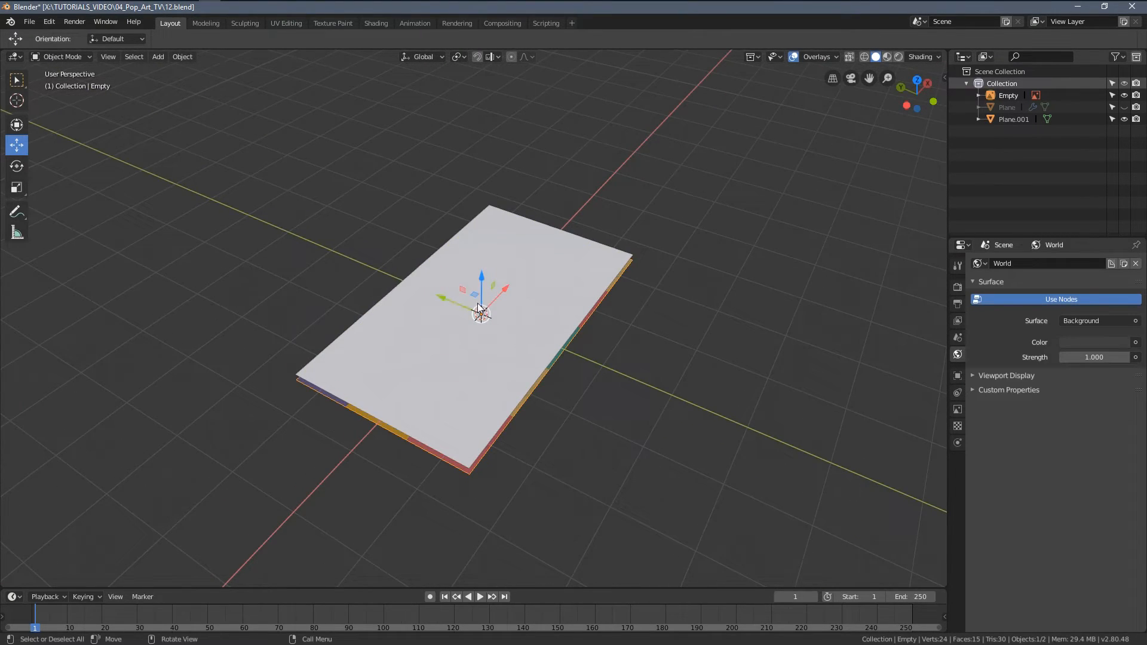
key(g)
click(700, 425)
middle_drag(700, 425, 915, 388)
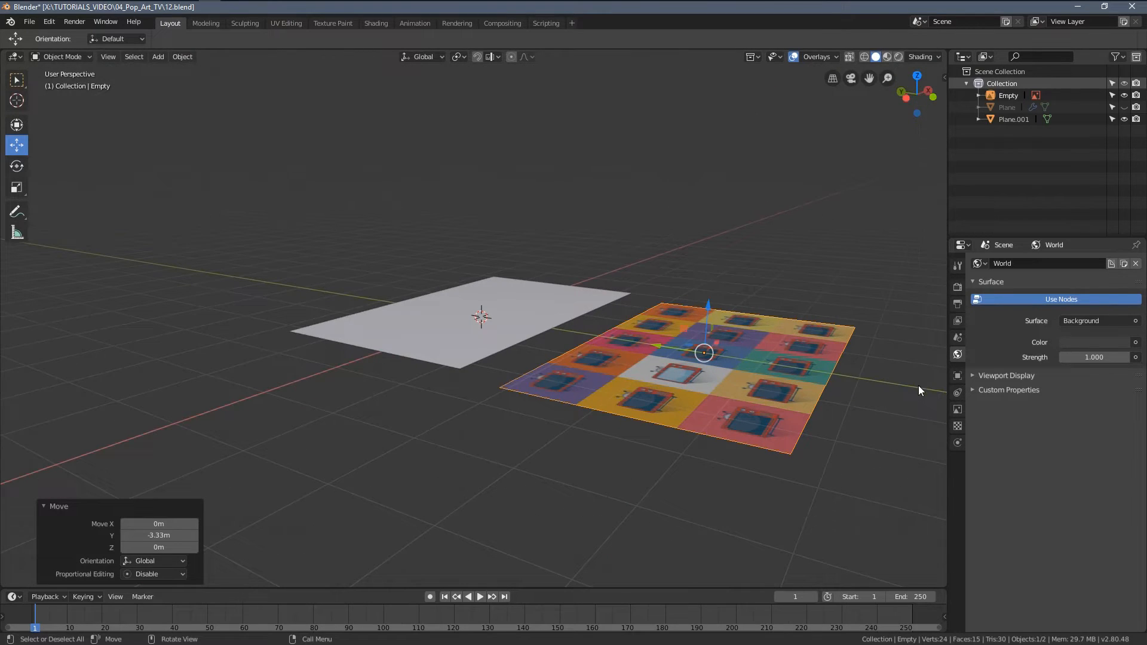
click(957, 409)
drag(1098, 384, 1135, 384)
Select the grid plane and add five empty material slots to it.
middle_drag(807, 340, 657, 334)
click(552, 289)
click(957, 443)
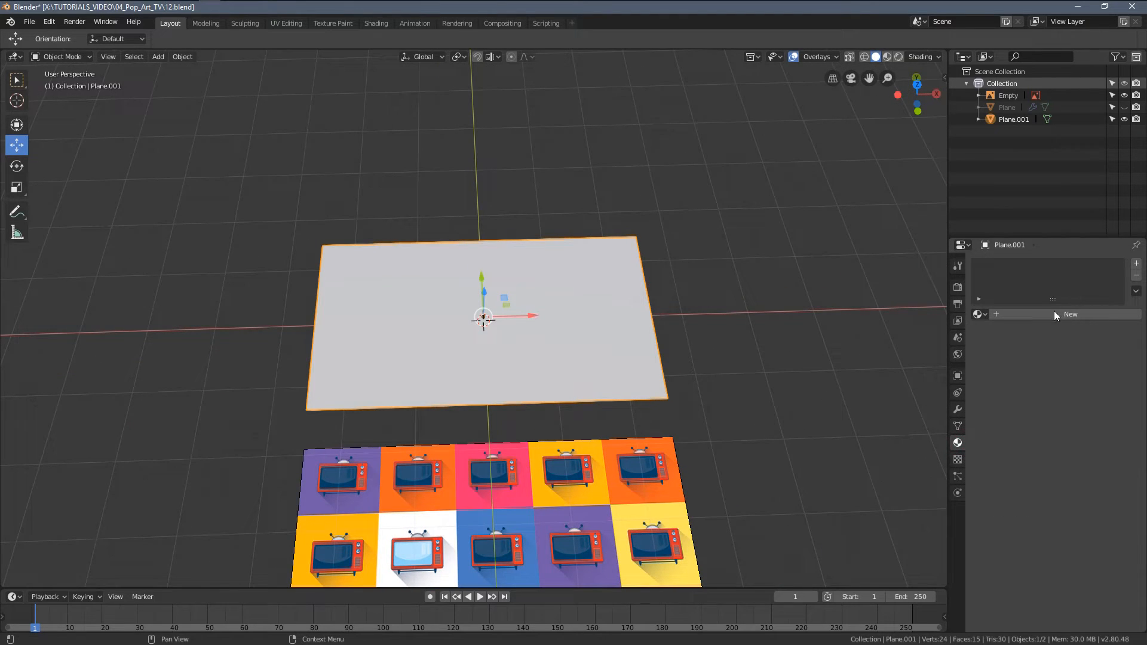
drag(1052, 323, 1054, 345)
click(1136, 263)
click(1136, 262)
click(1136, 263)
click(1137, 263)
click(1137, 263)
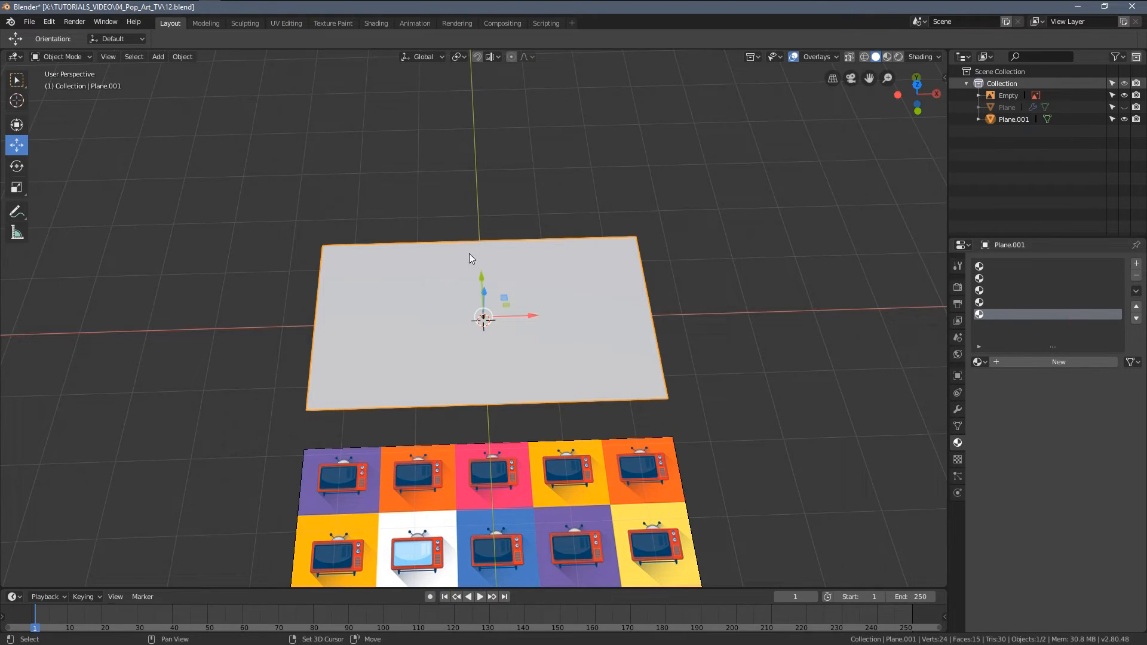
Create a material in the first slot and give its viewport display and base colours the purple sampled from the reference's corner tile.
shift+middle_drag(467, 256, 510, 216)
click(994, 266)
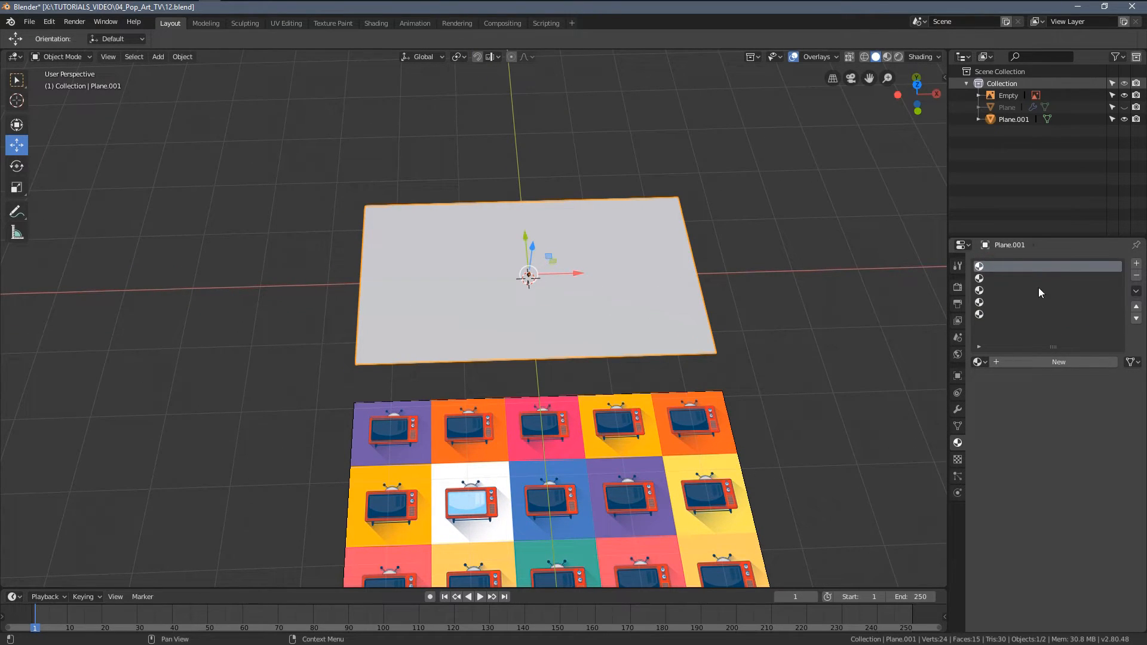
click(1024, 363)
shift+middle_drag(601, 413, 836, 281)
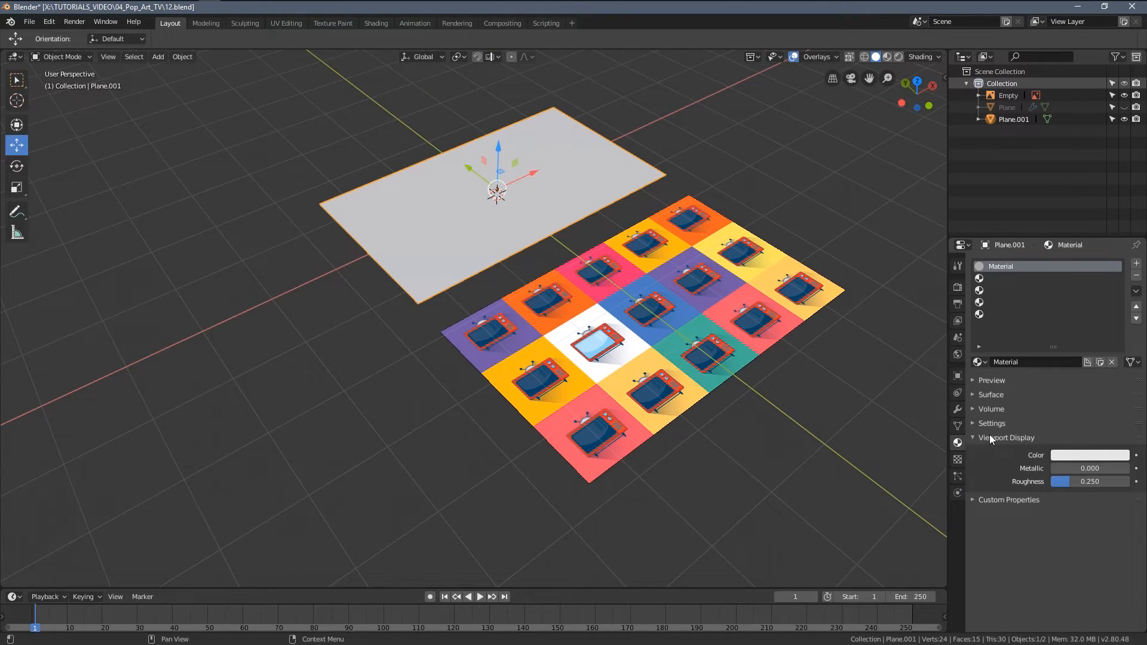
click(1085, 454)
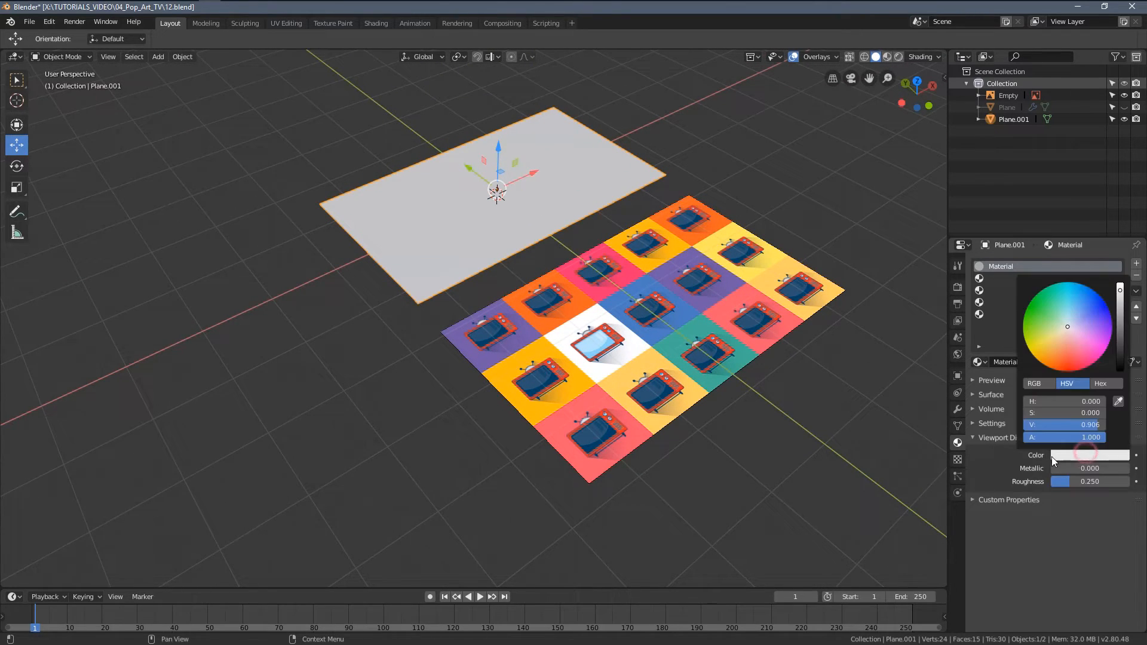
click(1118, 402)
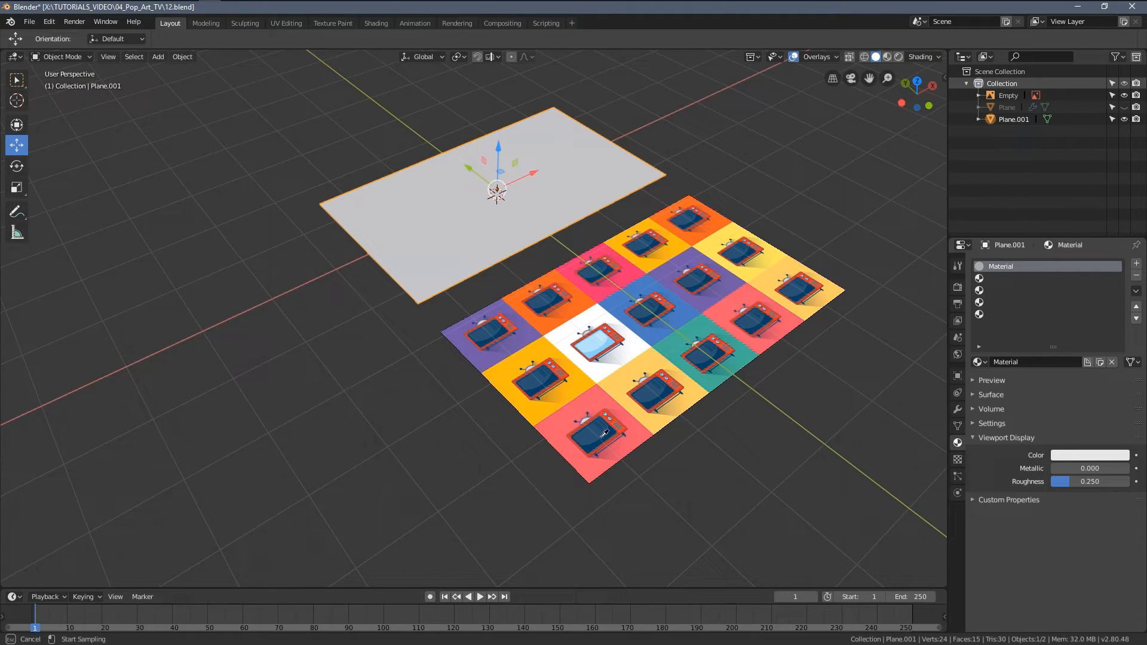
click(470, 342)
middle_drag(471, 342, 537, 382)
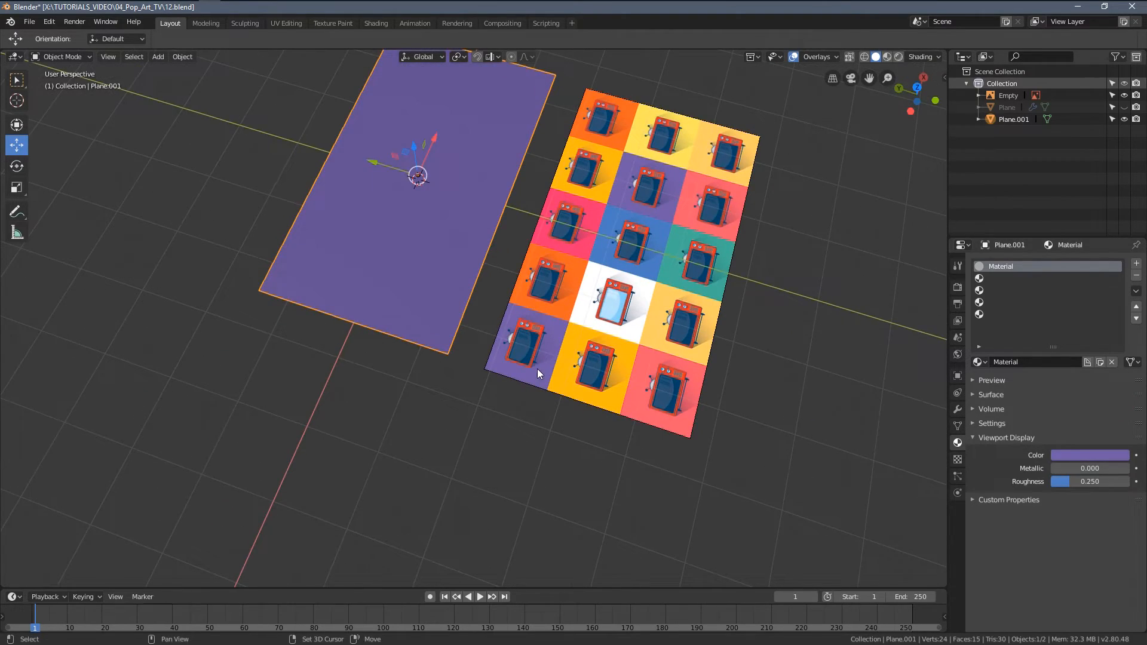
scroll(555, 397, up, 5)
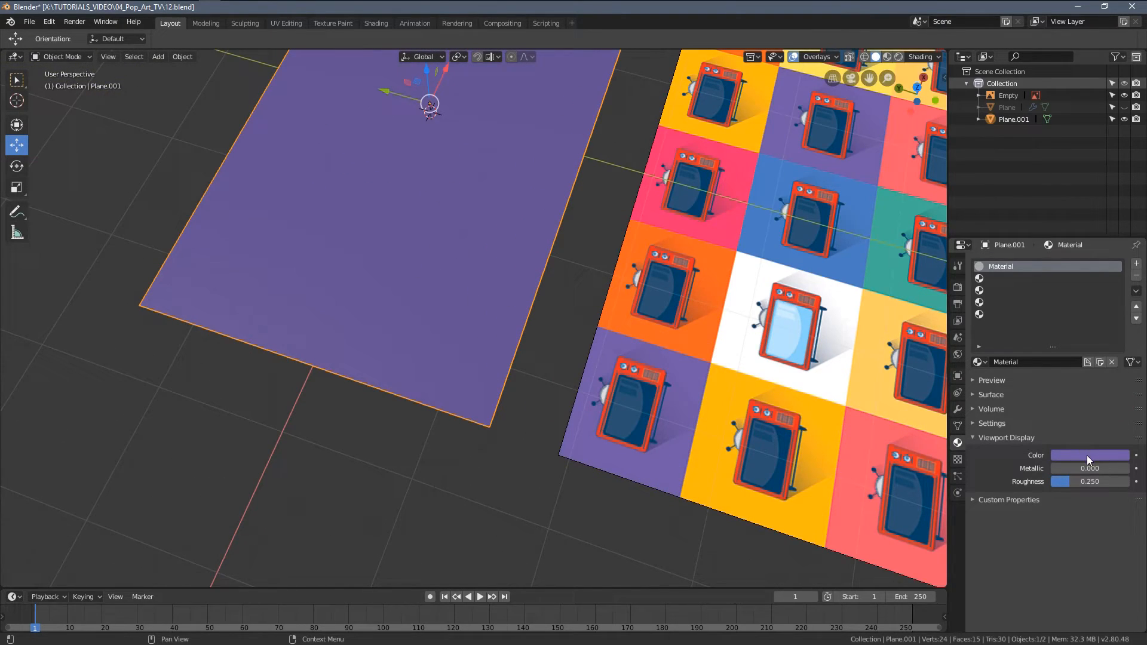
click(982, 396)
click(1097, 485)
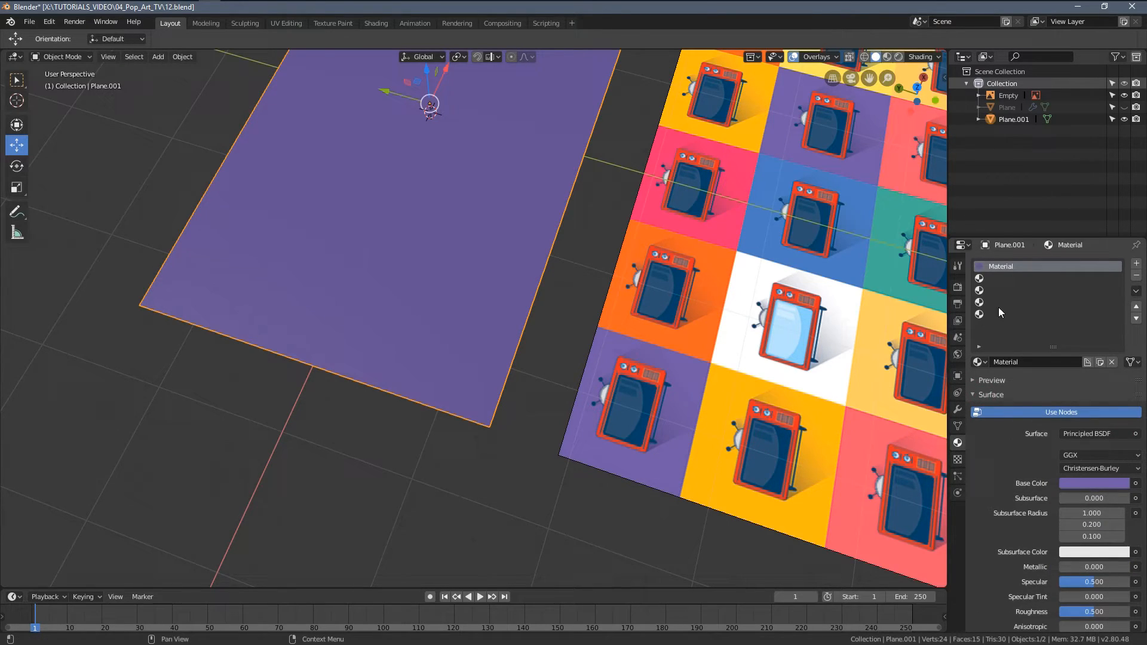
Fill the second material slot with a separate copy of the purple material.
click(982, 281)
click(978, 362)
click(1010, 381)
middle_drag(932, 350, 1002, 275)
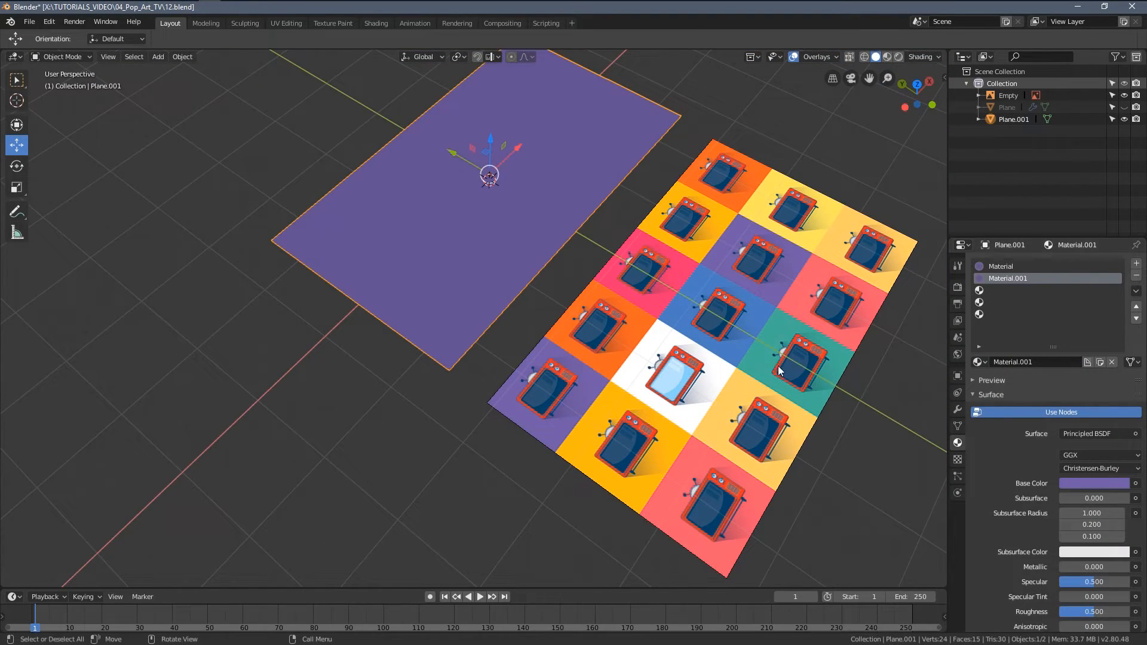
middle_drag(673, 364, 574, 323)
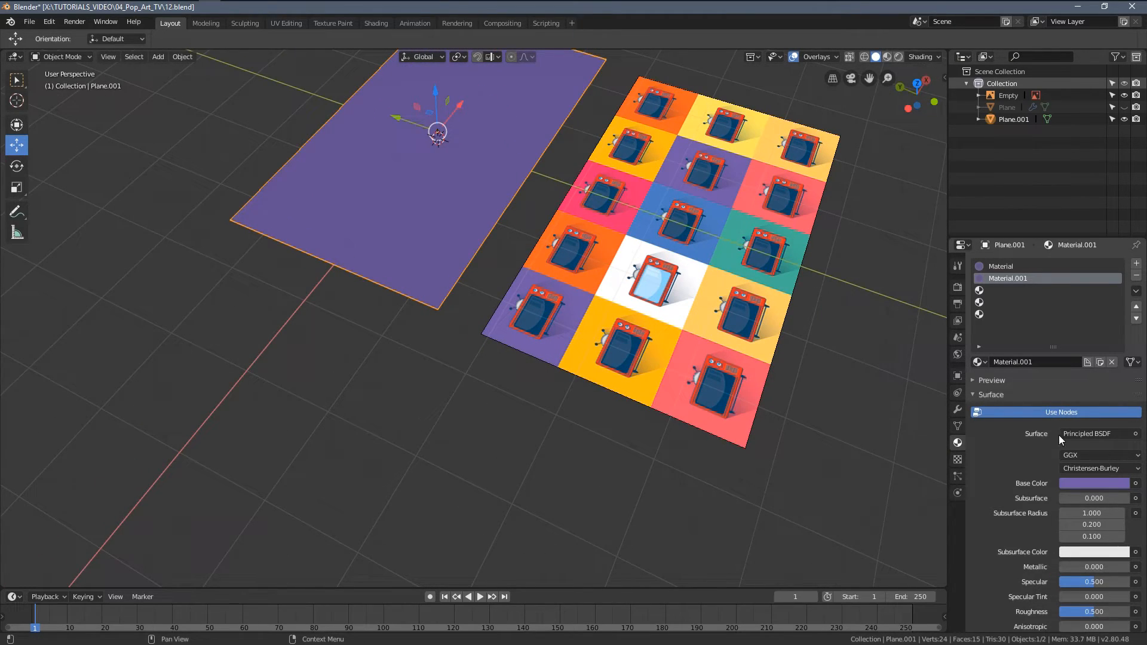
Set the second material's base colour and viewport display colour to the yellow-orange sampled from the reference tile.
click(1088, 482)
click(1119, 431)
click(597, 367)
scroll(1051, 490, down, 10)
click(1091, 578)
click(1123, 531)
click(638, 392)
middle_drag(597, 385, 834, 389)
scroll(1001, 288, up, 10)
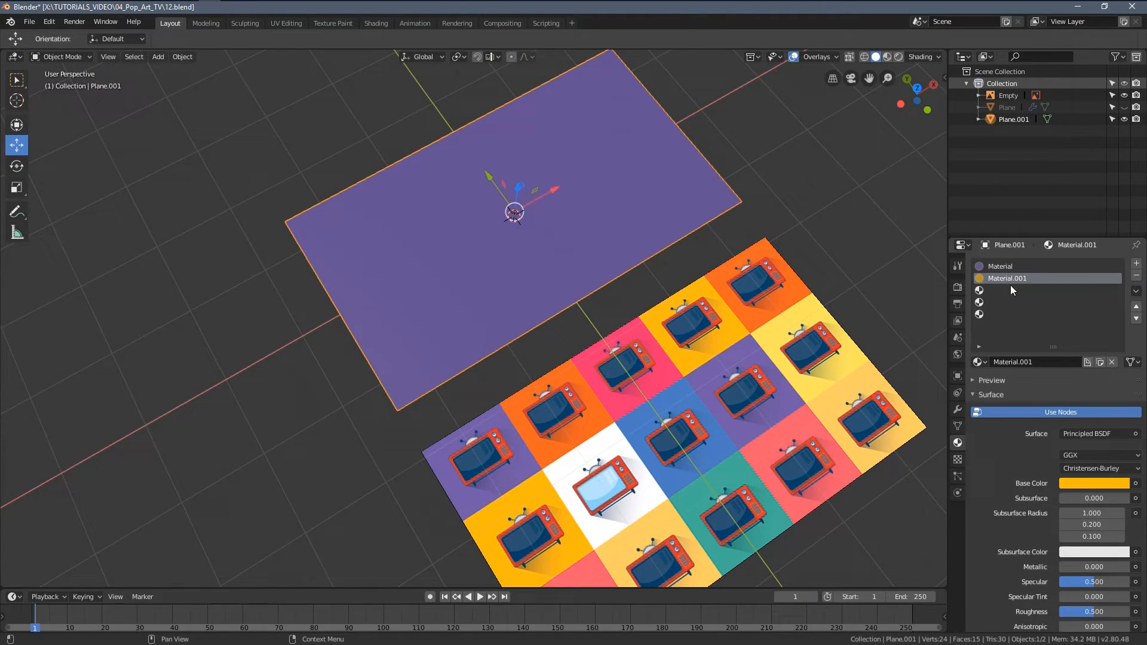
Assign the yellow-orange material to the first face of the middle row and the fourth face of the top row.
key(Tab)
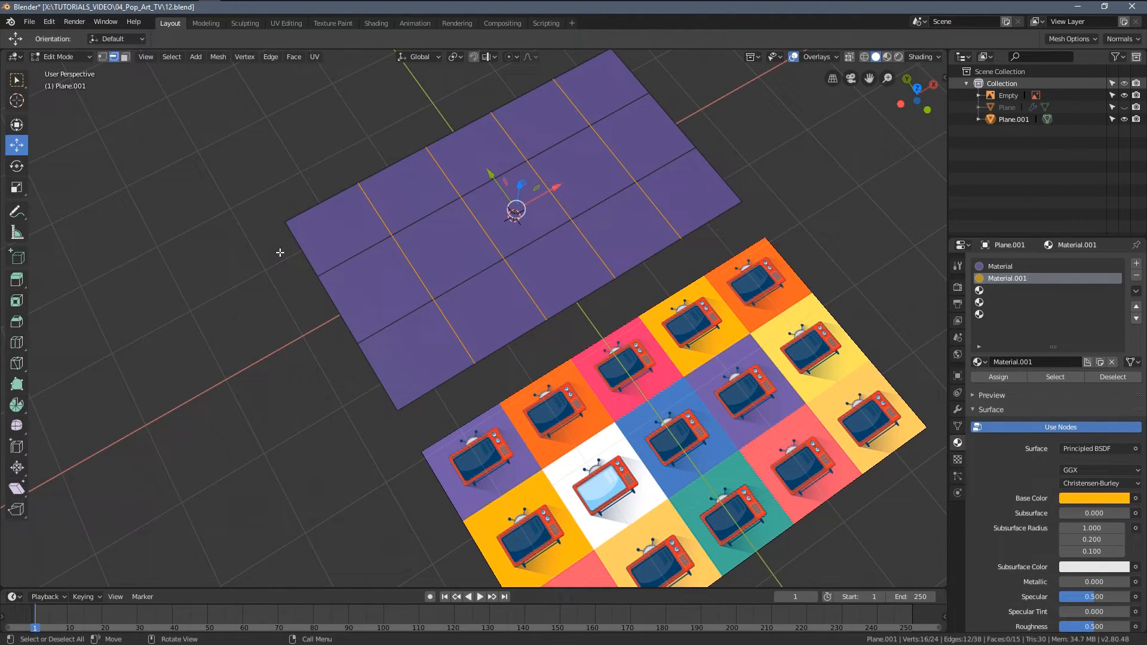
click(125, 57)
click(371, 287)
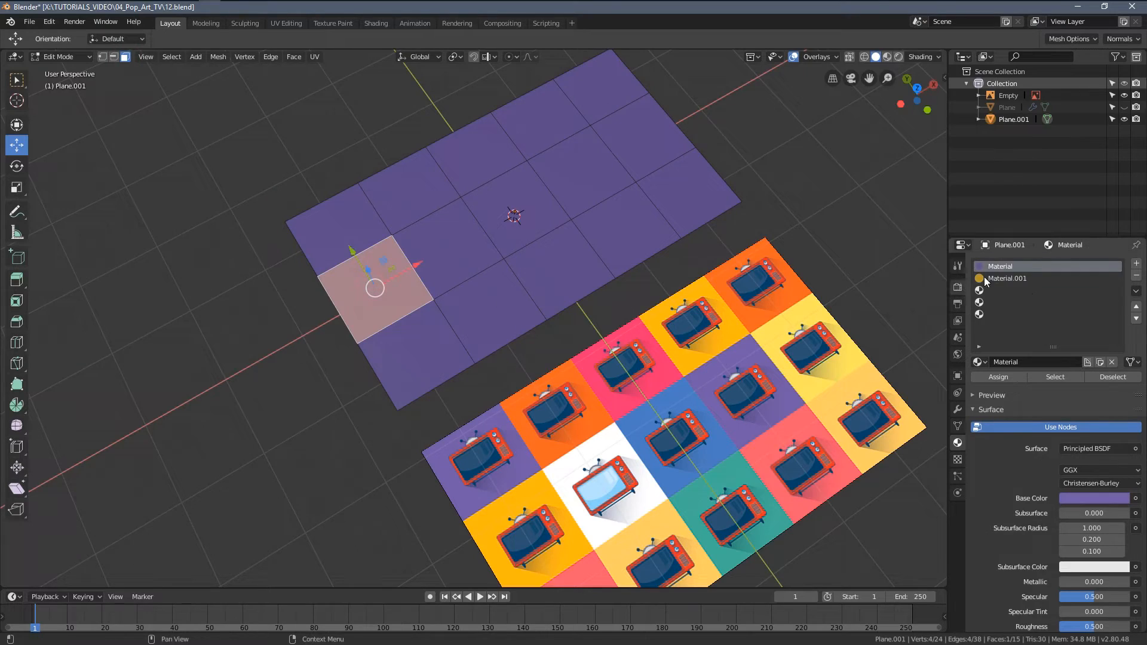
click(1003, 280)
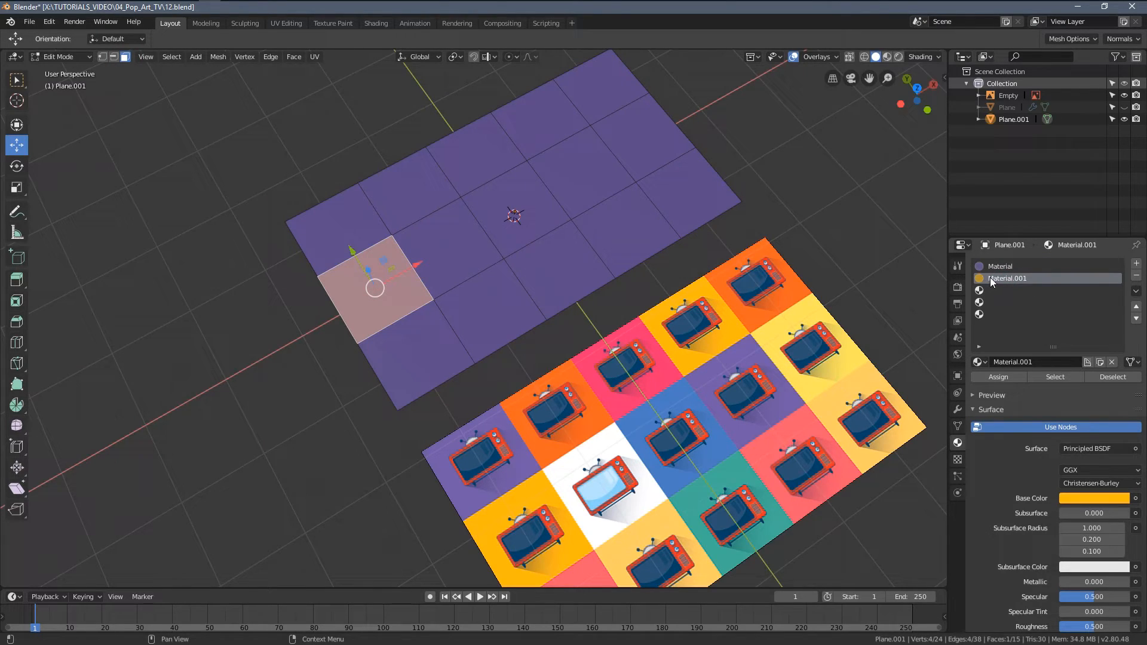
shift+click(522, 133)
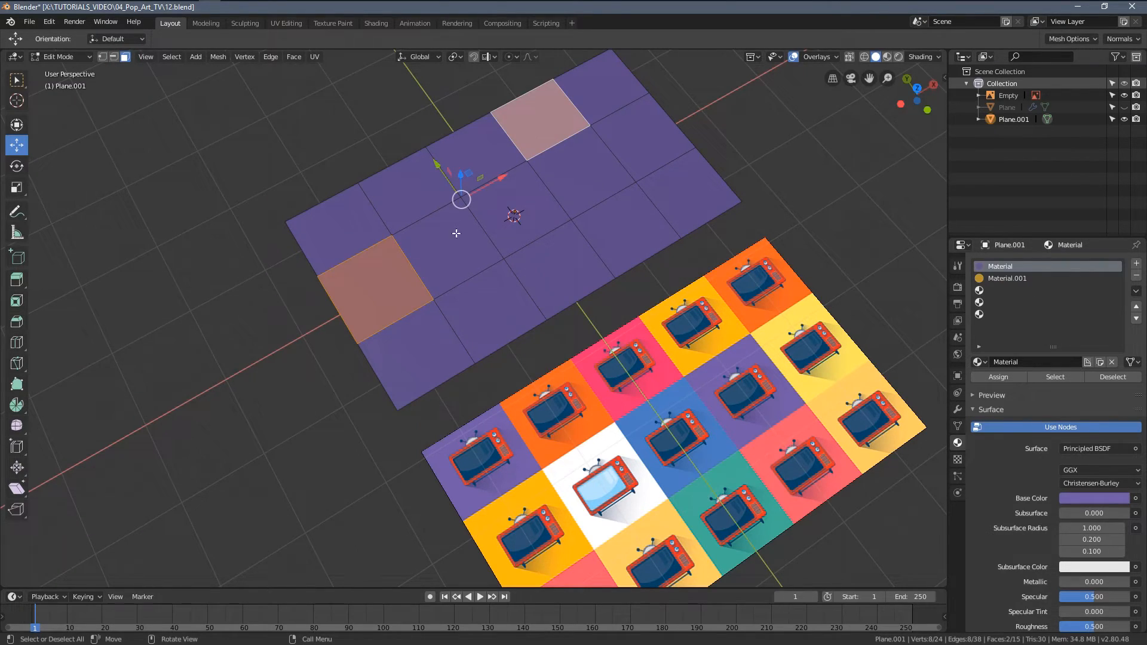
click(1008, 278)
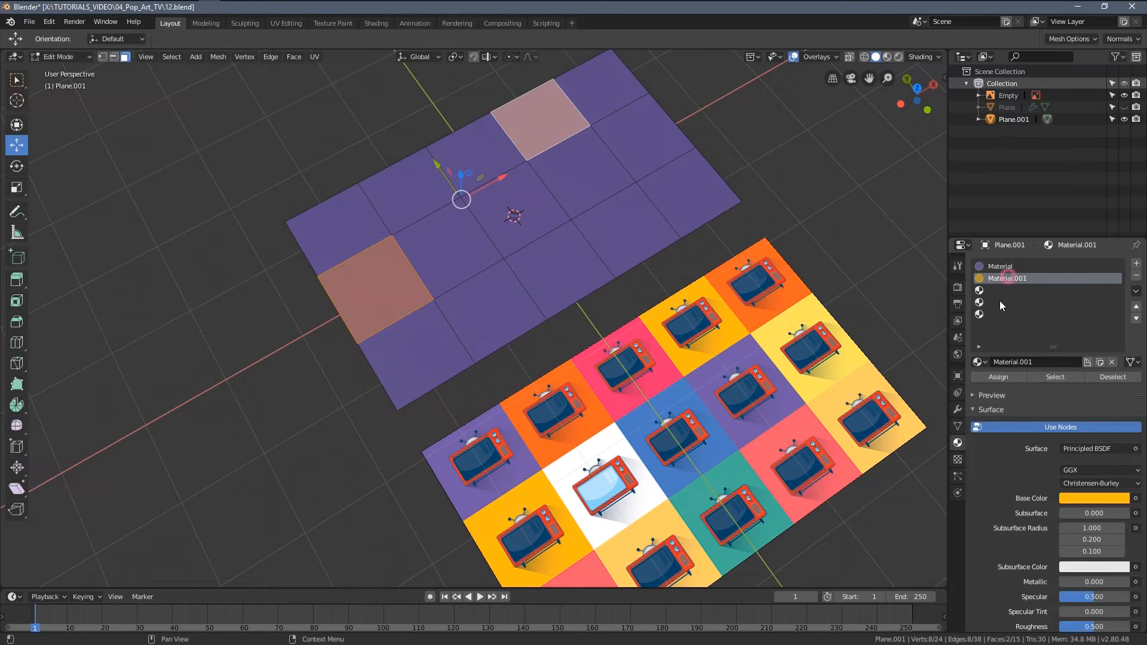
click(990, 378)
middle_drag(495, 254, 594, 282)
key(Tab)
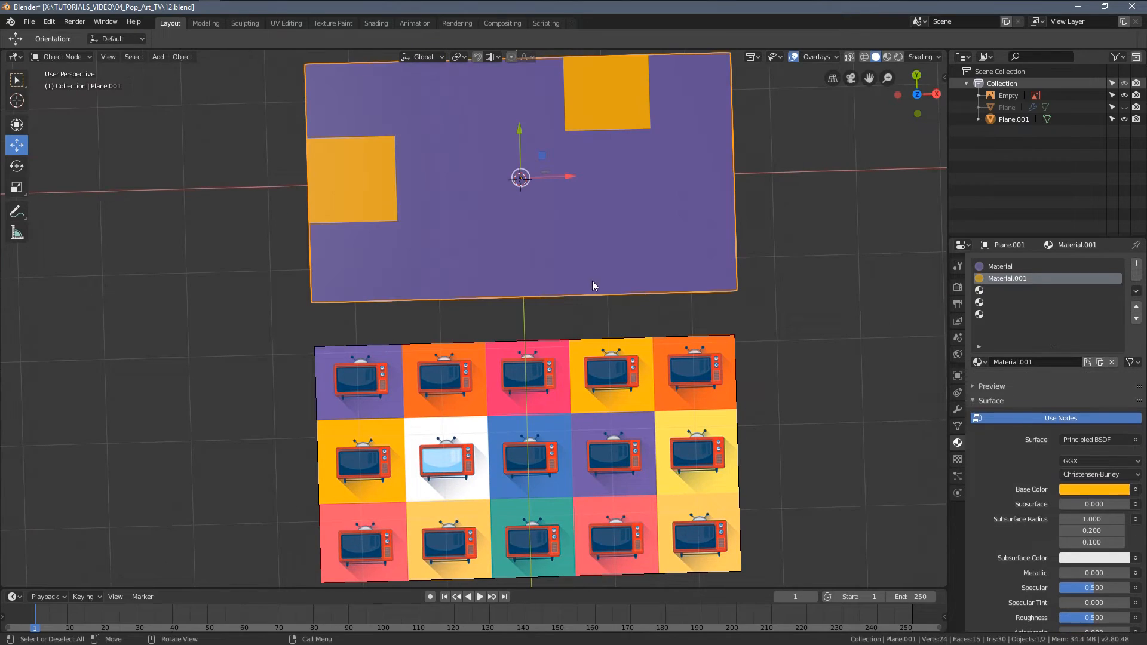
Create a material in the third slot with base and viewport display colours sampled from the reference's coral tile in the bottom row.
click(991, 291)
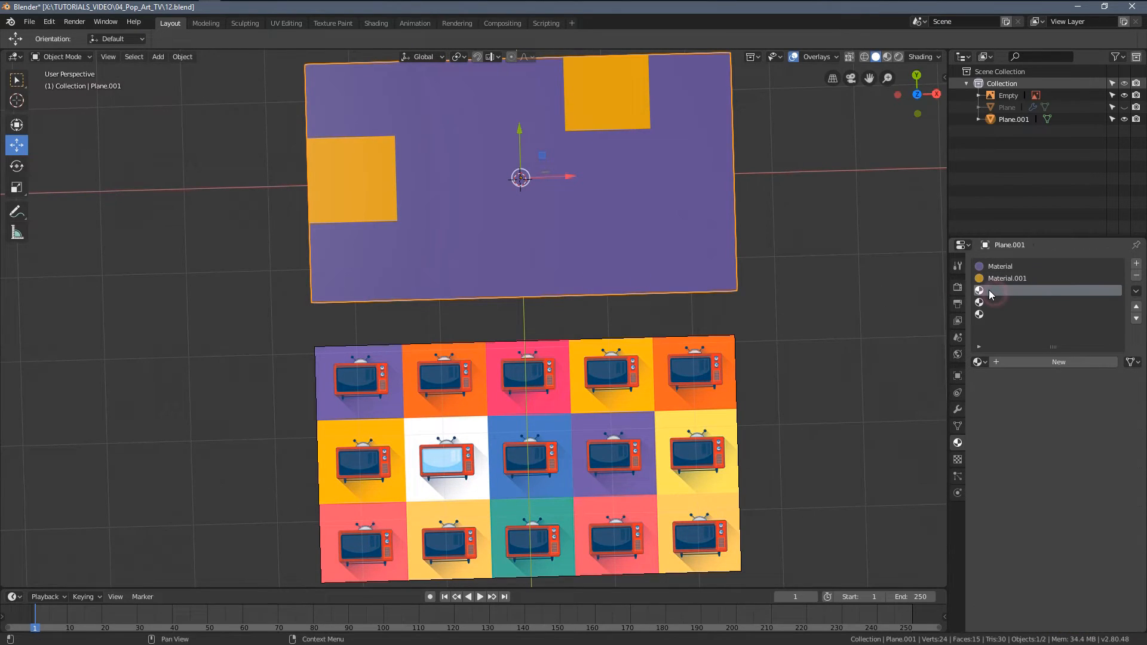
click(1037, 363)
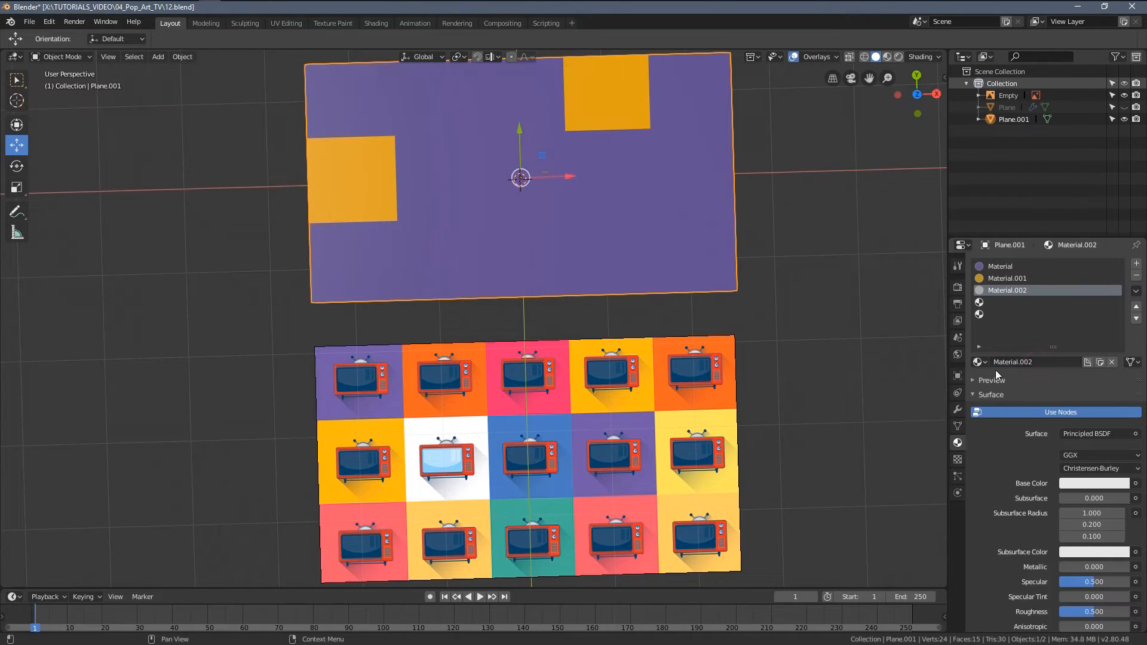
click(1110, 484)
click(1117, 428)
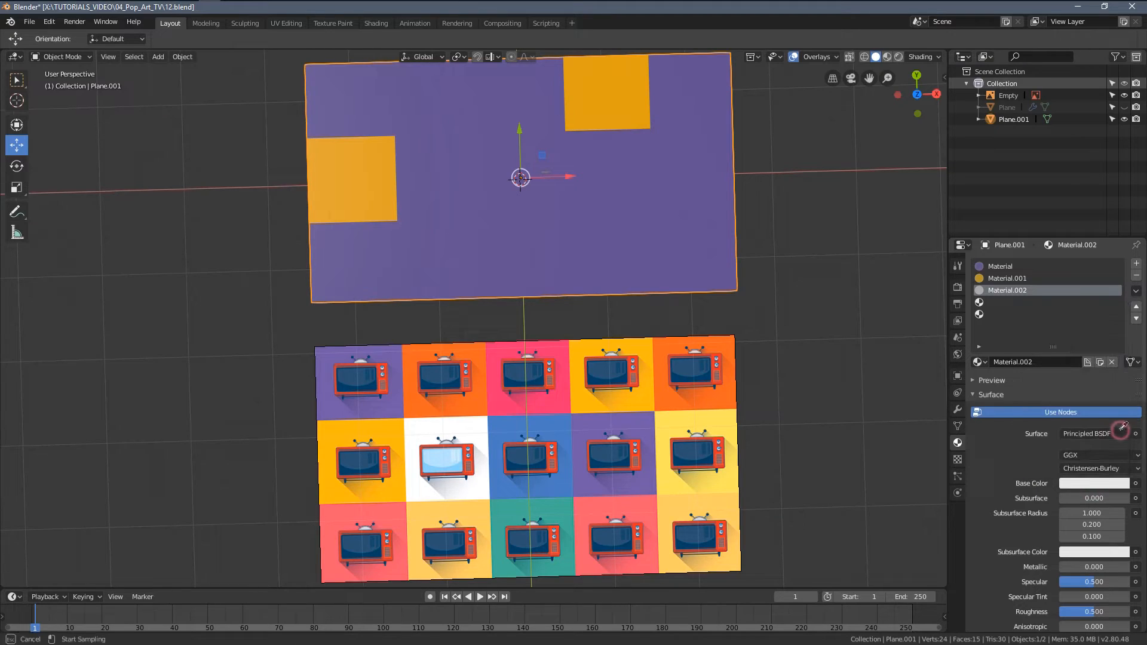
click(364, 508)
scroll(1056, 507, down, 10)
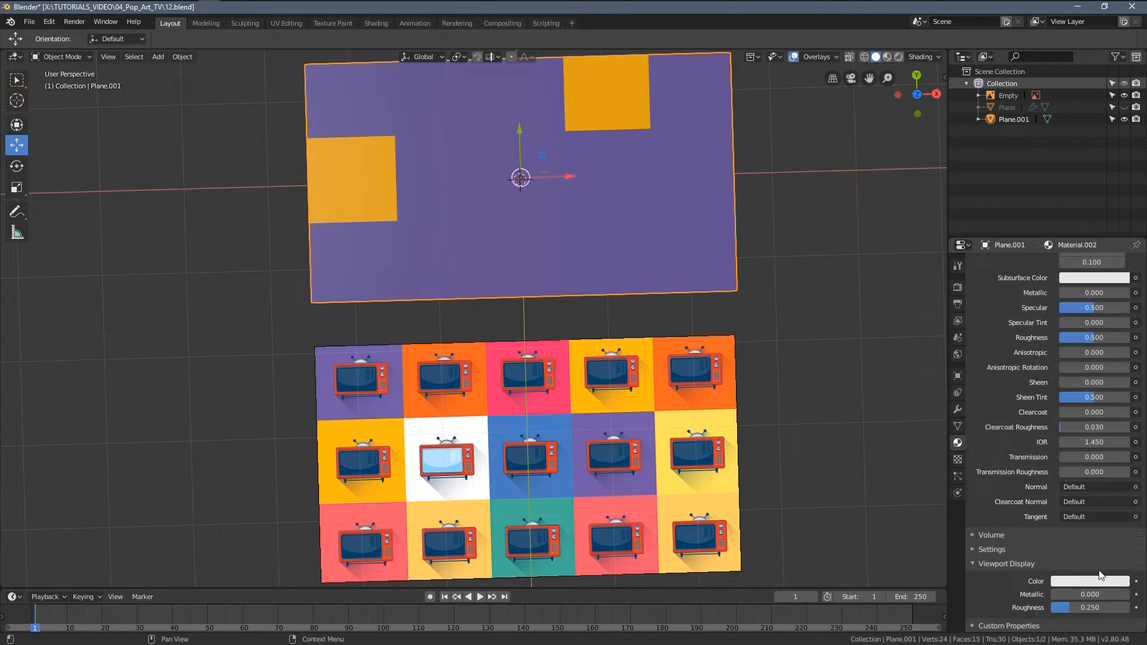
click(1090, 580)
click(1120, 531)
click(391, 513)
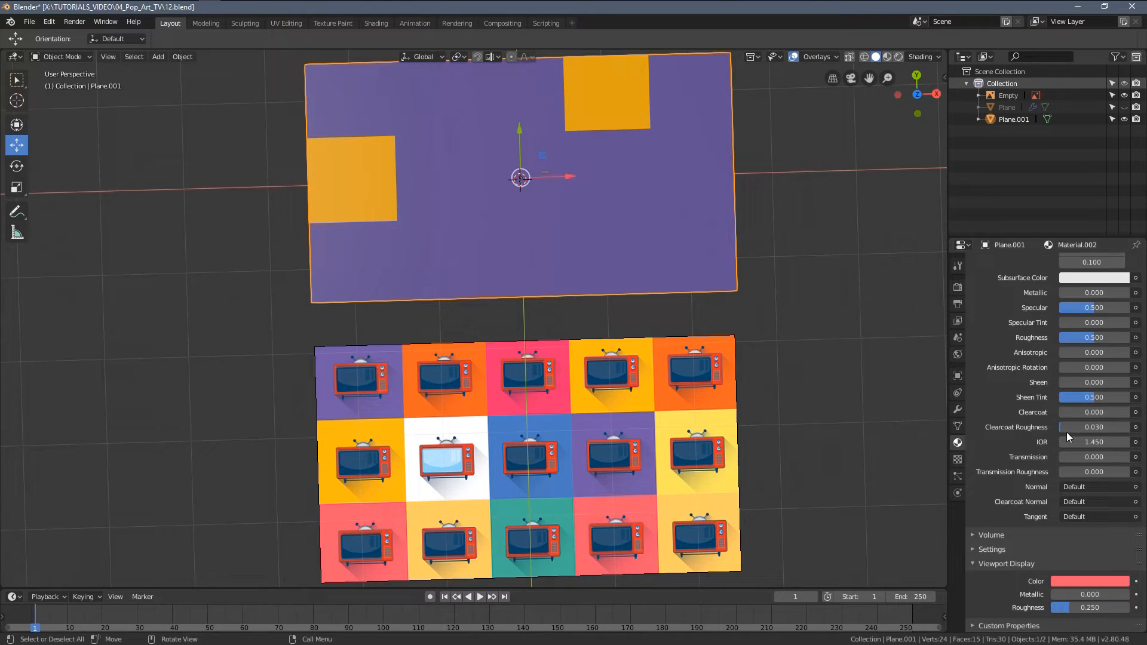
scroll(1061, 431, up, 15)
Assign the coral material to the first and fourth faces of the bottom row and return to object mode.
key(Tab)
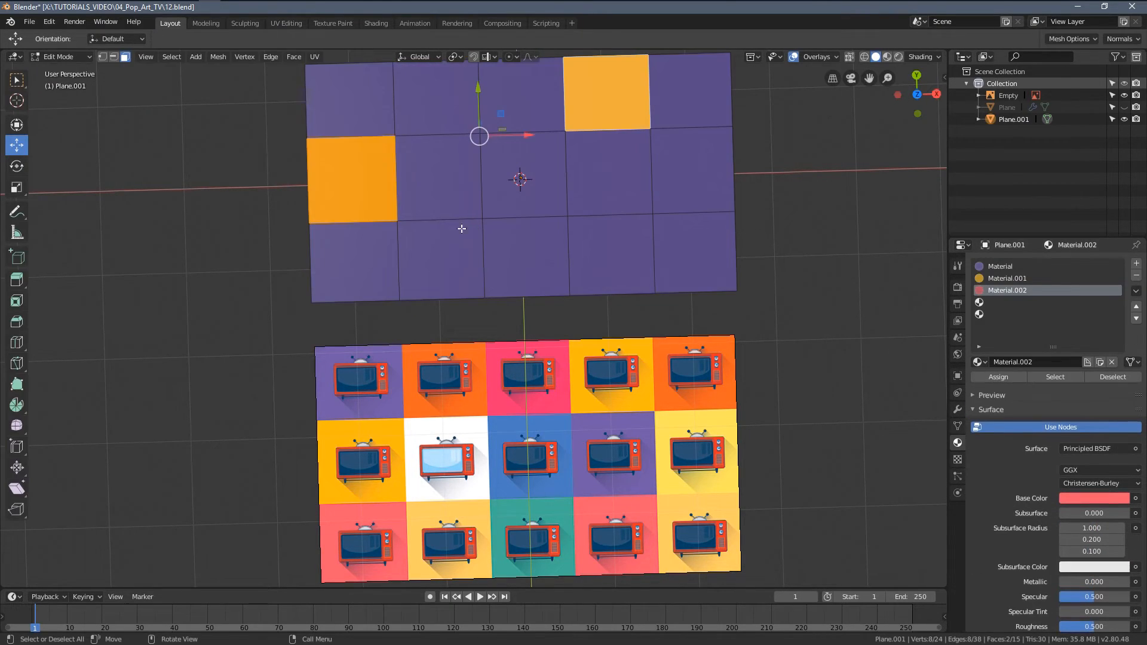
click(354, 250)
shift+click(585, 262)
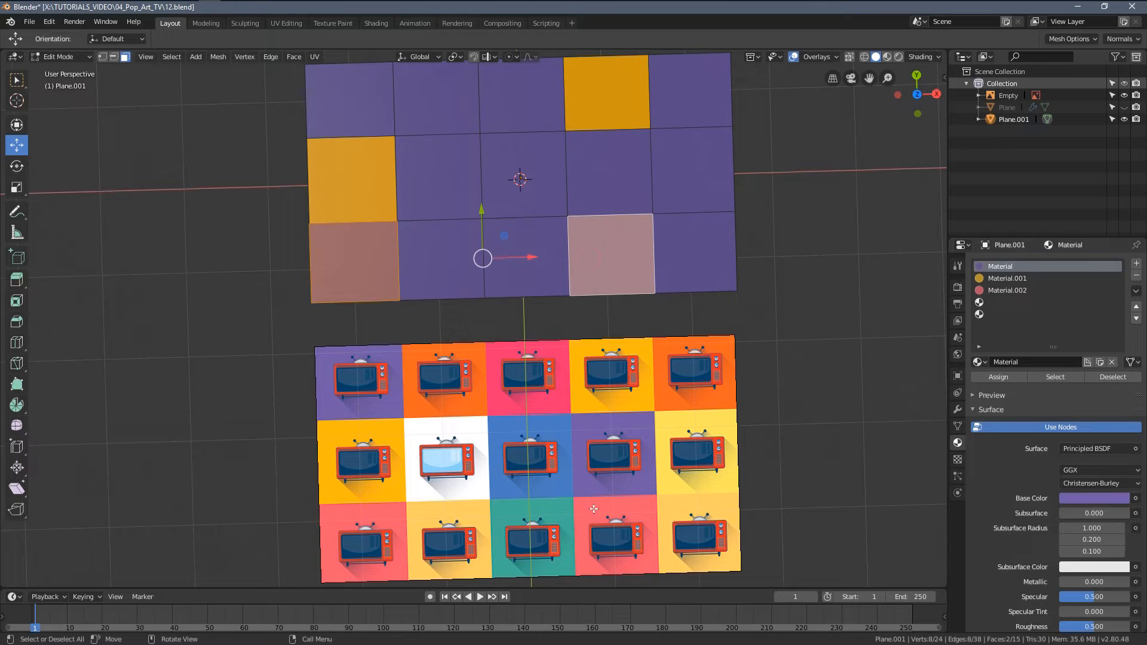
click(1016, 290)
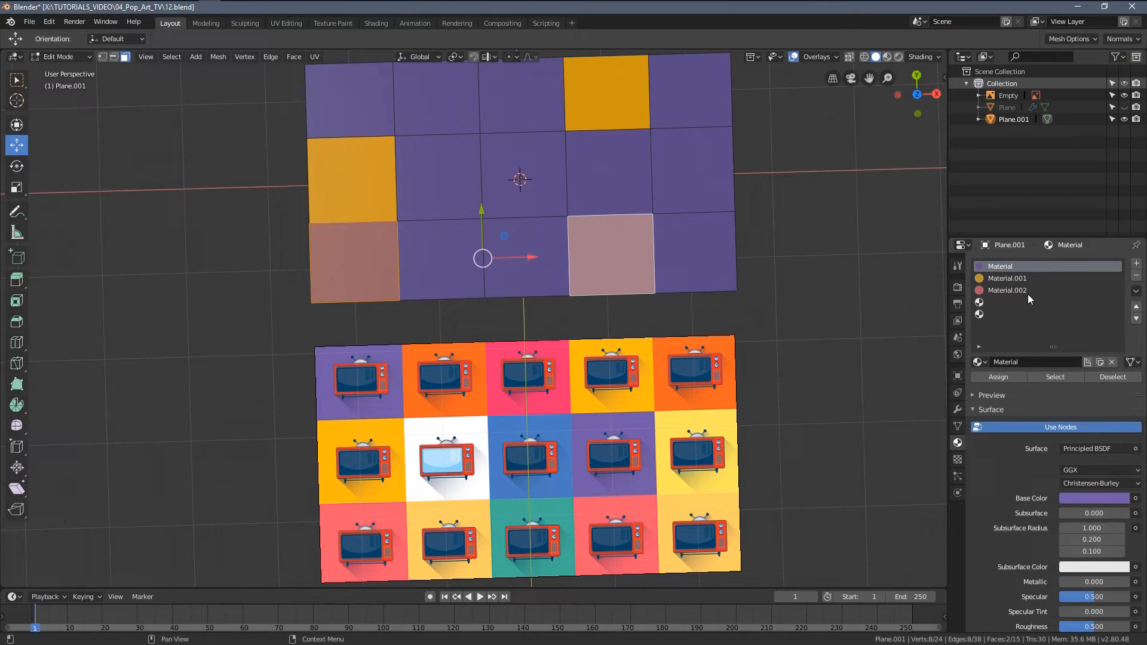
click(998, 377)
scroll(610, 320, down, 1)
key(Tab)
middle_drag(609, 320, 625, 264)
key(KP_7)
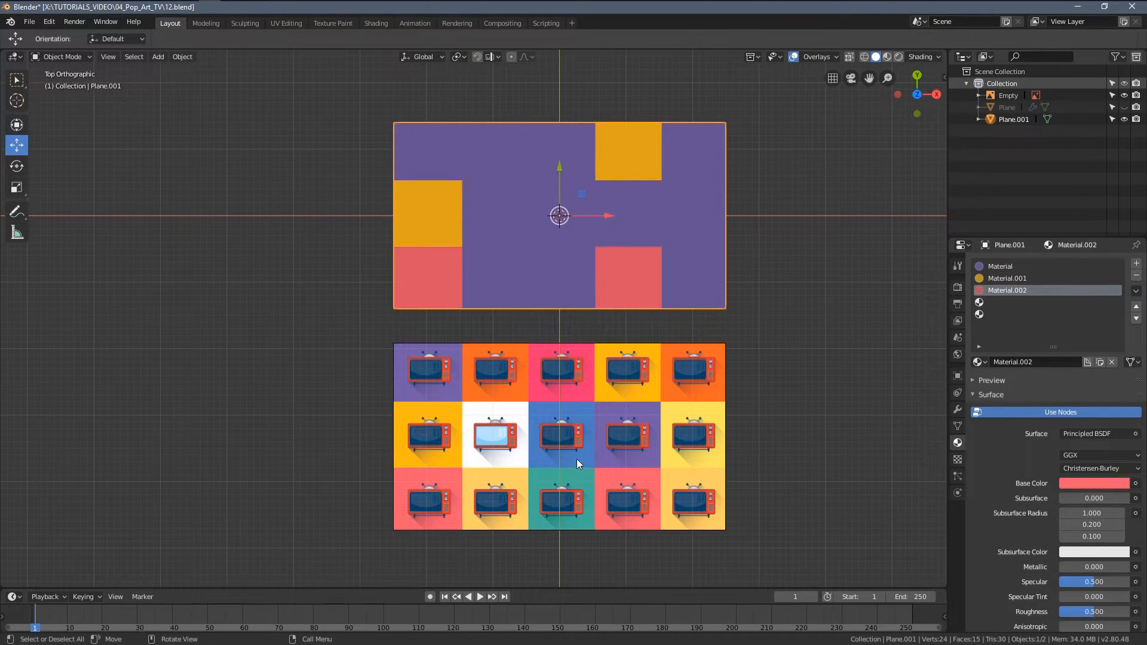
shift+middle_drag(575, 464, 569, 452)
scroll(615, 367, up, 1)
scroll(617, 367, down, 1)
shift+middle_drag(627, 369, 623, 383)
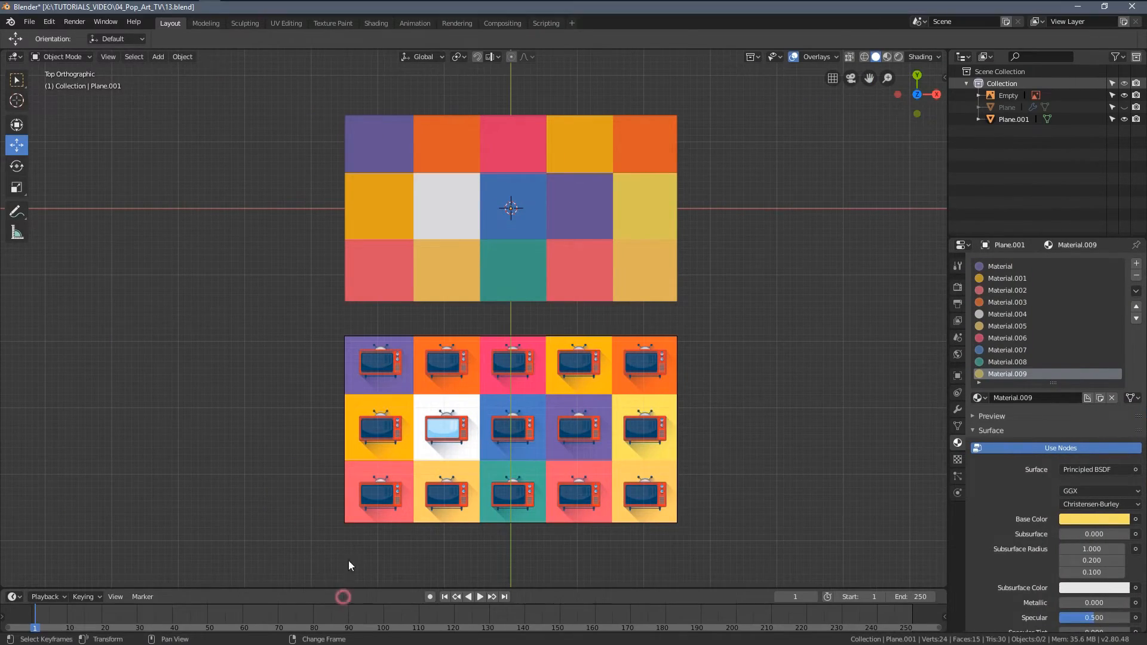
middle_drag(348, 560, 495, 278)
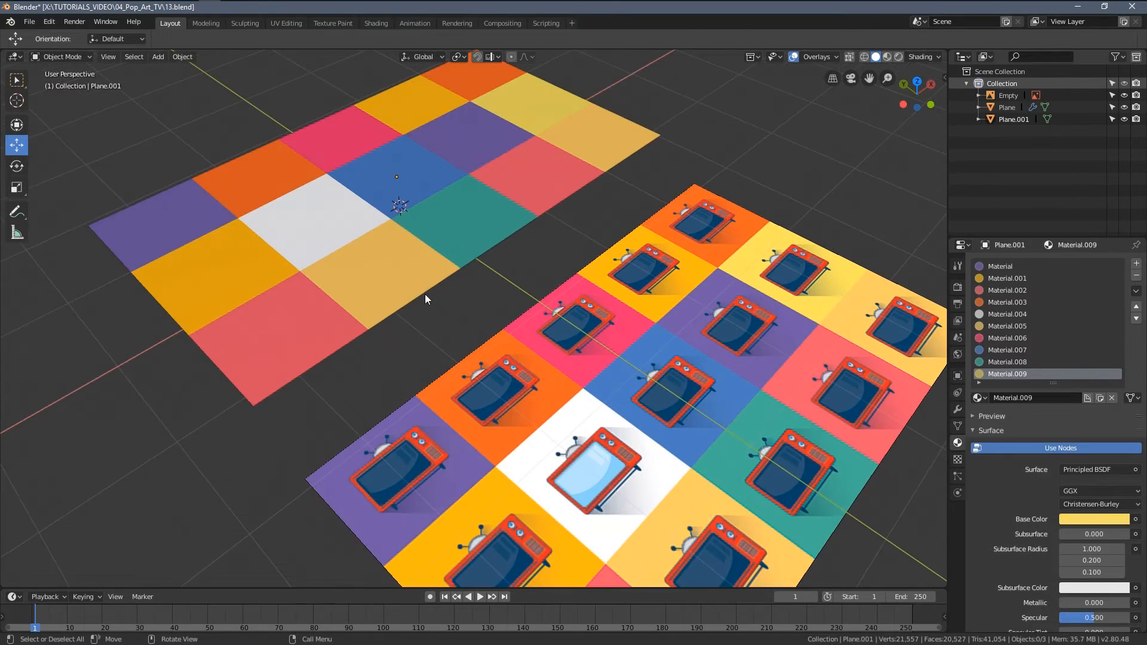
Lower the coloured background plane along Z by about 0.302 m and another 0.012 m, so it lies beneath the TV.
middle_drag(425, 294, 418, 259)
click(408, 285)
key(g)
key(z)
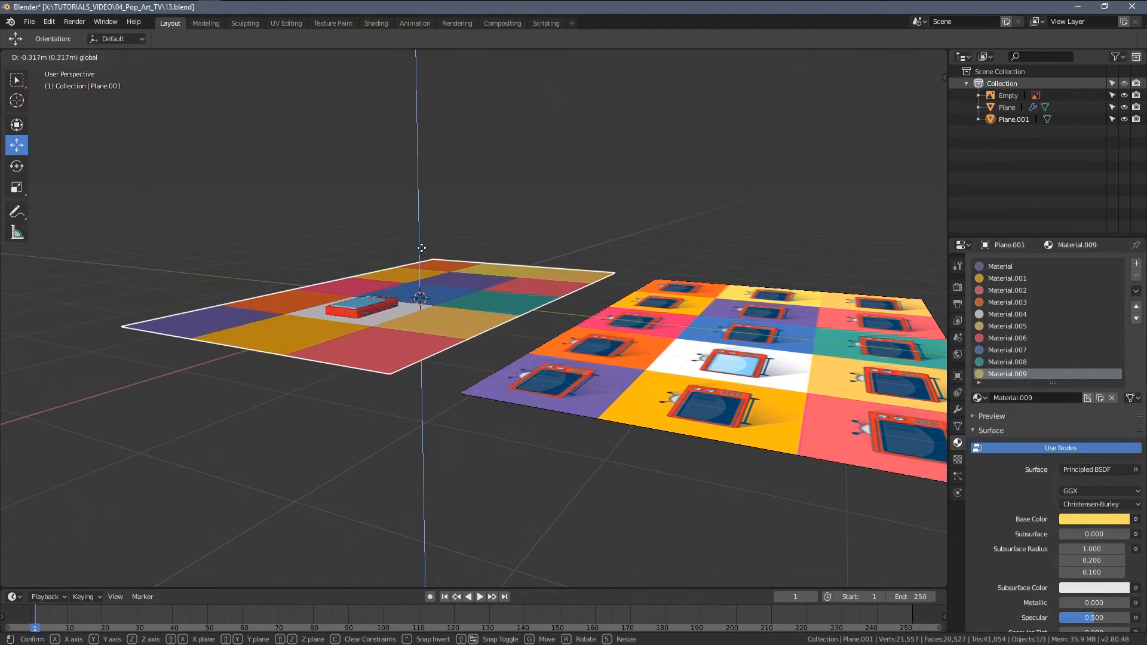
click(421, 246)
scroll(436, 233, up, 5)
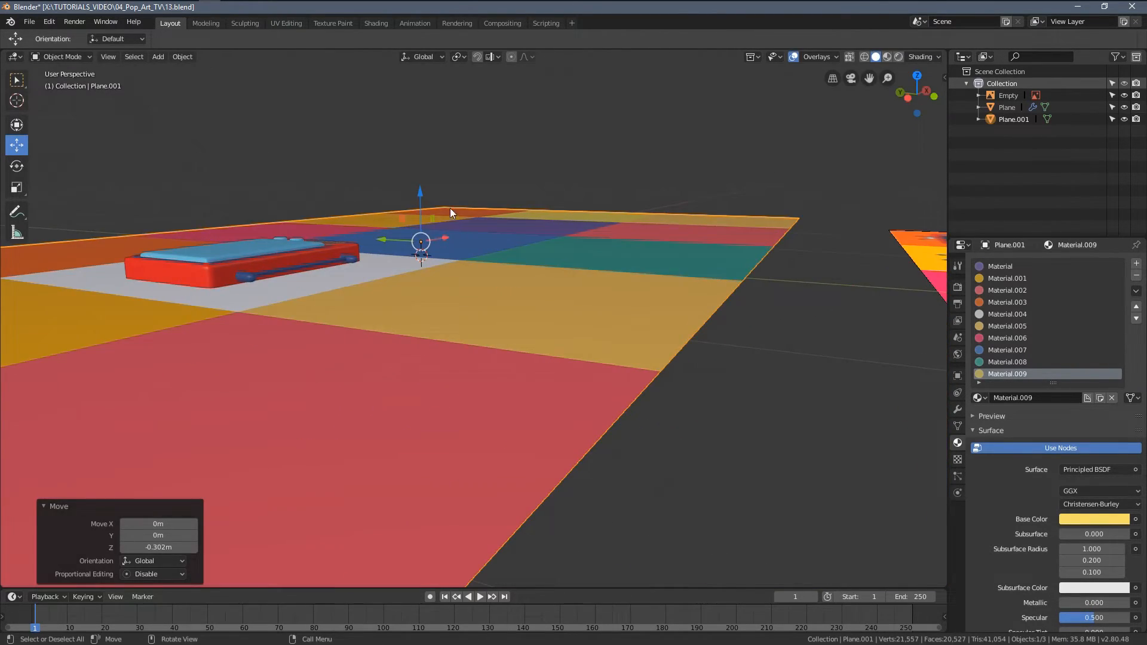
key(g)
key(z)
click(475, 214)
scroll(460, 249, down, 4)
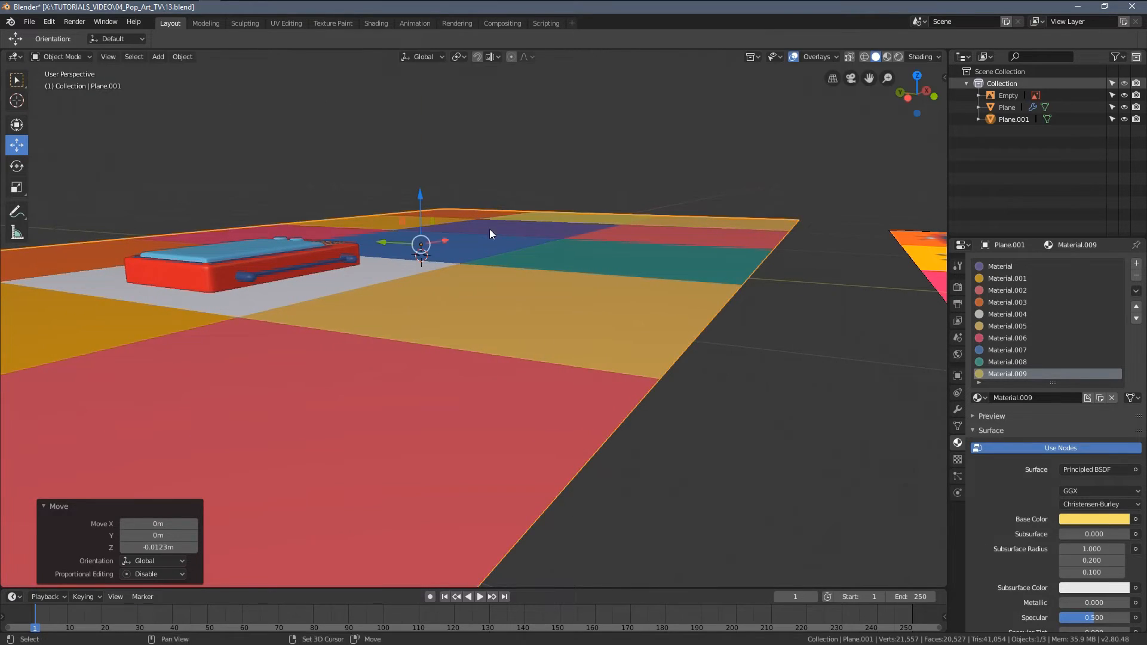
In top view, make a linked duplicate of the TV 1 m along X, onto the blue tile.
key(KP_7)
scroll(503, 295, down, 3)
scroll(433, 278, down, 1)
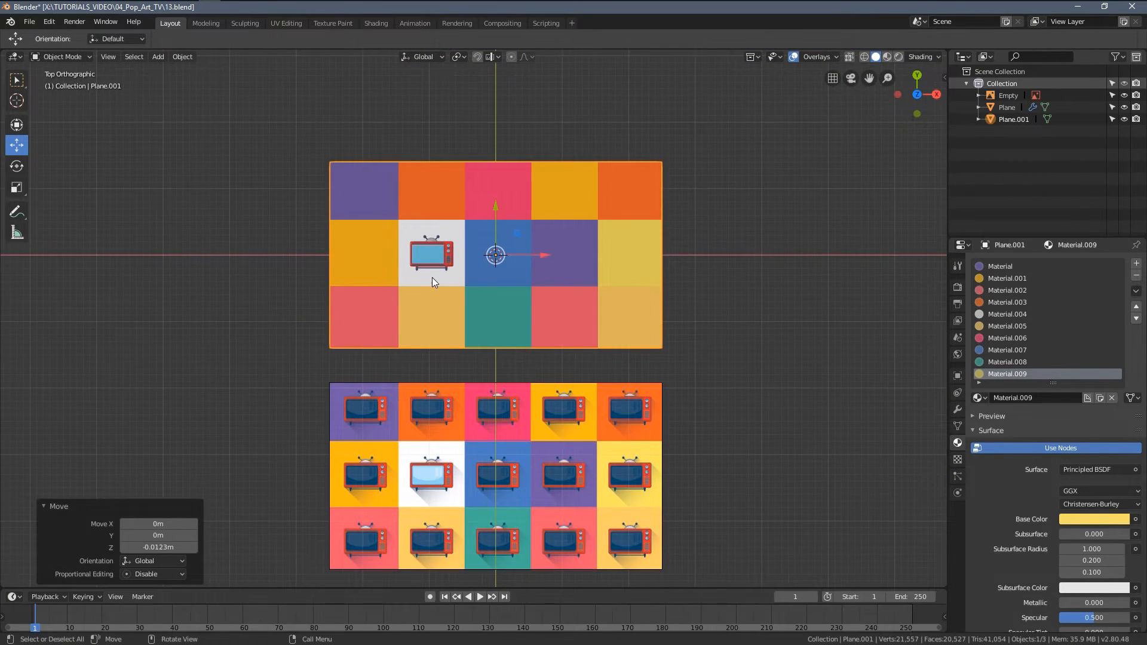
scroll(428, 230, up, 2)
click(427, 230)
shift+middle_drag(464, 217, 408, 264)
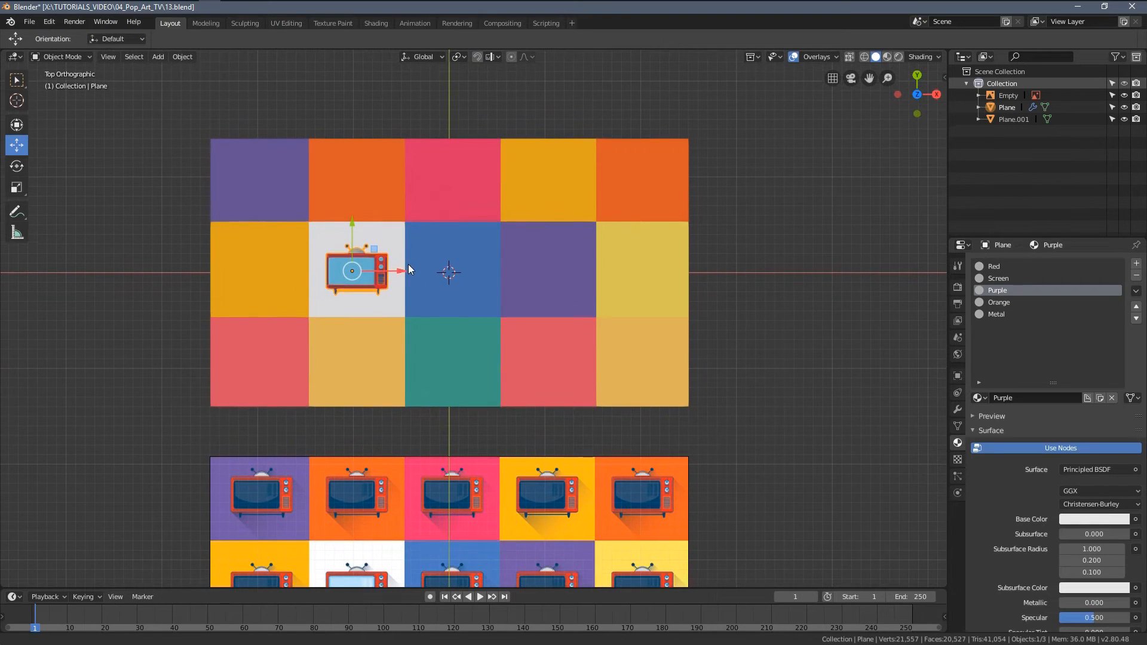
key(shift+d)
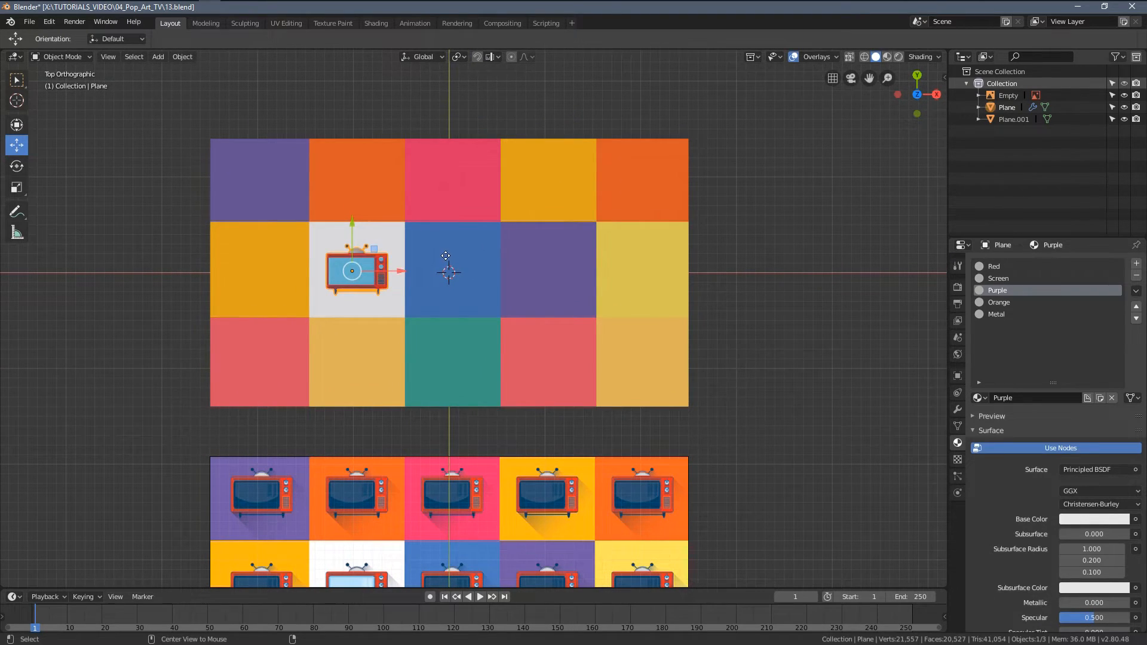
text(x1)
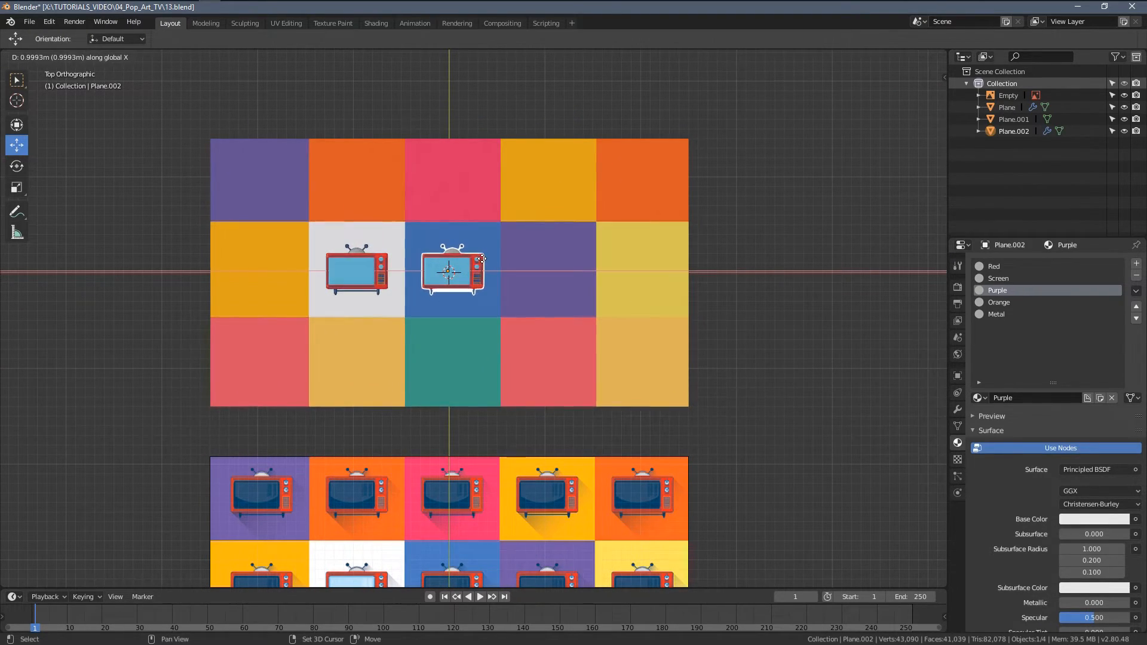
key(Return)
Repeat the 1 m linked duplication twice to place TVs on the middle row's purple and yellow tiles.
shift+middle_drag(466, 271, 436, 318)
scroll(436, 318, up, 1)
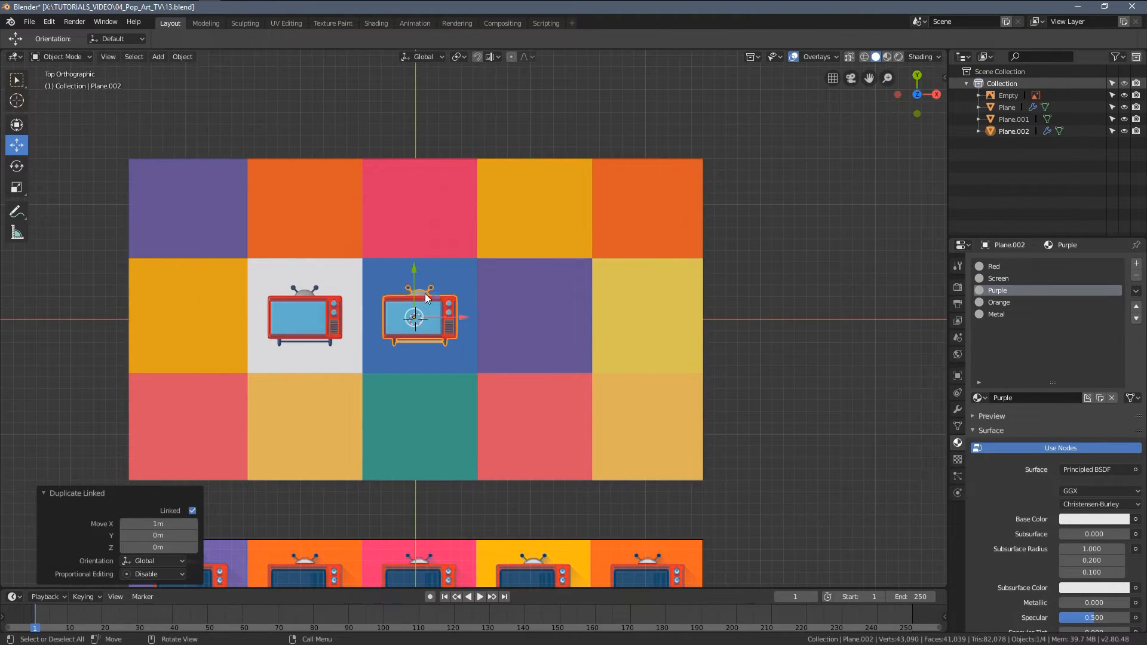
scroll(449, 307, up, 1)
key(shift+r)
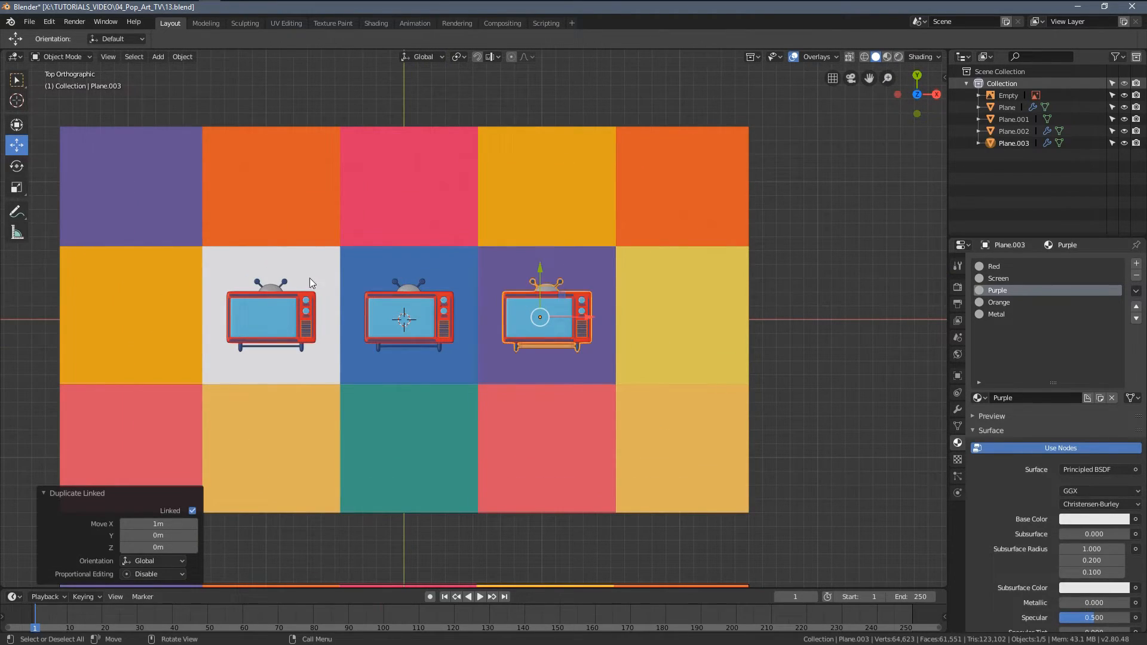
key(shift+r)
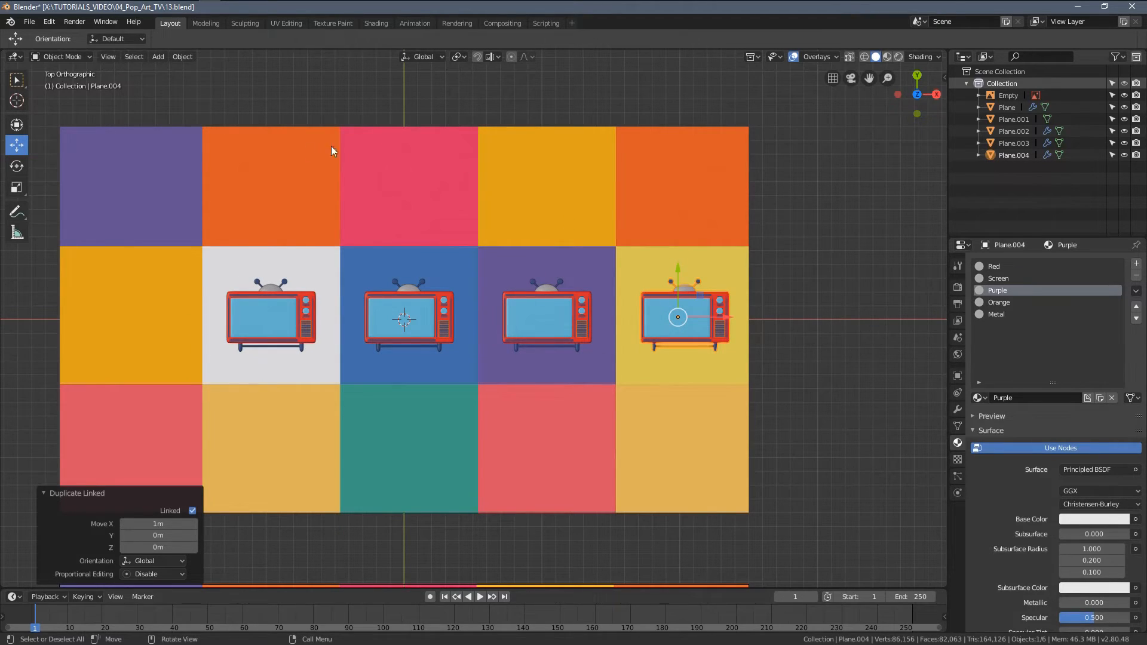
Select all four middle-row TVs and make linked duplicates about 0.944 m down along Y, onto the bottom row.
shift+click(542, 313)
shift+click(400, 314)
shift+click(288, 310)
shift+middle_drag(479, 368, 488, 346)
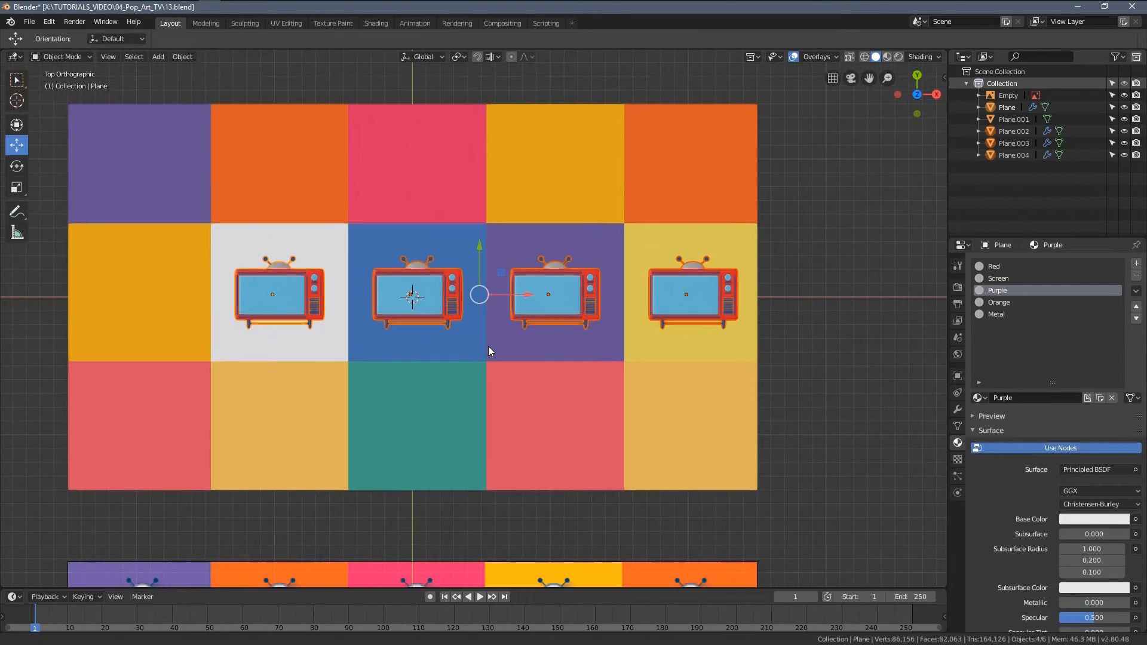
key(alt+d)
key(y)
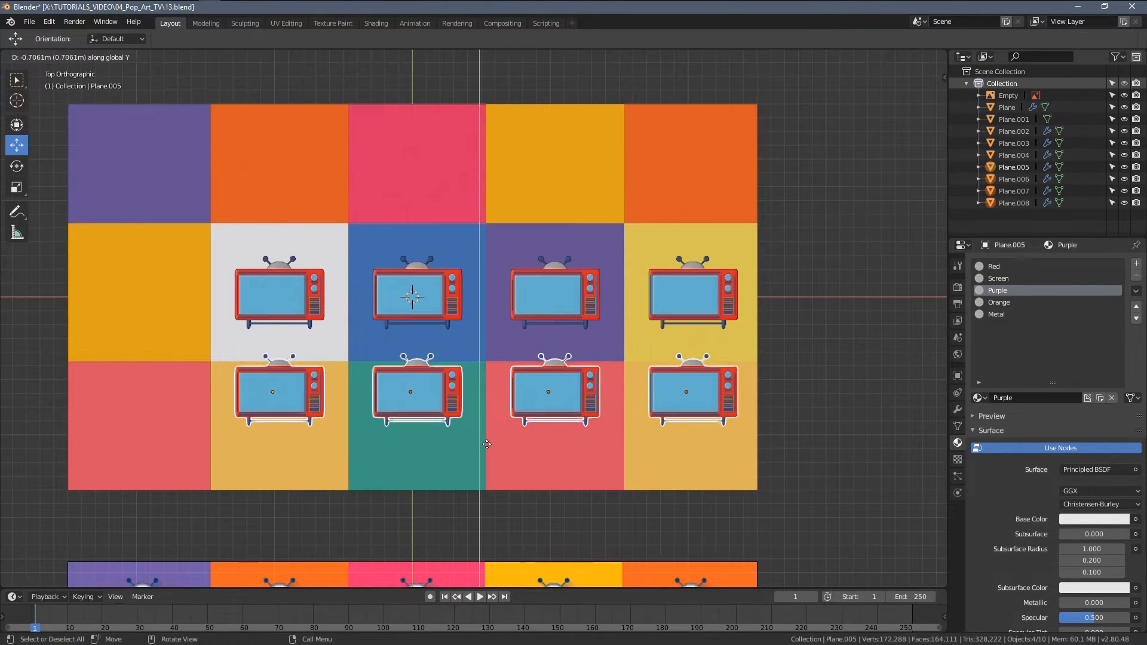
click(428, 427)
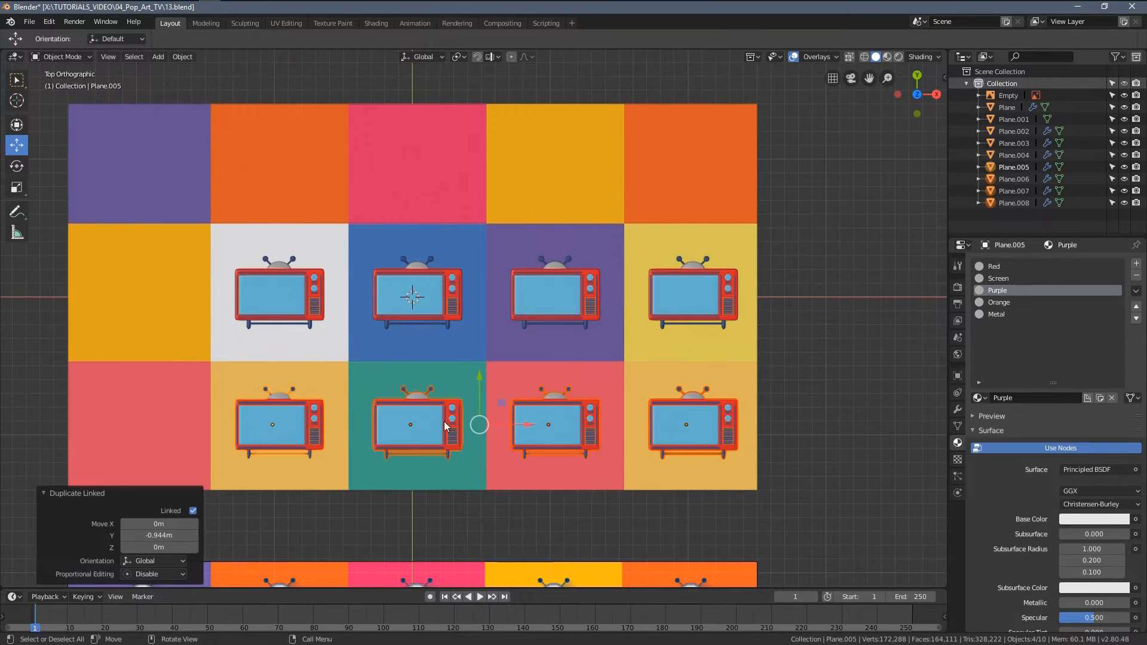
Make linked duplicates of the four bottom-row TVs about 1.89 m up along Y, onto the top row.
scroll(457, 268, up, 2)
scroll(478, 385, down, 3)
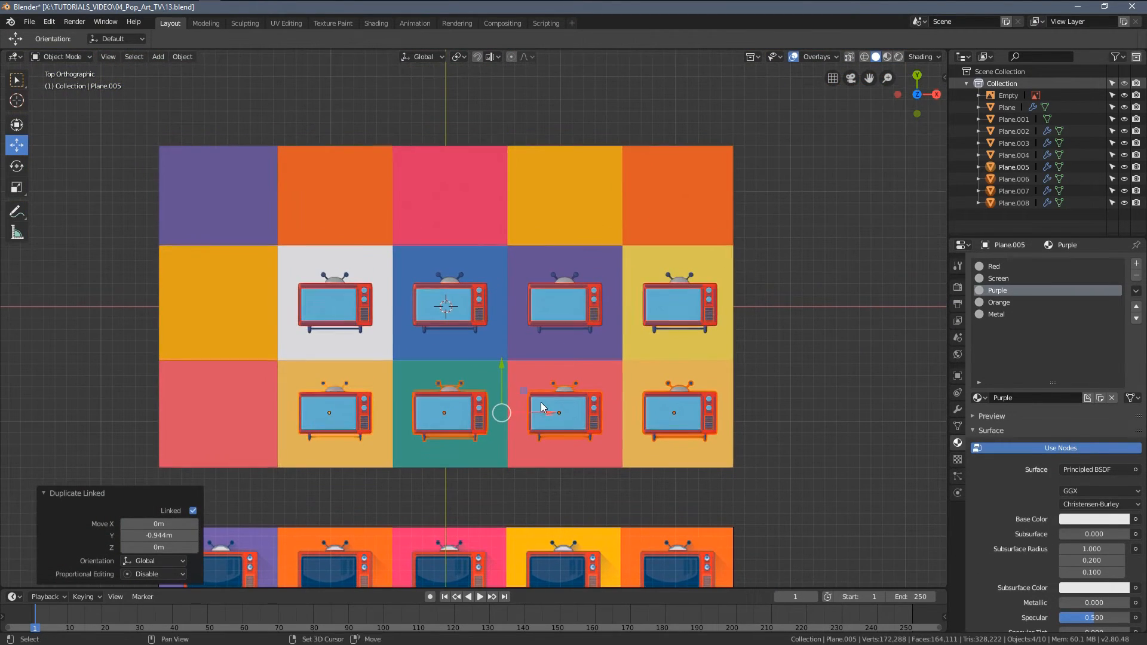
key(alt+d)
key(y)
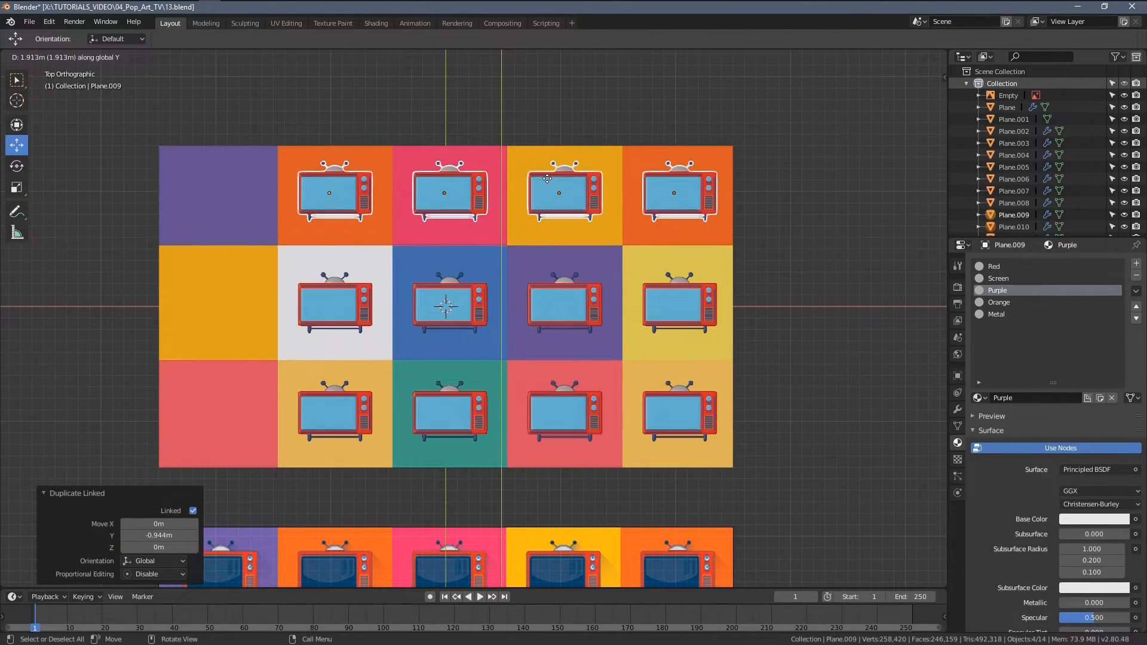
click(377, 321)
scroll(442, 323, up, 2)
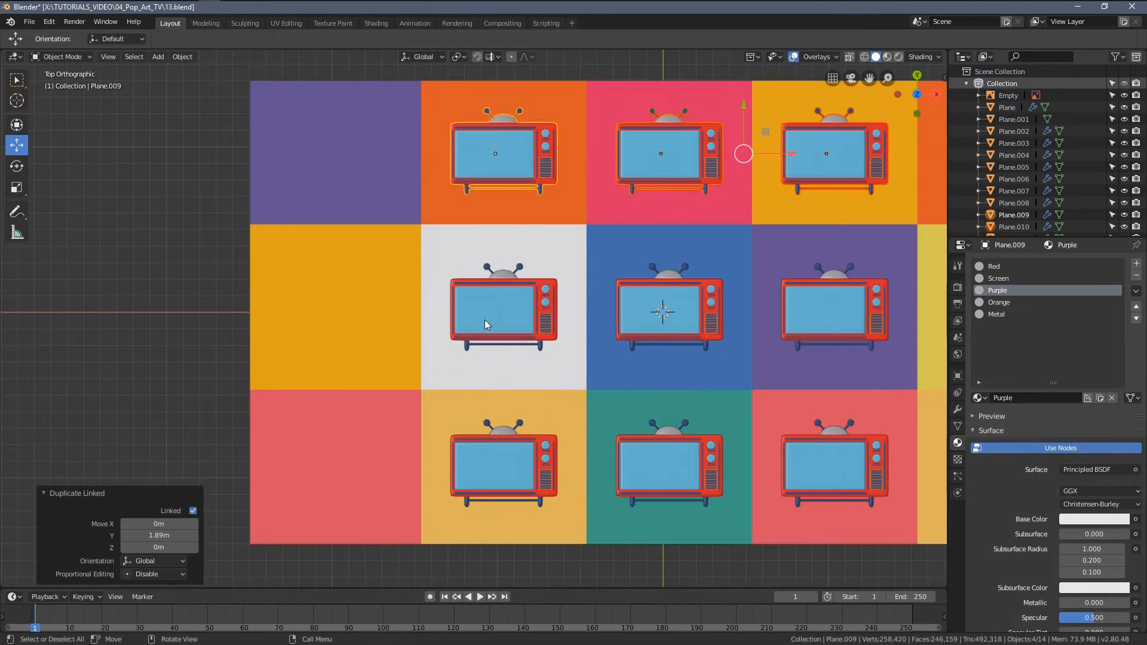
Make linked duplicates of the second column's three TVs about 1 m along negative X to fill the first column, and deselect everything.
click(494, 196)
shift+click(496, 306)
shift+click(472, 447)
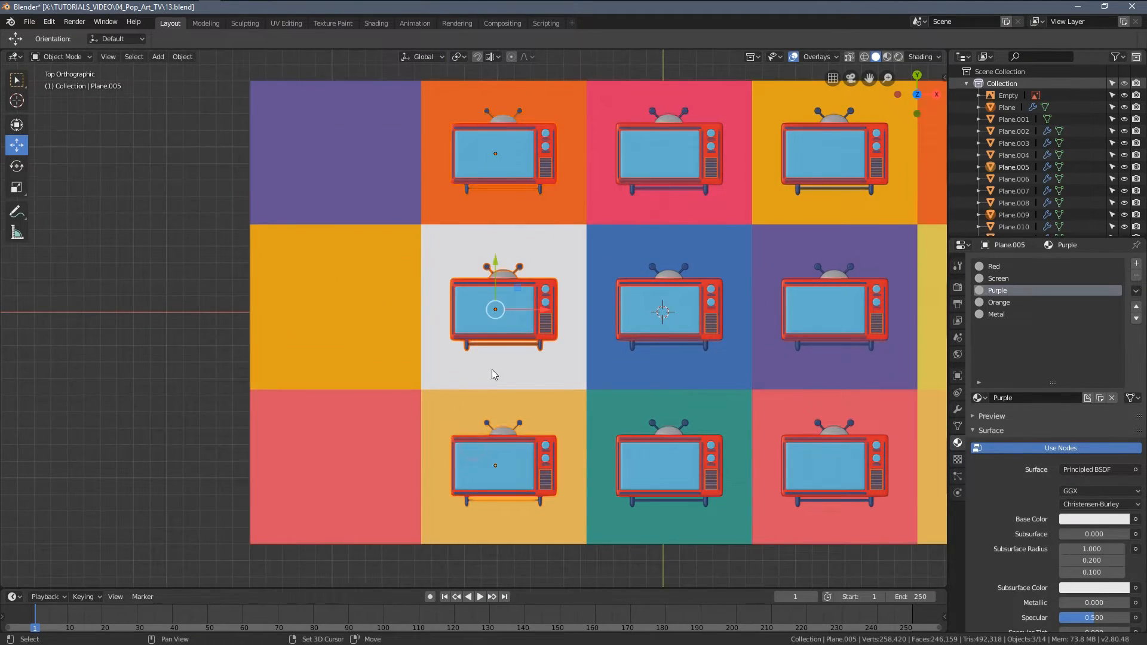
shift+middle_drag(485, 370, 511, 364)
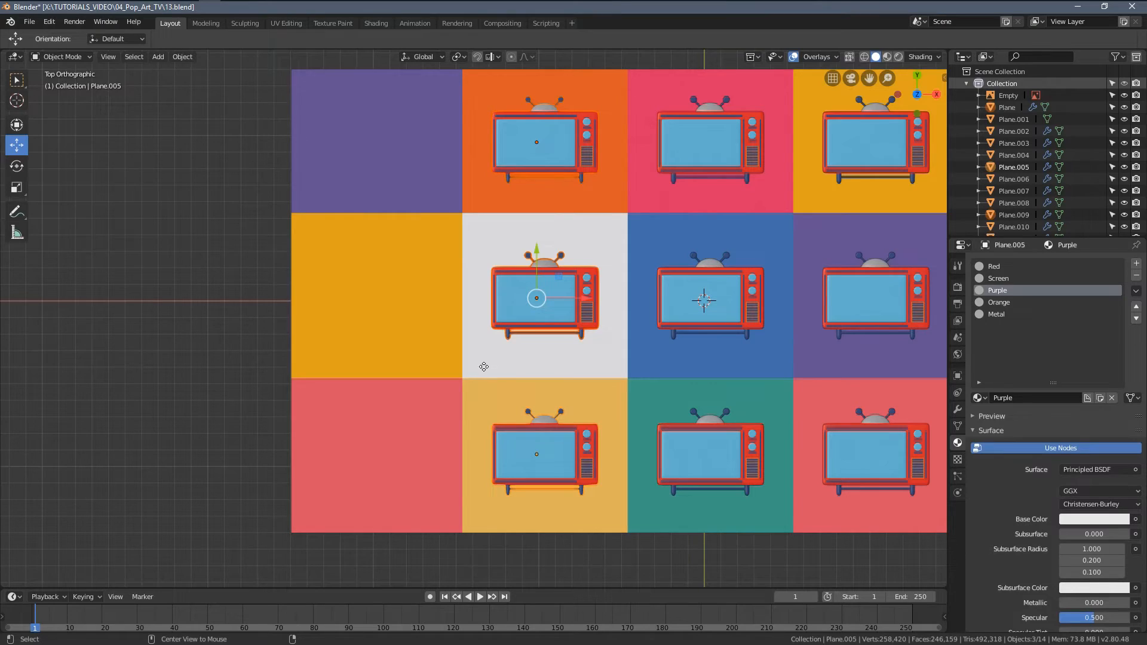
key(alt+d)
key(x)
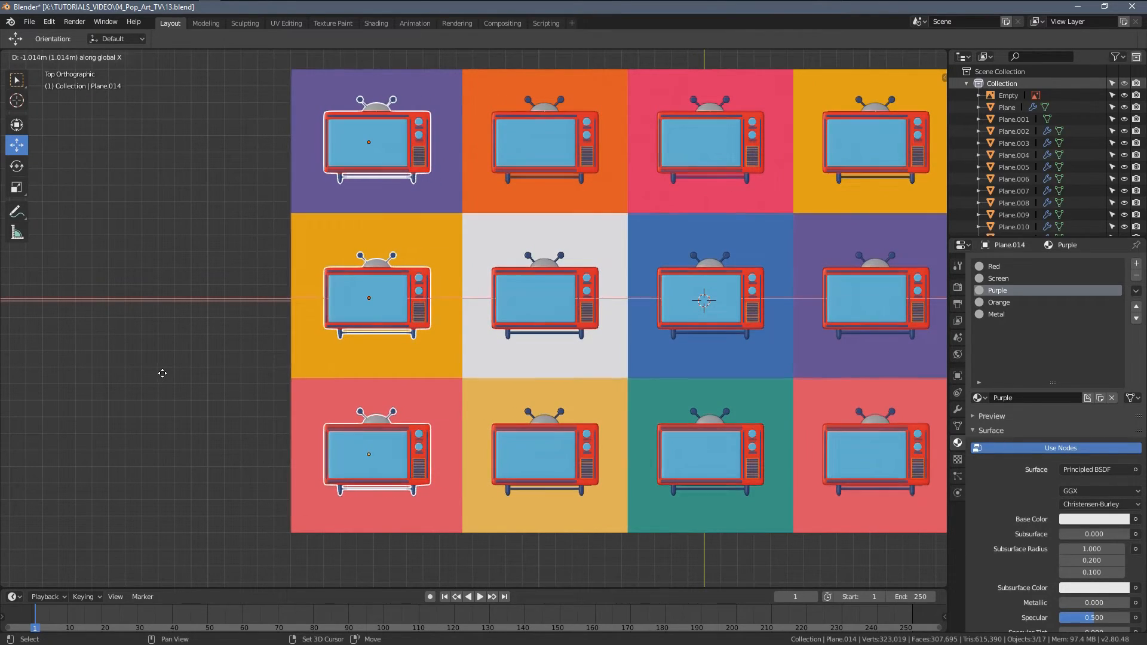
click(164, 376)
scroll(543, 342, down, 4)
key(alt+a)
Duplicate the TV on the white tile as an independent, unlinked copy kept in the same place.
middle_drag(511, 367, 657, 263)
key(KP_7)
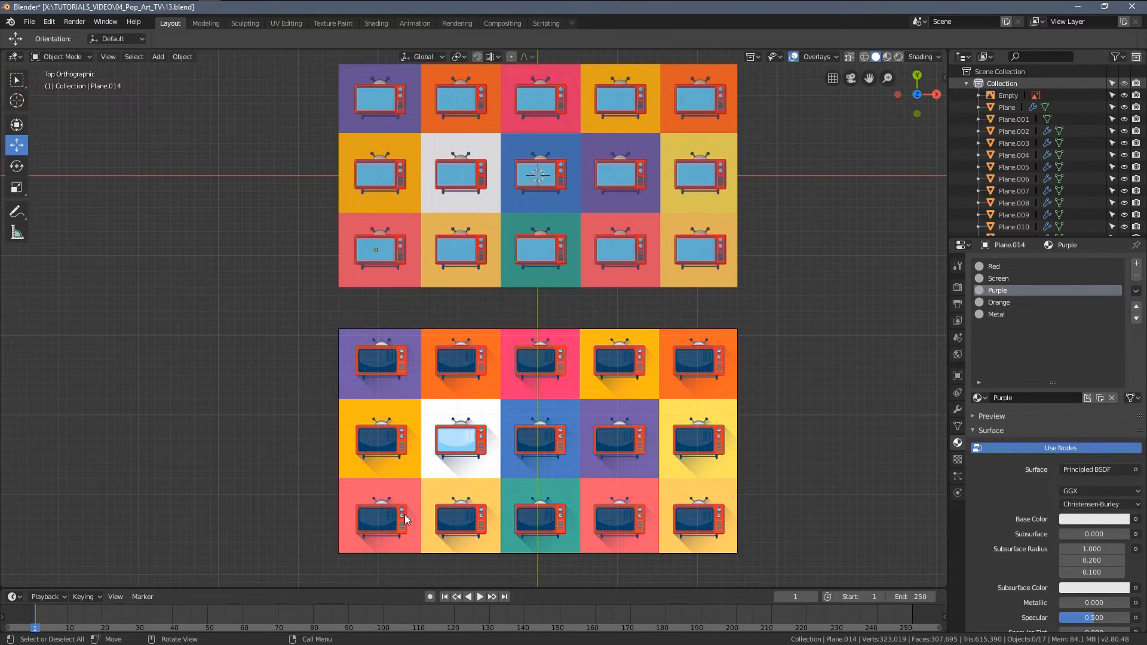
scroll(574, 191, up, 1)
shift+middle_drag(583, 211, 562, 326)
scroll(538, 323, up, 4)
shift+middle_drag(455, 267, 414, 328)
scroll(490, 371, up, 3)
scroll(437, 362, down, 2)
click(414, 328)
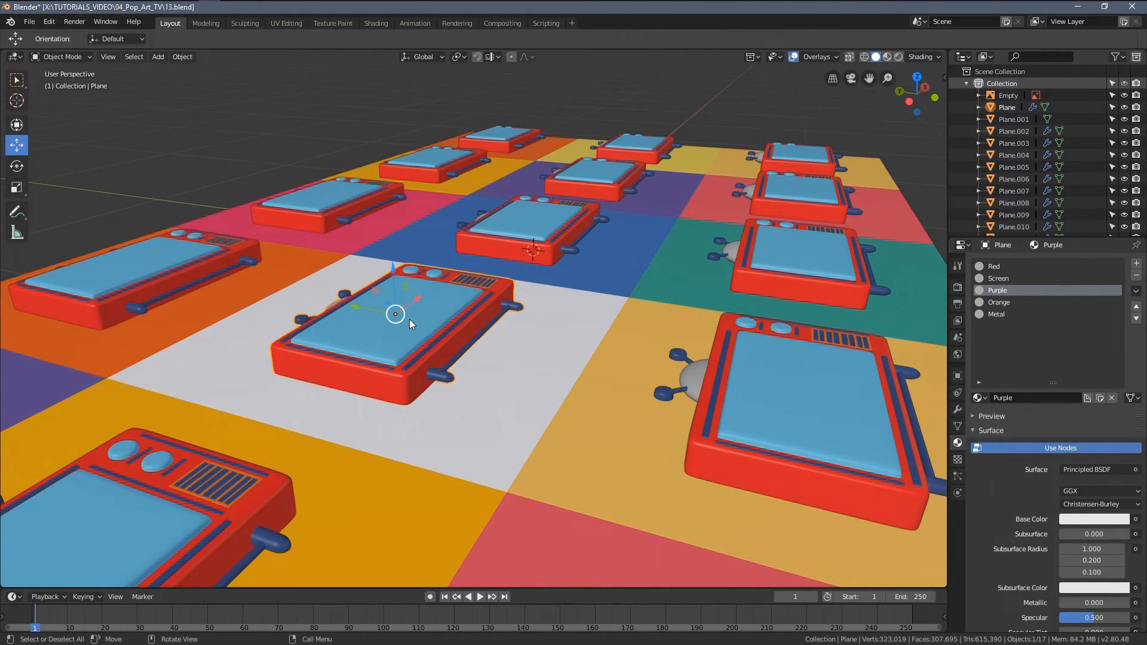
key(shift+d)
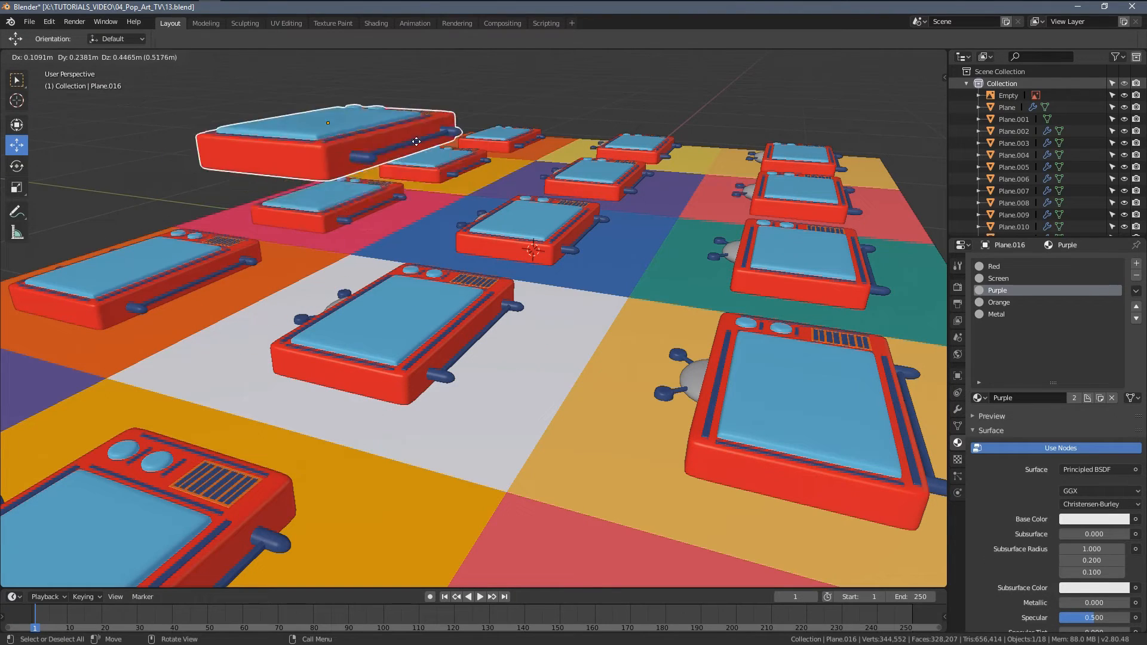
right_click(322, 148)
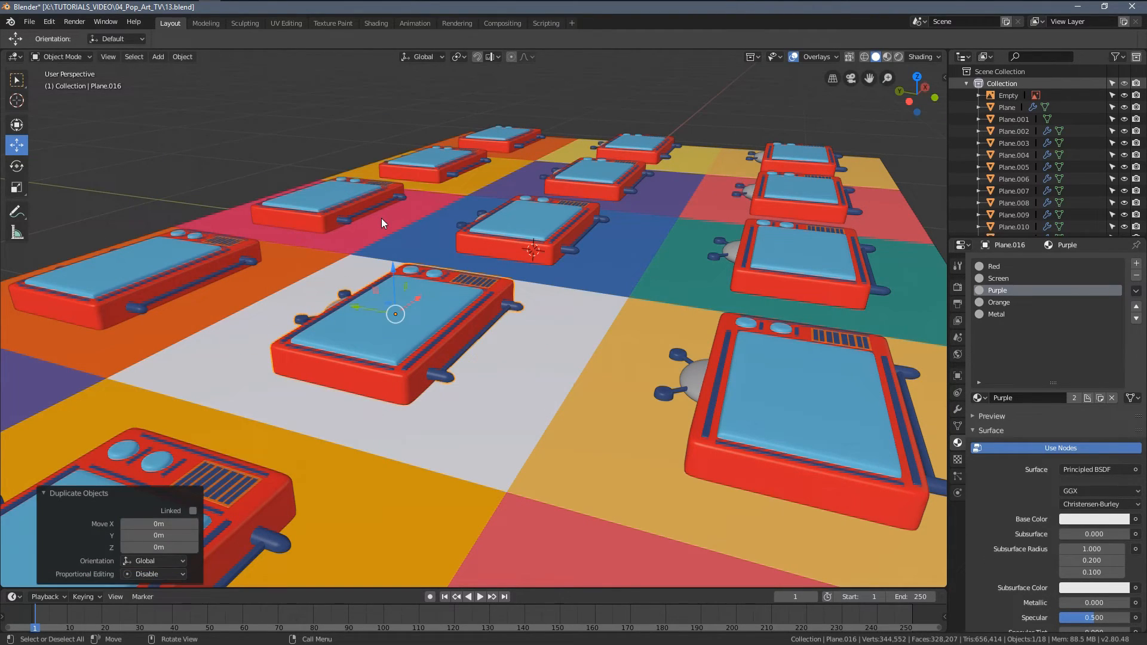
Delete the original linked TV on the white tile, keep its independent copy, and return to the top orthographic view.
key(Delete)
click(397, 322)
key(x)
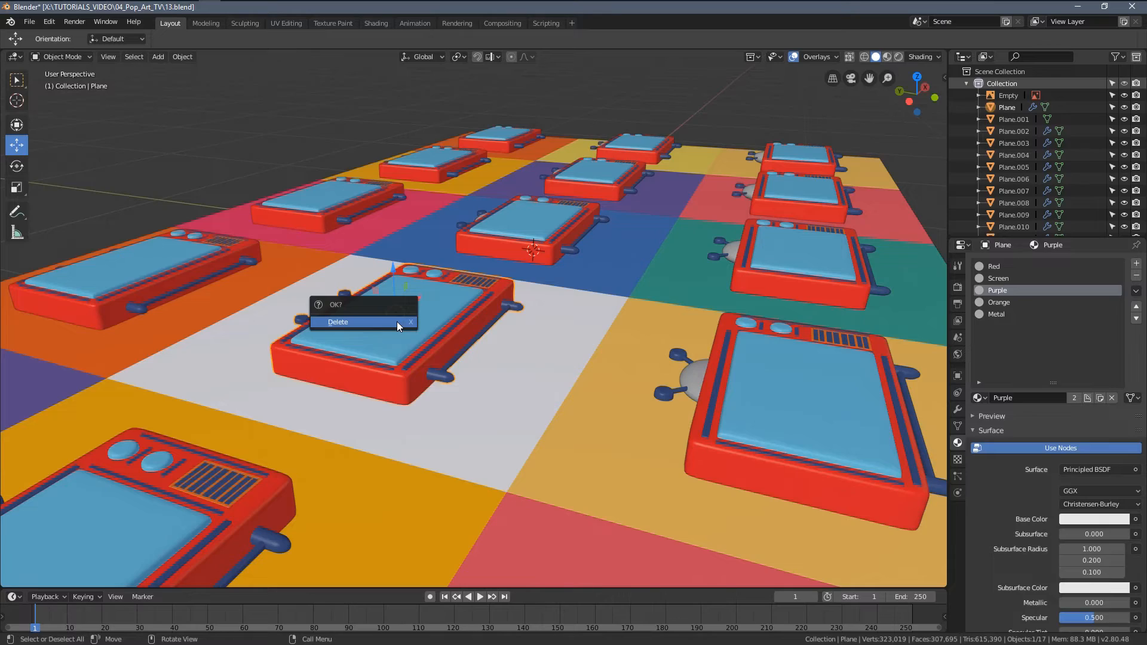
click(397, 323)
key(ctrl+z)
key(ctrl+z)
middle_drag(393, 317, 527, 322)
key(KP_7)
key(KP_5)
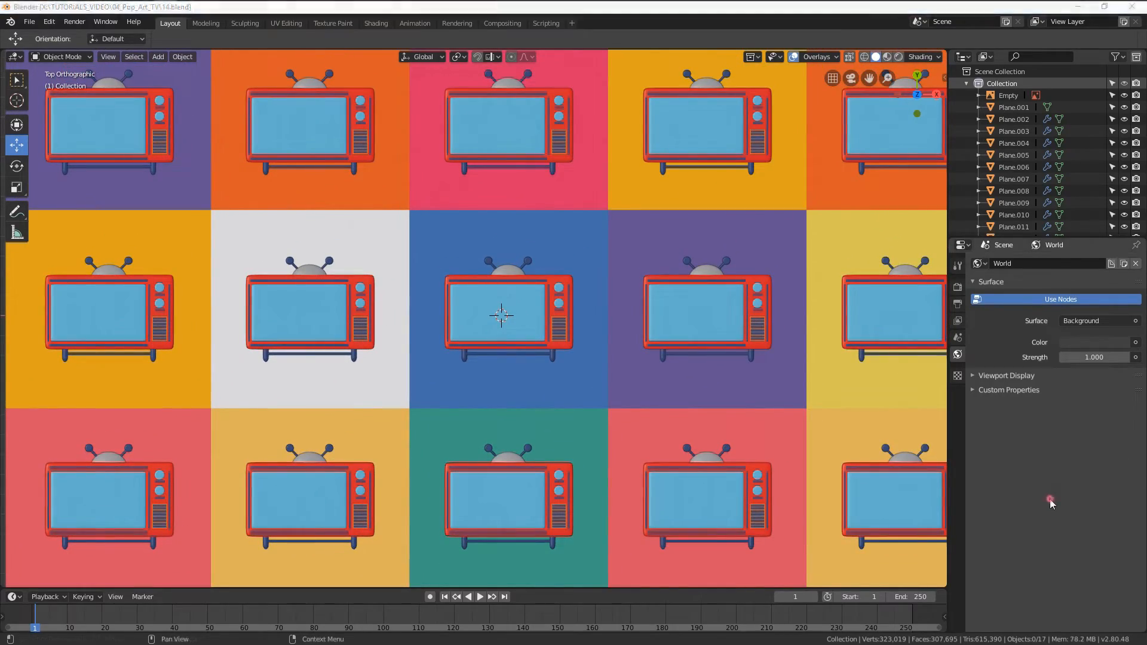
Edit the linked TV on the middle row's purple tile and select only its entire screen piece.
middle_drag(526, 322, 499, 328)
scroll(500, 328, up, 3)
click(521, 356)
scroll(493, 317, up, 1)
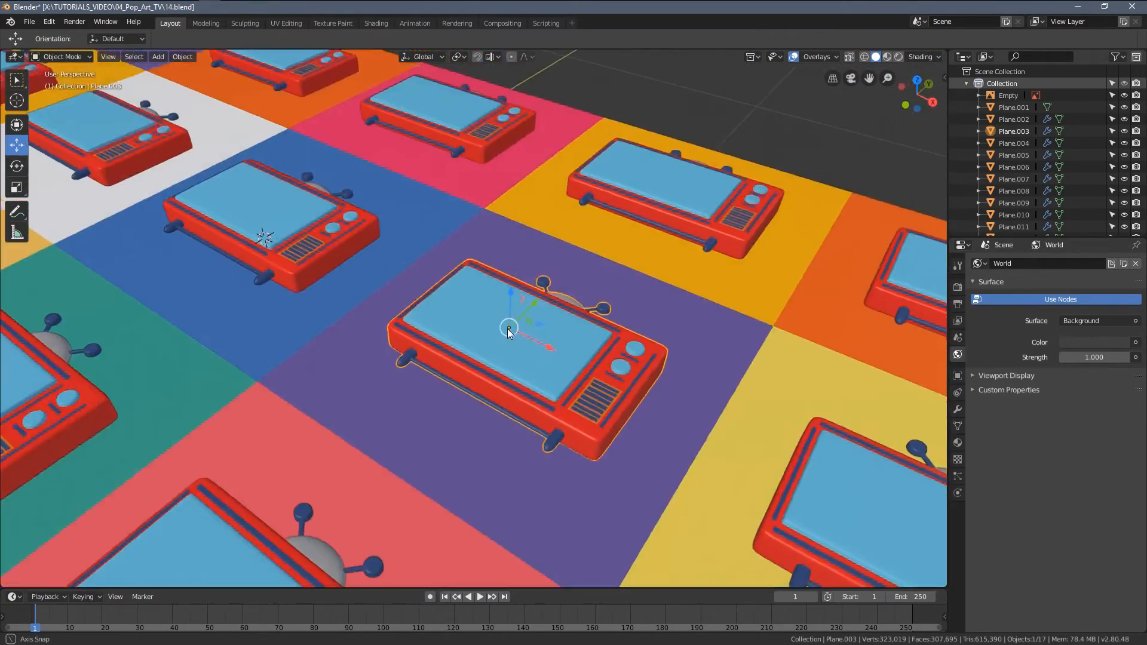
key(Tab)
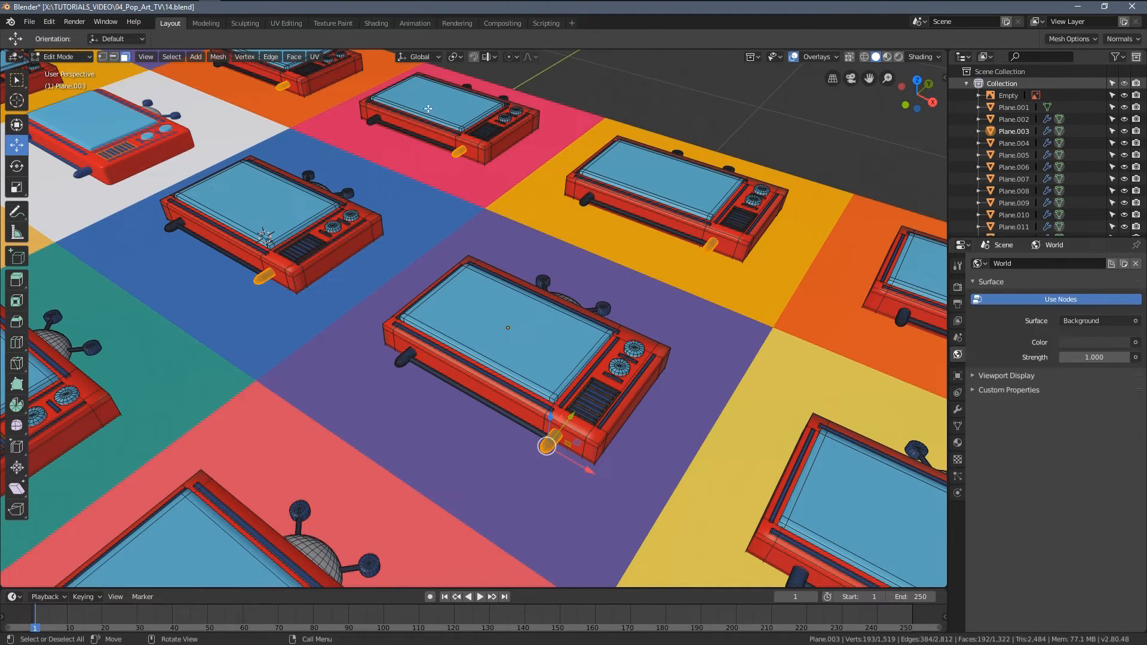
scroll(291, 167, down, 2)
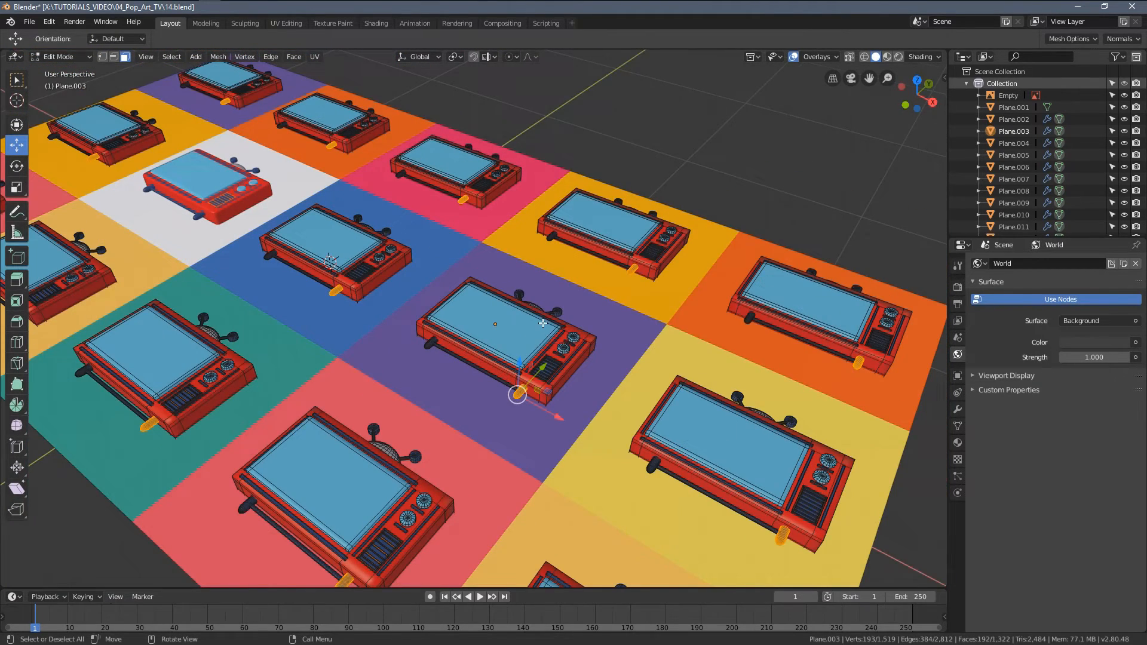
scroll(542, 323, up, 4)
key(alt+a)
key(l)
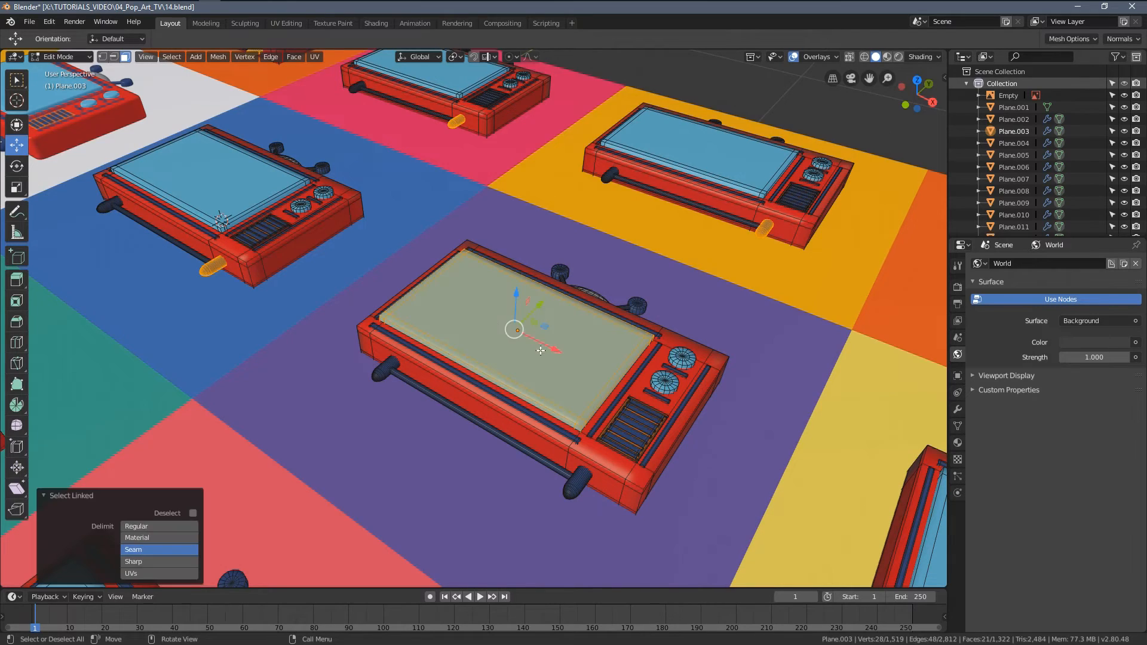
Assign the Purple material to the selected screen of the linked TVs and return to object mode.
middle_drag(483, 315, 537, 336)
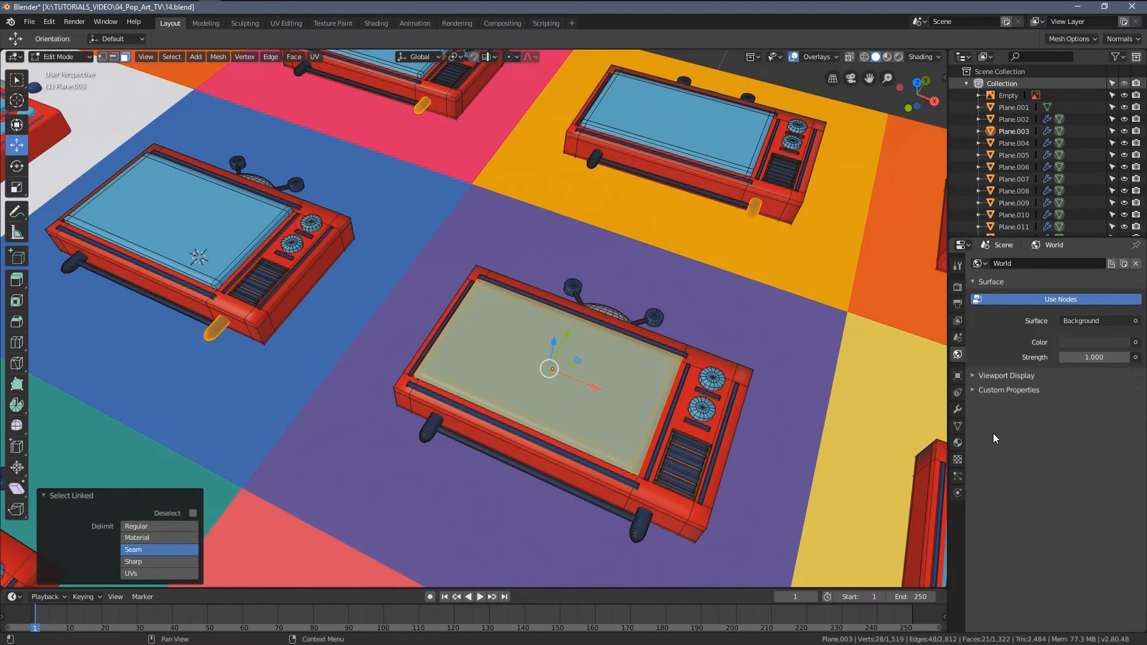
click(958, 442)
click(1010, 292)
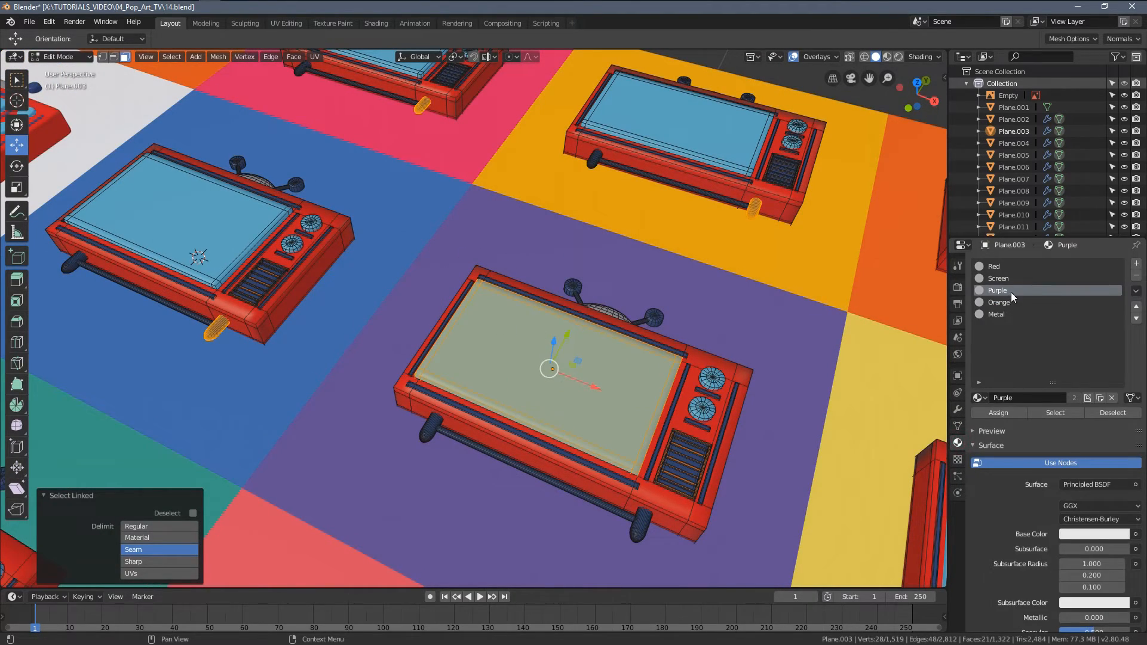
click(997, 413)
scroll(669, 384, down, 2)
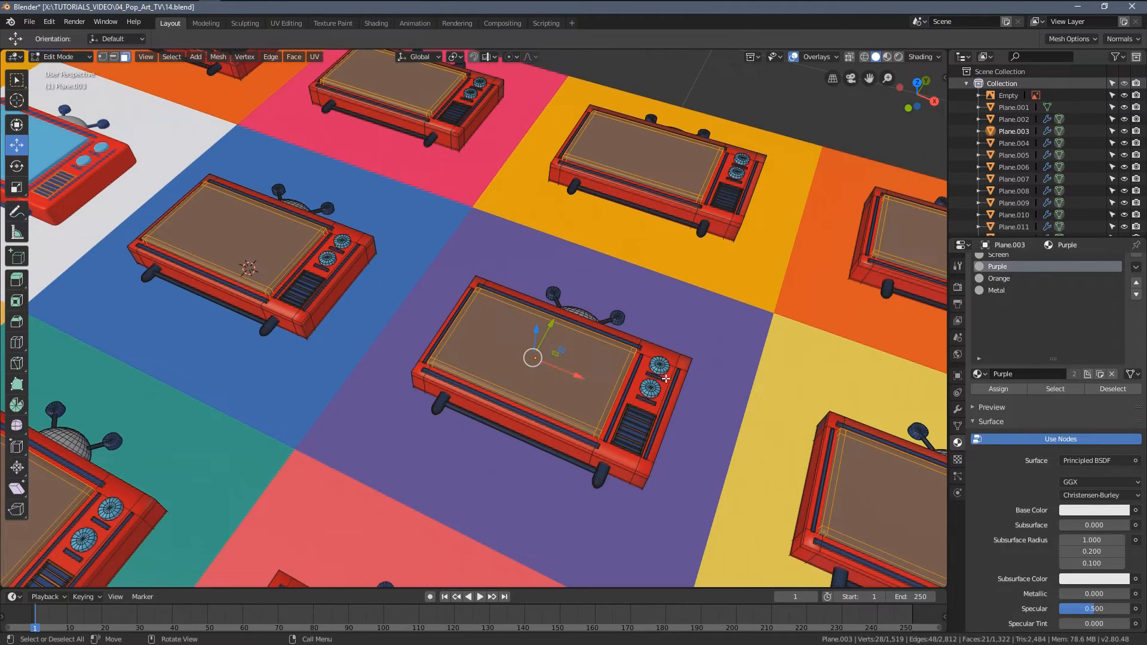
key(Tab)
scroll(543, 322, down, 2)
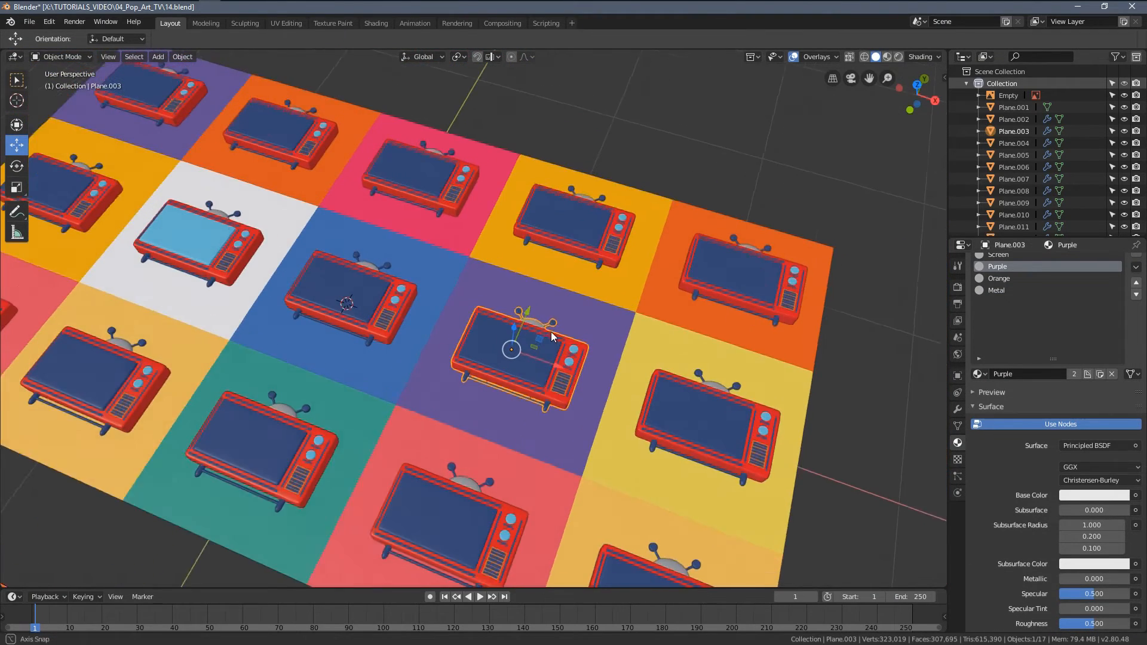
Examine the TV grid from above and in perspective, and select the independent TV on the white tile.
key(KP_7)
shift+middle_drag(316, 363, 429, 339)
shift+middle_drag(333, 320, 415, 263)
scroll(443, 286, up, 3)
scroll(414, 263, up, 2)
scroll(633, 170, down, 4)
click(650, 185)
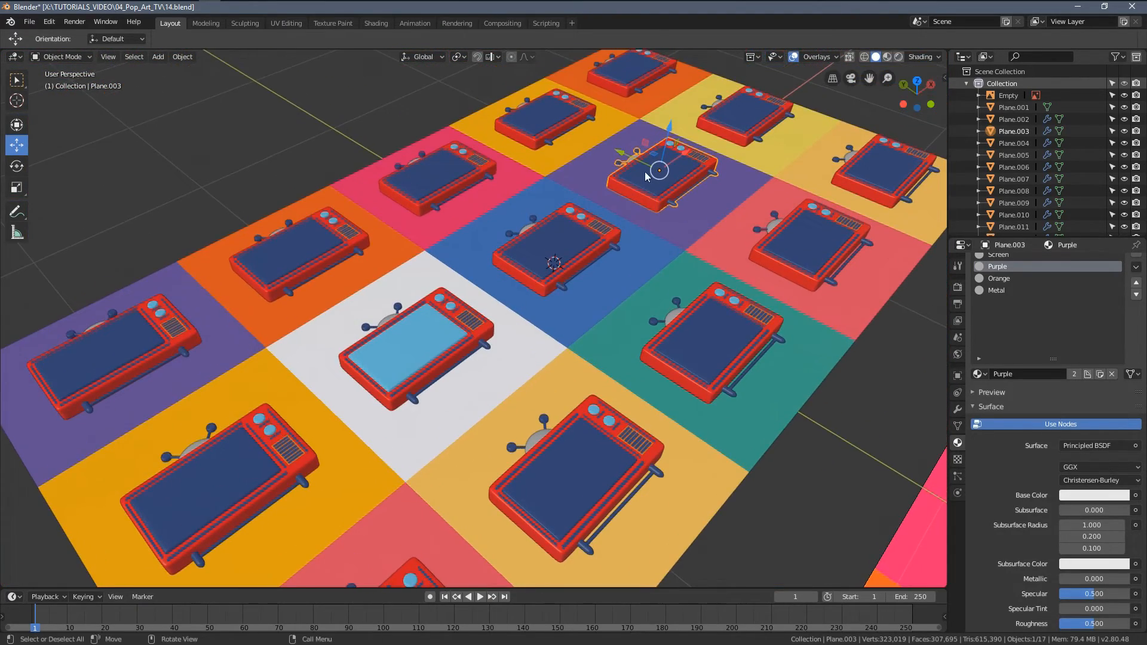
key(alt+a)
middle_drag(518, 297, 440, 394)
click(441, 399)
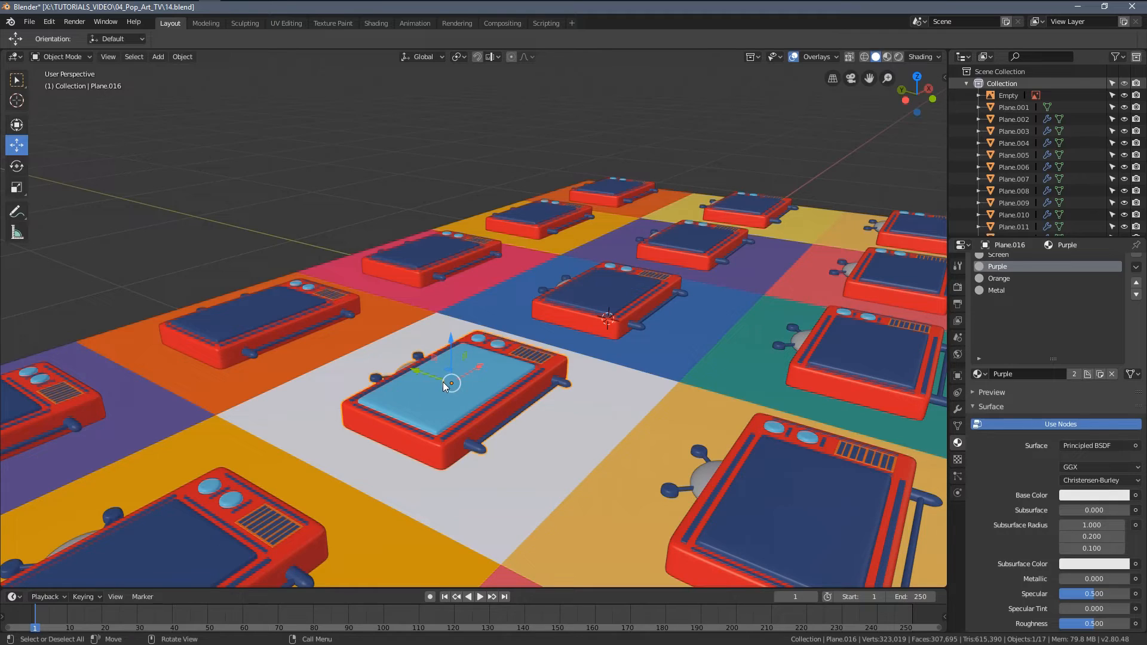
Examine the TV grid in perspective, selecting several linked TVs around the white tile one at a time.
middle_drag(454, 387, 506, 374)
scroll(479, 375, down, 2)
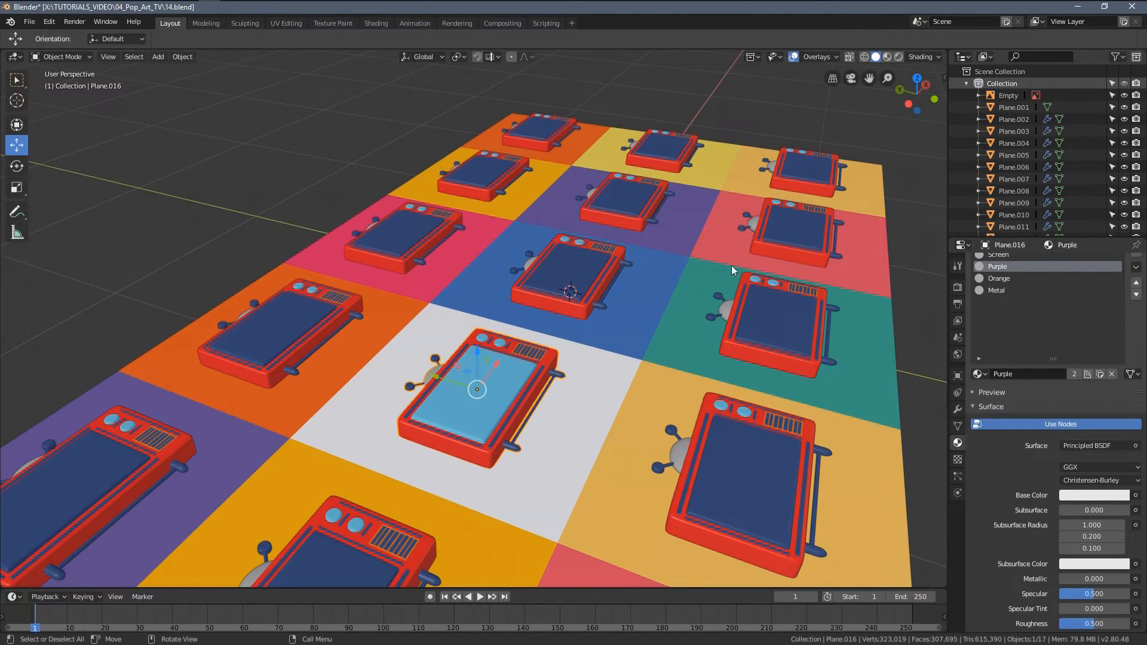
middle_drag(612, 317, 599, 384)
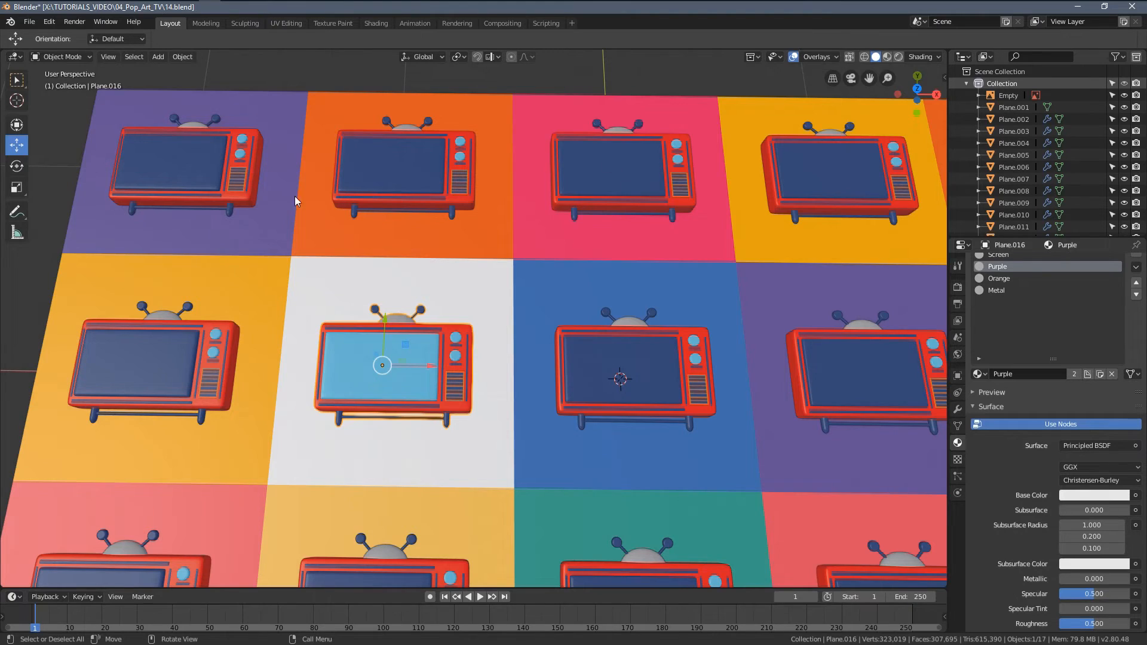
scroll(251, 209, down, 4)
scroll(347, 284, up, 2)
scroll(636, 381, up, 1)
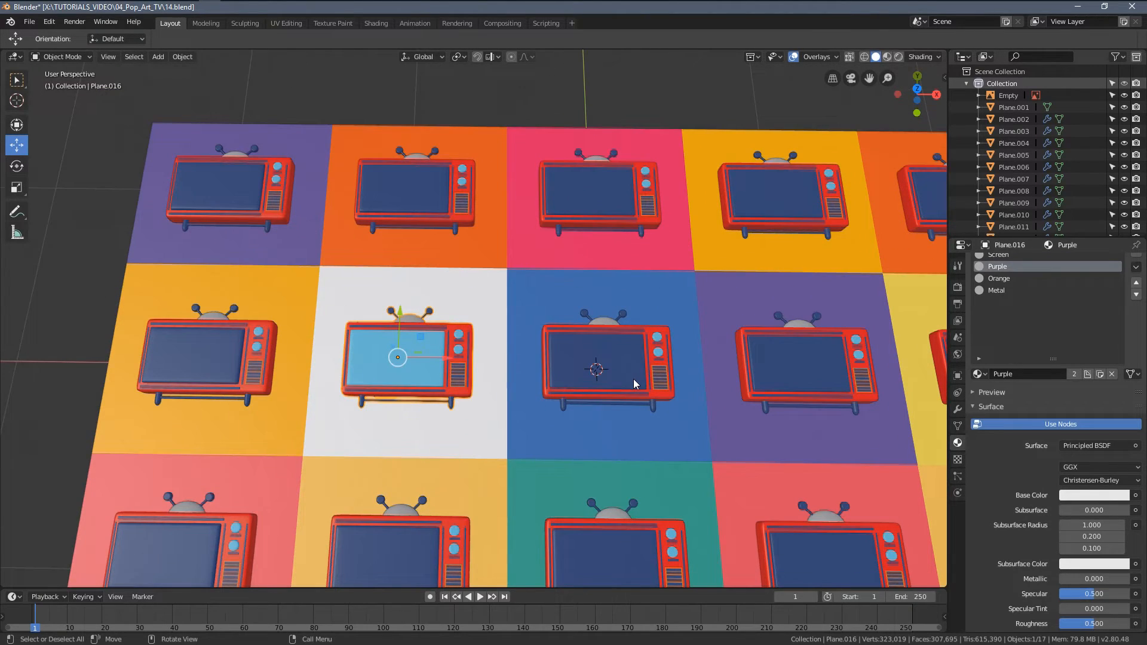
click(622, 335)
click(594, 192)
click(431, 195)
click(231, 182)
click(205, 358)
shift+middle_drag(369, 329, 230, 288)
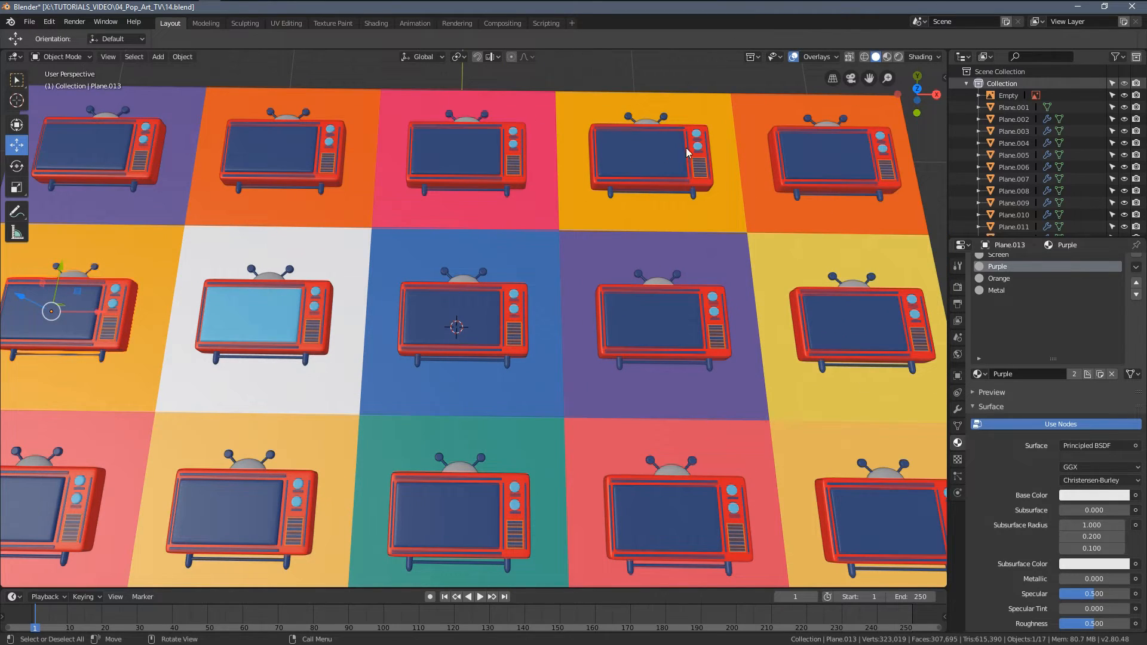
scroll(464, 379, down, 4)
scroll(702, 224, up, 1)
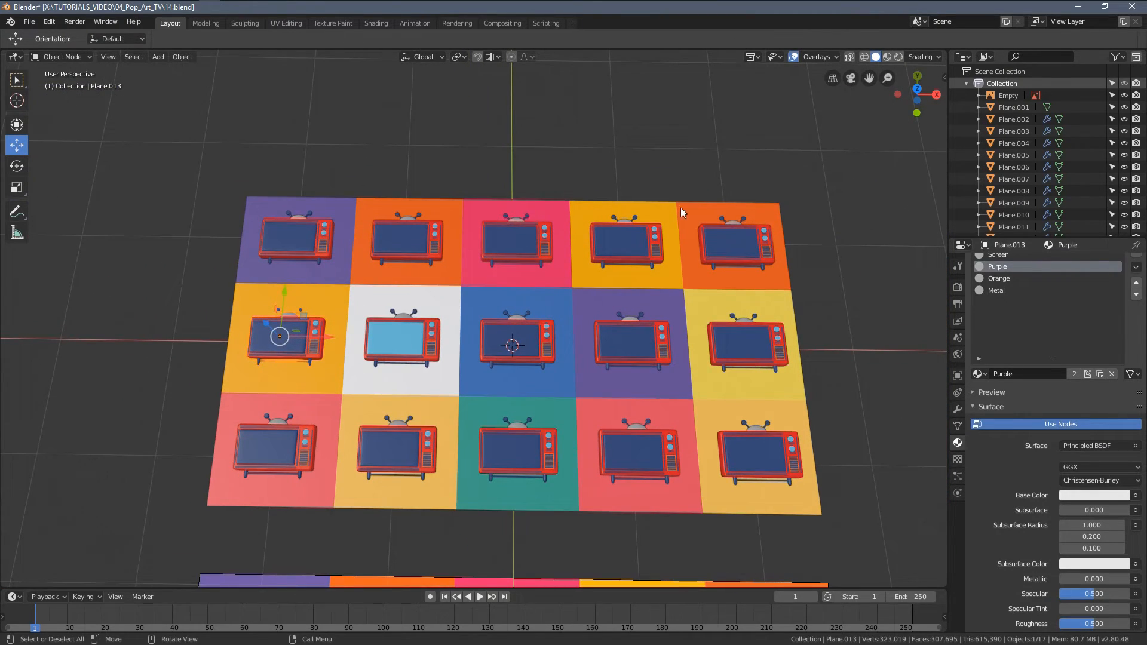
Return to the top orthographic view of the whole TV grid and clear the selection.
key(KP_7)
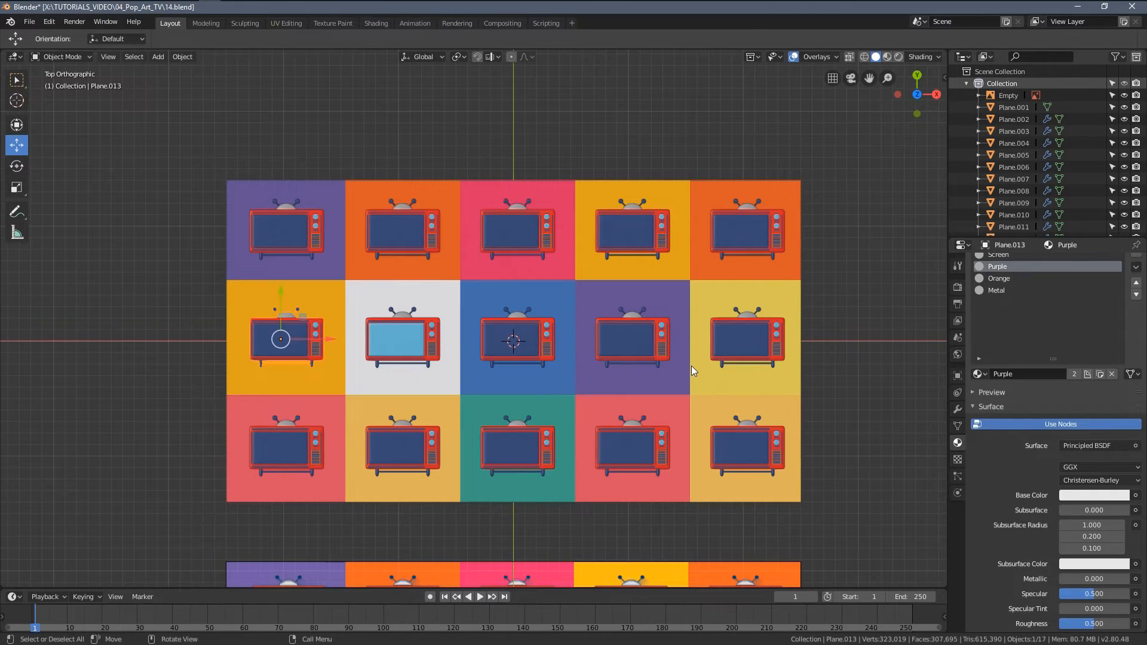
shift+middle_drag(626, 389, 617, 372)
scroll(617, 371, up, 4)
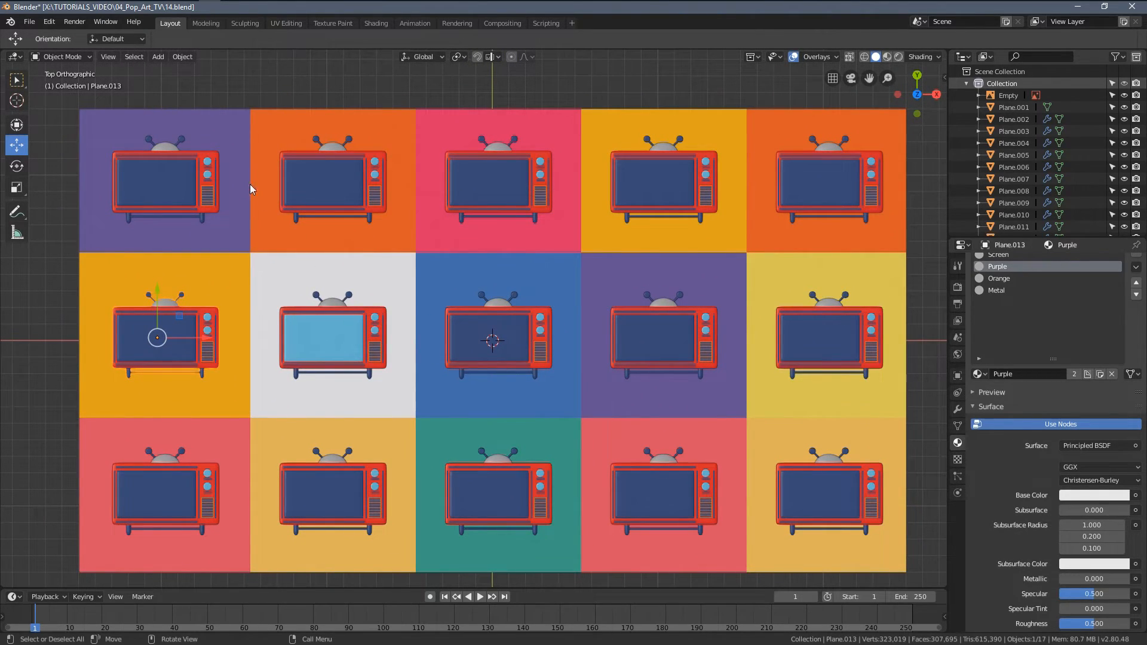
mouse_move(613, 375)
shift+middle_down()
mouse_move(602, 364)
mouse_move(610, 375)
shift+middle_up()
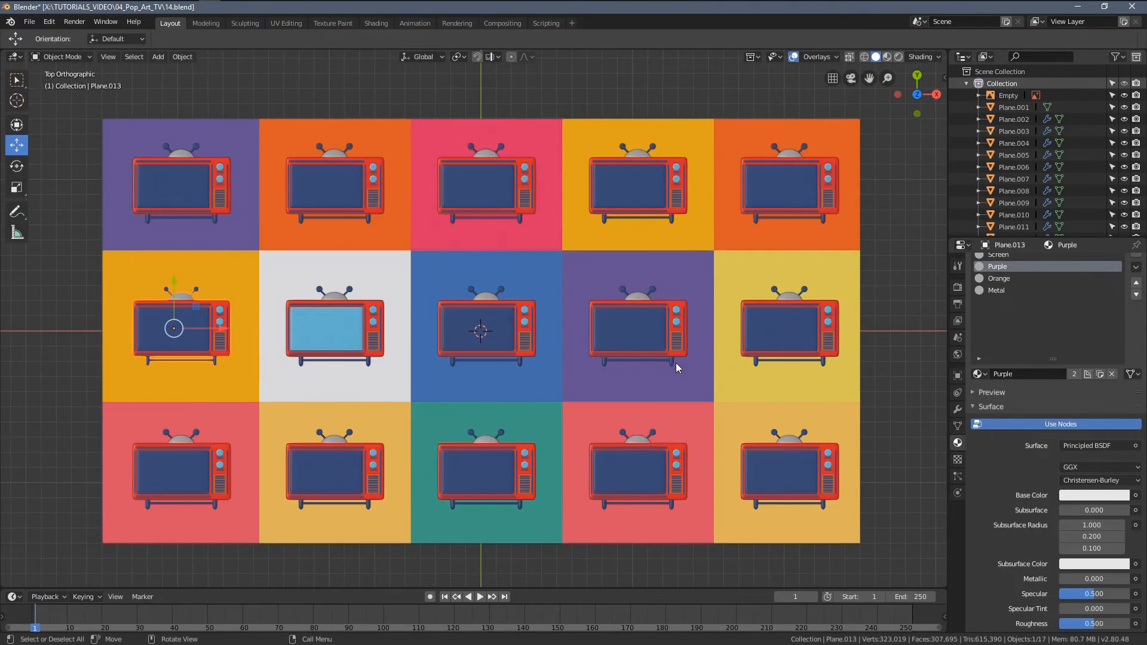
click(564, 328)
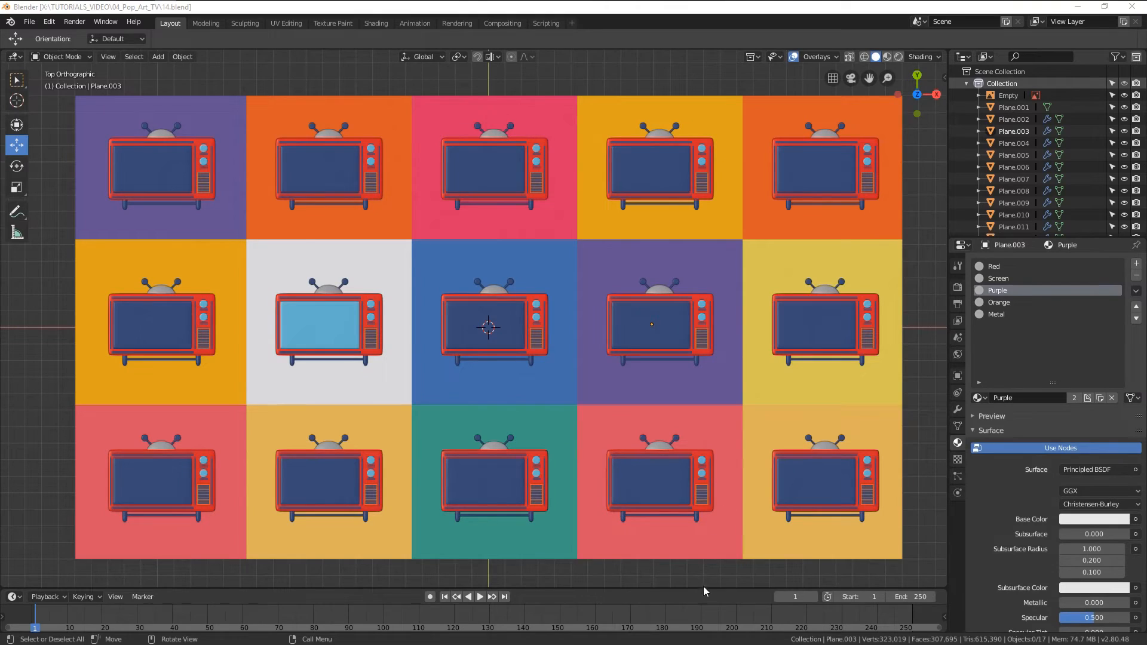
Switch the viewport to rendered shading and add a Sun light at the centre of the grid.
key(z)
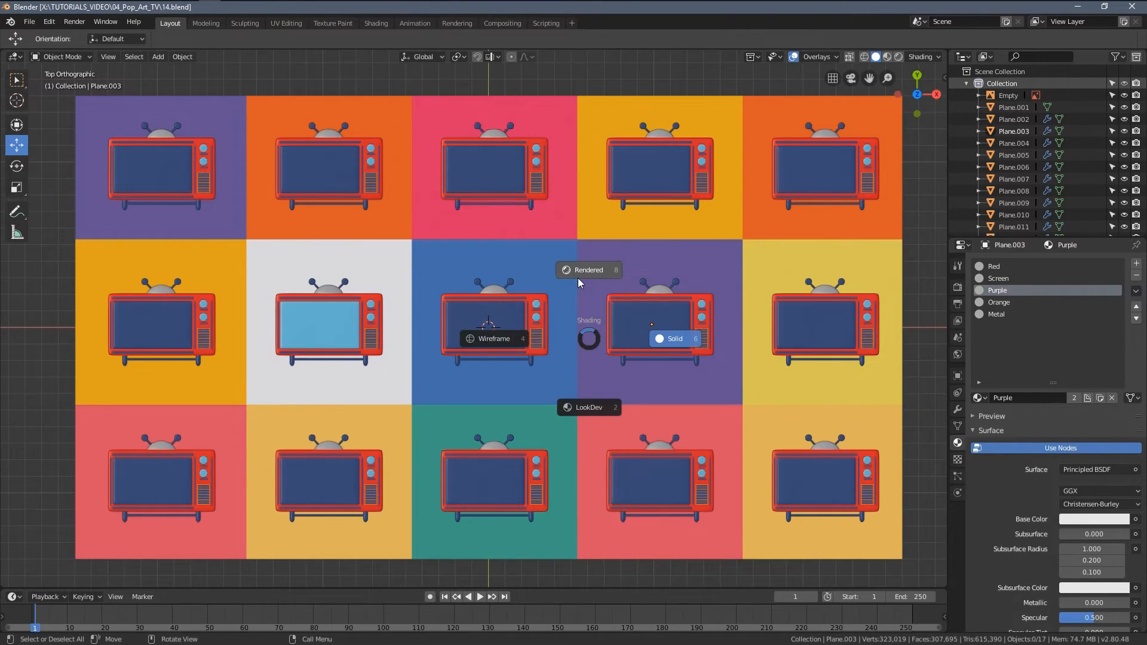
click(578, 282)
mouse_move(522, 402)
middle_down()
mouse_move(545, 365)
mouse_move(618, 307)
middle_up()
key(KP_7)
key(shift+a)
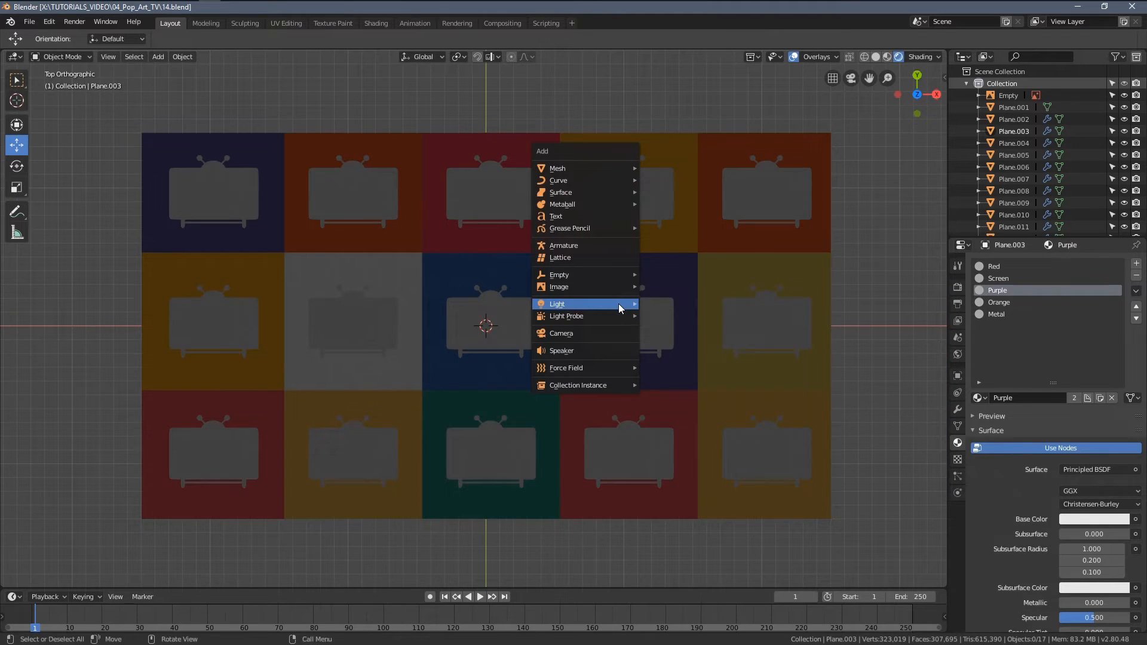
mouse_move(619, 304)
click(678, 318)
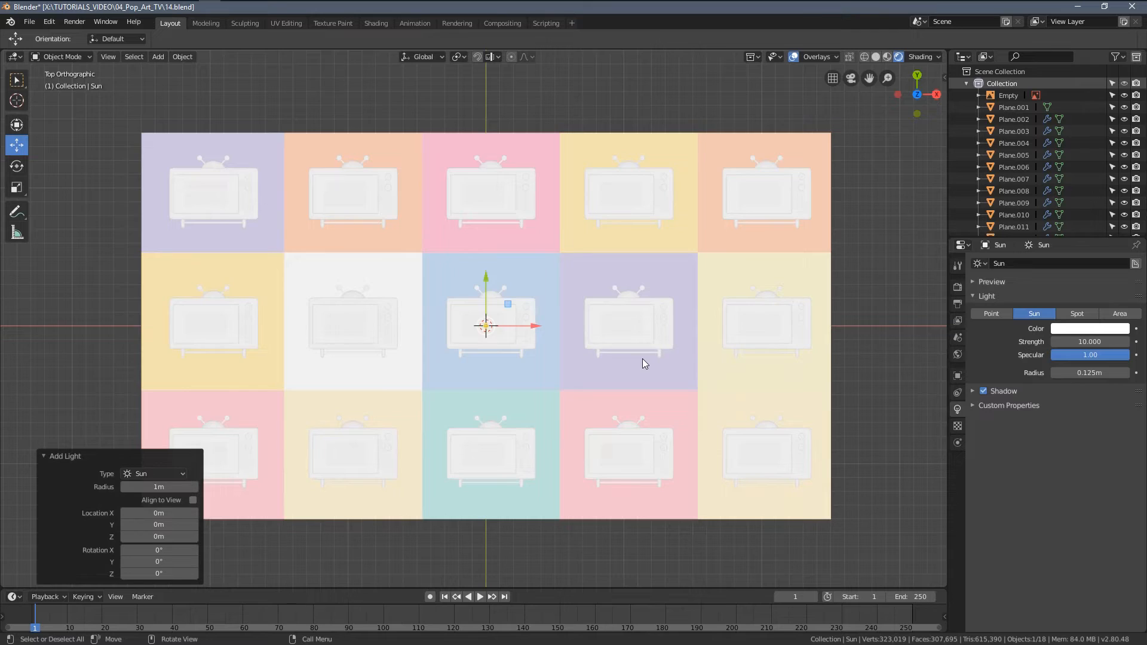
Rotate the Sun light by about -40° in the front view and about 34.5° in the top view.
key(KP_1)
click(485, 106)
key(r)
click(628, 124)
key(KP_7)
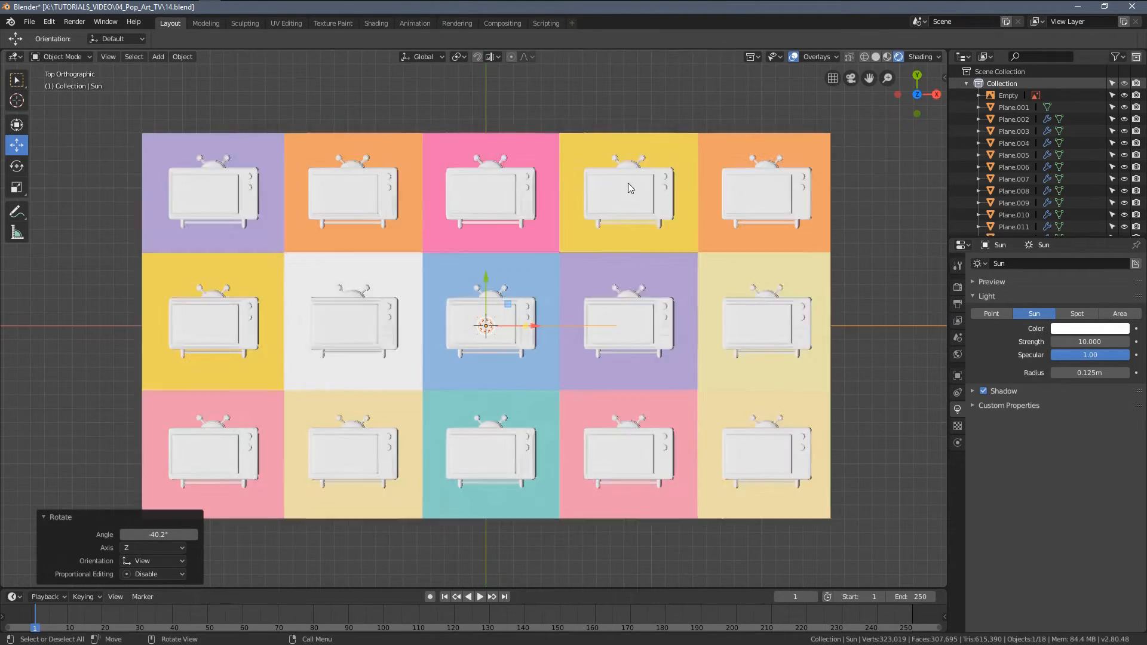
key(r)
click(766, 366)
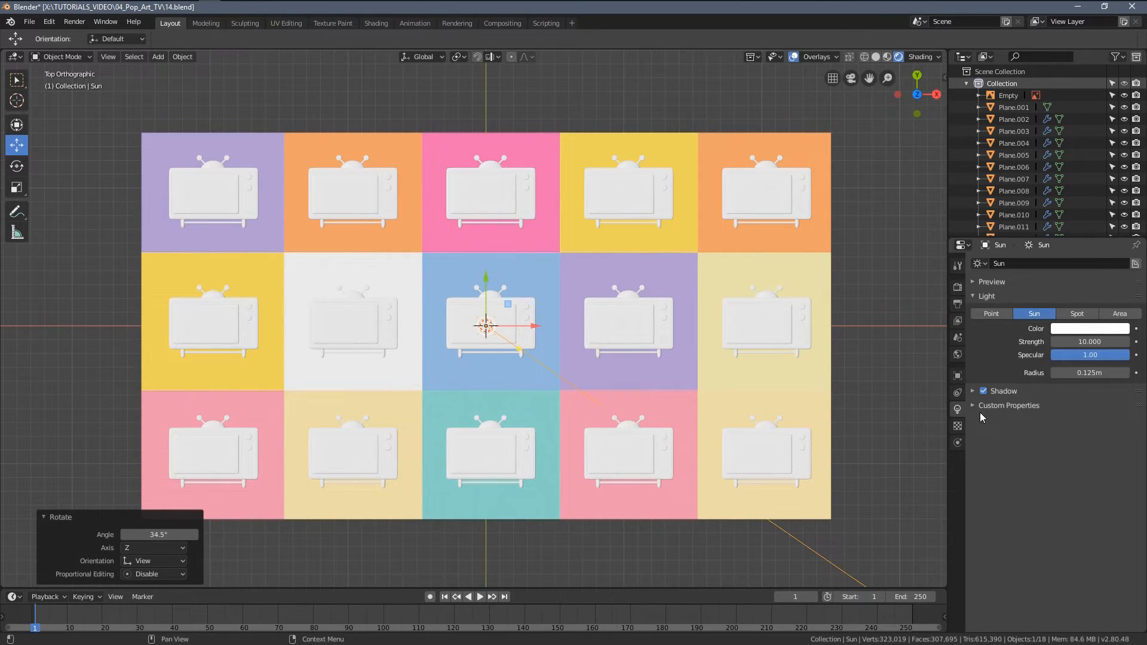
Enable contact shadows for the Sun light in its shadow settings.
click(972, 392)
click(991, 496)
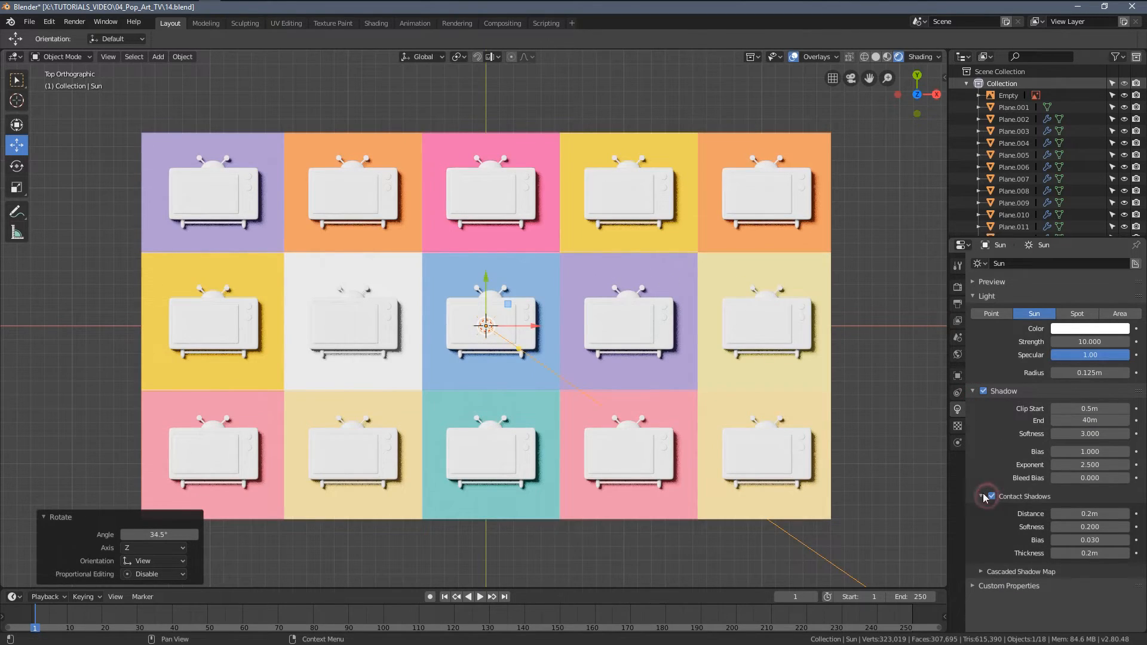
scroll(633, 371, up, 6)
scroll(684, 302, down, 4)
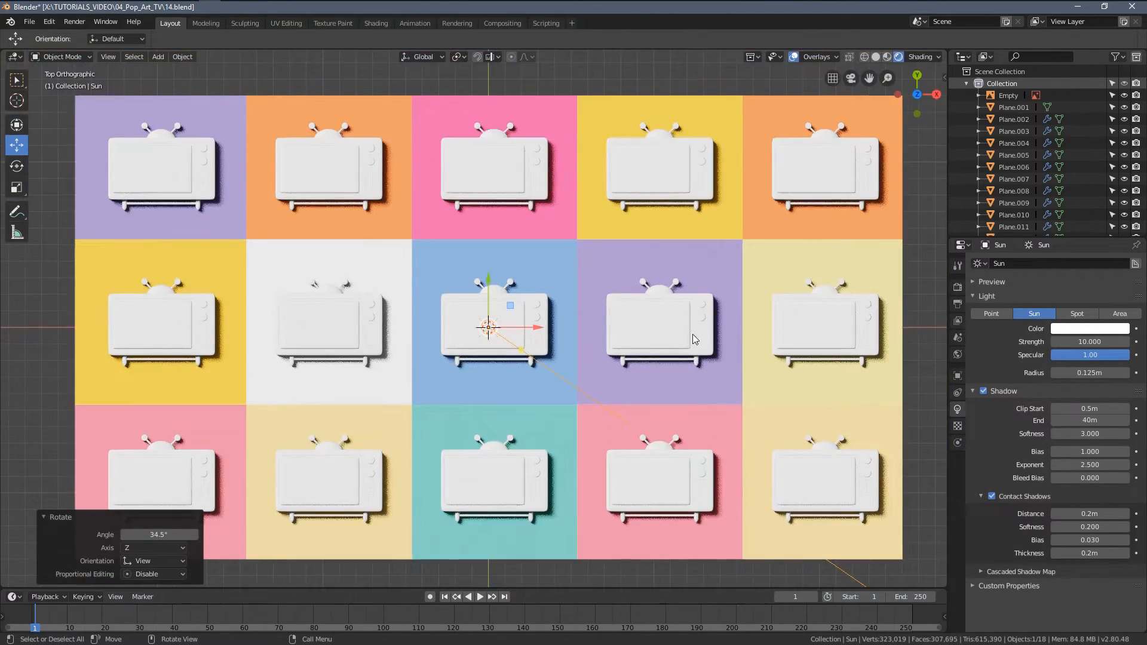
Select the linked TV on the bottom row's pink tile, next to the teal tile.
shift+middle_drag(690, 331, 510, 267)
scroll(513, 308, up, 2)
shift+middle_drag(520, 346, 532, 251)
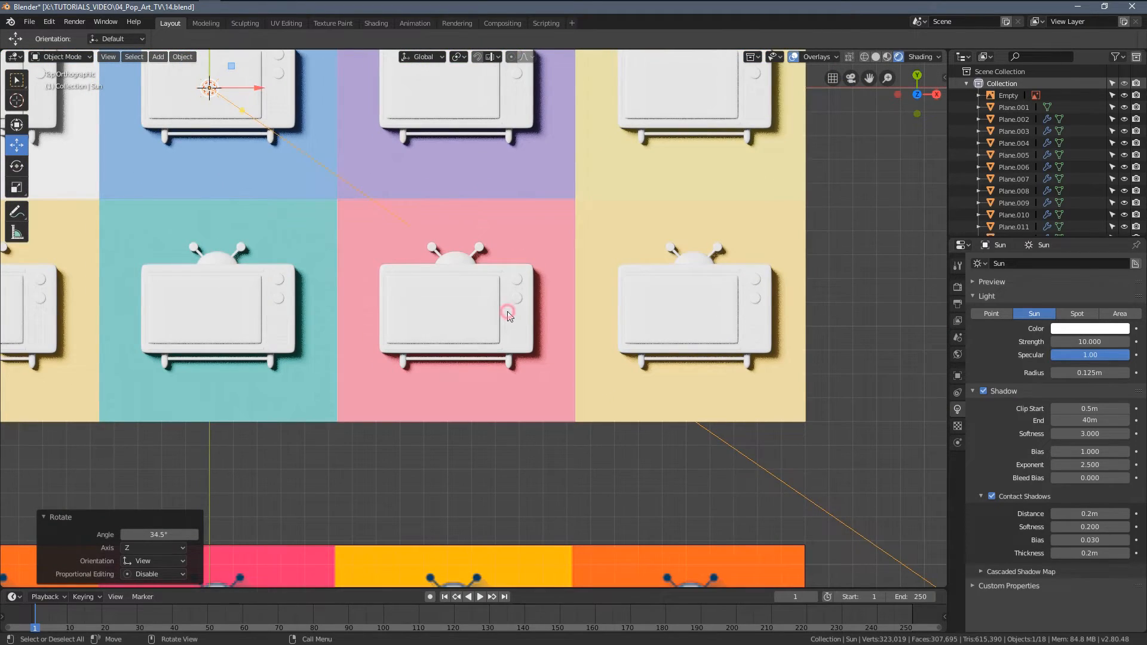
click(504, 307)
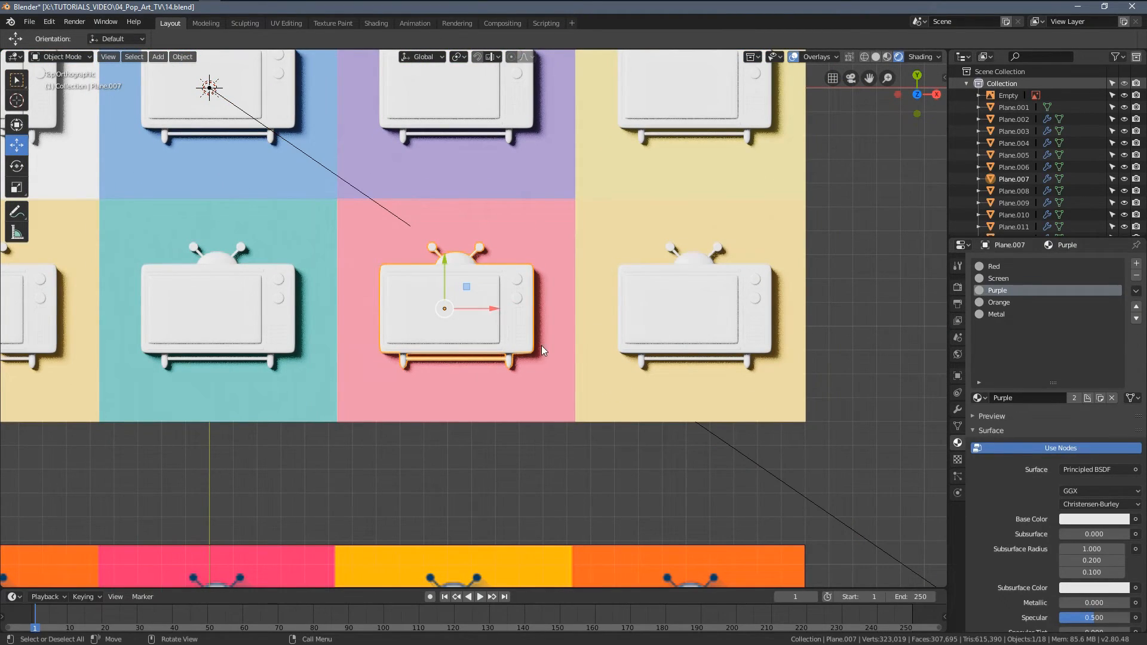
scroll(520, 358, up, 3)
scroll(526, 455, down, 4)
Set the Red material's base color by sampling the red casing of a TV in the reference image.
shift+middle_drag(527, 455, 545, 363)
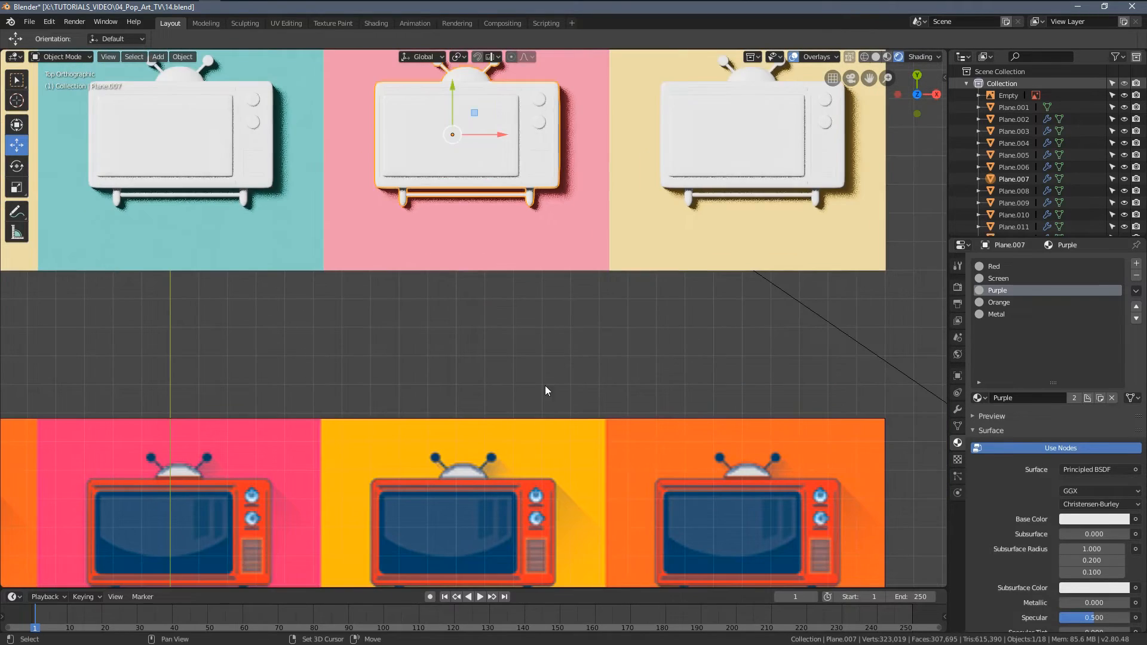
scroll(561, 376, up, 5)
click(987, 268)
shift+middle_drag(574, 405, 559, 297)
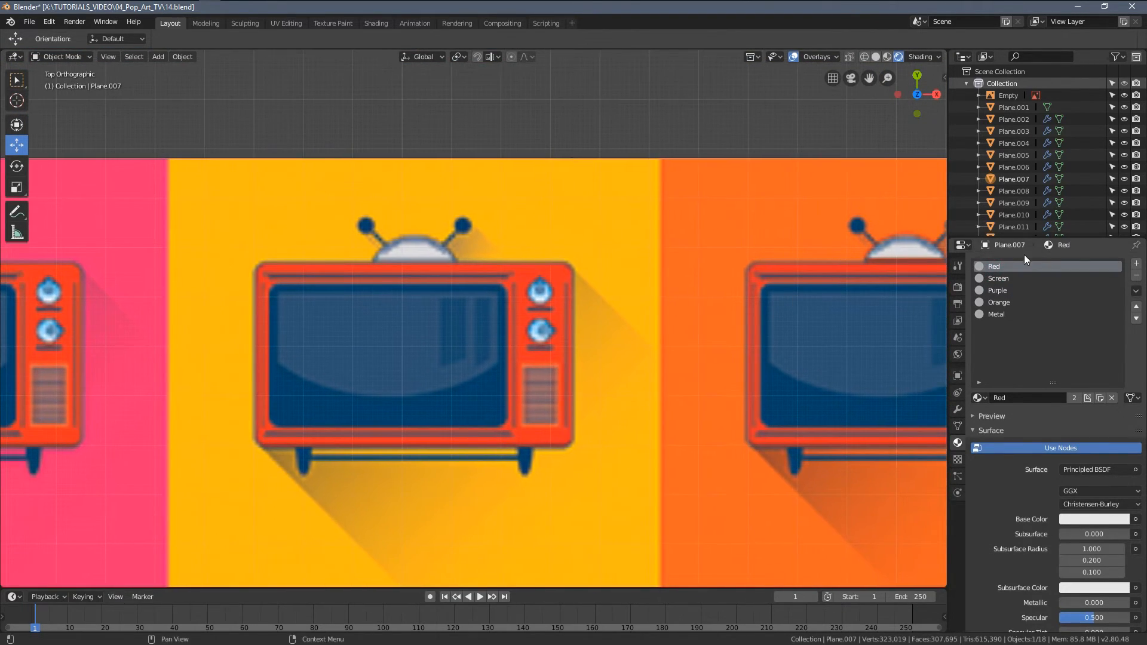
click(1110, 523)
click(1120, 466)
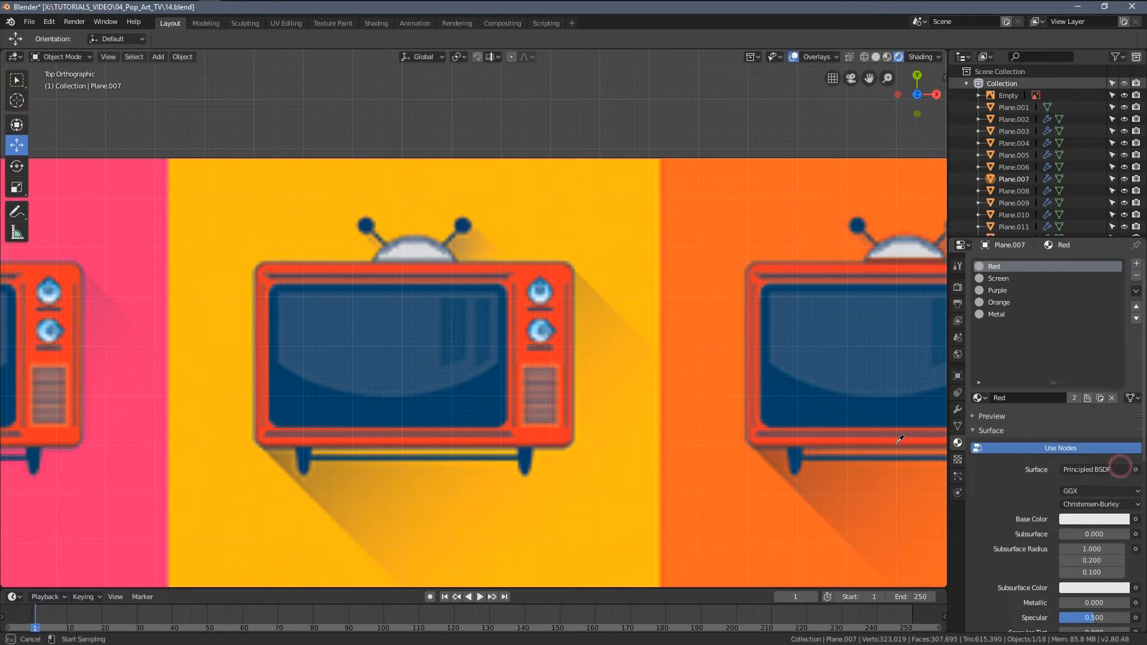
click(542, 361)
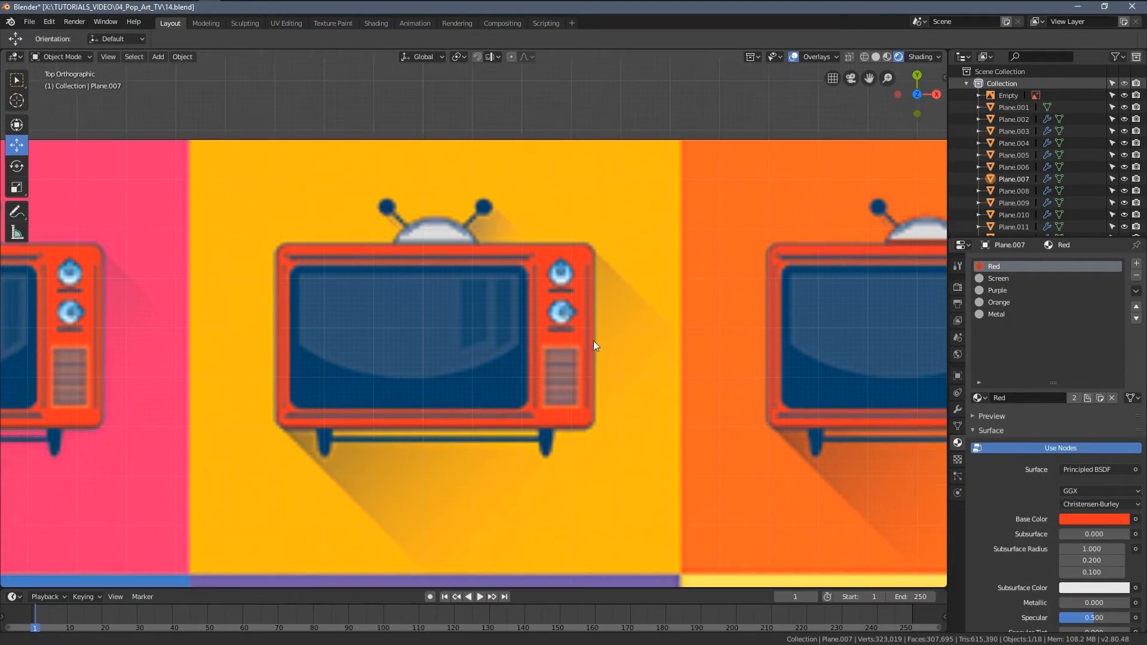
Set the Screen material's base color by sampling the light blue lit screen on the reference's white tile.
shift+middle_drag(589, 343, 822, 366)
scroll(328, 381, down, 3)
shift+middle_drag(258, 468, 643, 186)
scroll(407, 367, up, 4)
shift+middle_drag(335, 389, 517, 342)
click(1017, 280)
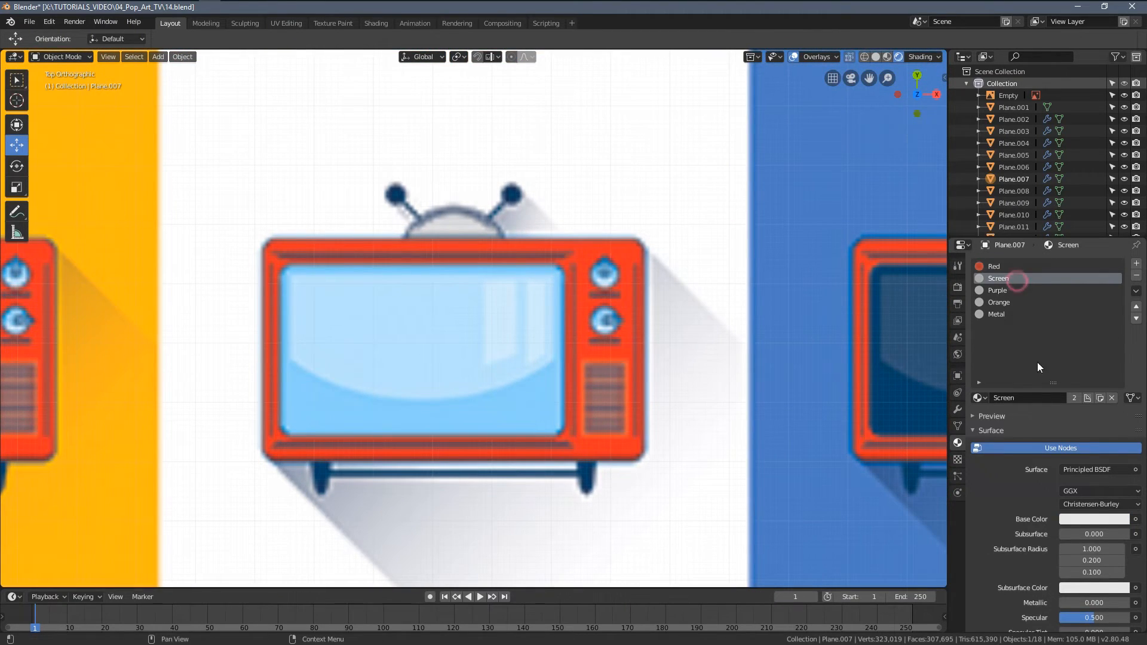
click(1082, 520)
click(1119, 461)
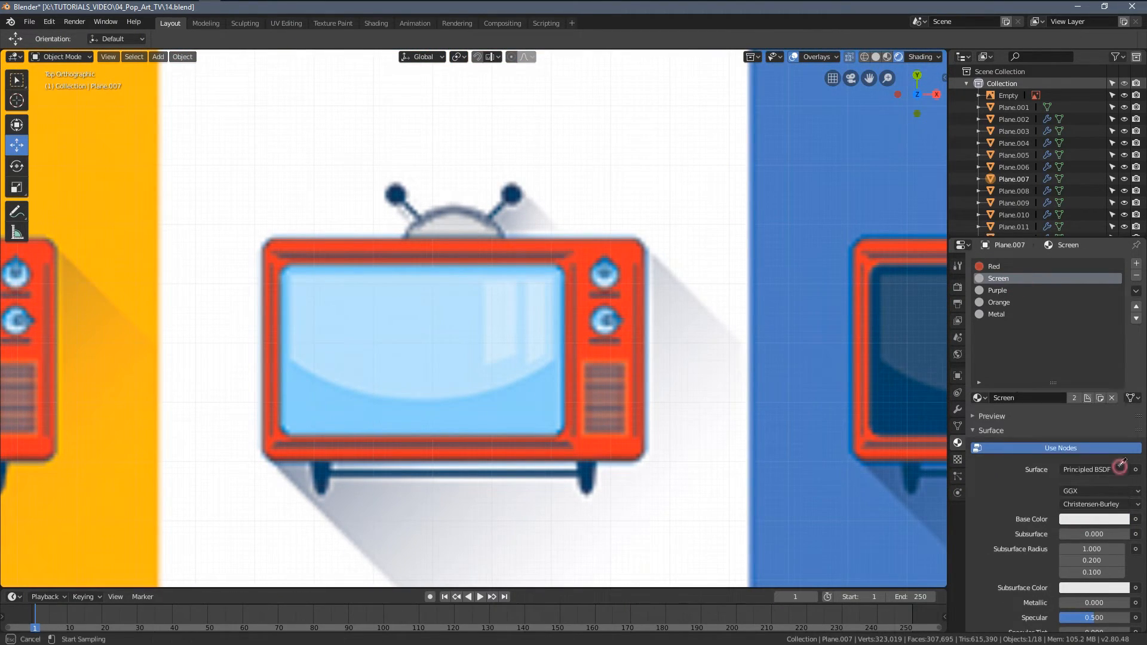
click(517, 405)
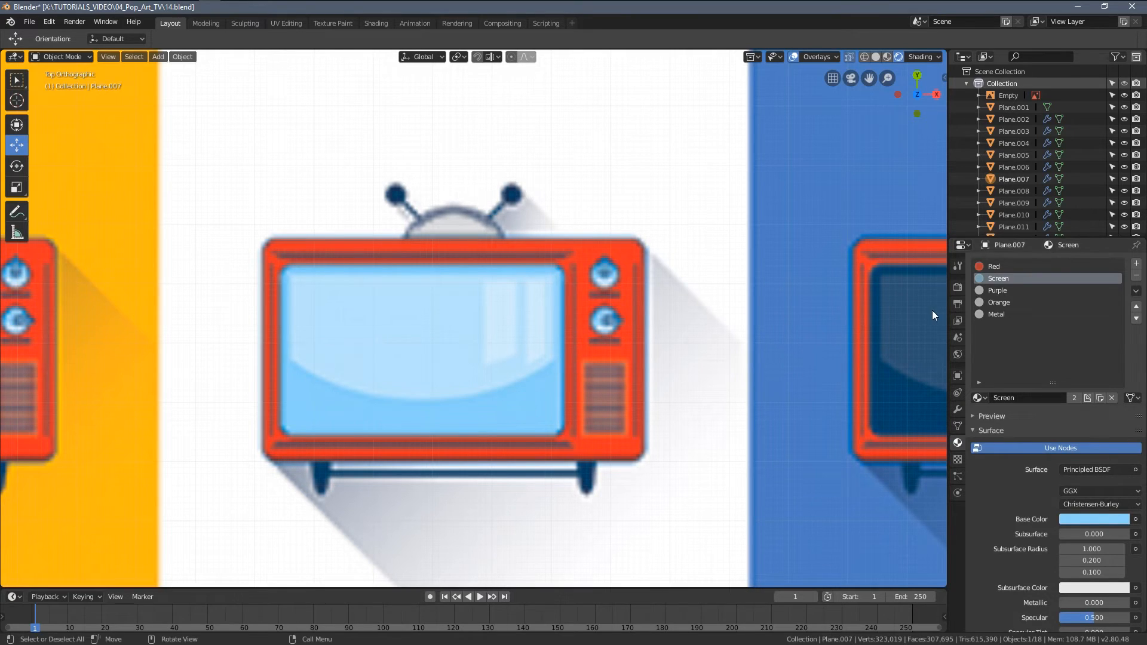
Set the Purple material's base color by sampling the dark navy screen on the reference's blue tile.
click(996, 291)
scroll(791, 375, down, 3)
scroll(790, 375, up, 3)
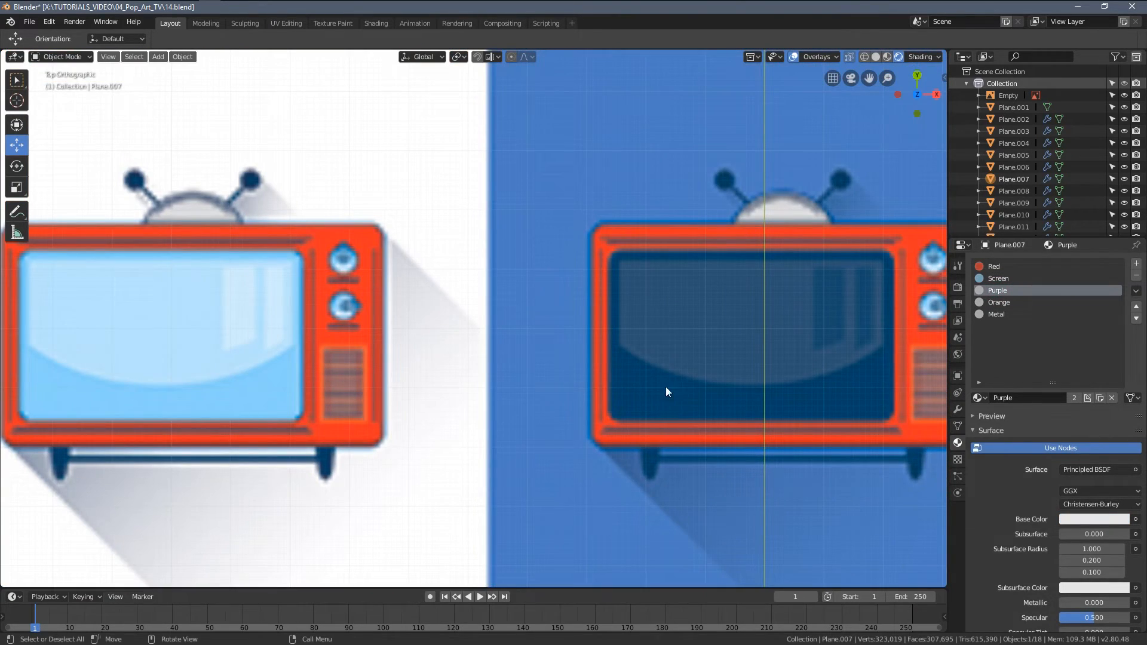
click(1083, 517)
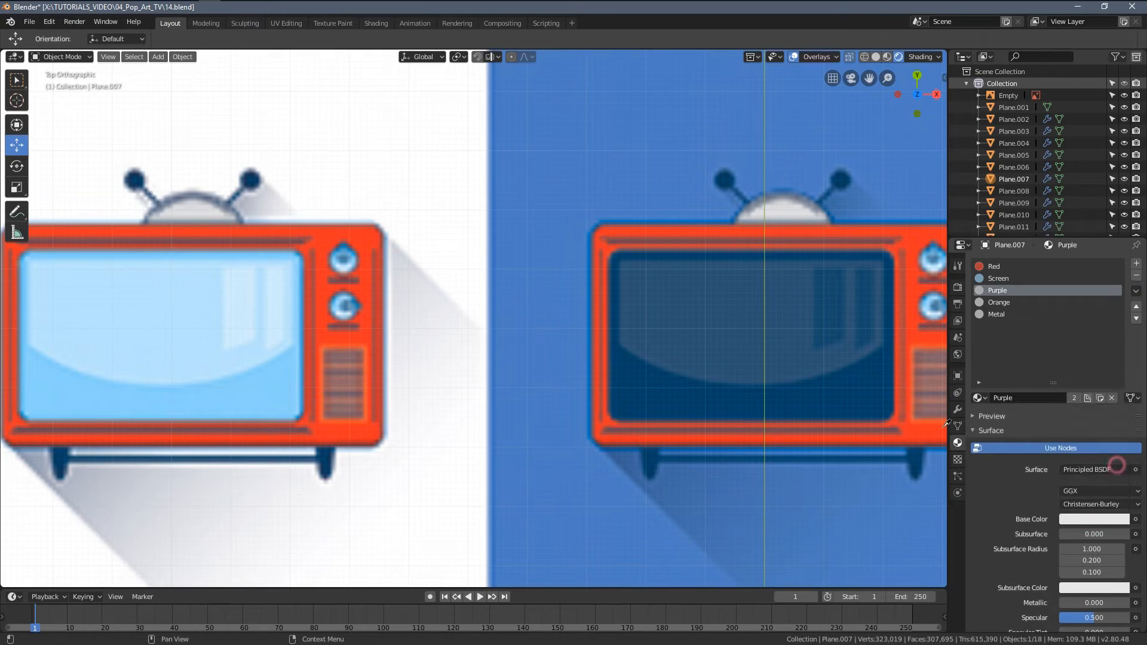
click(637, 392)
Set the Orange material's base color by sampling the orange background tile in the reference image's top row.
click(999, 302)
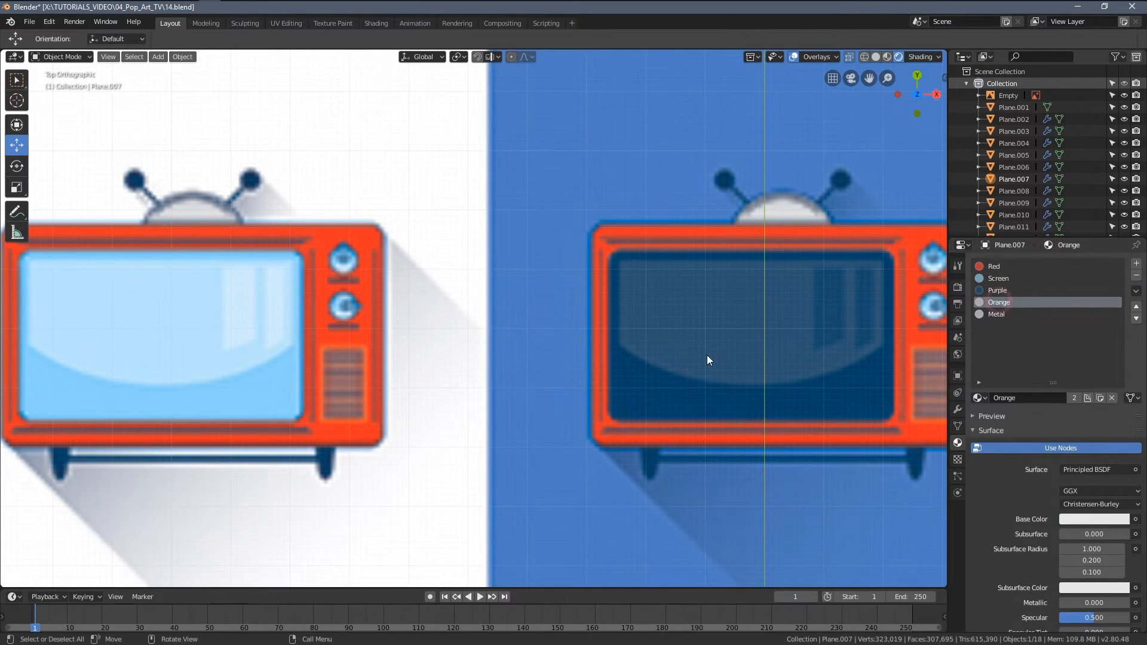
scroll(711, 355, down, 5)
shift+middle_drag(685, 219, 317, 211)
shift+middle_drag(528, 396, 466, 215)
shift+middle_drag(532, 340, 500, 257)
scroll(526, 272, up, 3)
scroll(533, 286, down, 3)
shift+middle_drag(534, 306, 528, 353)
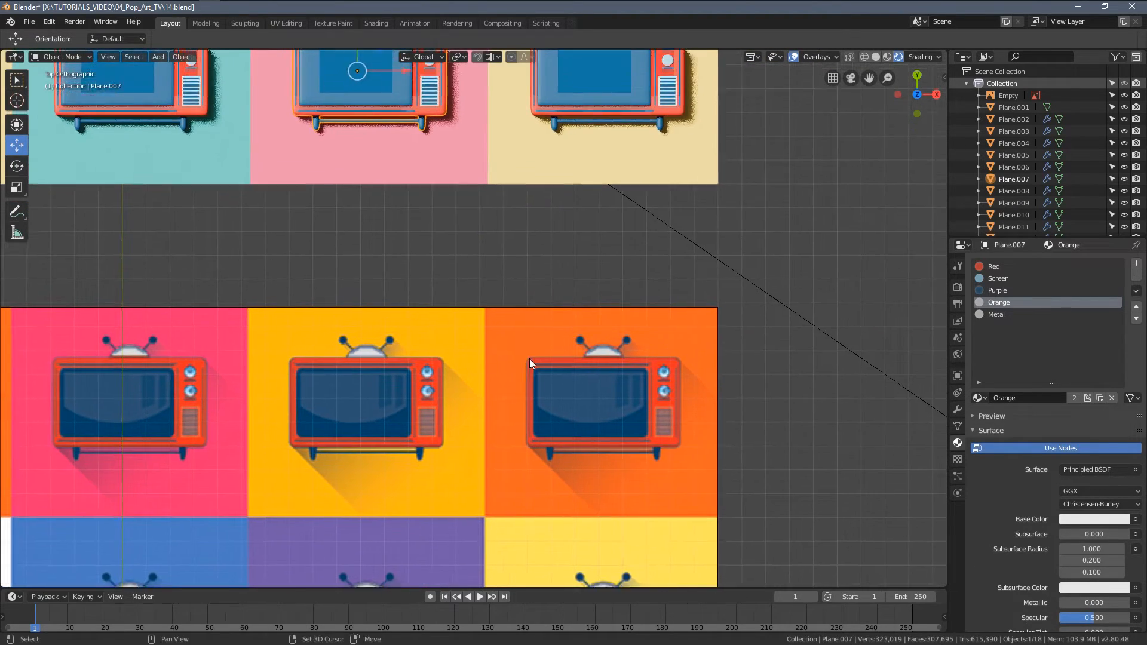
scroll(528, 353, up, 1)
click(1082, 519)
click(1110, 467)
click(512, 341)
Deselect everything and set the Metal material's Metallic value to 0.509.
shift+middle_drag(326, 78, 464, 284)
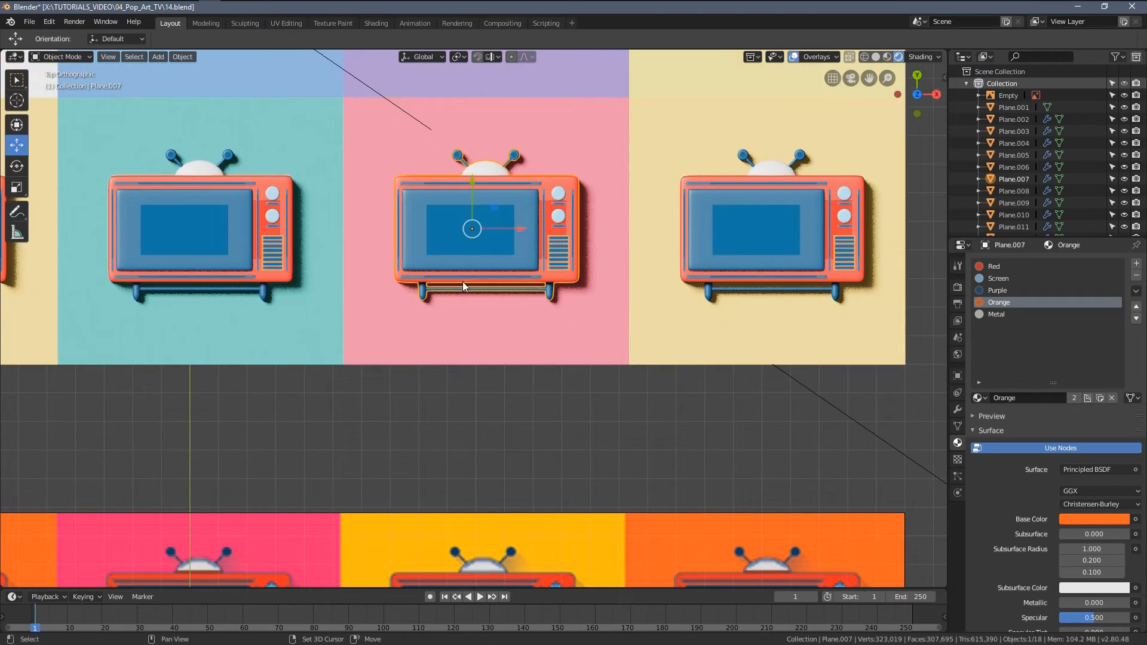
scroll(463, 283, up, 3)
shift+middle_drag(464, 151, 525, 339)
key(alt+a)
shift+middle_drag(495, 275, 941, 336)
scroll(608, 300, up, 3)
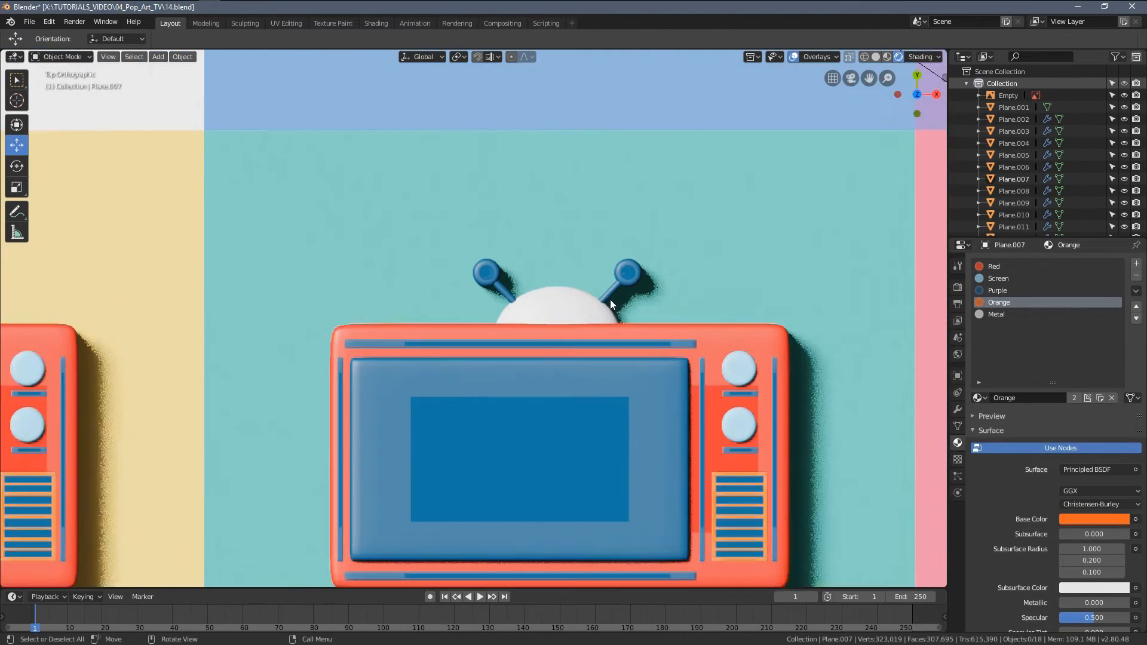
click(989, 315)
scroll(1089, 418, down, 5)
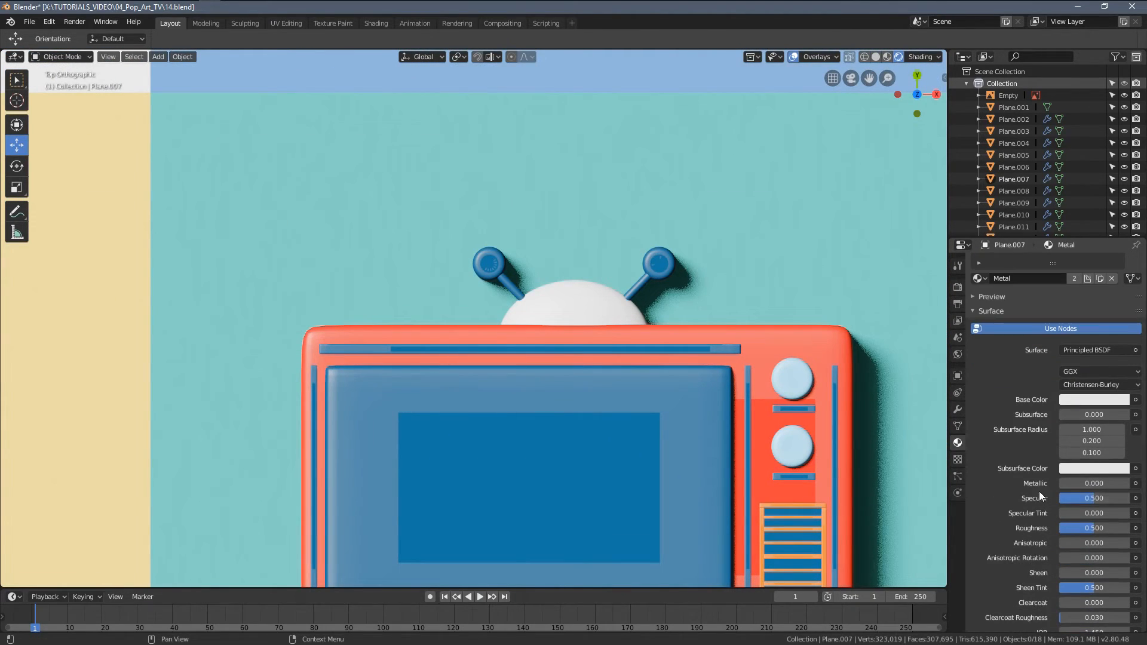
drag(1076, 483, 1104, 483)
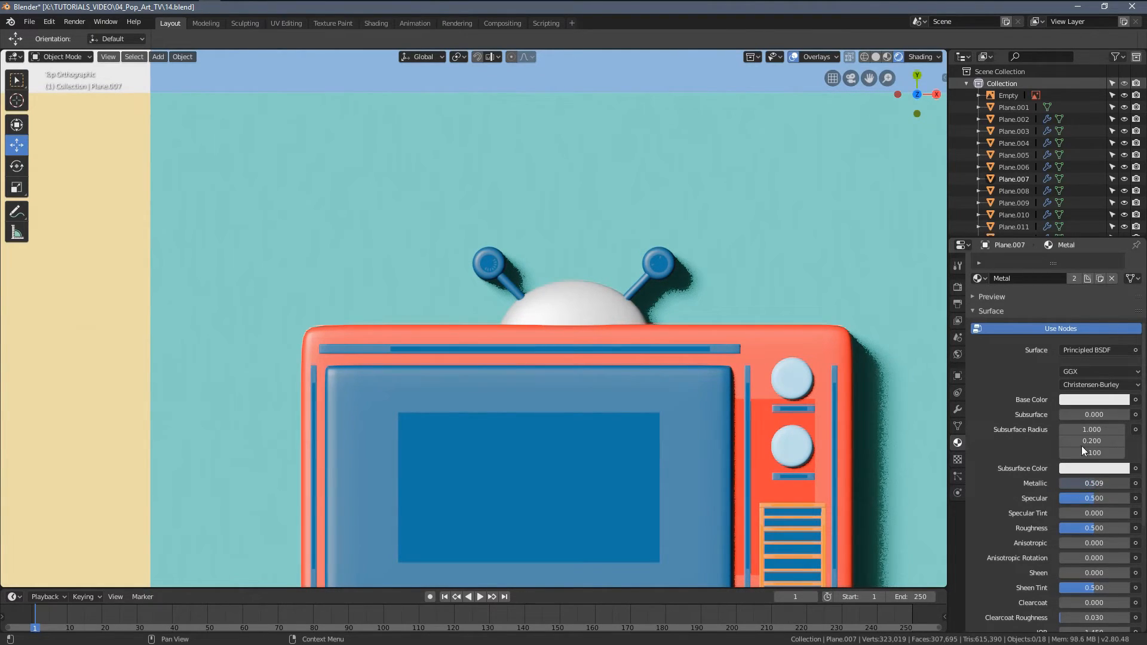
Try black as the Metal material's base color, then settle on a neutral gray with a value of 0.687.
click(1094, 400)
drag(1121, 234, 1120, 316)
scroll(669, 295, down, 6)
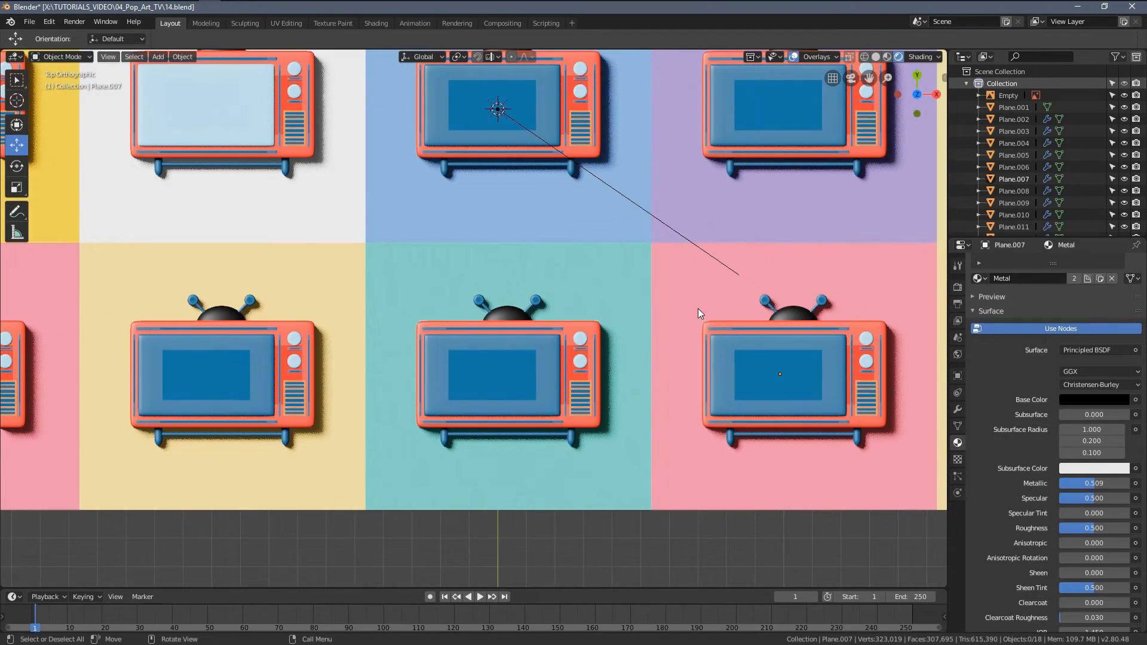
click(1093, 400)
mouse_move(1120, 273)
mouse_down()
mouse_move(1121, 237)
mouse_move(1120, 252)
mouse_up()
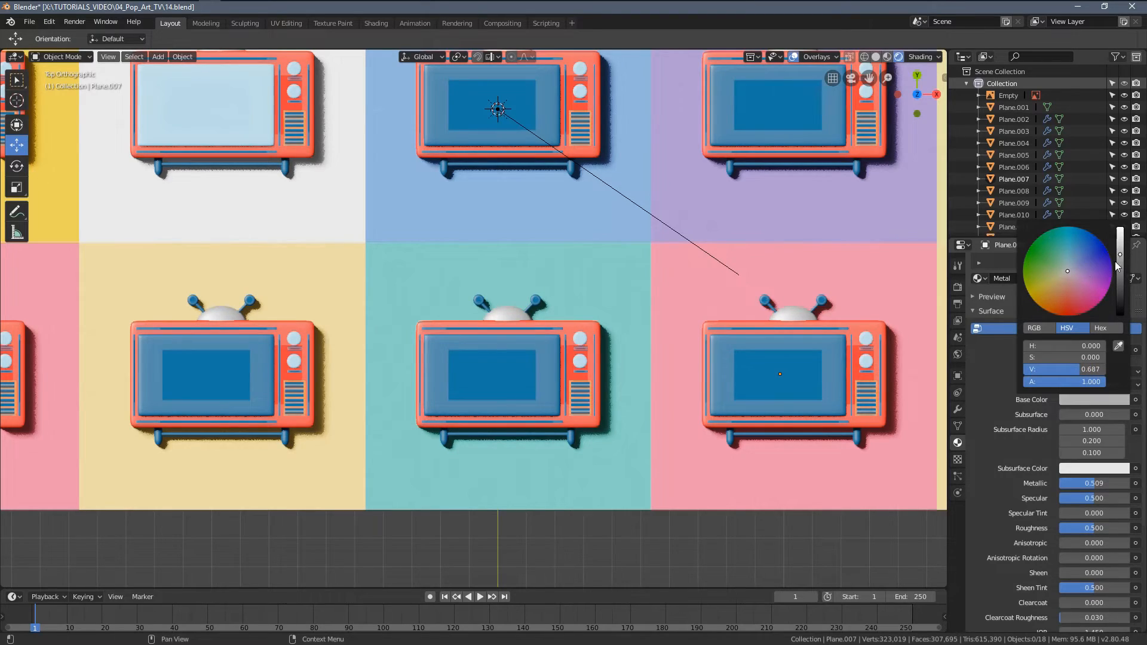
Select the sun light above the TV grid and rotate it about -39.2°, plus a further 0.867°, in the perspective view.
scroll(631, 317, down, 4)
shift+middle_drag(582, 302, 579, 342)
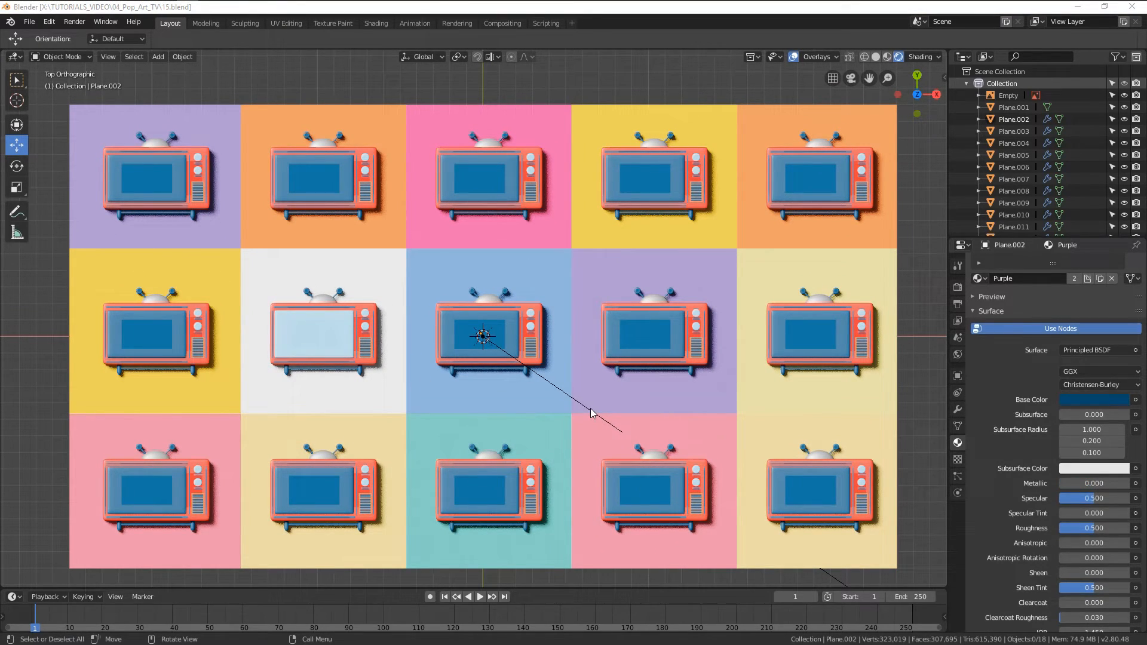
click(592, 412)
middle_drag(604, 378, 529, 159)
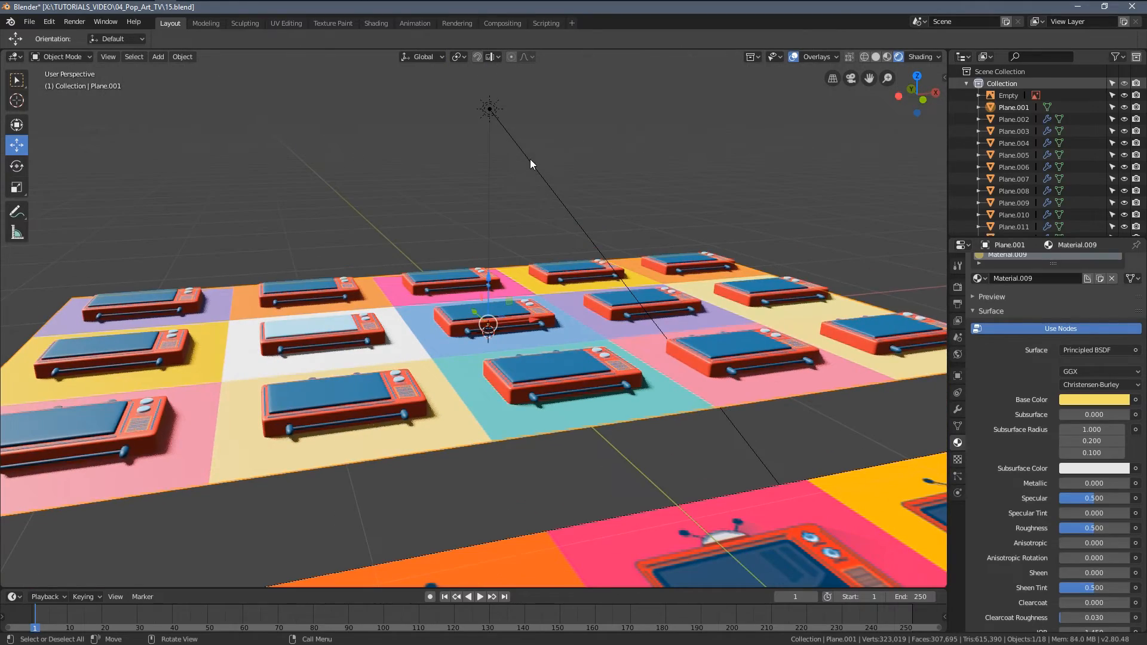
click(529, 159)
middle_drag(575, 195, 579, 302)
key(r)
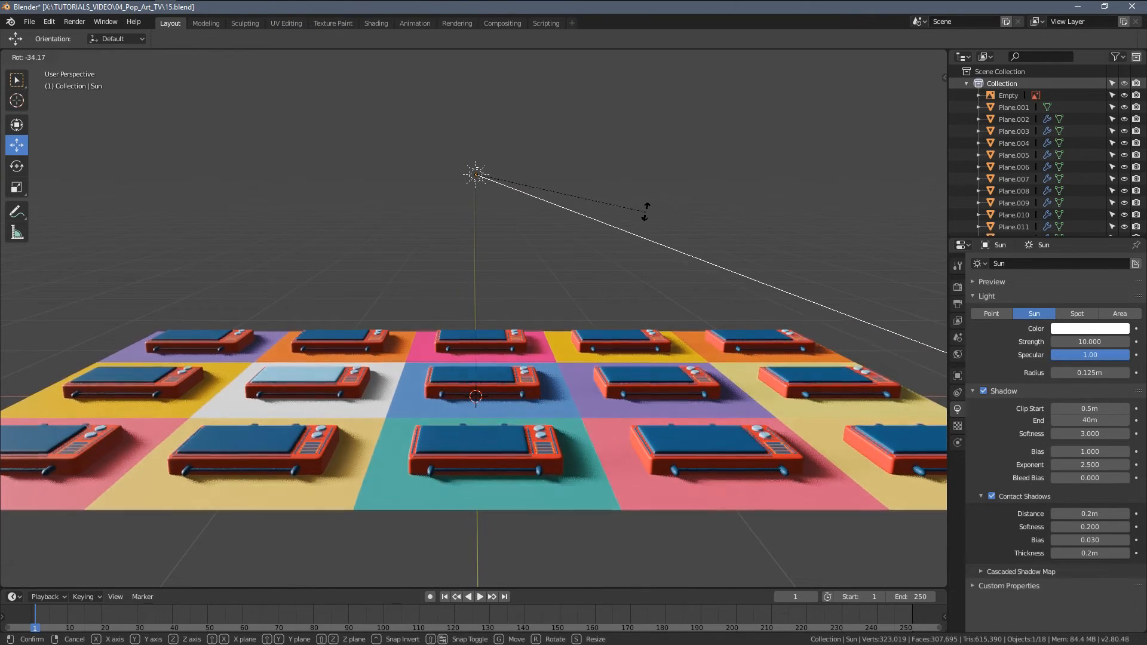
click(644, 207)
middle_drag(673, 261, 718, 335)
key(r)
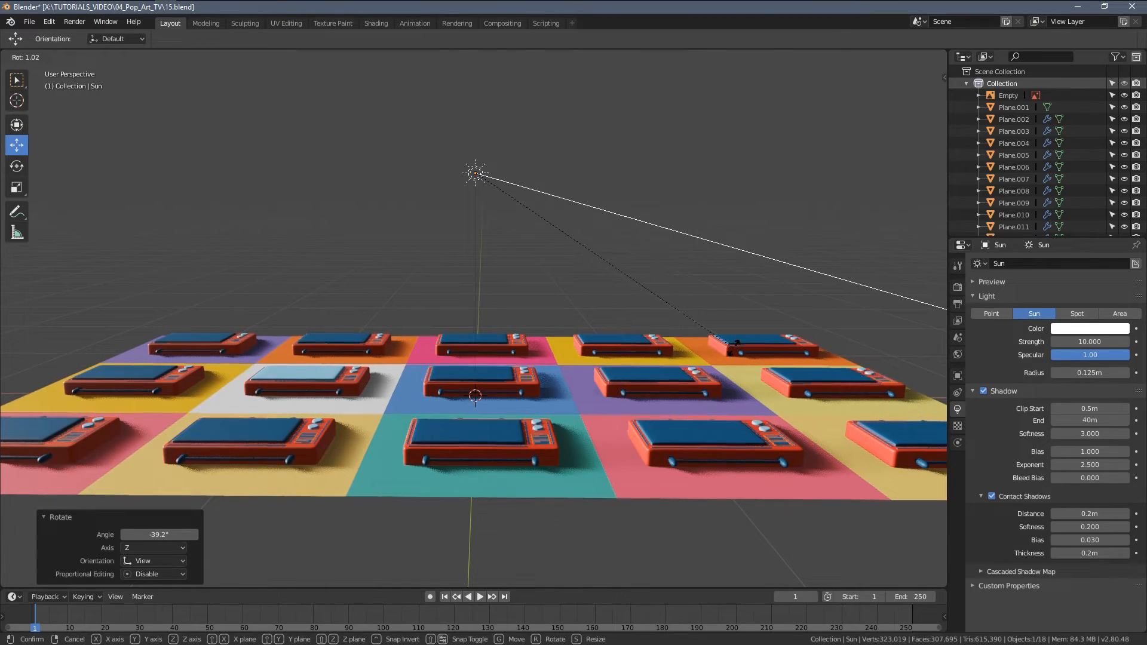
click(738, 346)
Rotate the sun light about 22.9° in the top view so the TV shadows fall diagonally.
key(KP_7)
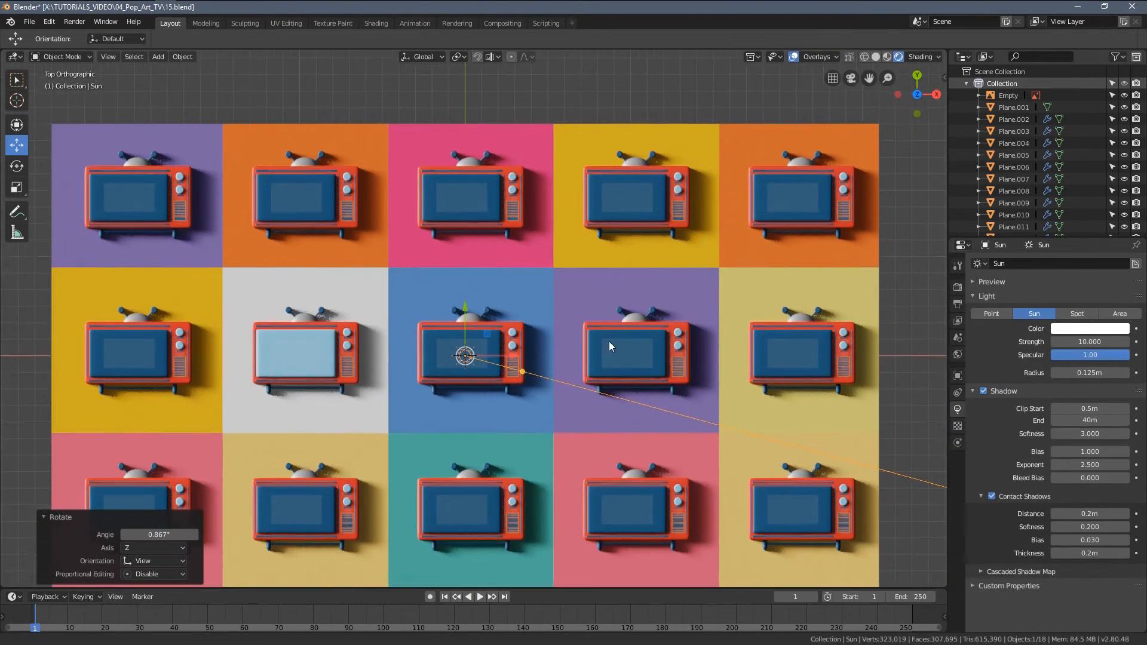
scroll(633, 350, up, 2)
key(r)
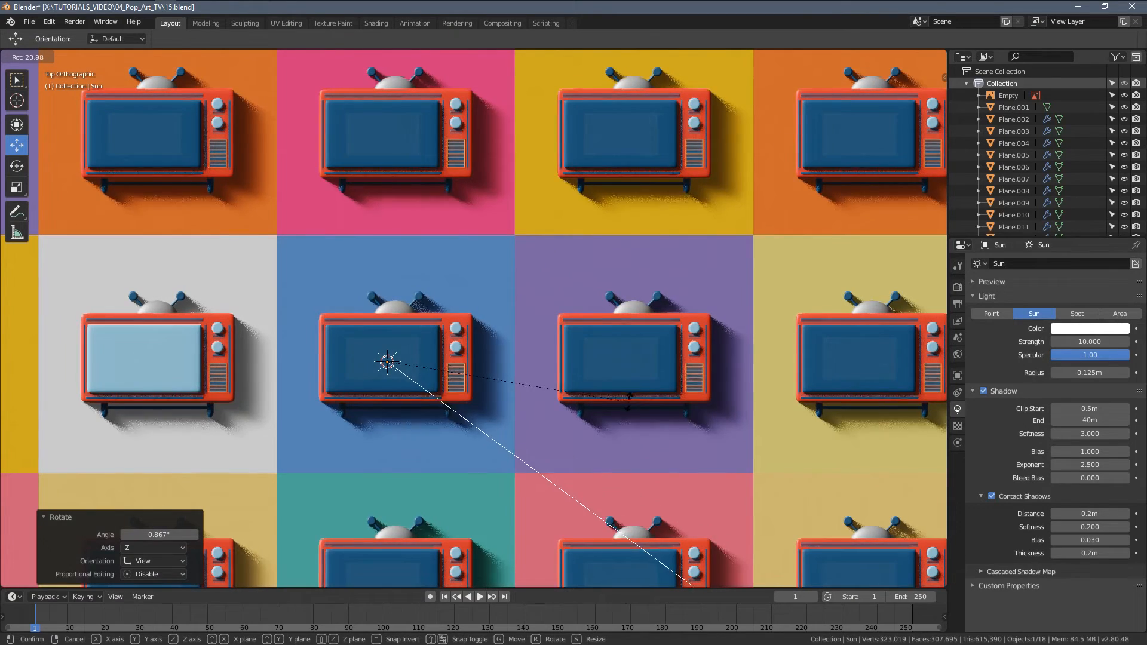
click(627, 409)
scroll(586, 418, up, 2)
shift+middle_drag(571, 411, 630, 392)
scroll(573, 386, up, 1)
scroll(531, 380, down, 6)
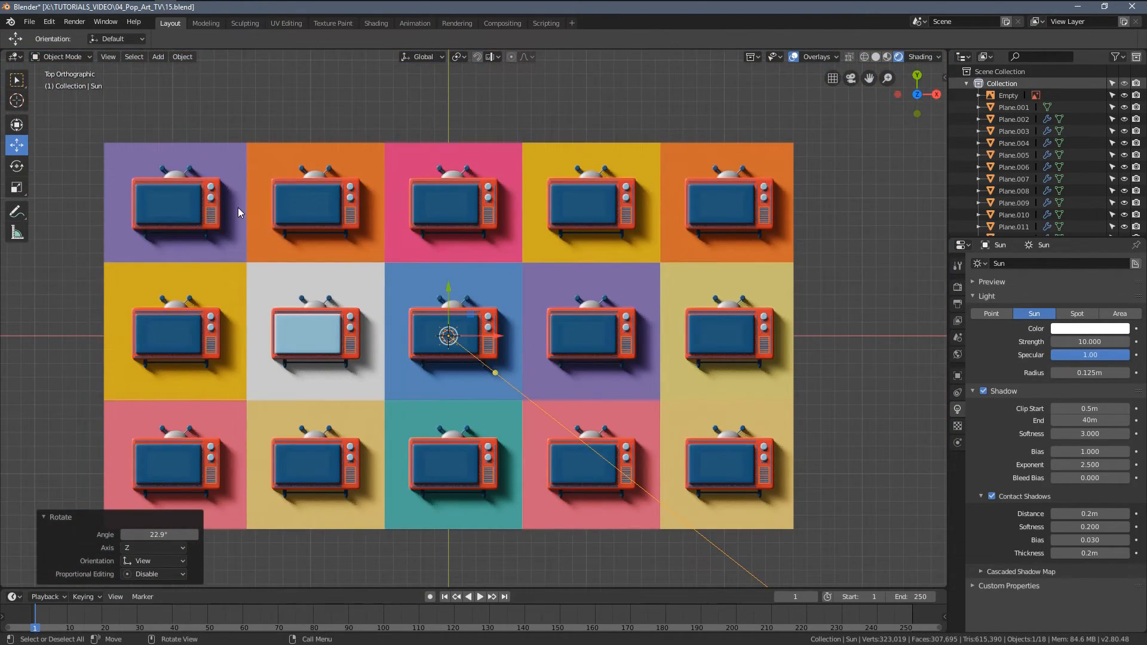
Set the sun light's strength to 5 and deselect everything.
scroll(496, 409, up, 1)
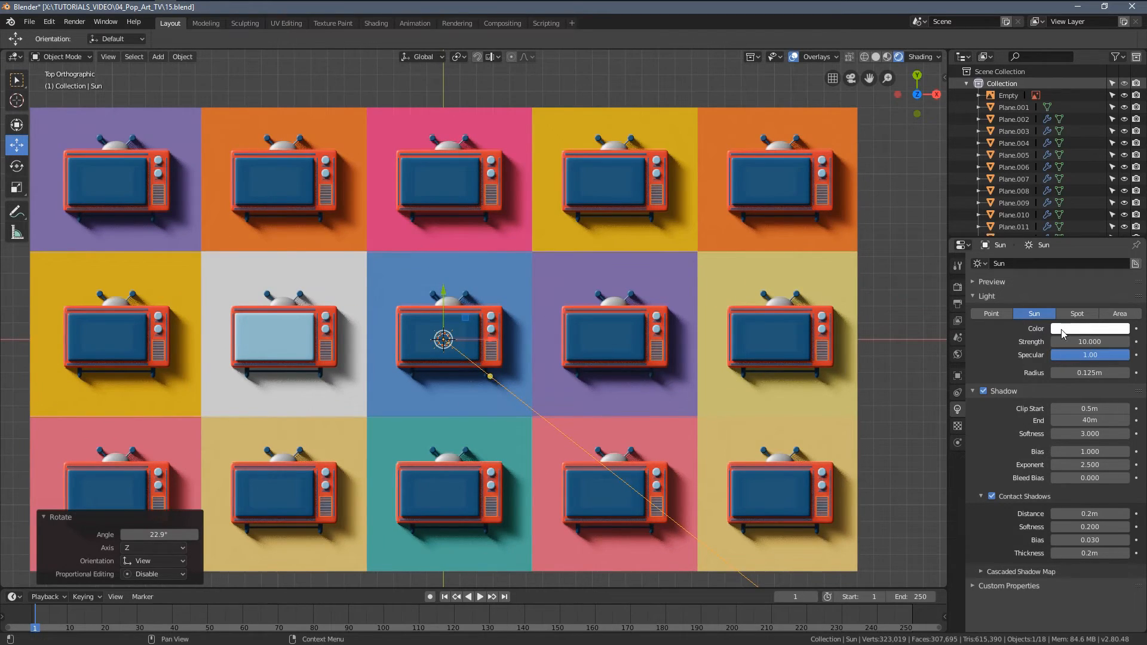
text(5)
key(Return)
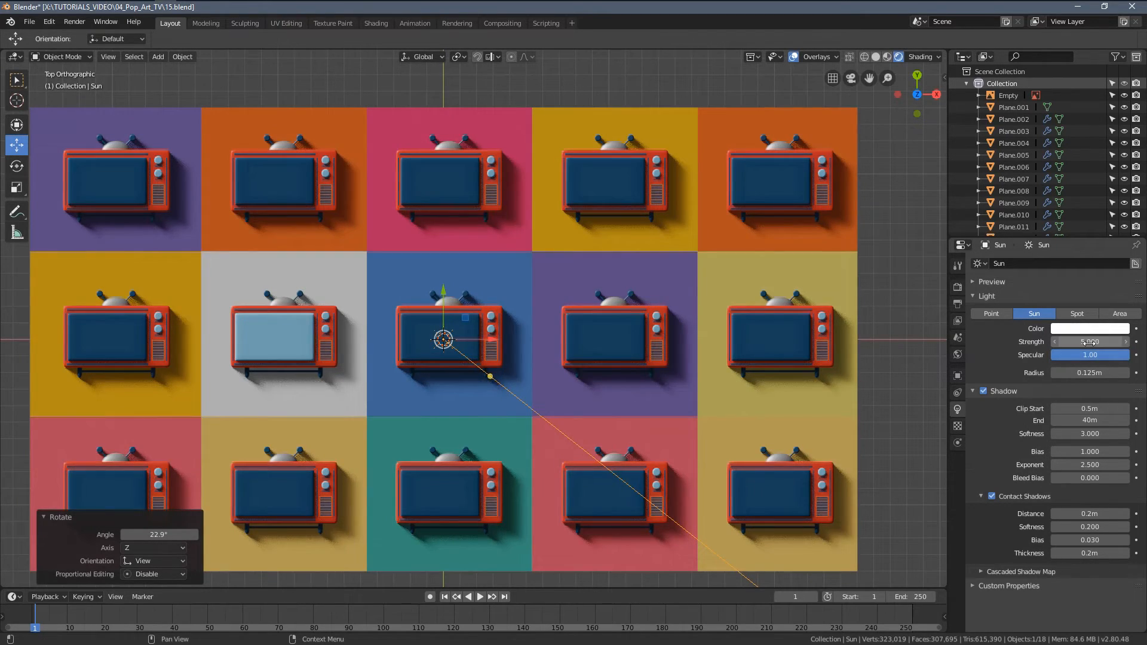
scroll(533, 376, up, 2)
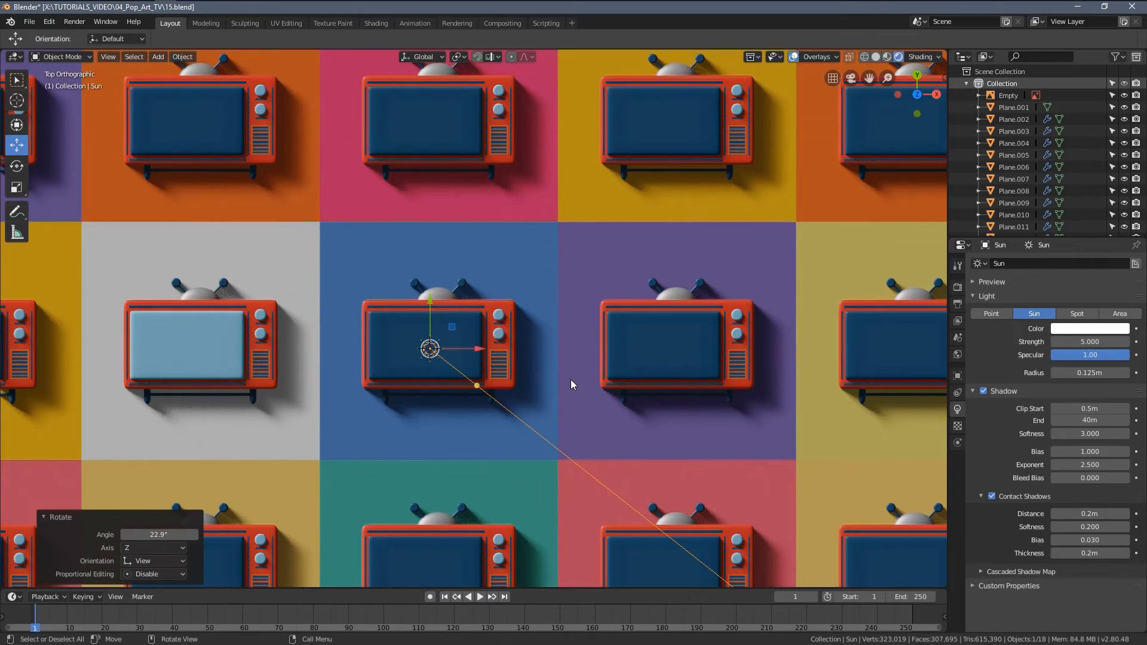
mouse_move(565, 378)
shift+middle_down()
mouse_move(529, 352)
mouse_move(322, 394)
mouse_move(411, 399)
shift+middle_up()
scroll(528, 346, up, 2)
key(a)
key(a)
scroll(493, 403, up, 2)
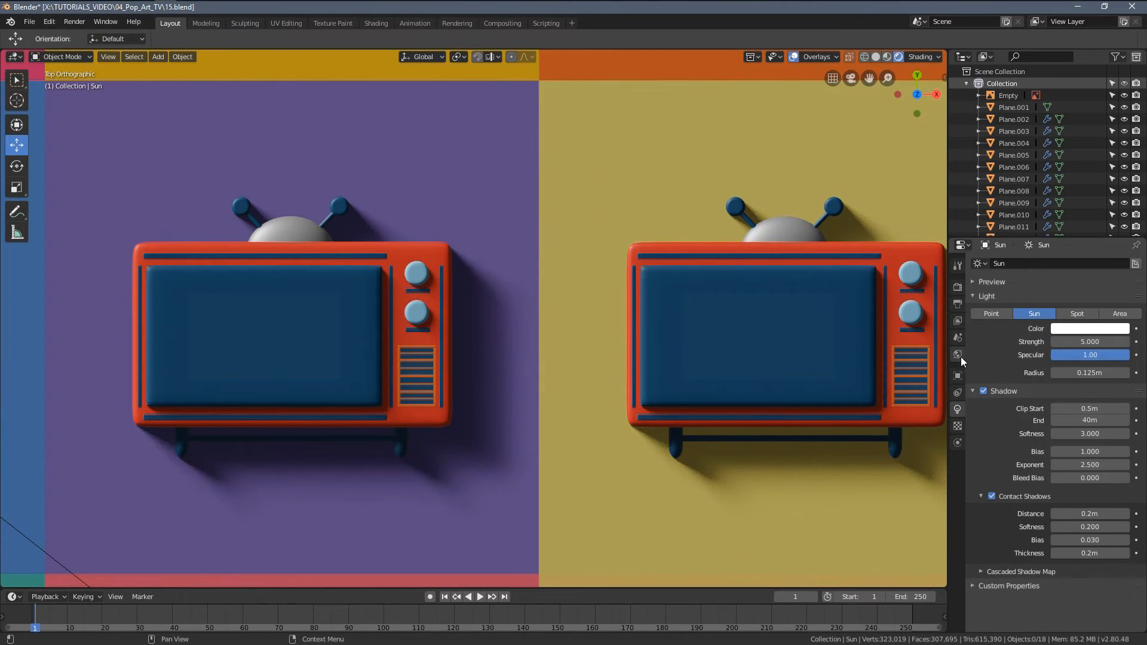
Set the world background color to white.
click(957, 355)
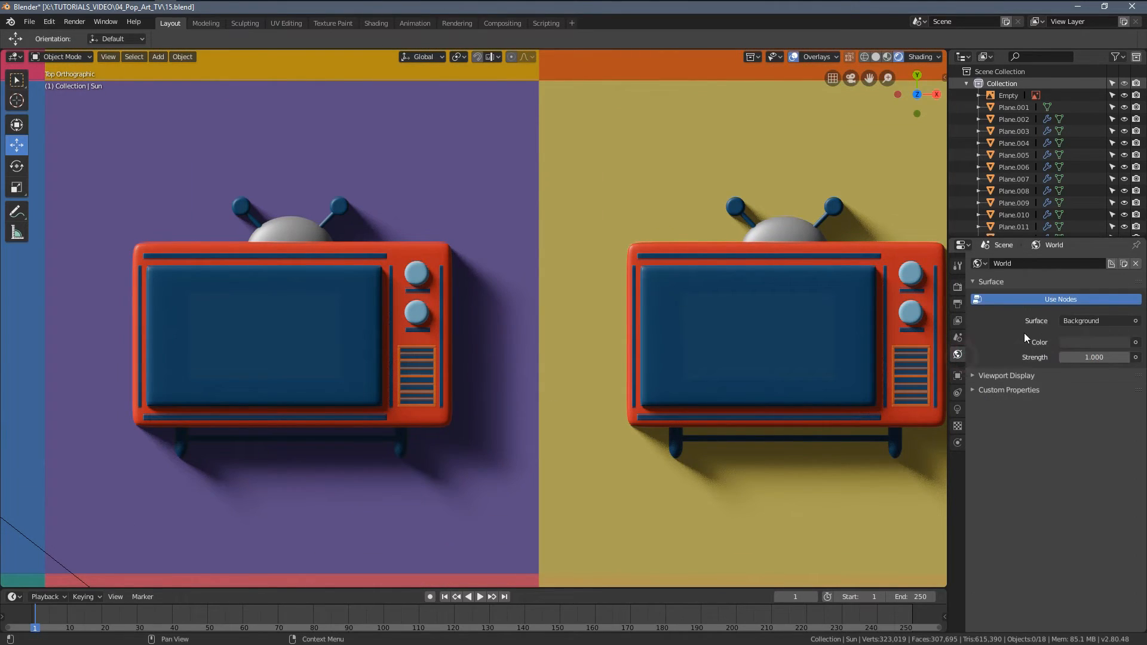
click(1077, 341)
drag(1040, 313, 1123, 313)
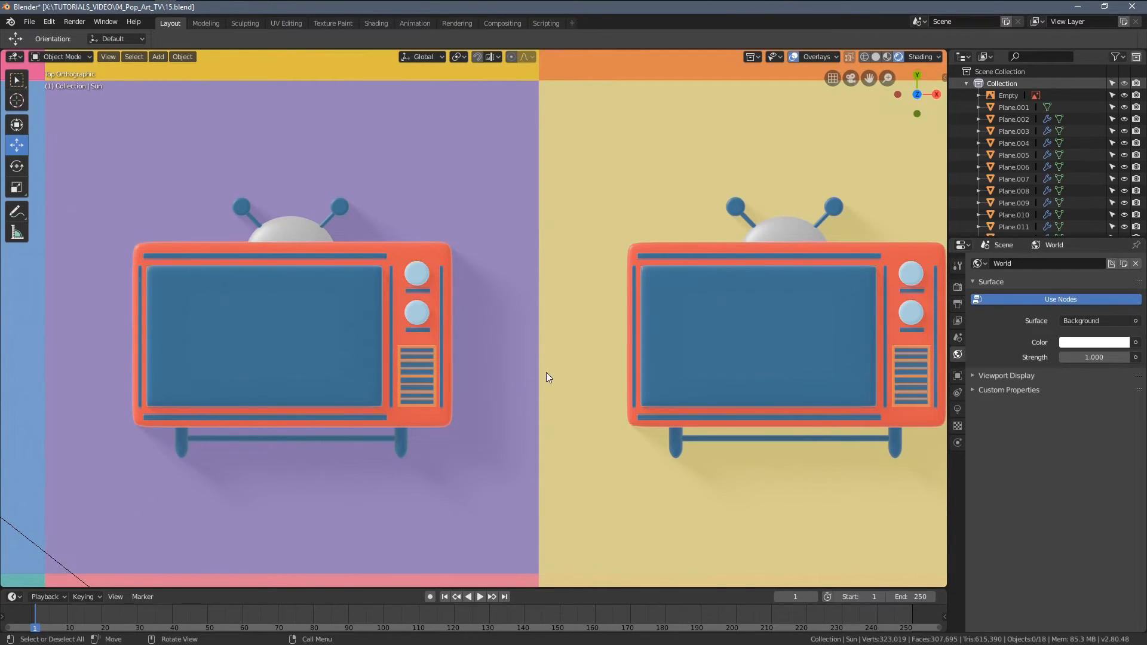
scroll(532, 378, down, 5)
shift+middle_drag(479, 325, 762, 399)
shift+middle_drag(436, 303, 438, 242)
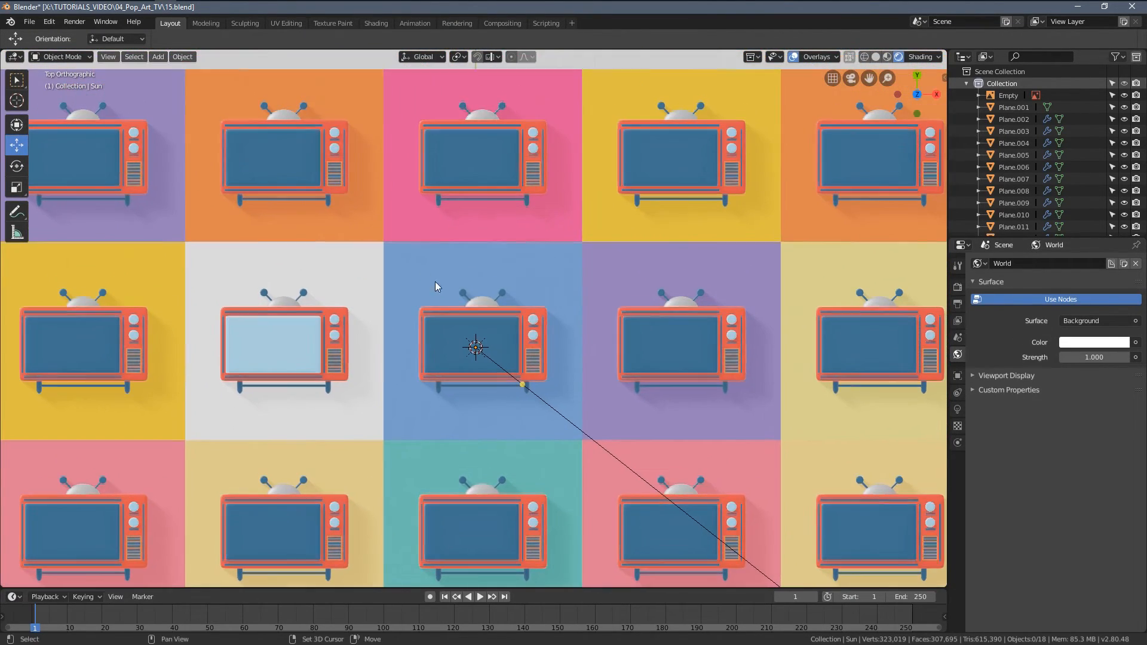
Set the world background strength to 0.4.
scroll(526, 317, up, 2)
mouse_move(1098, 357)
mouse_down()
mouse_move(1069, 357)
mouse_move(1091, 358)
mouse_up()
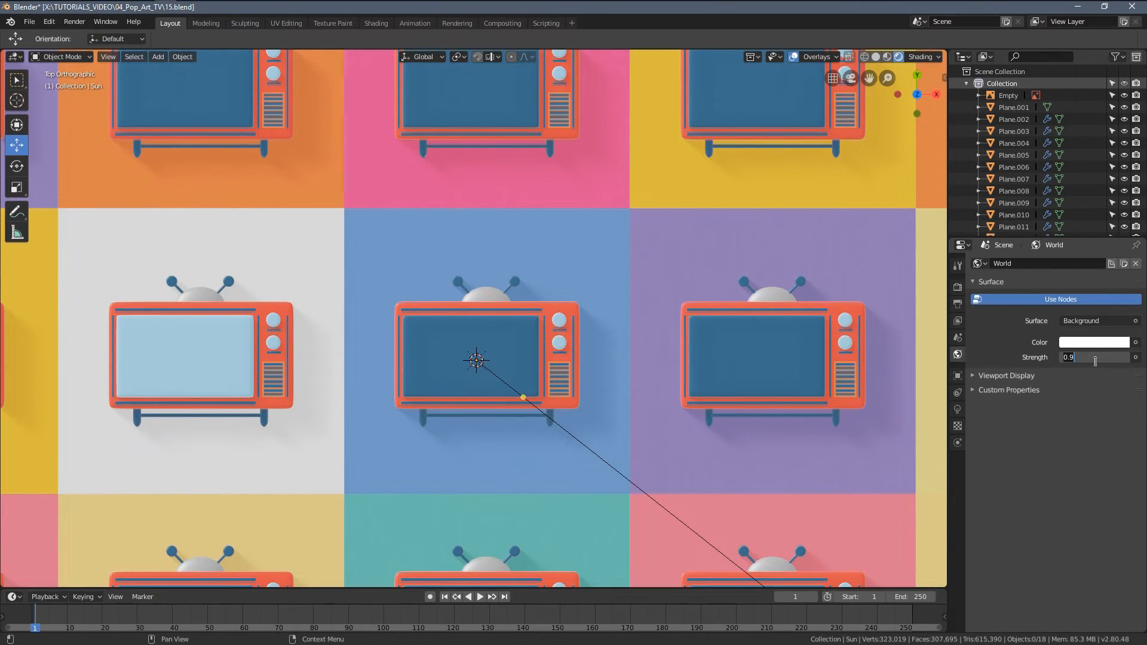
key(Return)
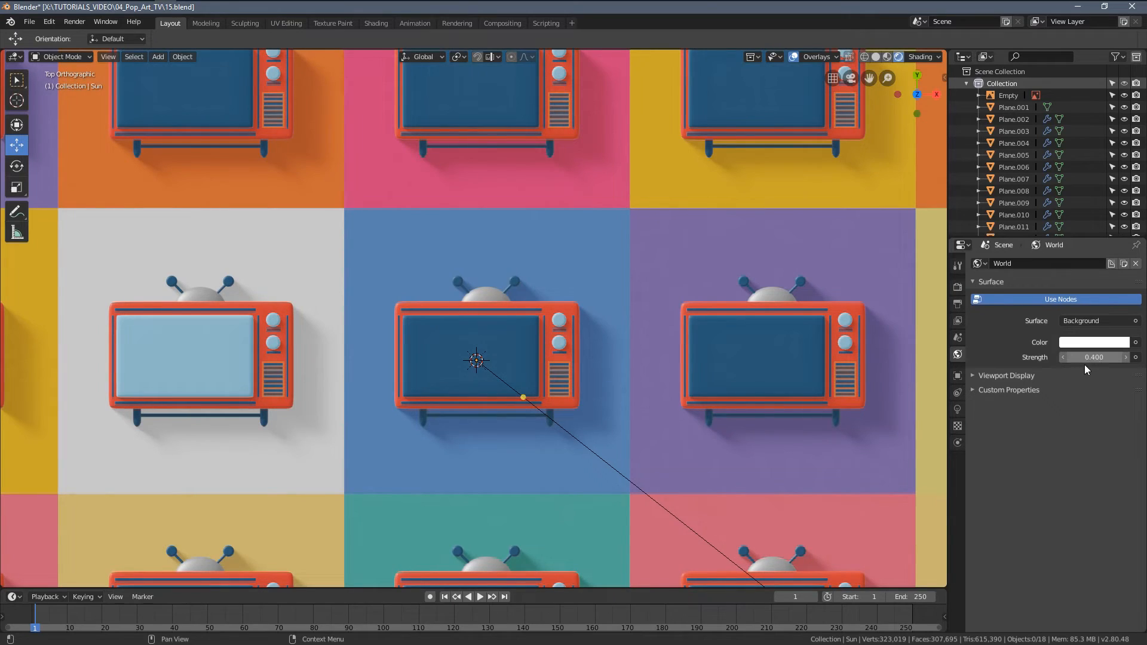
scroll(693, 340, down, 3)
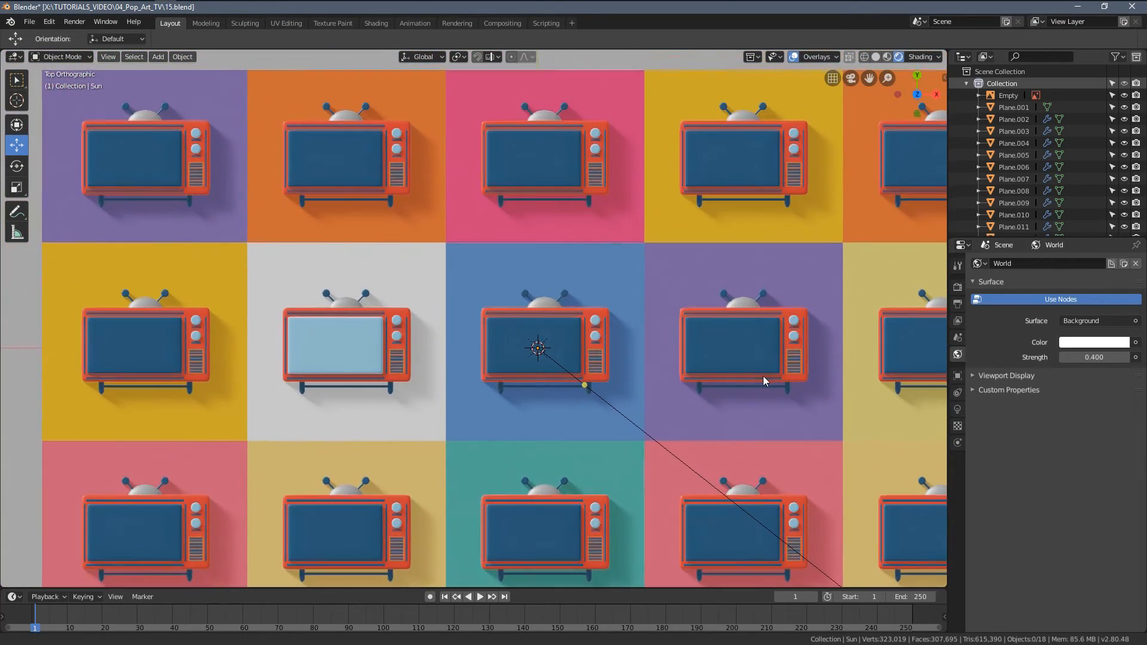
shift+middle_drag(762, 376, 627, 365)
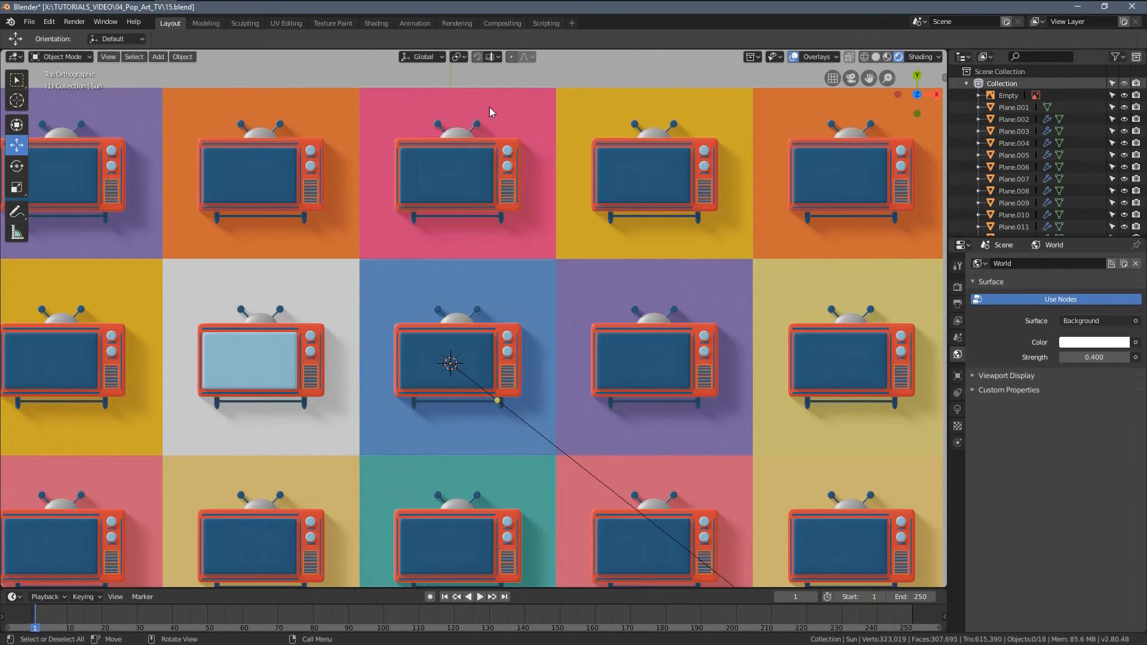
Change the render's color management view transform from Filmic to Default.
click(957, 287)
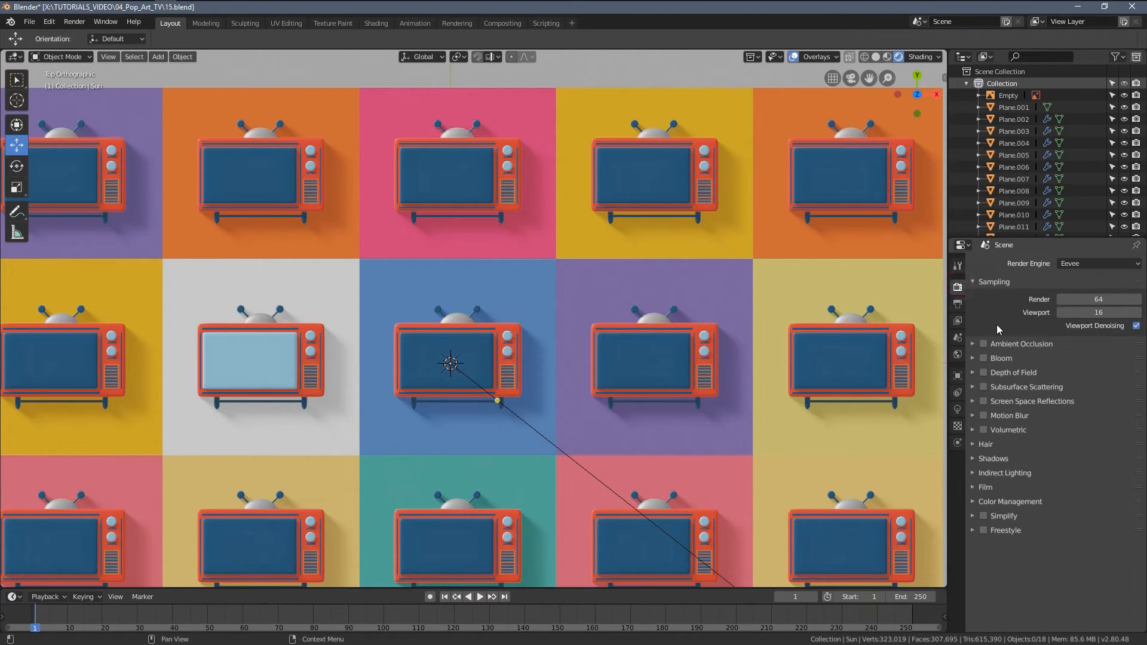
click(978, 503)
scroll(1065, 524, down, 1)
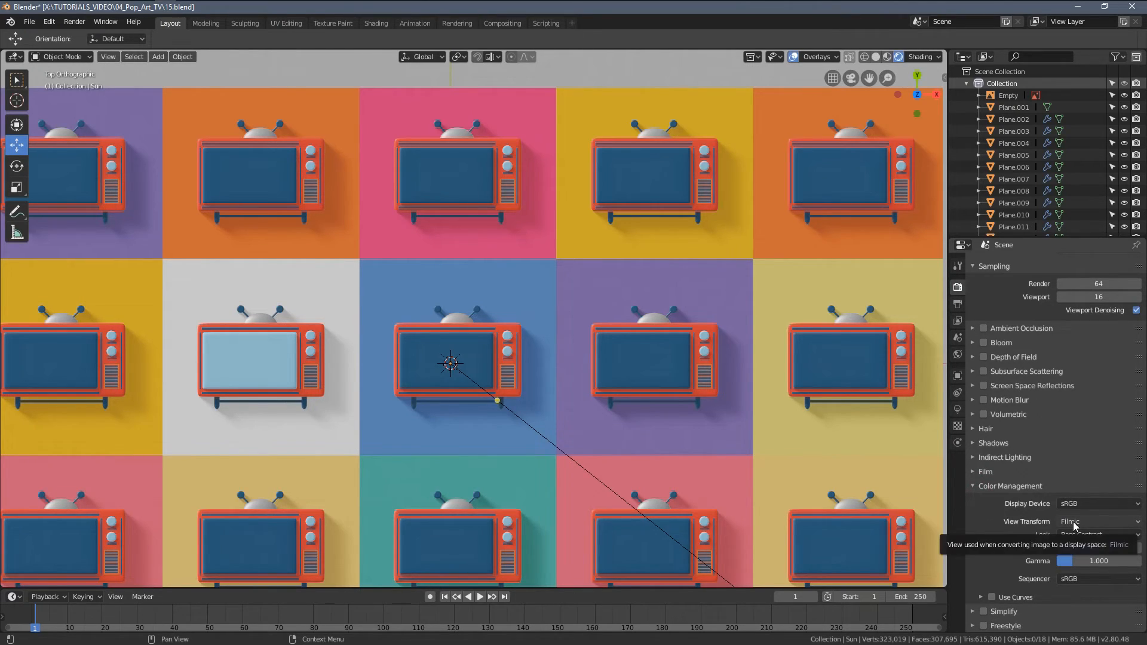
click(1087, 527)
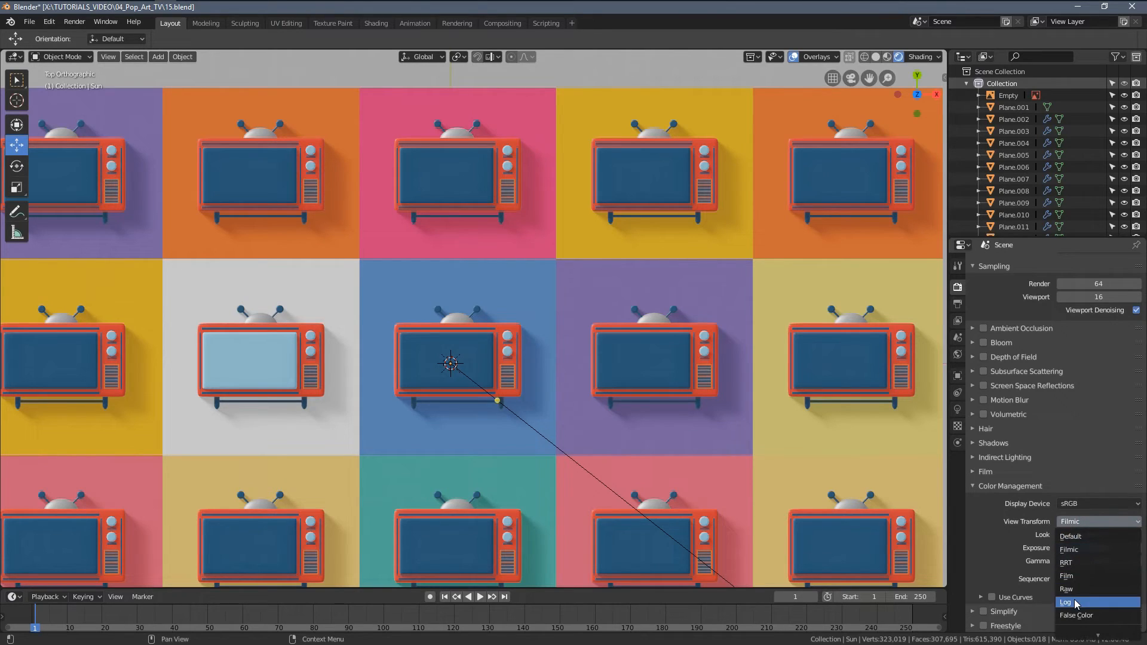
click(1080, 523)
click(1083, 542)
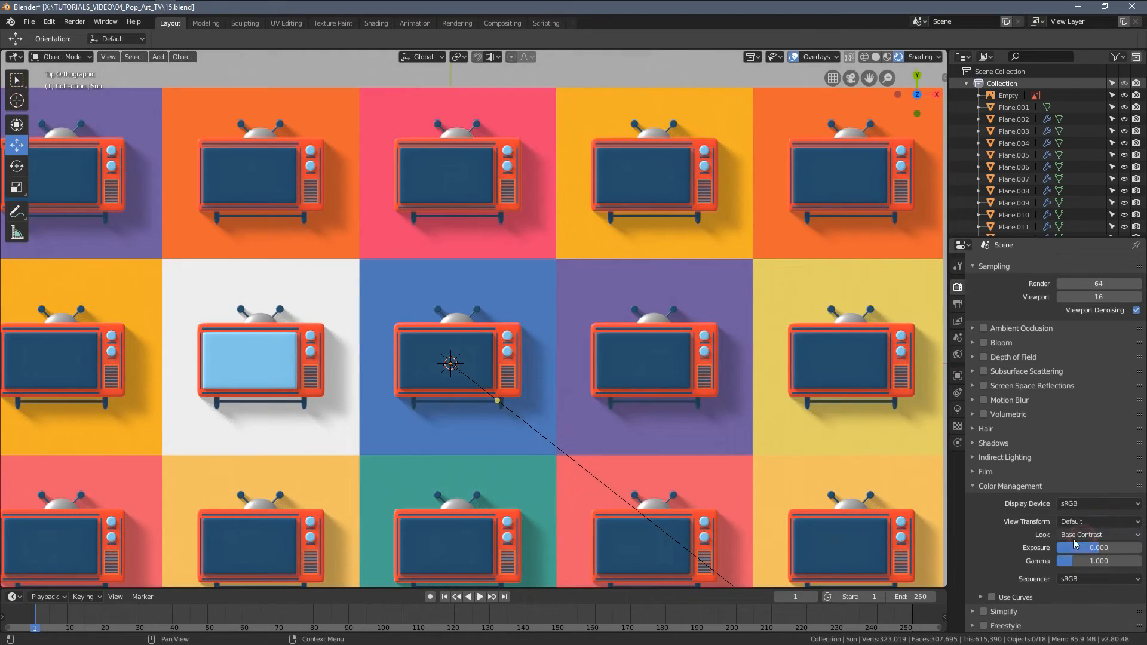
Set the color management exposure to 0.3.
scroll(469, 278, down, 1)
shift+middle_drag(467, 375, 505, 342)
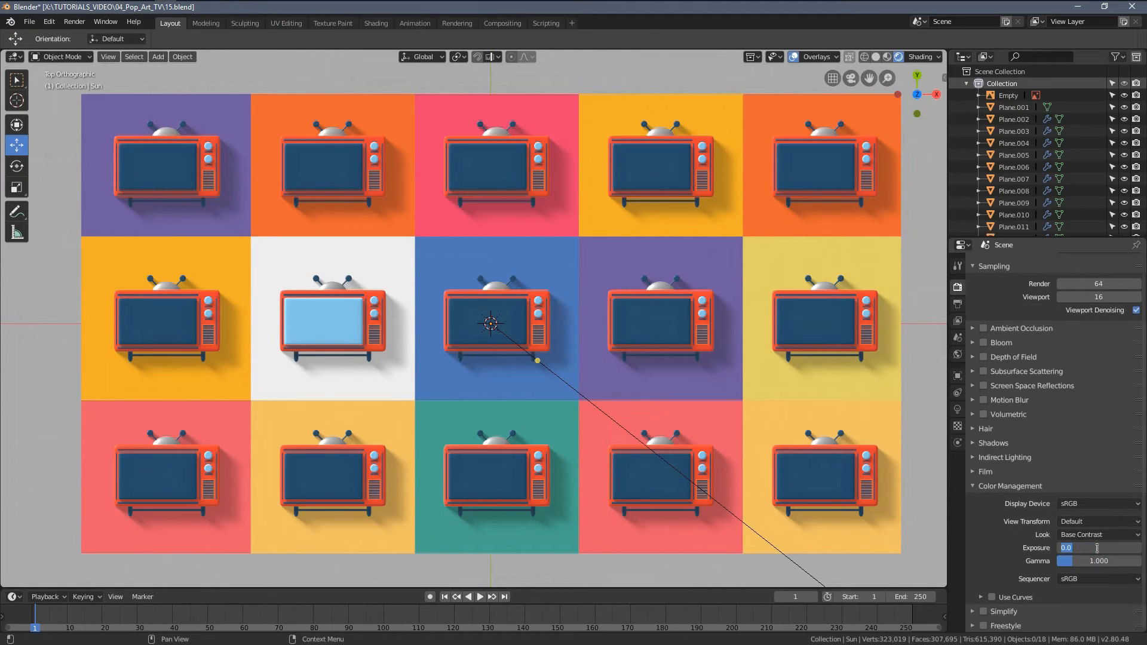
key(Return)
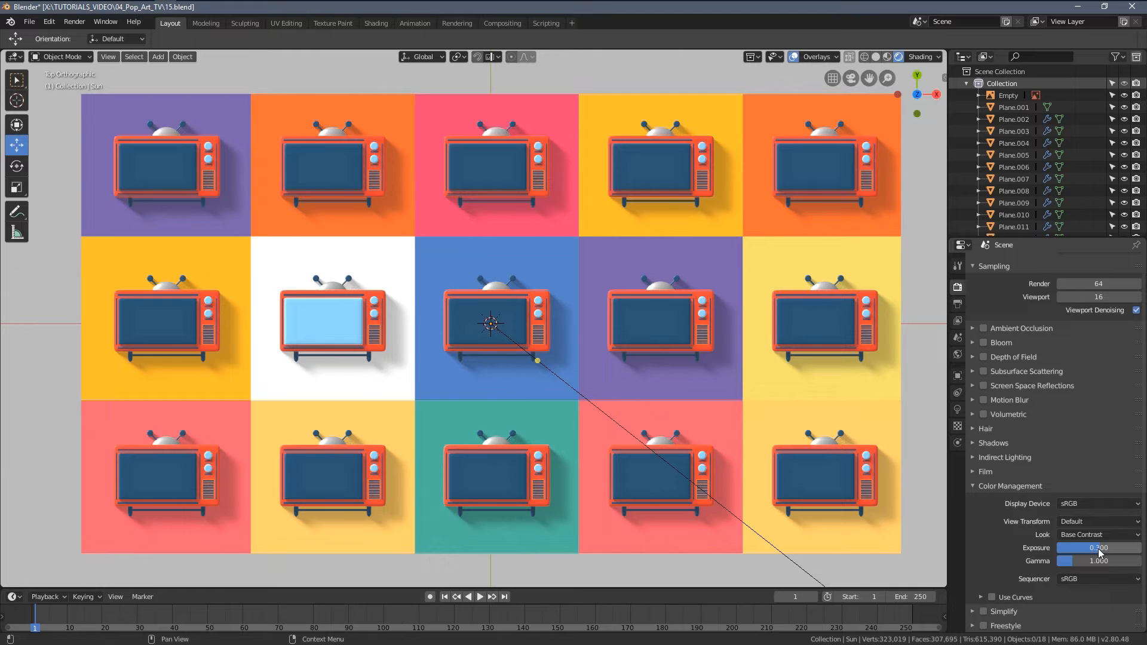
Compare the rendered TV grid's colors with the reference image placed below it.
mouse_move(622, 297)
shift+middle_down()
mouse_move(627, 329)
mouse_move(565, 167)
shift+middle_up()
scroll(565, 268, down, 3)
mouse_move(548, 351)
shift+middle_down()
mouse_move(551, 305)
mouse_move(517, 394)
shift+middle_up()
click(385, 413)
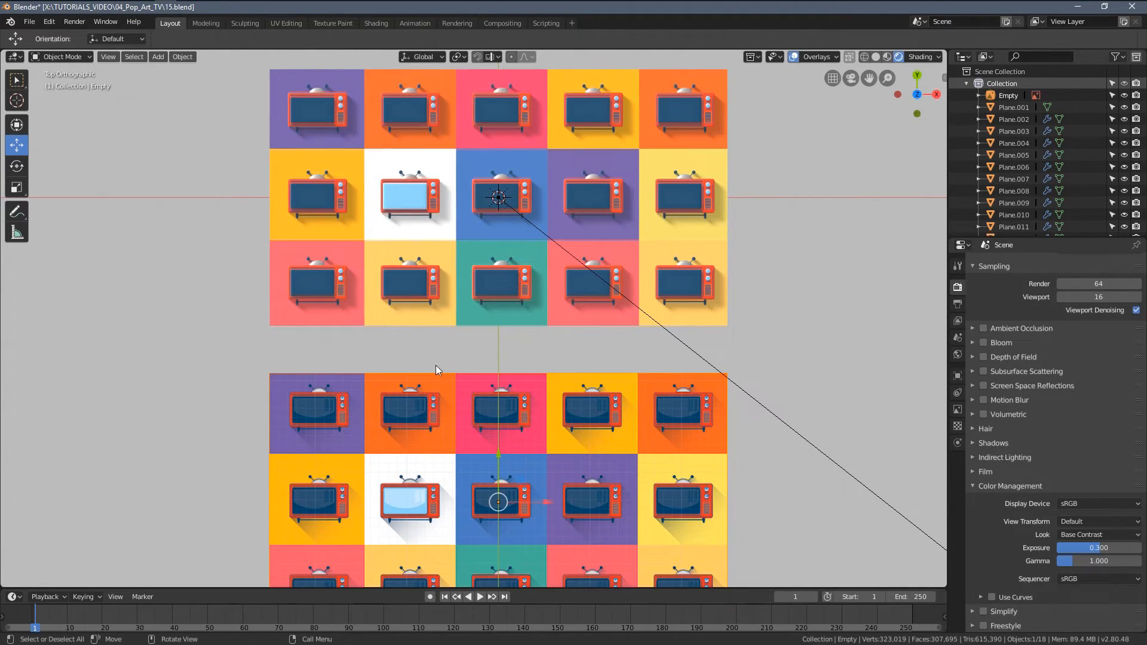
scroll(485, 405, down, 1)
shift+middle_drag(532, 450, 525, 531)
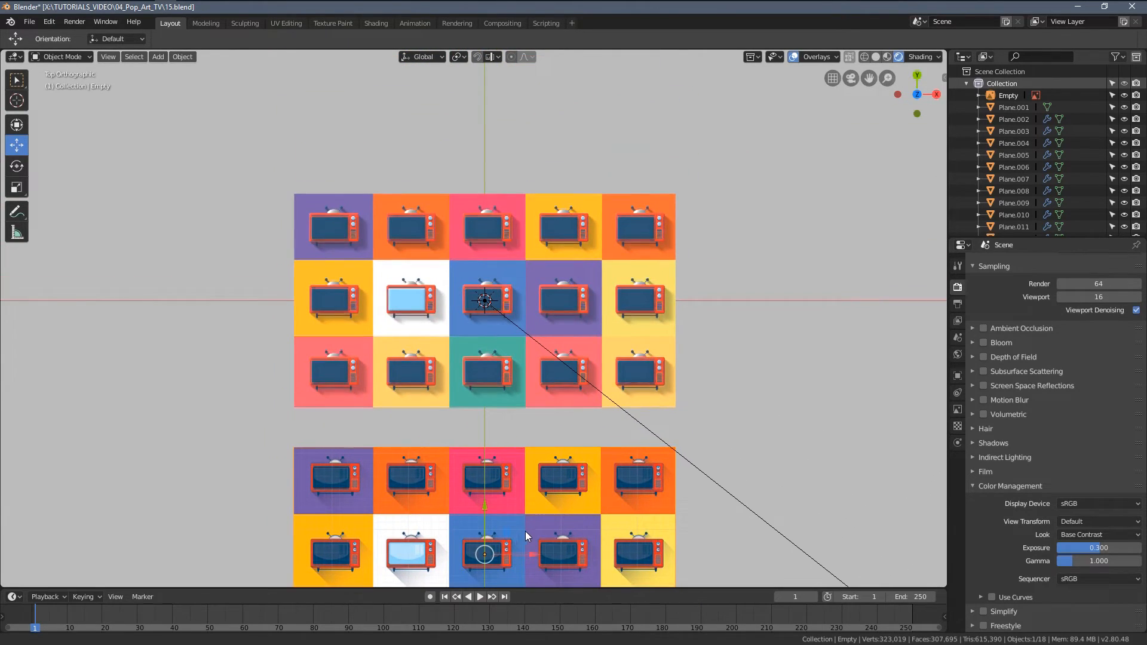
scroll(527, 382, up, 4)
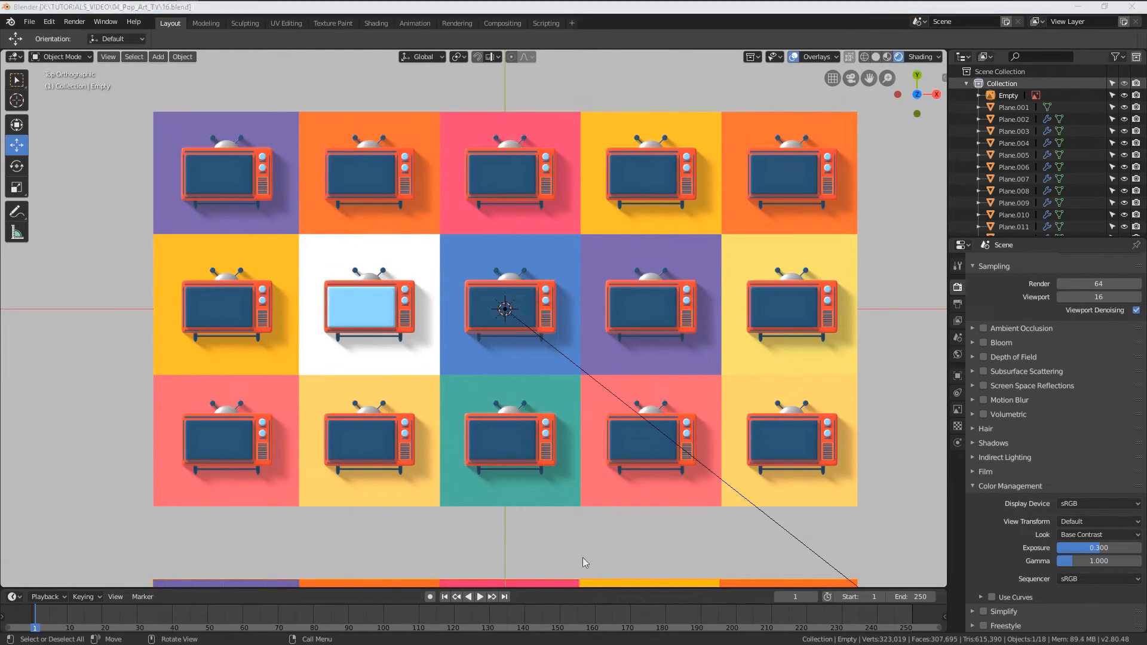
Add a camera at the world origin and raise it along the Z axis.
key(shift+a)
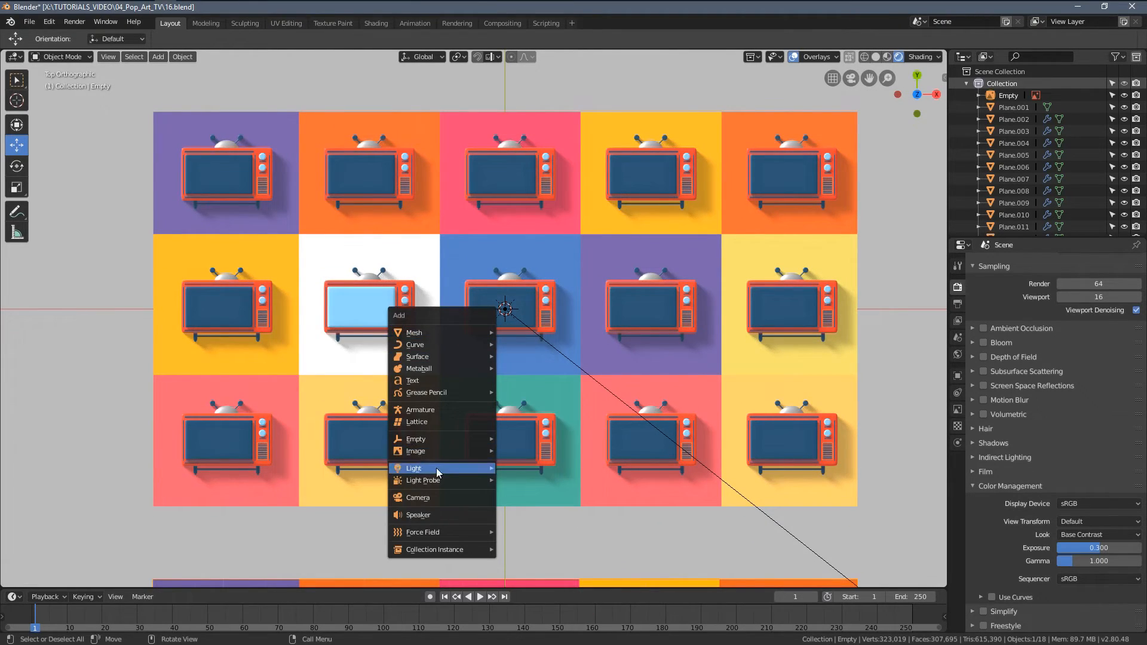
click(421, 497)
middle_drag(635, 405, 484, 315)
key(g)
key(z)
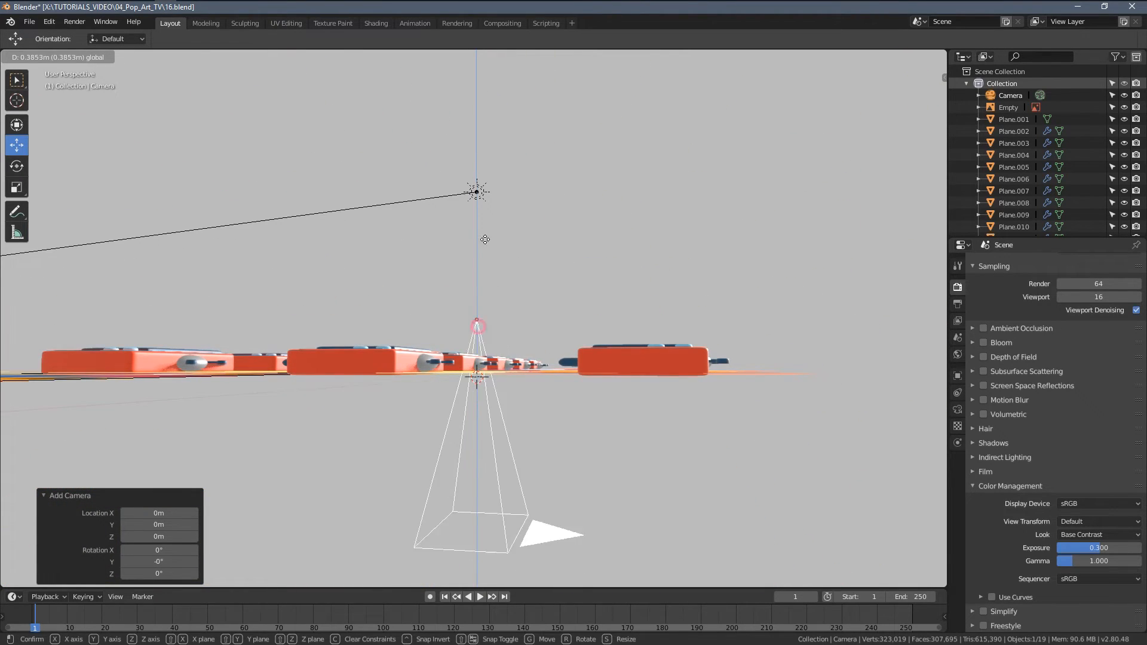
click(432, 428)
Raise the camera a further 0.255 m along Z, above the sun light, and look through it.
middle_drag(432, 428, 497, 141)
key(g)
key(z)
click(475, 122)
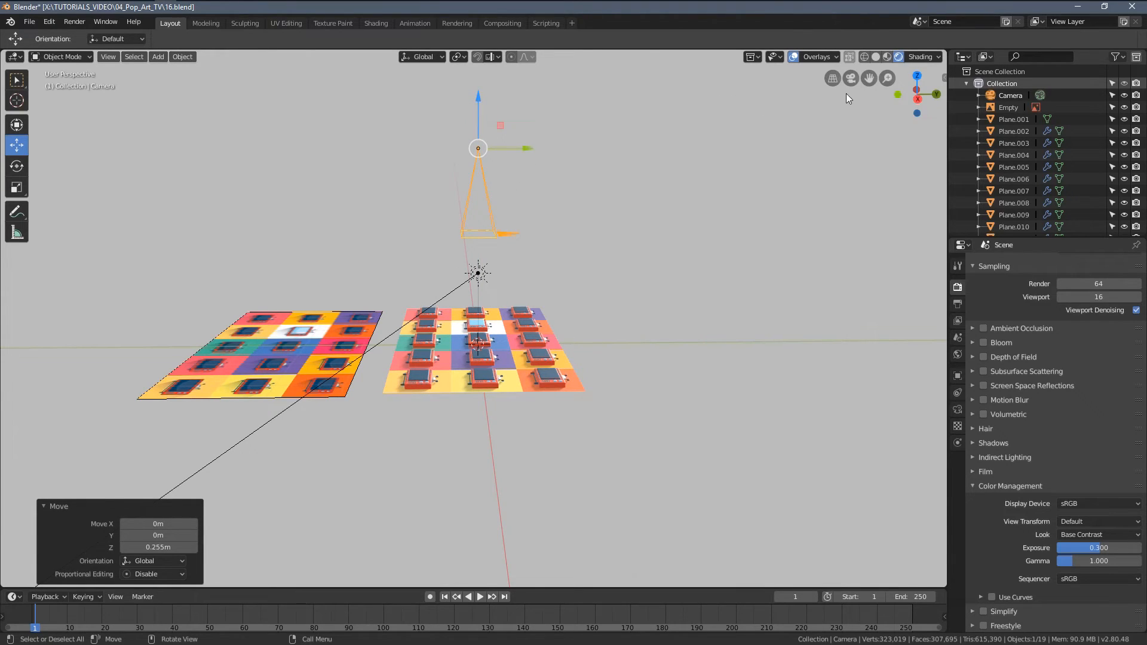
click(850, 78)
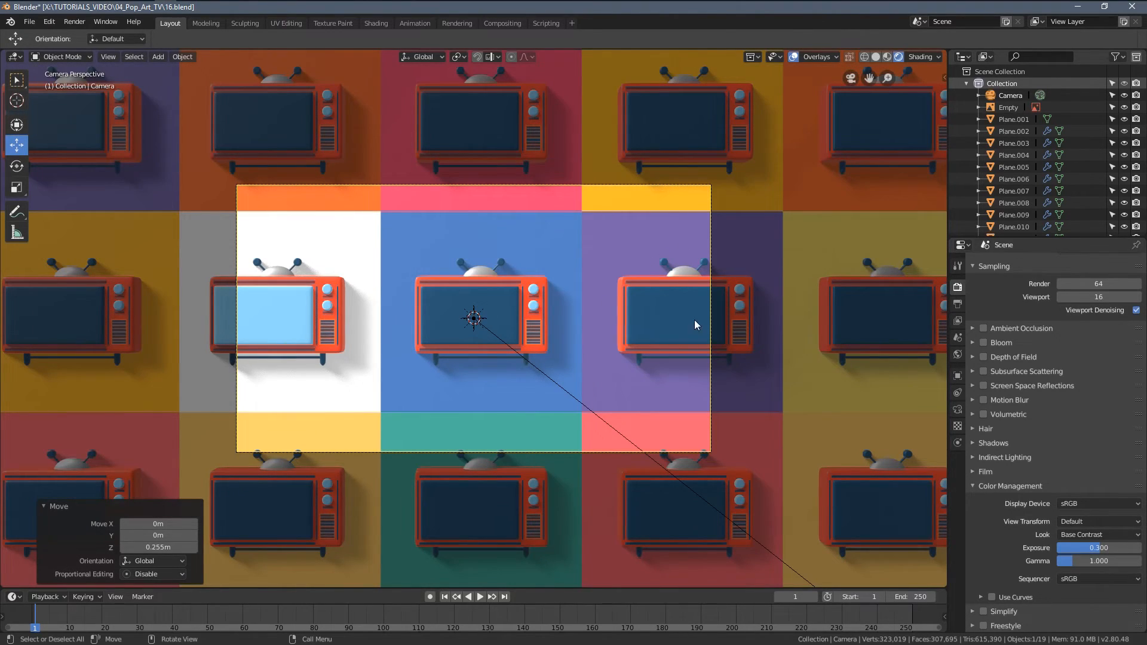
Turn the outliner area into a second 3D viewport and widen it.
click(963, 57)
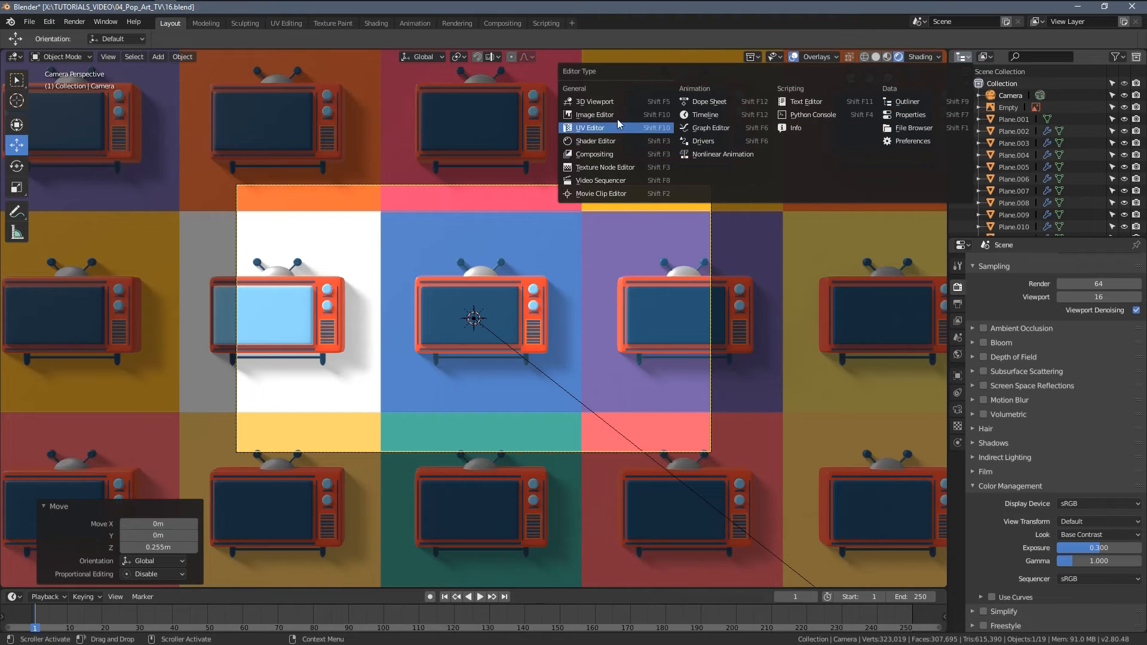
click(595, 101)
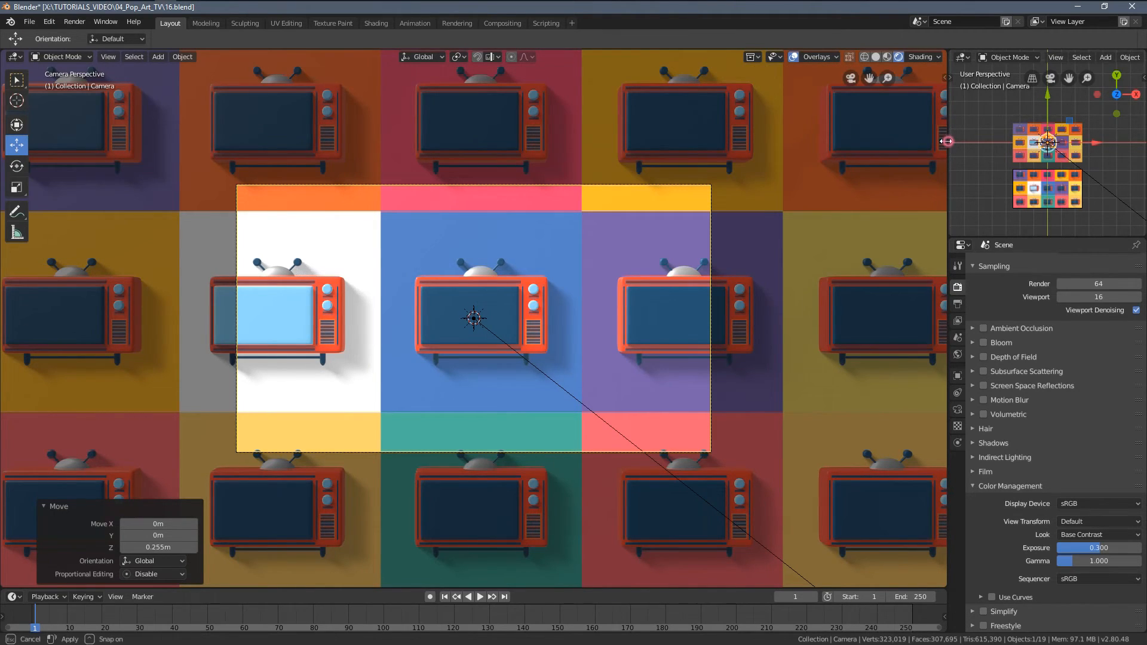
drag(948, 141, 851, 141)
middle_drag(932, 143, 967, 142)
In the second viewport's right side view, raise the camera until its frame encloses the whole TV grid, and open the camera's lens settings.
key(KP_3)
key(KP_Decimal)
drag(999, 108, 993, 226)
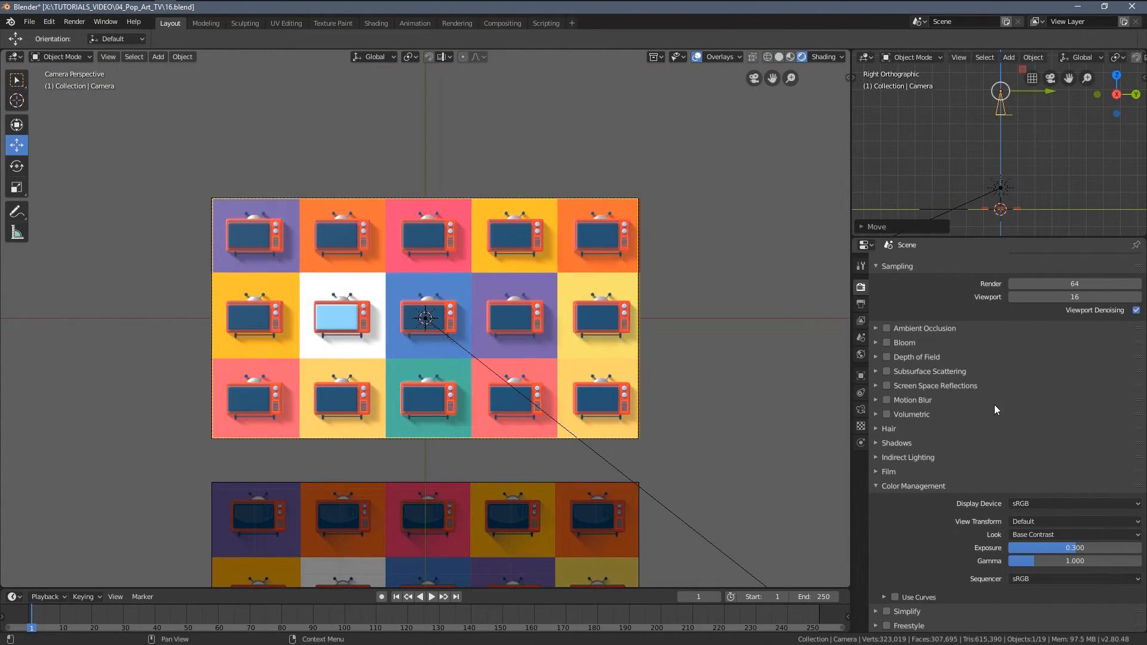
click(861, 410)
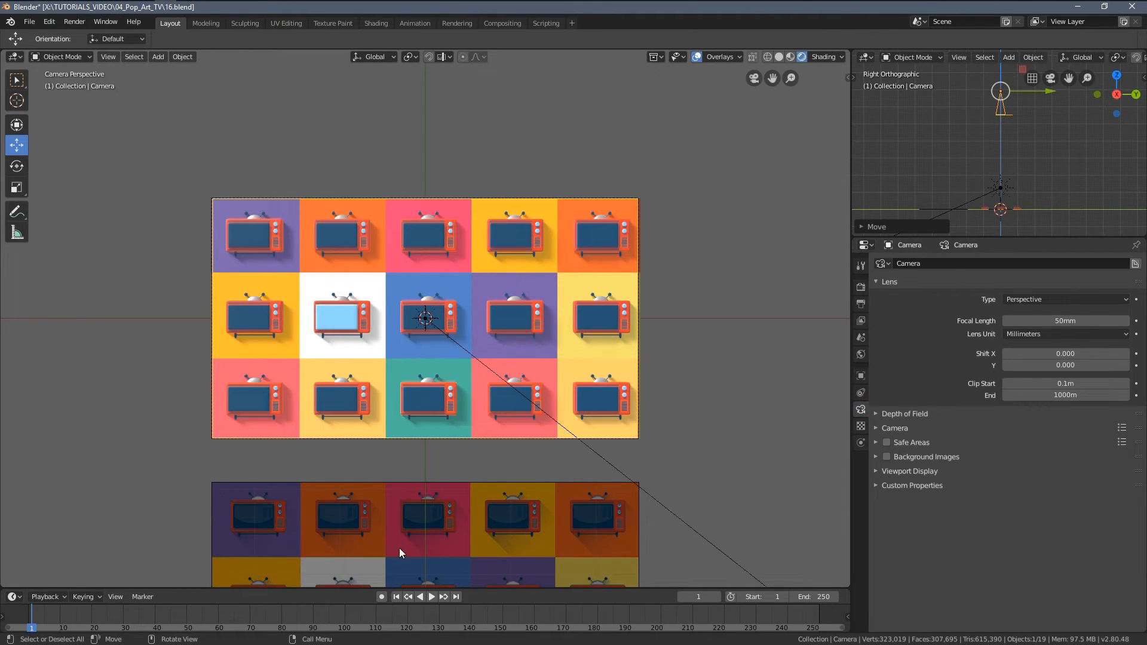
Set the camera's passepartout opacity to 1.000 so the area outside its frame is fully black.
click(877, 472)
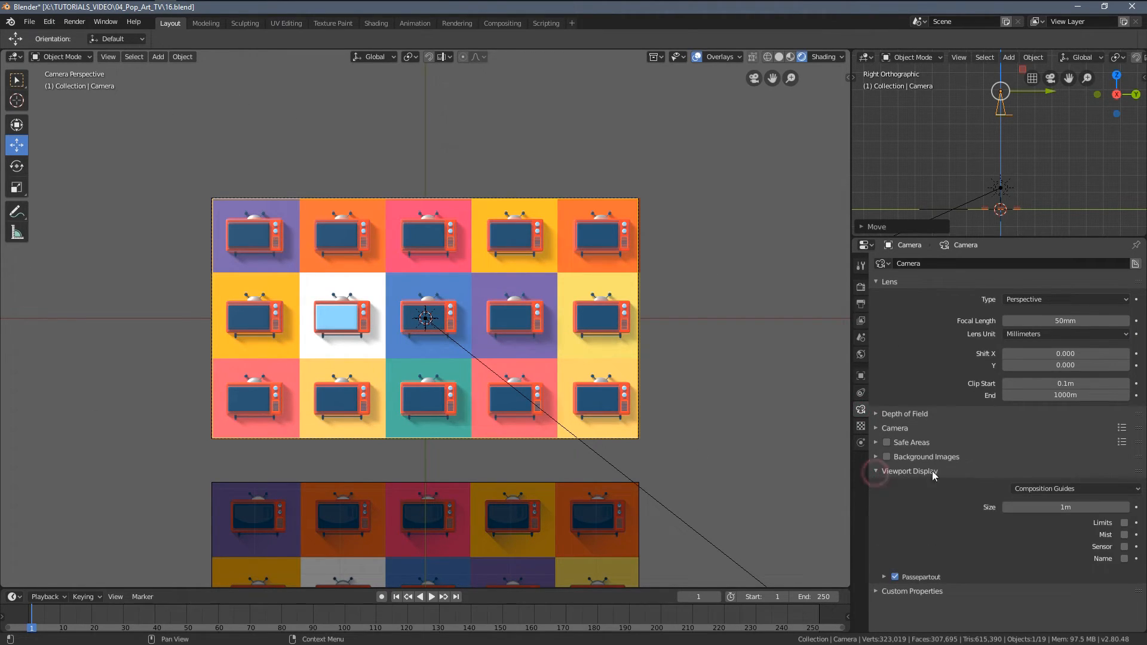
click(873, 473)
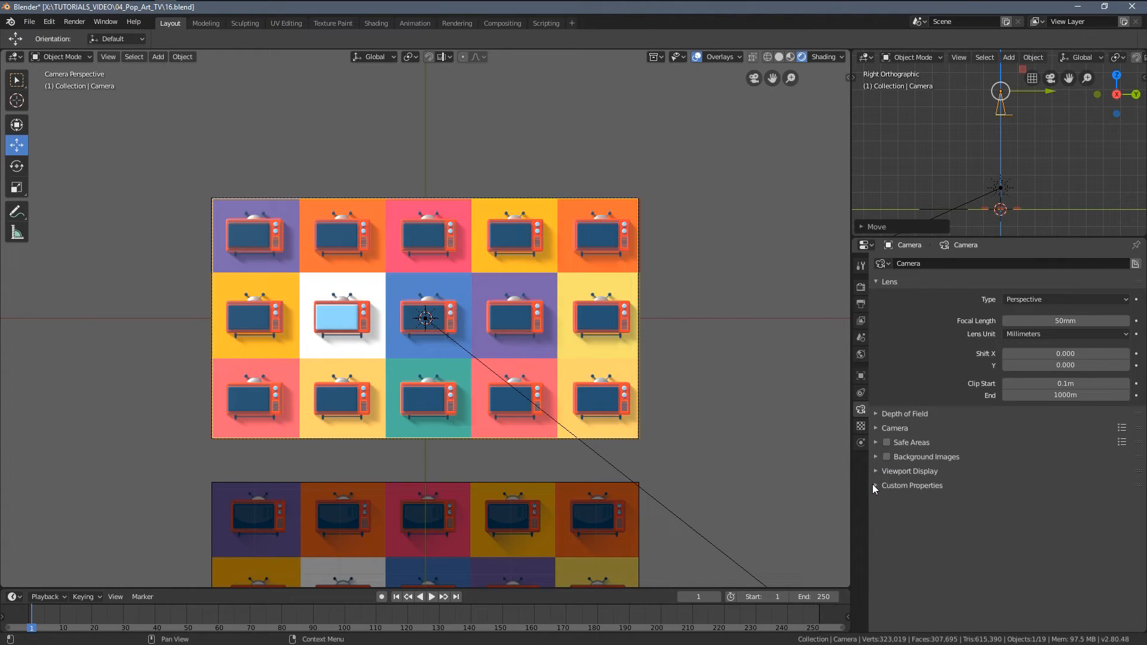
click(876, 428)
click(876, 428)
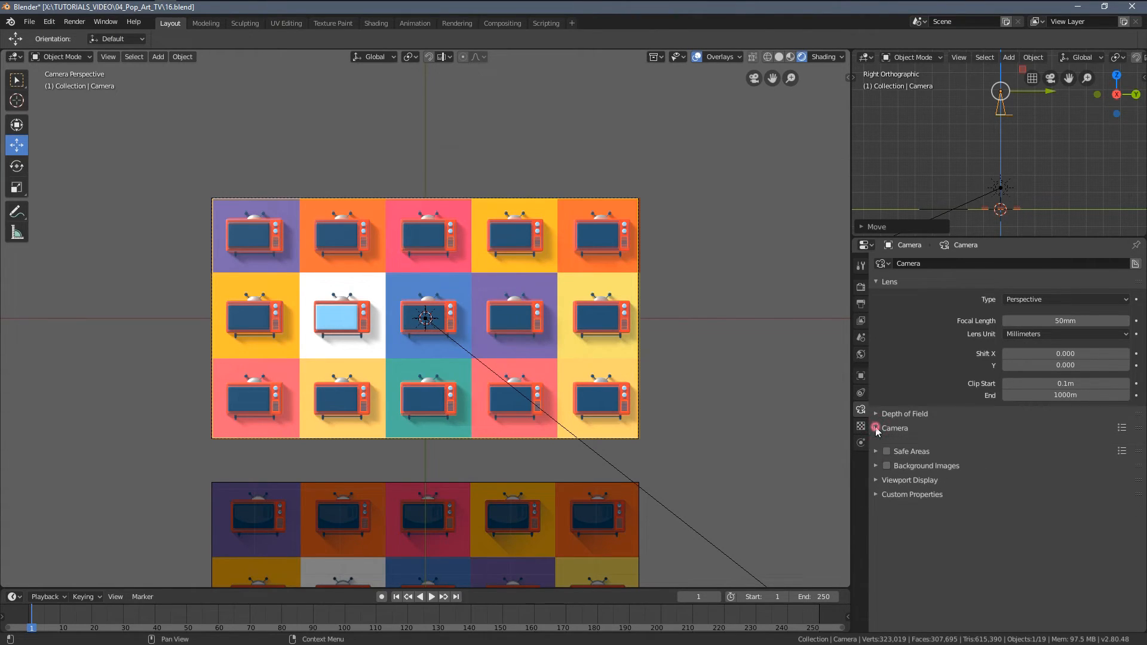
click(876, 471)
click(926, 578)
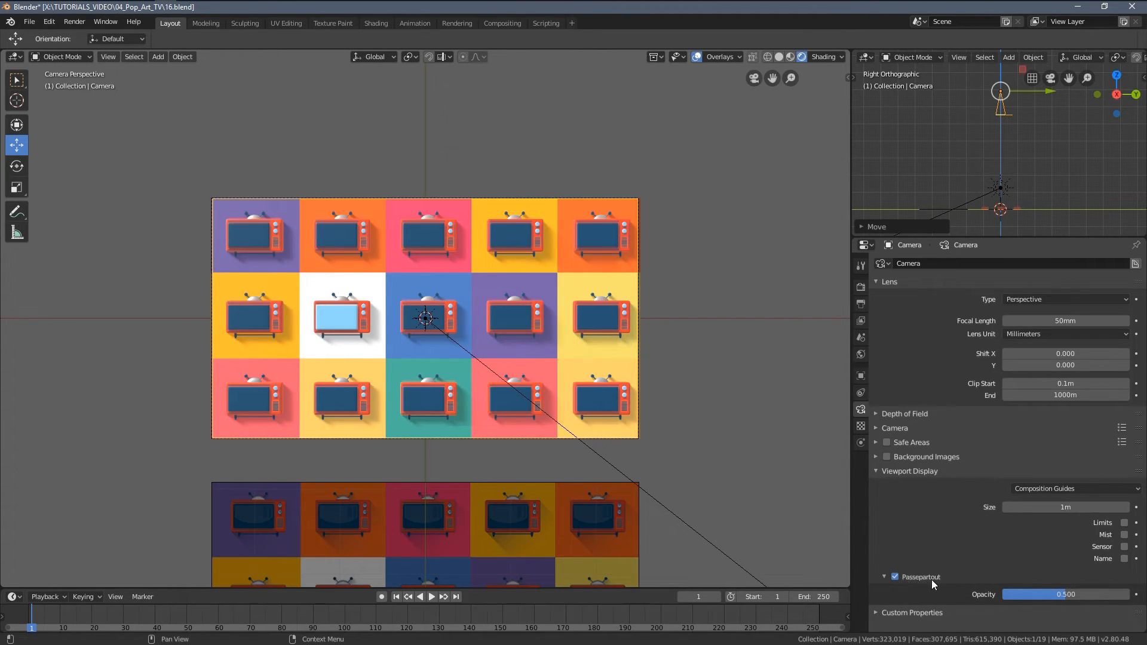
drag(1059, 596, 1126, 596)
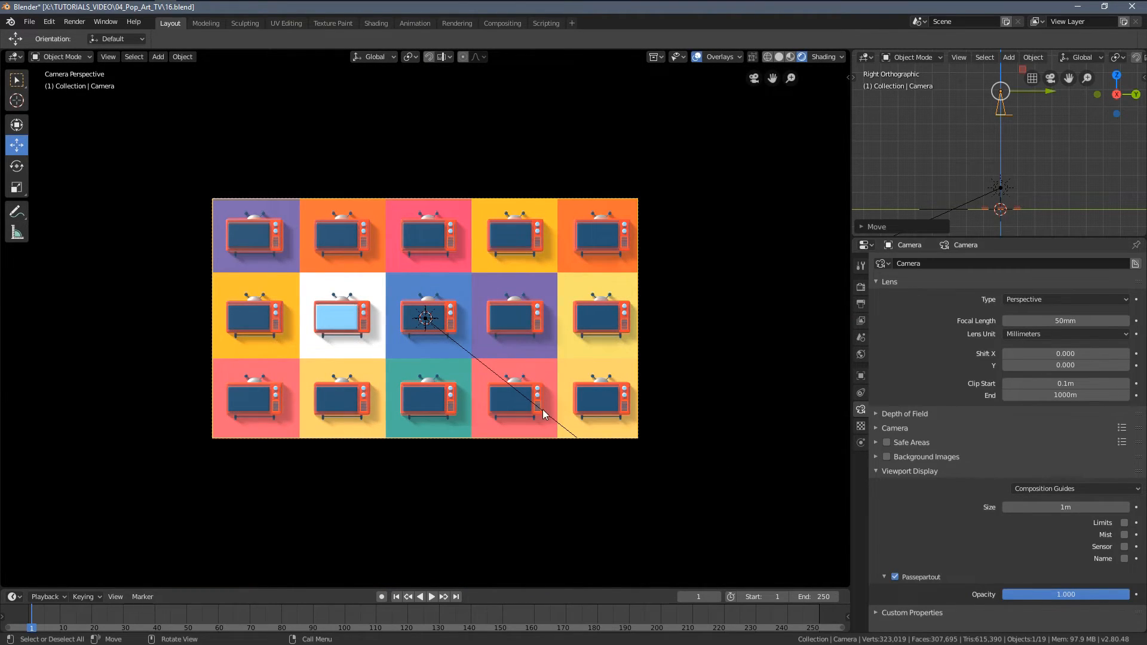
scroll(542, 409, up, 2)
scroll(490, 412, up, 1)
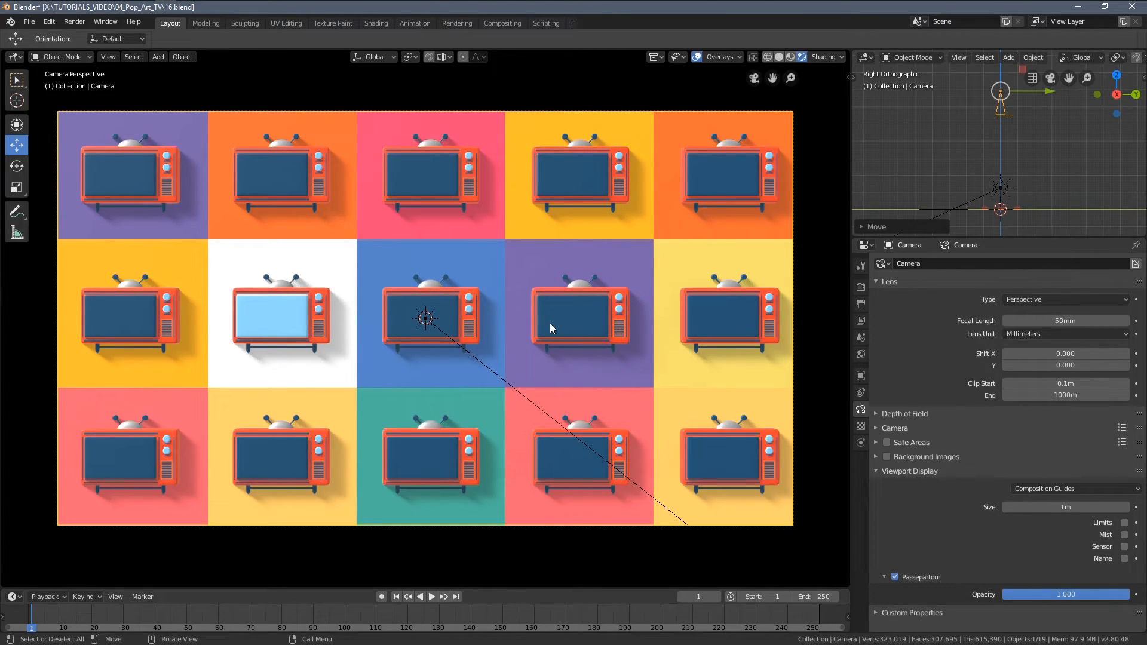
Render the camera view as a still image, check the output dimension settings, and maximize the render window.
key(F12)
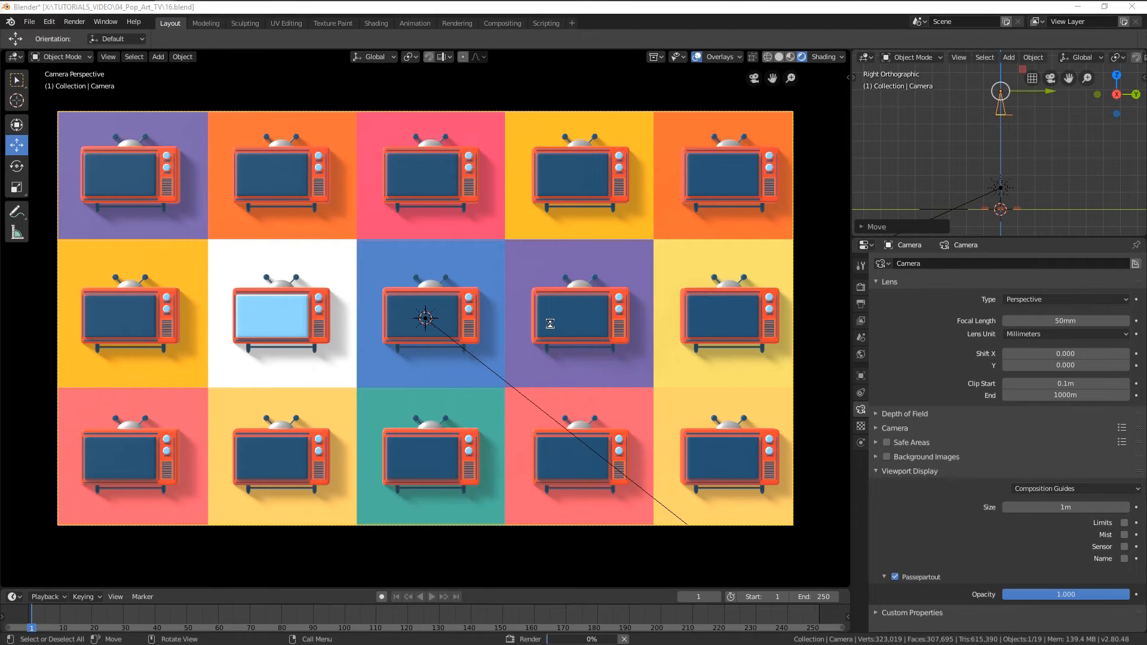
click(861, 304)
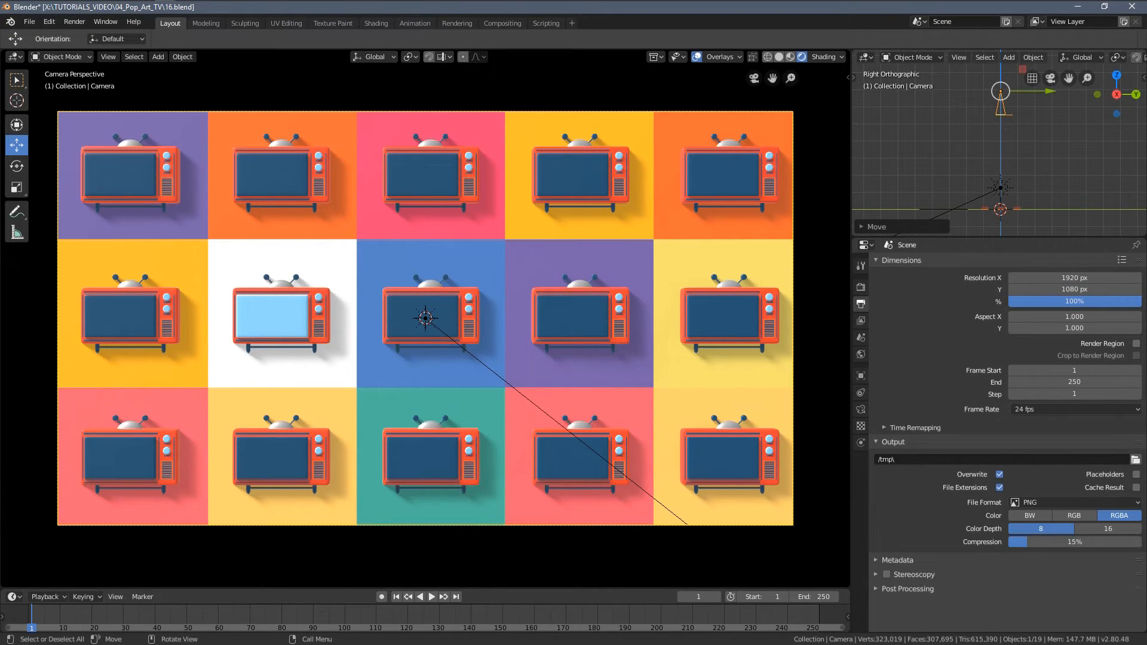
key(F12)
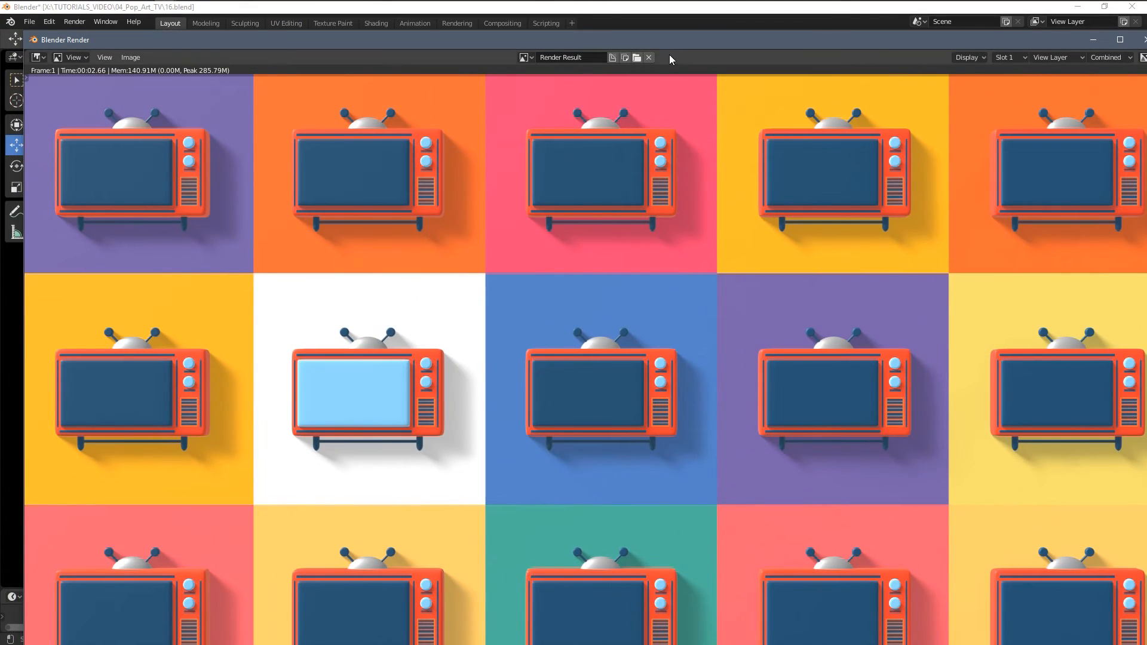
double_click(663, 39)
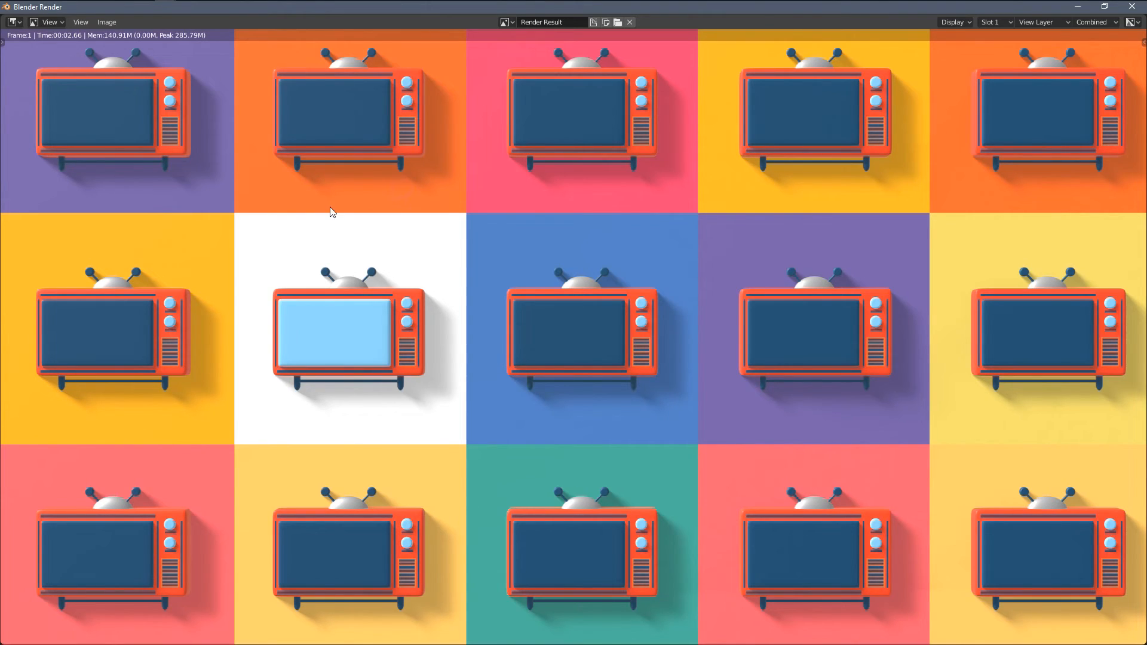
Open the save options for the render, choose JPEG with a higher quality, and cancel without saving.
click(105, 24)
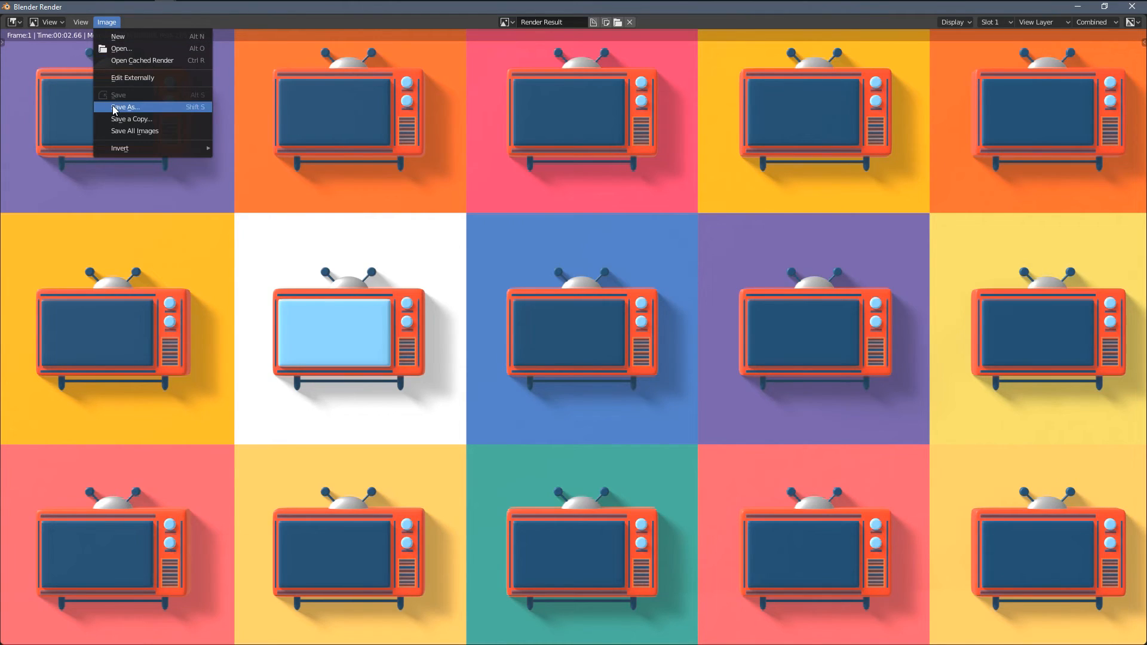
click(172, 112)
click(92, 453)
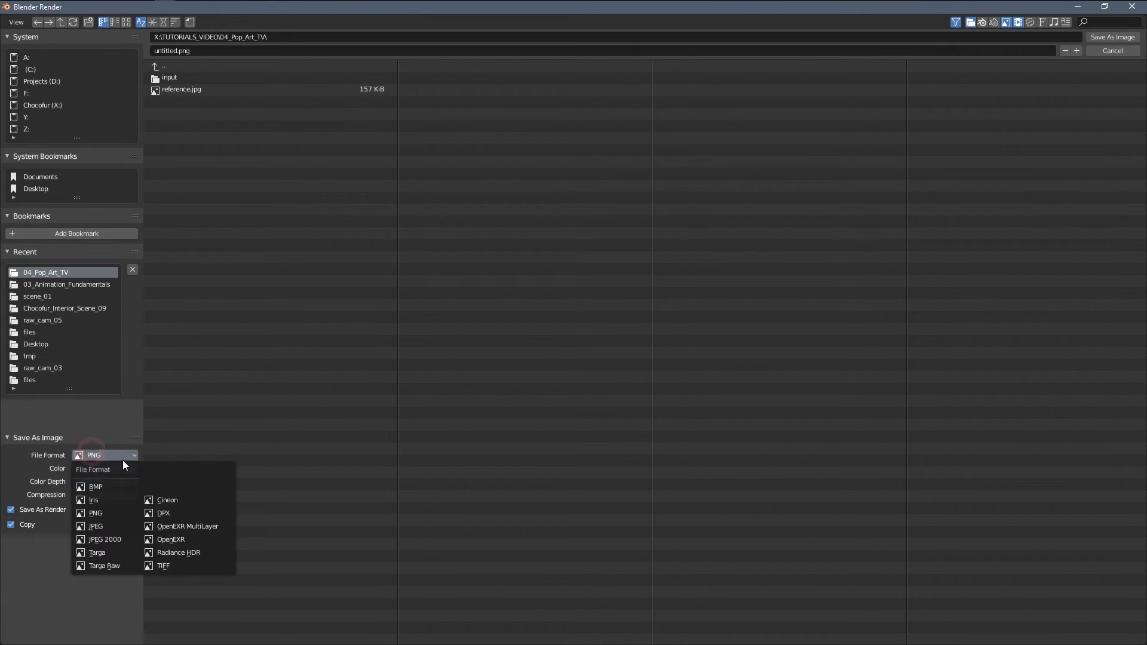
click(110, 528)
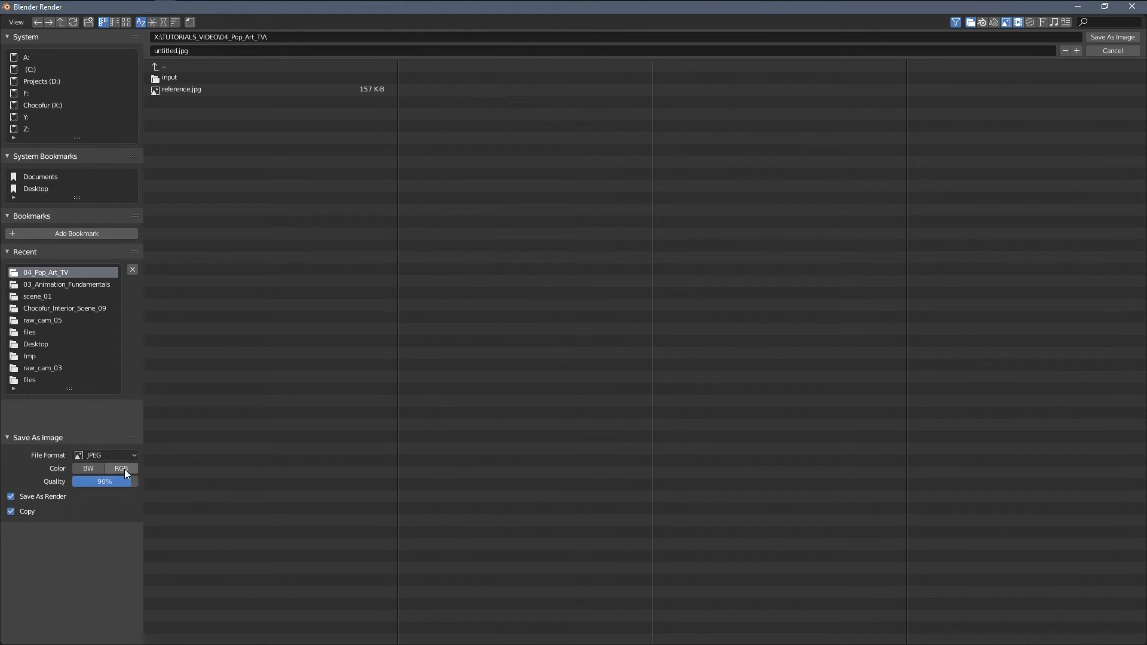
drag(127, 483, 139, 482)
click(1116, 54)
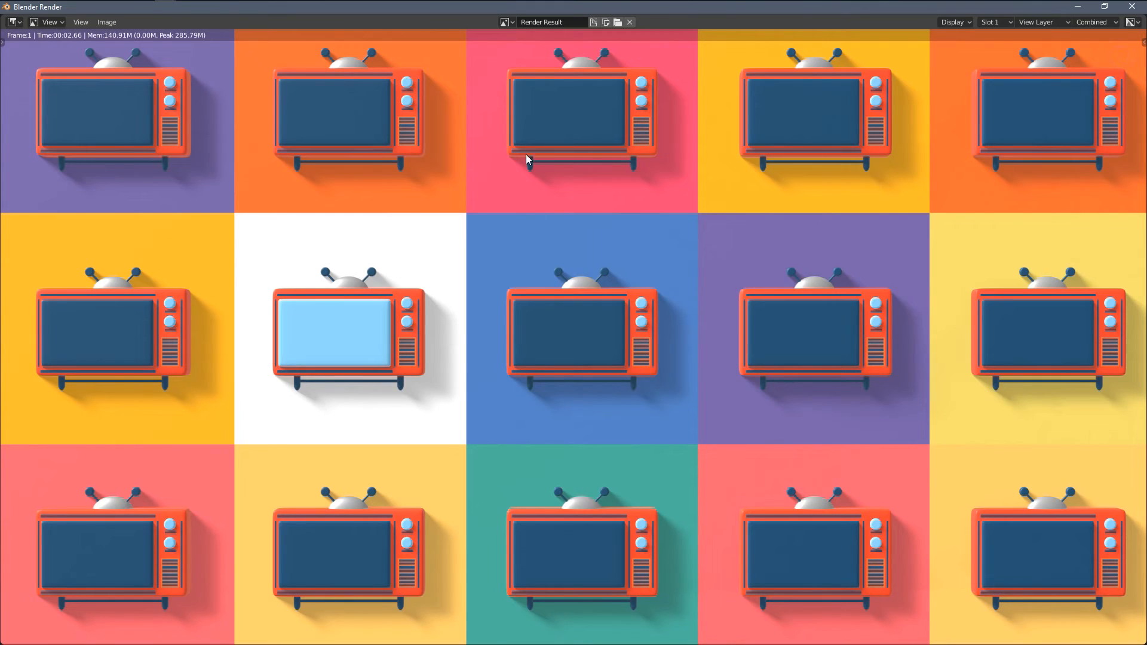
Move the render window out of the way and examine the render result in the Rendering workspace.
drag(486, 7, 605, 110)
drag(913, 110, 320, 122)
click(810, 119)
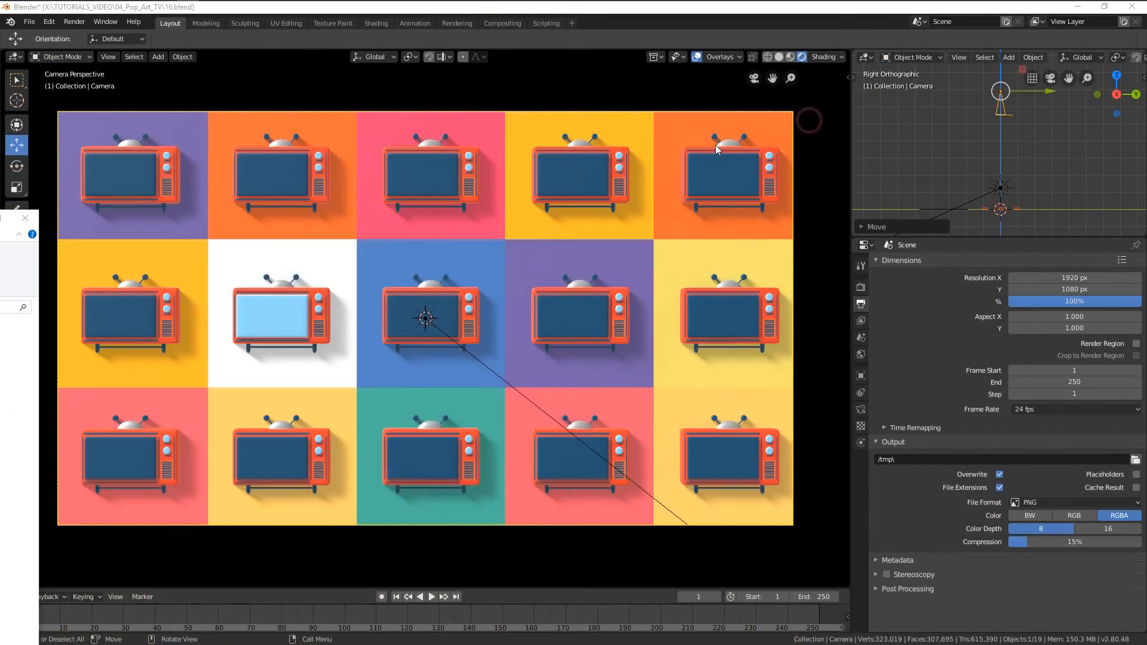
click(457, 23)
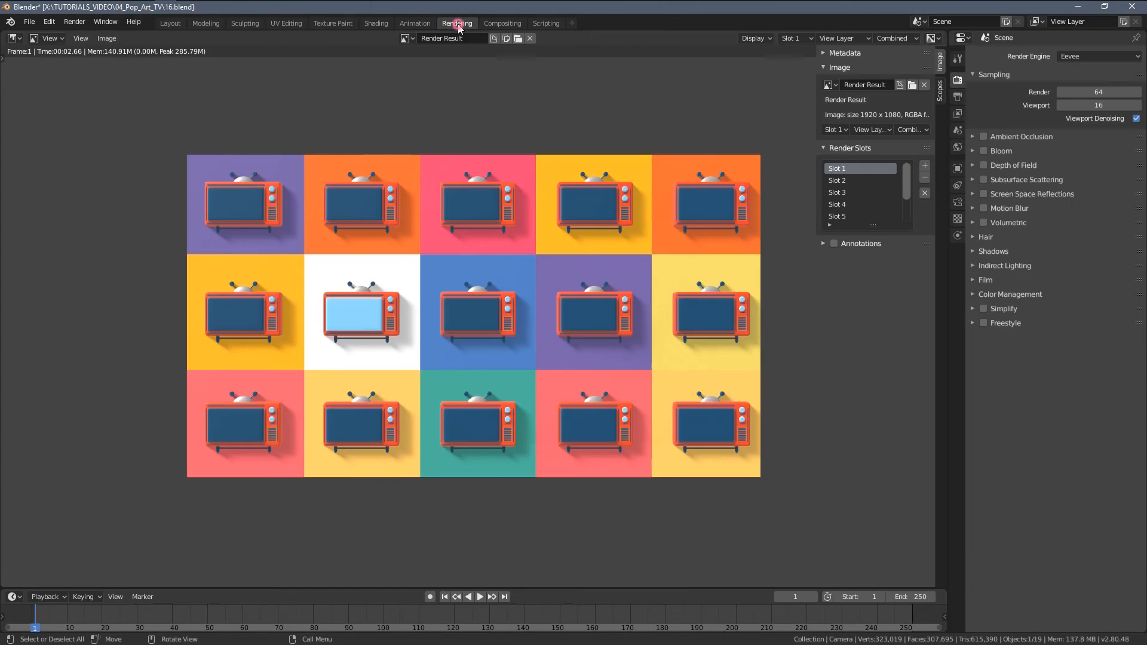
scroll(460, 243, up, 2)
mouse_move(466, 271)
middle_down()
mouse_move(505, 287)
mouse_move(479, 280)
middle_up()
scroll(506, 215, down, 1)
mouse_move(506, 211)
middle_down()
mouse_move(490, 233)
mouse_move(489, 216)
middle_up()
scroll(463, 236, up, 1)
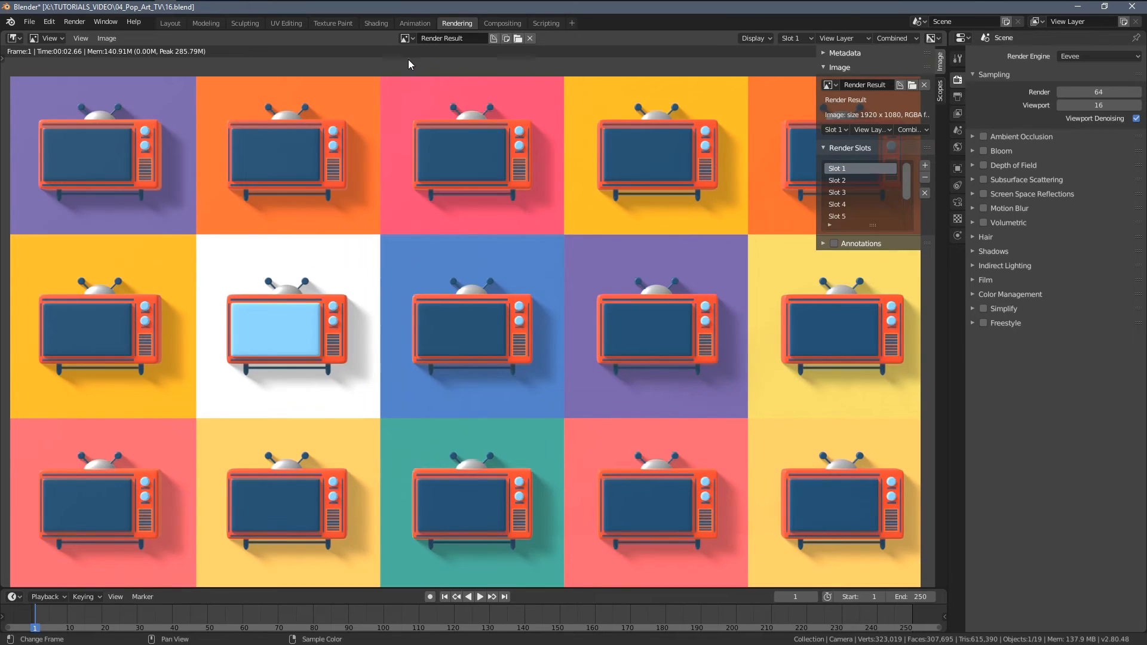
click(406, 38)
scroll(471, 283, down, 1)
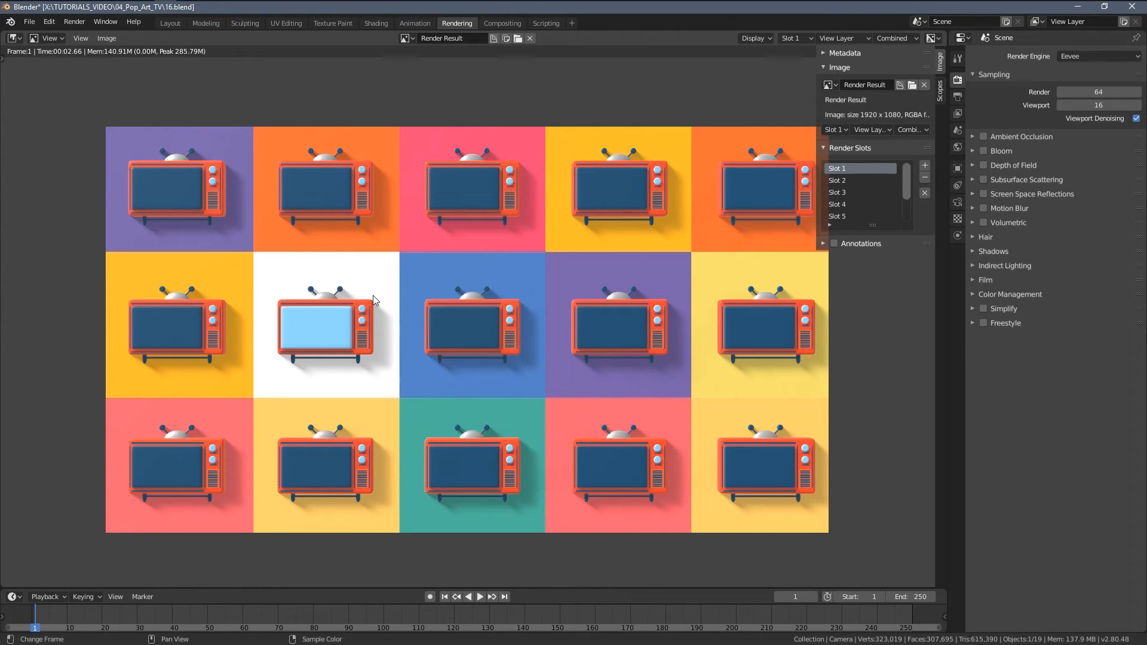
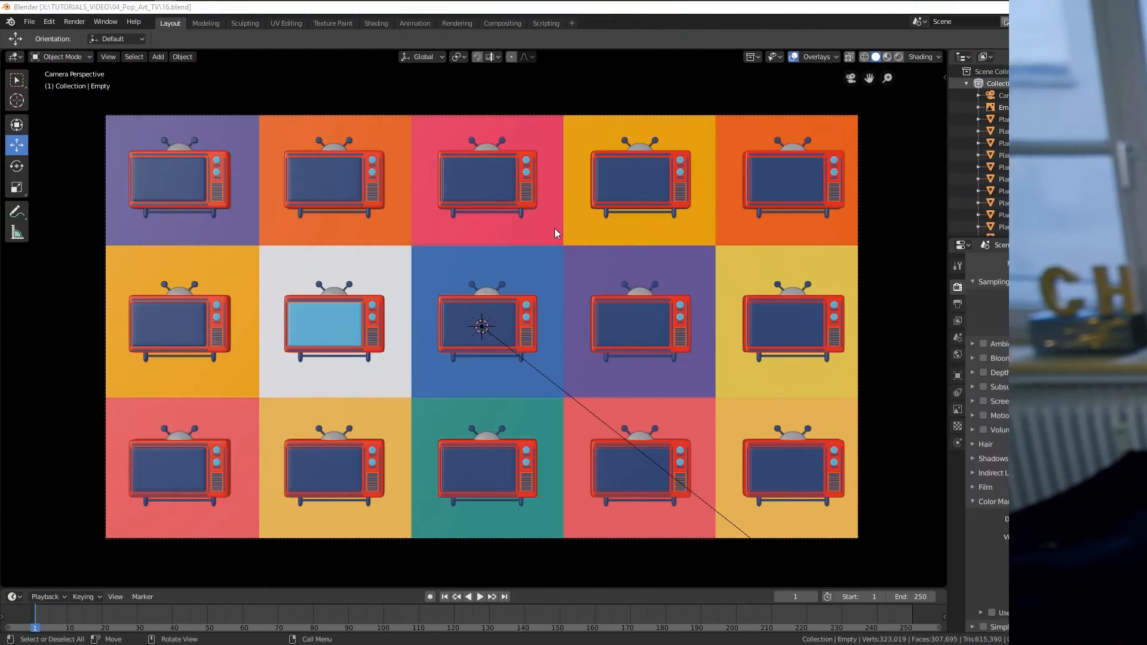
Orbit out of the camera view and delete the reference image empty.
middle_drag(555, 229, 405, 311)
middle_drag(706, 316, 652, 257)
click(621, 457)
key(x)
click(621, 457)
Select the sun light together with the camera and hide both in the viewport.
shift+middle_drag(422, 397, 468, 383)
click(468, 383)
shift+middle_drag(469, 139, 458, 215)
click(445, 161)
shift+middle_drag(469, 315, 482, 242)
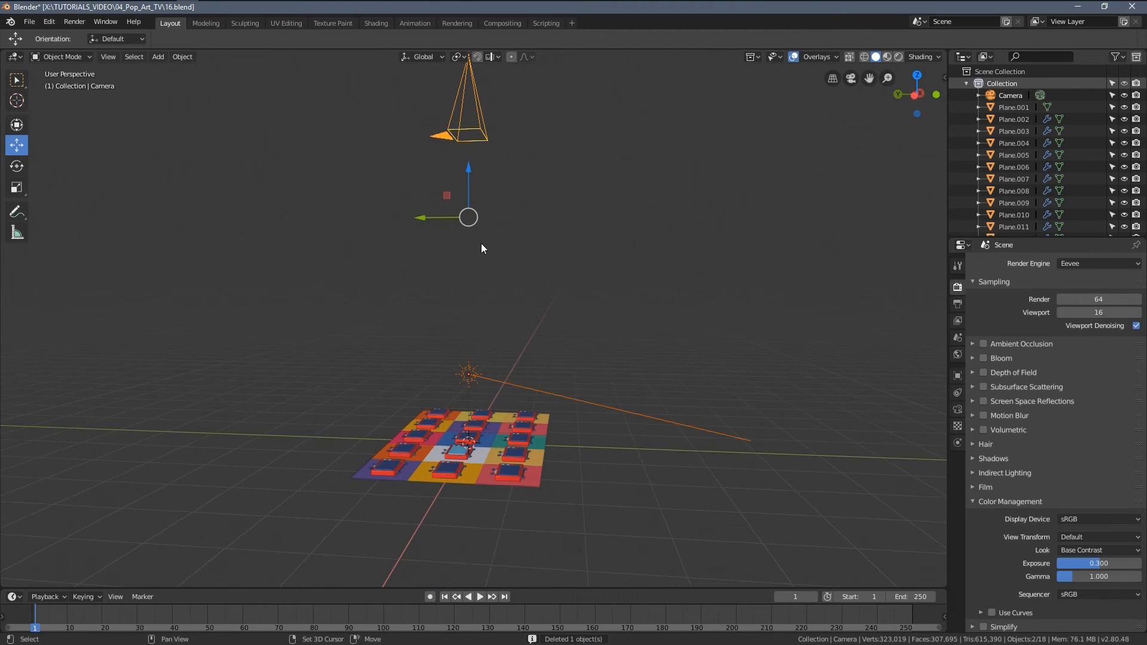
key(h)
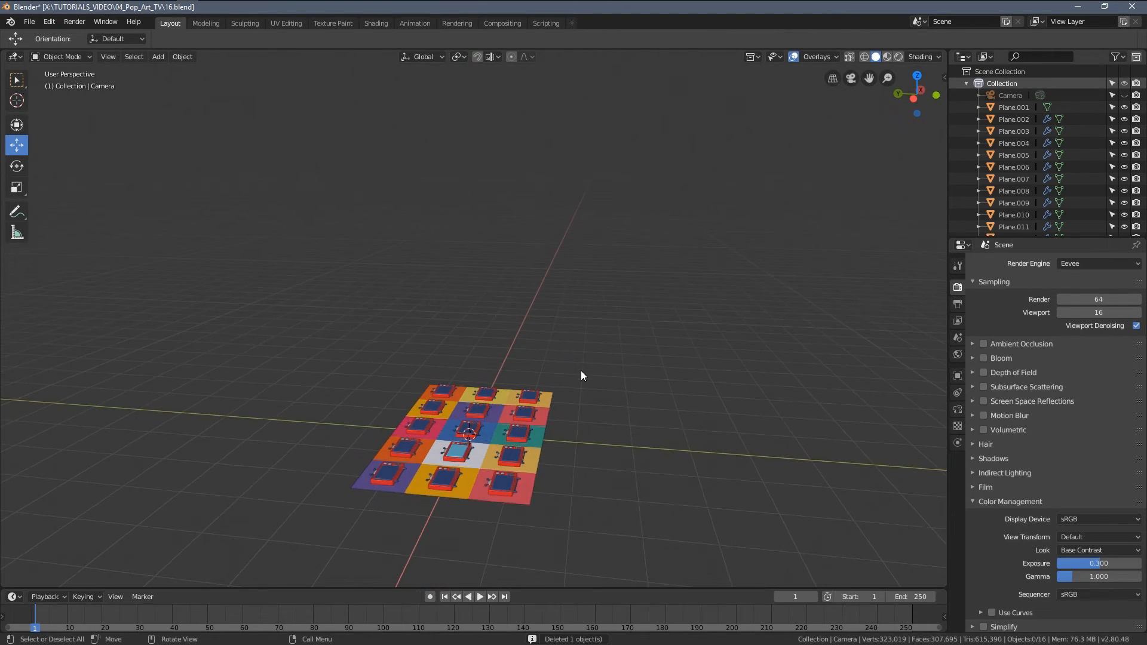
Select all TVs and the background, join them into one object with the background plane active, and return to solid shading.
key(KP_7)
scroll(500, 324, up, 2)
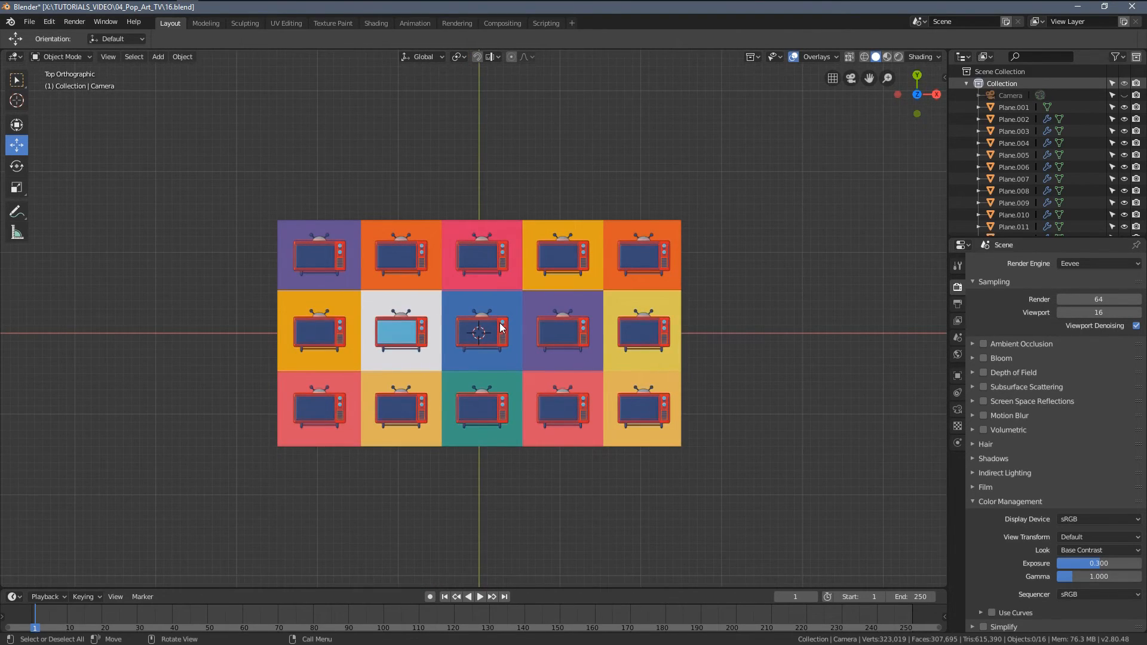
key(a)
scroll(412, 335, up, 2)
key(z)
click(331, 345)
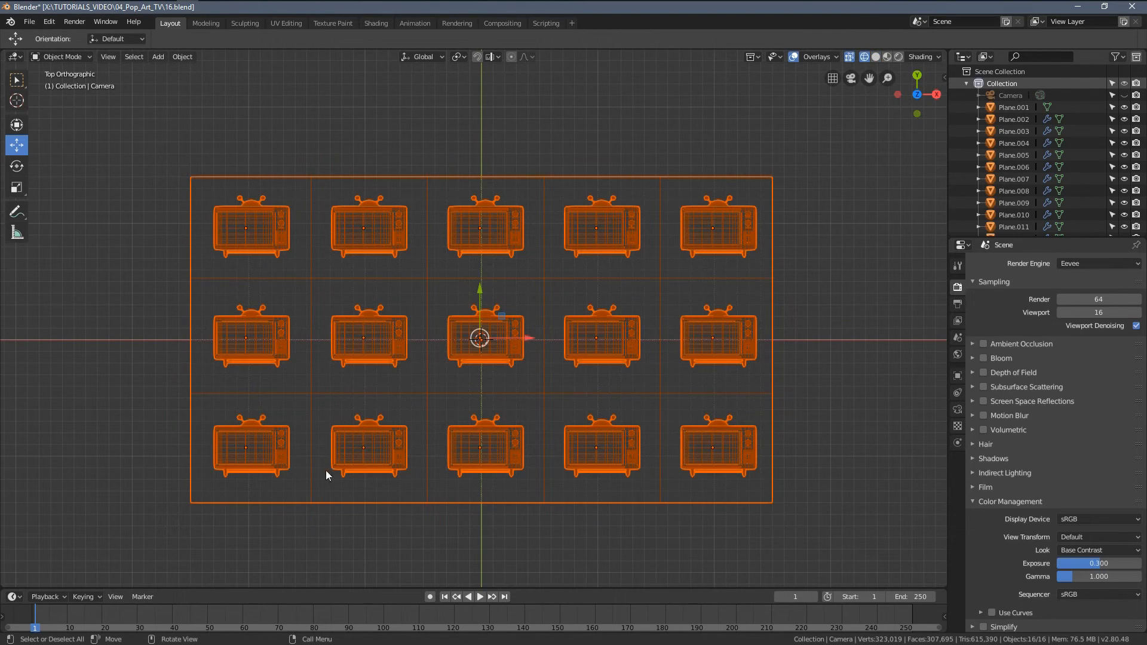
shift+click(342, 504)
middle_drag(529, 408, 545, 304)
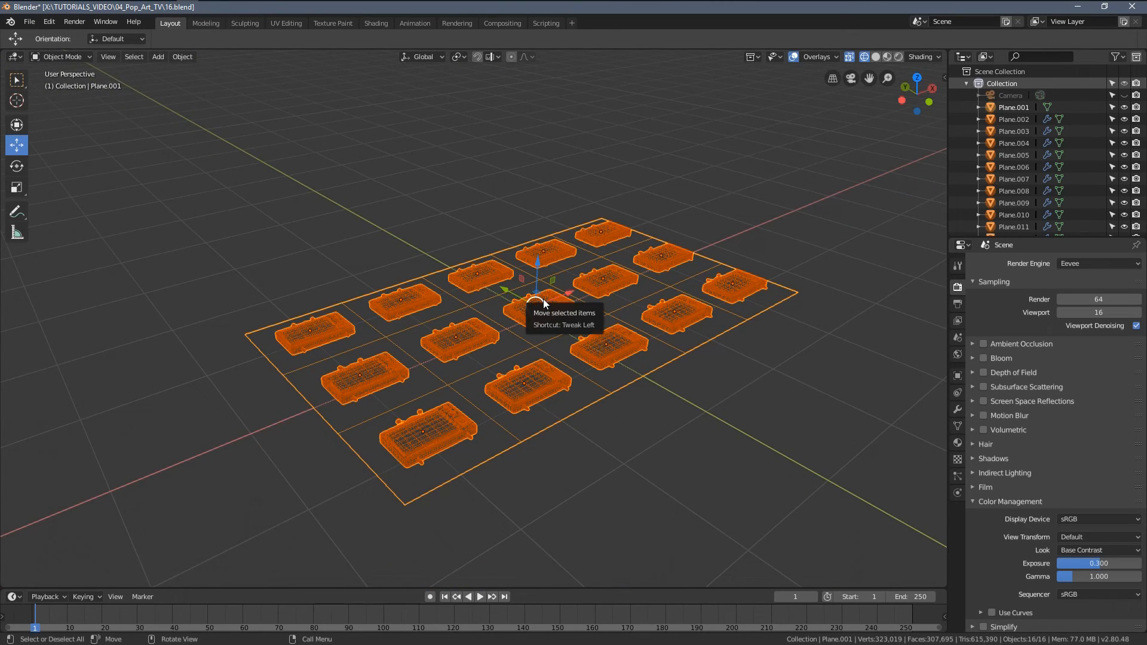
key(ctrl+j)
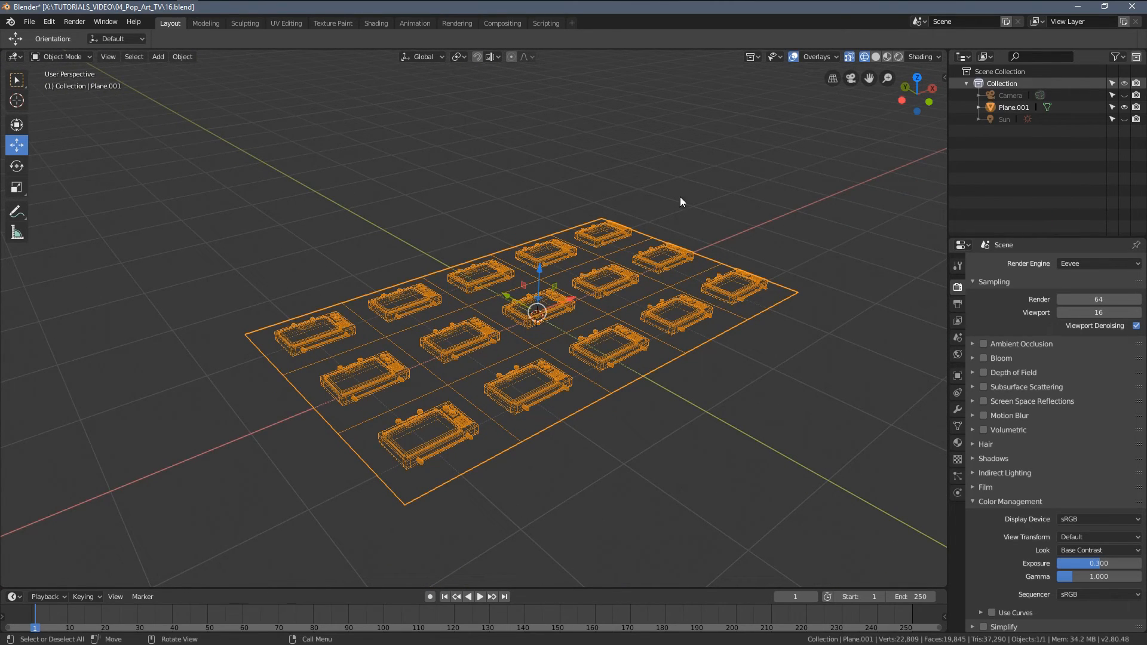
mouse_move(489, 284)
middle_down()
mouse_move(557, 336)
mouse_move(690, 320)
mouse_move(604, 367)
middle_up()
key(z)
click(619, 338)
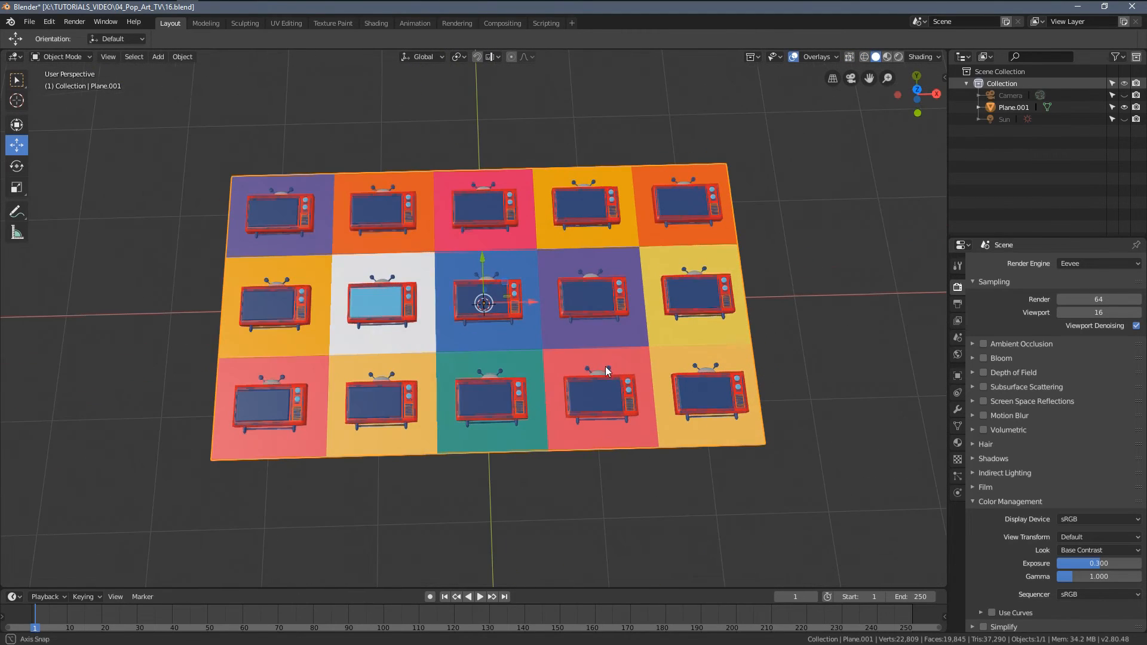
Add an Array modifier to the joined TV grid.
click(957, 409)
click(1012, 262)
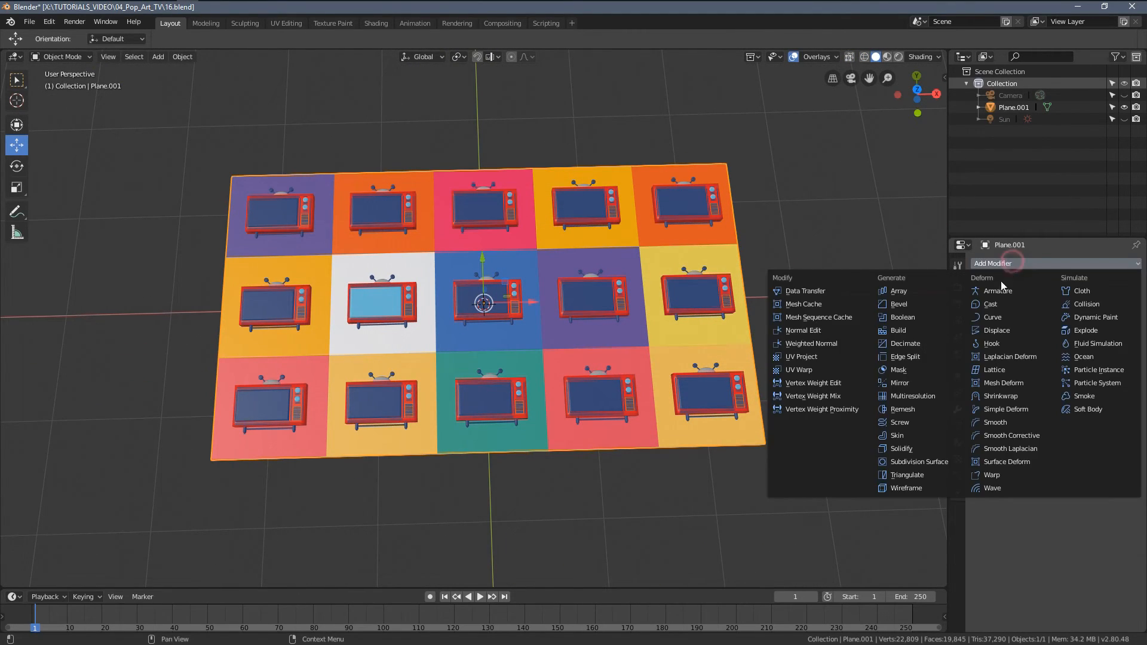
click(917, 291)
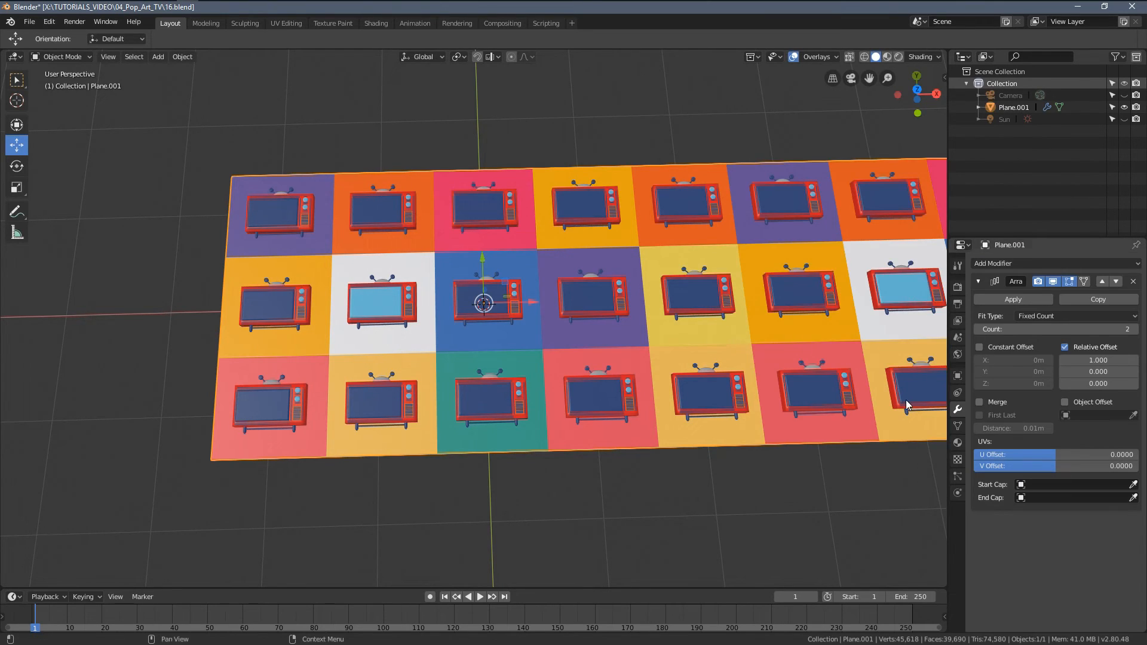
scroll(836, 377, down, 4)
shift+middle_drag(783, 356, 653, 393)
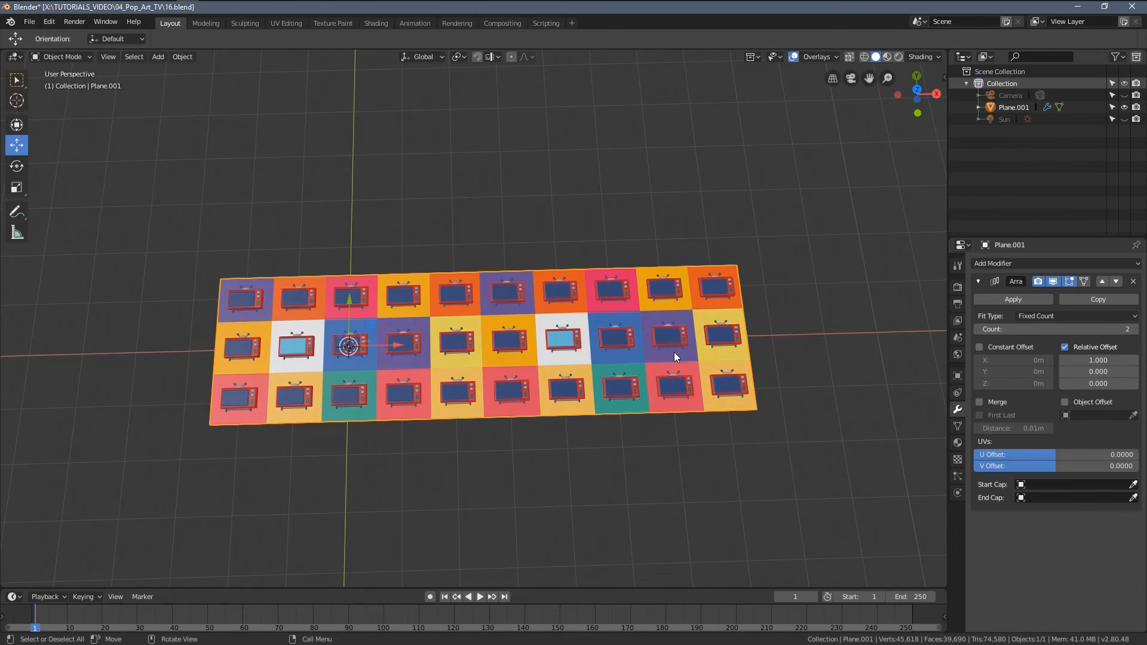
middle_drag(661, 383, 677, 364)
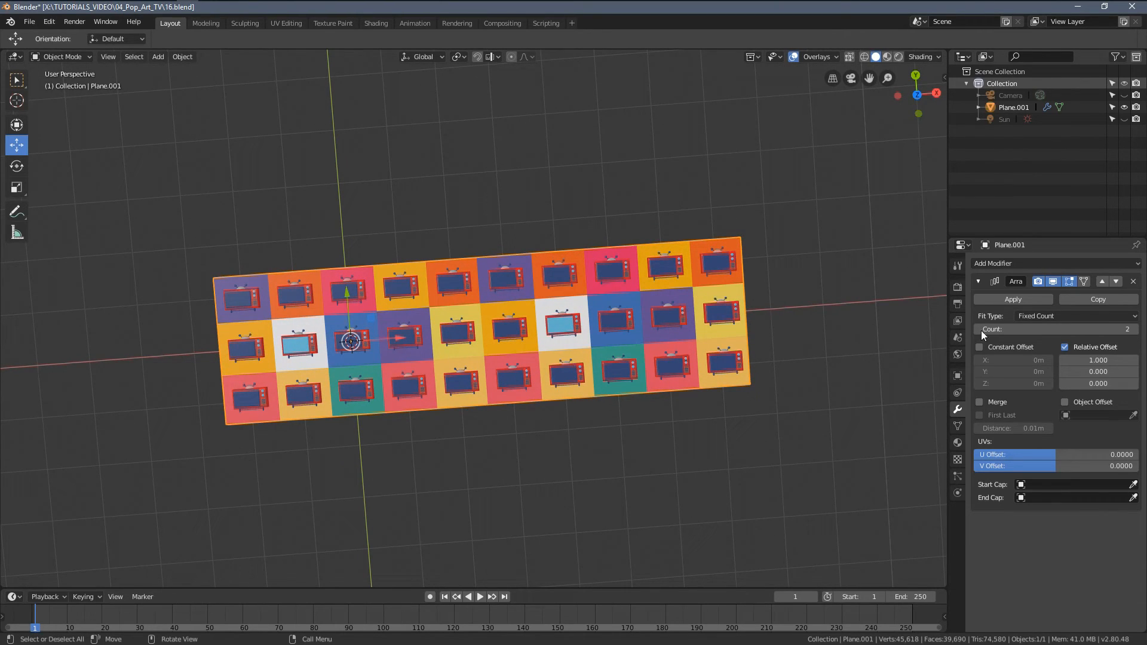
Raise the array's count to 6 to extend the TV grid along X.
click(1135, 330)
click(1135, 330)
scroll(781, 362, down, 4)
shift+middle_drag(780, 361, 553, 409)
click(1133, 329)
click(1134, 329)
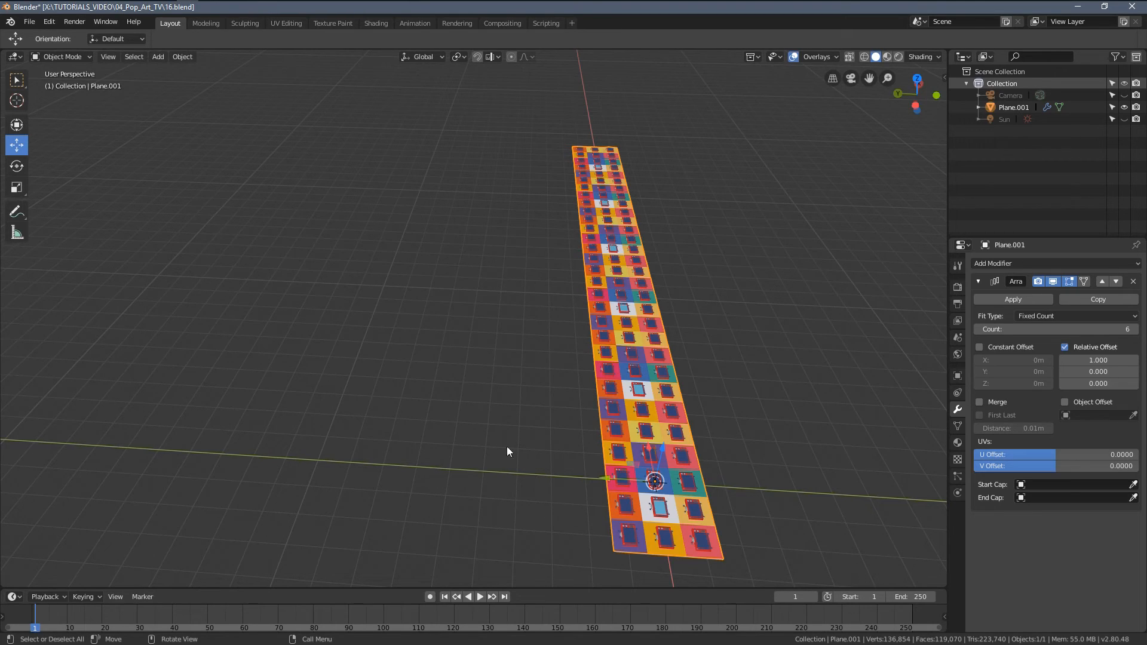
Add a second Array modifier to the TV grid with a relative offset of 0 in X and 1 in Y.
click(979, 280)
click(988, 264)
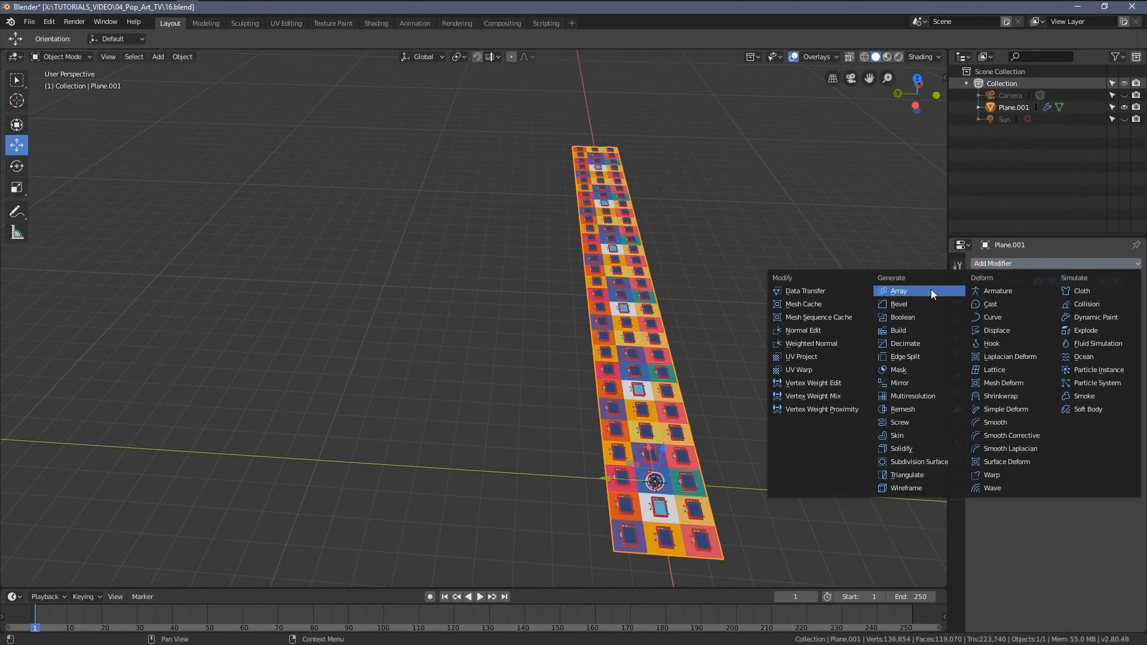
click(930, 291)
middle_drag(825, 287, 548, 203)
click(1117, 393)
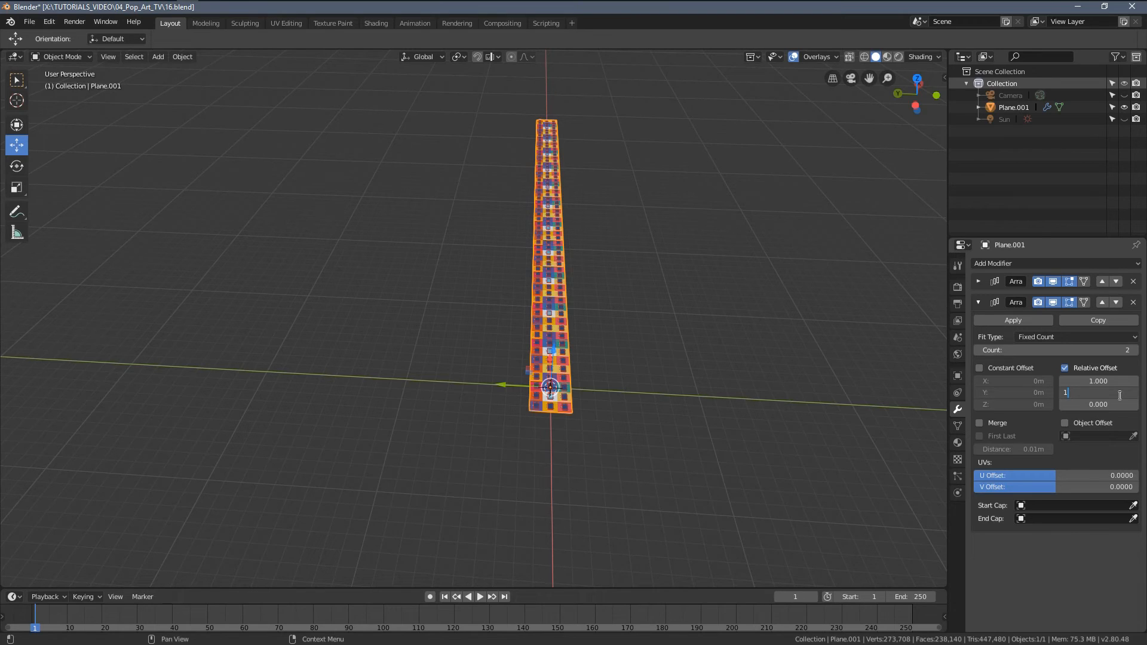
key(Return)
click(1106, 383)
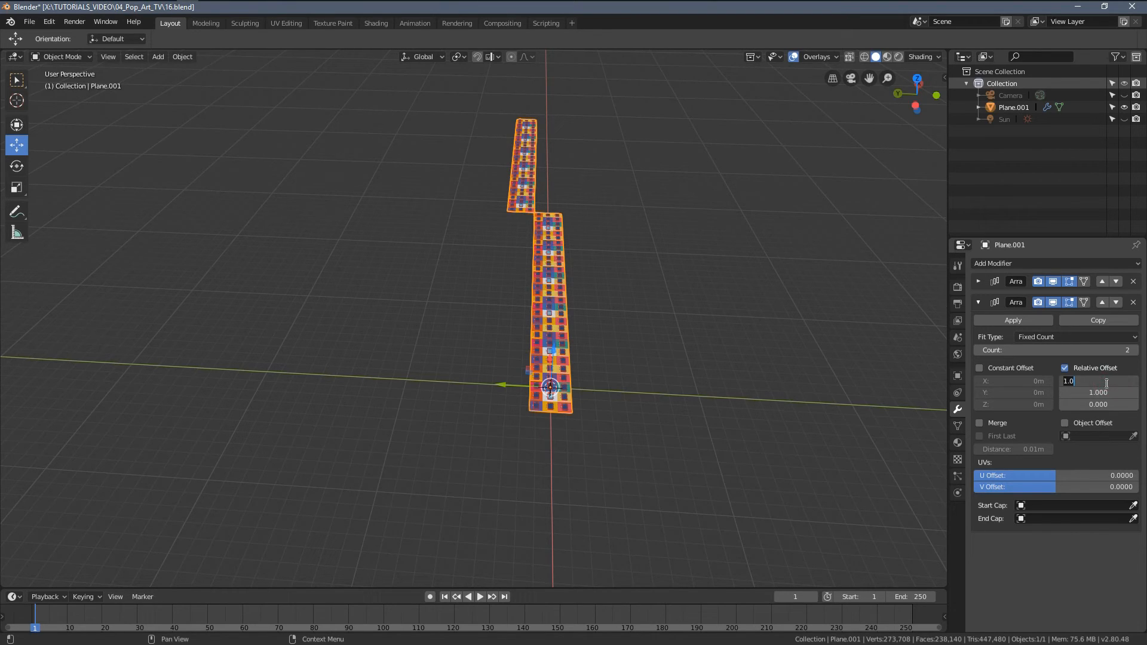
key(Return)
scroll(691, 333, up, 3)
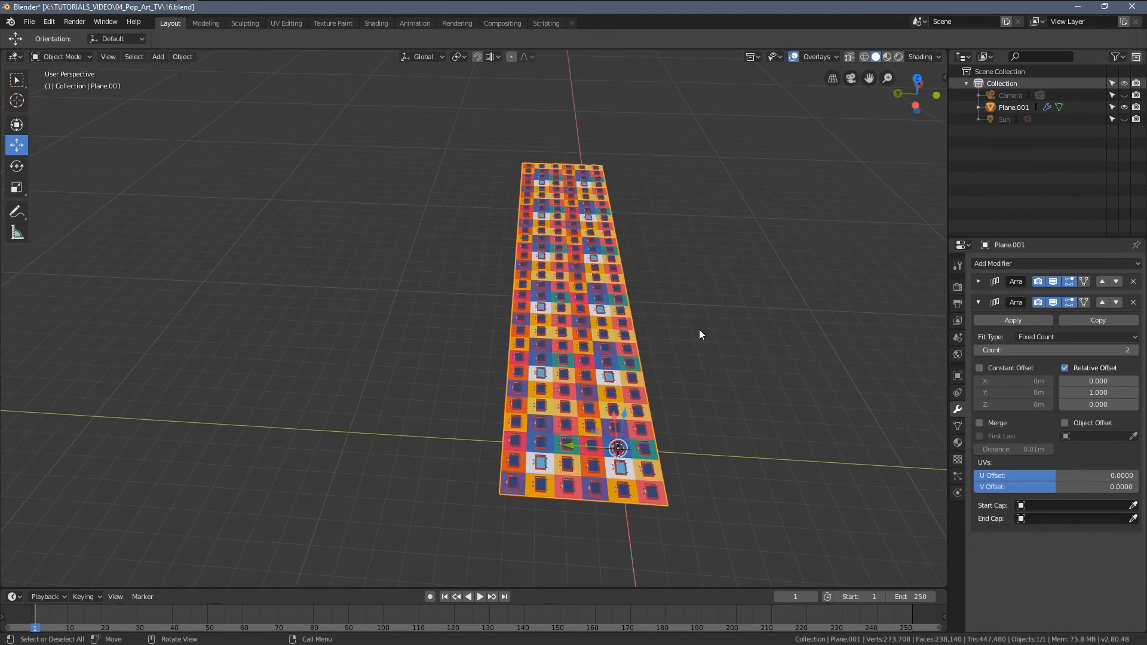
Raise the second Array modifier's count to 8 to extend the TV grid along Y.
middle_drag(692, 333, 612, 371)
click(1135, 351)
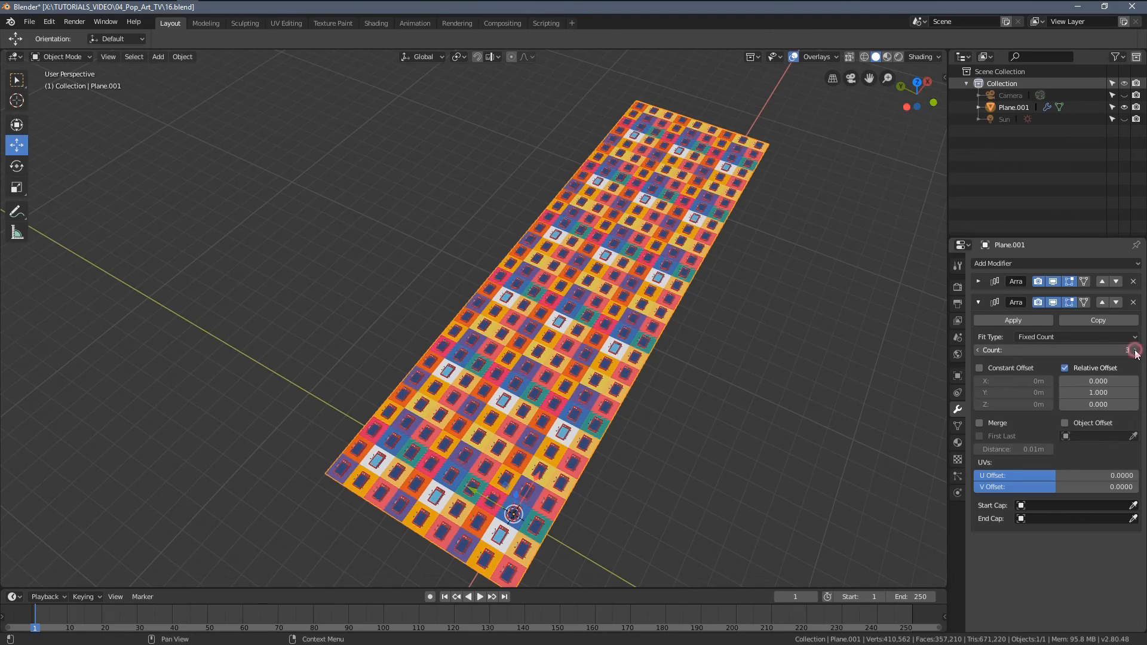
click(1134, 350)
click(1135, 350)
click(1134, 351)
click(1134, 351)
click(1135, 351)
Switch the tiled TV scene to rendered shading and unhide the camera and sun.
middle_drag(657, 335, 550, 371)
key(KP_7)
key(KP_5)
scroll(537, 324, up, 4)
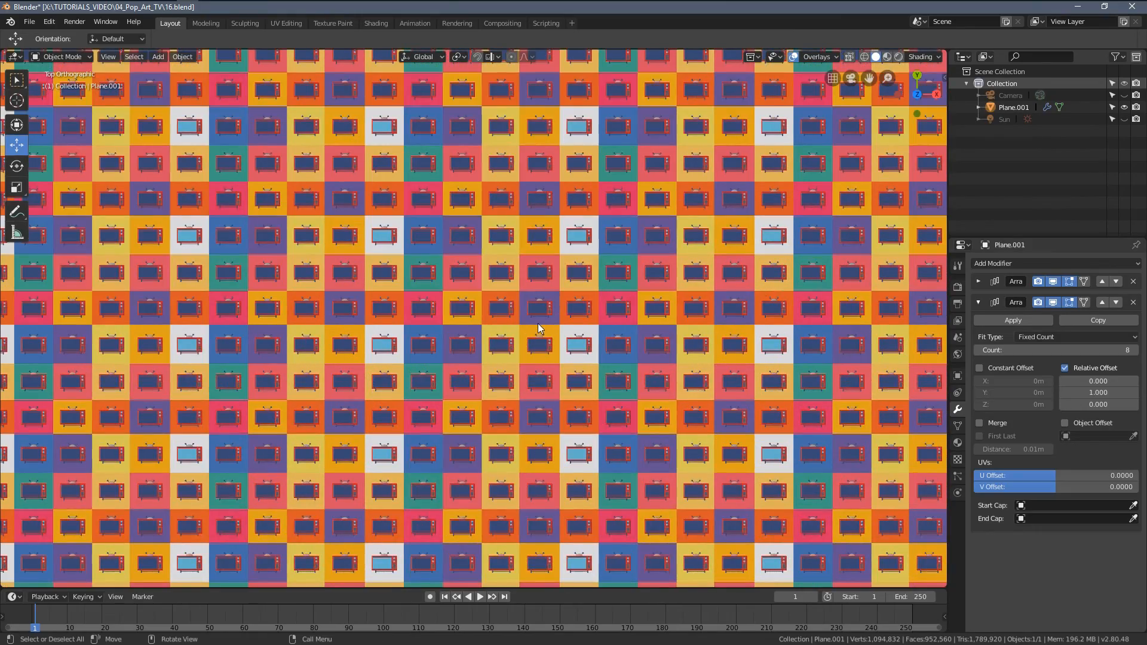
mouse_move(538, 324)
middle_down()
mouse_move(551, 253)
mouse_move(578, 227)
middle_up()
scroll(561, 236, up, 4)
key(z)
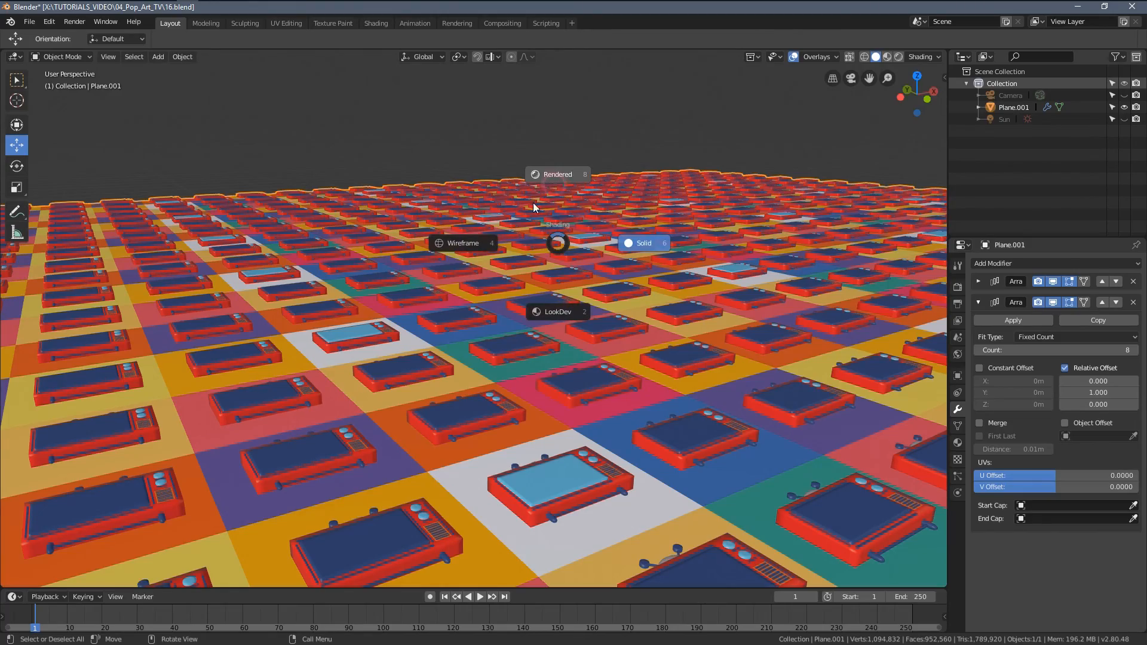
click(537, 214)
key(alt+h)
middle_drag(522, 235, 801, 286)
middle_drag(642, 250, 671, 282)
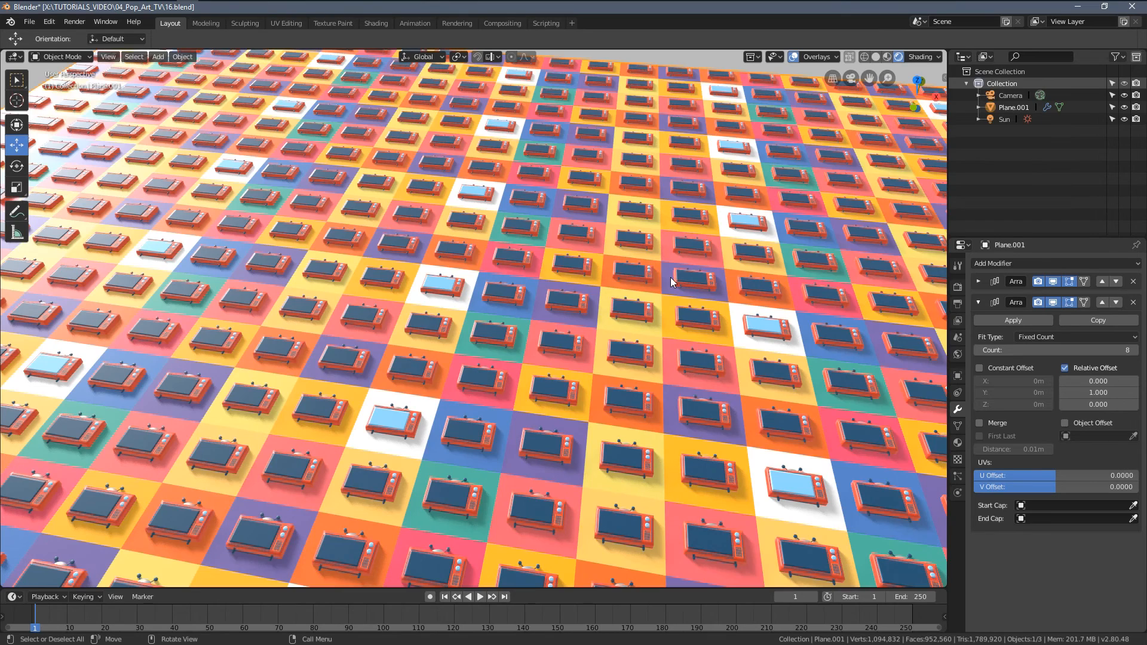
Select the scene camera and look through it at the tiled TVs.
key(KP_0)
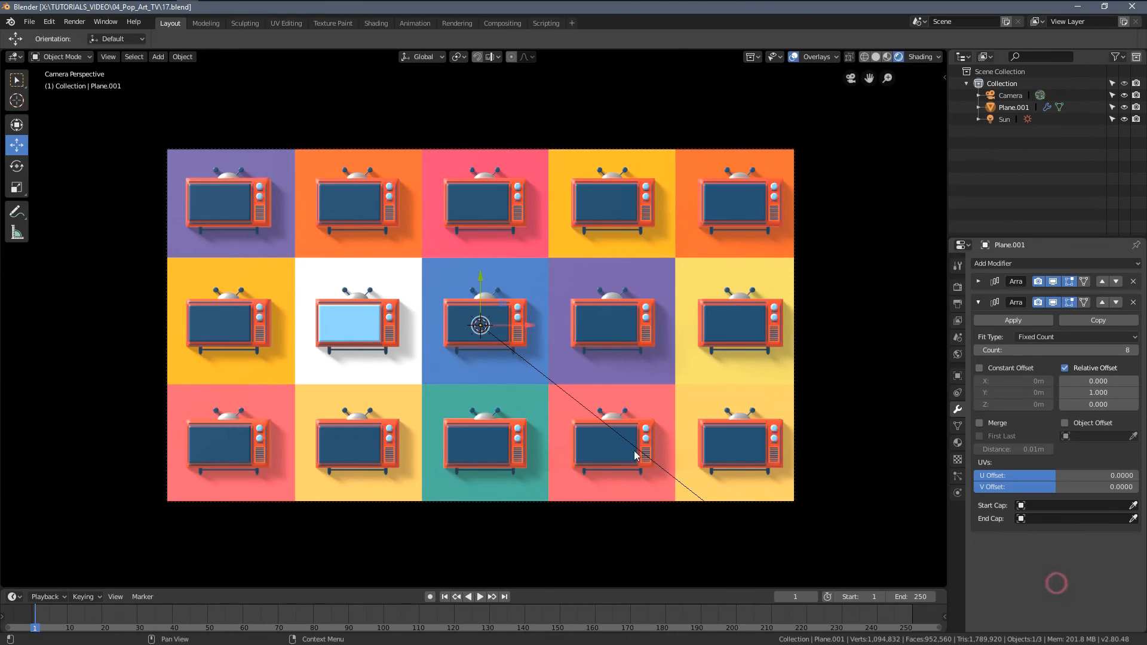
scroll(422, 324, down, 4)
middle_drag(422, 324, 465, 126)
click(471, 128)
key(KP_0)
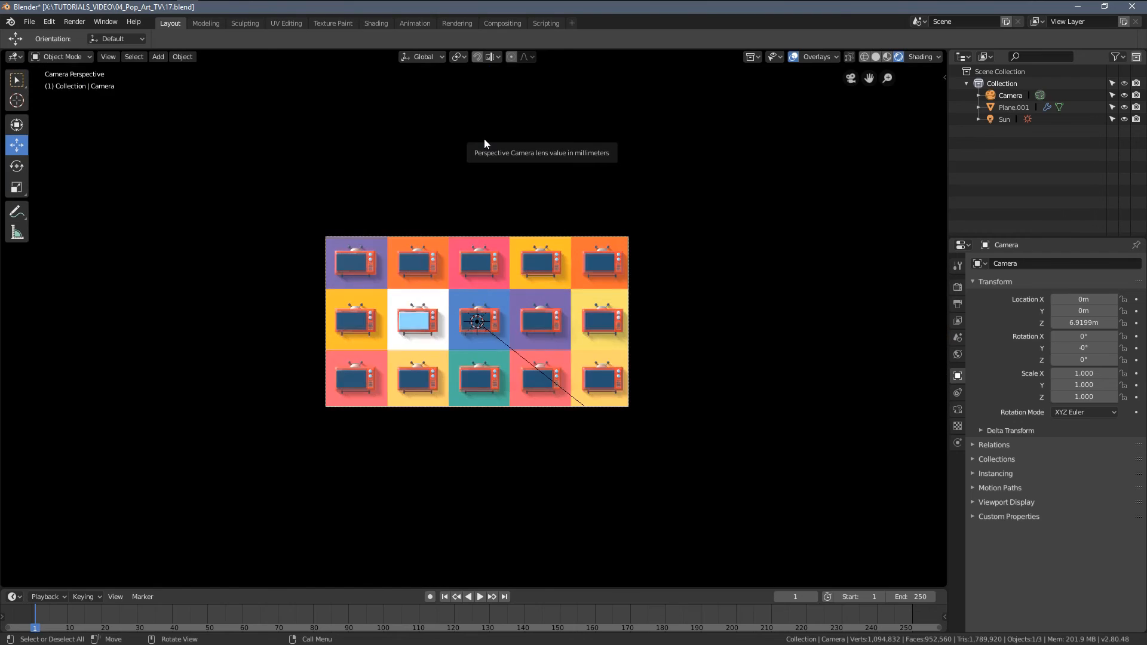
Enlarge the timeline area and insert a Location keyframe for the camera at frame 1.
drag(348, 589, 348, 528)
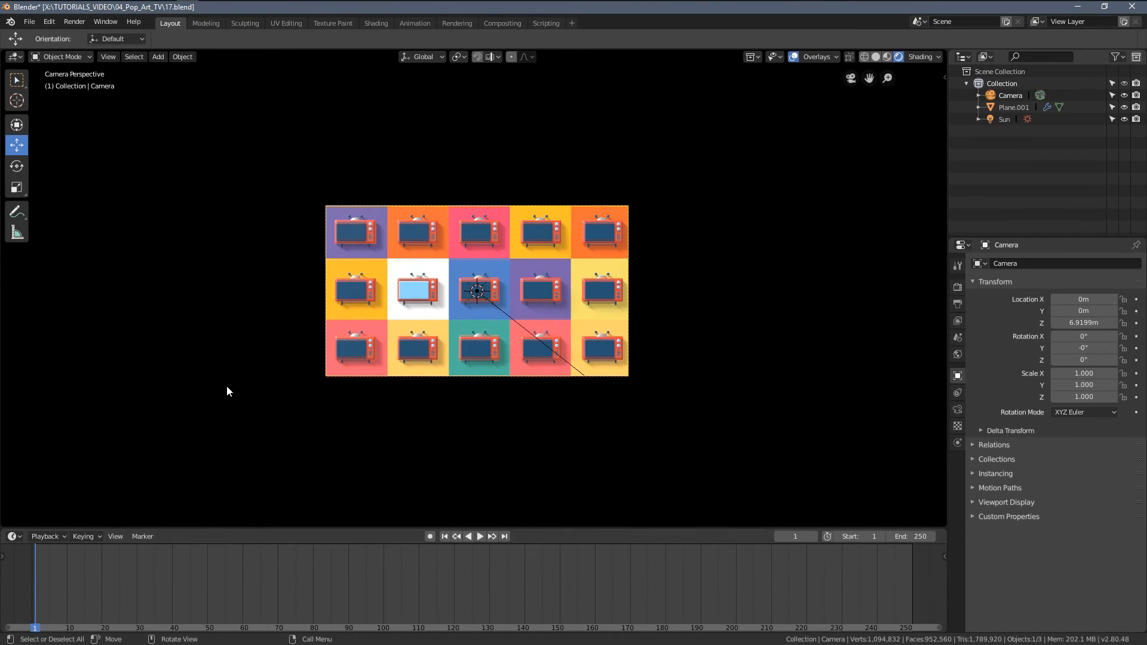
key(i)
click(170, 388)
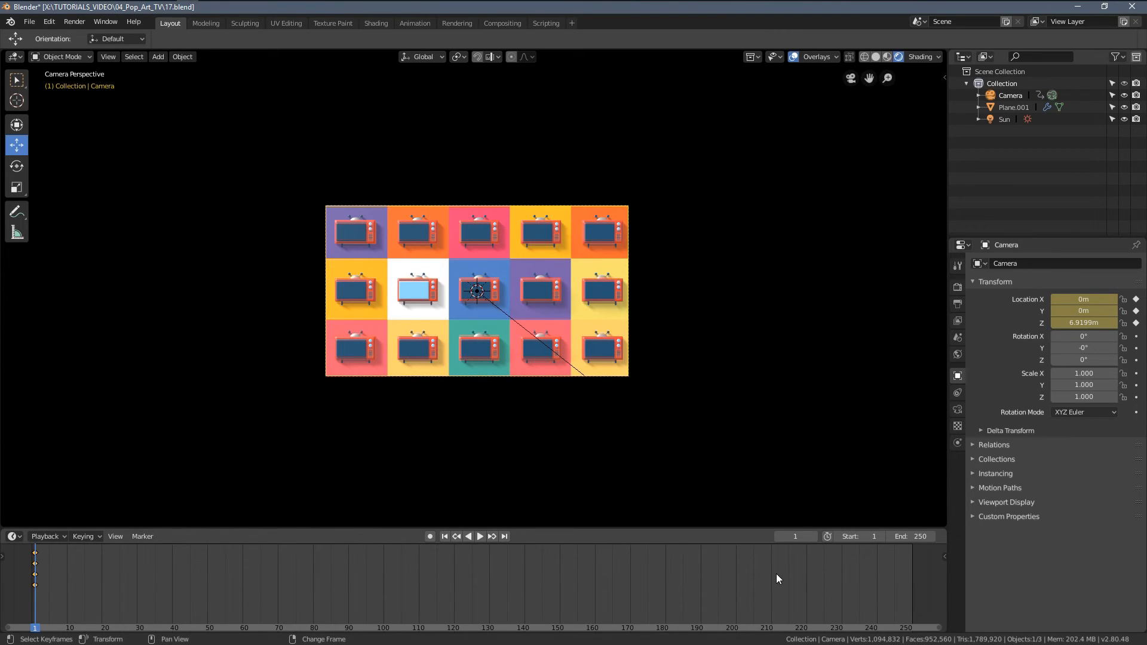
Set the animation's end frame to 300 and fit the full range in the timeline.
scroll(779, 575, down, 3)
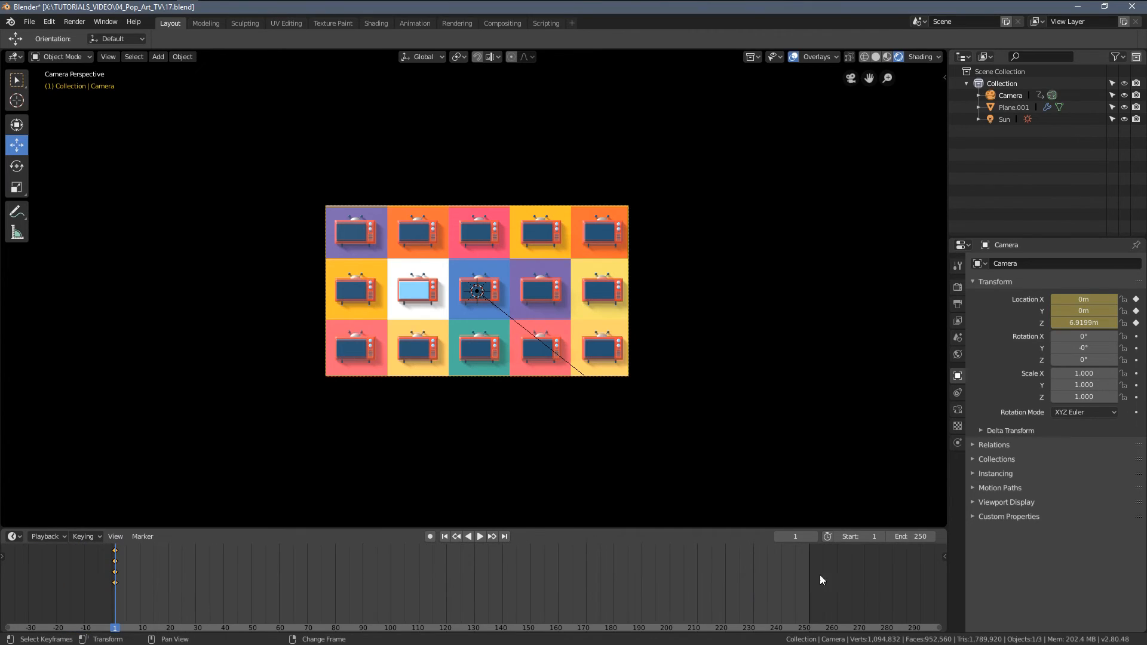
click(915, 531)
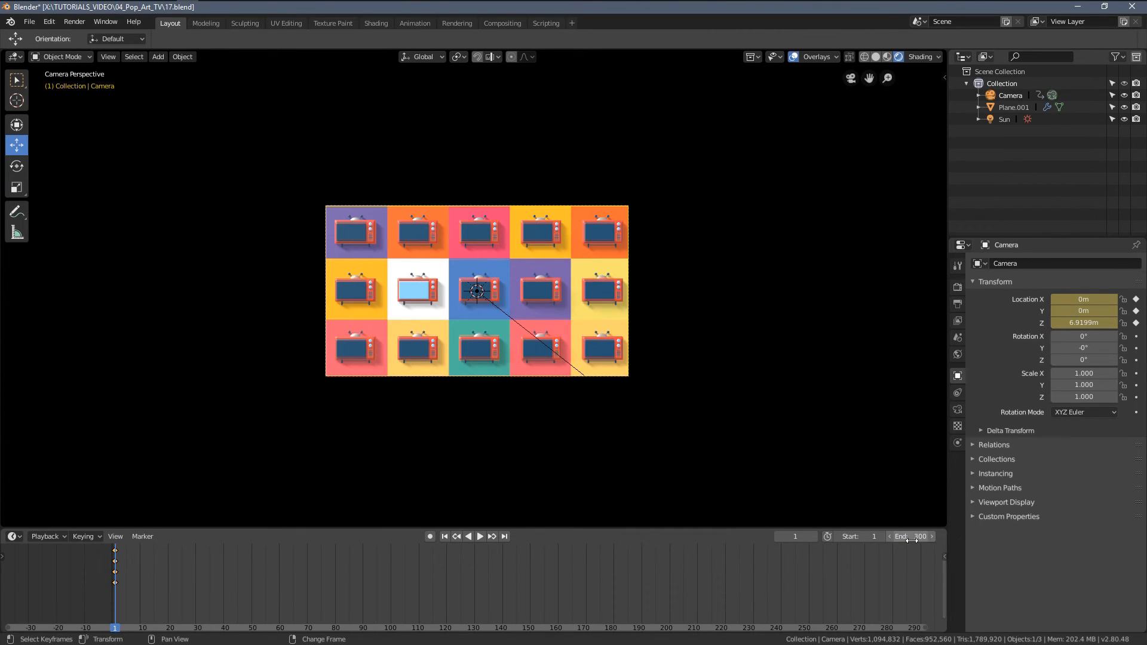
key(Return)
scroll(735, 582, down, 2)
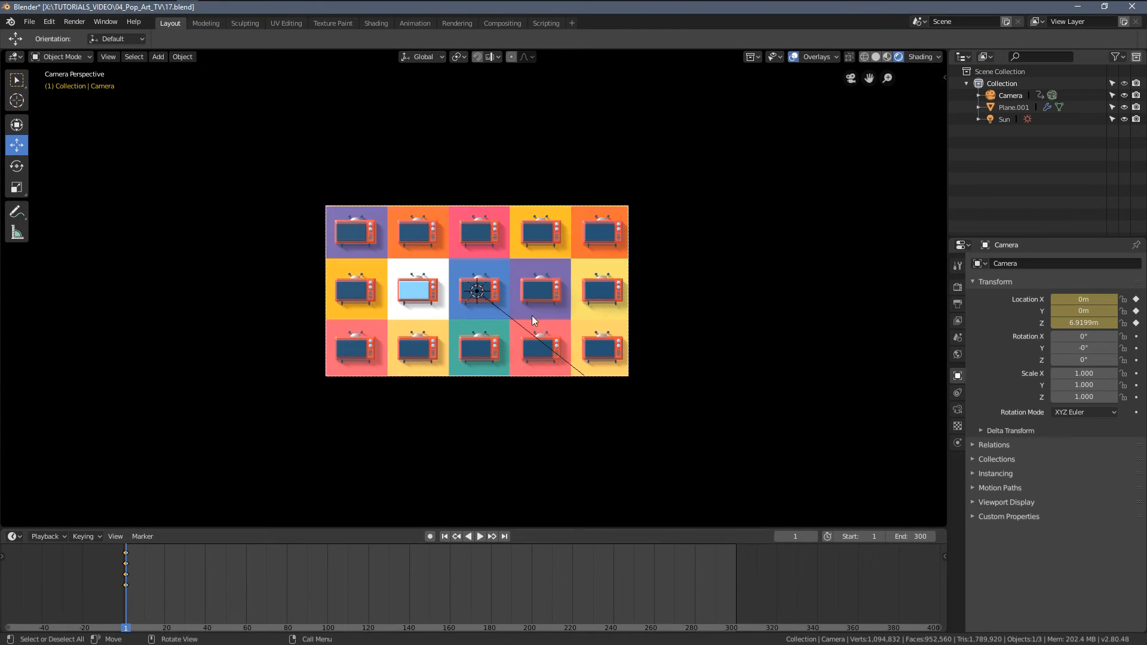
Go to frame 300 and move the camera about 7.96 m along X and 2.71 m along Y.
shift+middle_drag(566, 264, 554, 310)
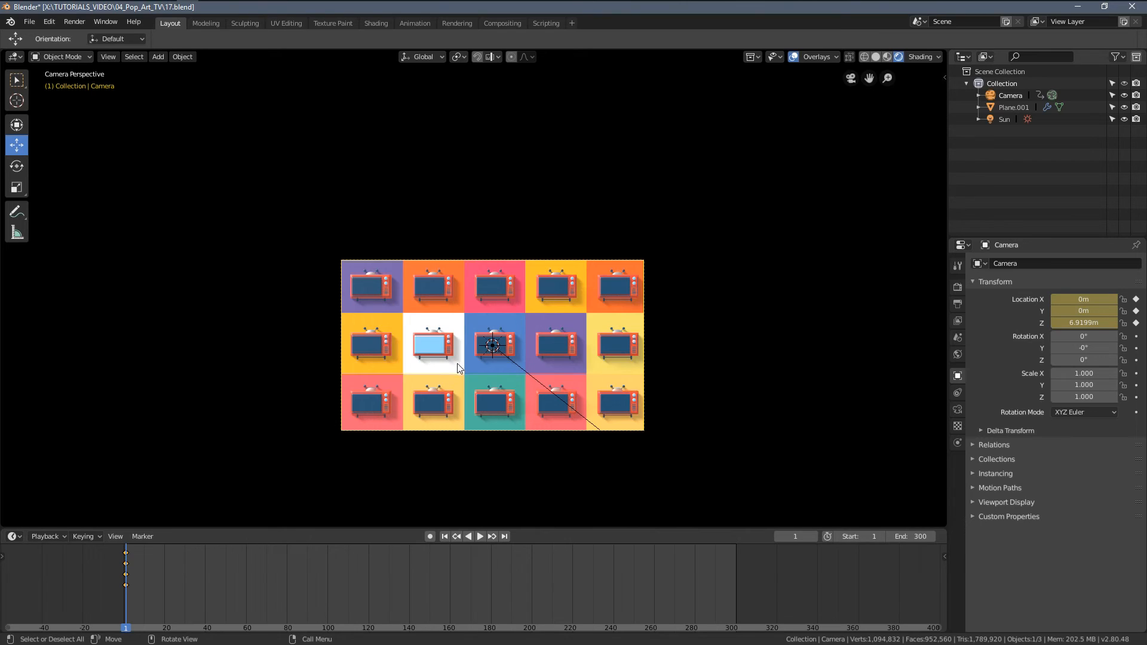
key(space)
key(g)
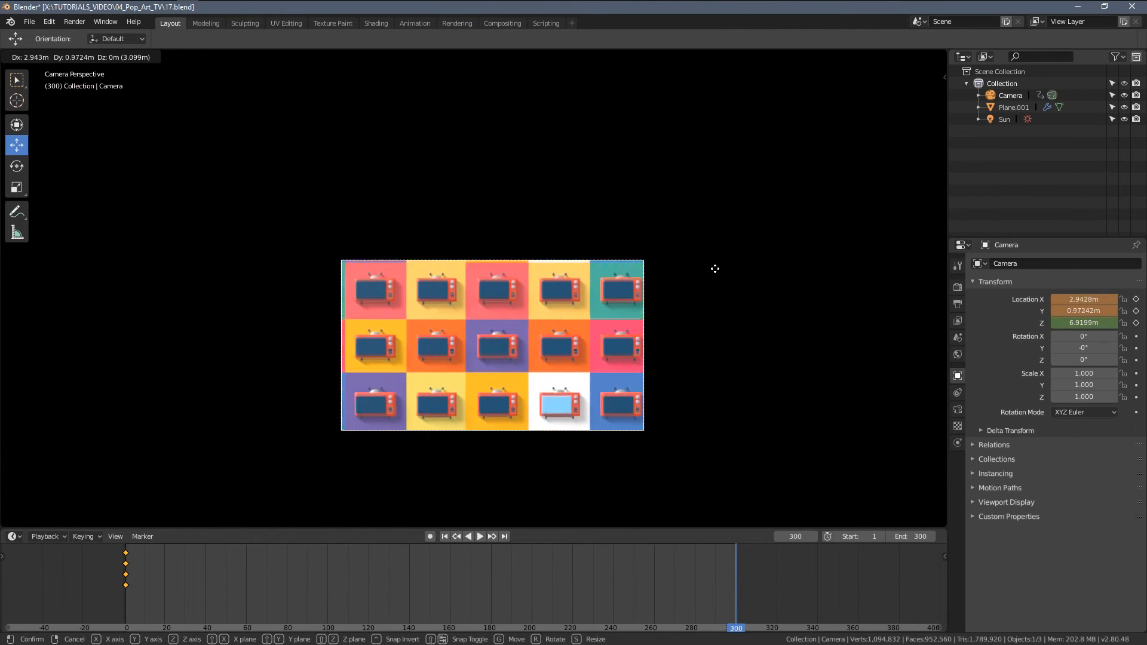
key(Escape)
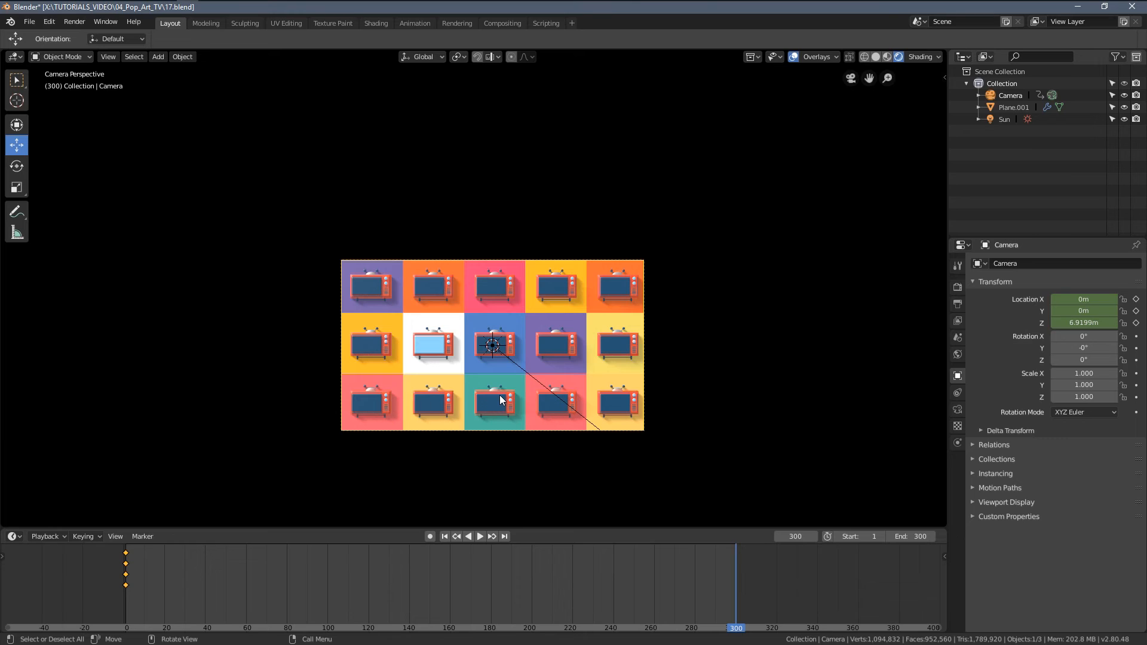
key(g)
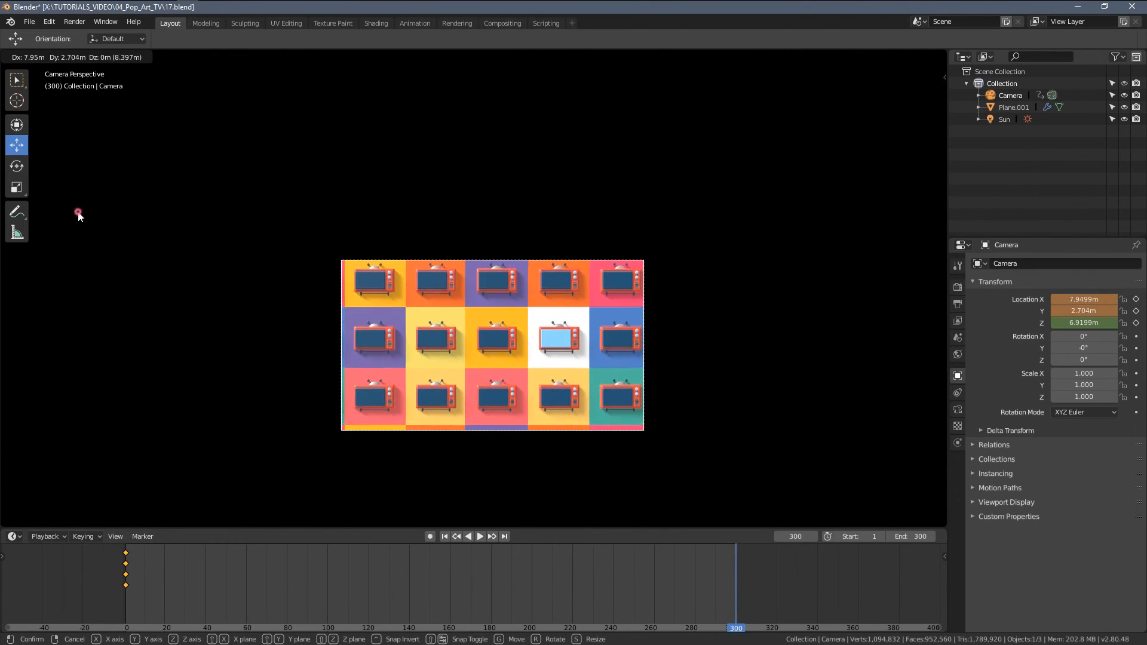
scroll(420, 288, up, 7)
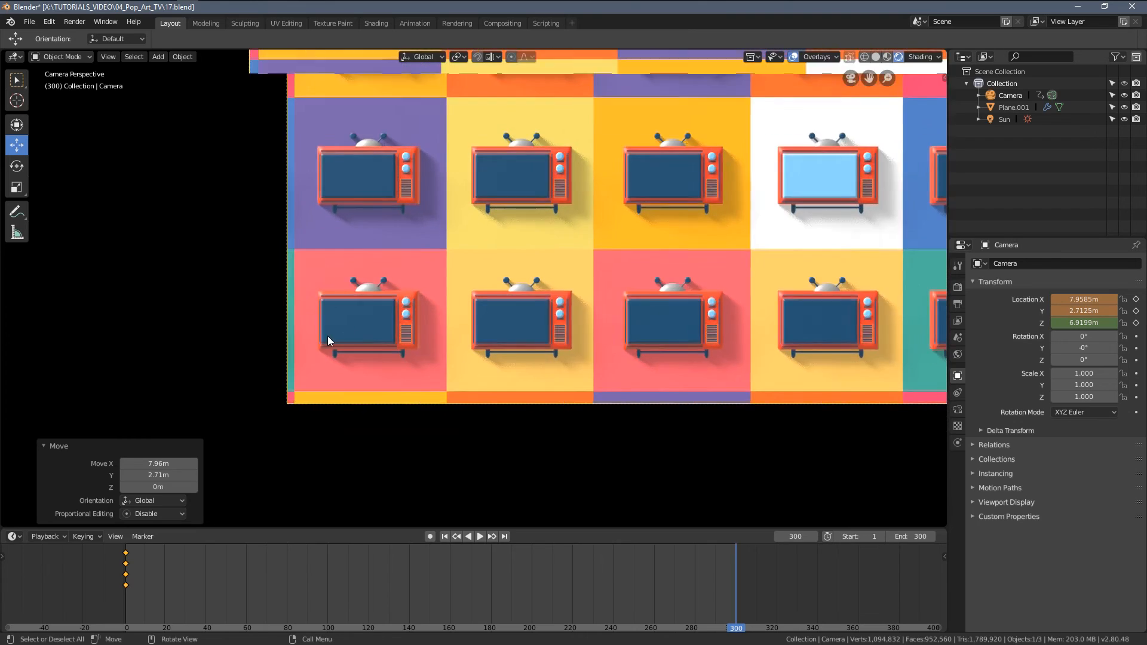
scroll(618, 288, down, 4)
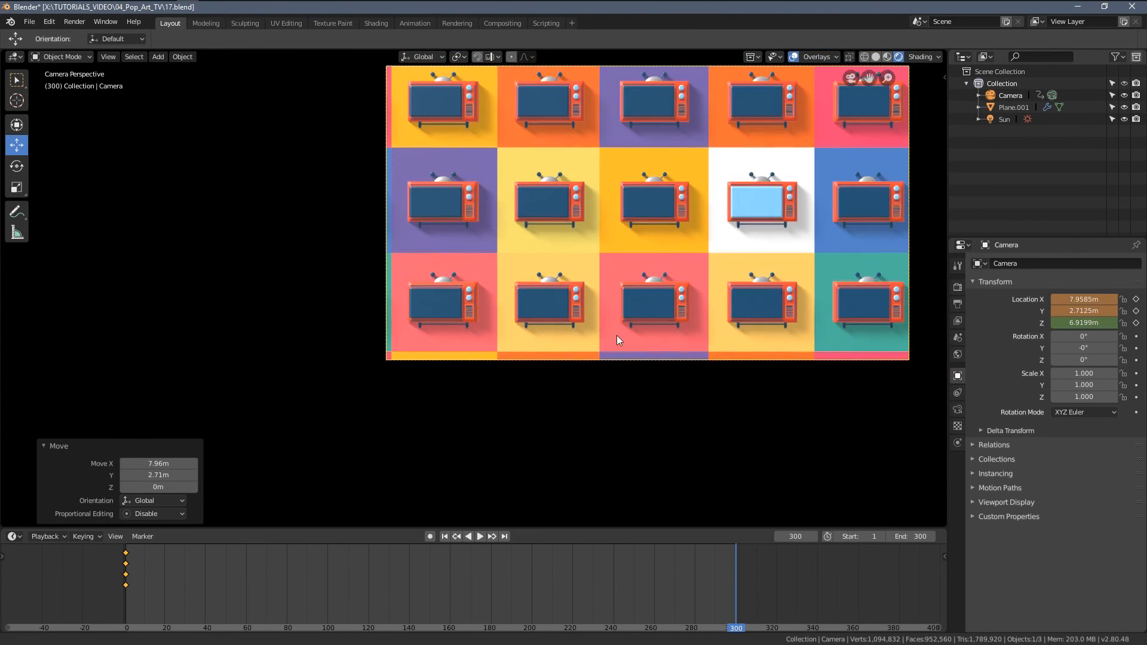
Move the camera back to about X 4.97 m, Y 2.79 m to match the starting TV pattern in the frame.
key(g)
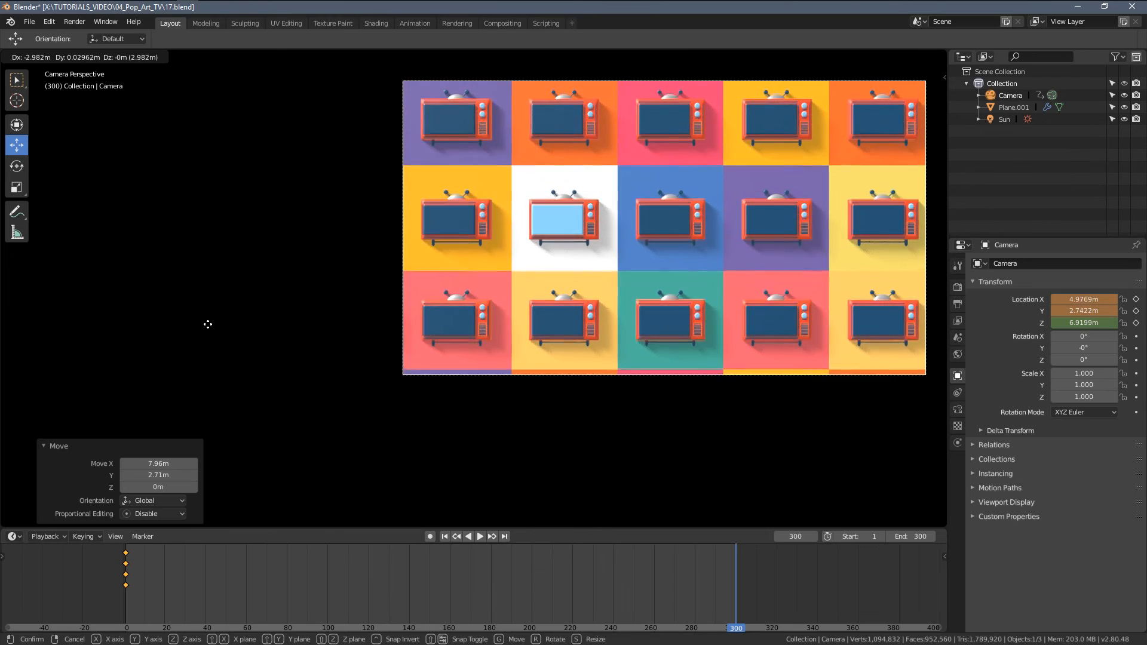
scroll(490, 312, up, 6)
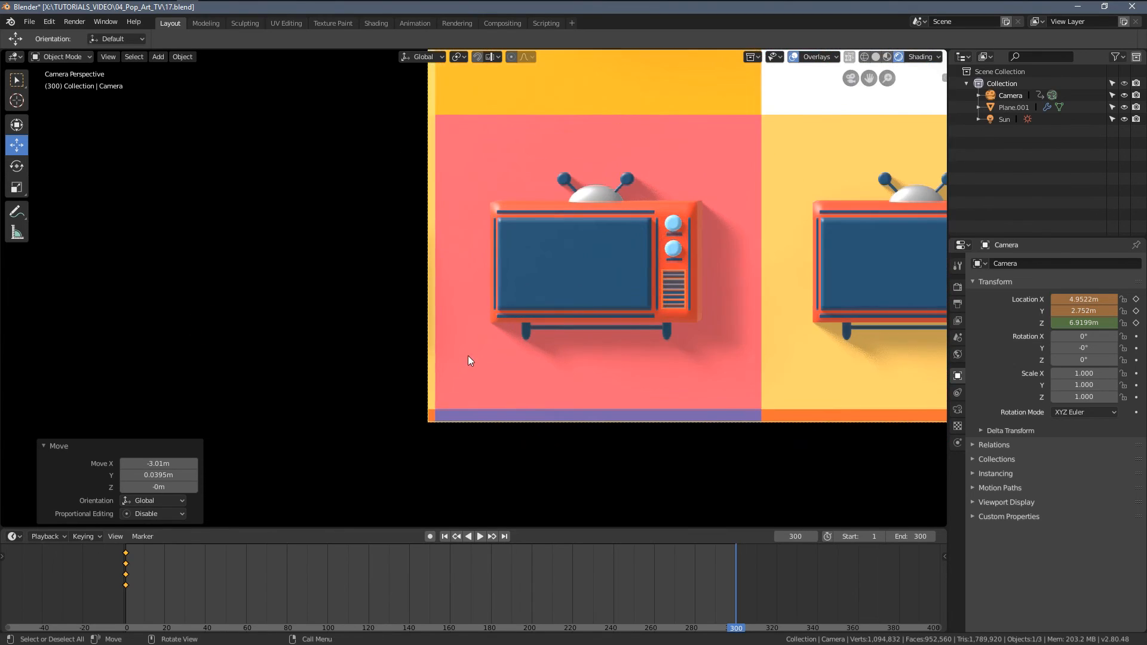
scroll(423, 367, up, 4)
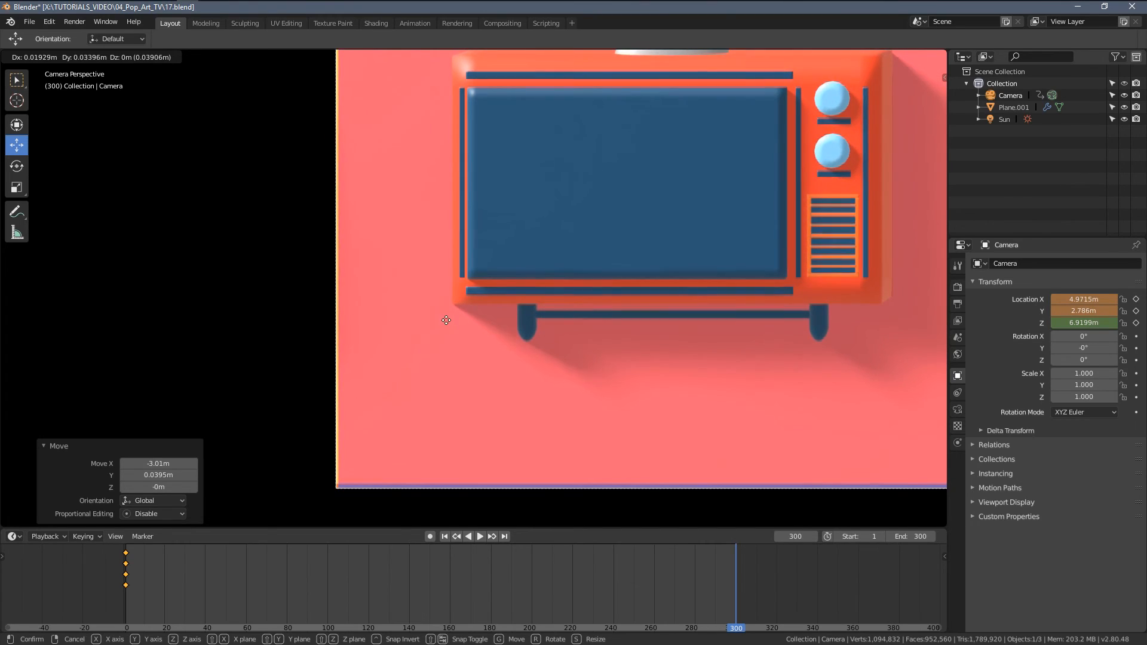
scroll(414, 370, up, 4)
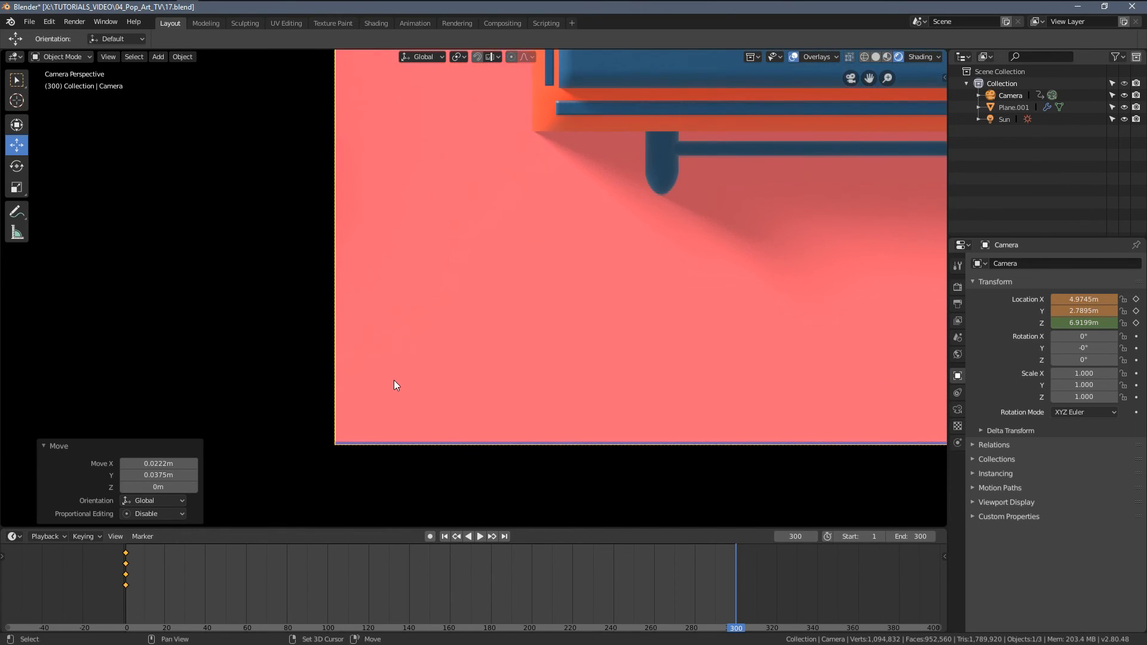
Fine-tune the camera's location to X 4.975 m and Y 2.7922 m, aligning the frame corner with the pink tile's edges.
key(g)
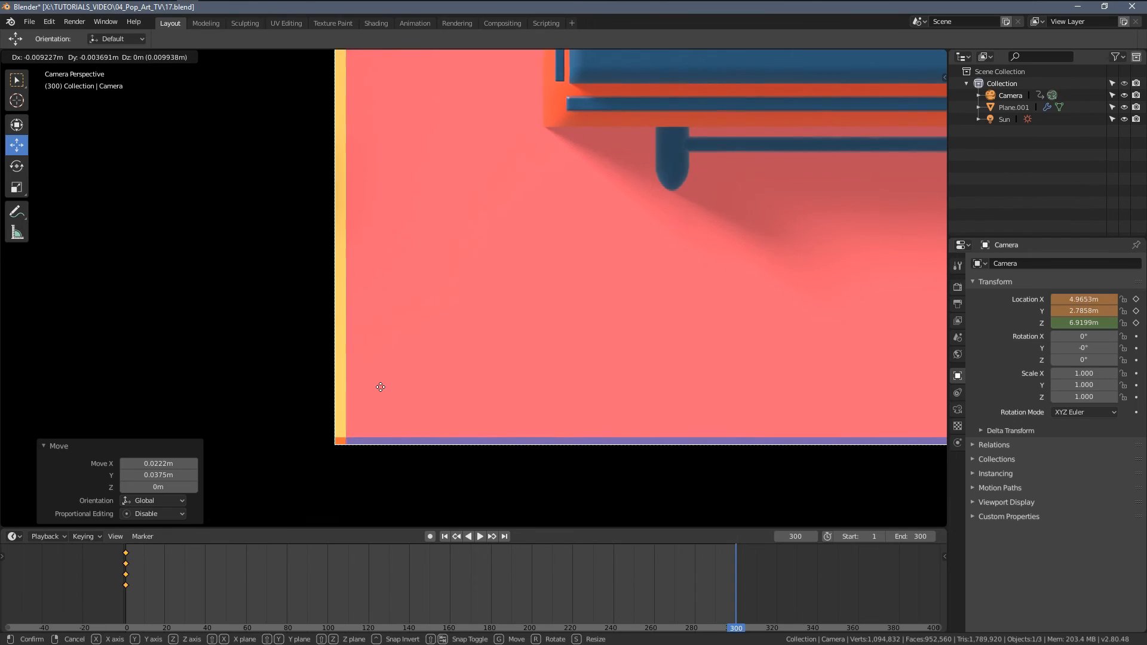
click(475, 341)
scroll(432, 321, down, 8)
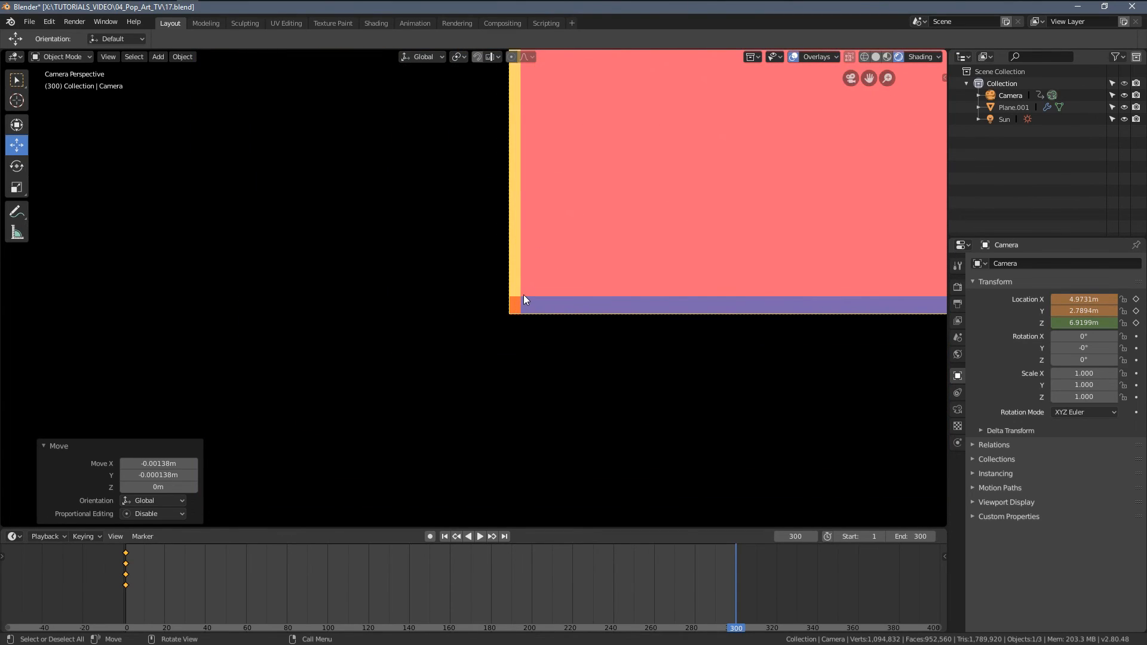
key(g)
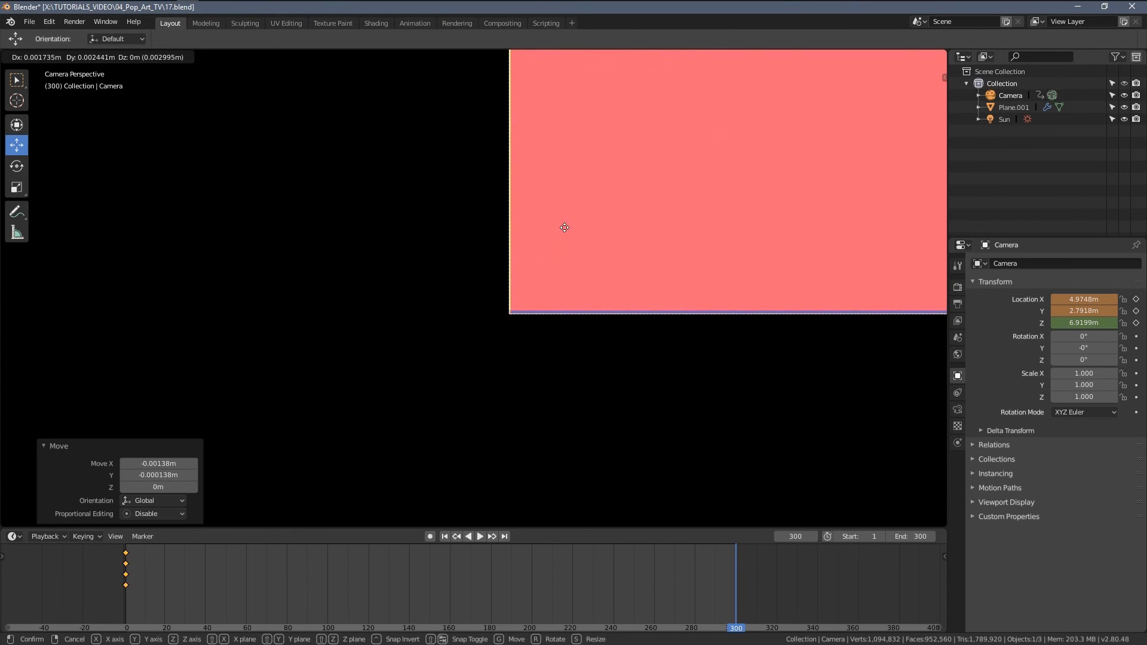
scroll(561, 284, down, 20)
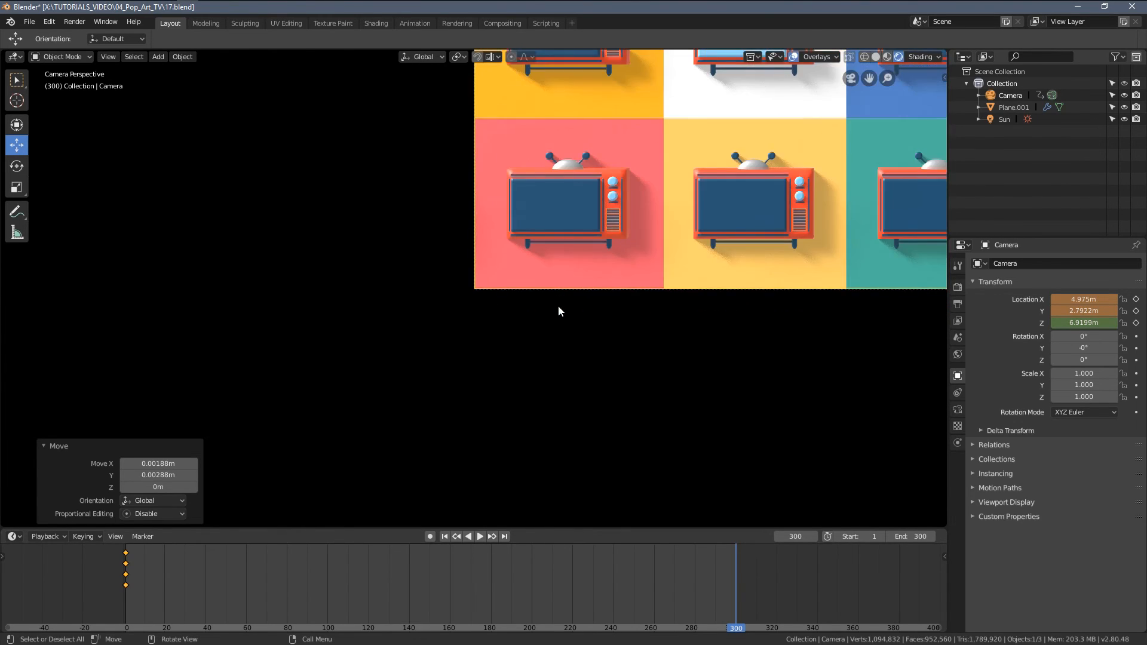
scroll(561, 296, up, 3)
shift+middle_drag(572, 271, 525, 333)
scroll(506, 326, up, 2)
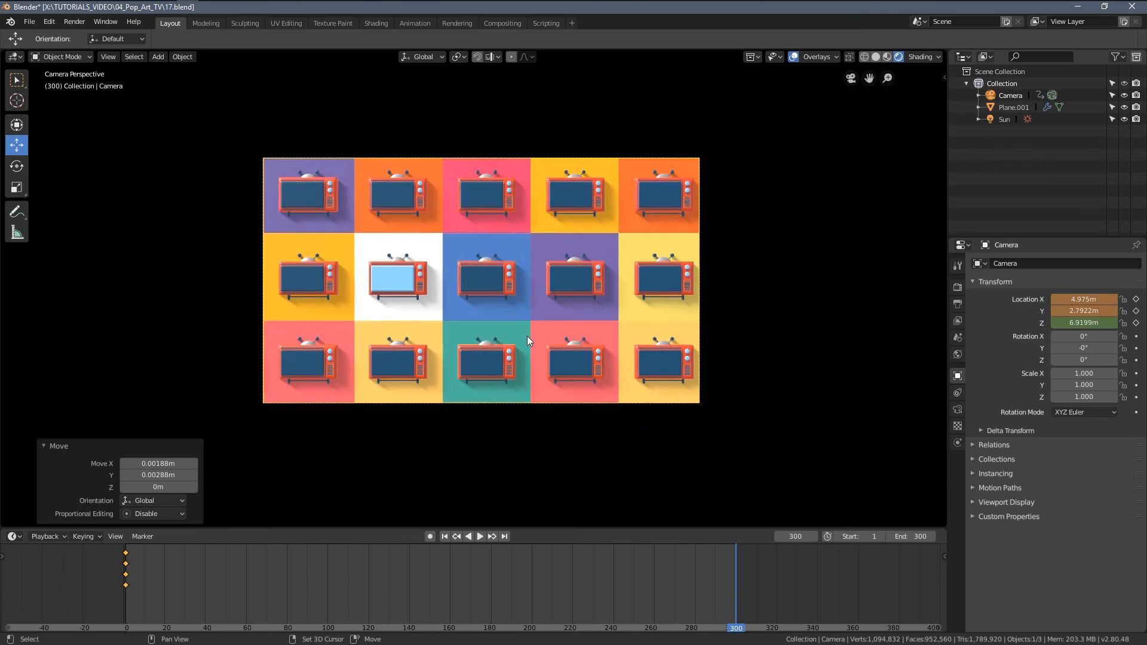
Insert a Location keyframe for the camera at frame 300.
scroll(525, 333, up, 1)
key(i)
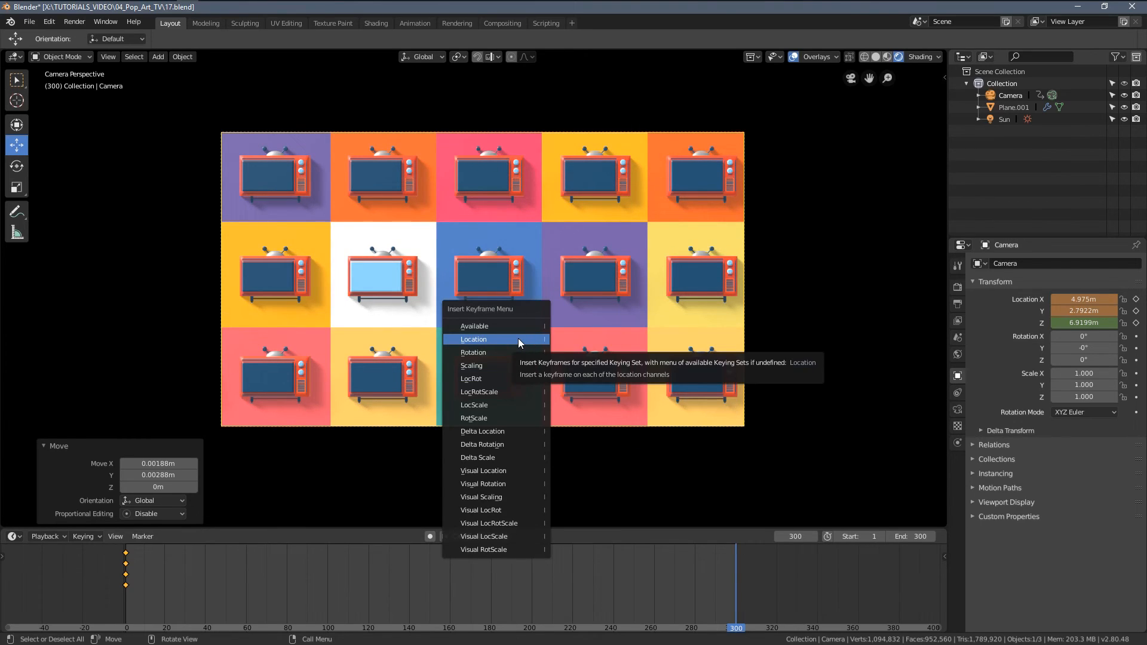
click(486, 339)
Check the output frame rate and play the camera animation with viewport overlays turned off.
right_drag(707, 576, 538, 583)
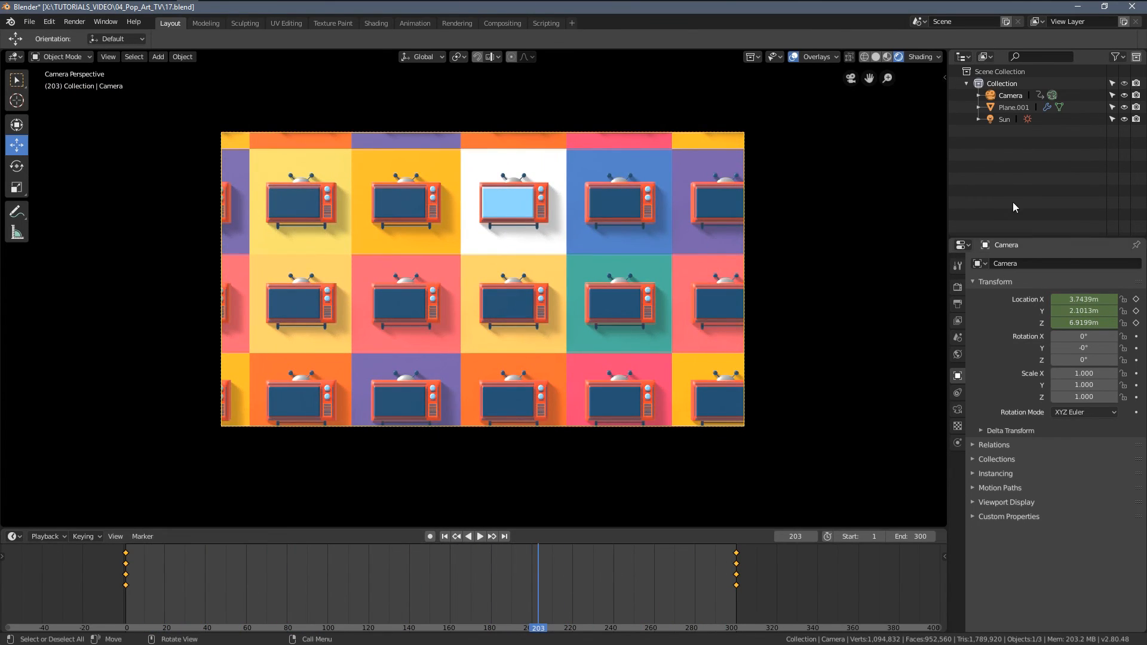
click(957, 303)
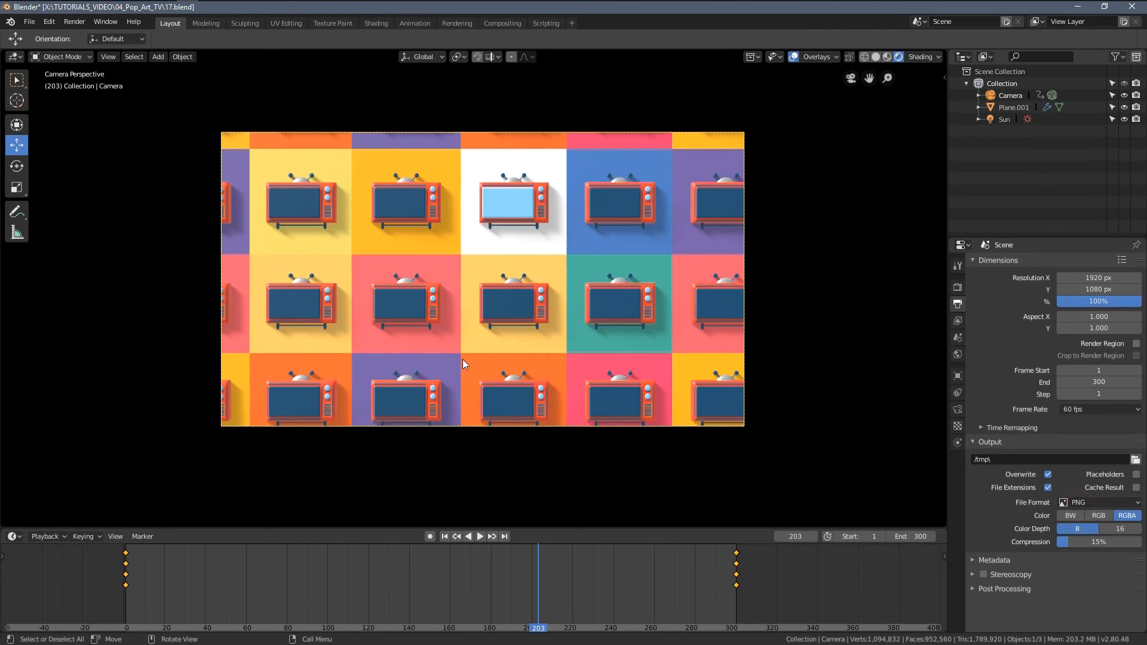
key(space)
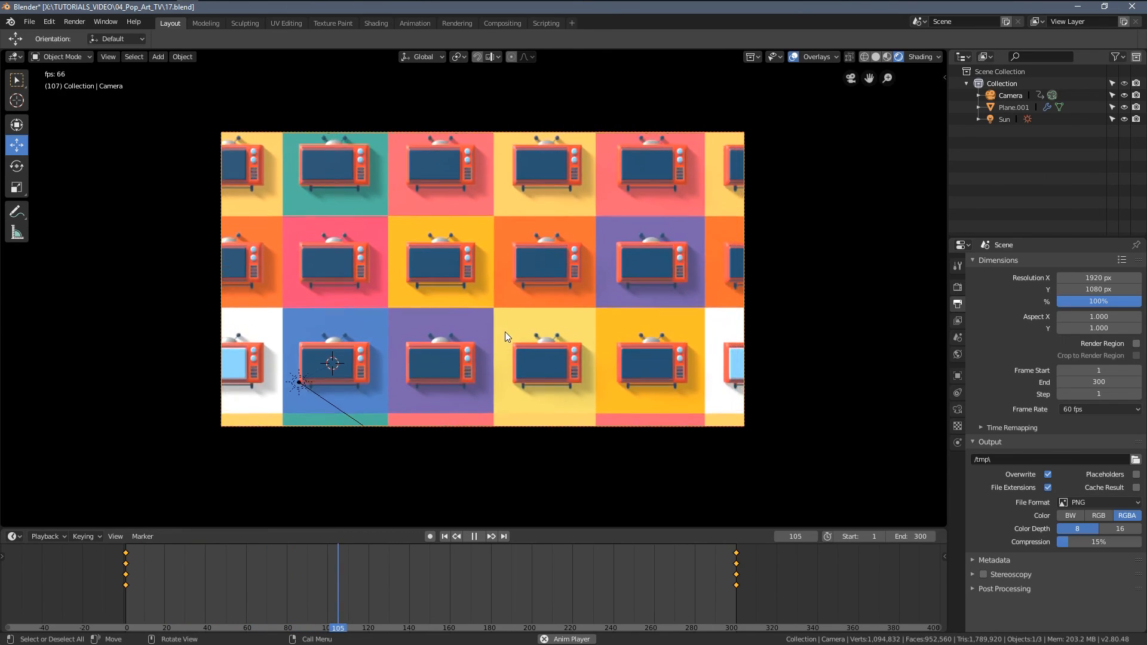
click(793, 57)
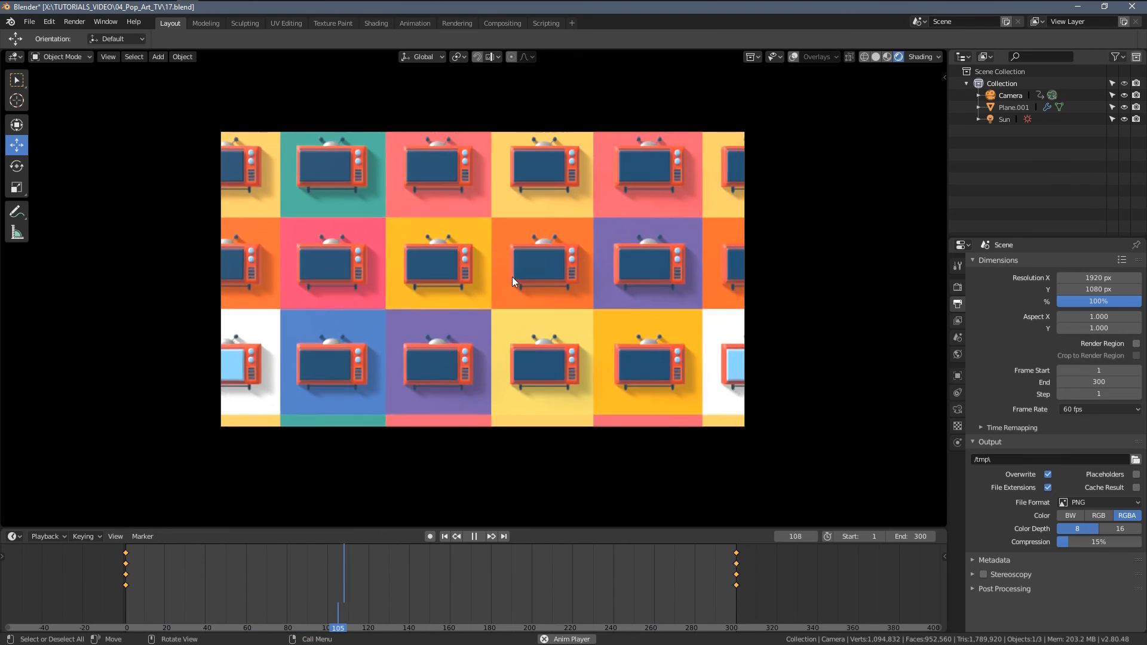
key(space)
Widen the side area, change the outliner into a Graph Editor, and maximize it.
drag(950, 192, 831, 199)
click(844, 56)
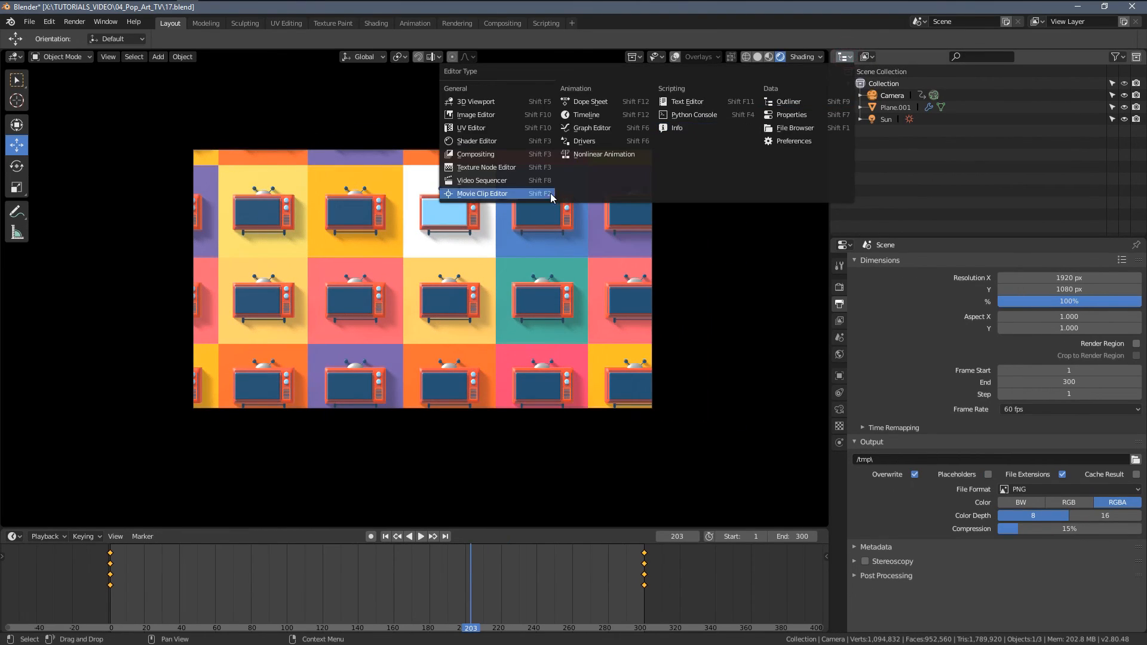
click(598, 127)
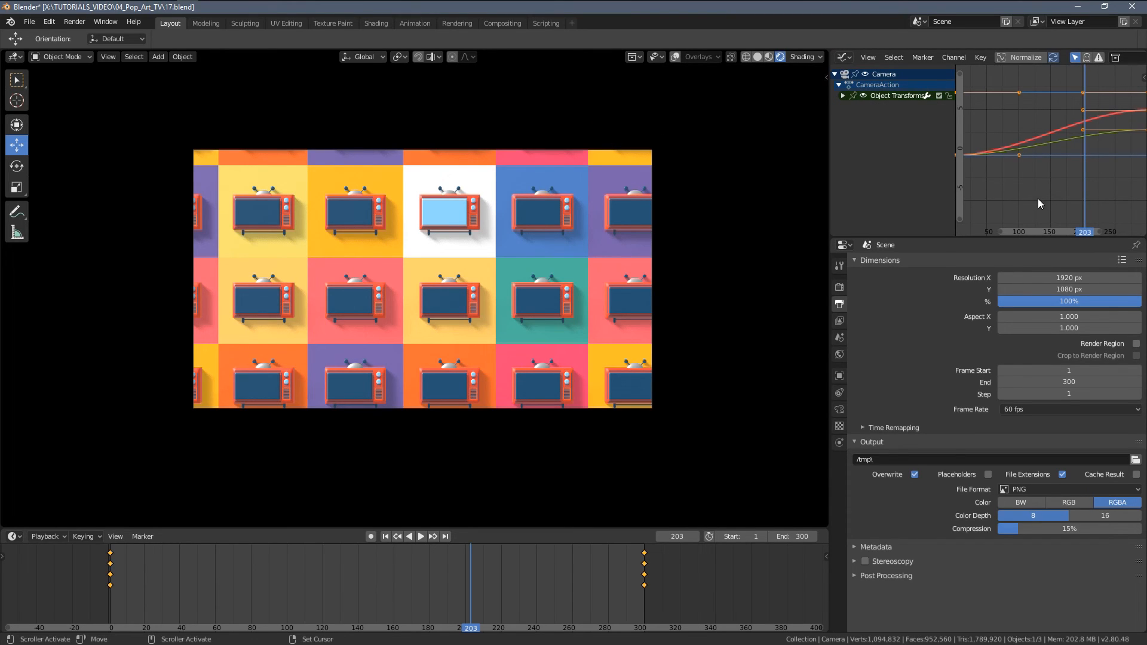
scroll(1039, 192, down, 6)
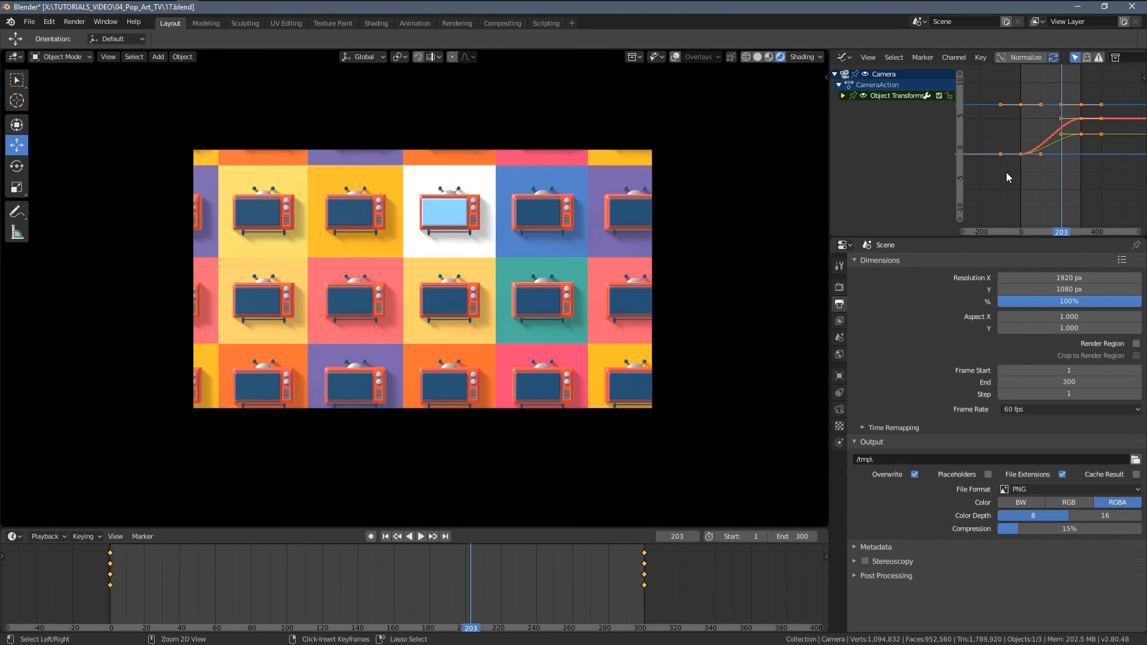
key(ctrl+space)
Select all the camera's keyframes and straighten their handles for linear motion between frames 1 and 300.
ctrl+middle_drag(743, 261, 656, 250)
key(a)
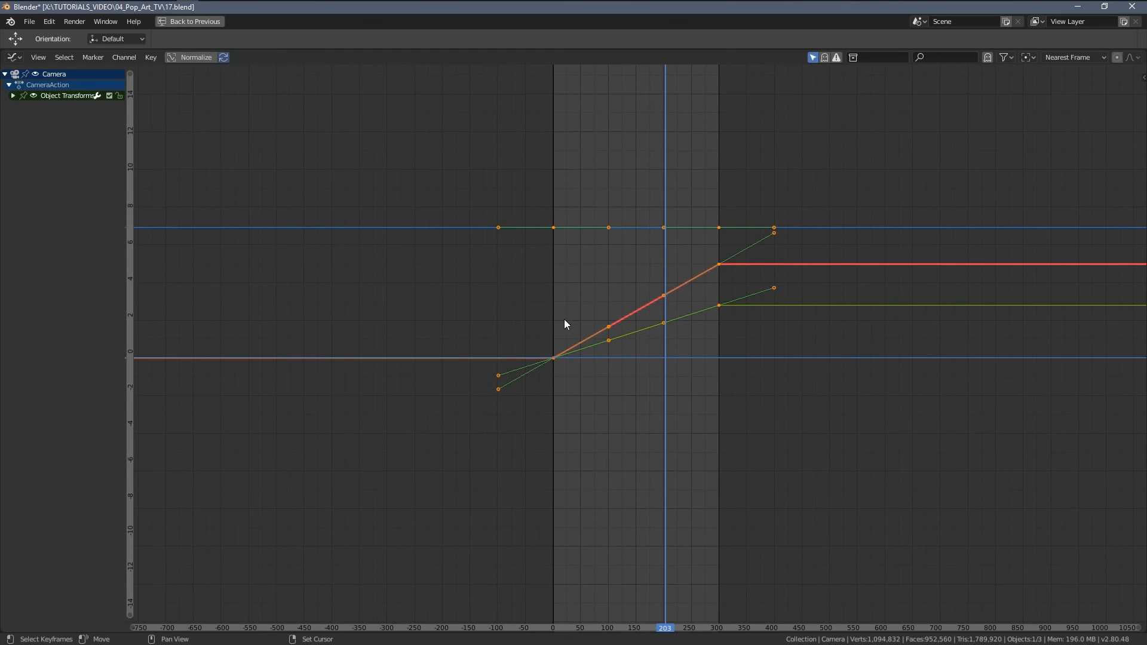
Restore the full layout from the maximized Graph Editor and play the camera animation in the viewport.
click(472, 313)
key(ctrl+space)
scroll(442, 349, up, 2)
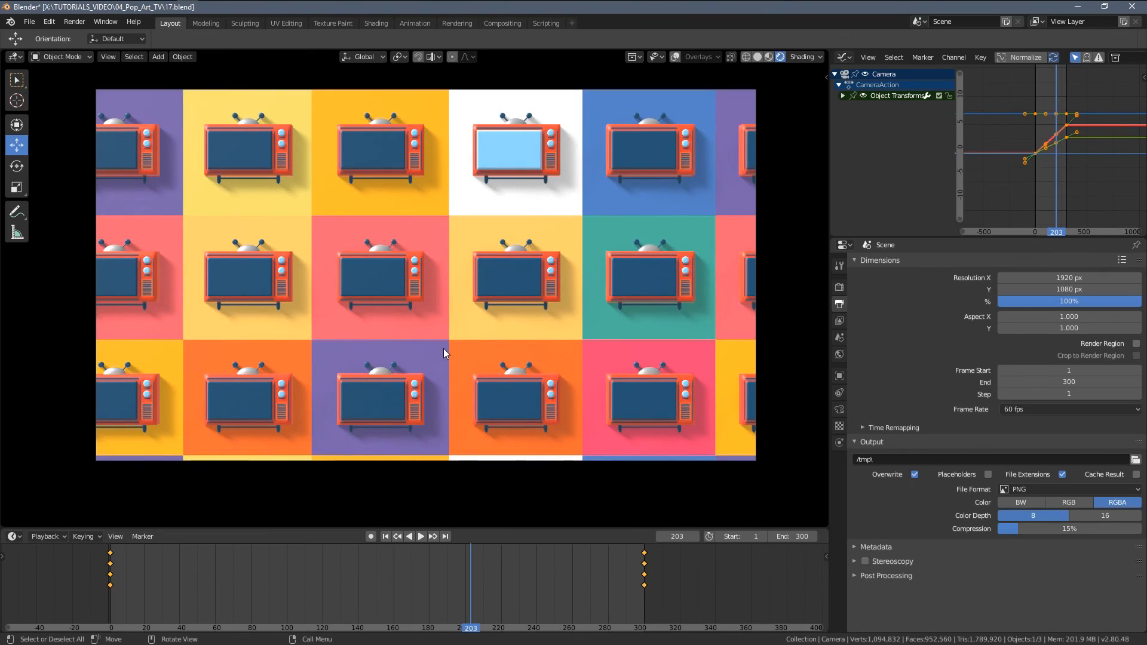
key(space)
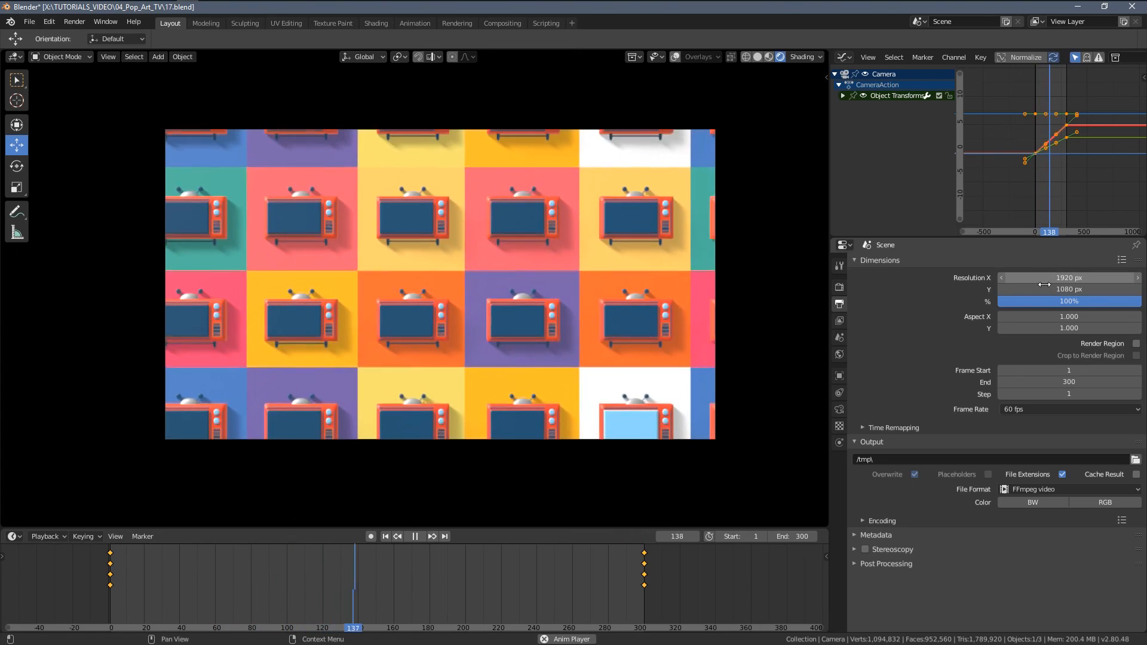
Collapse the dimension settings and set the output file format to FFmpeg video.
click(856, 260)
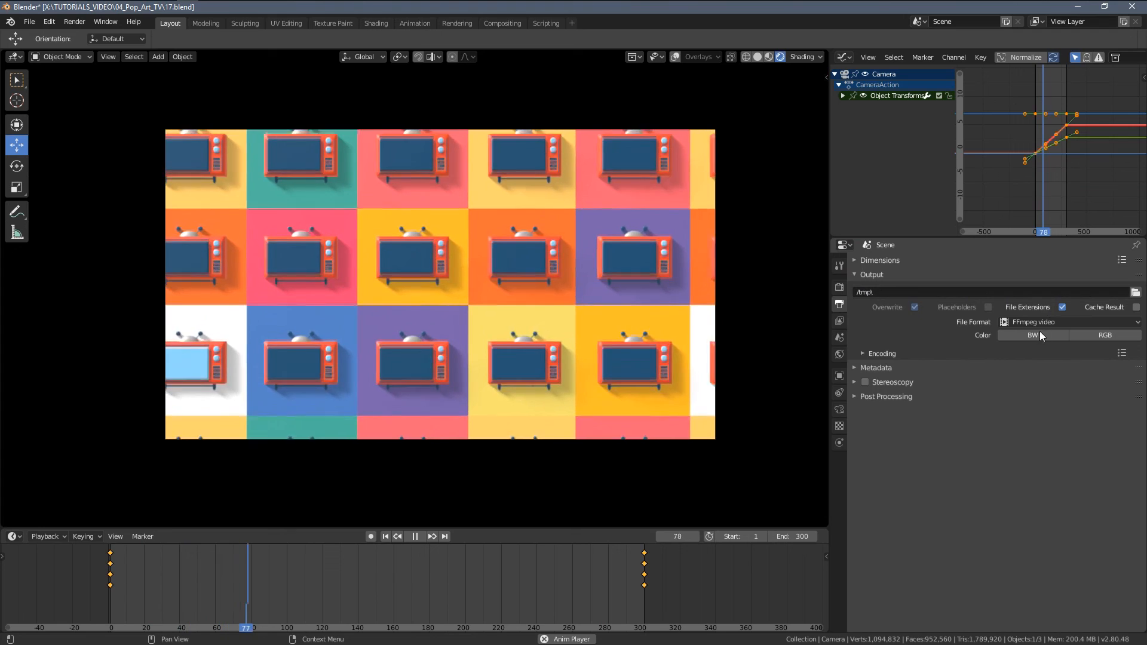
click(1025, 321)
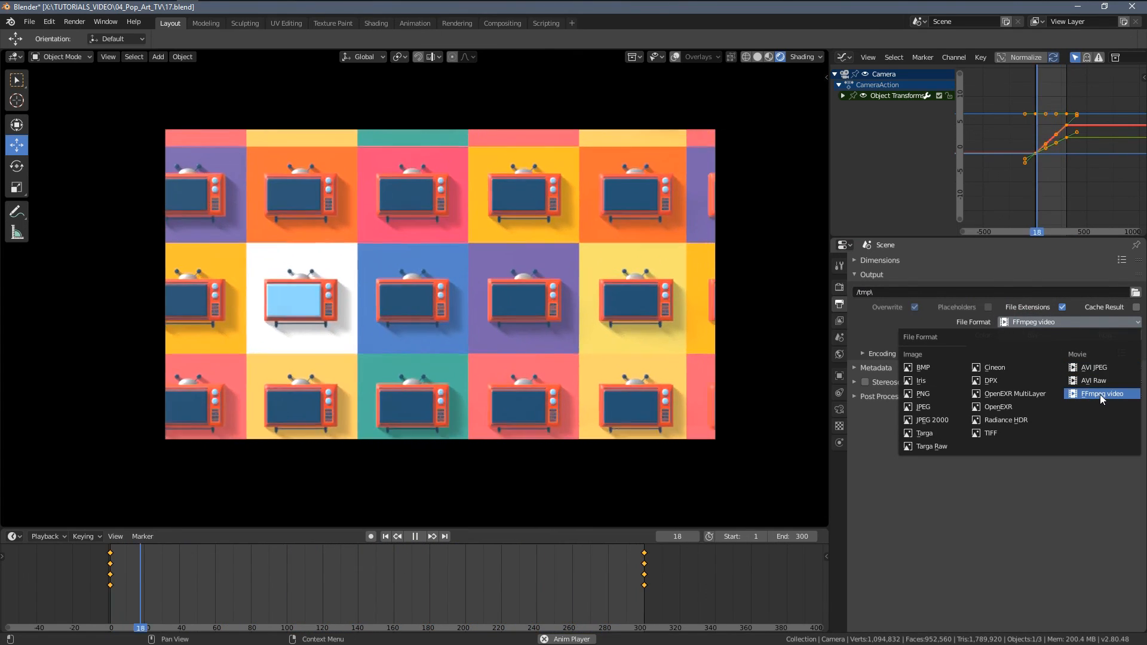
click(1101, 393)
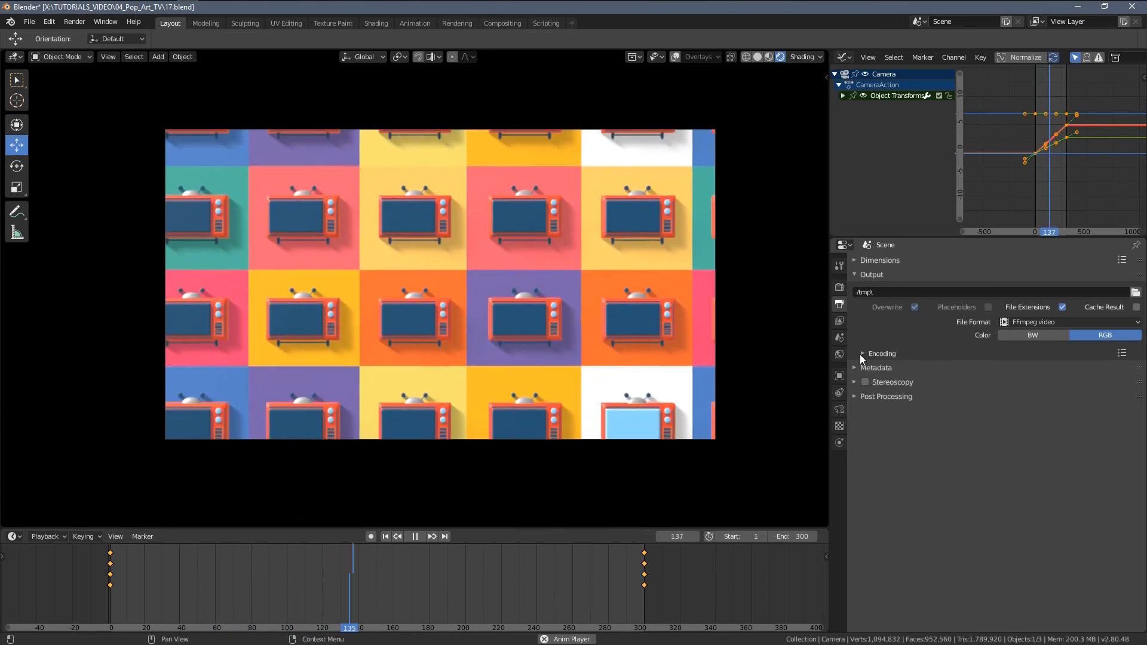
Set the video encoding to High quality output in an MPEG-4 container.
click(860, 354)
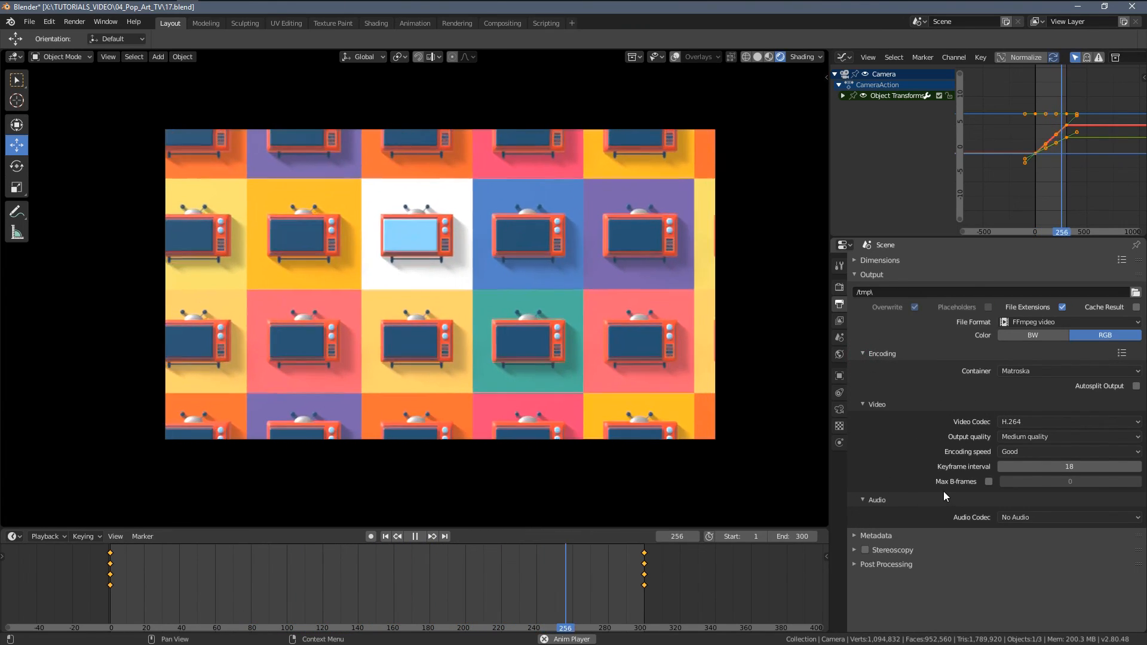
click(1016, 436)
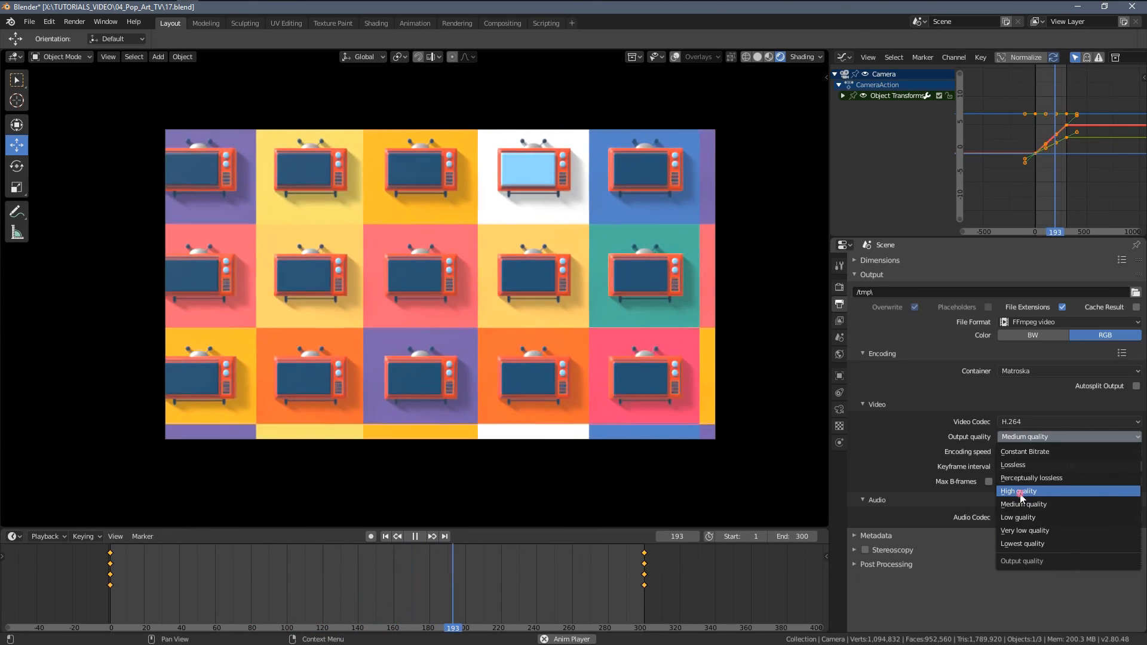
click(1019, 494)
click(1012, 372)
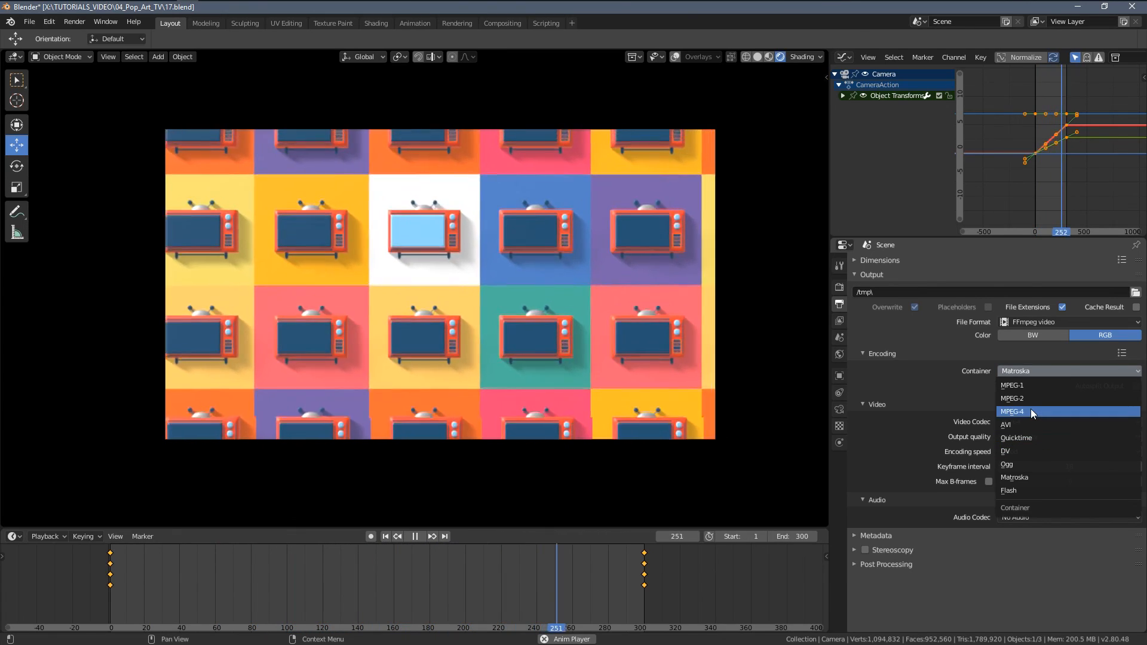
click(1030, 411)
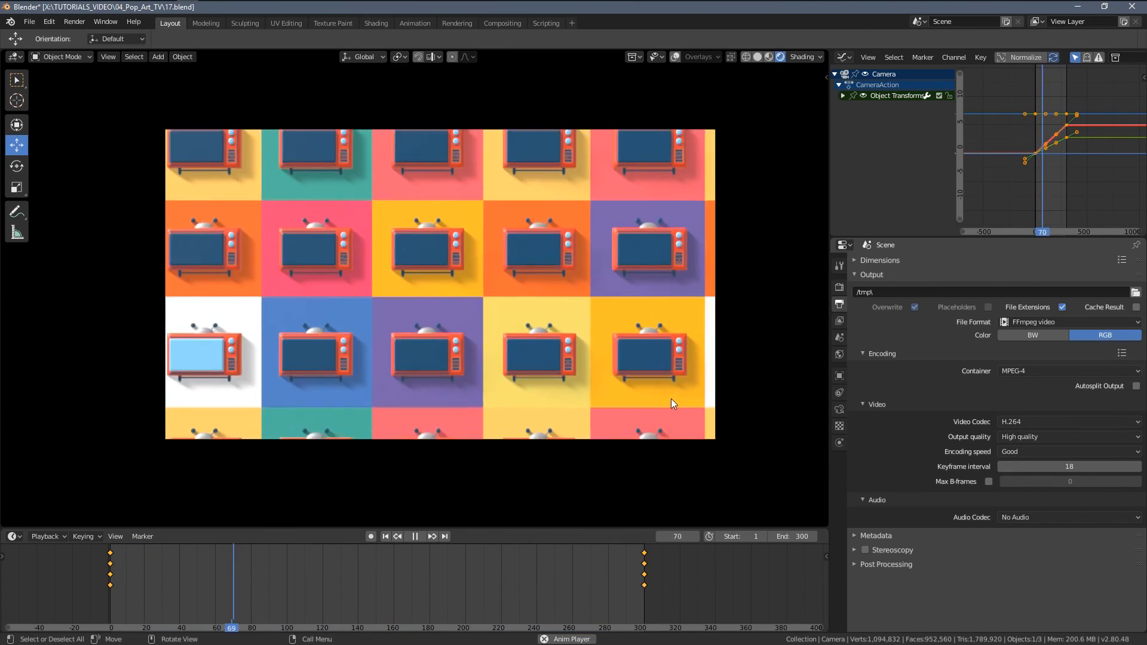
Stop the animation playback and keep /tmp\ as the output path for the rendered video.
key(space)
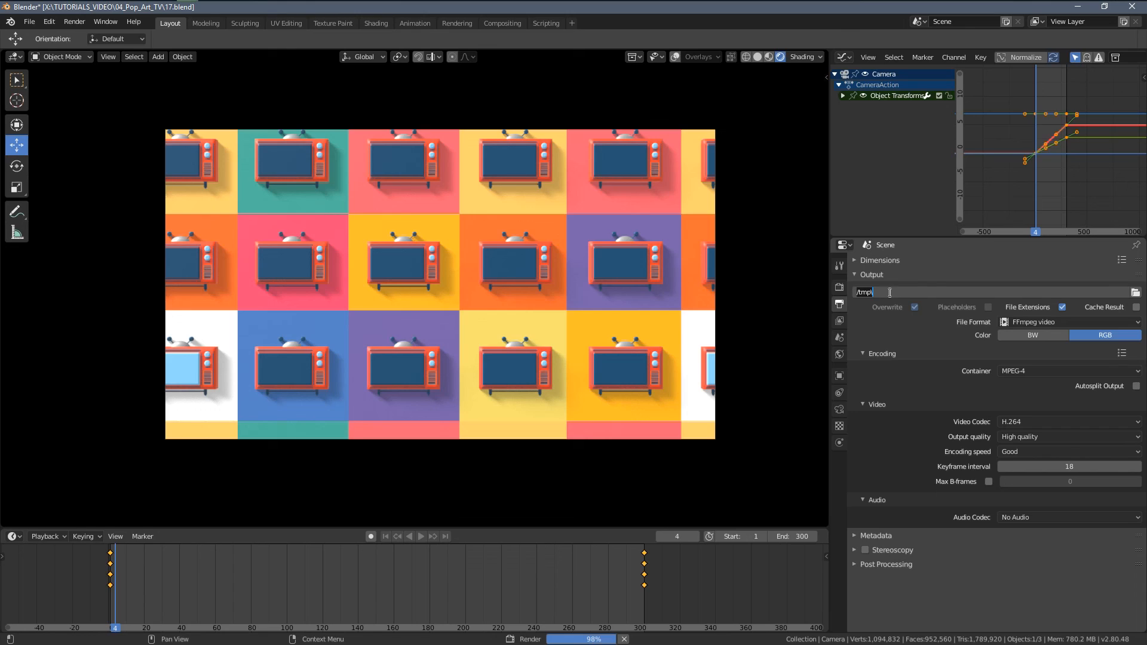
key(Return)
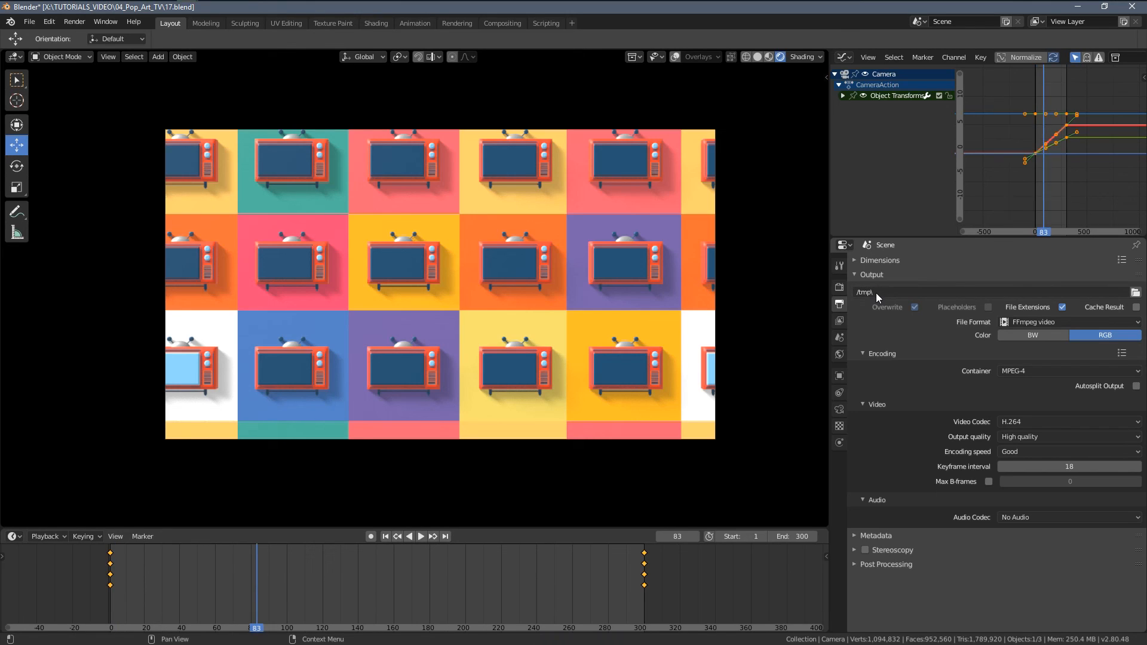